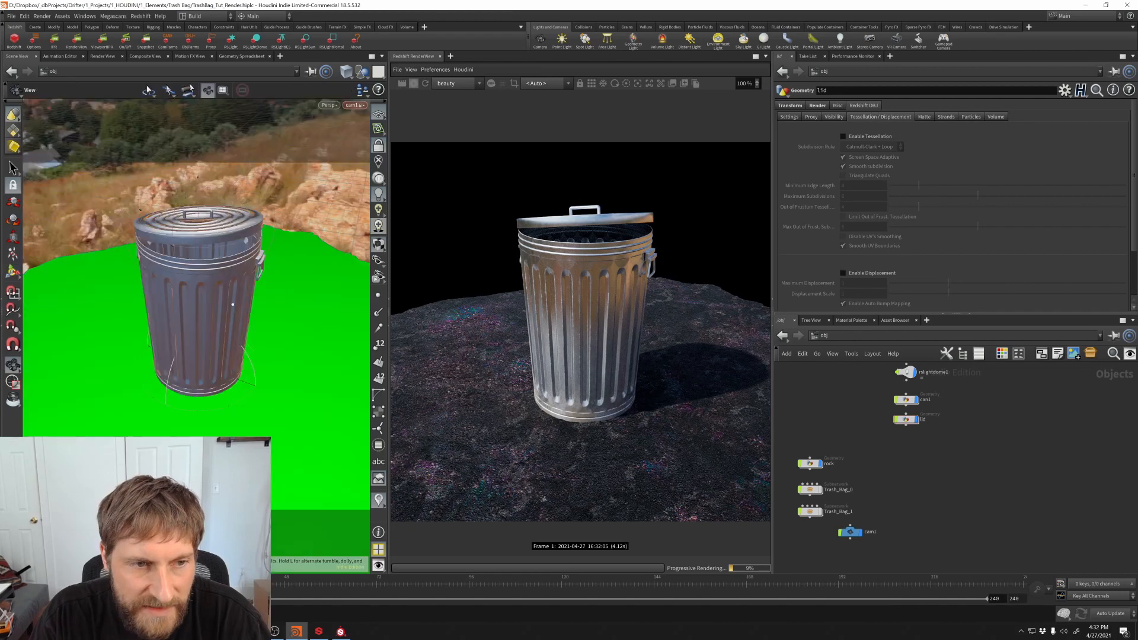
# Step: Examine the finished metal trash can and its Redshift render from several angles and distances
pyautogui.keyDown('alt'); pyautogui.moveTo(216, 301); pyautogui.dragTo(240, 328, button='middle'); pyautogui.keyUp('alt')
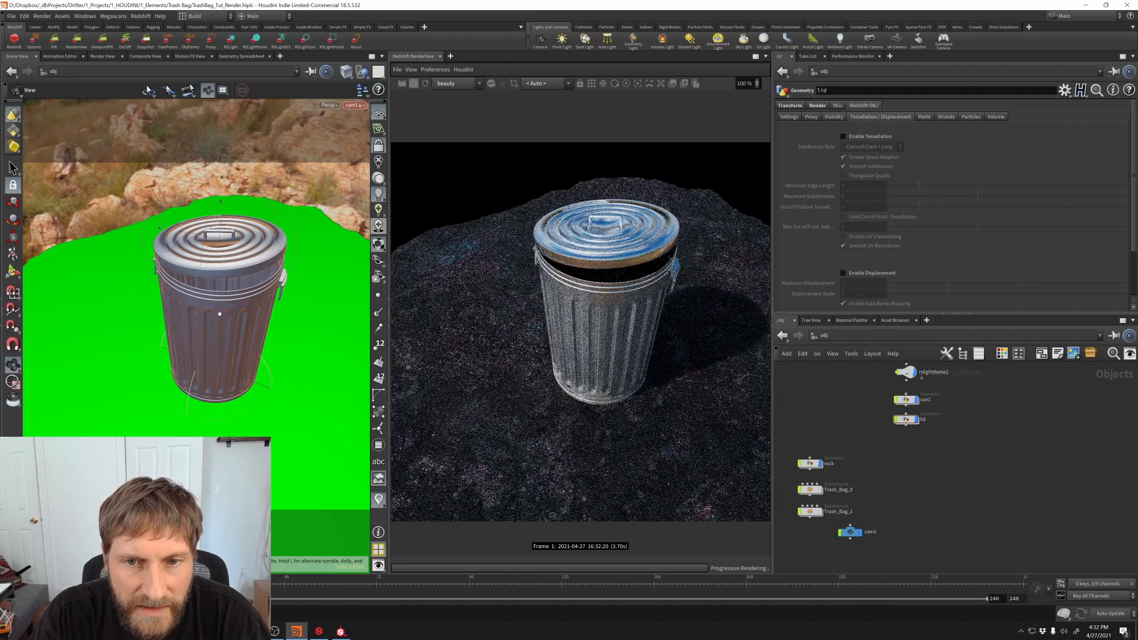
pyautogui.keyDown('alt'); pyautogui.moveTo(220, 291); pyautogui.dragTo(259, 264, button='right'); pyautogui.keyUp('alt')
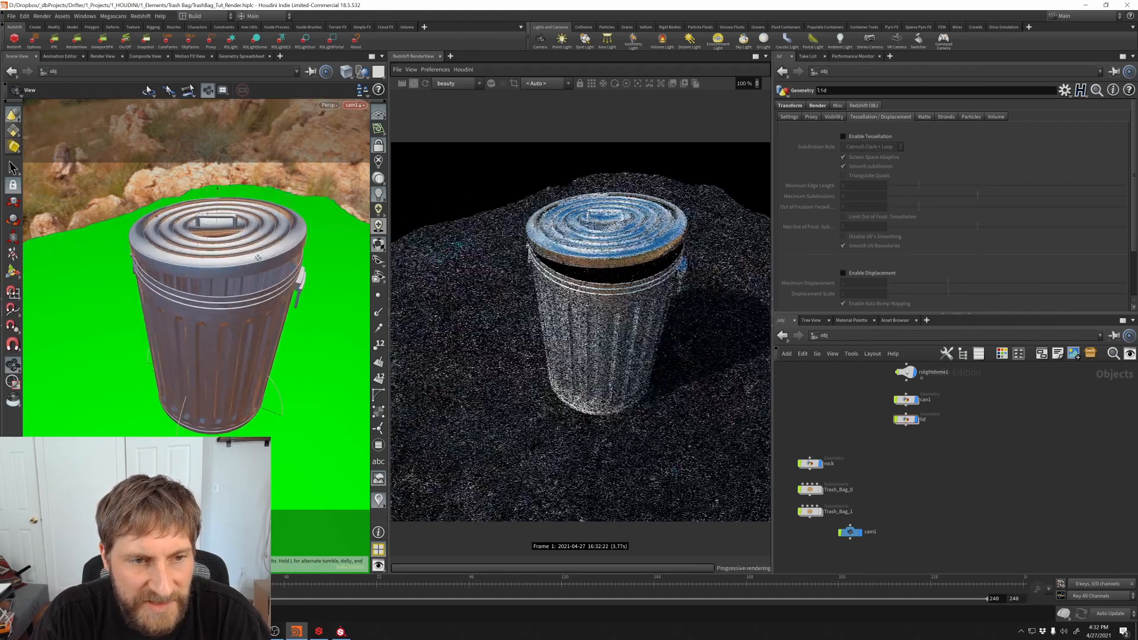
pyautogui.keyDown('alt'); pyautogui.moveTo(260, 265); pyautogui.dragTo(247, 286, button='middle'); pyautogui.keyUp('alt')
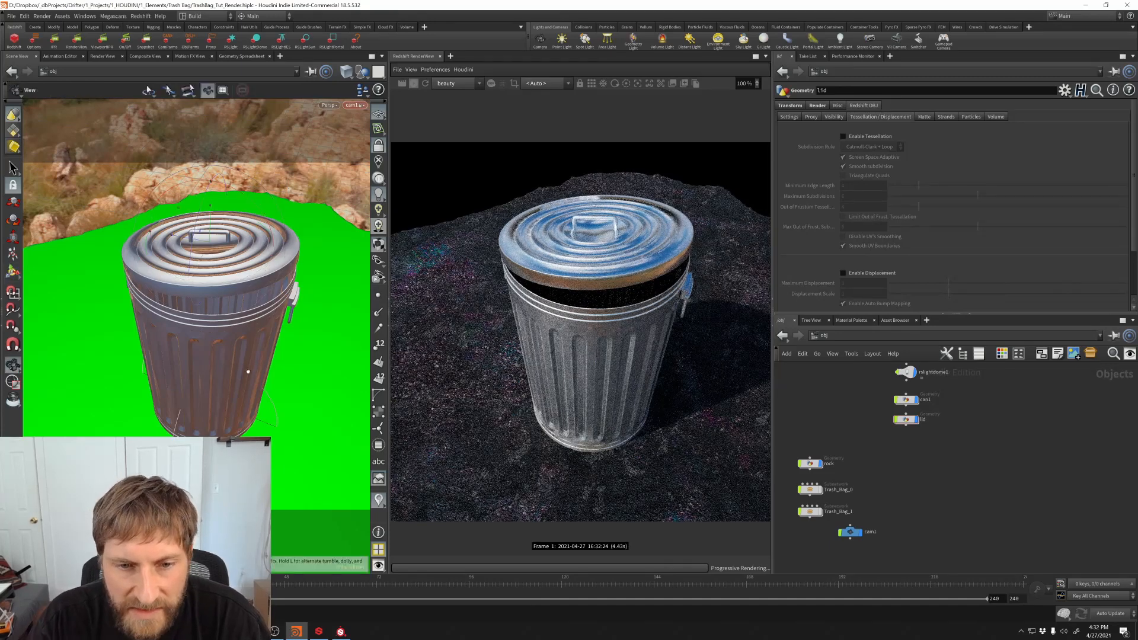
pyautogui.keyDown('alt'); pyautogui.moveTo(263, 333); pyautogui.dragTo(257, 326, button='middle'); pyautogui.keyUp('alt')
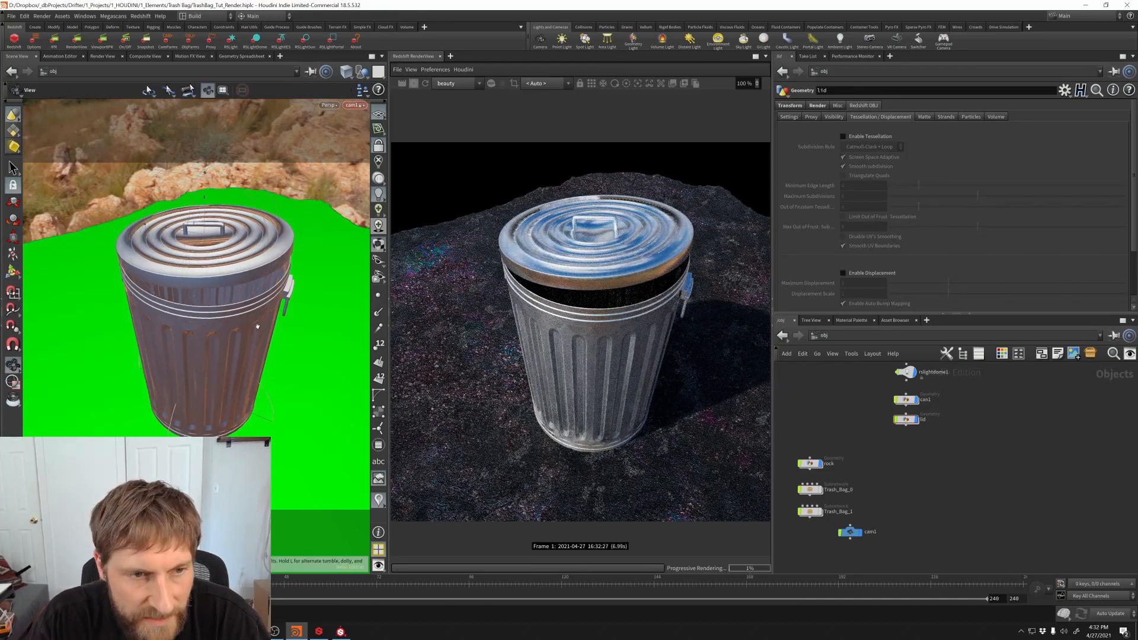
pyautogui.keyDown('alt'); pyautogui.moveTo(258, 327); pyautogui.dragTo(241, 346); pyautogui.keyUp('alt')
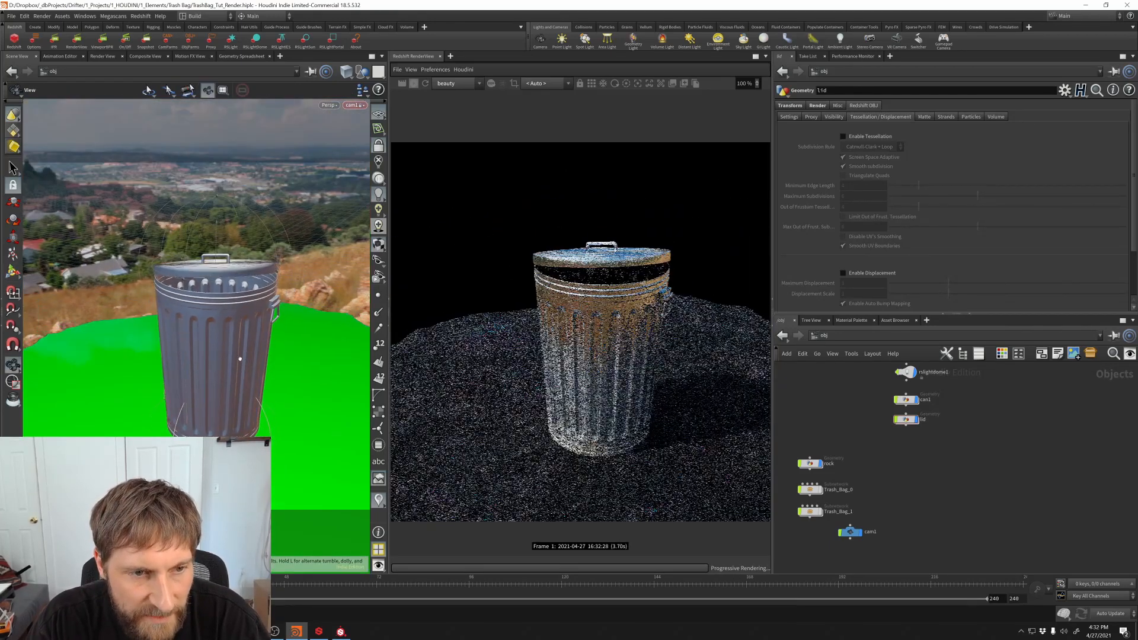
pyautogui.keyDown('alt'); pyautogui.moveTo(240, 346); pyautogui.dragTo(231, 348, button='middle'); pyautogui.keyUp('alt')
pyautogui.keyDown('alt'); pyautogui.moveTo(231, 348); pyautogui.dragTo(237, 356, button='right'); pyautogui.keyUp('alt')
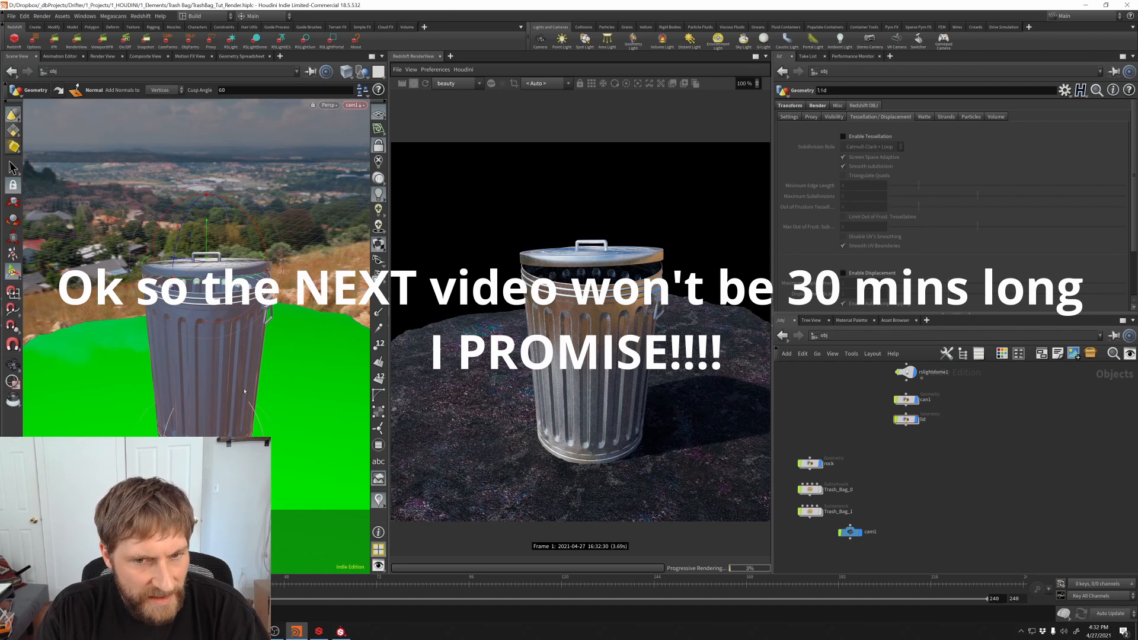
pyautogui.keyDown('alt'); pyautogui.moveTo(240, 389); pyautogui.dragTo(240, 369); pyautogui.keyUp('alt')
pyautogui.keyDown('alt'); pyautogui.moveTo(240, 369); pyautogui.dragTo(241, 363, button='right'); pyautogui.keyUp('alt')
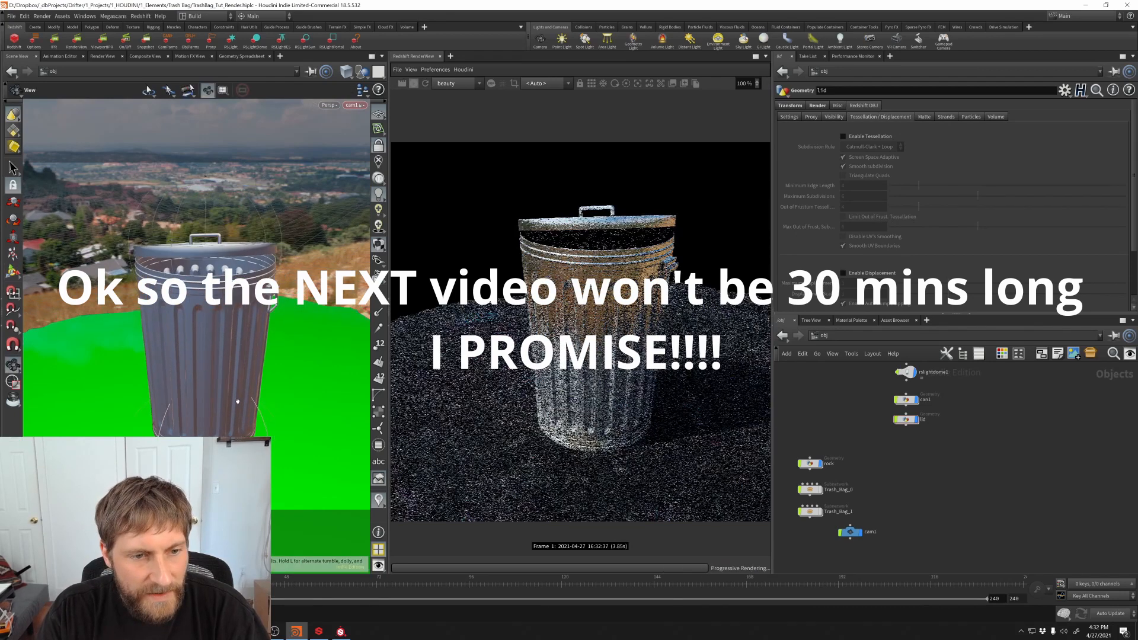
pyautogui.keyDown('alt'); pyautogui.moveTo(241, 363); pyautogui.dragTo(235, 374, button='middle'); pyautogui.keyUp('alt')
pyautogui.moveTo(235, 375)
pyautogui.keyDown('alt'); pyautogui.mouseDown()
pyautogui.moveTo(244, 401)
pyautogui.moveTo(241, 371)
pyautogui.mouseUp(); pyautogui.keyUp('alt')
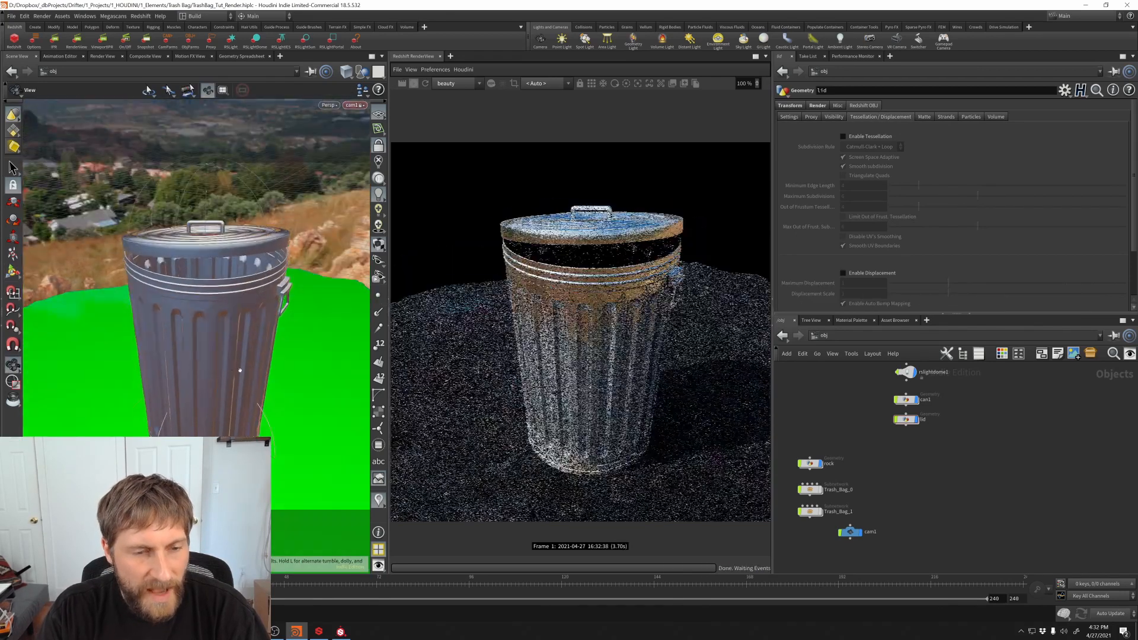
pyautogui.keyDown('alt'); pyautogui.moveTo(241, 371); pyautogui.dragTo(258, 395, button='right'); pyautogui.keyUp('alt')
pyautogui.keyDown('alt'); pyautogui.moveTo(258, 396); pyautogui.dragTo(229, 350, button='middle'); pyautogui.keyUp('alt')
pyautogui.keyDown('alt'); pyautogui.moveTo(229, 350); pyautogui.dragTo(234, 360, button='right'); pyautogui.keyUp('alt')
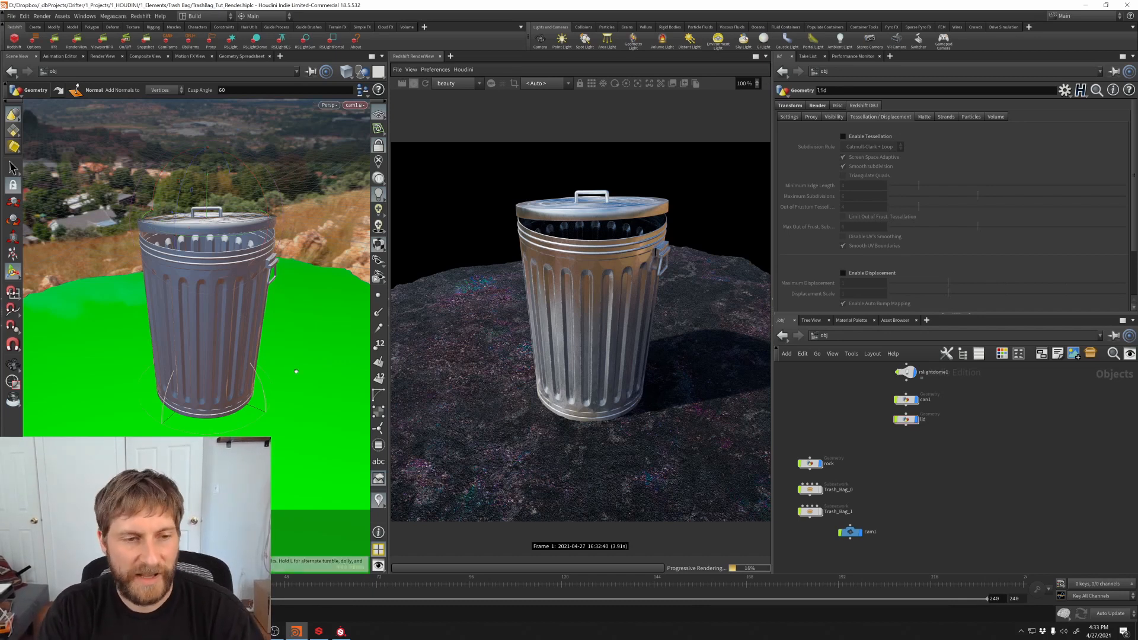
pyautogui.keyDown('alt'); pyautogui.moveTo(232, 321); pyautogui.dragTo(227, 327, button='middle'); pyautogui.keyUp('alt')
pyautogui.keyDown('alt'); pyautogui.moveTo(227, 327); pyautogui.dragTo(354, 325); pyautogui.keyUp('alt')
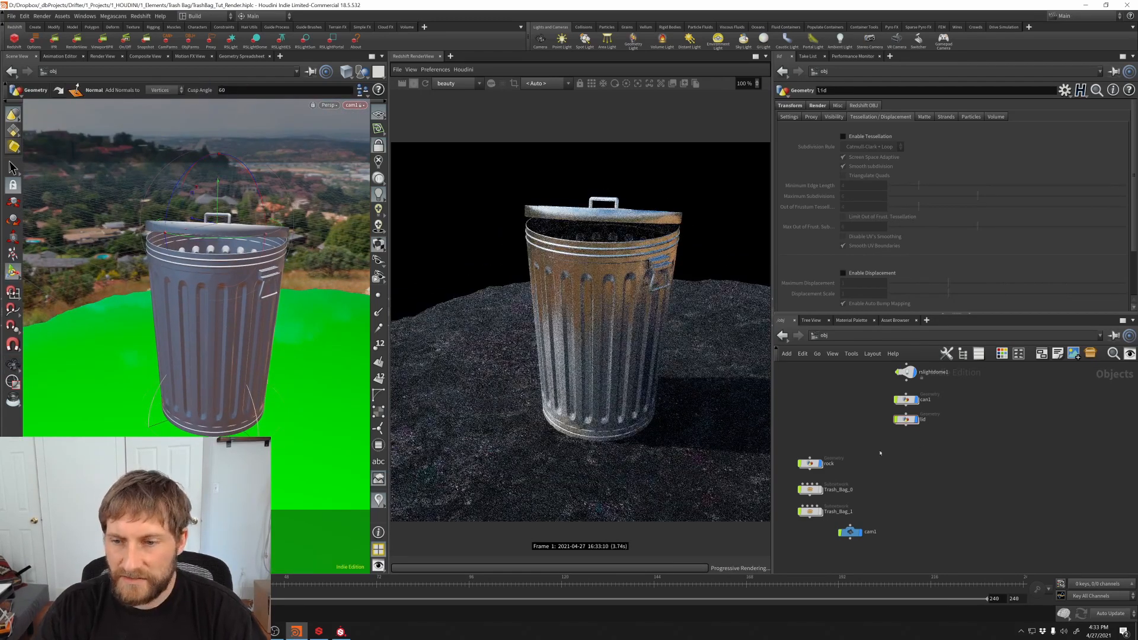
pyautogui.click(414, 84)
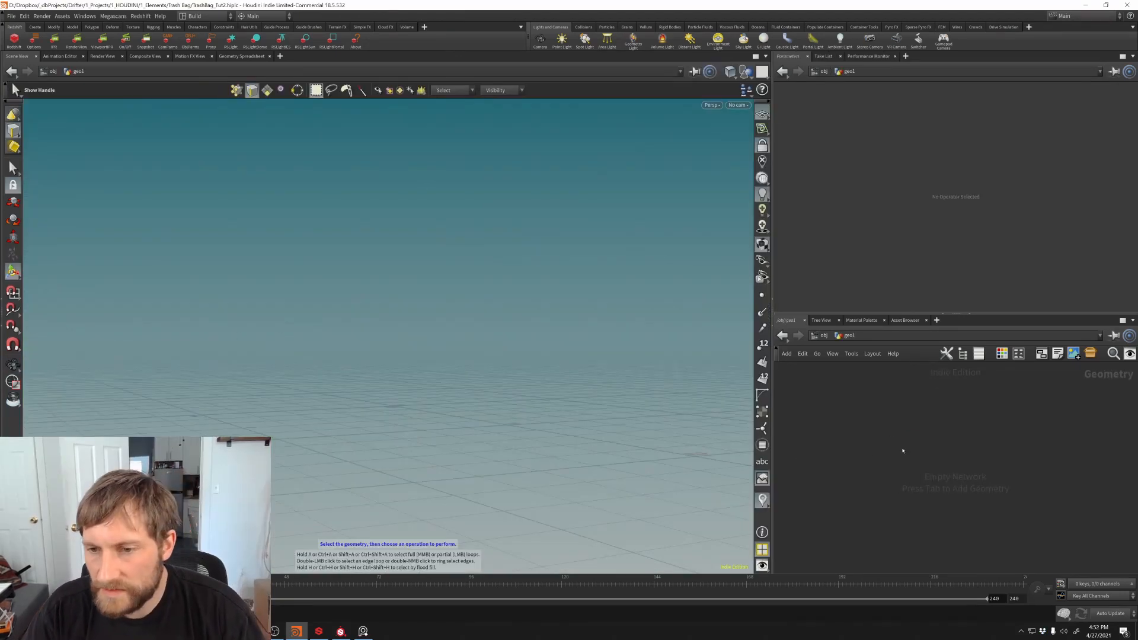
# Step: Add a Grid node to the empty geometry network
pyautogui.press('Tab')
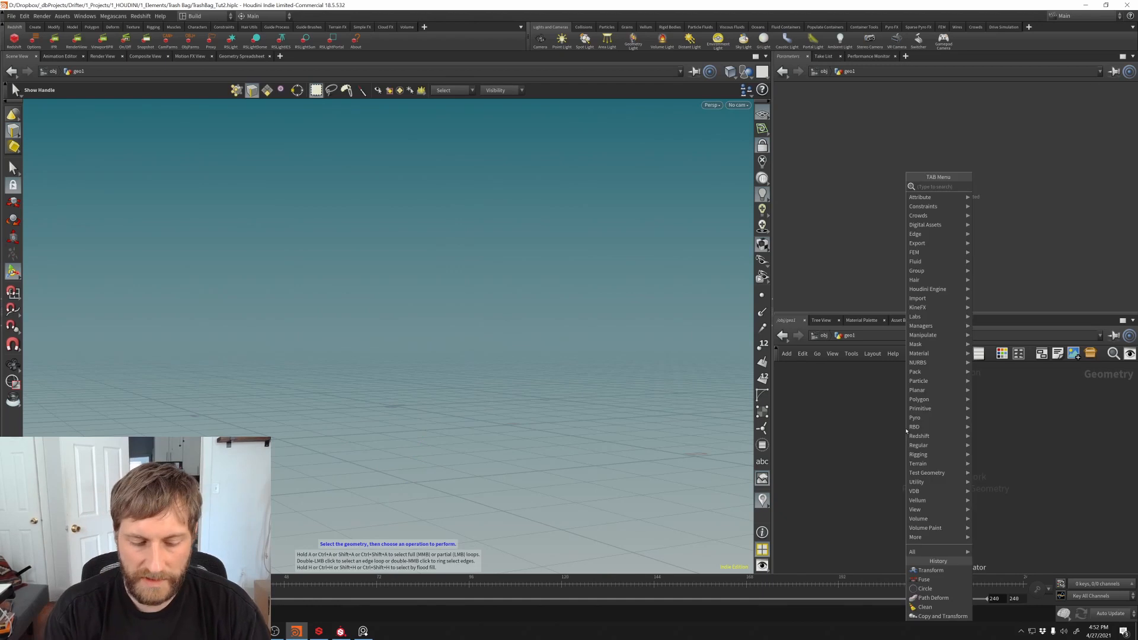
pyautogui.press('Escape')
pyautogui.press('Tab')
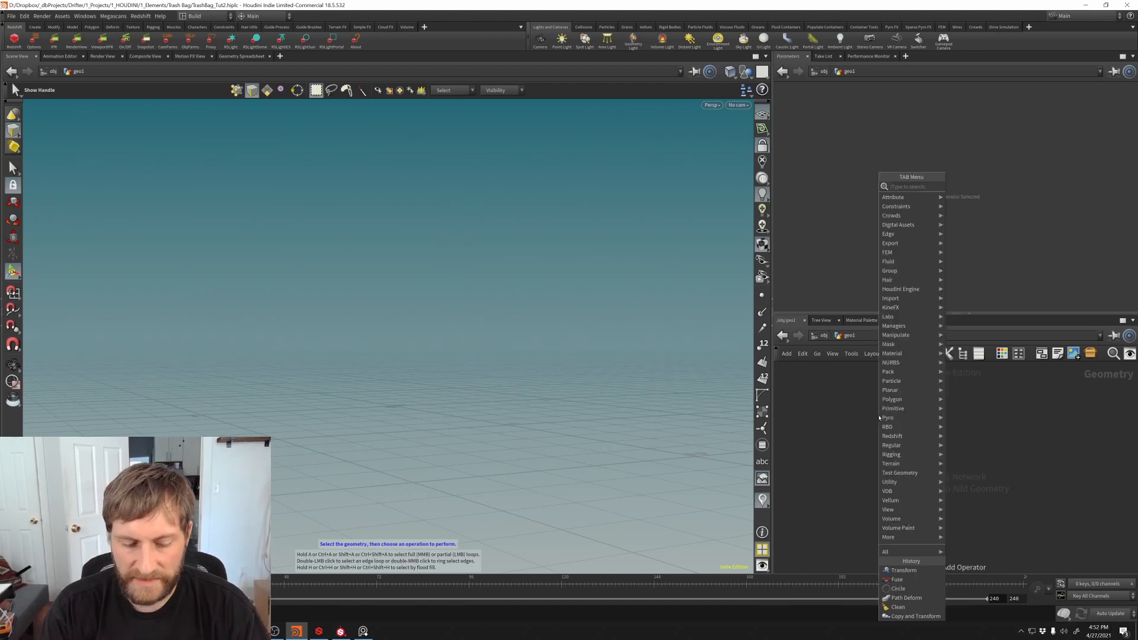
pyautogui.write('grid')
pyautogui.press('Return')
pyautogui.click(863, 409)
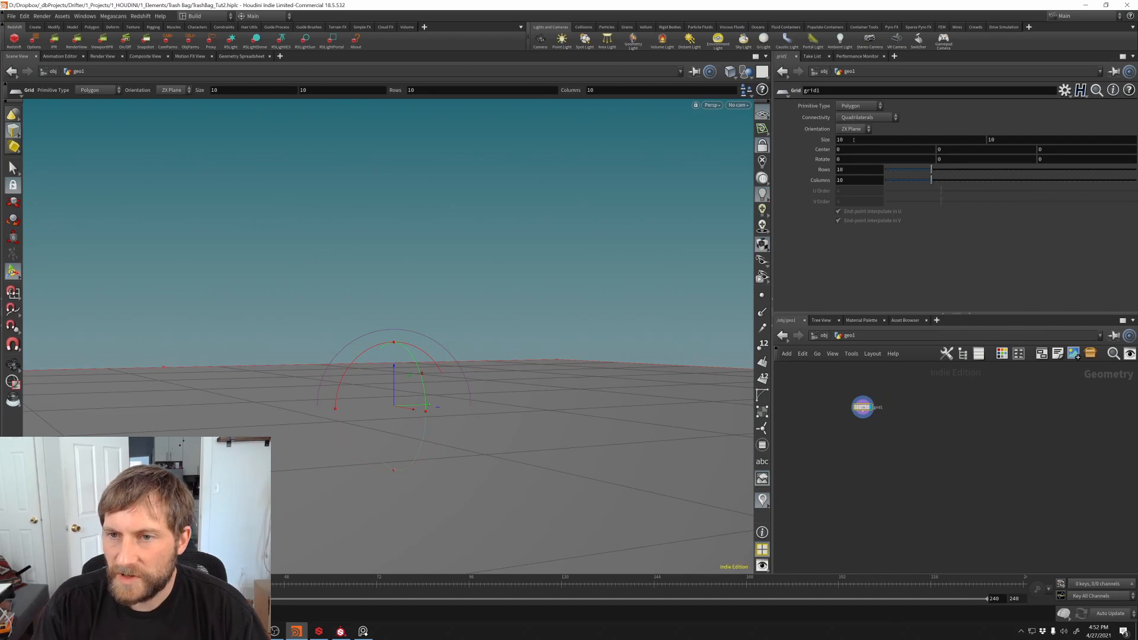
# Step: Set the grid's size to 0.25 by 1
pyautogui.moveTo(850, 141); pyautogui.dragTo(808, 149)
pyautogui.write('.25')
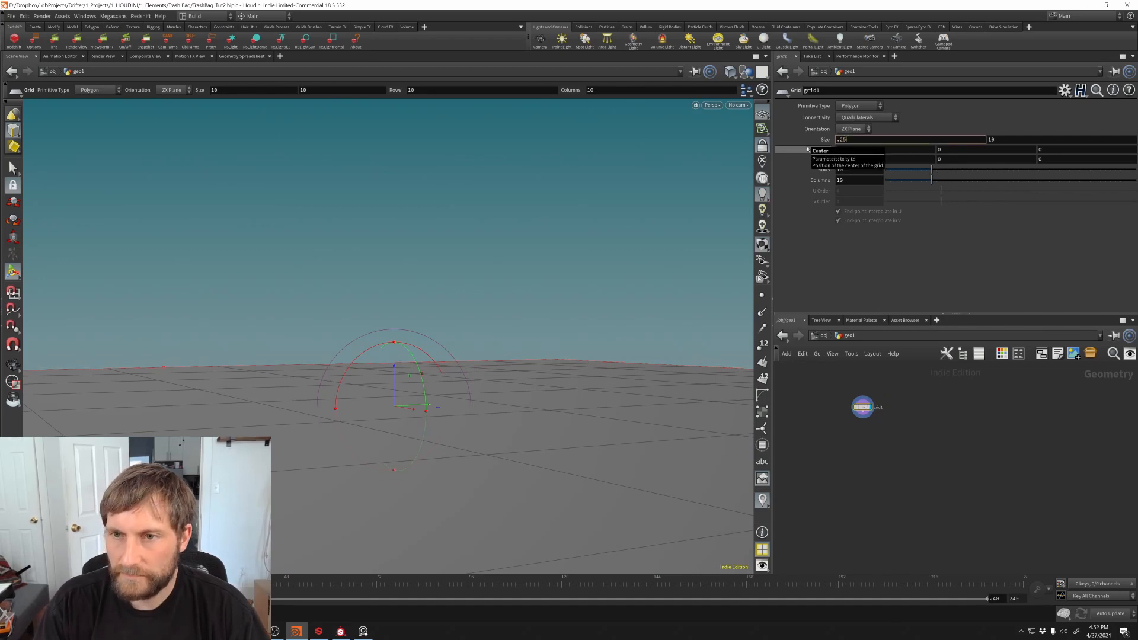
pyautogui.press('Tab')
pyautogui.write('1')
pyautogui.press('Return')
pyautogui.keyDown('alt'); pyautogui.moveTo(424, 415); pyautogui.dragTo(436, 455); pyautogui.keyUp('alt')
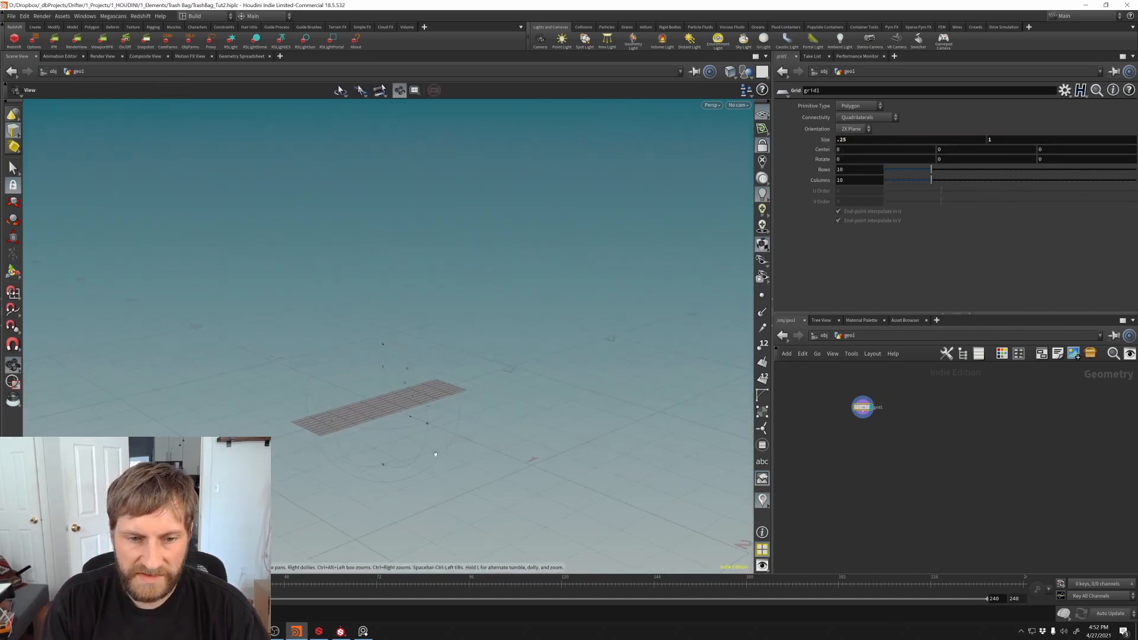
pyautogui.press('Return')
# Step: Consult the trash can reference photos in the image viewer, and set the grid to 2 rows and 2 columns
pyautogui.click(363, 631)
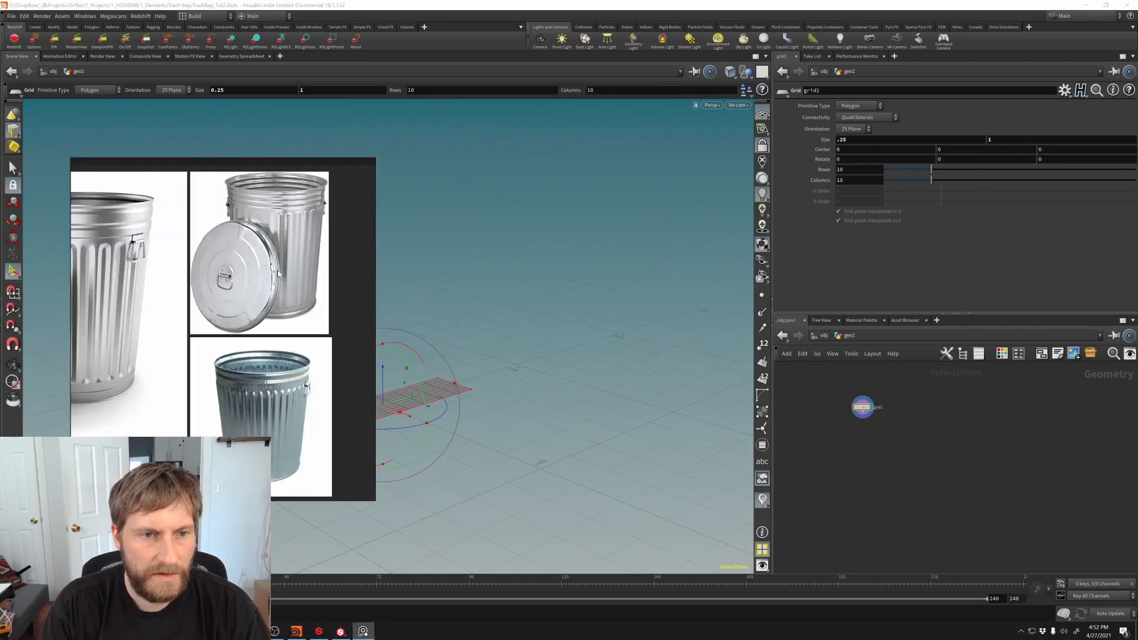
pyautogui.scroll(8, 297, 223)
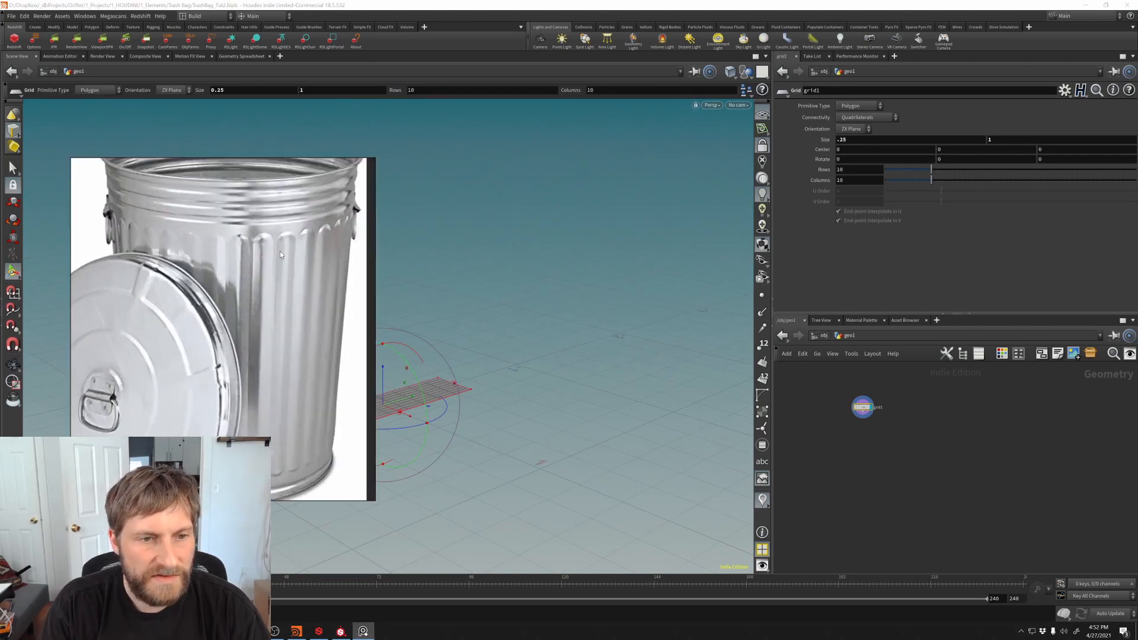
pyautogui.scroll(-4, 264, 253)
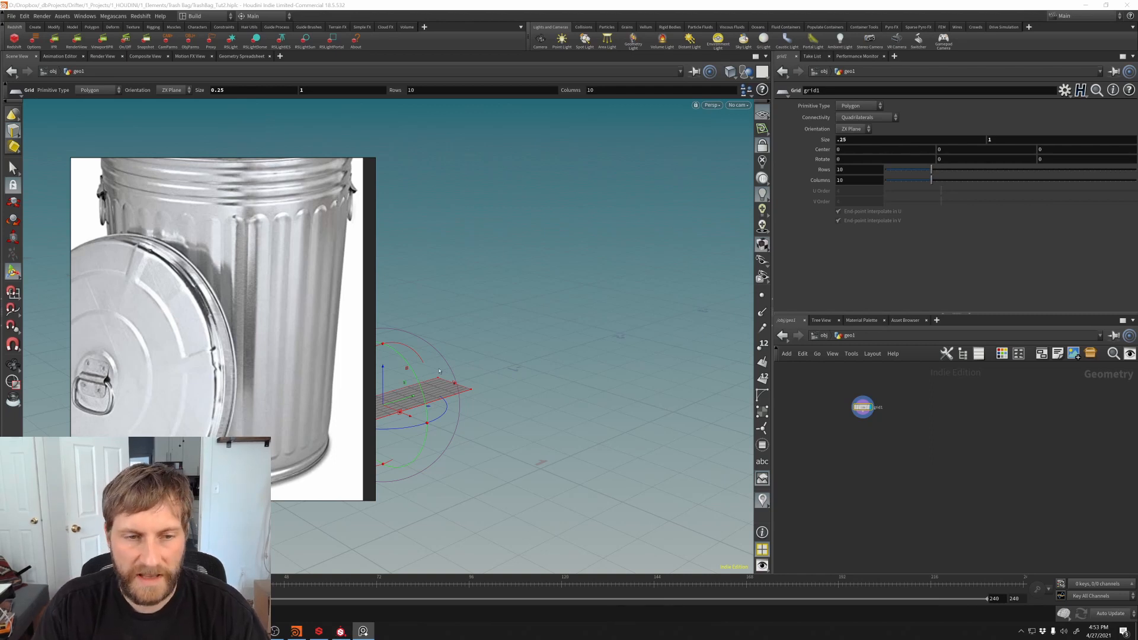
pyautogui.hotkey('alt', 'Tab')
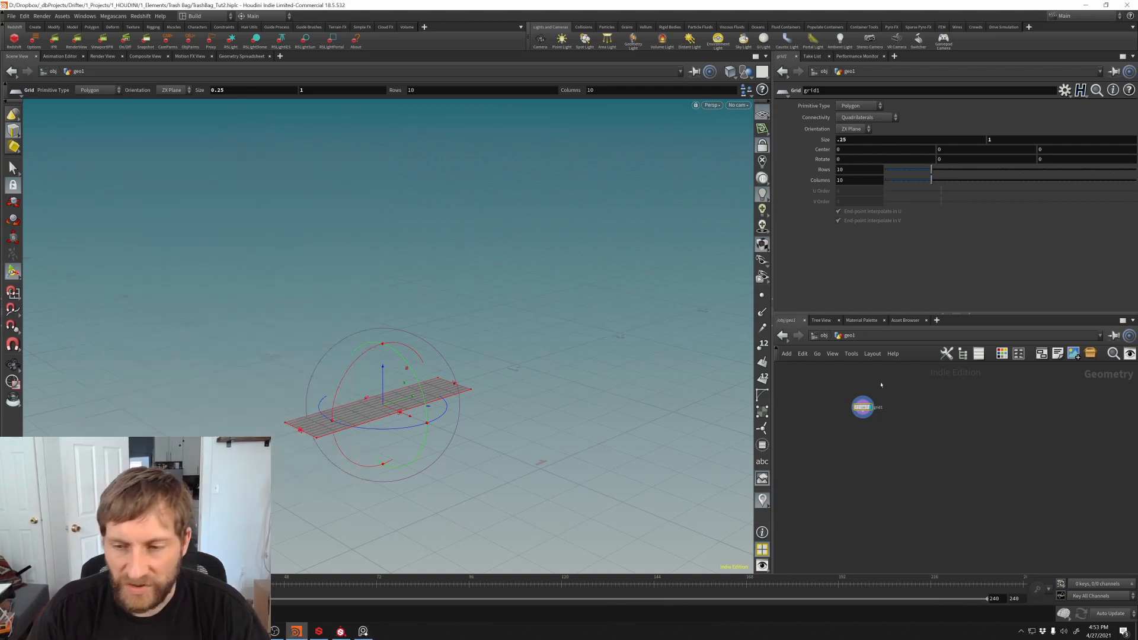
pyautogui.moveTo(835, 390); pyautogui.dragTo(889, 427)
pyautogui.doubleClick(859, 171)
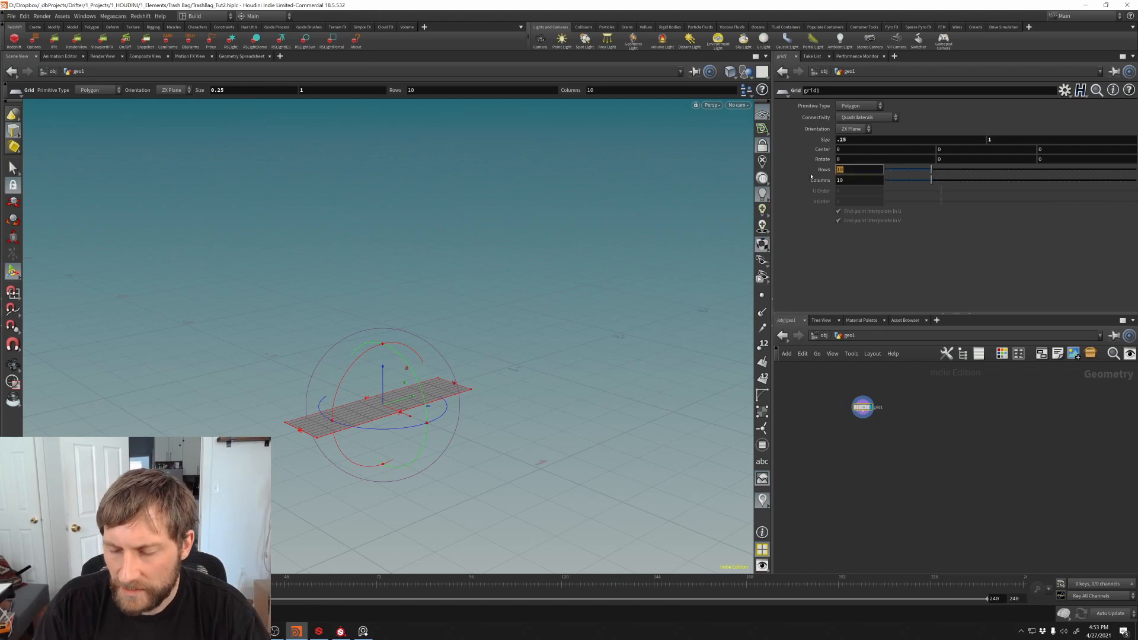
pyautogui.write('2')
pyautogui.press('Tab')
pyautogui.write('2')
pyautogui.press('Return')
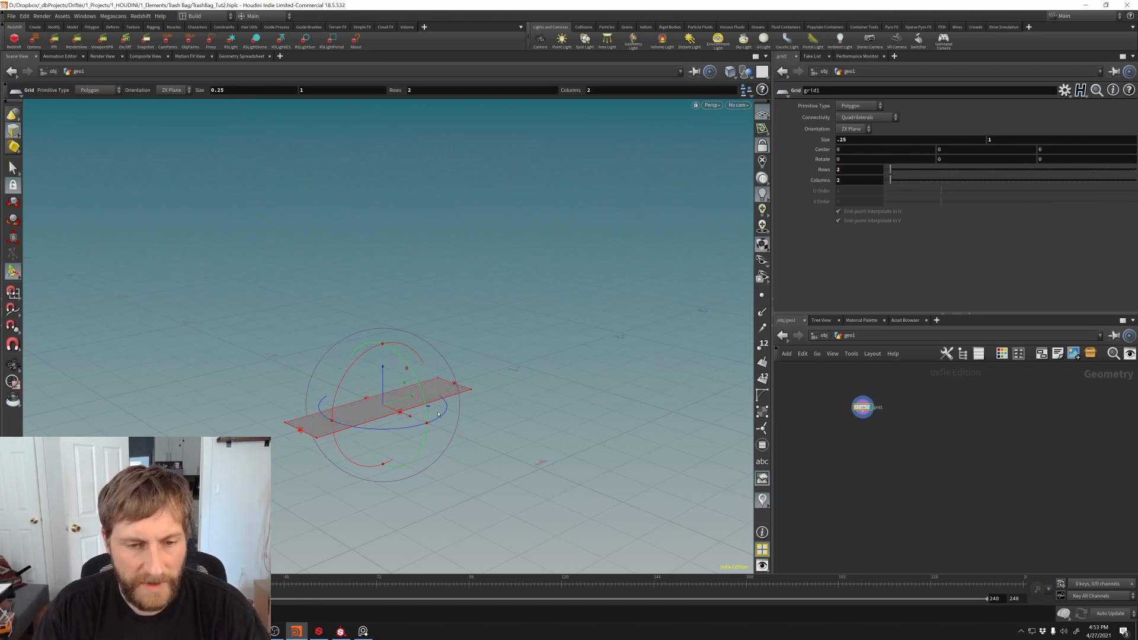
# Step: Append a PolyExtrude node to the grid and make it the displayed node
pyautogui.press('Escape')
pyautogui.moveTo(439, 415); pyautogui.dragTo(438, 237)
pyautogui.press('Return')
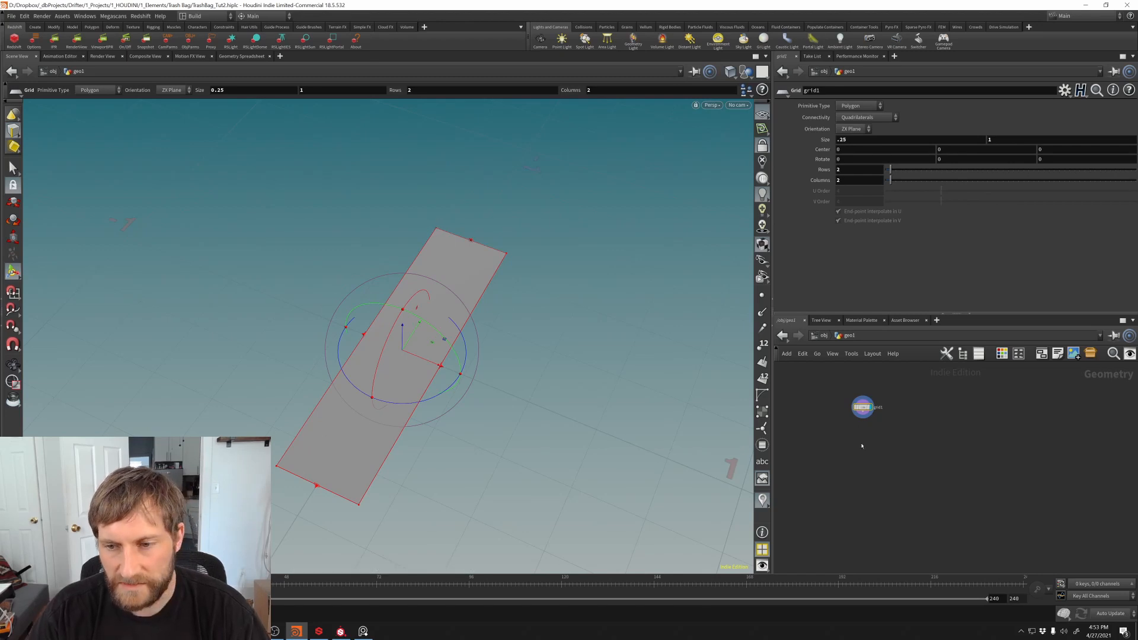
pyautogui.scroll(3, 853, 457)
pyautogui.press('Tab')
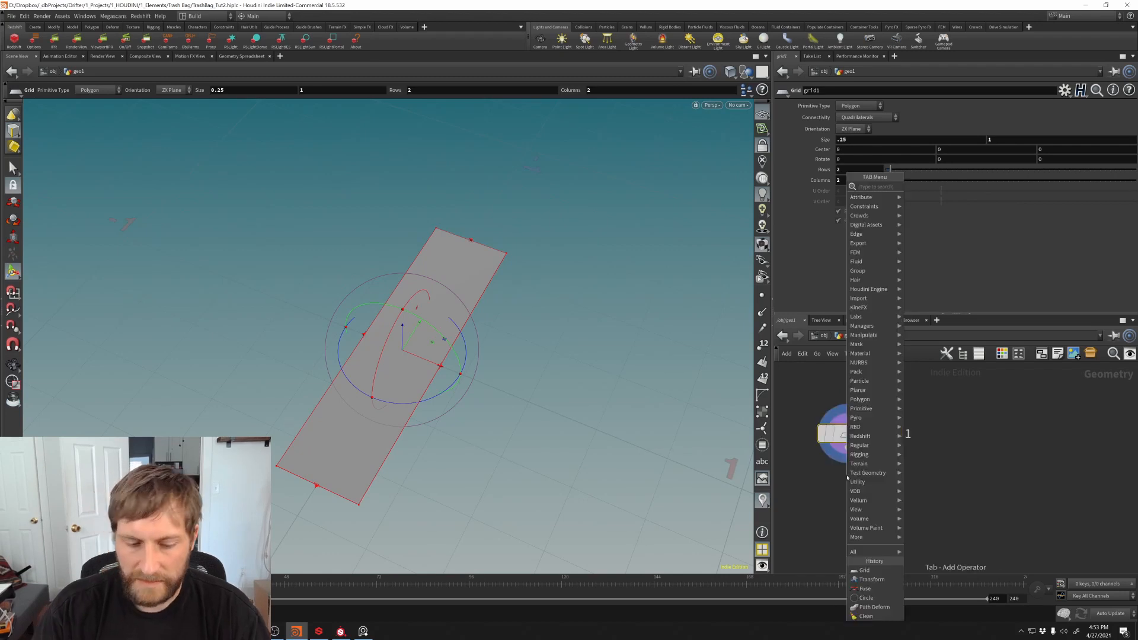
pyautogui.write('polu')
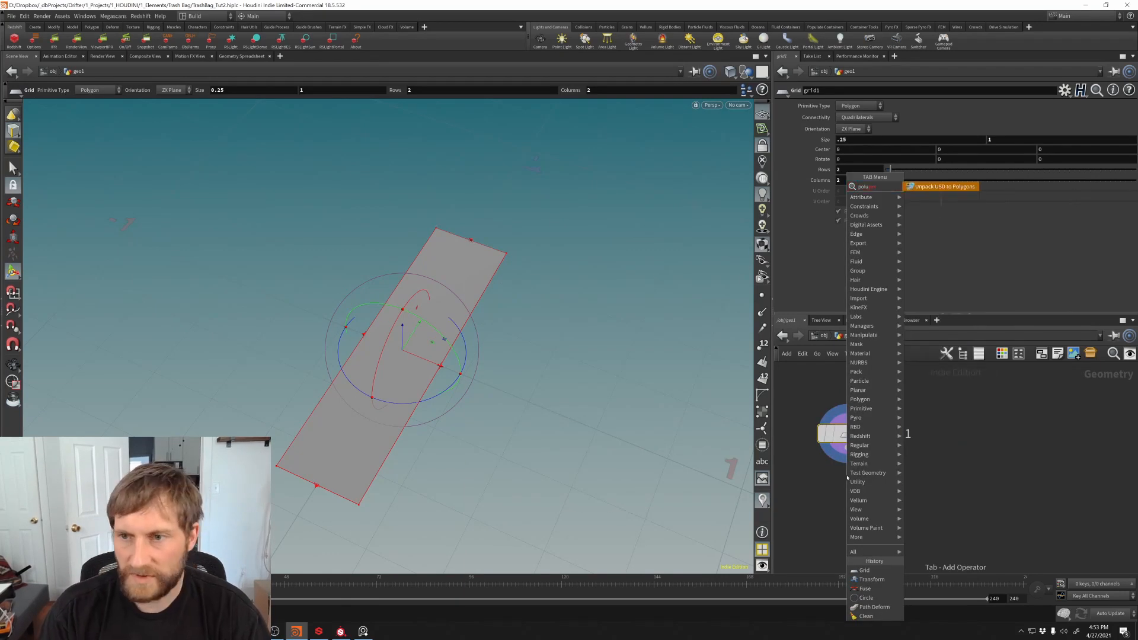
pyautogui.press('BackSpace')
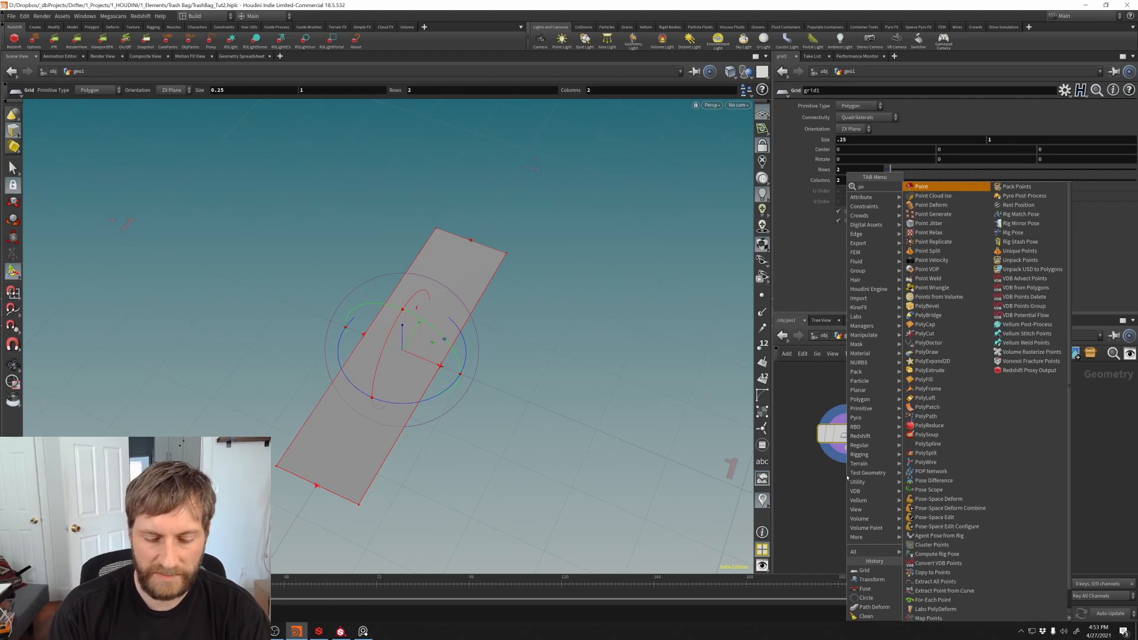
pyautogui.write('ext')
pyautogui.press('Return')
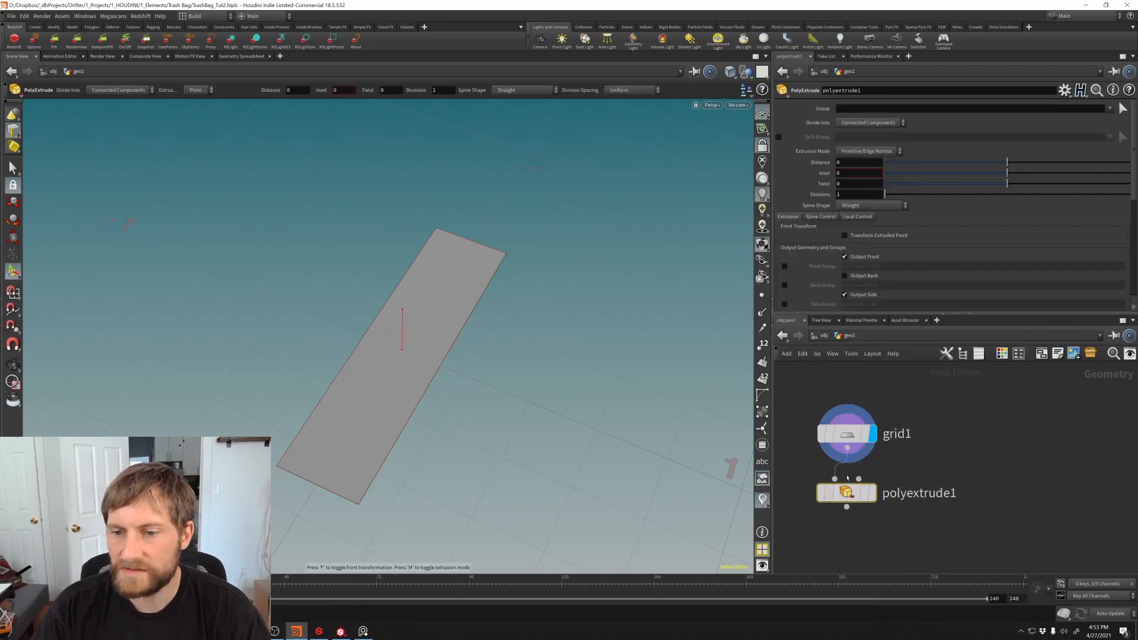
pyautogui.click(847, 493)
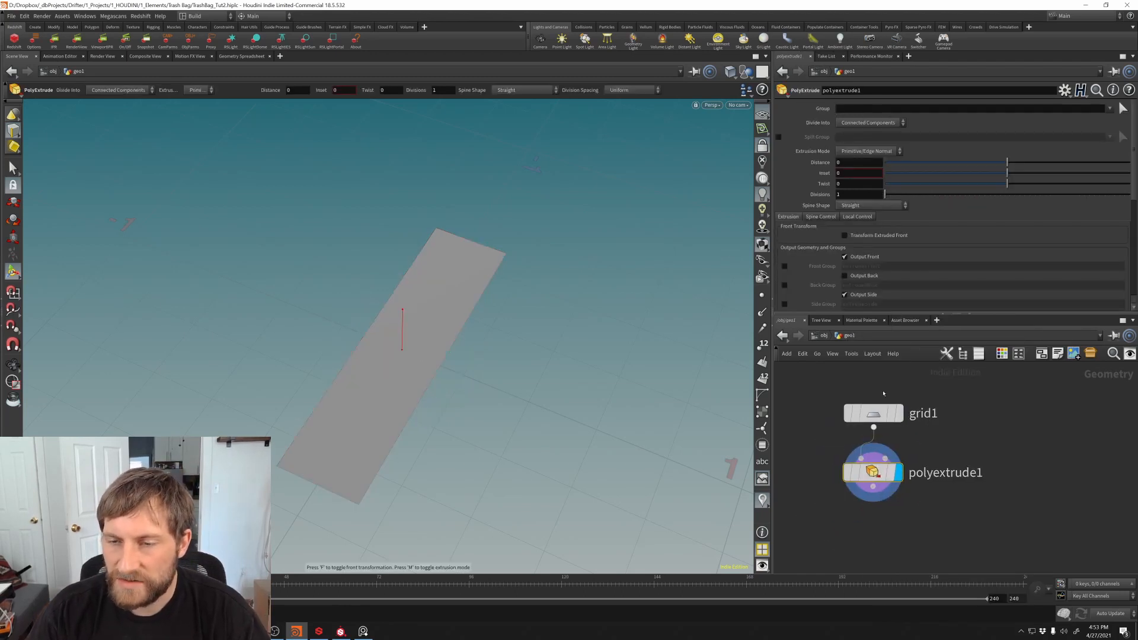
# Step: Set the PolyExtrude's inset to 0.025 and enable its front group output
pyautogui.moveTo(1005, 171); pyautogui.dragTo(1013, 174)
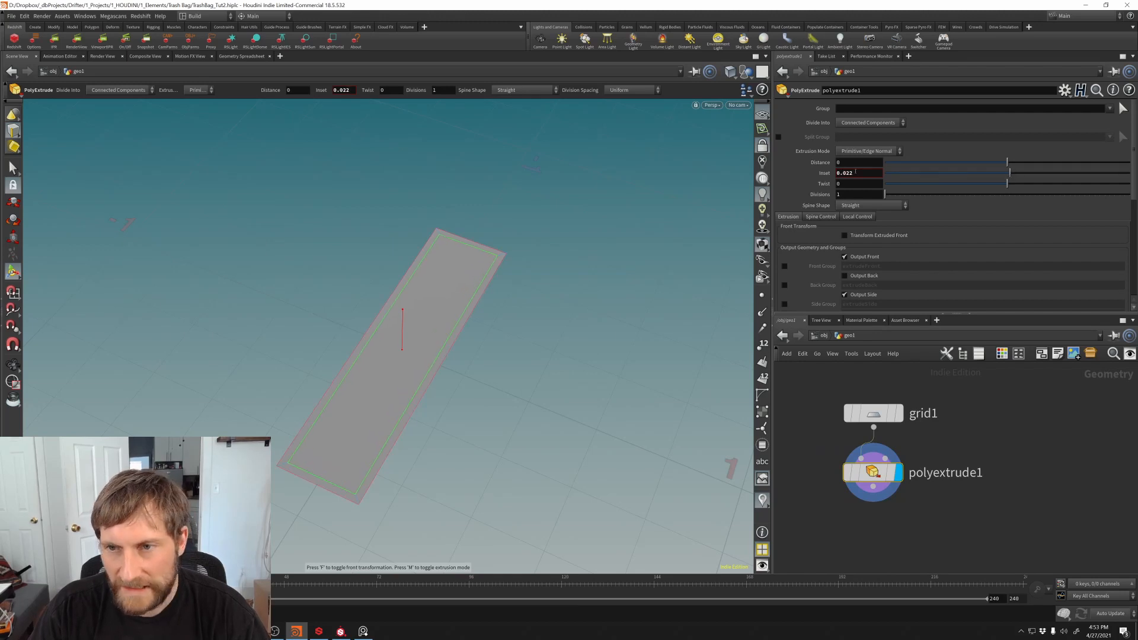
pyautogui.moveTo(847, 173); pyautogui.dragTo(898, 175)
pyautogui.write('25')
pyautogui.press('Return')
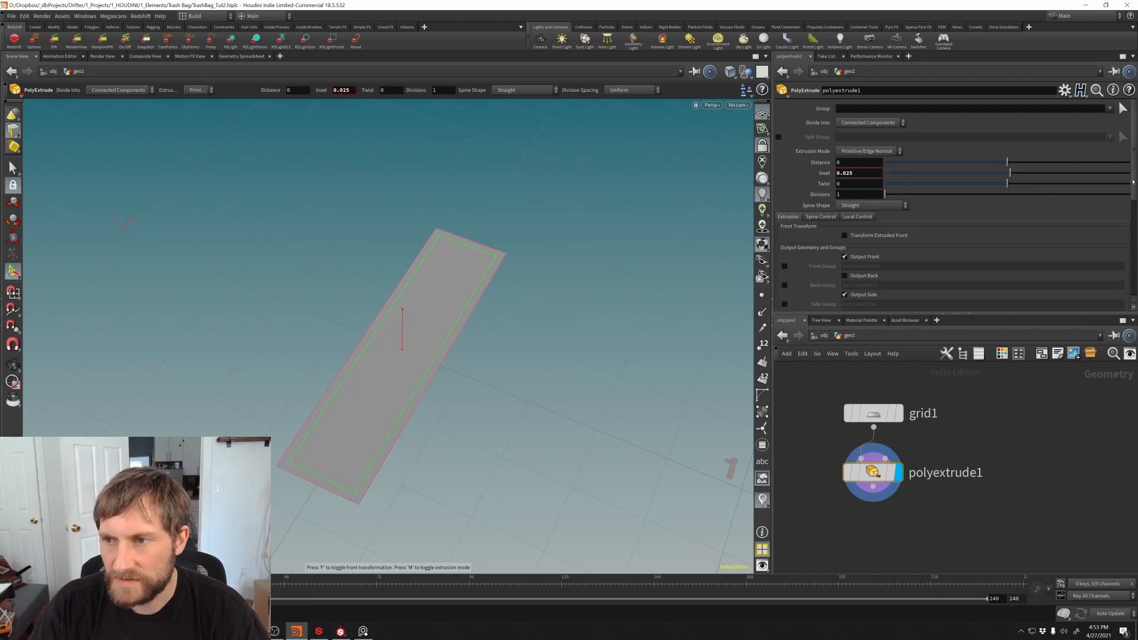
pyautogui.scroll(-3, 1133, 182)
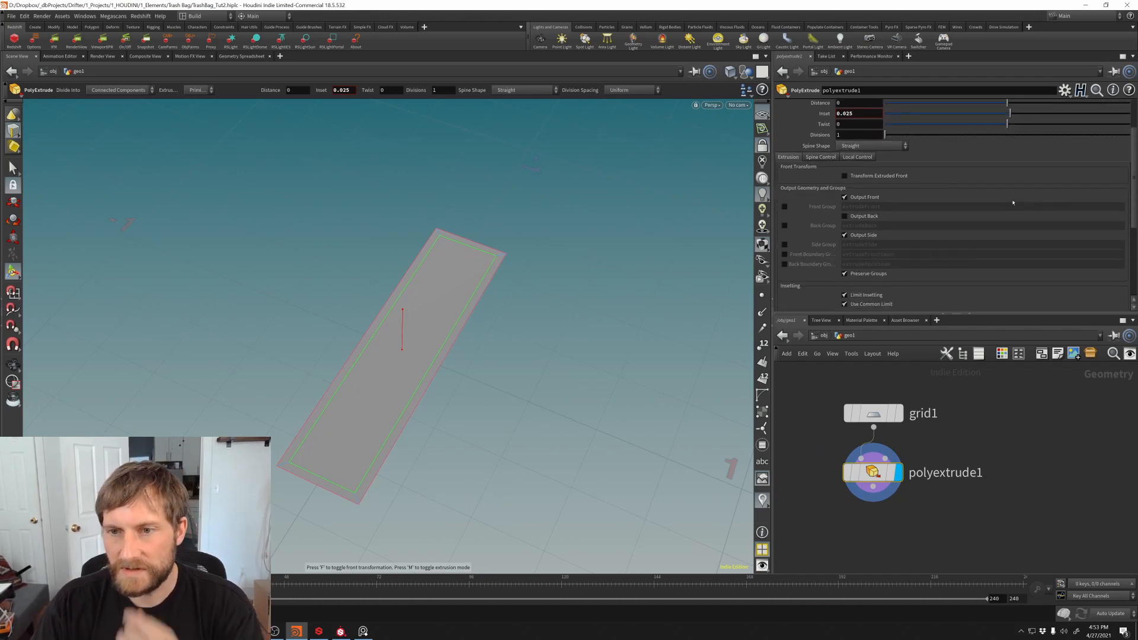
pyautogui.click(785, 206)
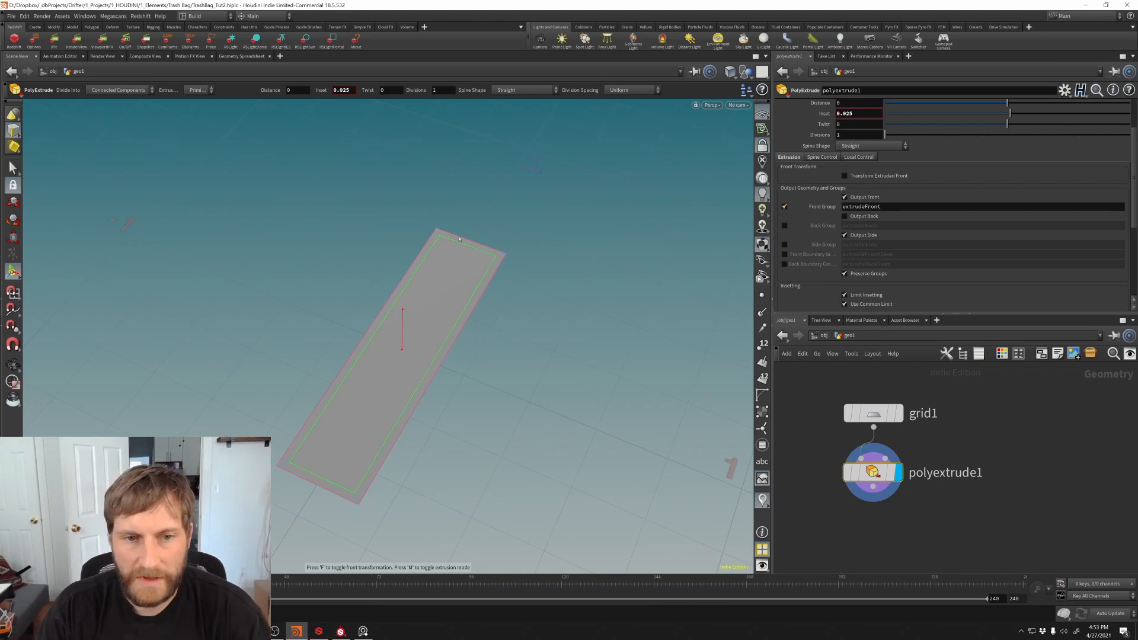
pyautogui.moveTo(415, 332); pyautogui.dragTo(456, 200)
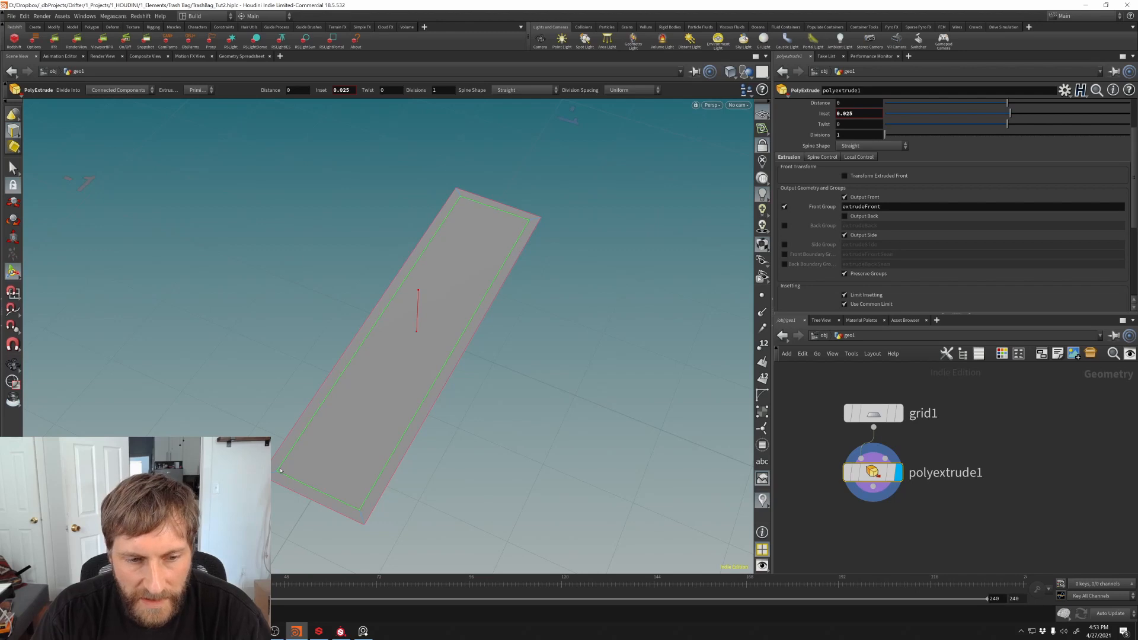
# Step: Append a PolyBevel node to the PolyExtrude and make it the displayed node
pyautogui.moveTo(896, 544); pyautogui.dragTo(911, 502, button='middle')
pyautogui.click(889, 445)
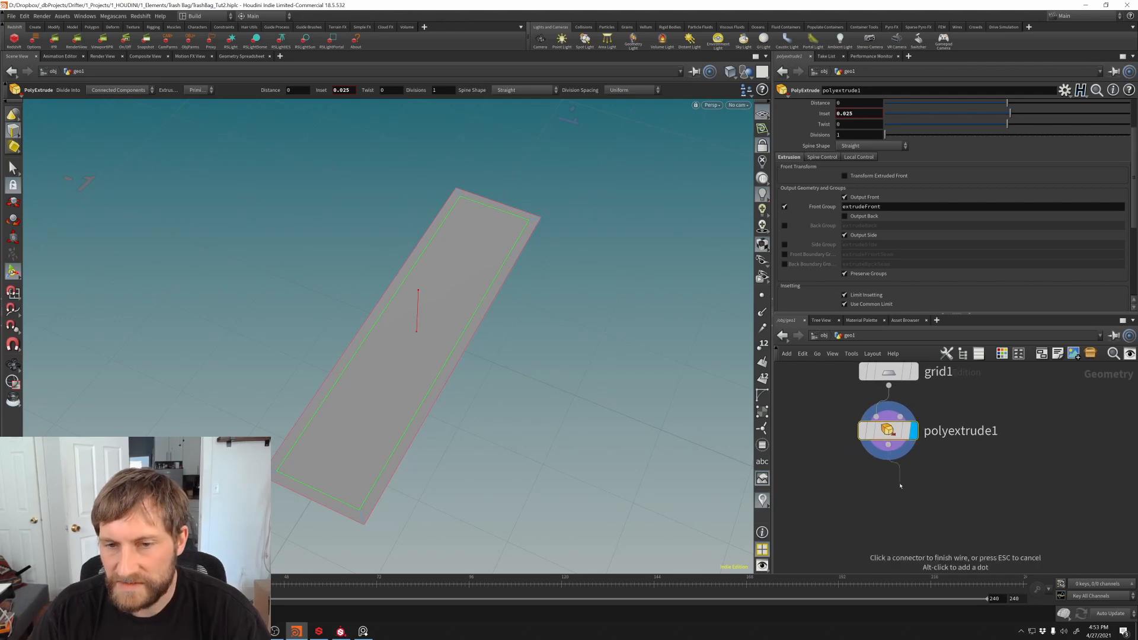
pyautogui.press('Tab')
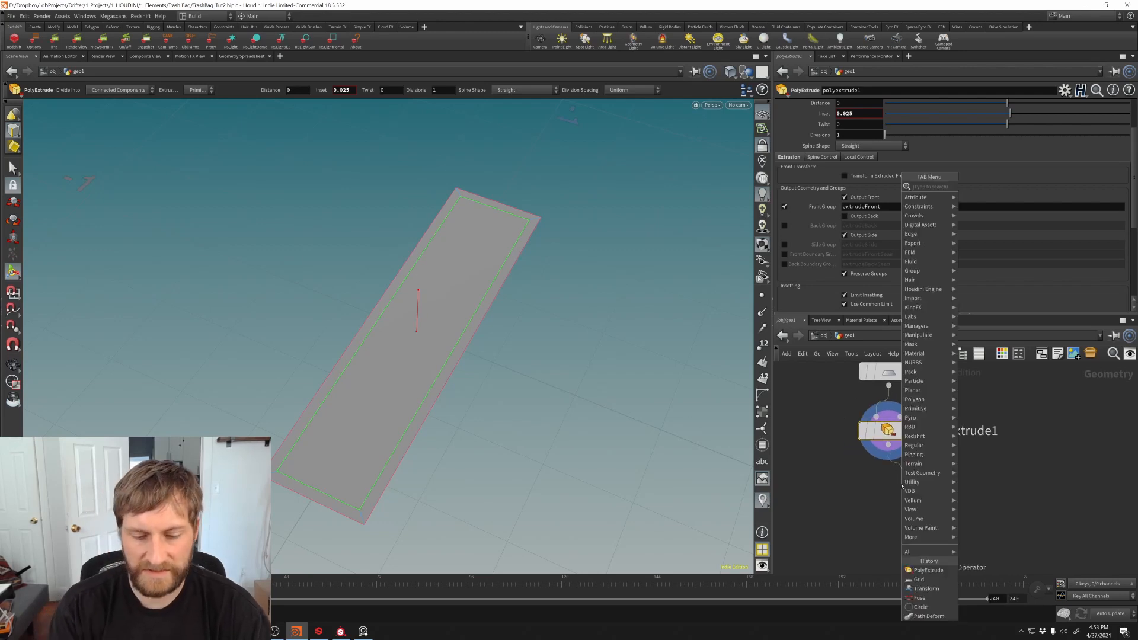
pyautogui.write('polyb')
pyautogui.press('Return')
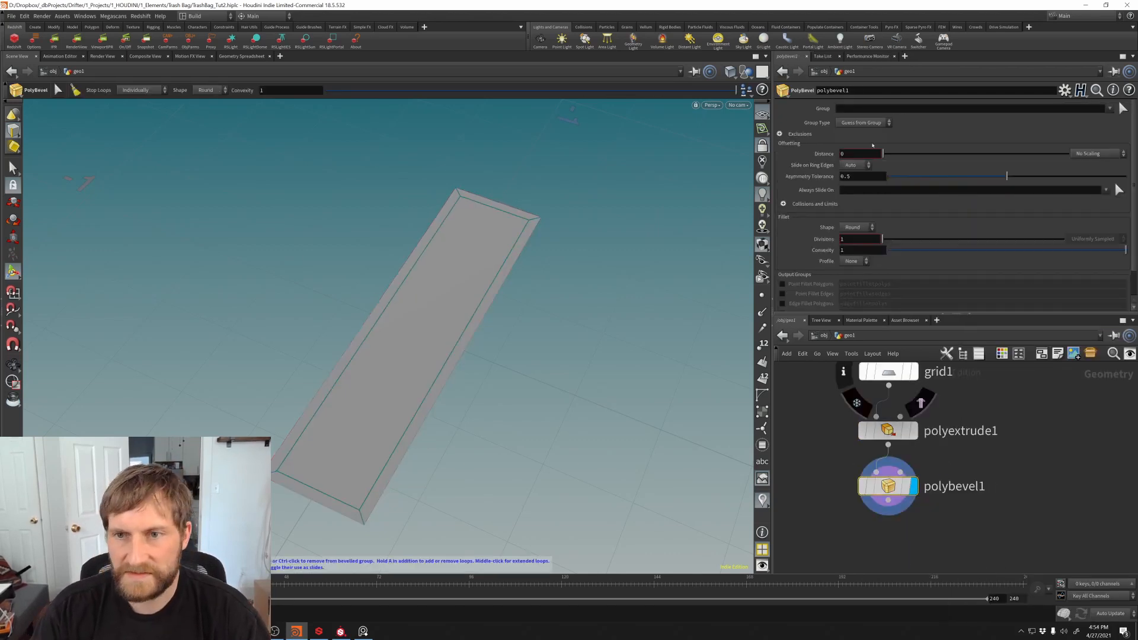
# Step: Set the PolyBevel's group to extrudeFront, try a small bevel distance and undo that distance change
pyautogui.click(1111, 108)
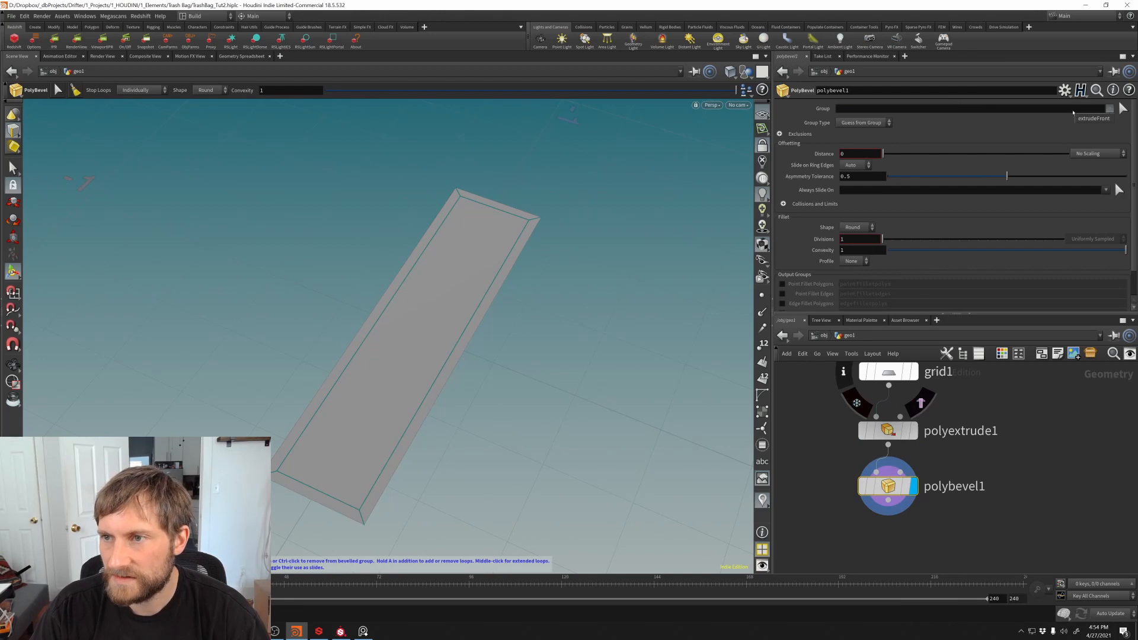
pyautogui.click(1089, 122)
pyautogui.moveTo(888, 155); pyautogui.dragTo(890, 153)
pyautogui.hotkey('ctrl', 'z')
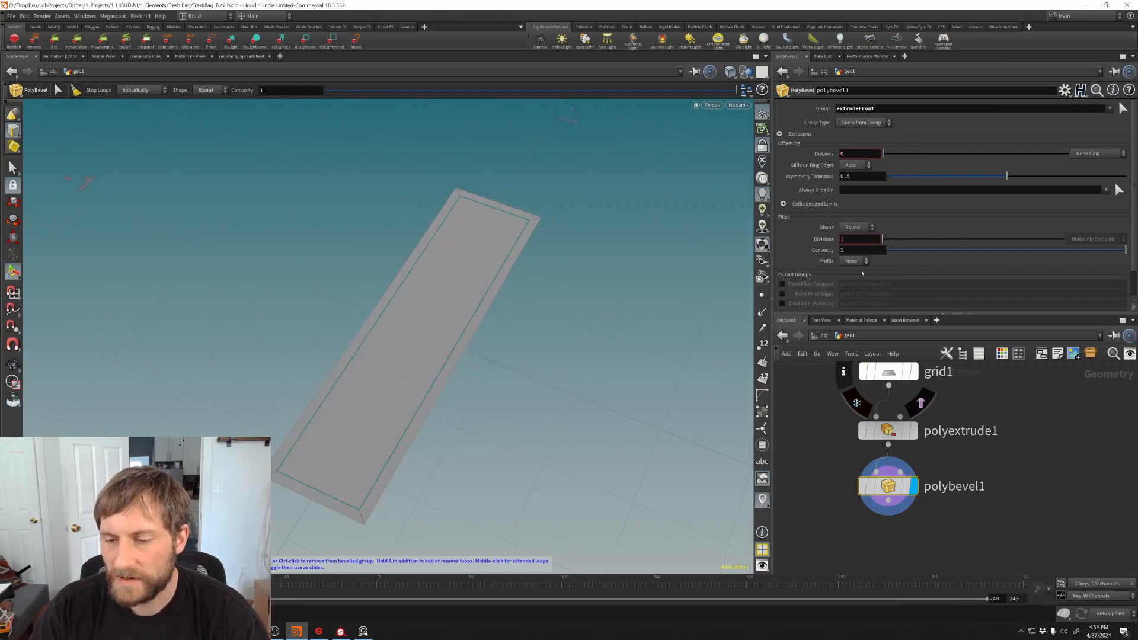
# Step: Make room below the PolyExtrude and insert a Group Promote node between it and the PolyBevel
pyautogui.moveTo(889, 487); pyautogui.dragTo(889, 546)
pyautogui.moveTo(927, 492); pyautogui.dragTo(922, 454, button='middle')
pyautogui.scroll(-2, 923, 453)
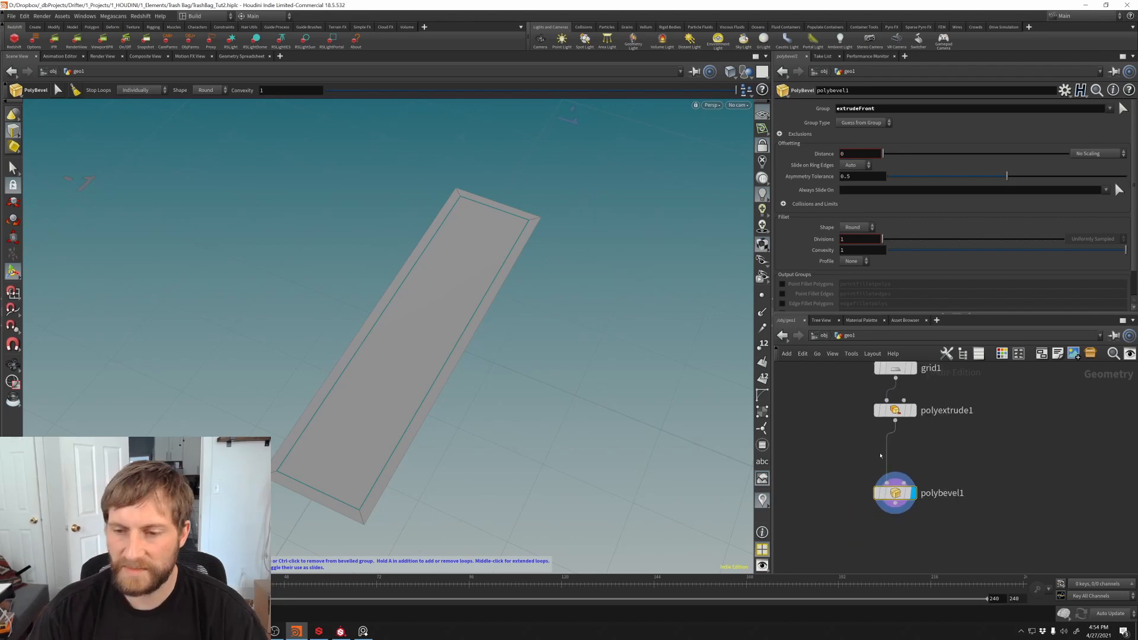
pyautogui.press('Tab')
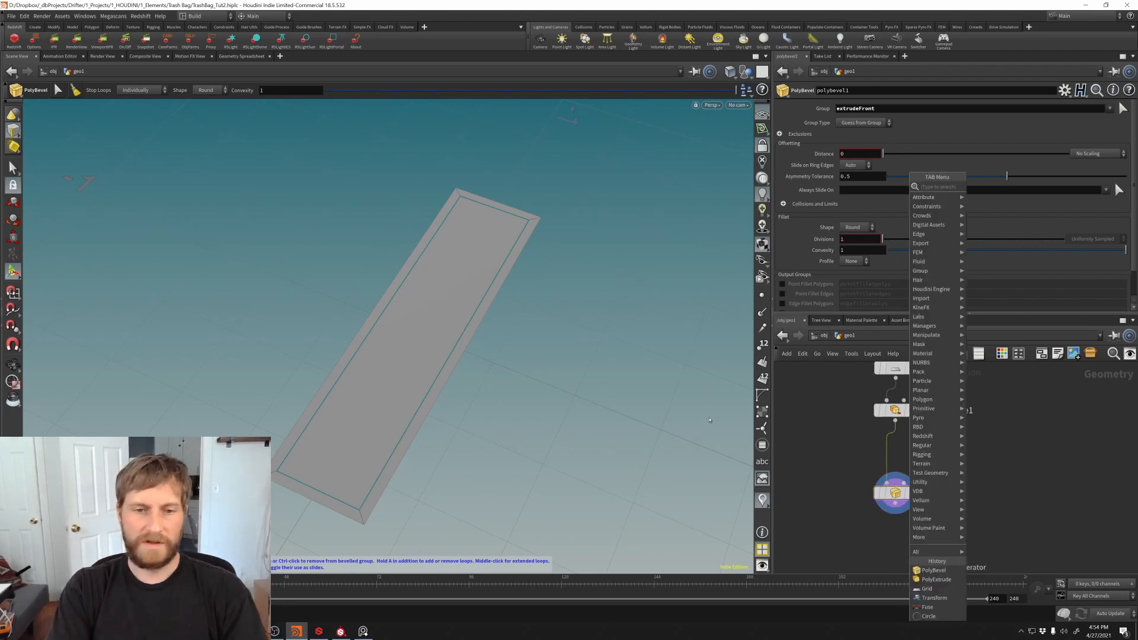
pyautogui.write('grouppr')
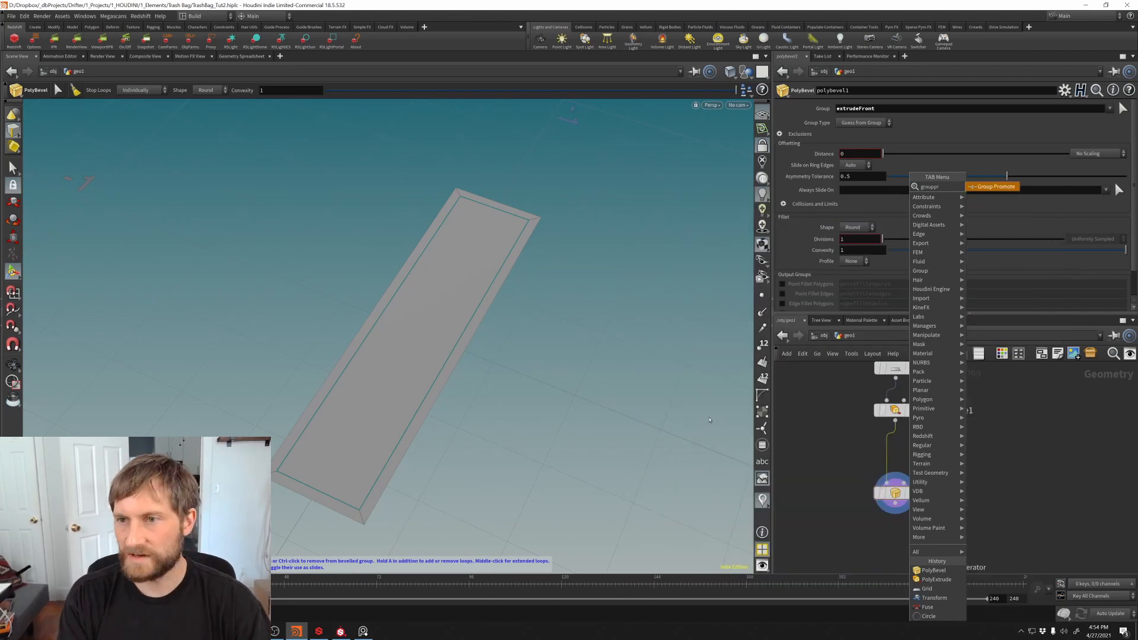
pyautogui.press('Return')
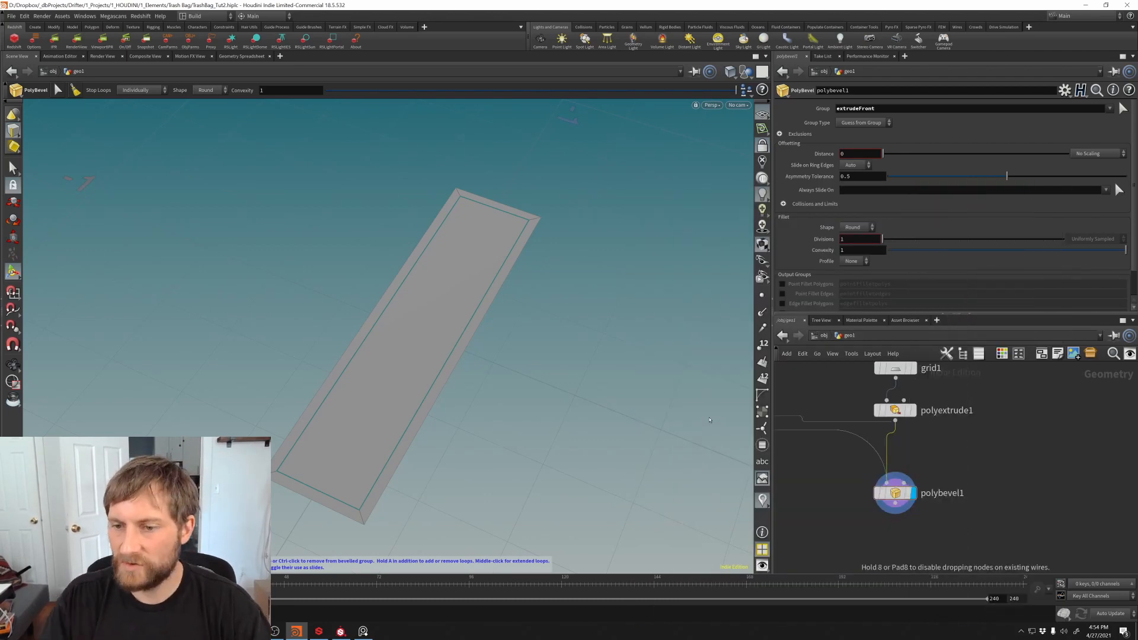
pyautogui.click(895, 453)
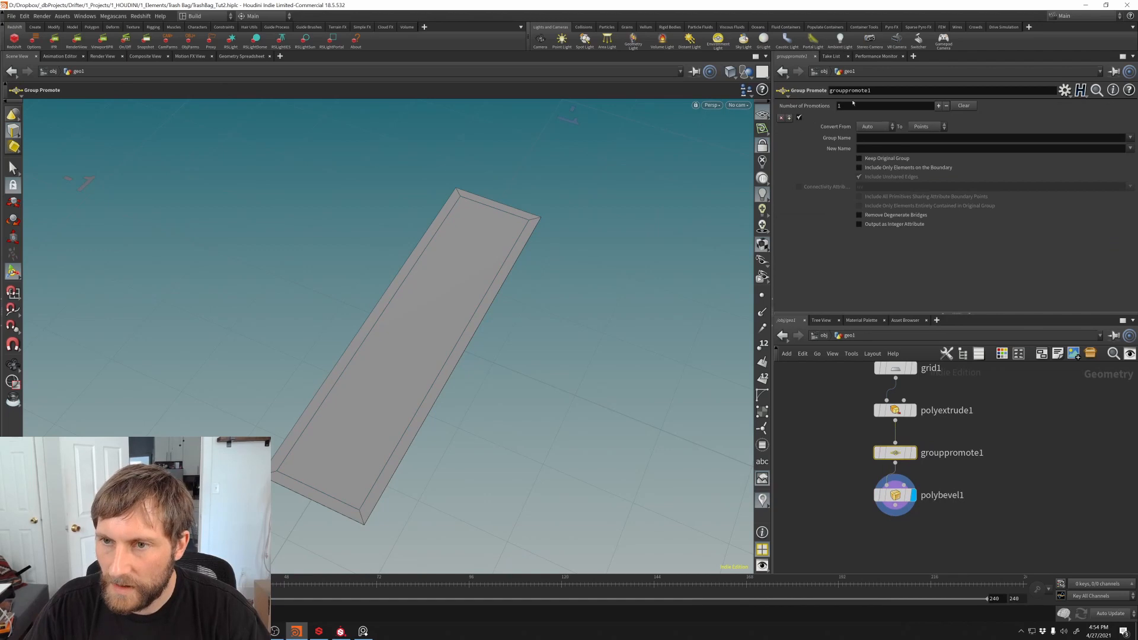
# Step: Set the Group Promote node to convert the extrudeFront group from Primitives to Points
pyautogui.click(1131, 138)
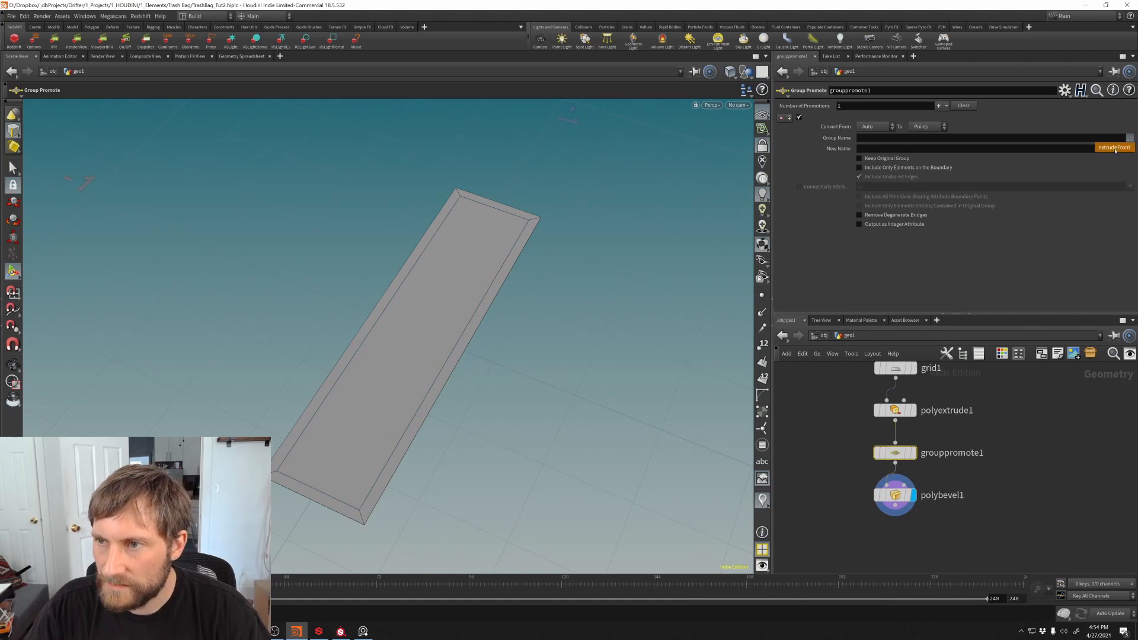
pyautogui.click(1115, 148)
pyautogui.click(873, 126)
pyautogui.click(872, 146)
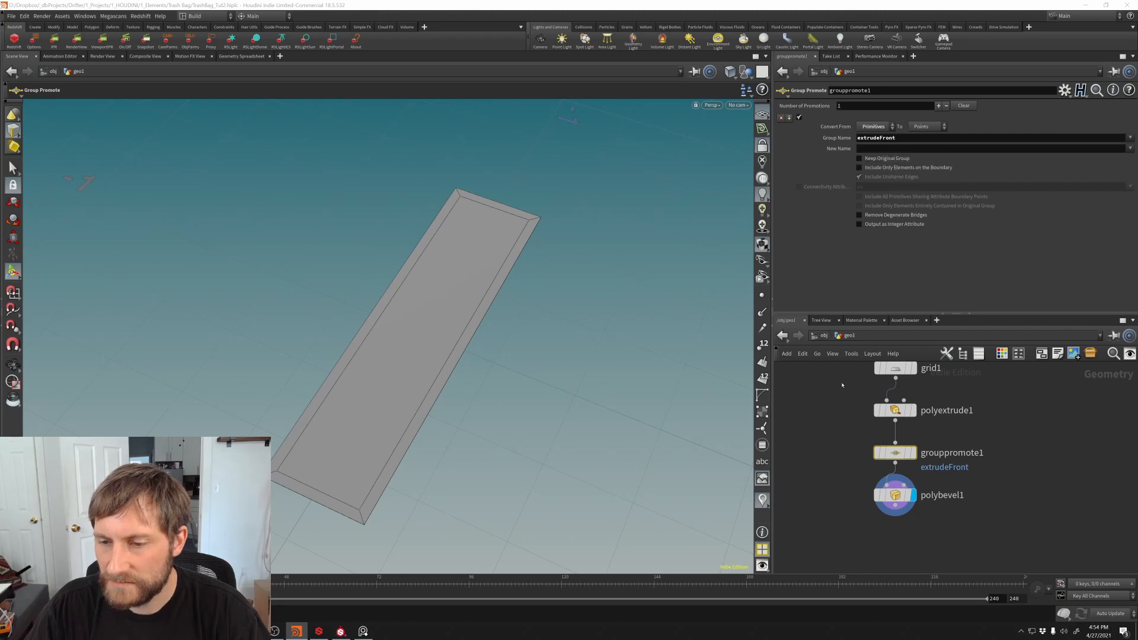
# Step: Change the PolyBevel's group type to Points, with a distance of about 0.014 and 5 divisions
pyautogui.moveTo(840, 499); pyautogui.dragTo(833, 437, button='middle')
pyautogui.moveTo(830, 420); pyautogui.dragTo(973, 442)
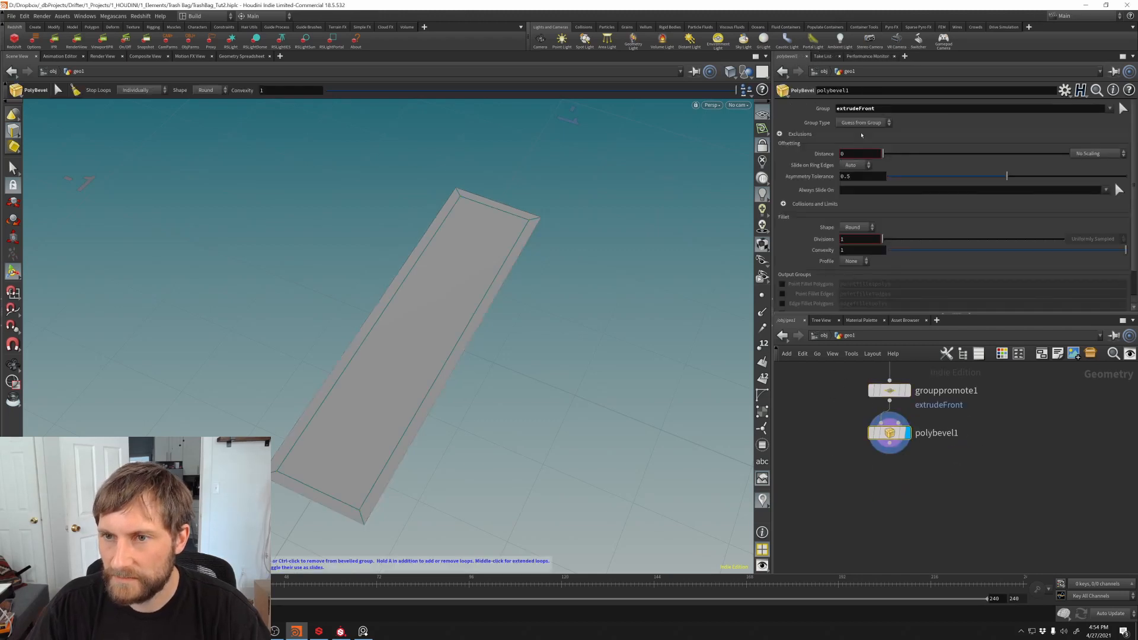
pyautogui.click(864, 123)
pyautogui.click(861, 137)
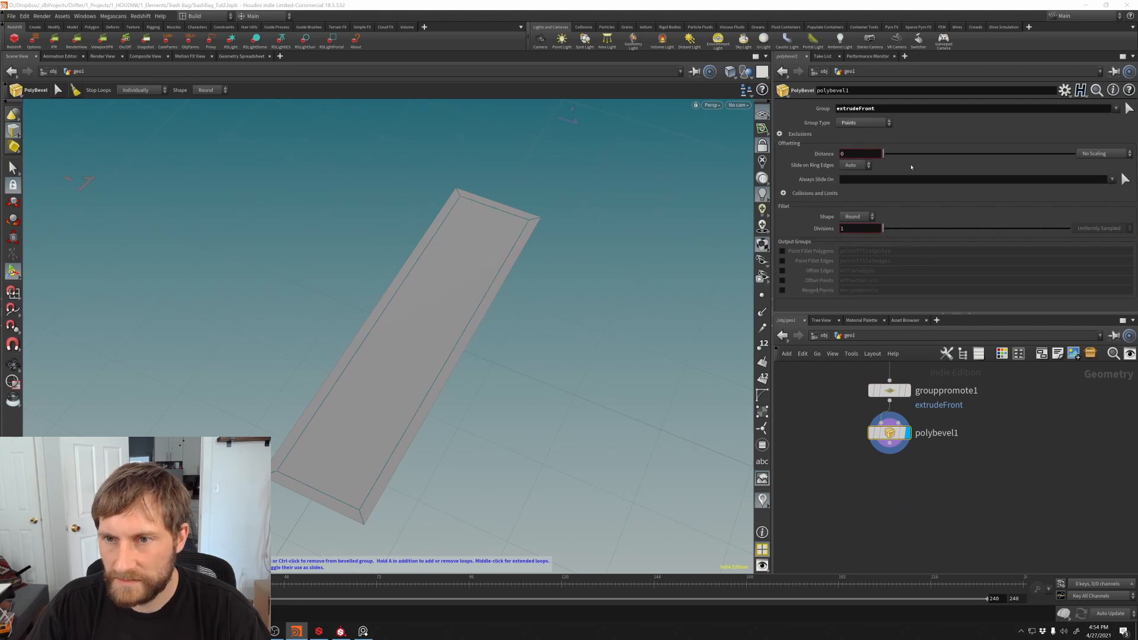
pyautogui.moveTo(883, 154); pyautogui.dragTo(887, 155)
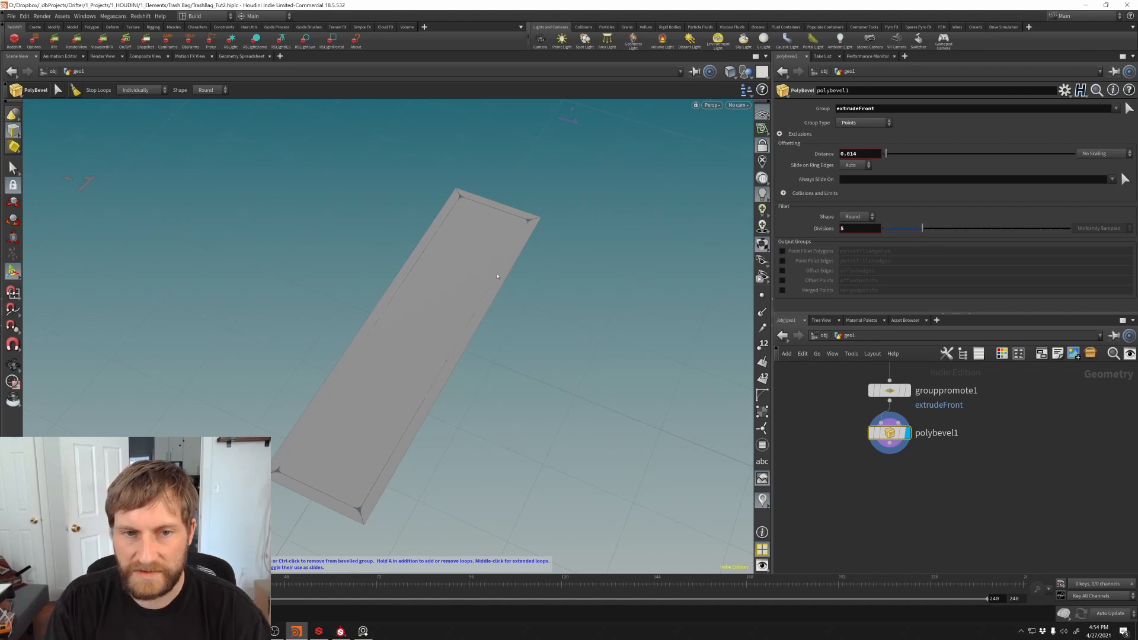
# Step: Increase the PolyExtrude's inset to 0.05
pyautogui.click(887, 391)
pyautogui.moveTo(838, 406); pyautogui.dragTo(838, 462, button='middle')
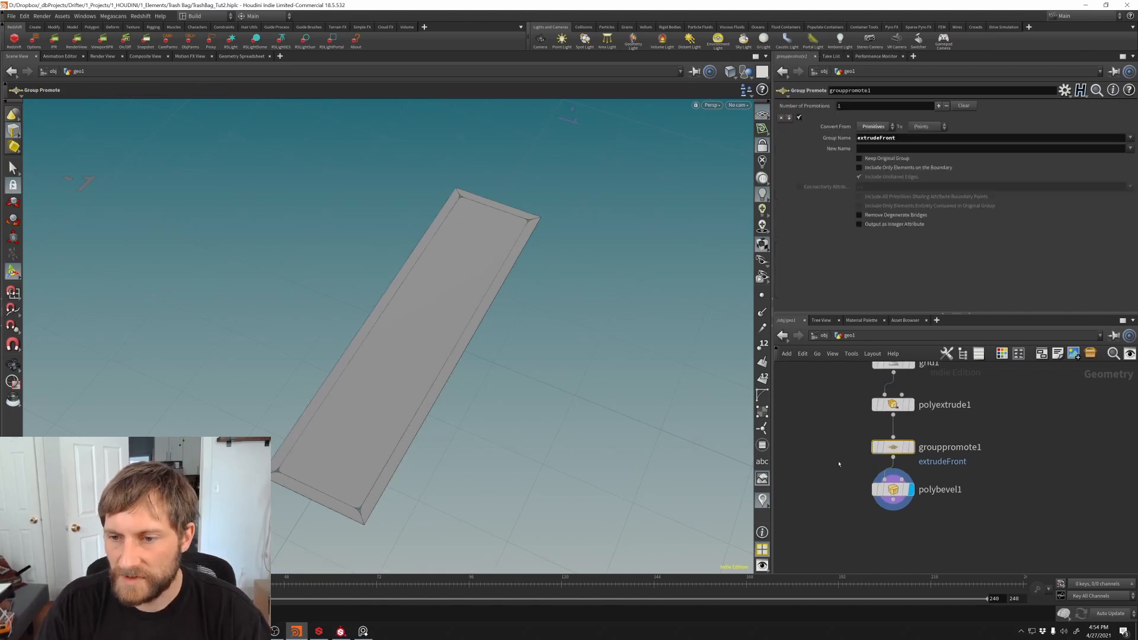
pyautogui.click(892, 405)
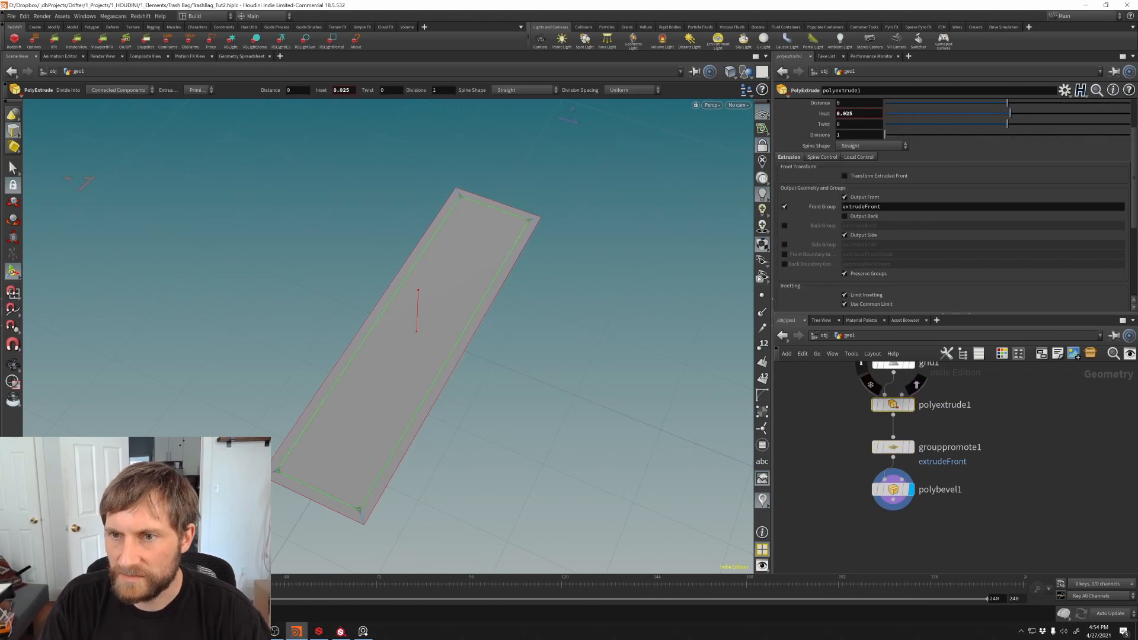
pyautogui.moveTo(846, 113); pyautogui.dragTo(905, 121)
pyautogui.write('5')
pyautogui.press('Return')
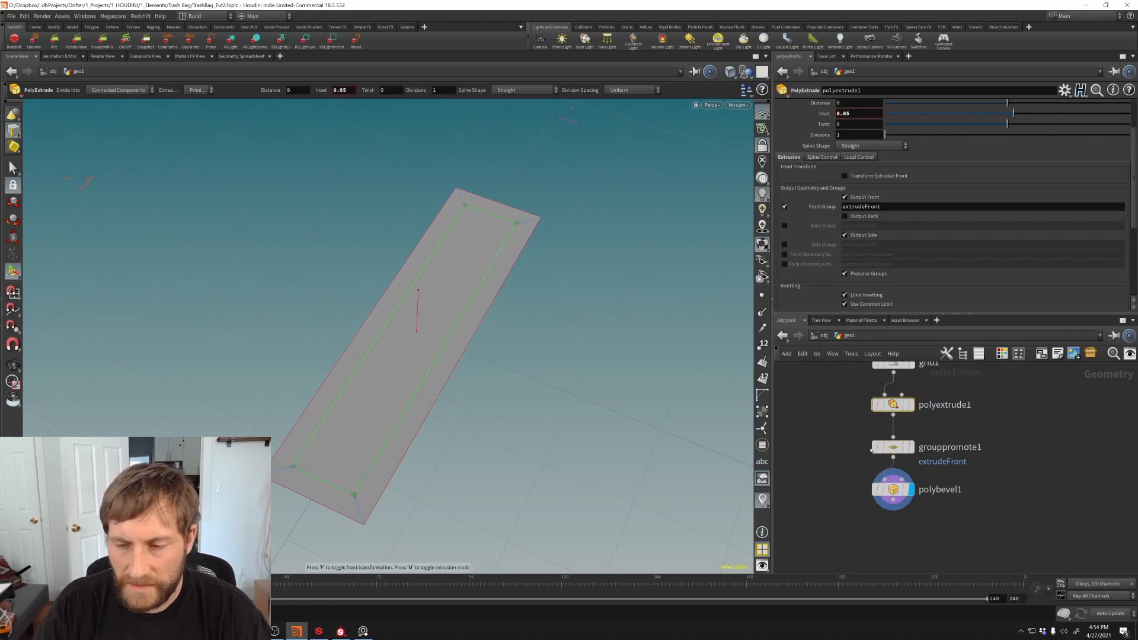
# Step: Set the PolyBevel's distance to 0.056 and inspect the rounded inner corners of the panel
pyautogui.click(893, 489)
pyautogui.moveTo(890, 153); pyautogui.dragTo(894, 156)
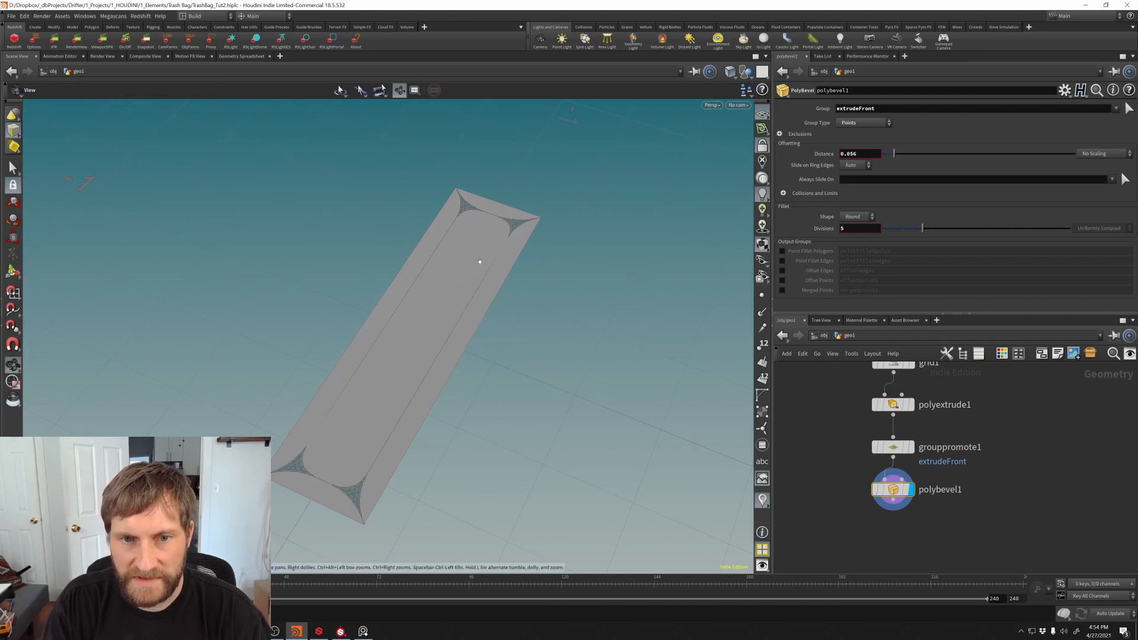
pyautogui.keyDown('alt'); pyautogui.moveTo(477, 262); pyautogui.dragTo(559, 233, button='right'); pyautogui.keyUp('alt')
pyautogui.keyDown('alt'); pyautogui.moveTo(558, 233); pyautogui.dragTo(515, 200); pyautogui.keyUp('alt')
pyautogui.keyDown('alt'); pyautogui.moveTo(515, 200); pyautogui.dragTo(541, 191, button='right'); pyautogui.keyUp('alt')
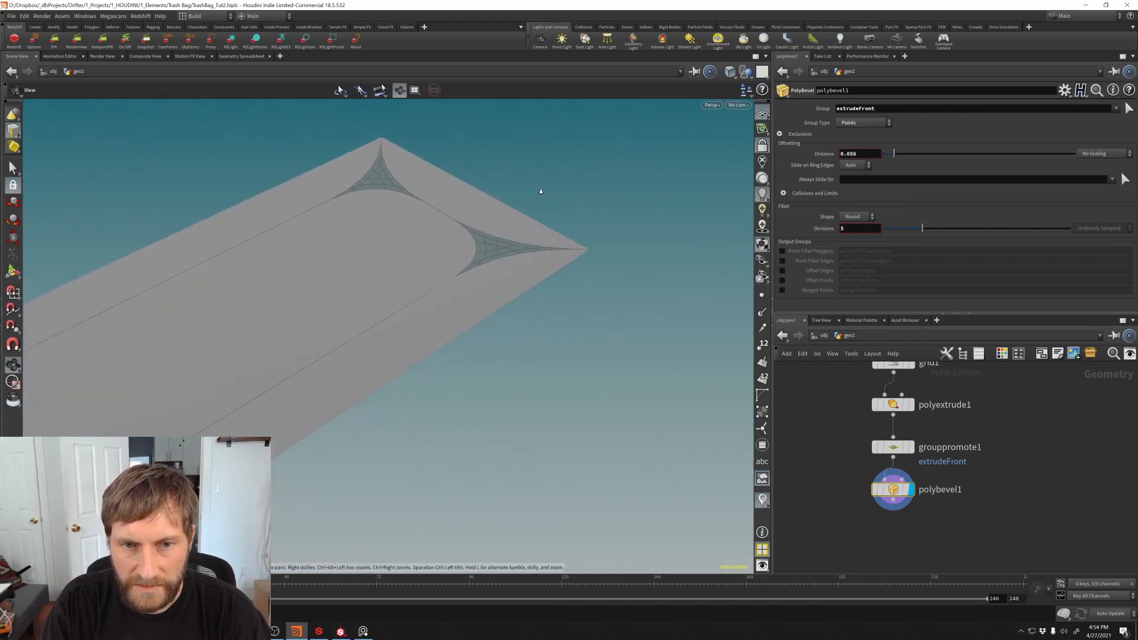
pyautogui.keyDown('alt'); pyautogui.moveTo(541, 190); pyautogui.dragTo(475, 265); pyautogui.keyUp('alt')
pyautogui.keyDown('alt'); pyautogui.moveTo(475, 265); pyautogui.dragTo(452, 297, button='right'); pyautogui.keyUp('alt')
pyautogui.keyDown('alt'); pyautogui.moveTo(453, 297); pyautogui.dragTo(472, 277, button='middle'); pyautogui.keyUp('alt')
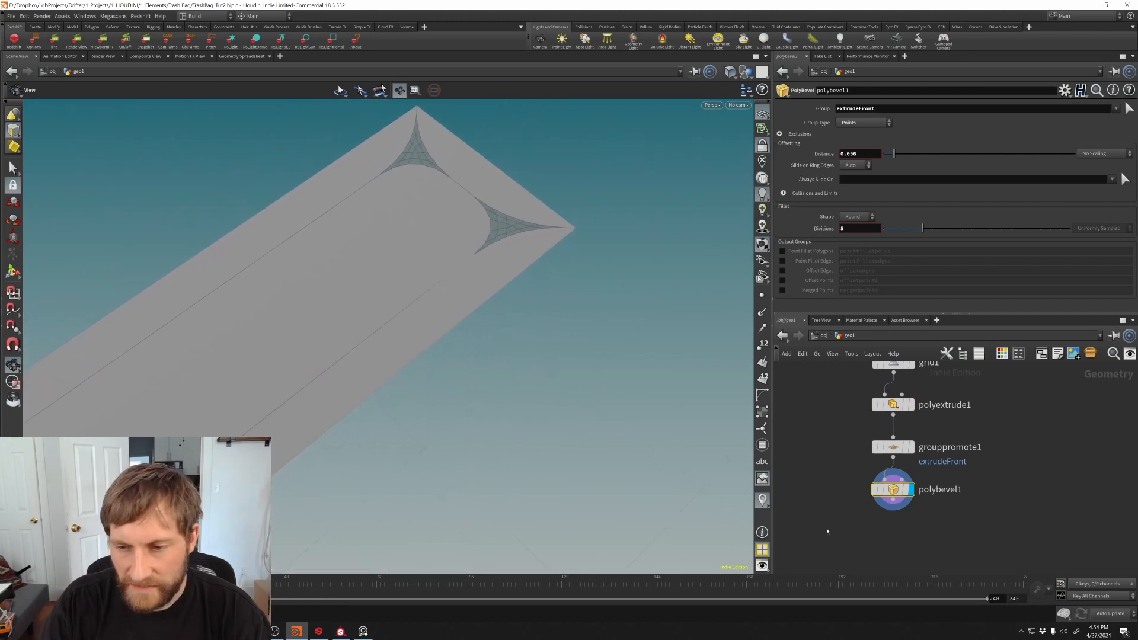
# Step: Append a Normal node after the PolyBevel and make it the displayed node
pyautogui.click(893, 500)
pyautogui.write('normal')
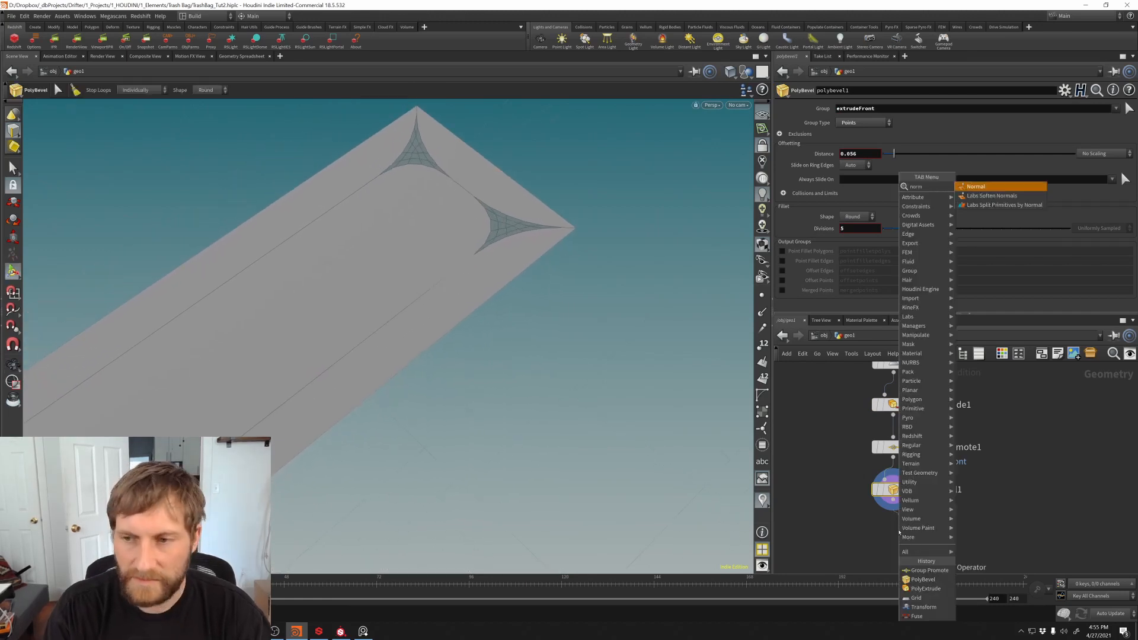
pyautogui.press('Return')
pyautogui.click(917, 535)
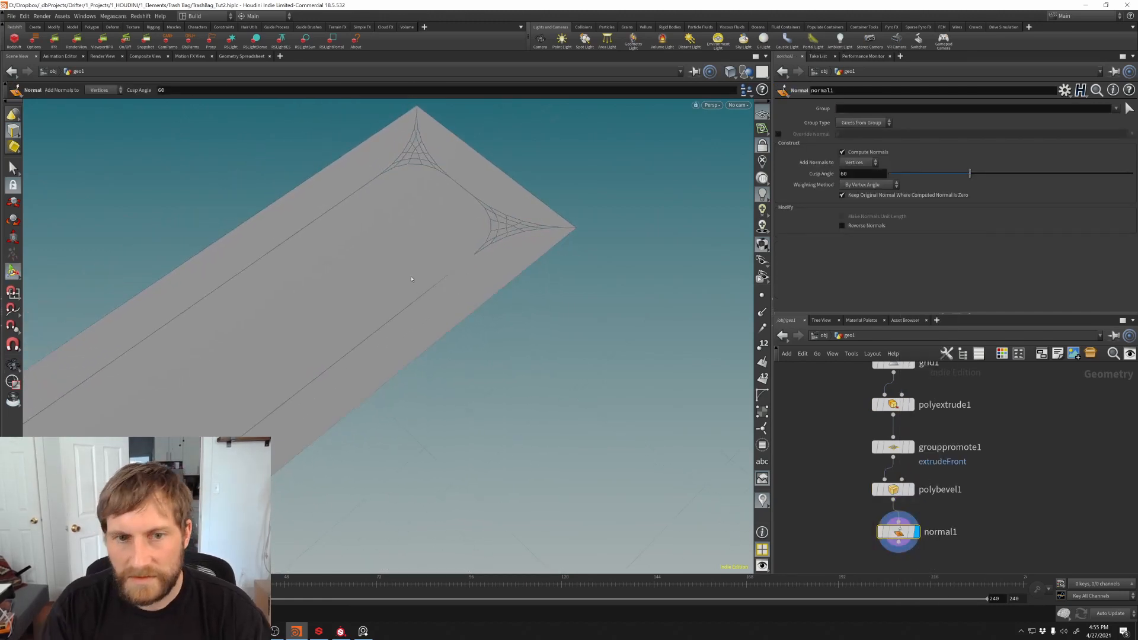
# Step: Examine the beveled panel from several angles, checking its corner topology and its point and primitive numbering
pyautogui.keyDown('alt'); pyautogui.moveTo(451, 242); pyautogui.dragTo(498, 241, button='middle'); pyautogui.keyUp('alt')
pyautogui.keyDown('alt'); pyautogui.moveTo(498, 242); pyautogui.dragTo(415, 332, button='right'); pyautogui.keyUp('alt')
pyautogui.keyDown('alt'); pyautogui.moveTo(415, 332); pyautogui.dragTo(564, 224, button='middle'); pyautogui.keyUp('alt')
pyautogui.keyDown('alt'); pyautogui.moveTo(563, 223); pyautogui.dragTo(503, 263, button='right'); pyautogui.keyUp('alt')
pyautogui.keyDown('alt'); pyautogui.moveTo(503, 264); pyautogui.dragTo(479, 284); pyautogui.keyUp('alt')
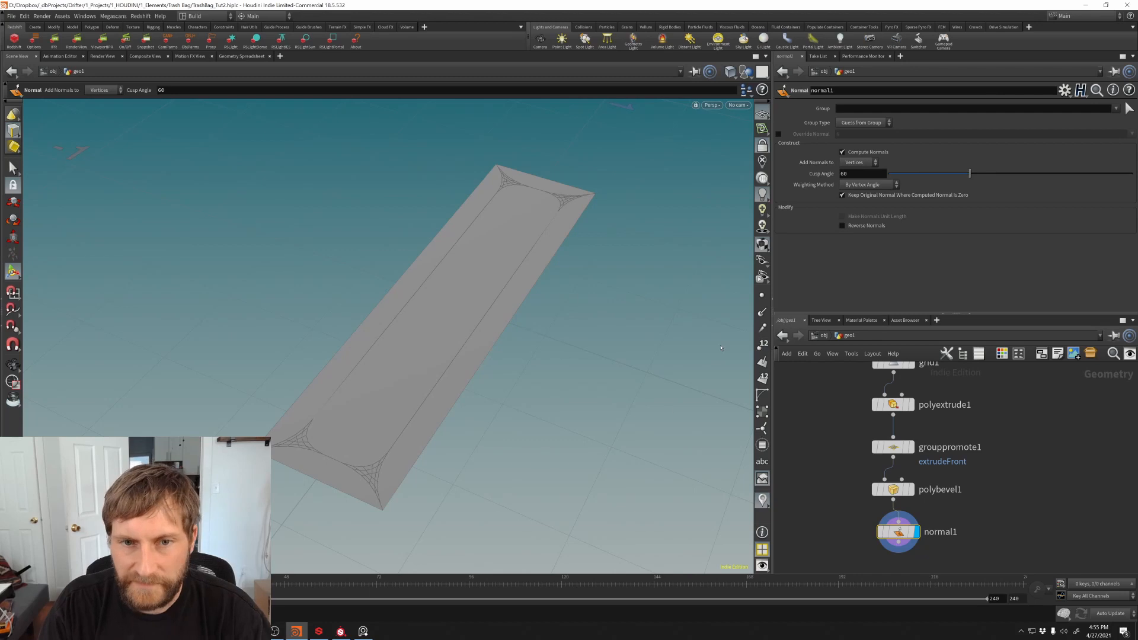
pyautogui.moveTo(519, 290)
pyautogui.keyDown('alt'); pyautogui.mouseDown()
pyautogui.moveTo(467, 350)
pyautogui.moveTo(521, 255)
pyautogui.moveTo(510, 277)
pyautogui.mouseUp(); pyautogui.keyUp('alt')
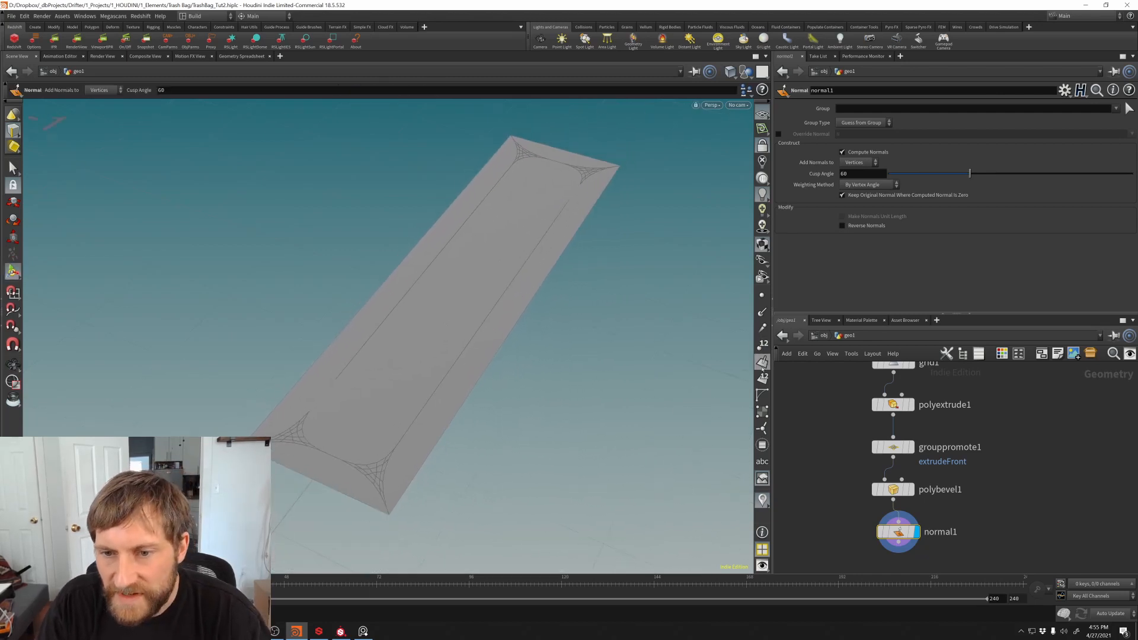
pyautogui.moveTo(517, 281)
pyautogui.keyDown('alt'); pyautogui.mouseDown()
pyautogui.moveTo(457, 371)
pyautogui.moveTo(528, 279)
pyautogui.mouseUp(); pyautogui.keyUp('alt')
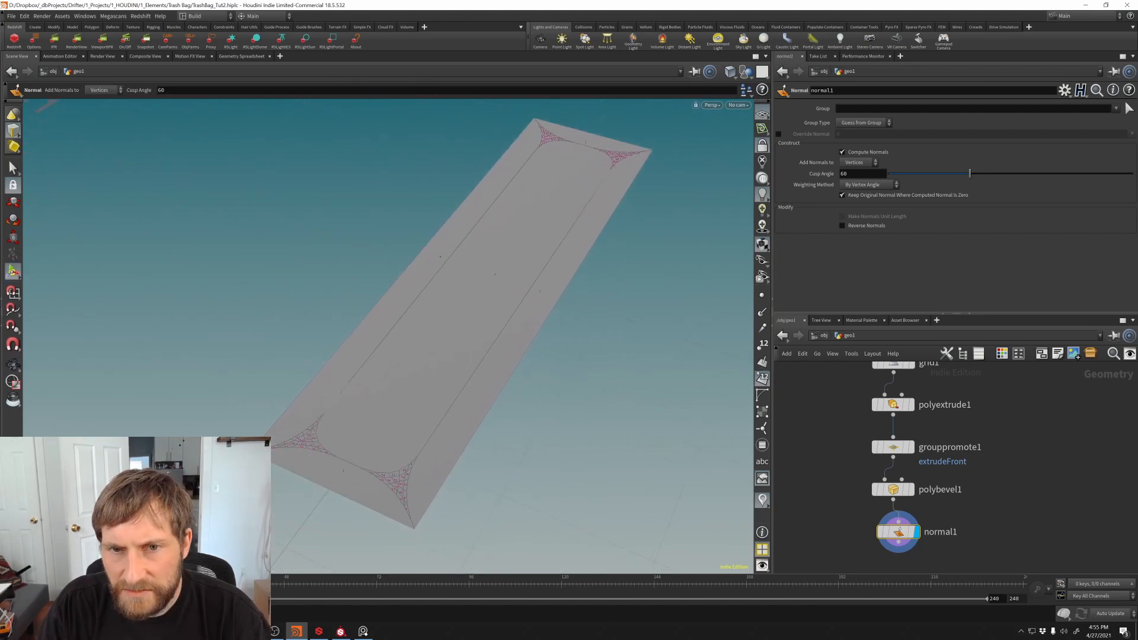
pyautogui.moveTo(503, 274)
pyautogui.keyDown('alt'); pyautogui.mouseDown()
pyautogui.moveTo(474, 272)
pyautogui.moveTo(500, 265)
pyautogui.mouseUp(); pyautogui.keyUp('alt')
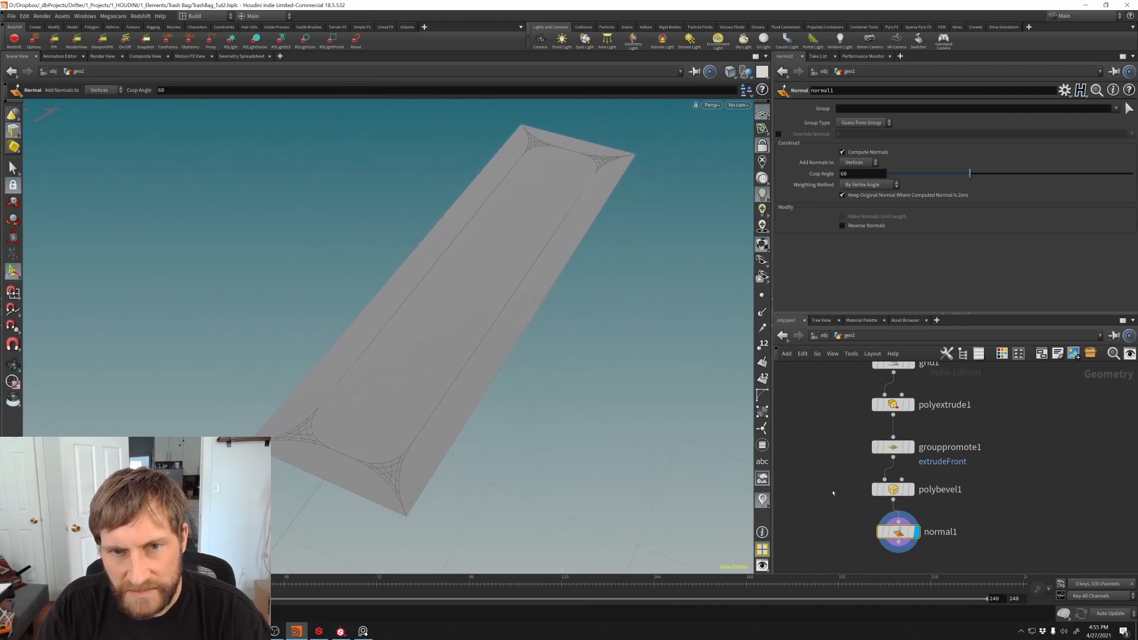
# Step: Move the Normal node farther below the PolyBevel, and check both nodes for primitive groups in the viewport group list
pyautogui.moveTo(848, 451); pyautogui.dragTo(852, 398, button='middle')
pyautogui.moveTo(902, 484); pyautogui.dragTo(900, 514)
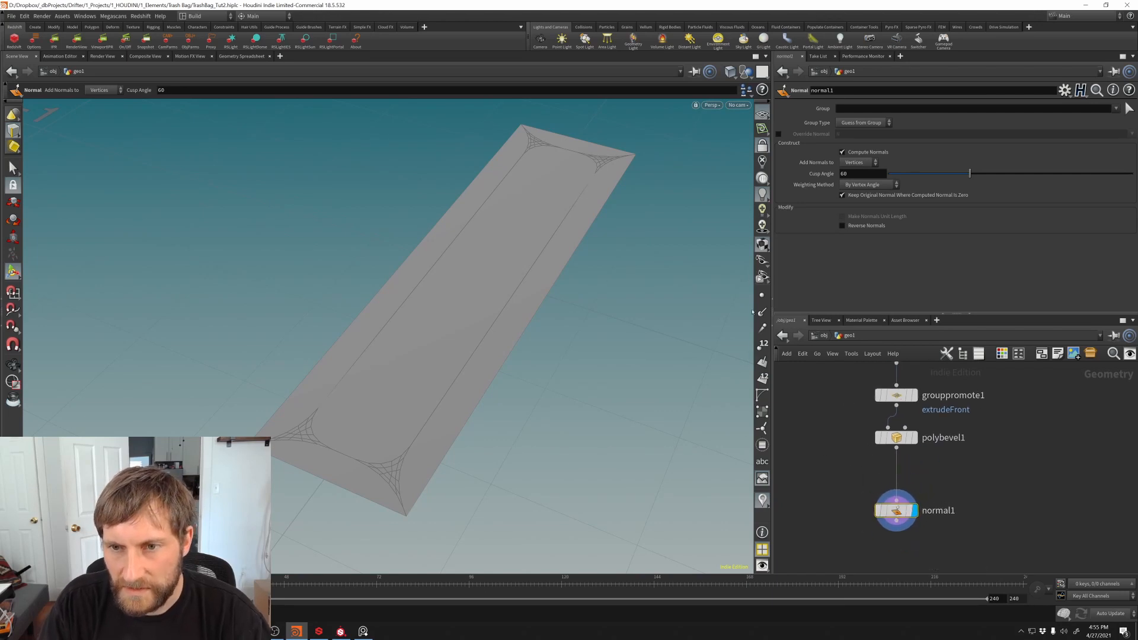
pyautogui.click(763, 445)
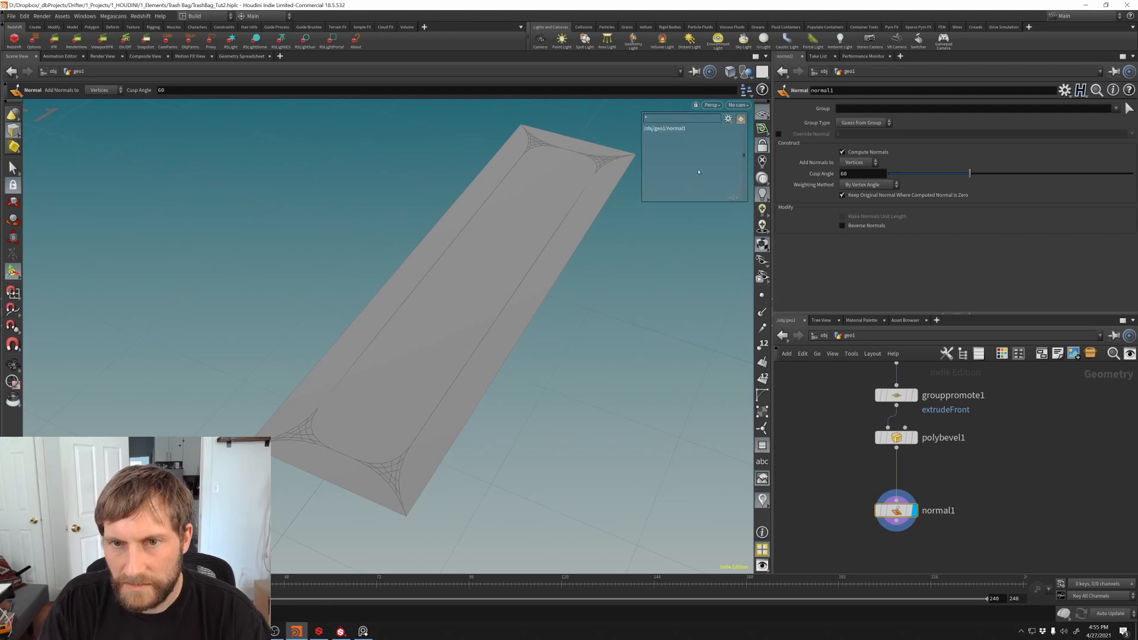
pyautogui.rightClick(13, 130)
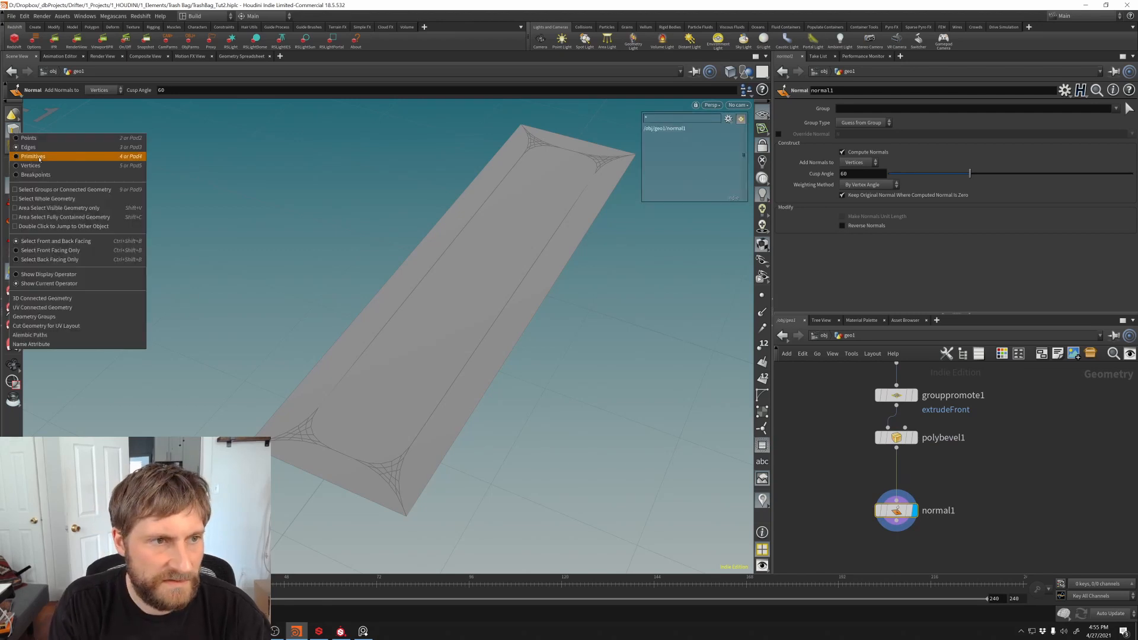
pyautogui.click(39, 157)
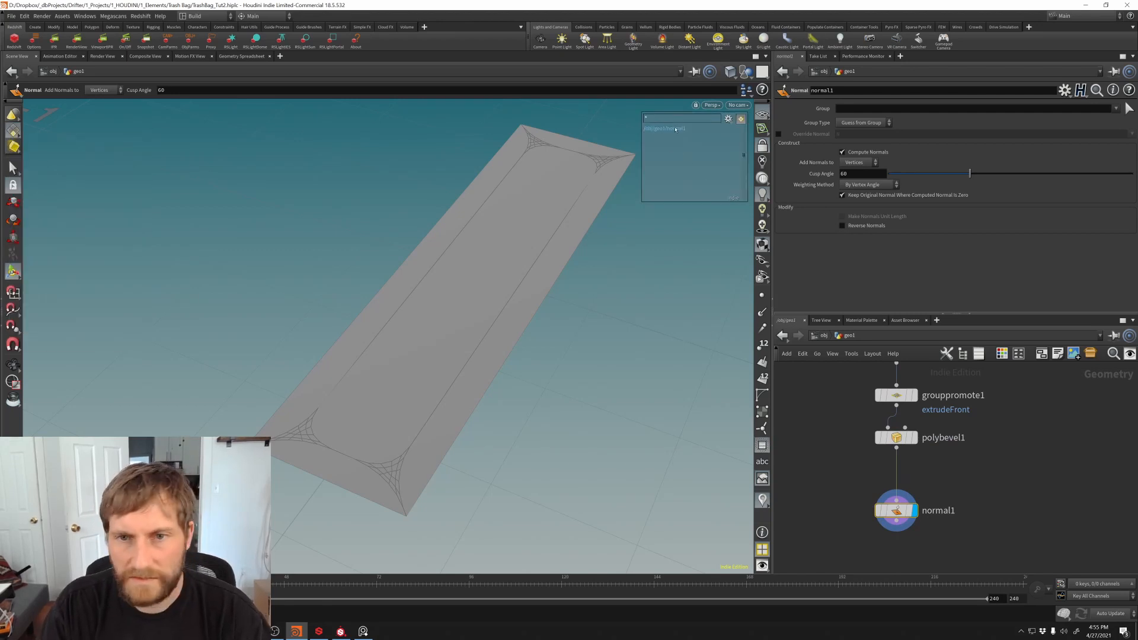
pyautogui.press('Up')
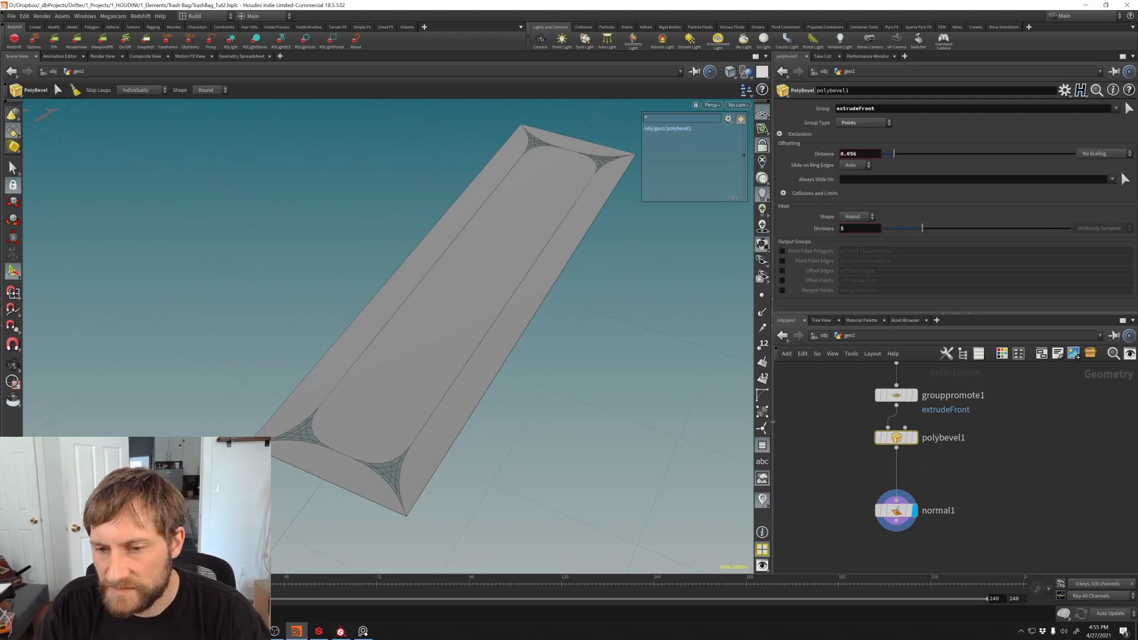
pyautogui.middleClick(902, 442)
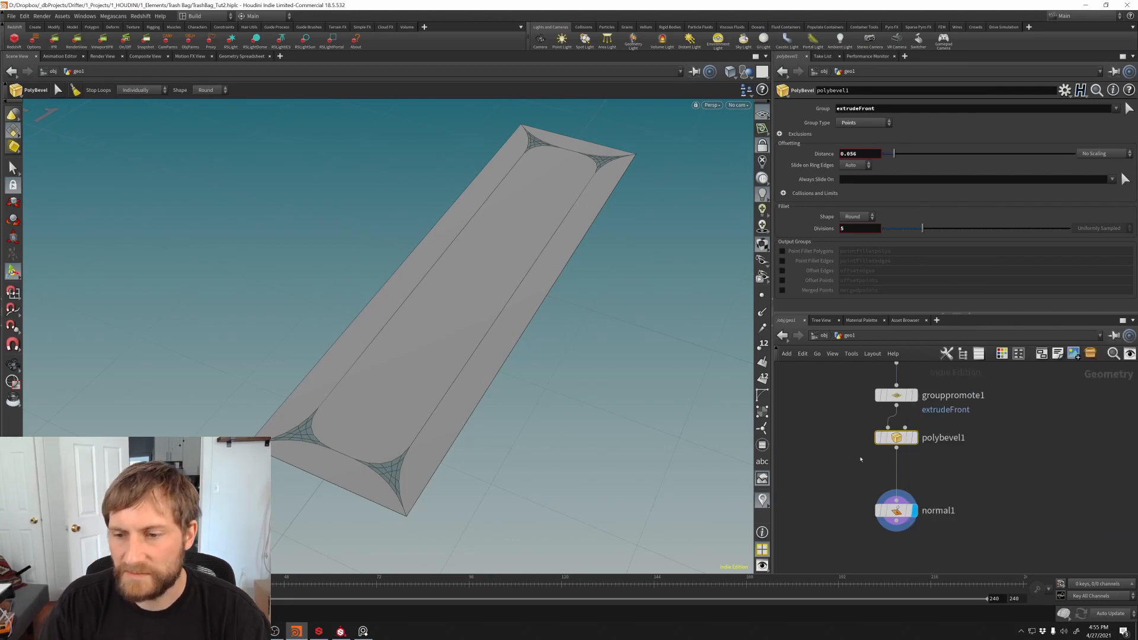
# Step: Check the PolyExtrude's front group output, and enable Keep Original Group on the Group Promote node
pyautogui.moveTo(862, 416); pyautogui.dragTo(856, 484, button='middle')
pyautogui.moveTo(848, 423); pyautogui.dragTo(875, 406)
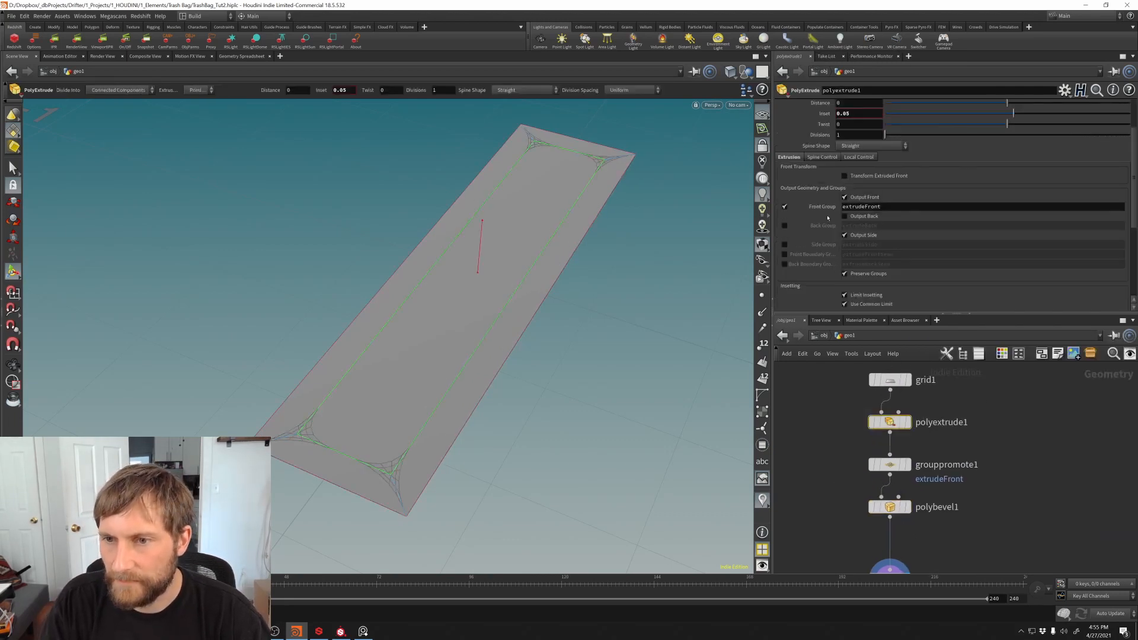
pyautogui.click(889, 465)
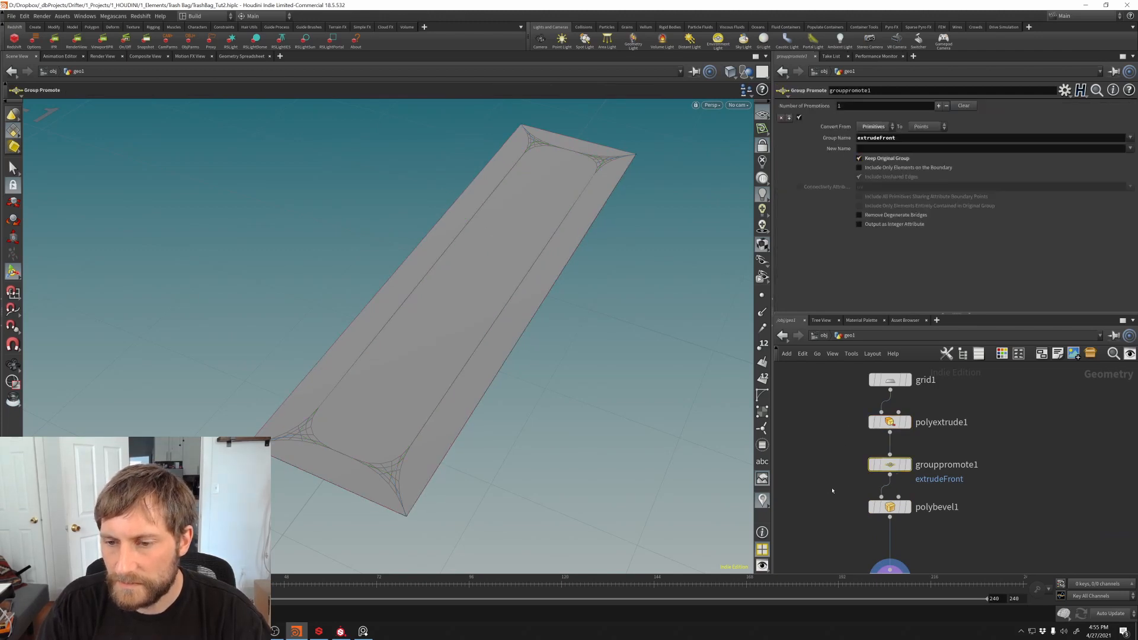
# Step: List the Normal node's primitive groups in the viewport, and examine which panel faces they cover from several angles
pyautogui.moveTo(832, 491); pyautogui.dragTo(828, 381, button='middle')
pyautogui.click(886, 470)
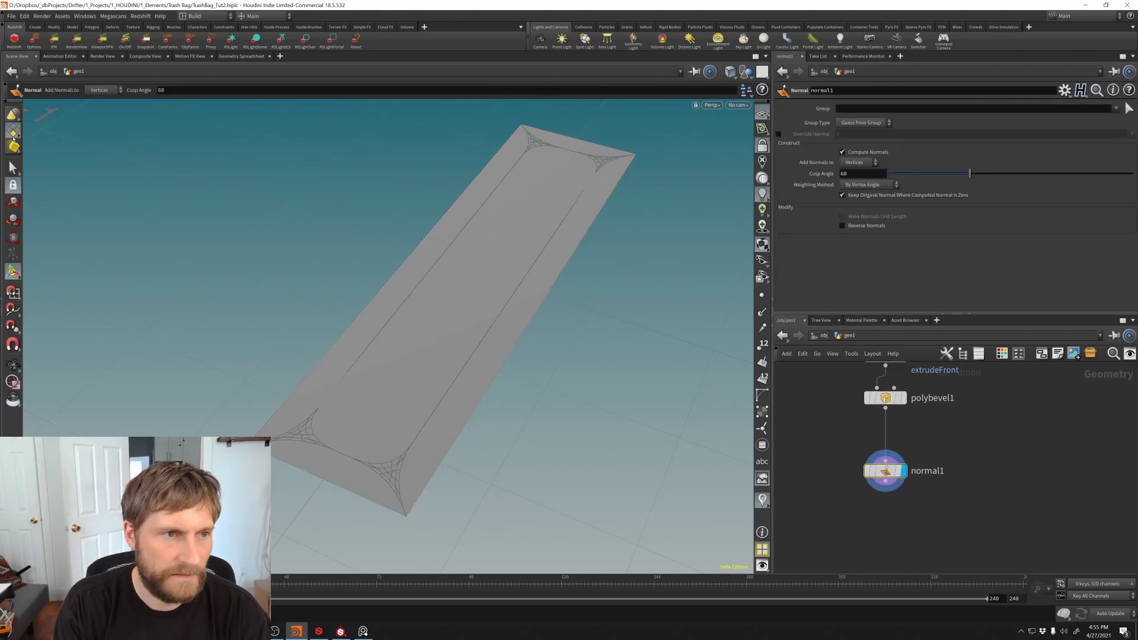
pyautogui.click(762, 445)
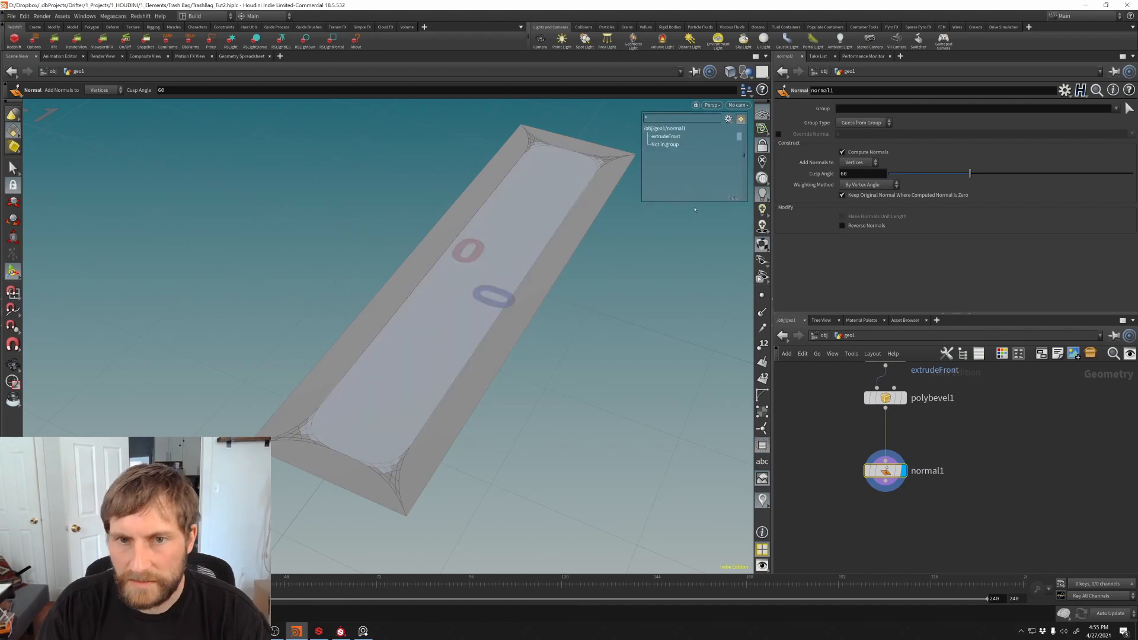
pyautogui.keyDown('alt'); pyautogui.moveTo(554, 155); pyautogui.dragTo(486, 245, button='middle'); pyautogui.keyUp('alt')
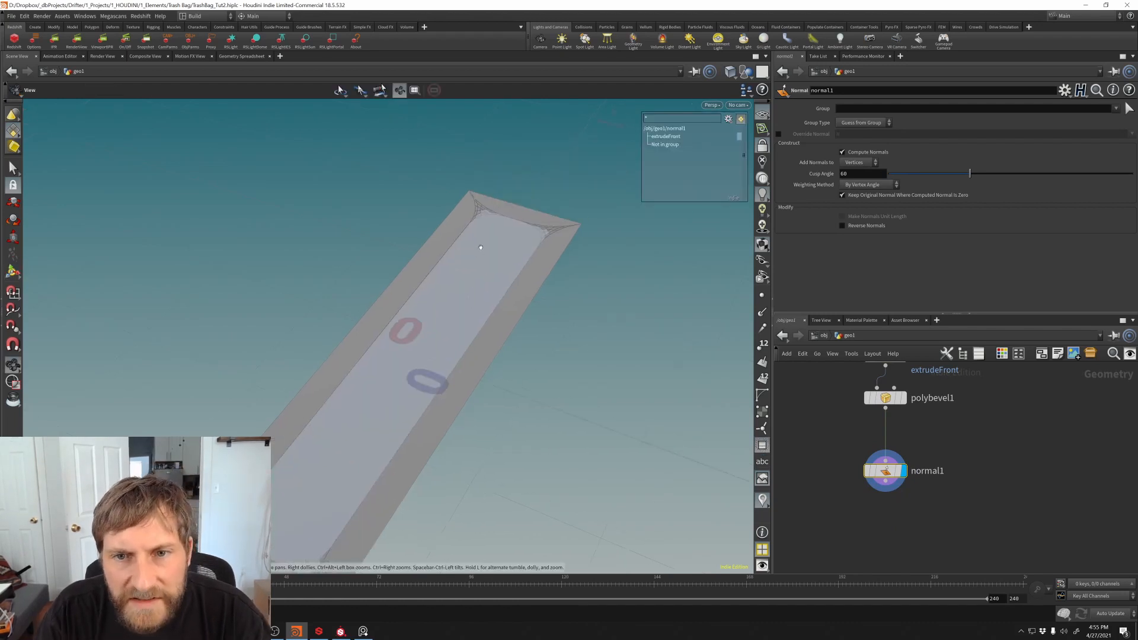
pyautogui.scroll(3, 486, 246)
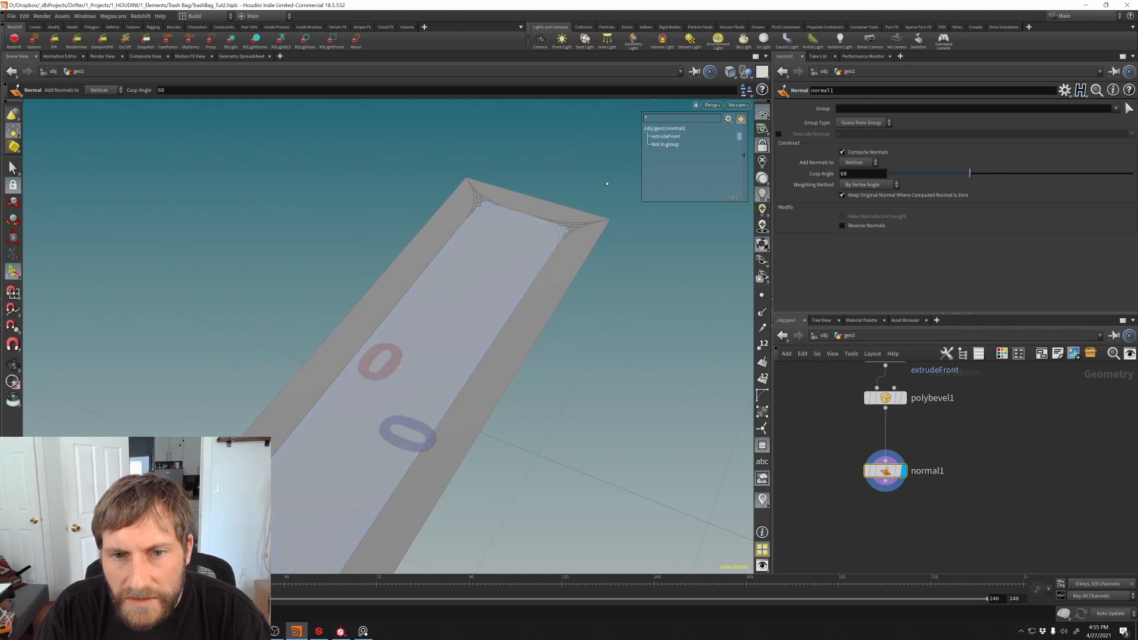
pyautogui.keyDown('alt'); pyautogui.moveTo(424, 351); pyautogui.dragTo(475, 240, button='middle'); pyautogui.keyUp('alt')
pyautogui.scroll(-2, 475, 239)
pyautogui.scroll(-2, 476, 239)
pyautogui.keyDown('alt'); pyautogui.moveTo(475, 239); pyautogui.dragTo(415, 261); pyautogui.keyUp('alt')
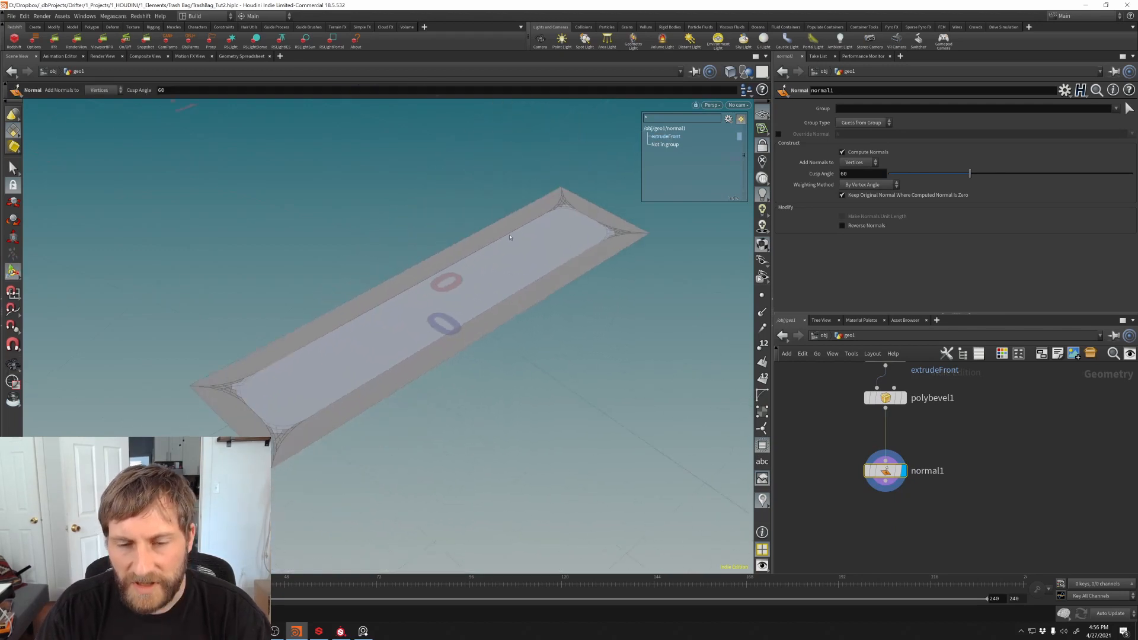
# Step: Move the Normal node slightly closer to the PolyBevel, hide the viewport group list, and inspect the panel's primitive numbers
pyautogui.moveTo(898, 476); pyautogui.dragTo(898, 466)
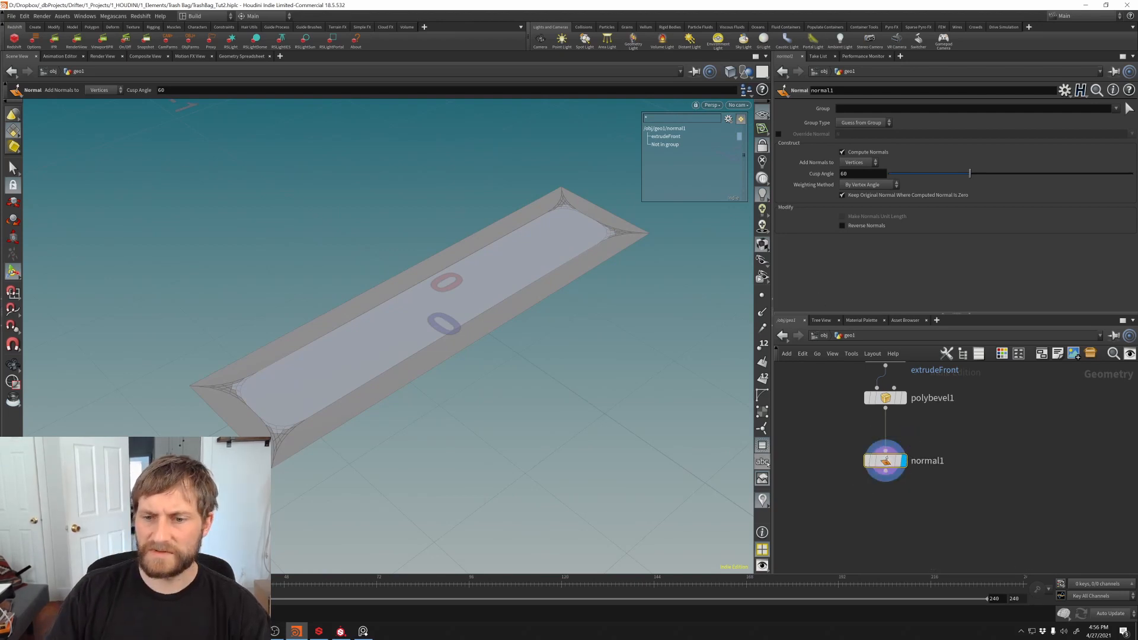
pyautogui.click(764, 448)
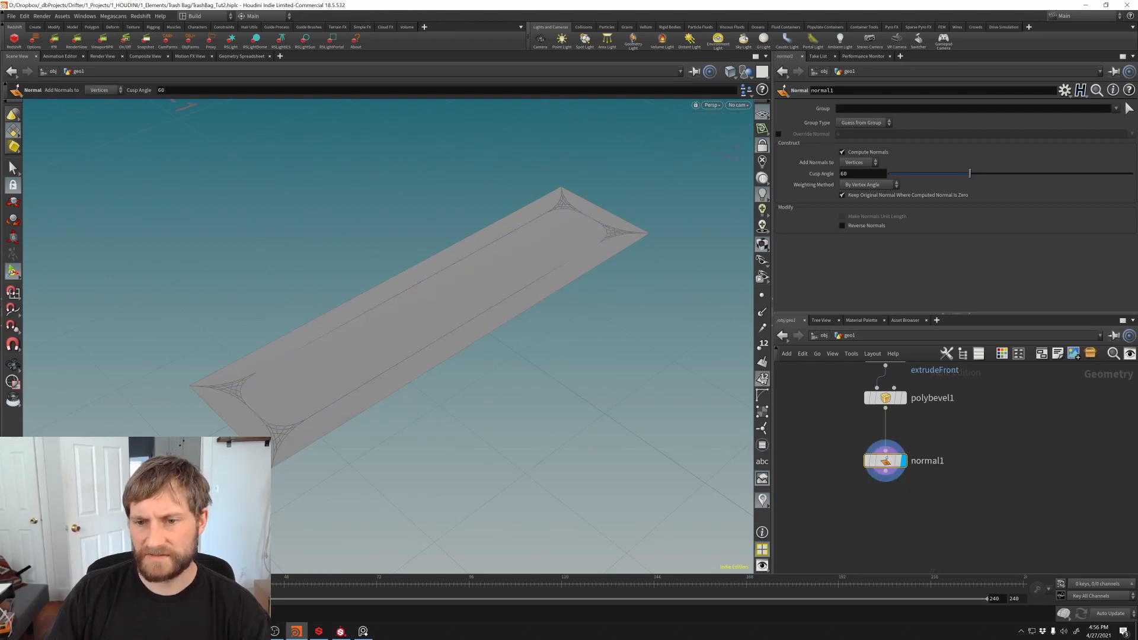
pyautogui.press('Escape')
pyautogui.scroll(6, 523, 301)
pyautogui.keyDown('alt'); pyautogui.moveTo(524, 301); pyautogui.dragTo(480, 259, button='middle'); pyautogui.keyUp('alt')
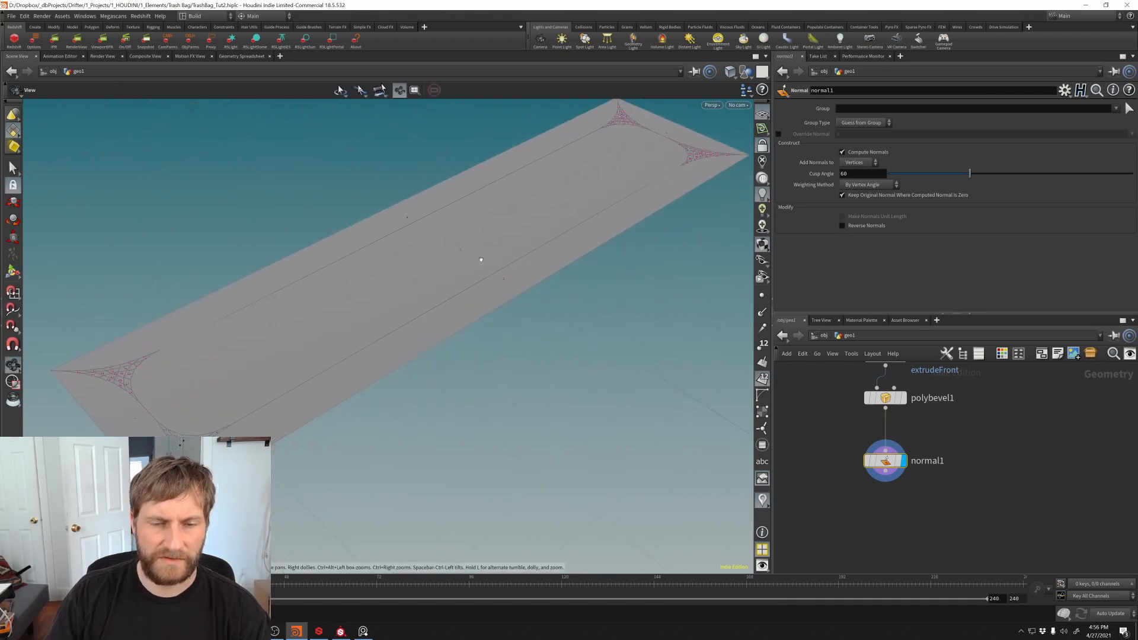
pyautogui.keyDown('alt'); pyautogui.moveTo(481, 259); pyautogui.dragTo(503, 248); pyautogui.keyUp('alt')
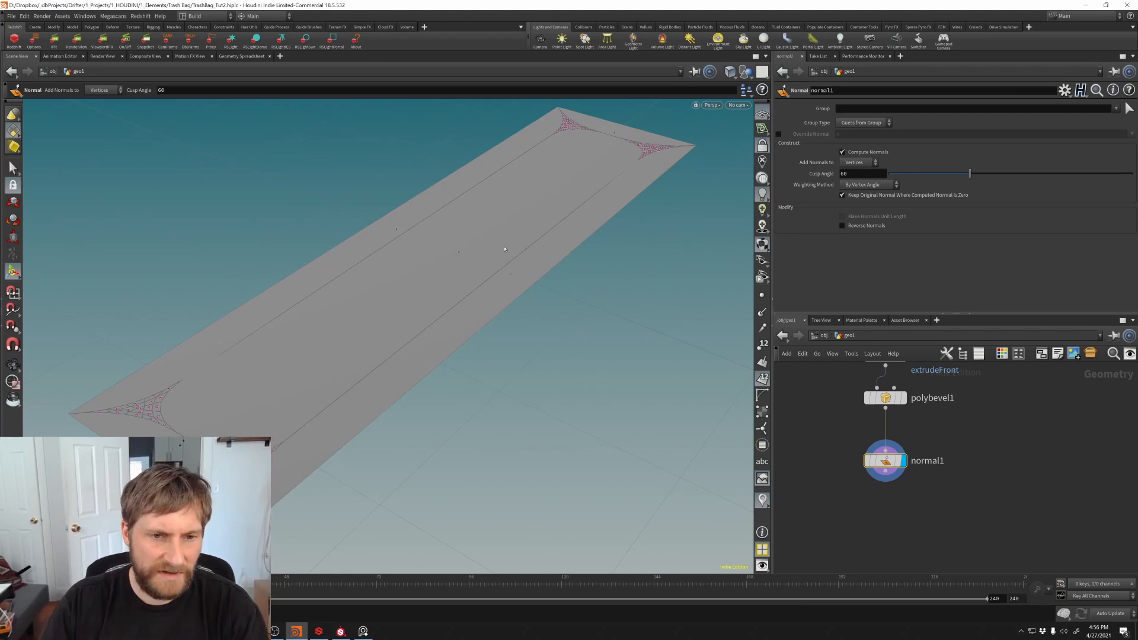
# Step: Append a PolyExtrude node below the Normal node and make it the displayed node
pyautogui.press('Tab')
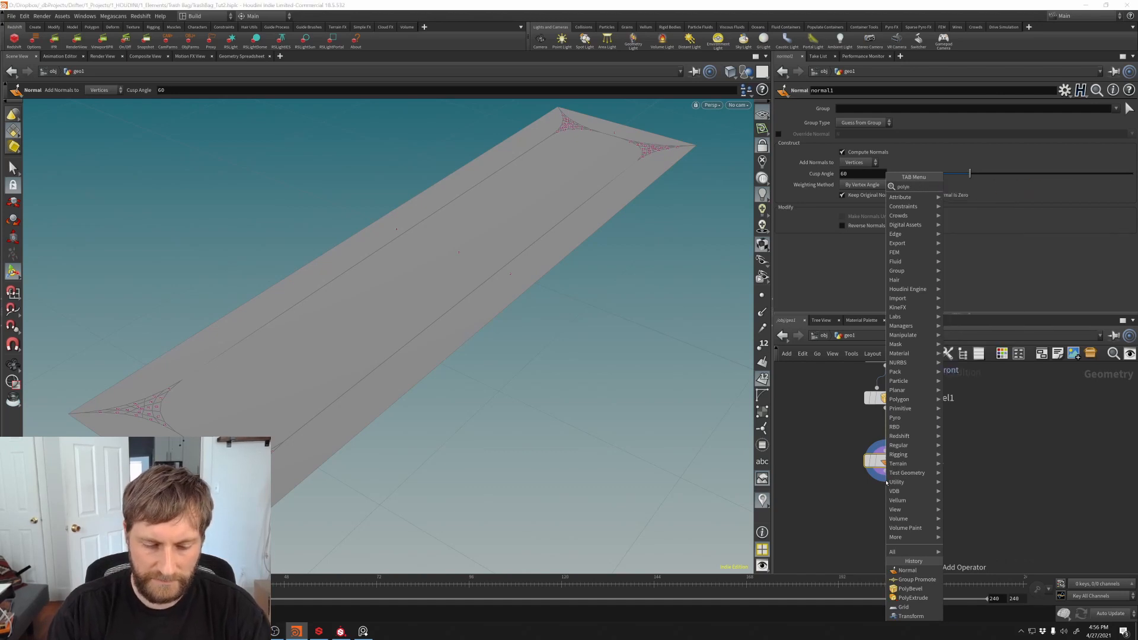
pyautogui.press('Escape')
pyautogui.click(885, 502)
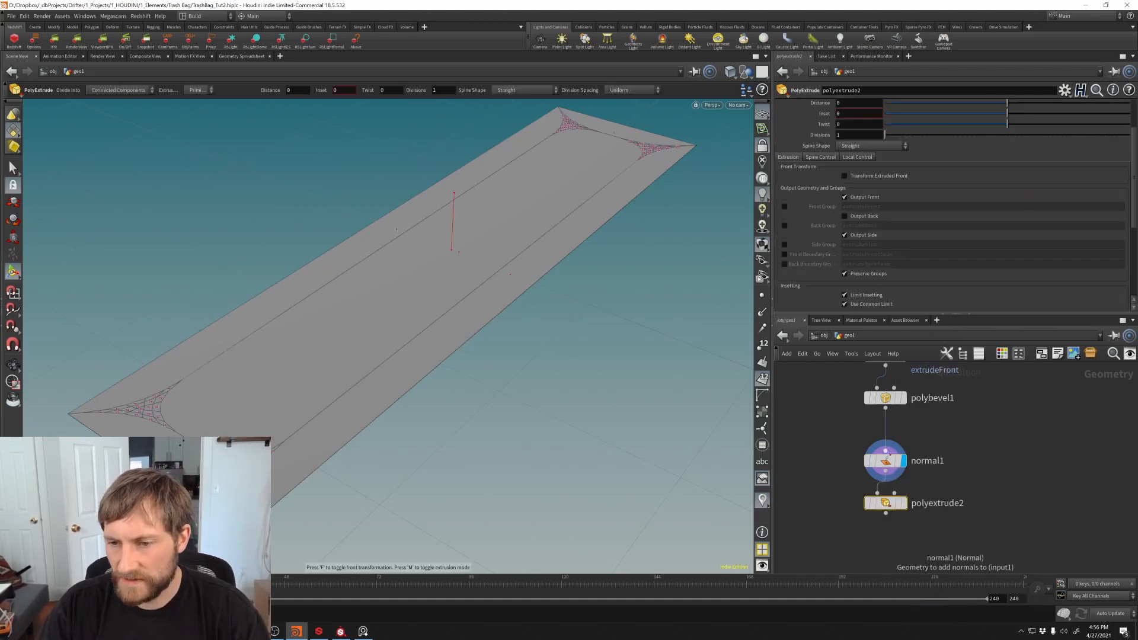
pyautogui.moveTo(885, 462); pyautogui.dragTo(885, 437)
pyautogui.click(902, 504)
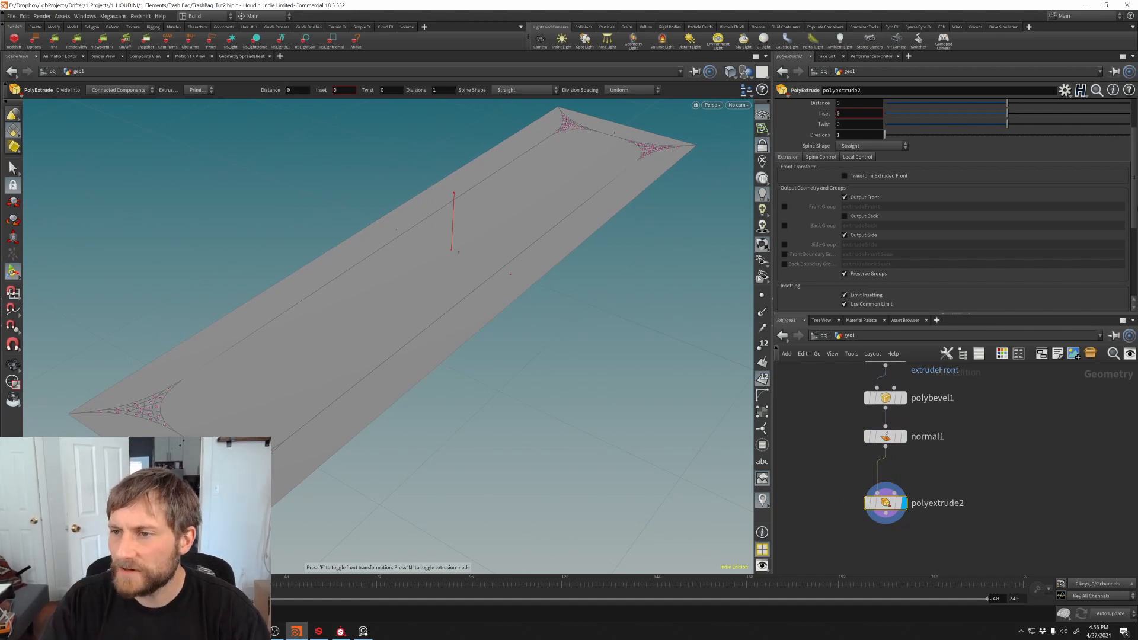
pyautogui.scroll(3, 1106, 155)
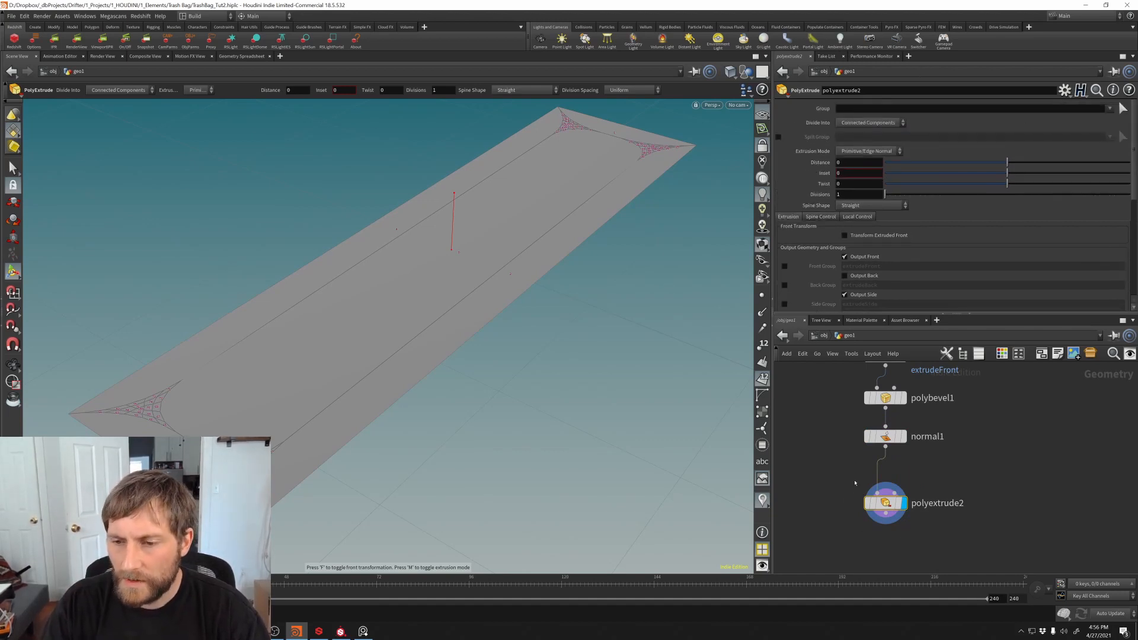
# Step: Limit the new PolyExtrude to primitive 0, with Distance -0.01 and Inset 0.012
pyautogui.click(858, 108)
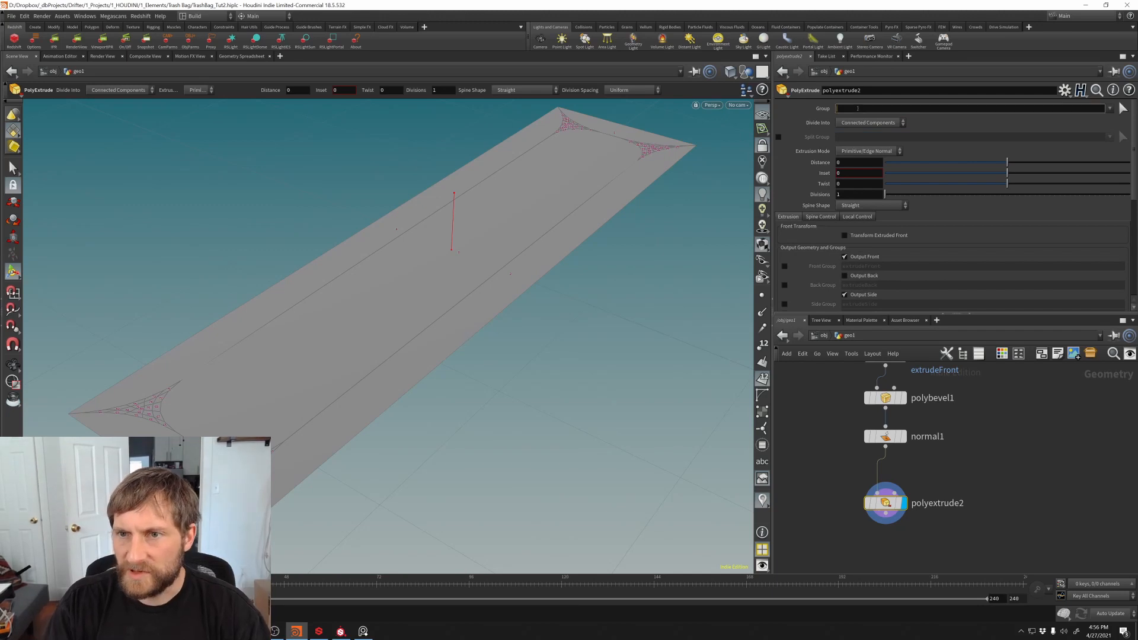
pyautogui.write('0')
pyautogui.press('Return')
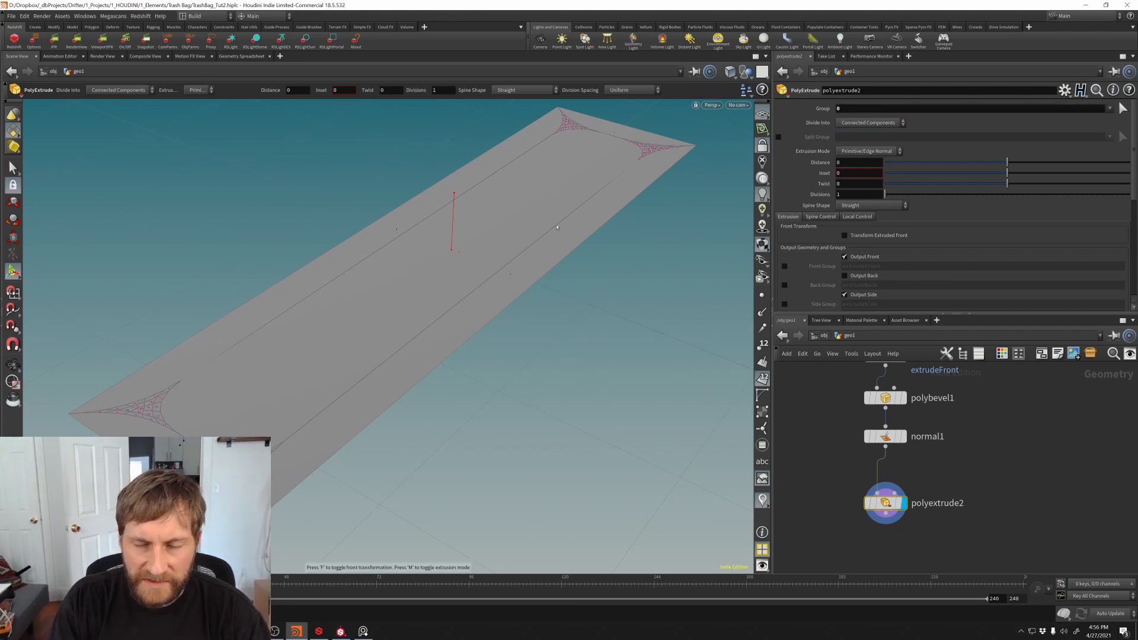
pyautogui.moveTo(1006, 161); pyautogui.dragTo(1009, 174)
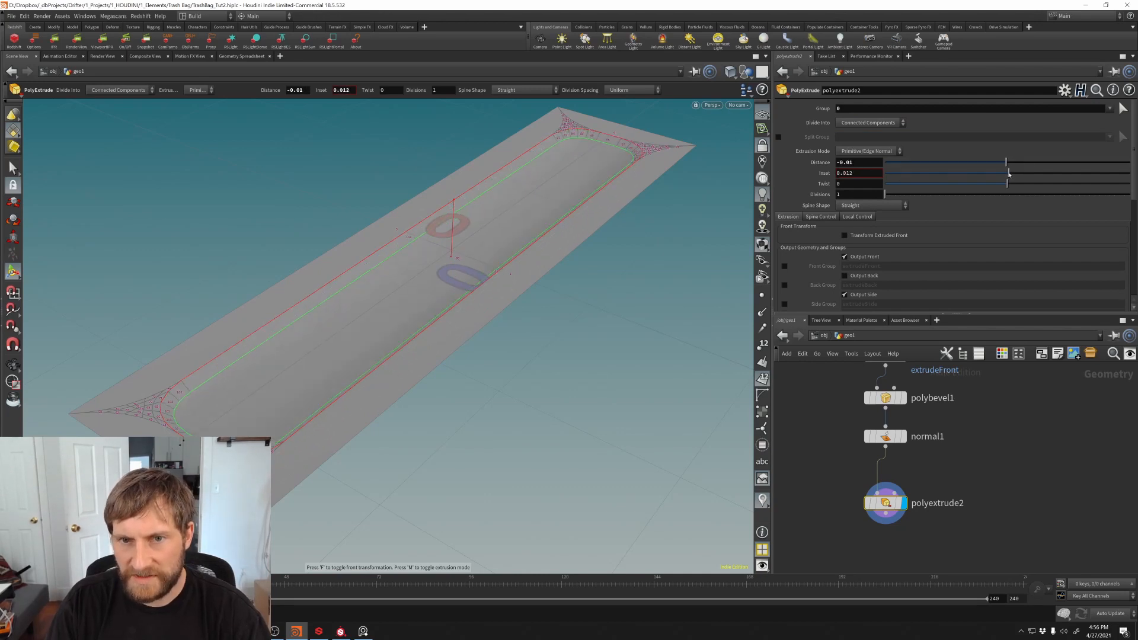
# Step: Enable the extrudeFront front group output on the second PolyExtrude, and place a displayed duplicate of the node below it
pyautogui.moveTo(818, 522); pyautogui.dragTo(826, 475, button='middle')
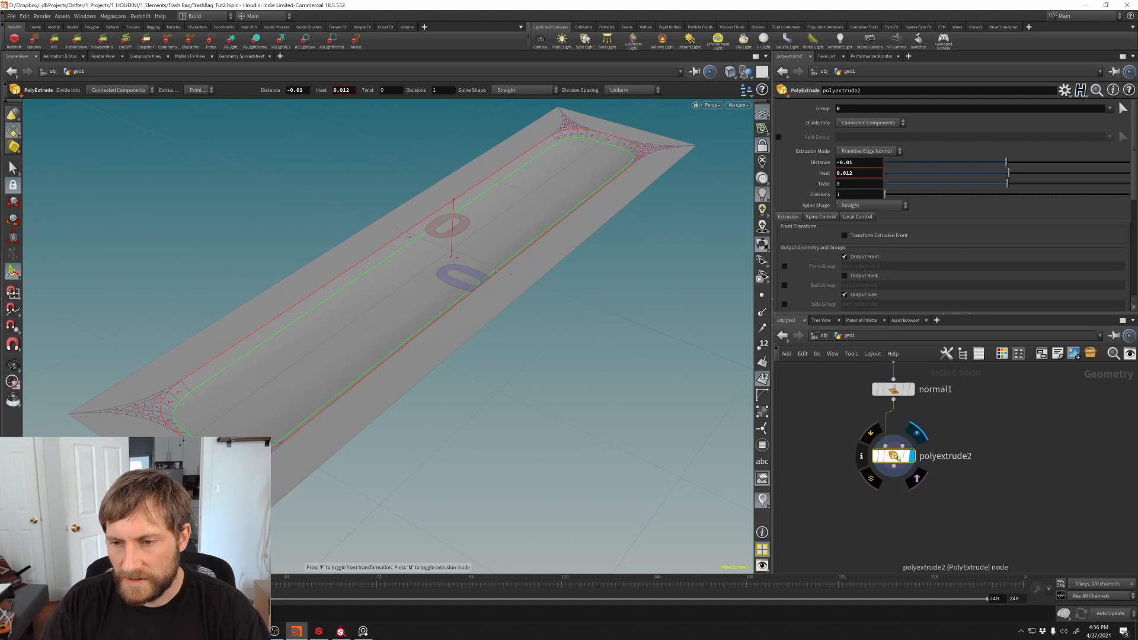
pyautogui.moveTo(891, 457); pyautogui.dragTo(892, 435)
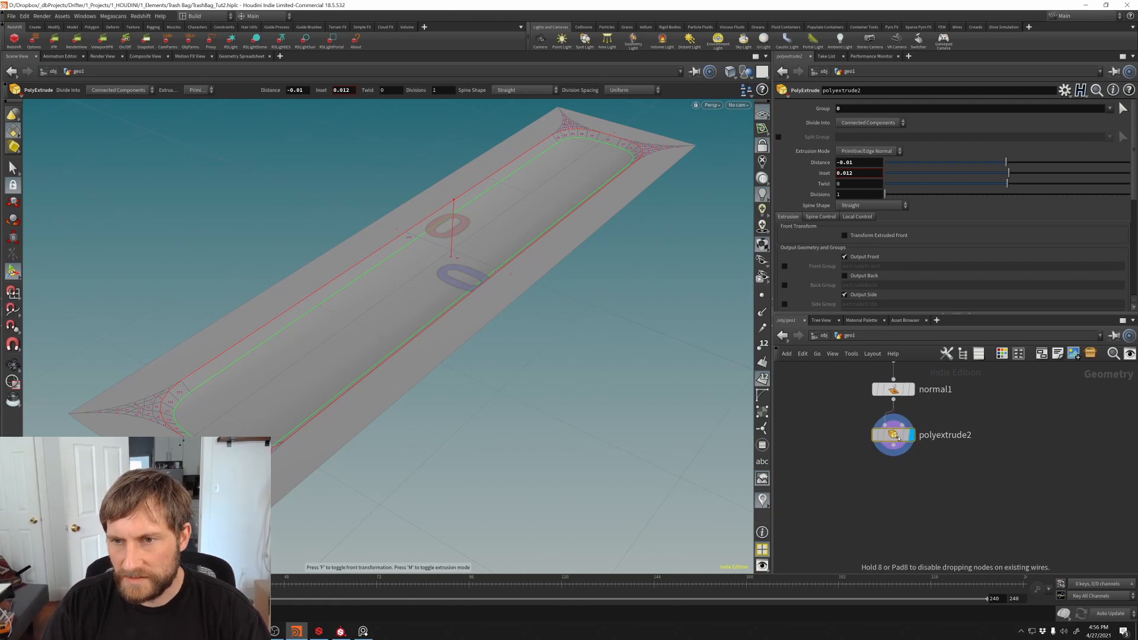
pyautogui.click(784, 266)
pyautogui.keyDown('alt'); pyautogui.moveTo(895, 436); pyautogui.dragTo(890, 491); pyautogui.keyUp('alt')
pyautogui.moveTo(900, 501); pyautogui.dragTo(896, 480)
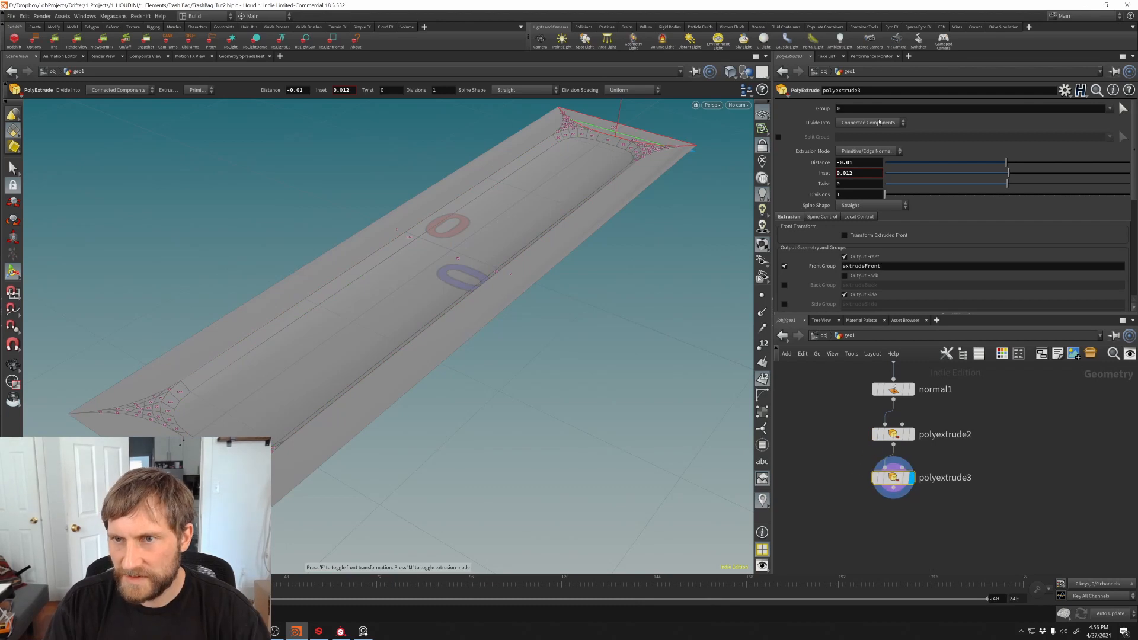
# Step: Replace the duplicated PolyExtrude's input group with extrudeFront
pyautogui.click(877, 109)
pyautogui.press('BackSpace')
pyautogui.press('Return')
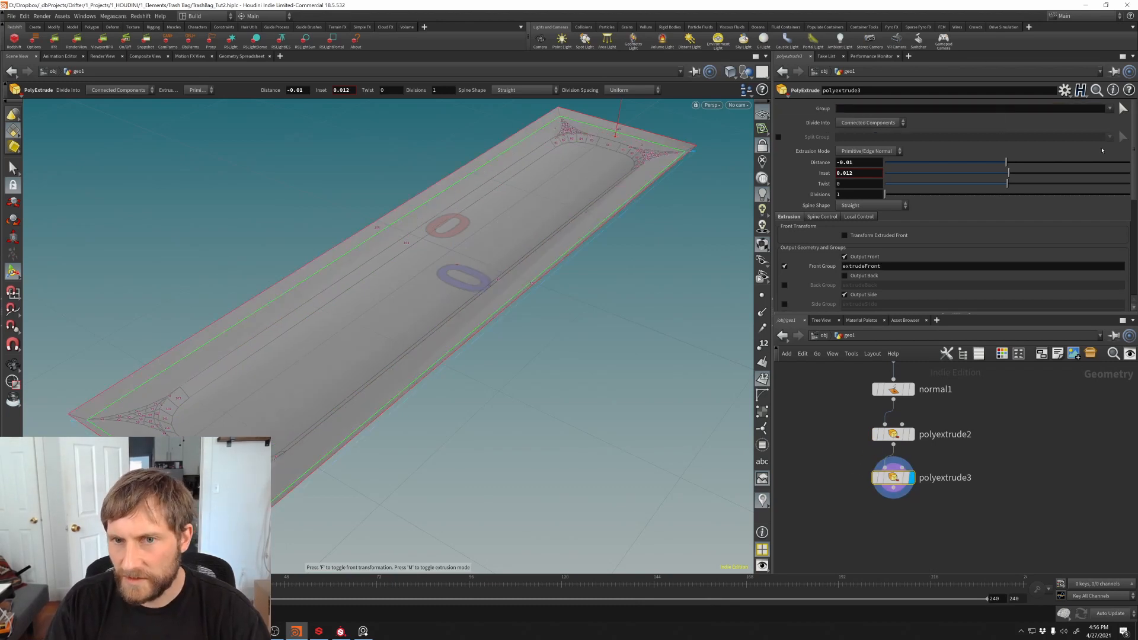
pyautogui.click(1094, 118)
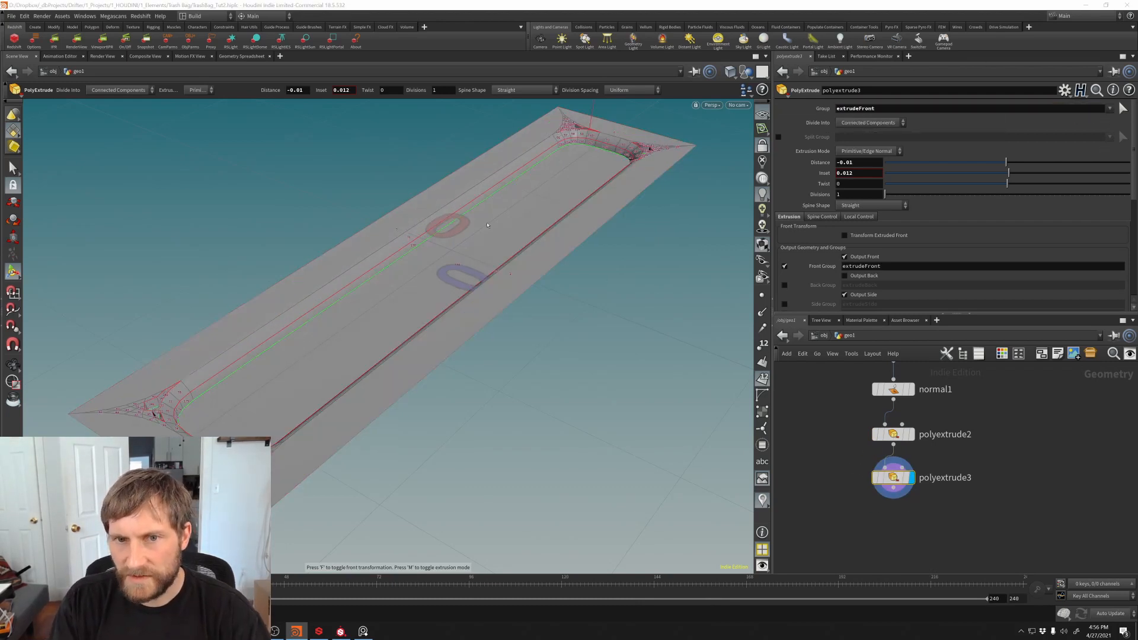
pyautogui.moveTo(475, 266); pyautogui.dragTo(599, 255)
pyautogui.press('Return')
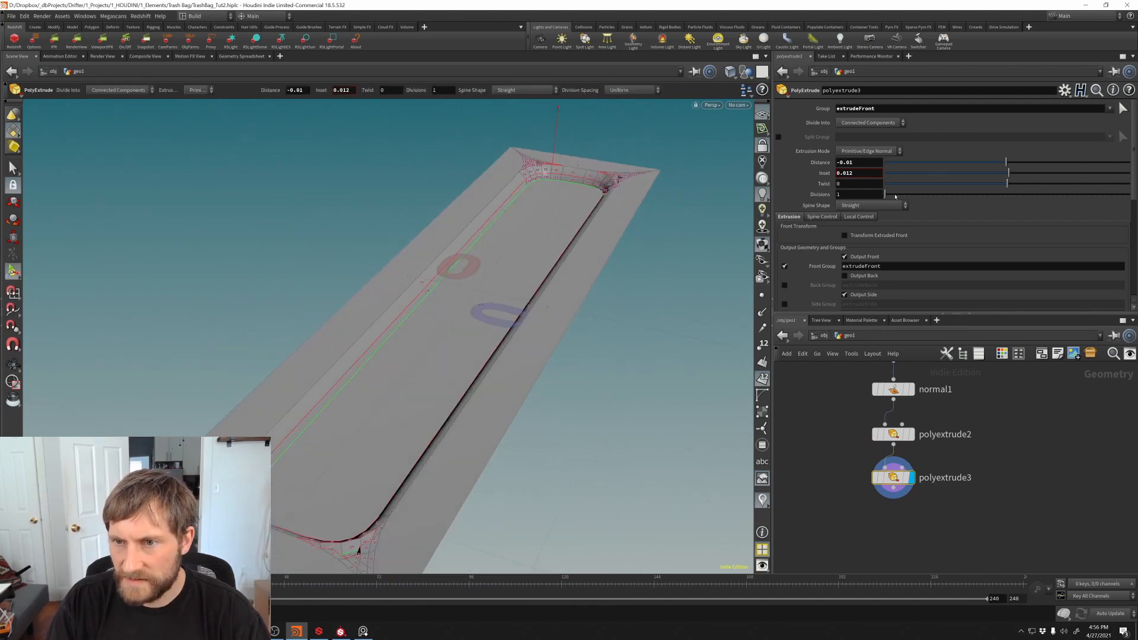
# Step: Set Divisions to 2 on both of the lower PolyExtrude nodes
pyautogui.click(895, 194)
pyautogui.click(892, 434)
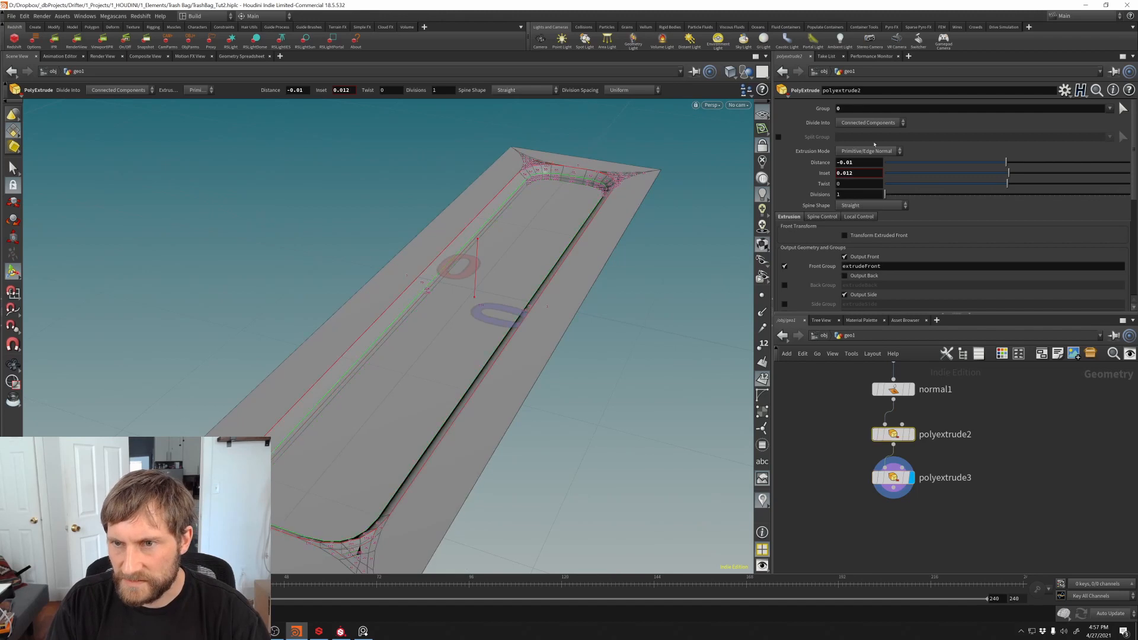
pyautogui.moveTo(892, 195); pyautogui.dragTo(889, 197)
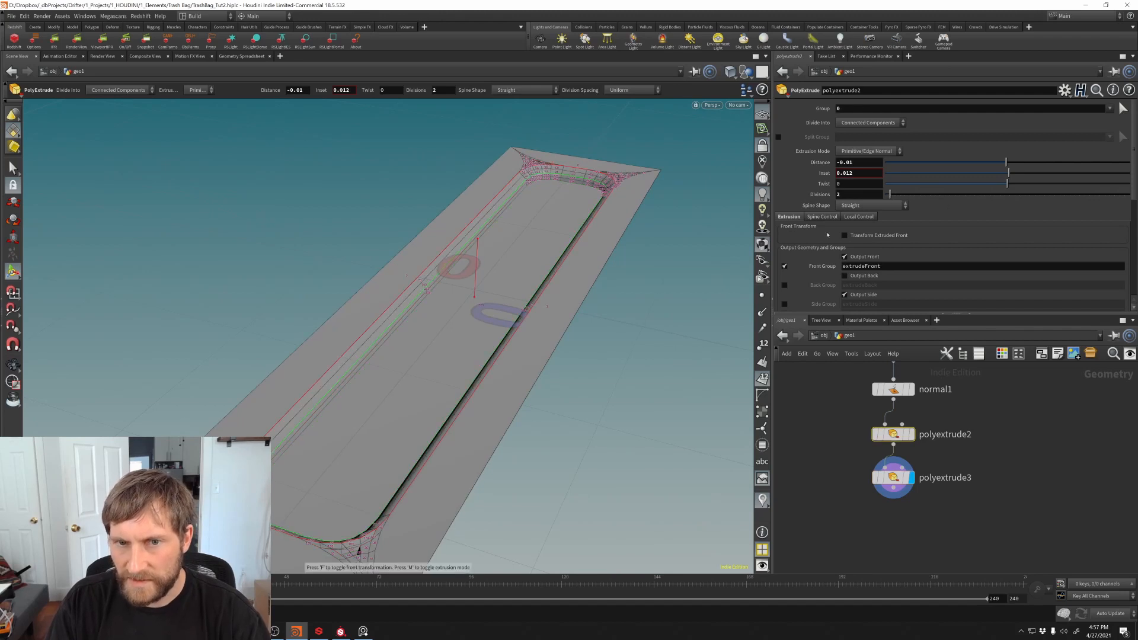
pyautogui.keyDown('alt'); pyautogui.moveTo(522, 296); pyautogui.dragTo(539, 355); pyautogui.keyUp('alt')
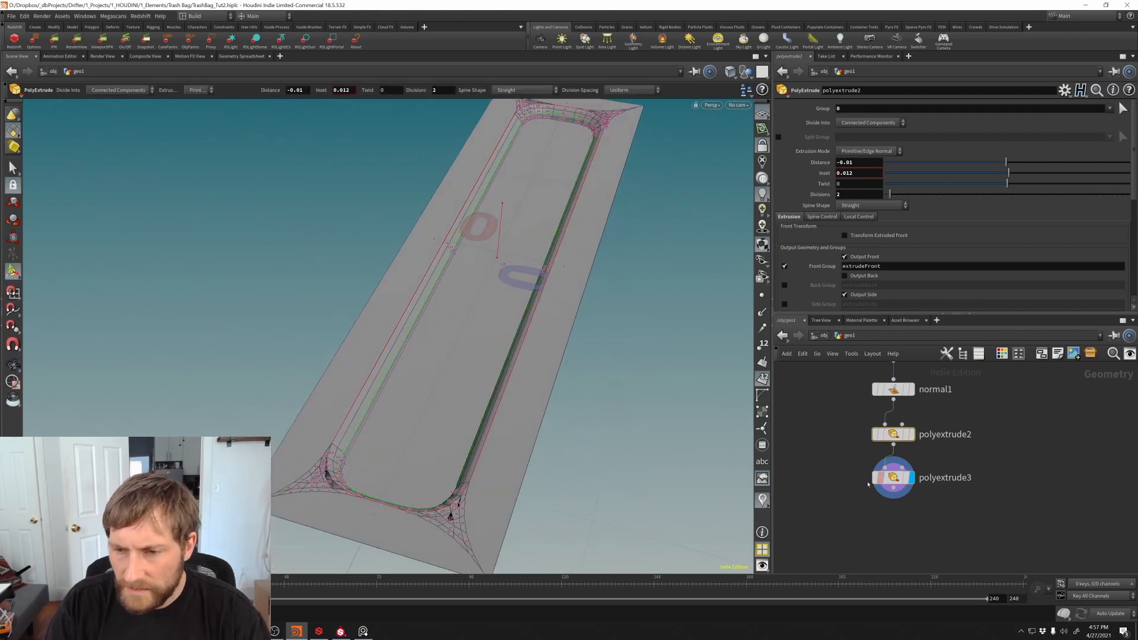
# Step: Compare the input group and front group settings of the two lower PolyExtrude nodes
pyautogui.click(880, 478)
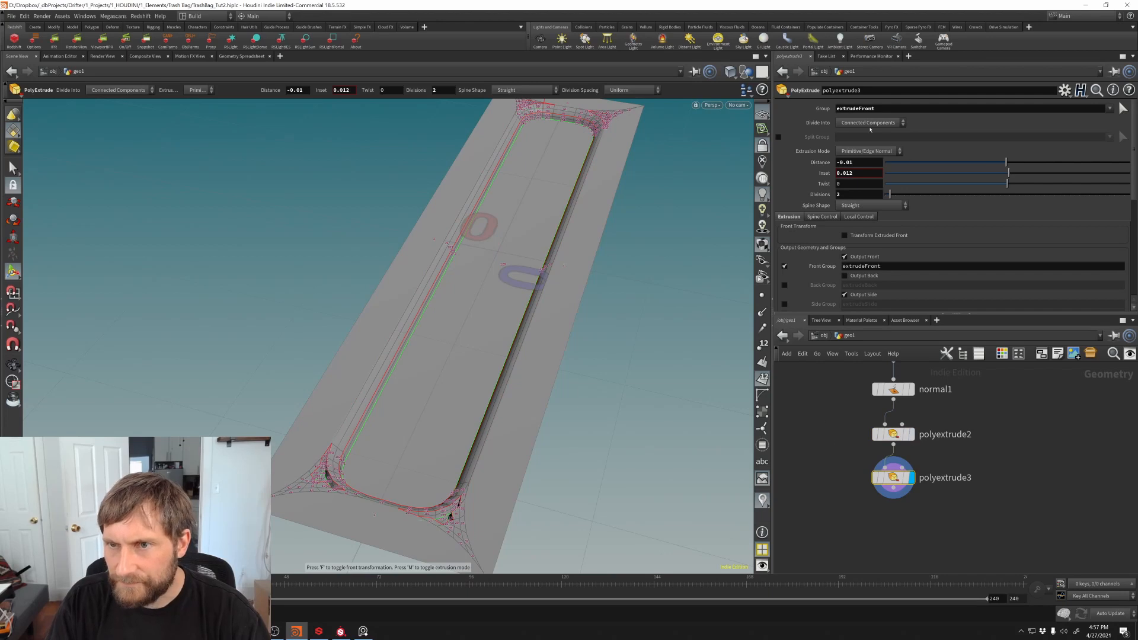
pyautogui.press('Up')
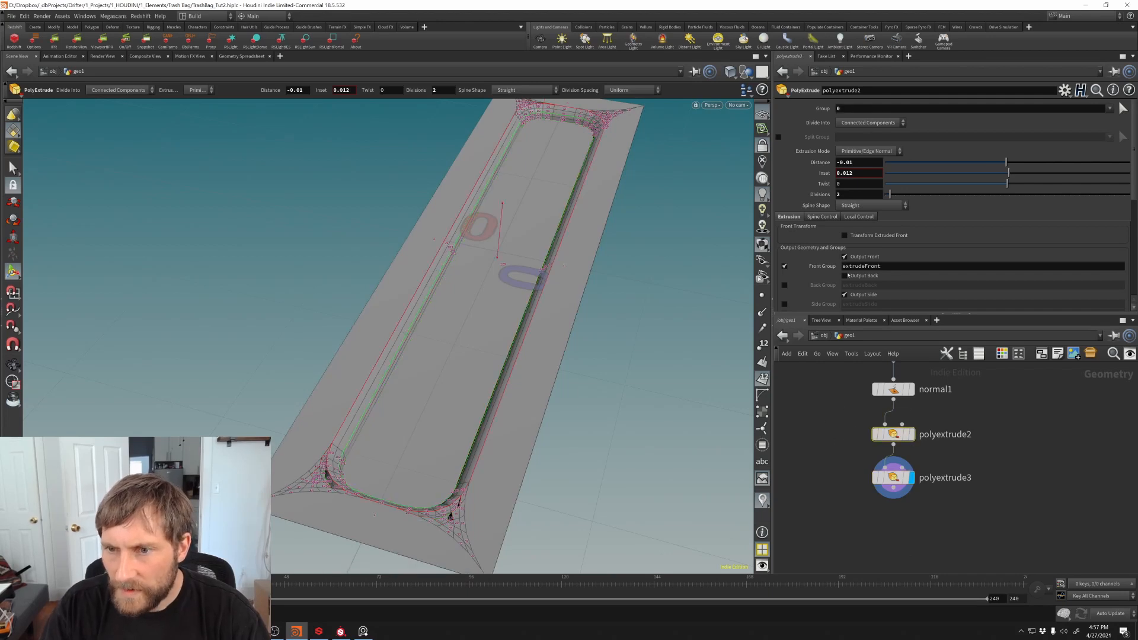
pyautogui.scroll(-4, 862, 457)
pyautogui.scroll(3, 833, 465)
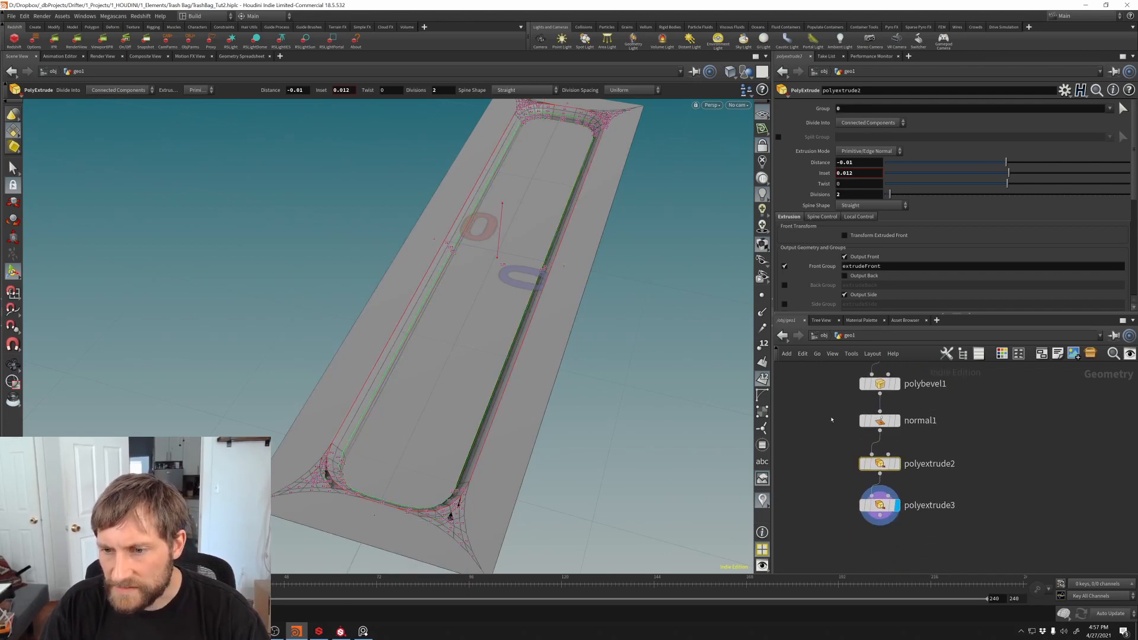
# Step: Move the two lower PolyExtrude nodes down, and insert a Clean node between the Normal node and the first of them
pyautogui.moveTo(830, 409); pyautogui.dragTo(905, 506)
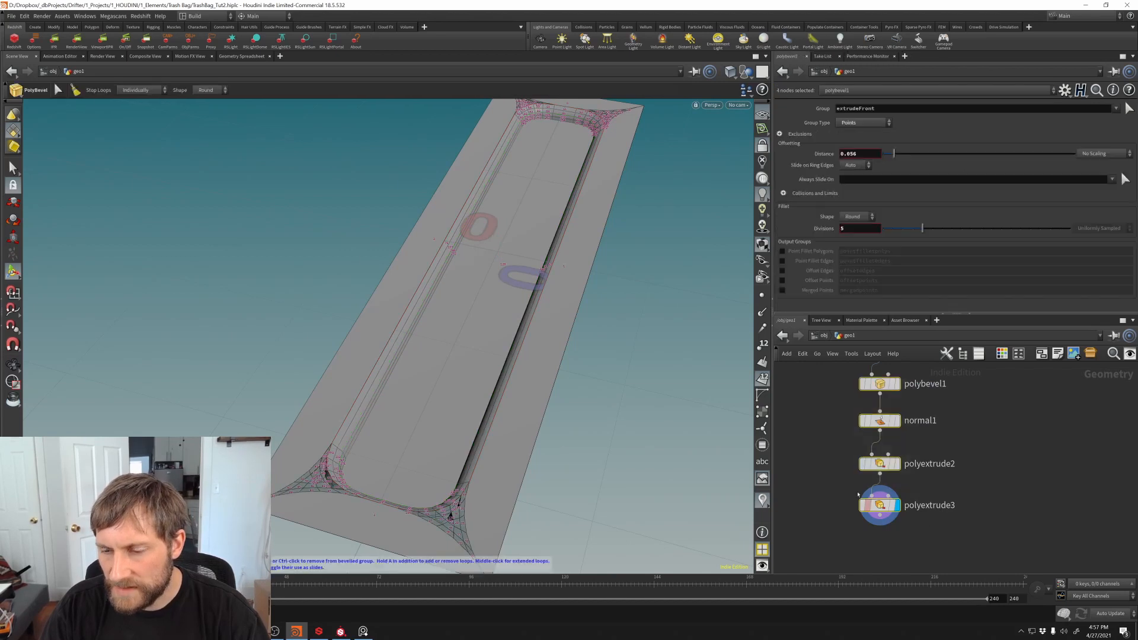
pyautogui.moveTo(830, 385); pyautogui.dragTo(854, 347, button='middle')
pyautogui.moveTo(847, 415); pyautogui.dragTo(960, 483)
pyautogui.moveTo(903, 427); pyautogui.dragTo(903, 491)
pyautogui.click(867, 442)
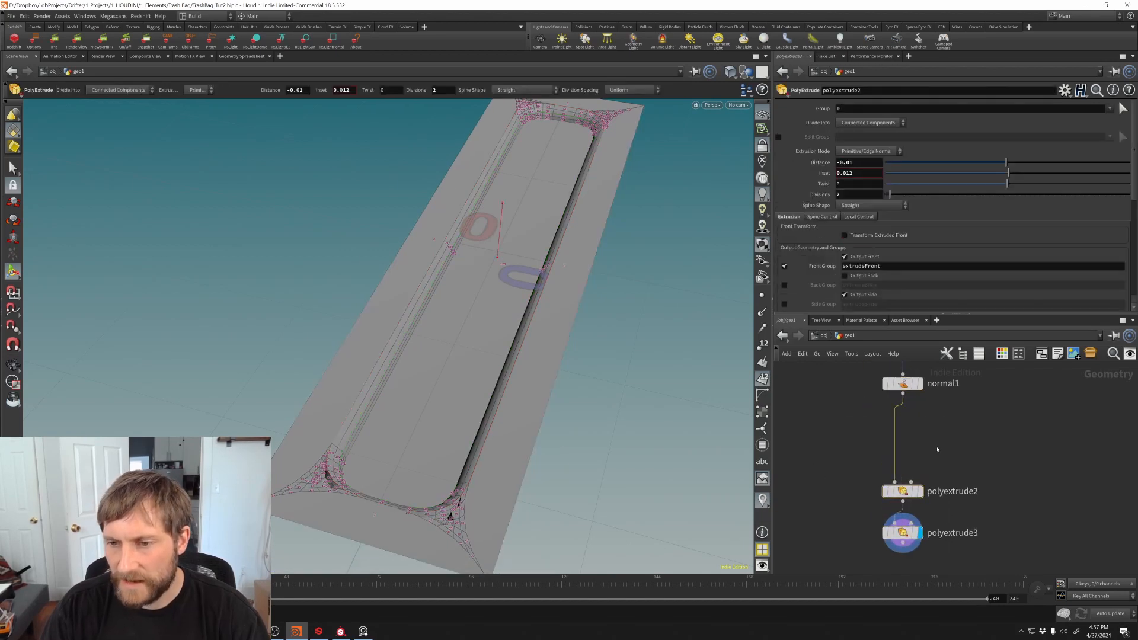
pyautogui.press('Tab')
pyautogui.write('clea')
pyautogui.press('Return')
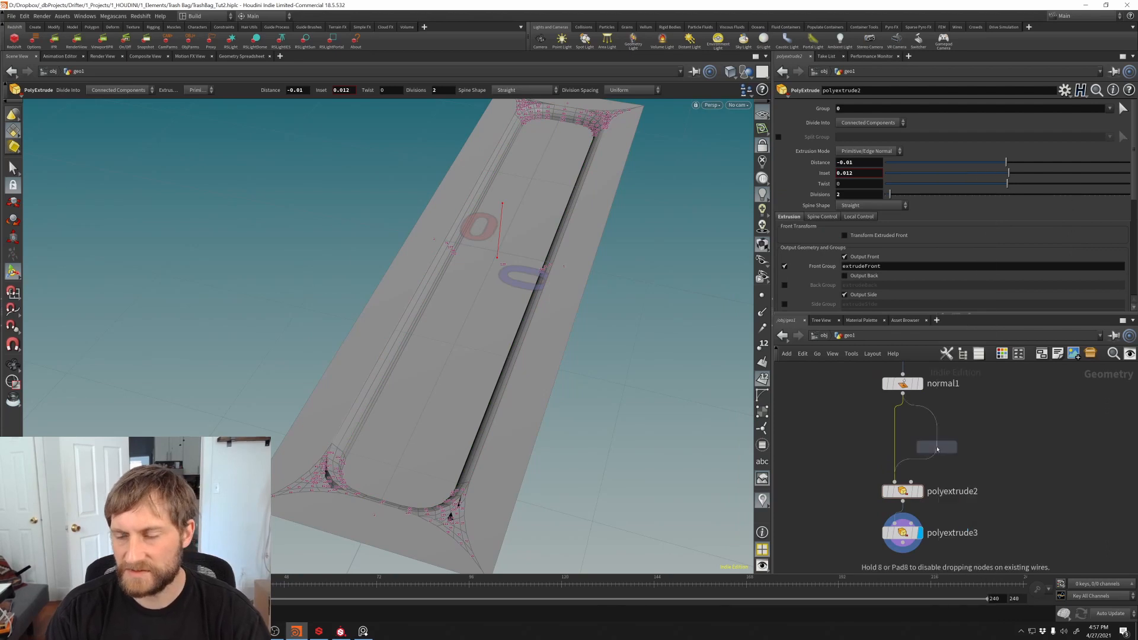
pyautogui.click(898, 428)
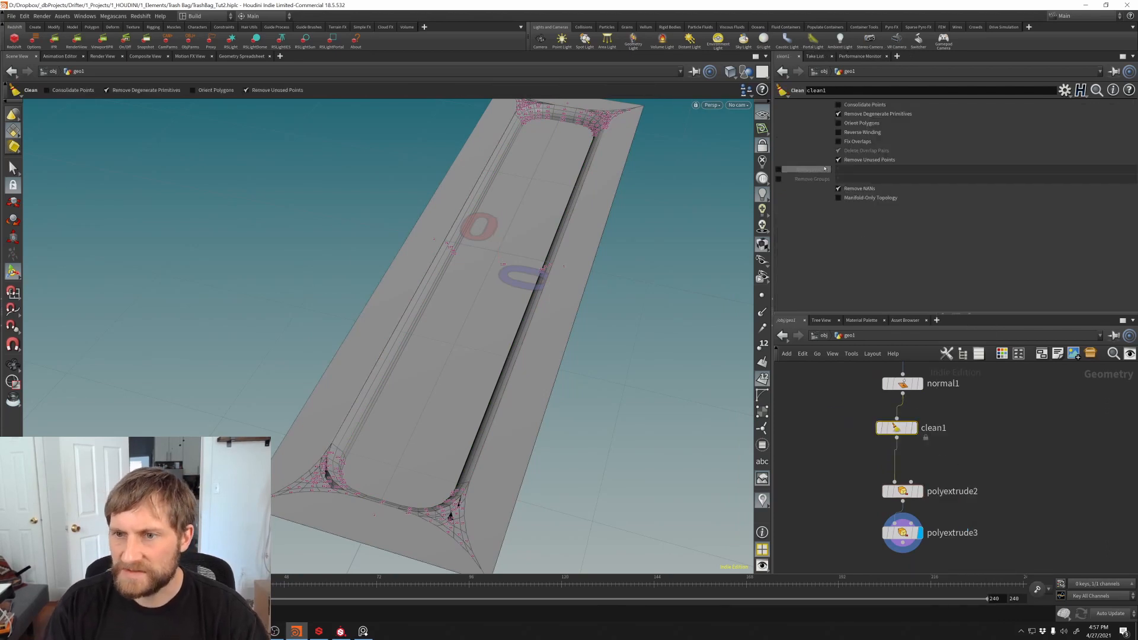
# Step: Enable Remove Groups with the pattern * on the Clean node, and check the Normal node's group information
pyautogui.click(779, 179)
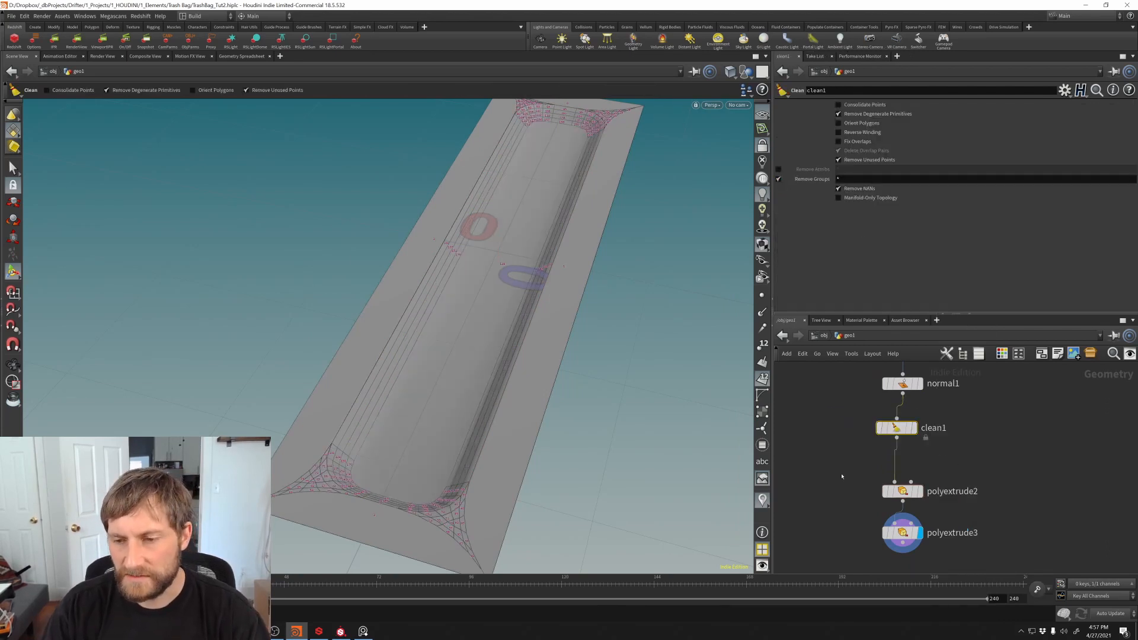
pyautogui.moveTo(841, 476); pyautogui.dragTo(873, 462, button='middle')
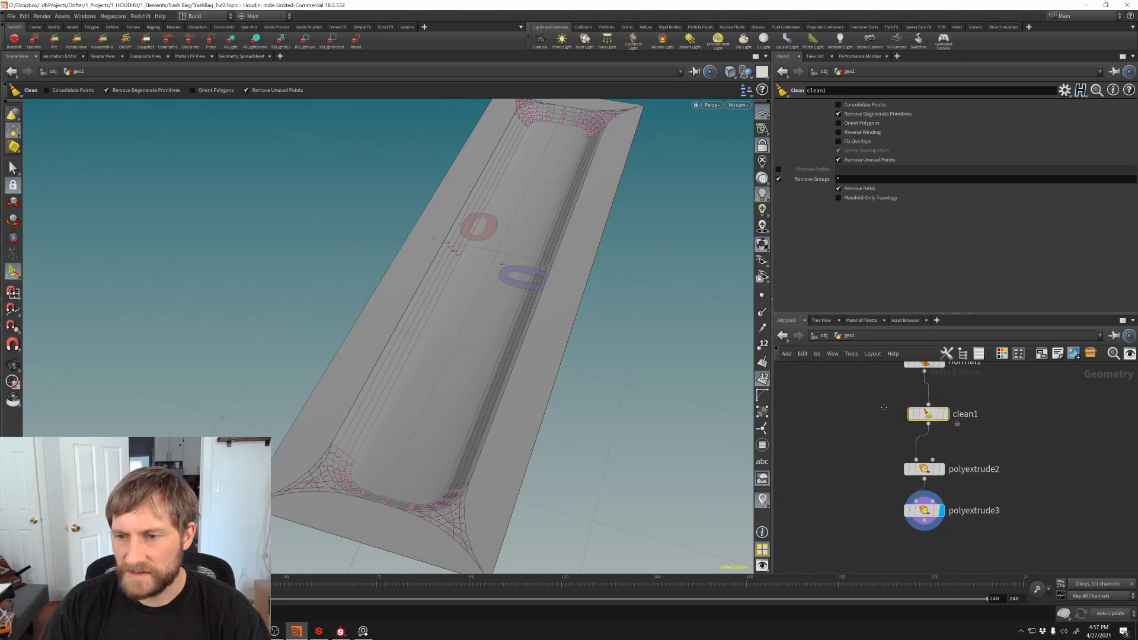
pyautogui.moveTo(884, 407); pyautogui.dragTo(860, 483, button='middle')
pyautogui.middleClick(903, 440)
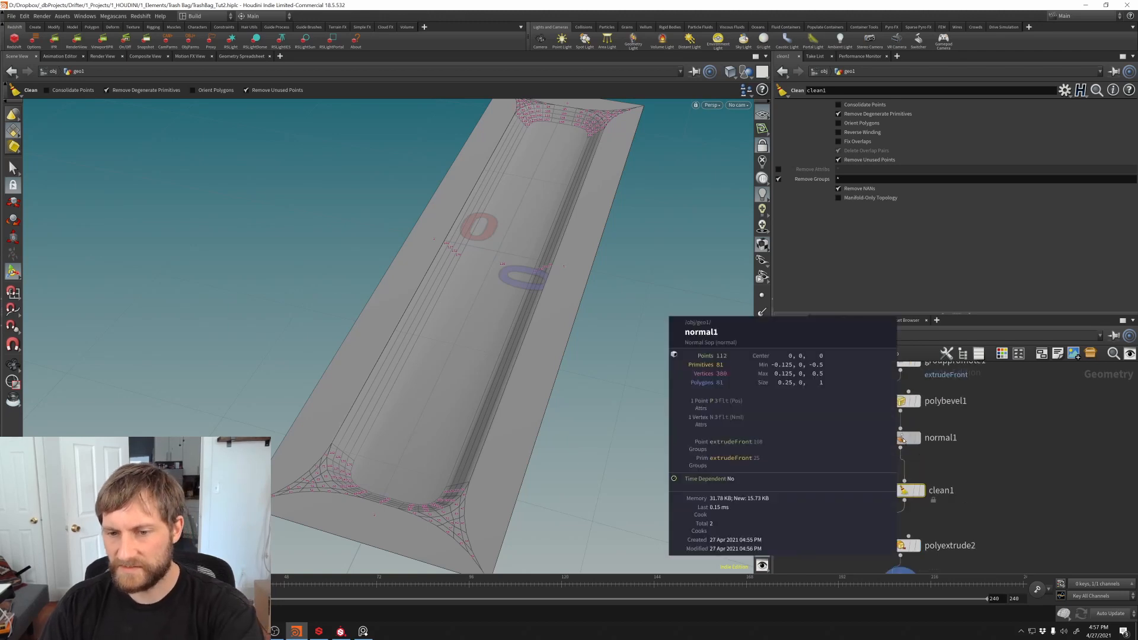
# Step: Check the last PolyExtrude node's group information, turn off the primitive numbers in the viewport, and inspect the extruded panel
pyautogui.moveTo(914, 466); pyautogui.dragTo(904, 311, button='middle')
pyautogui.middleClick(897, 433)
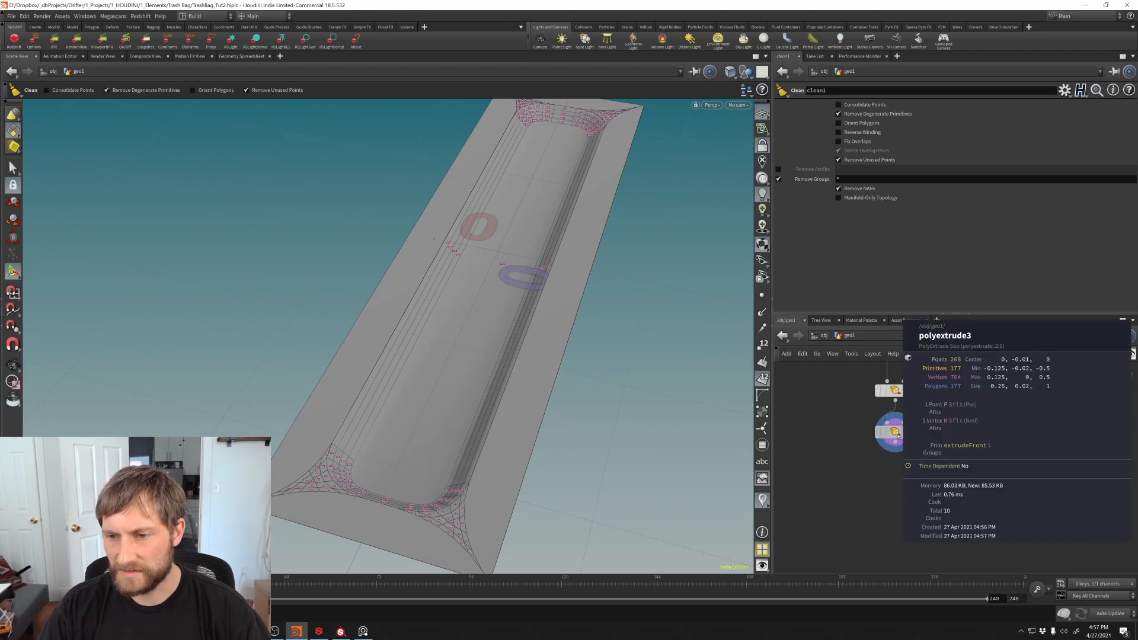
pyautogui.keyDown('alt'); pyautogui.moveTo(437, 446); pyautogui.dragTo(470, 362); pyautogui.keyUp('alt')
pyautogui.press('Return')
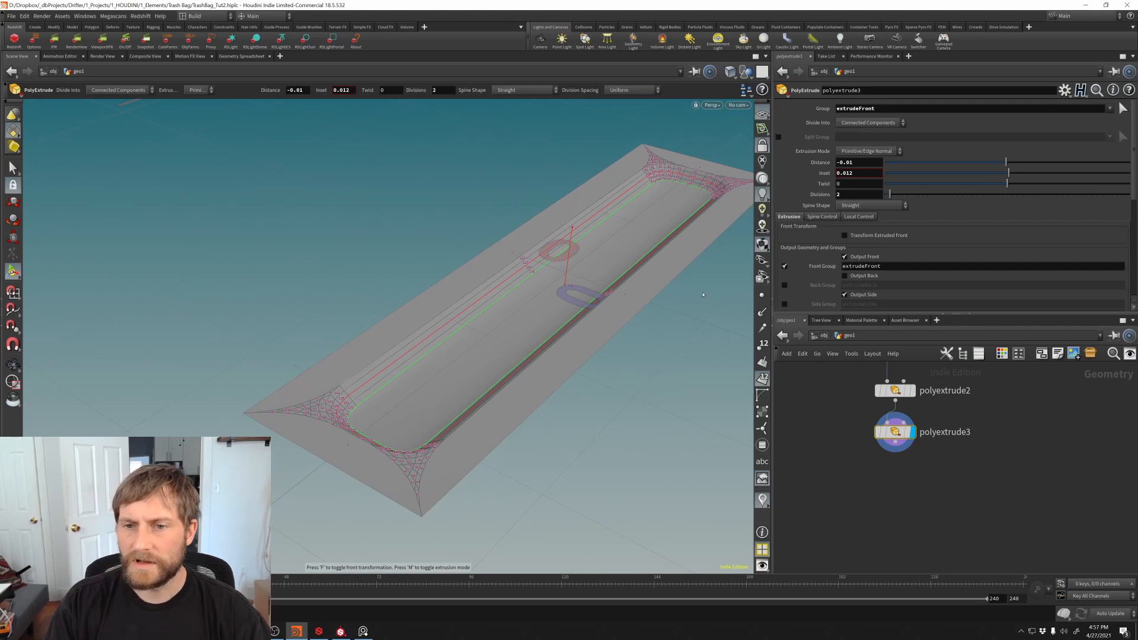
pyautogui.click(765, 382)
pyautogui.keyDown('alt'); pyautogui.moveTo(560, 279); pyautogui.dragTo(524, 255, button='right'); pyautogui.keyUp('alt')
pyautogui.keyDown('alt'); pyautogui.moveTo(525, 255); pyautogui.dragTo(606, 279); pyautogui.keyUp('alt')
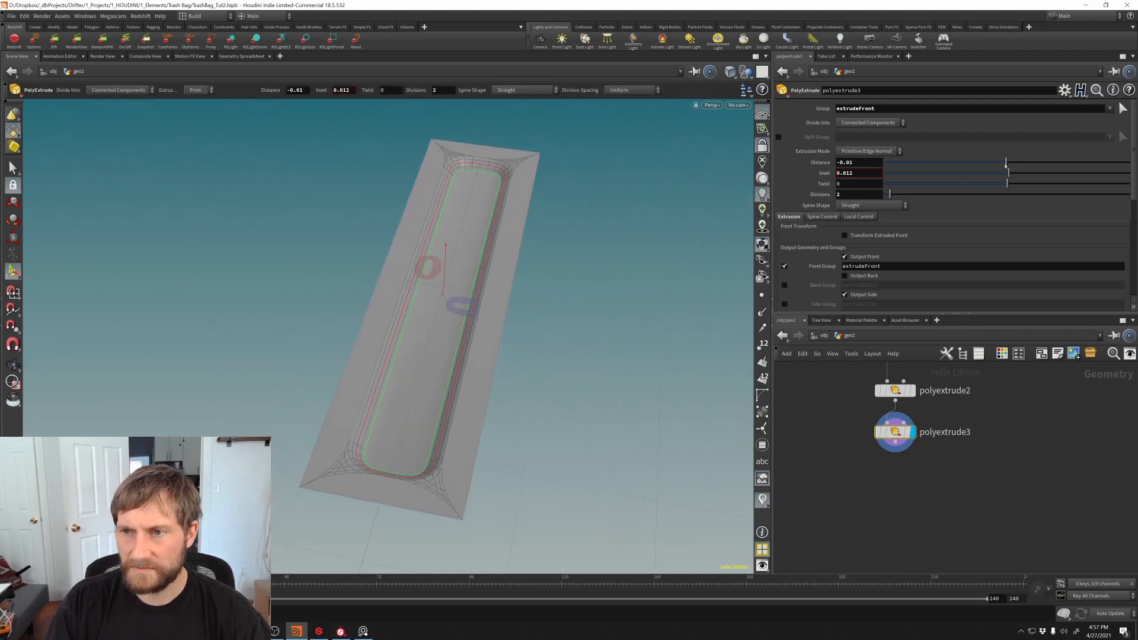
# Step: Try a Distance of 0.01 on the last PolyExtrude node, and undo a distance change tested on the PolyExtrude before it
pyautogui.moveTo(1006, 164); pyautogui.dragTo(1008, 169)
pyautogui.moveTo(858, 460); pyautogui.dragTo(856, 497, button='middle')
pyautogui.moveTo(851, 419); pyautogui.dragTo(933, 455)
pyautogui.moveTo(1006, 166); pyautogui.dragTo(1013, 164)
pyautogui.hotkey('ctrl', 'z')
pyautogui.hotkey('ctrl', 'z')
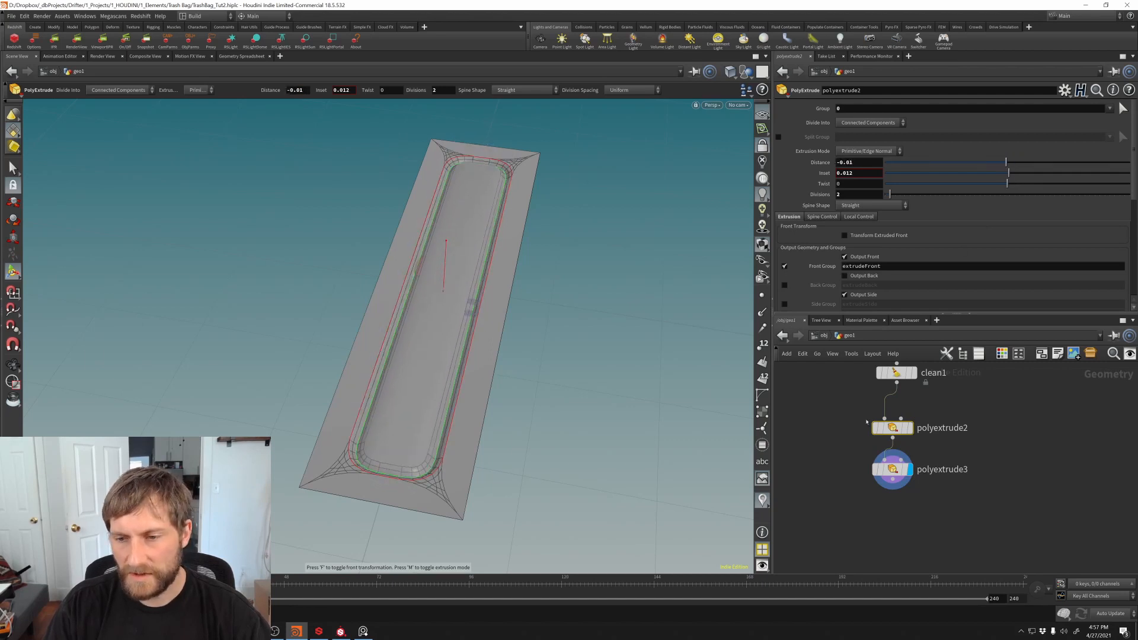
# Step: Line up the two lower PolyExtrude nodes closely beneath the Clean node
pyautogui.click(885, 469)
pyautogui.moveTo(844, 439)
pyautogui.mouseDown(button='middle')
pyautogui.moveTo(844, 399)
pyautogui.moveTo(829, 446)
pyautogui.mouseUp(button='middle')
pyautogui.moveTo(883, 437); pyautogui.dragTo(888, 417)
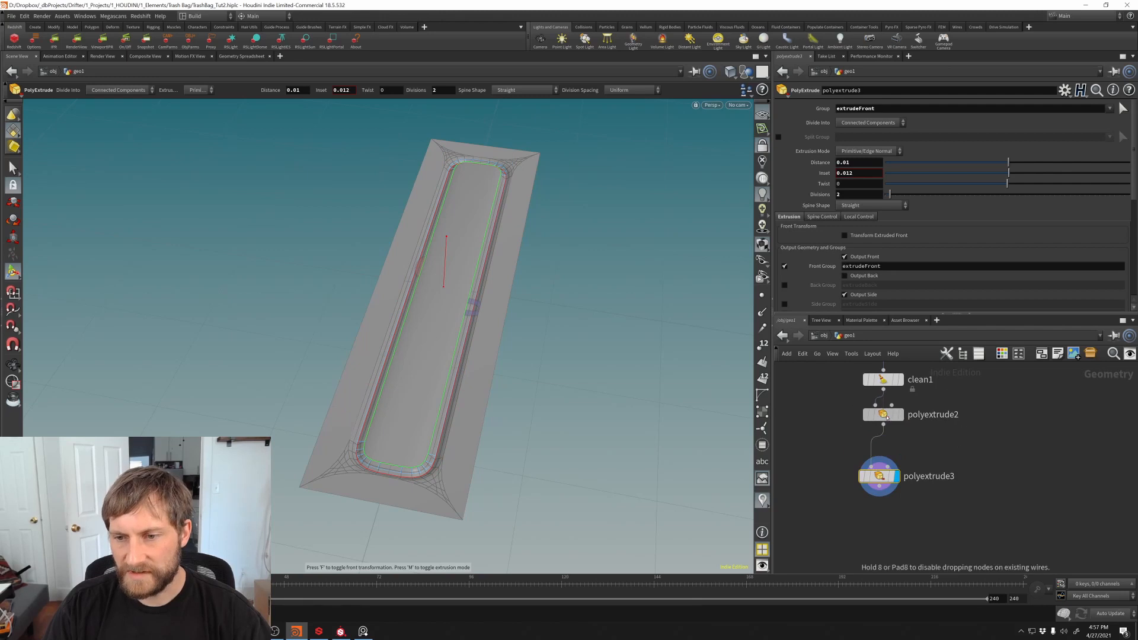
pyautogui.moveTo(881, 477); pyautogui.dragTo(884, 453)
pyautogui.moveTo(851, 452)
pyautogui.mouseDown(button='middle')
pyautogui.moveTo(853, 431)
pyautogui.moveTo(844, 459)
pyautogui.mouseUp(button='middle')
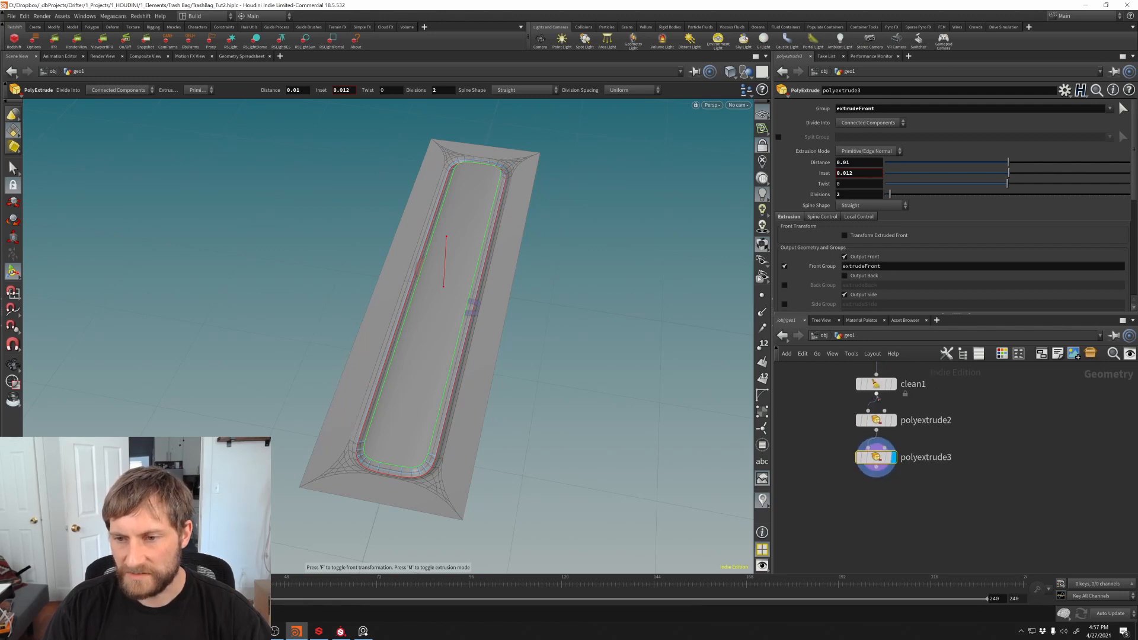
# Step: Duplicate the Clean node, attach the copy below the last PolyExtrude node, and display its result
pyautogui.keyDown('alt'); pyautogui.moveTo(875, 386); pyautogui.dragTo(883, 535); pyautogui.keyUp('alt')
pyautogui.moveTo(890, 491); pyautogui.dragTo(893, 460, button='middle')
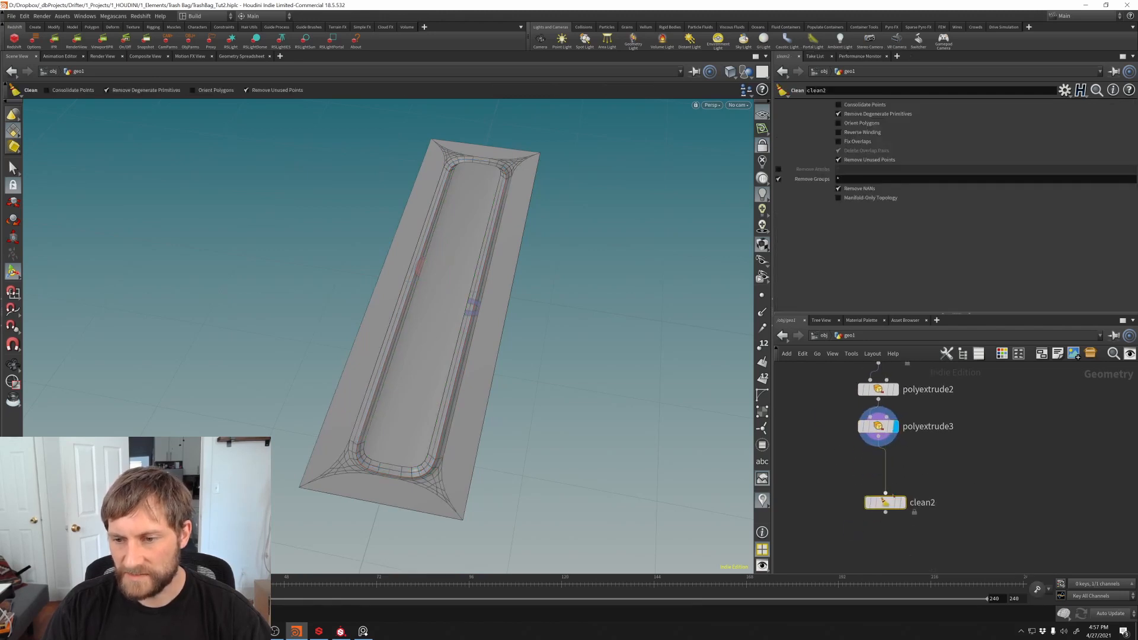
pyautogui.moveTo(884, 503); pyautogui.dragTo(884, 468)
pyautogui.click(895, 469)
pyautogui.moveTo(864, 527); pyautogui.dragTo(869, 506, button='middle')
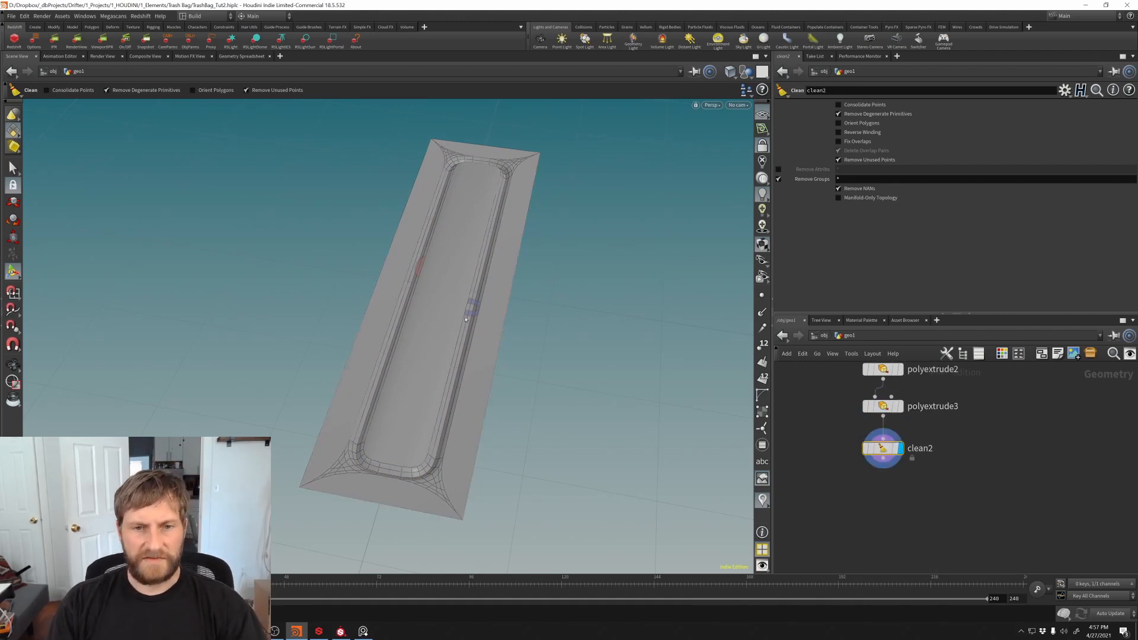
# Step: Set the Distance of the last PolyExtrude node to -0.005
pyautogui.click(883, 406)
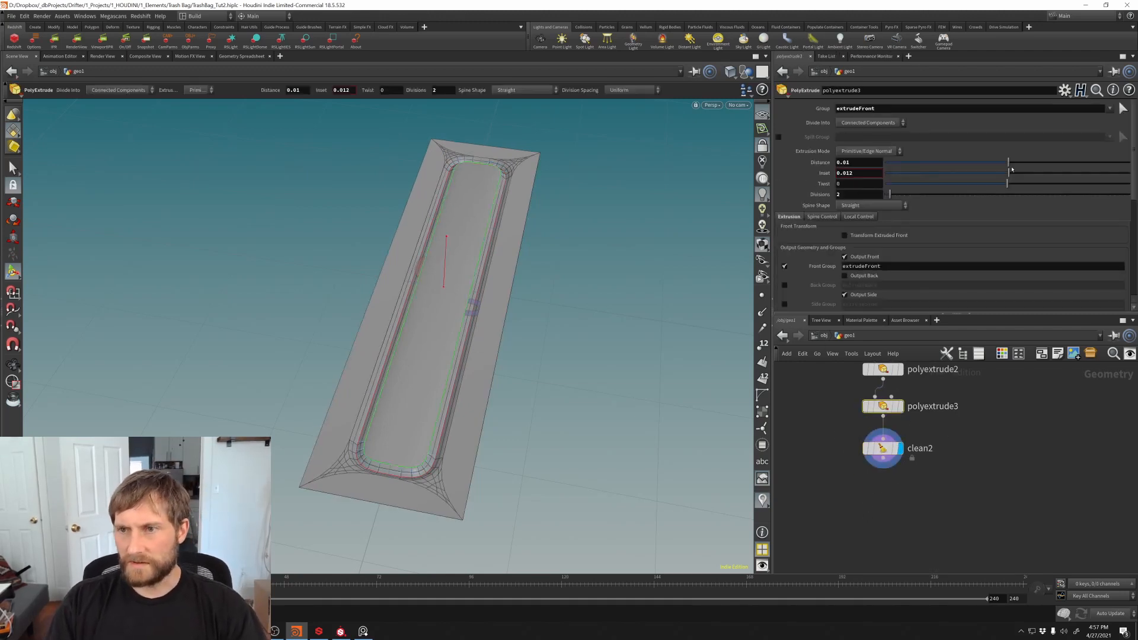
pyautogui.moveTo(1009, 163); pyautogui.dragTo(1008, 167)
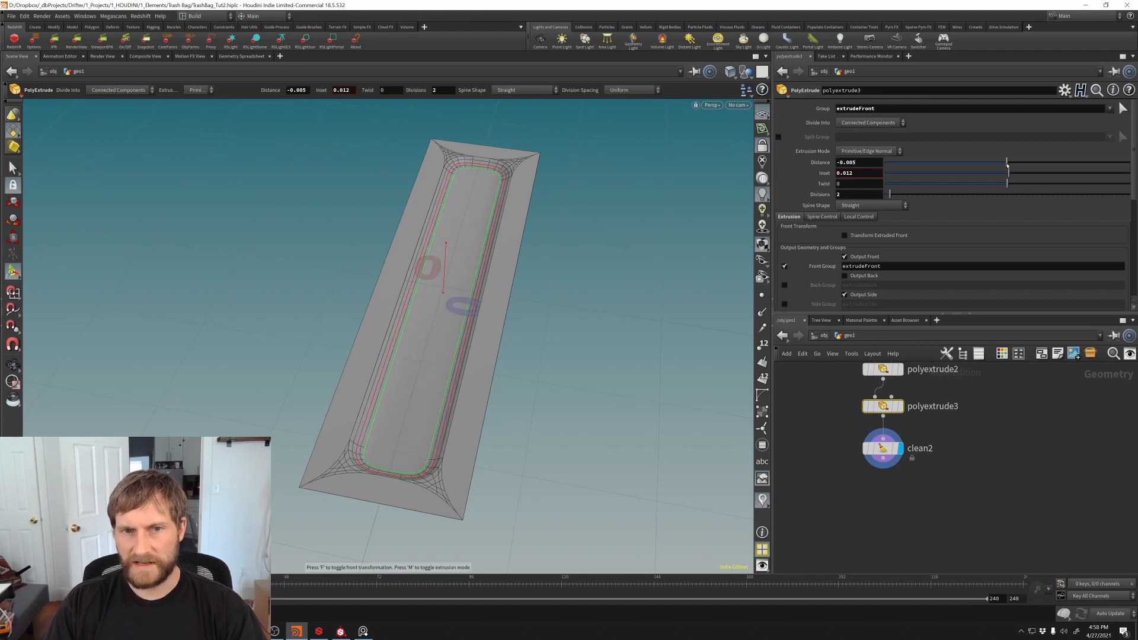
pyautogui.moveTo(831, 429); pyautogui.dragTo(834, 409, button='middle')
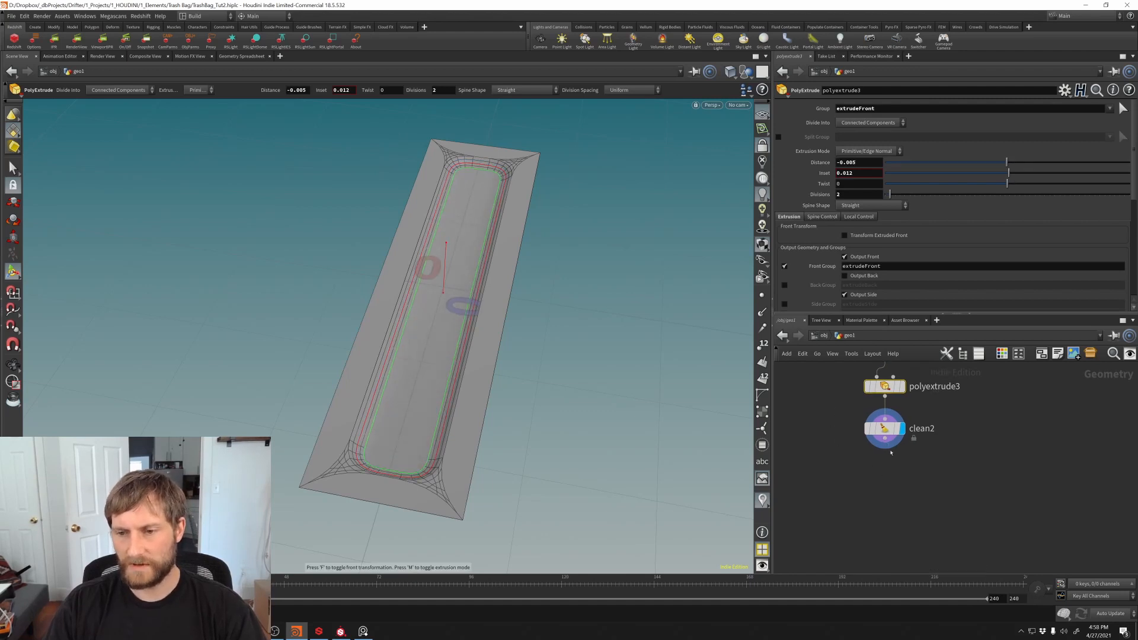
# Step: Add a Copy and Transform node after the second Clean node and display its result
pyautogui.click(885, 438)
pyautogui.click(906, 464)
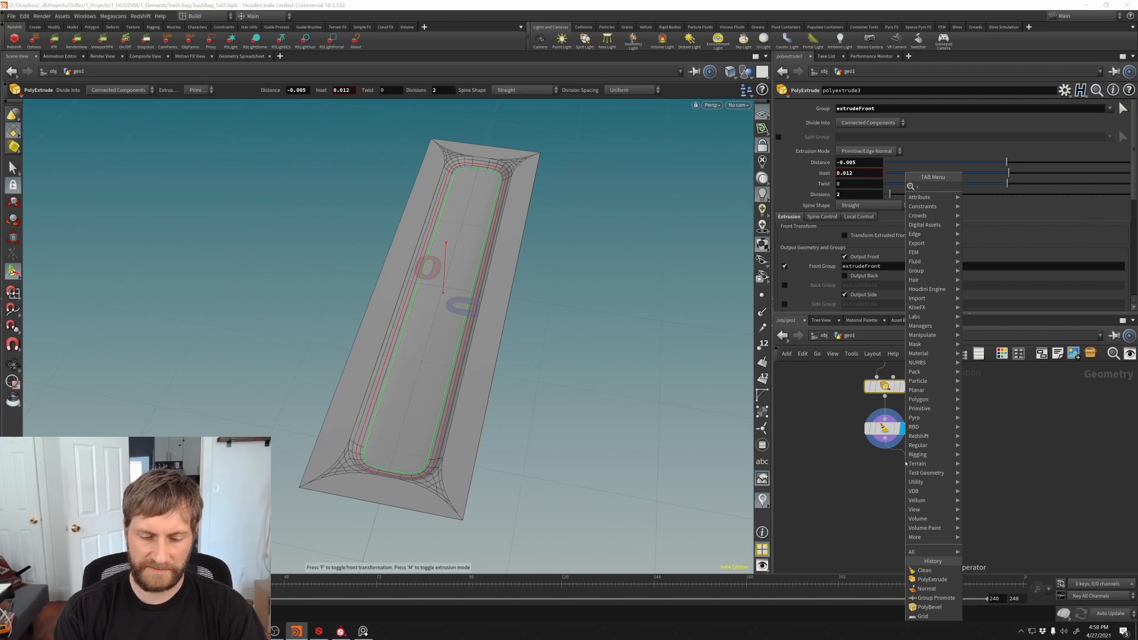
pyautogui.write('copyt')
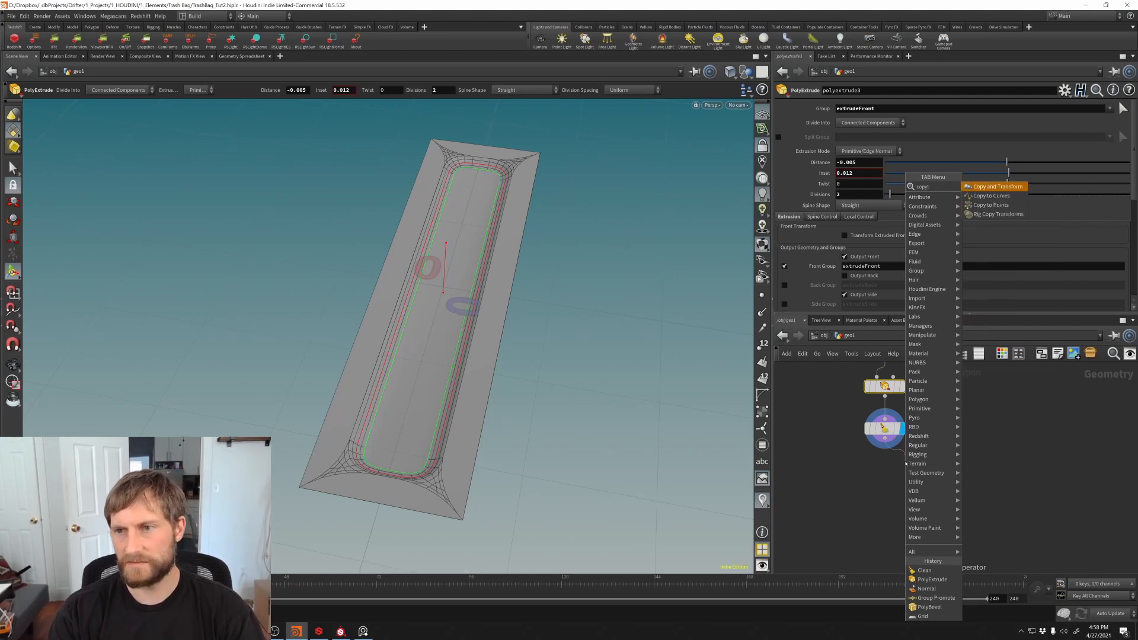
pyautogui.press('BackSpace')
pyautogui.press('Return')
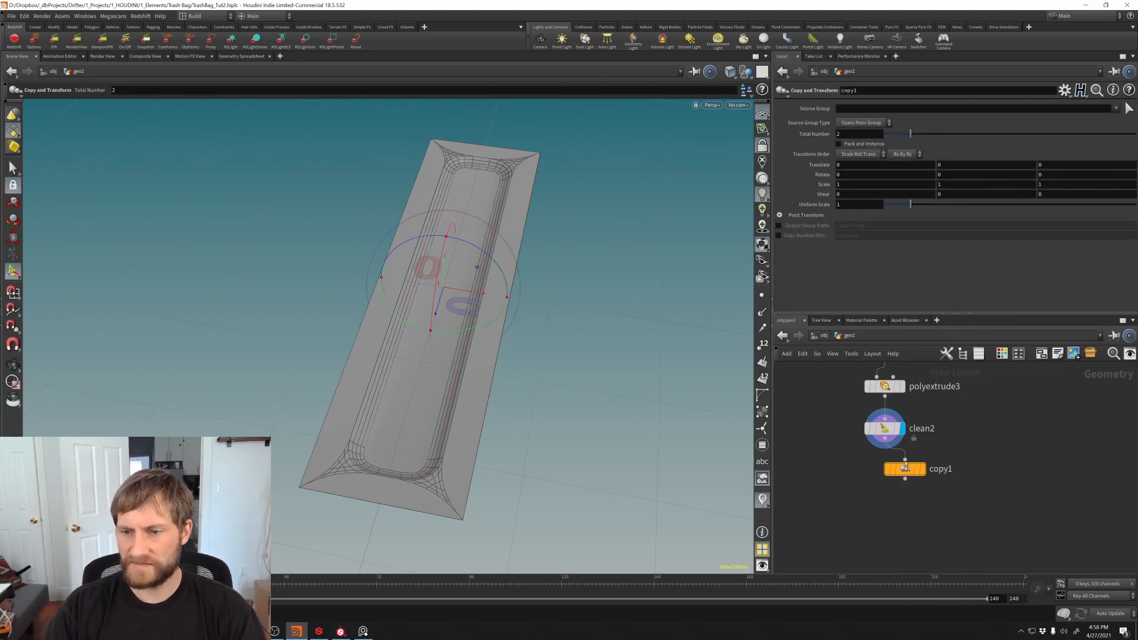
pyautogui.click(884, 477)
pyautogui.click(895, 467)
pyautogui.moveTo(878, 466); pyautogui.dragTo(894, 477)
# Step: Link the Copy and Transform node's X translation to the Grid node's X size with a relative reference
pyautogui.moveTo(838, 448); pyautogui.dragTo(845, 560, button='middle')
pyautogui.moveTo(827, 439); pyautogui.dragTo(828, 518, button='middle')
pyautogui.moveTo(823, 411); pyautogui.dragTo(841, 565, button='middle')
pyautogui.moveTo(863, 430); pyautogui.dragTo(955, 473)
pyautogui.rightClick(848, 143)
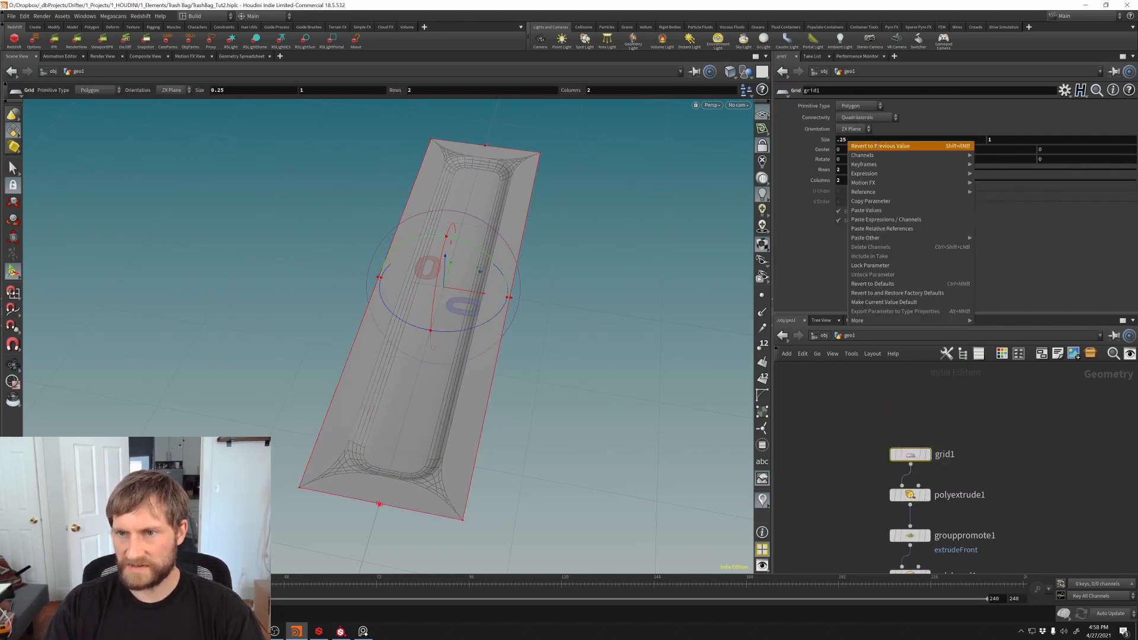
pyautogui.click(867, 201)
pyautogui.moveTo(836, 495); pyautogui.dragTo(806, 388, button='middle')
pyautogui.moveTo(824, 494); pyautogui.dragTo(800, 385, button='middle')
pyautogui.moveTo(814, 512); pyautogui.dragTo(797, 372, button='middle')
pyautogui.moveTo(800, 477); pyautogui.dragTo(834, 459)
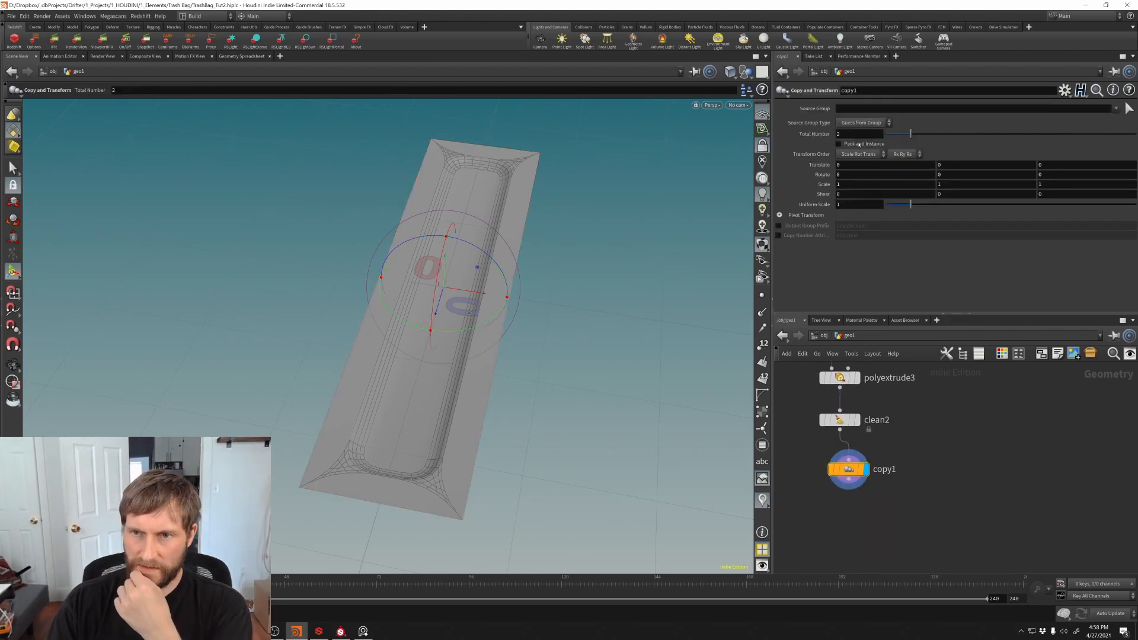
pyautogui.rightClick(853, 164)
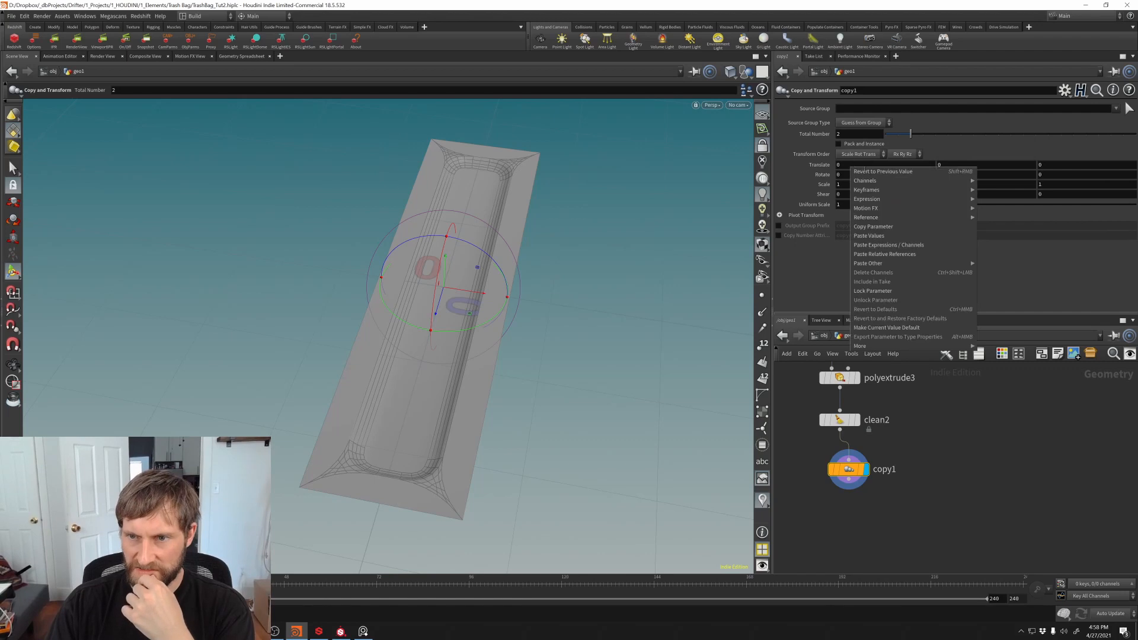
pyautogui.click(898, 256)
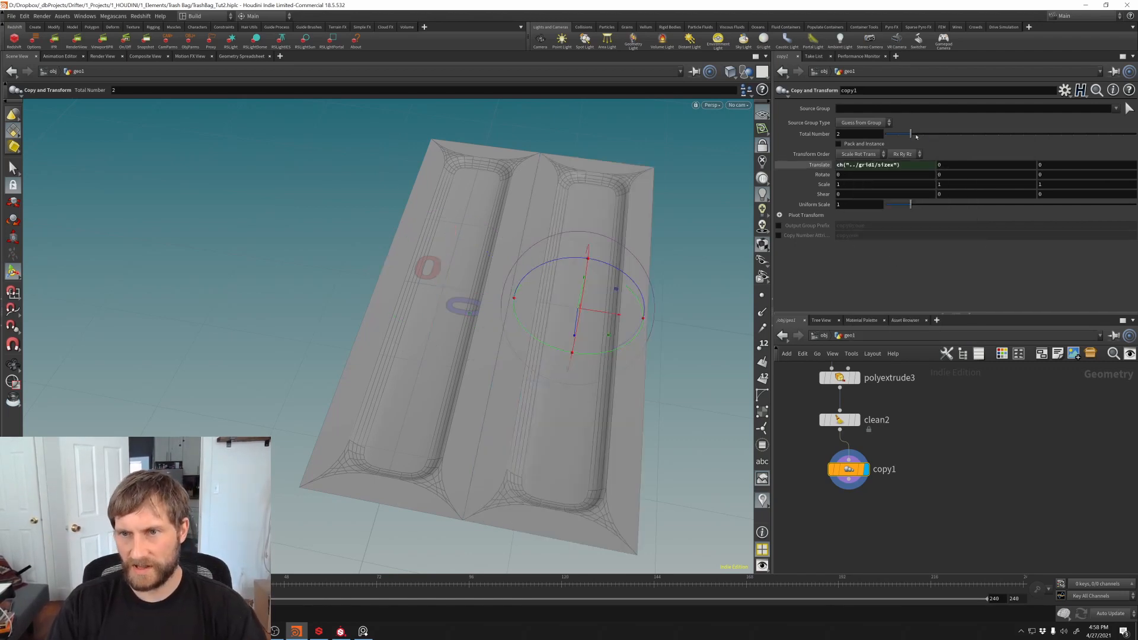
# Step: Try a Total Number of 9 copies on the Copy and Transform node and view the row of panels
pyautogui.moveTo(916, 135); pyautogui.dragTo(950, 139)
pyautogui.press('Escape')
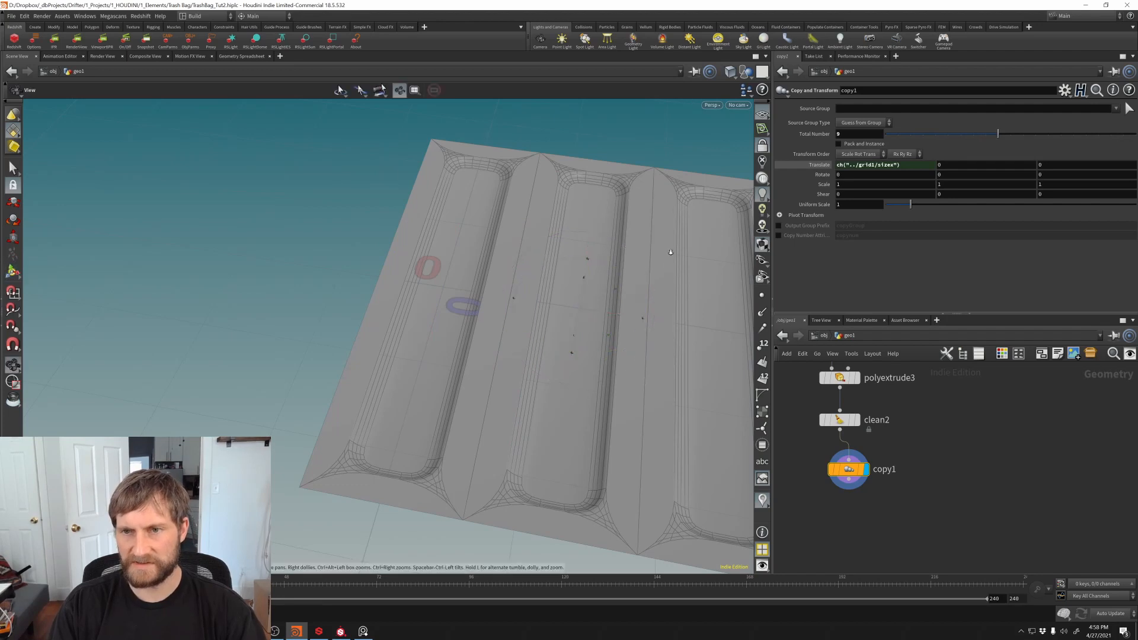
pyautogui.moveTo(670, 251); pyautogui.dragTo(564, 290, button='right')
pyautogui.moveTo(671, 259); pyautogui.dragTo(420, 350, button='middle')
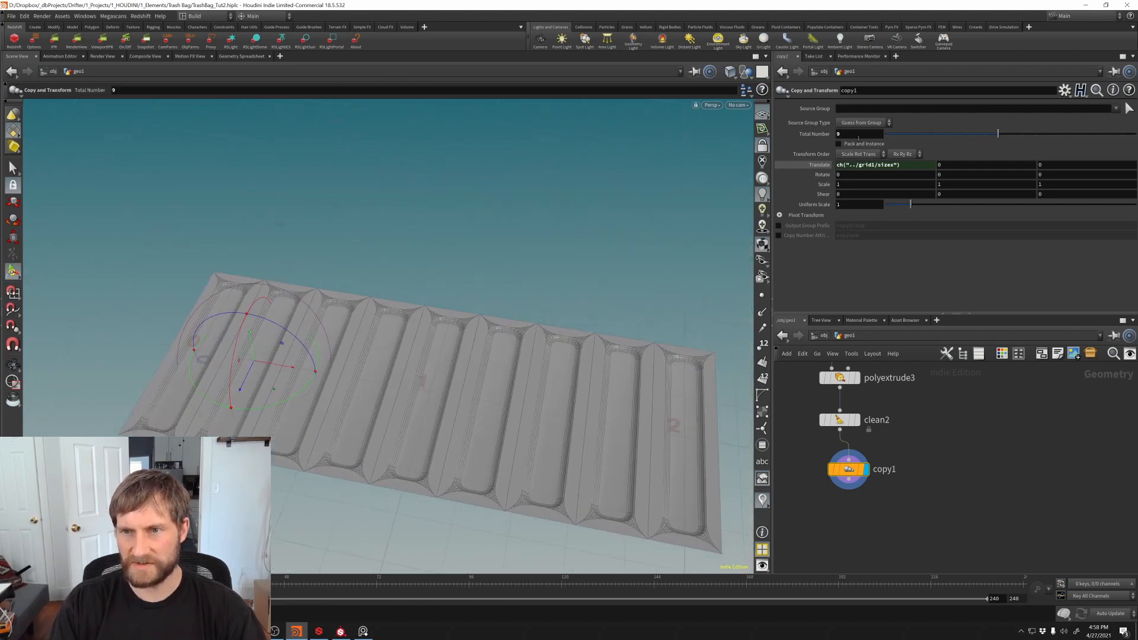
# Step: Set the Copy and Transform node's Total Number to 24 and inspect the whole strip of panels
pyautogui.moveTo(851, 135); pyautogui.dragTo(799, 139)
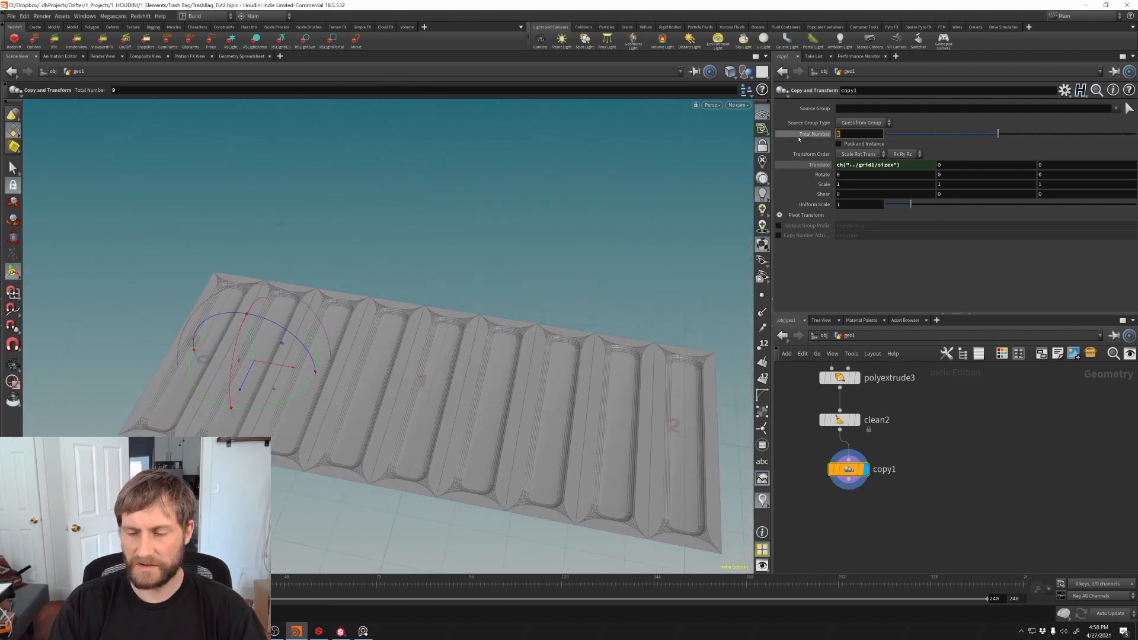
pyautogui.write('24')
pyautogui.press('Return')
pyautogui.scroll(3, 473, 321)
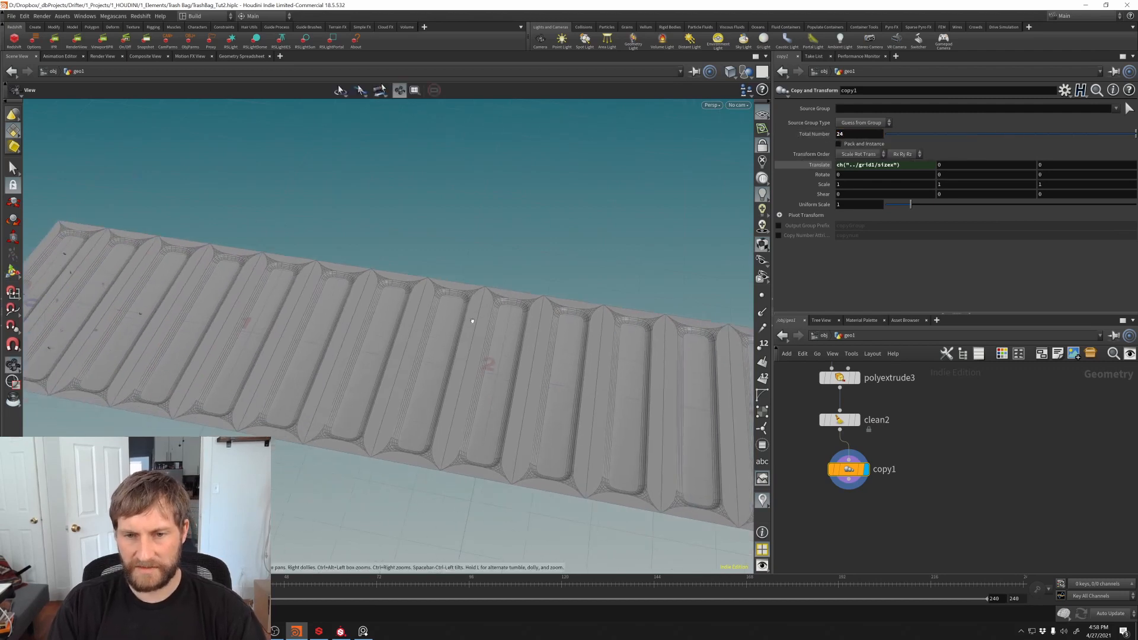
pyautogui.scroll(-5, 473, 320)
pyautogui.moveTo(557, 350); pyautogui.dragTo(499, 363, button='middle')
pyautogui.scroll(-2, 551, 326)
pyautogui.moveTo(551, 326); pyautogui.dragTo(420, 334, button='middle')
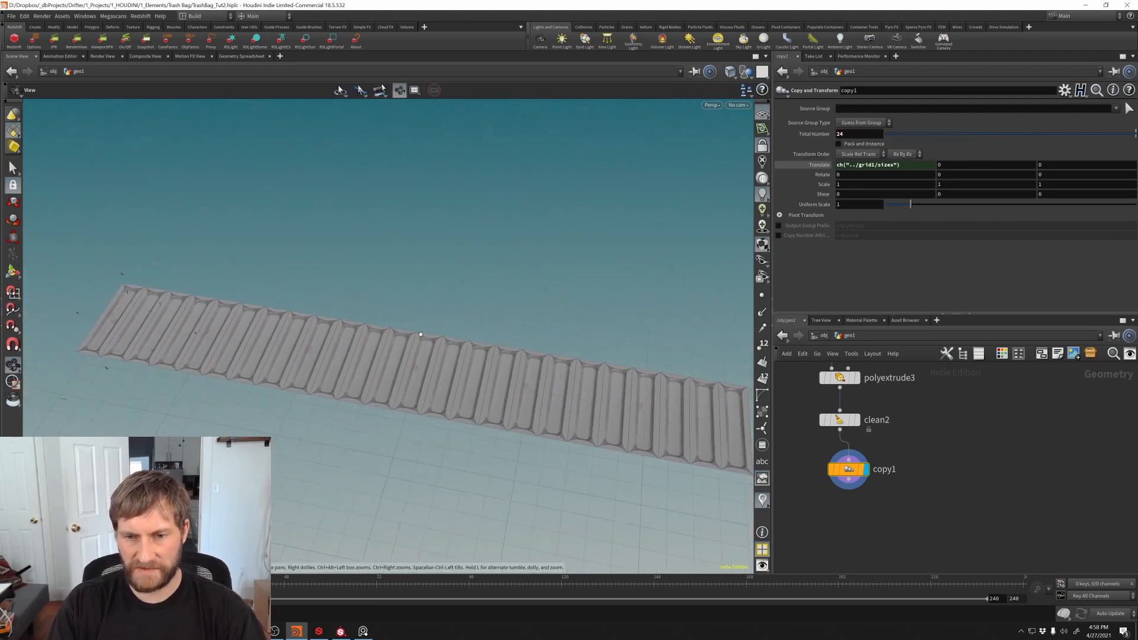
pyautogui.scroll(5, 420, 334)
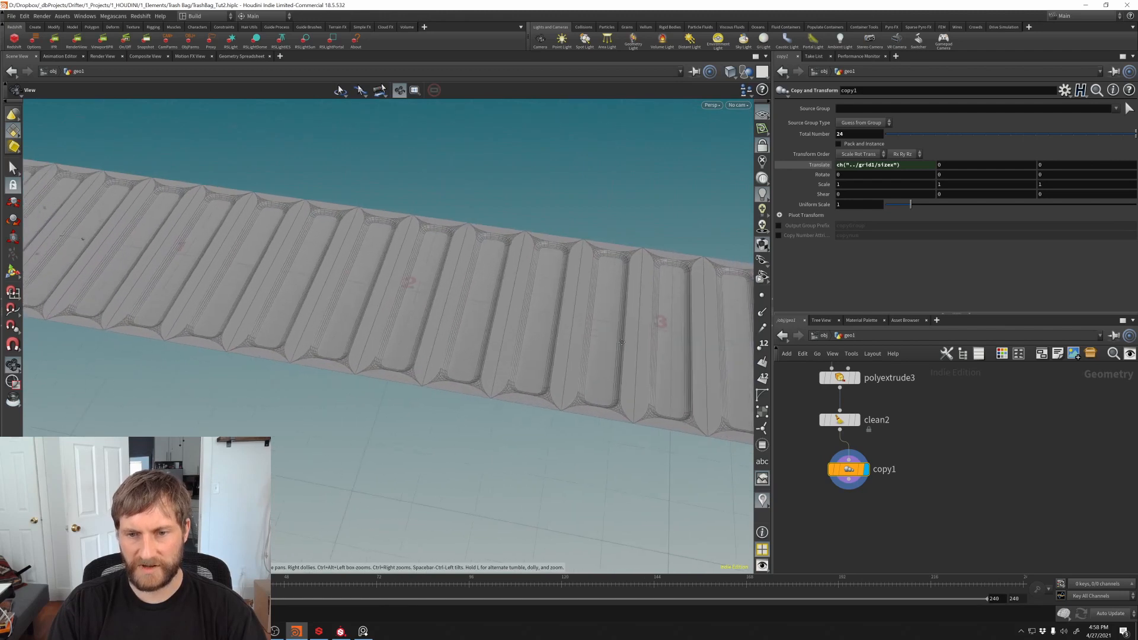
pyautogui.moveTo(622, 342); pyautogui.dragTo(633, 342, button='middle')
# Step: Line up the Copy and Transform node beneath the second Clean node
pyautogui.moveTo(858, 469); pyautogui.dragTo(845, 457)
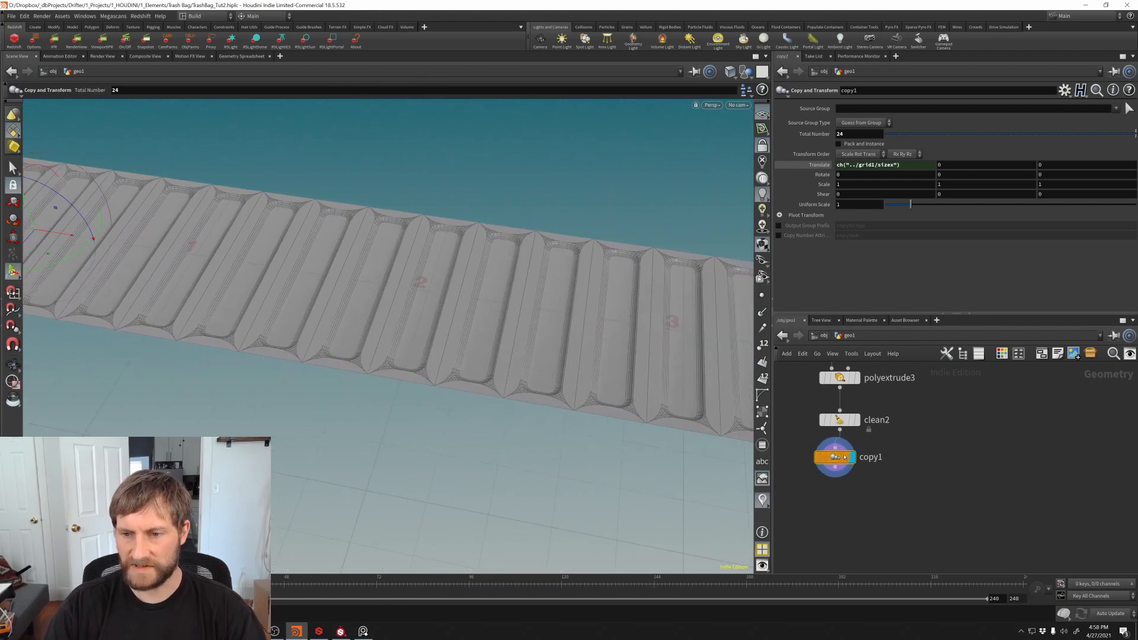
pyautogui.moveTo(848, 508); pyautogui.dragTo(863, 440, button='middle')
pyautogui.moveTo(853, 391); pyautogui.dragTo(858, 399)
pyautogui.moveTo(865, 436); pyautogui.dragTo(853, 445, button='middle')
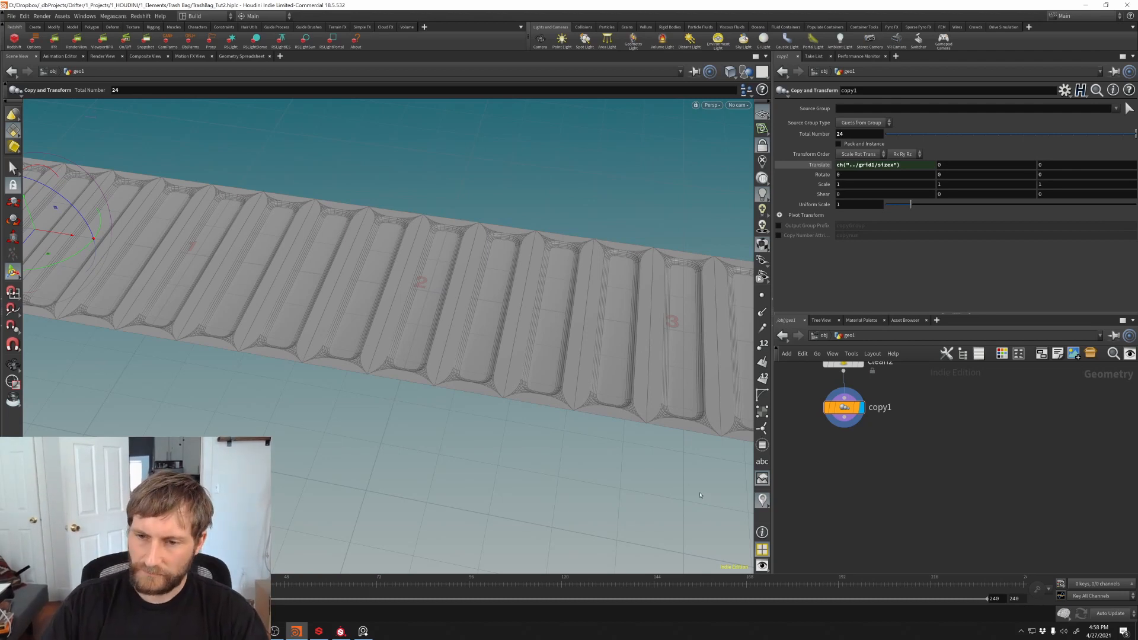
# Step: Add a Path Deform node after the Copy and Transform node, place it lower in the network, and display its result
pyautogui.moveTo(844, 418); pyautogui.dragTo(899, 458)
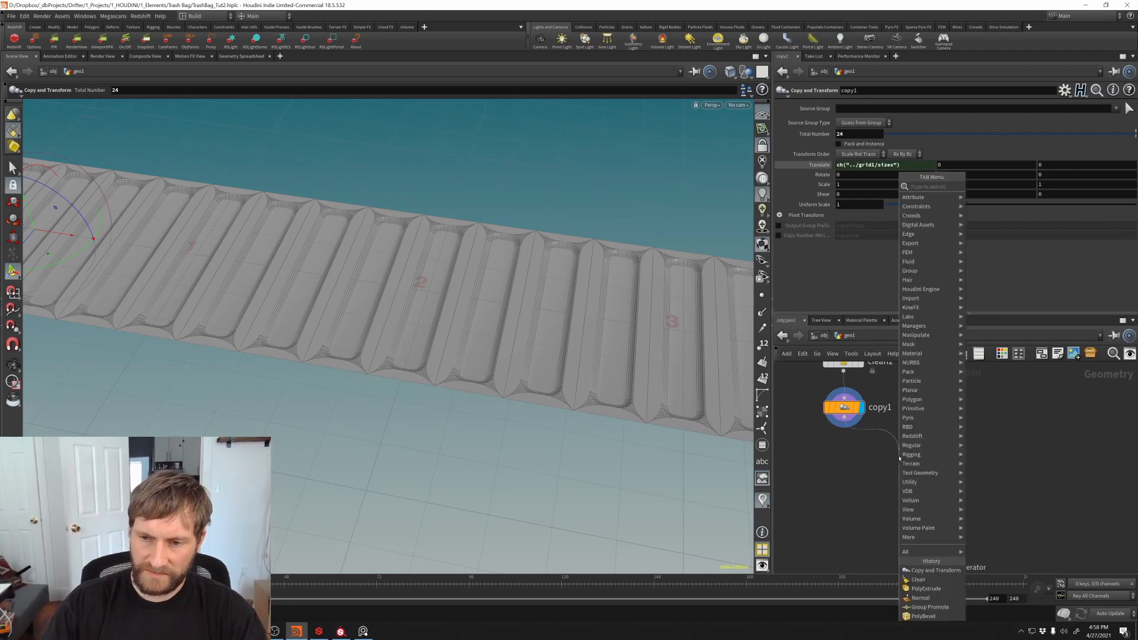
pyautogui.write('pathdefo')
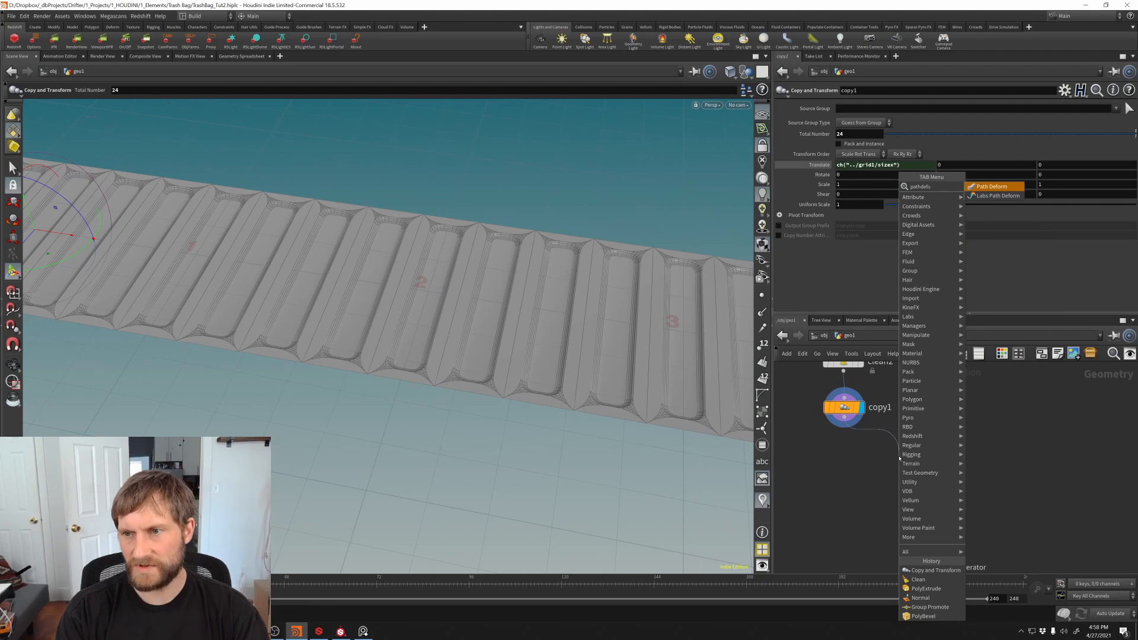
pyautogui.press('Return')
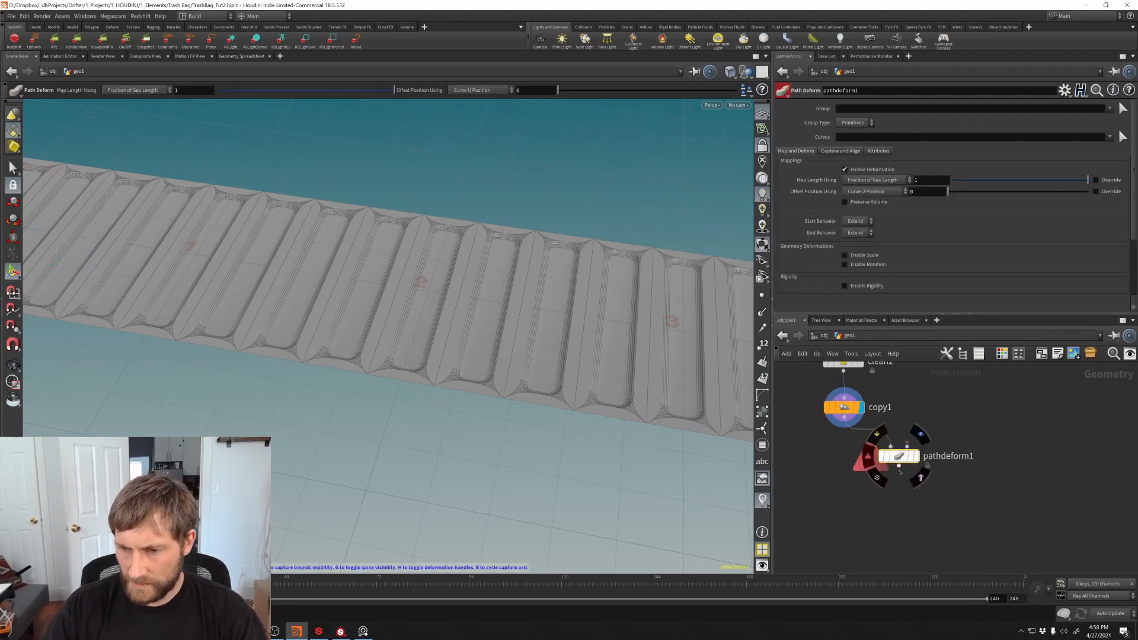
pyautogui.moveTo(899, 457); pyautogui.dragTo(898, 475)
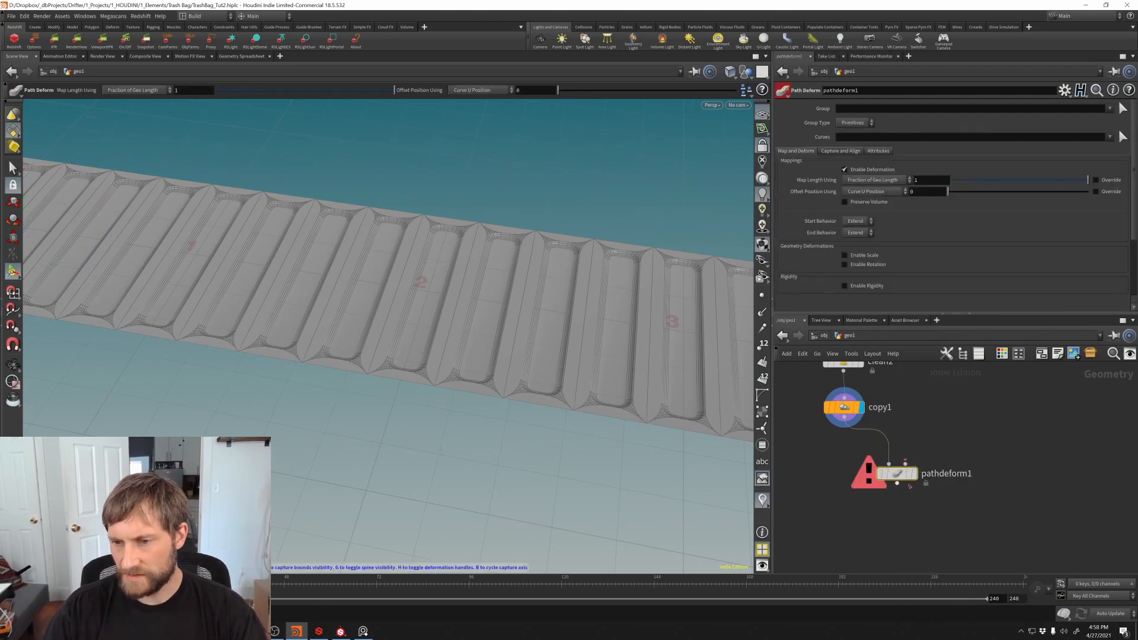
pyautogui.click(913, 474)
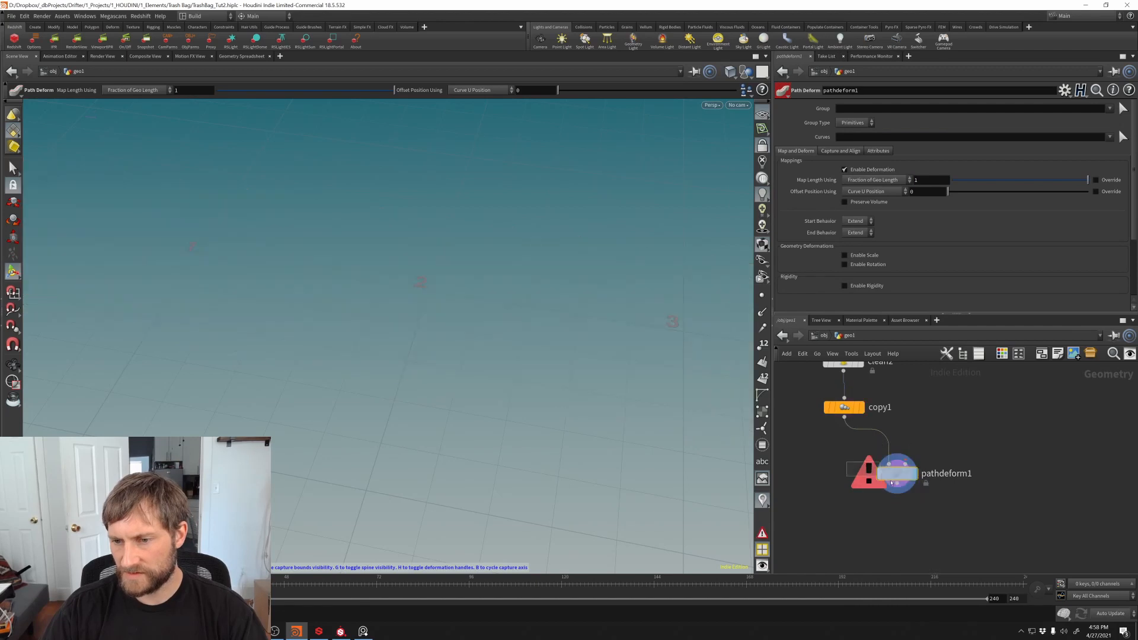
# Step: Add a Circle node beside the Copy and Transform node, above the Path Deform node
pyautogui.press('Tab')
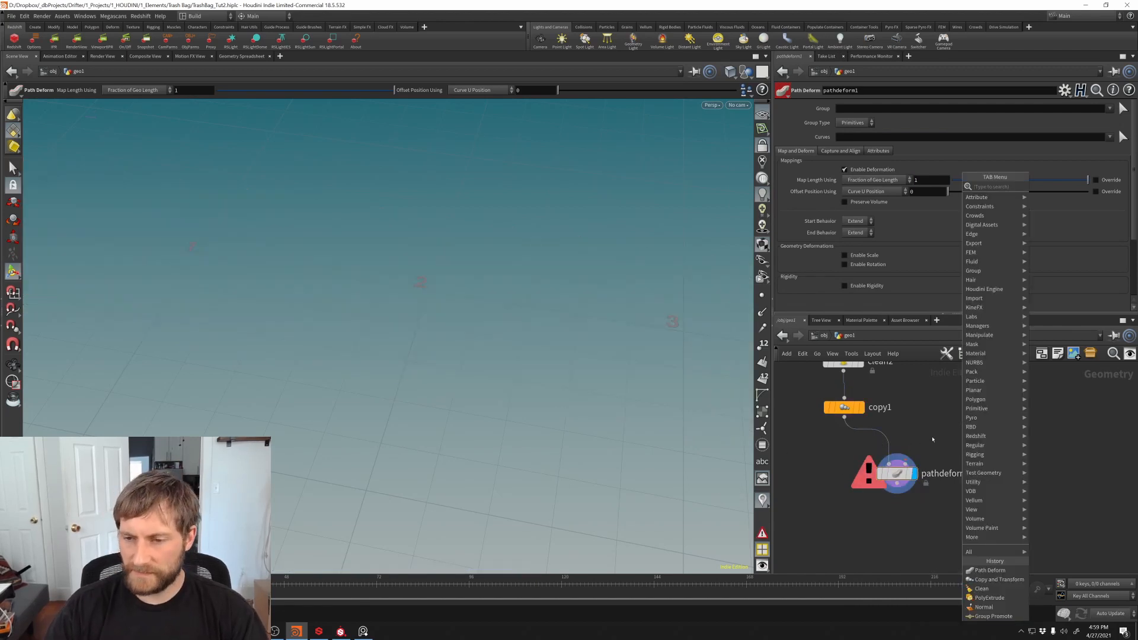
pyautogui.press('Escape')
pyautogui.press('Tab')
pyautogui.write('cir')
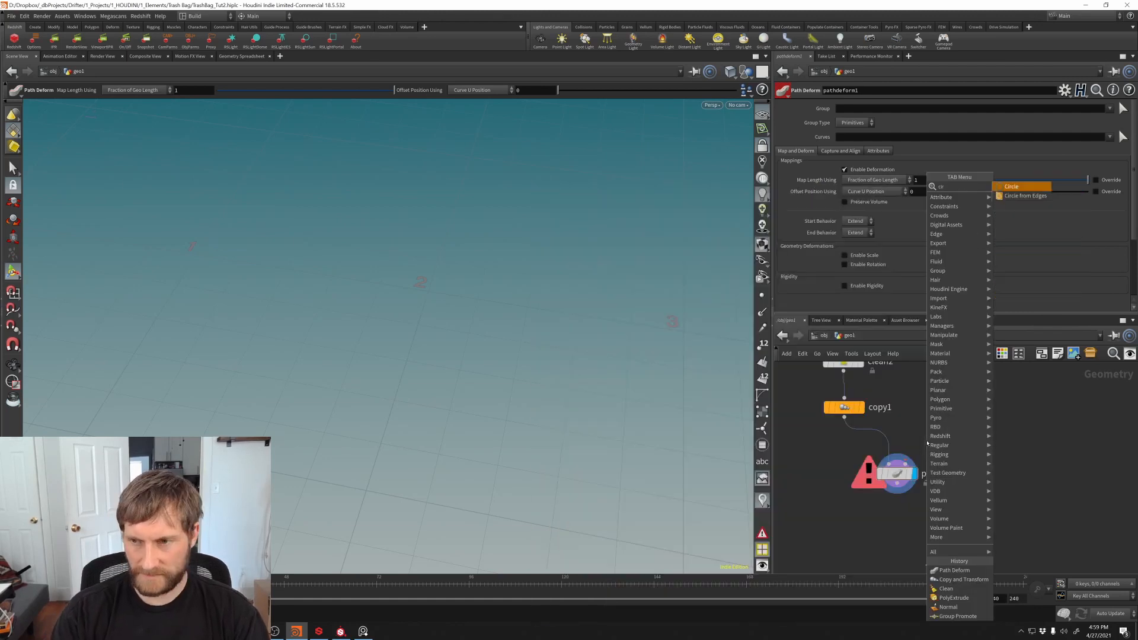
pyautogui.press('Return')
pyautogui.click(932, 423)
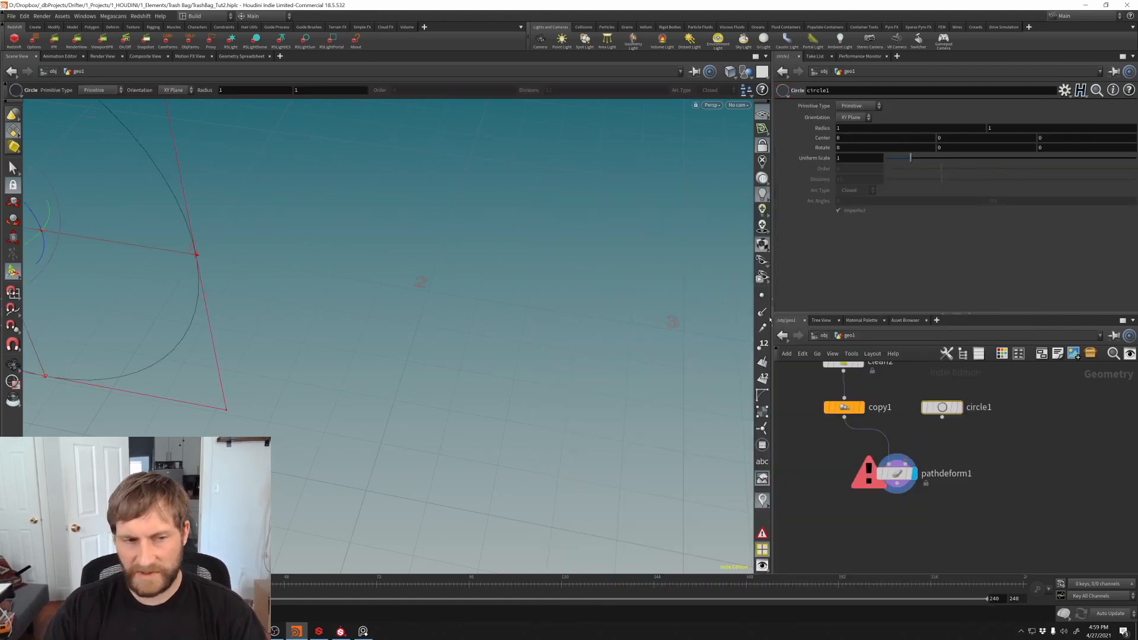
# Step: Set the circle's orientation to ZX Plane and bring the whole circle into view
pyautogui.click(852, 116)
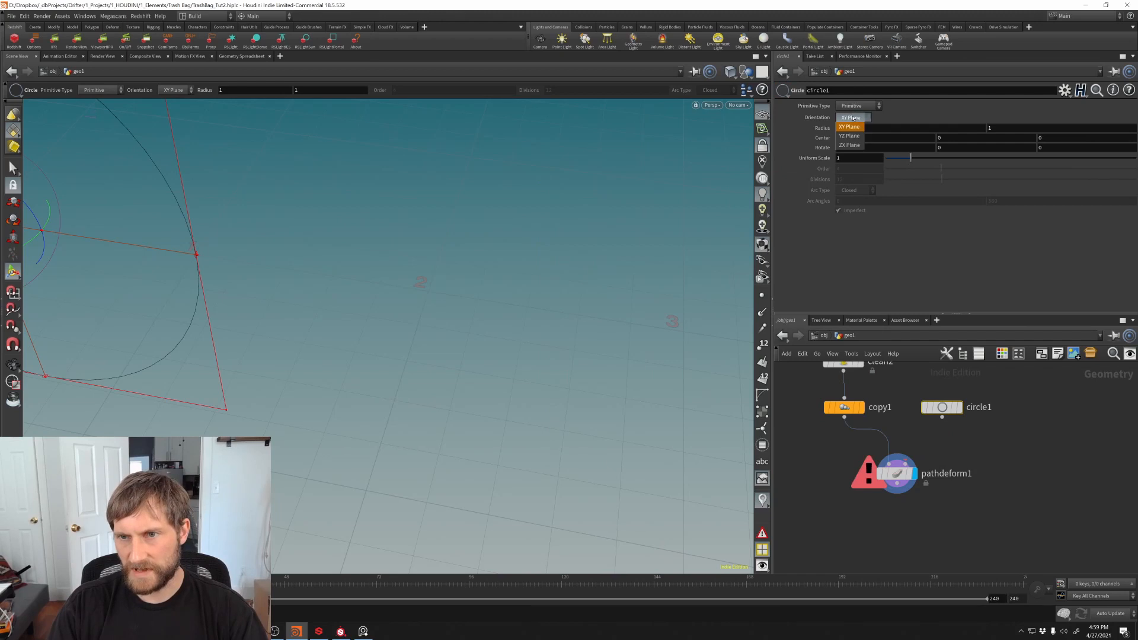
pyautogui.click(851, 144)
pyautogui.press('Escape')
pyautogui.moveTo(179, 261); pyautogui.dragTo(414, 284, button='middle')
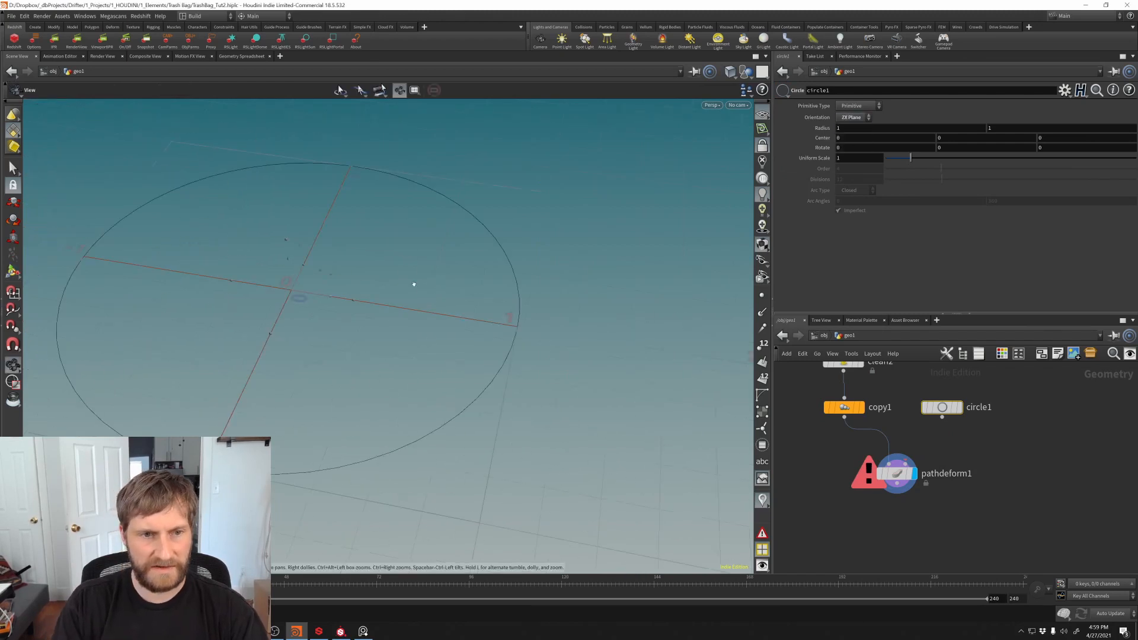
pyautogui.moveTo(414, 284); pyautogui.dragTo(361, 396, button='right')
pyautogui.moveTo(377, 360); pyautogui.dragTo(353, 316, button='middle')
pyautogui.press('Return')
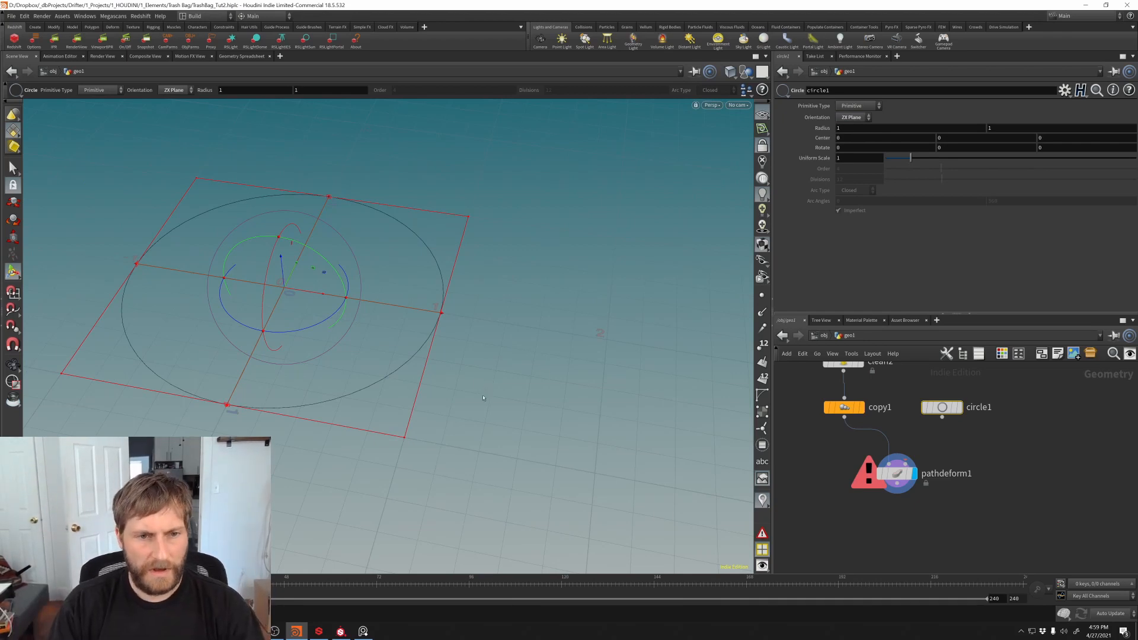
# Step: Set the circle's Uniform Scale to .35
pyautogui.click(844, 159)
pyautogui.write('.35')
pyautogui.press('Return')
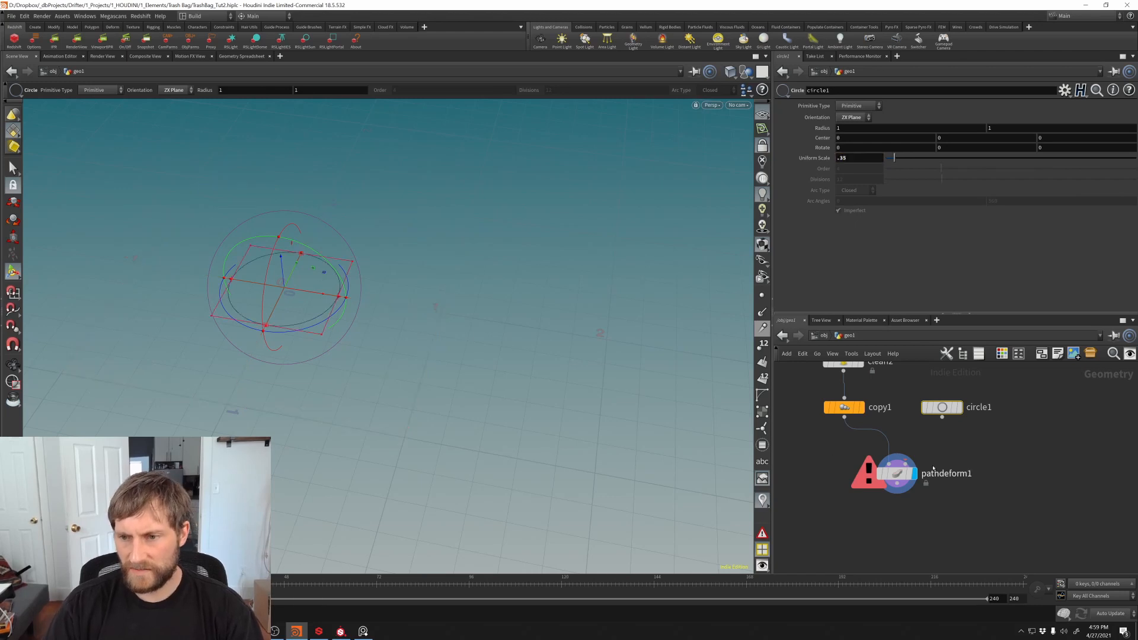
# Step: Connect the Circle node to the Path Deform node's second input and inspect the deformed strip
pyautogui.moveTo(942, 418)
pyautogui.mouseDown()
pyautogui.moveTo(928, 464)
pyautogui.moveTo(905, 460)
pyautogui.moveTo(944, 420)
pyautogui.mouseUp()
pyautogui.moveTo(835, 456); pyautogui.dragTo(823, 427, button='middle')
pyautogui.moveTo(884, 444); pyautogui.dragTo(891, 480)
pyautogui.keyDown('alt'); pyautogui.moveTo(503, 336); pyautogui.dragTo(413, 407, button='right'); pyautogui.keyUp('alt')
pyautogui.keyDown('alt'); pyautogui.moveTo(413, 408); pyautogui.dragTo(490, 323); pyautogui.keyUp('alt')
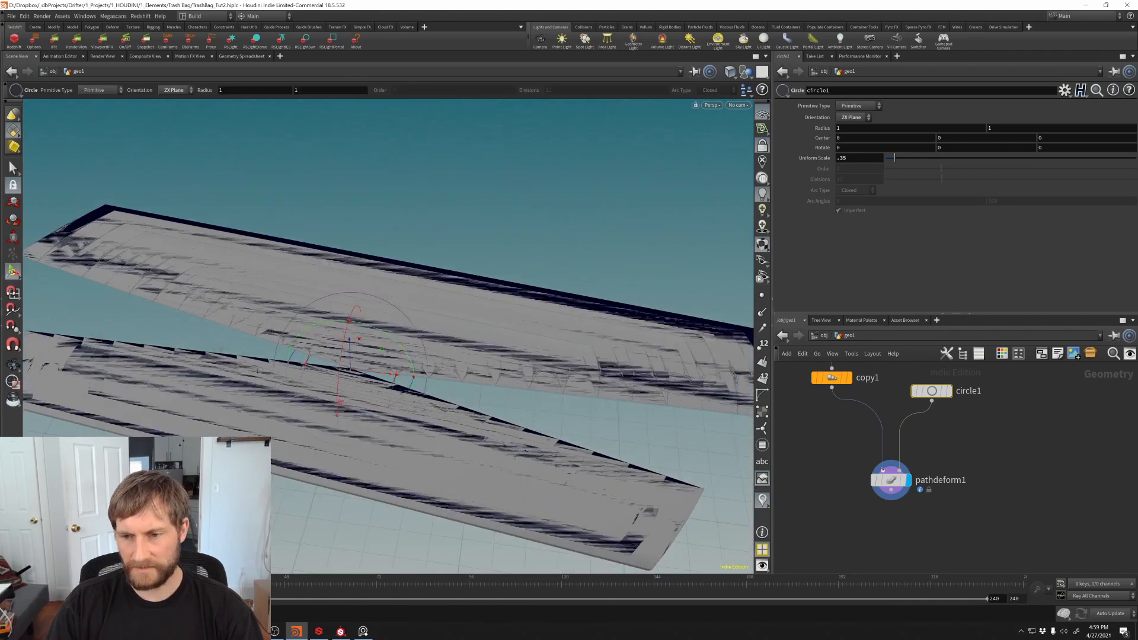
# Step: Insert a Transform node between the Copy and Transform node and the Path Deform node
pyautogui.moveTo(889, 479); pyautogui.dragTo(889, 491)
pyautogui.press('Tab')
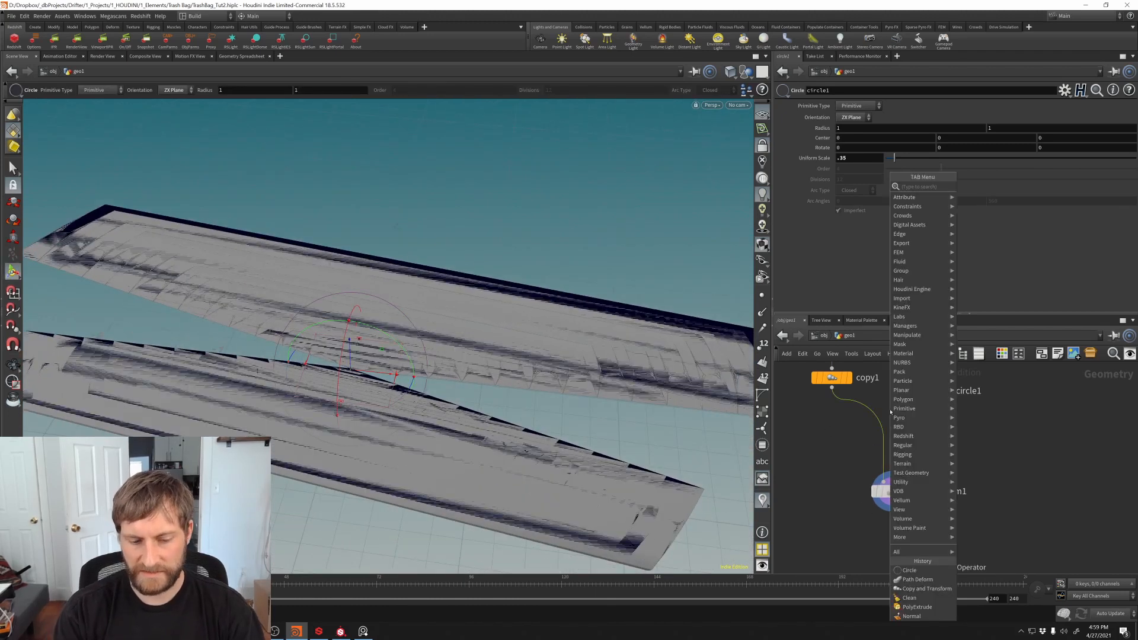
pyautogui.write('tran')
pyautogui.press('Return')
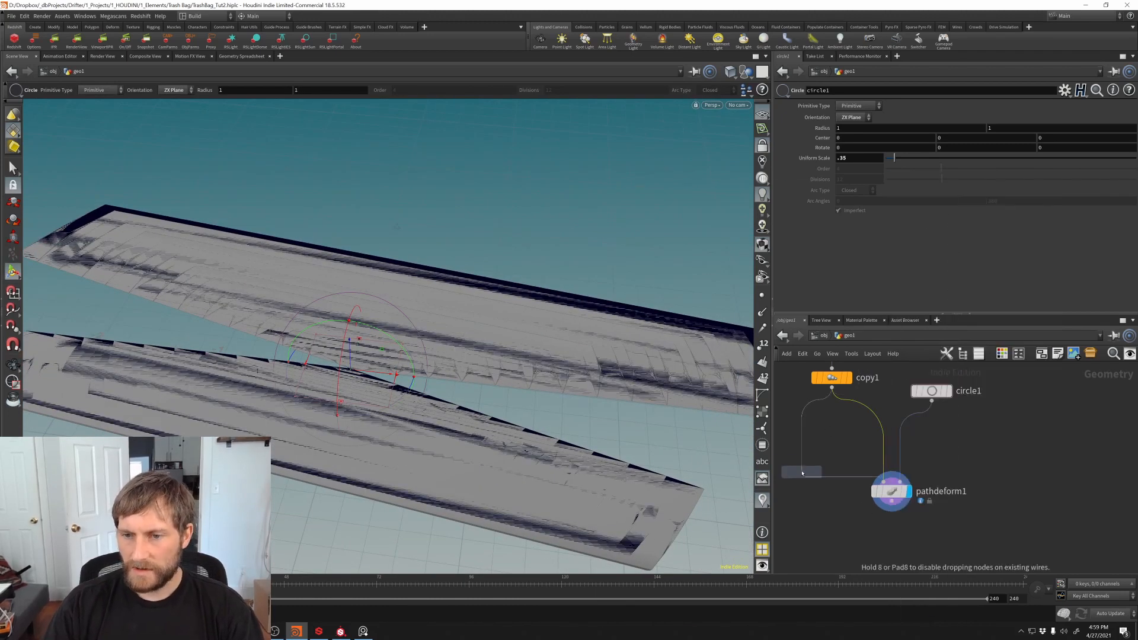
pyautogui.click(826, 420)
# Step: Rotate the panel strip 90 degrees in both Y and Z on the new Transform node
pyautogui.click(961, 155)
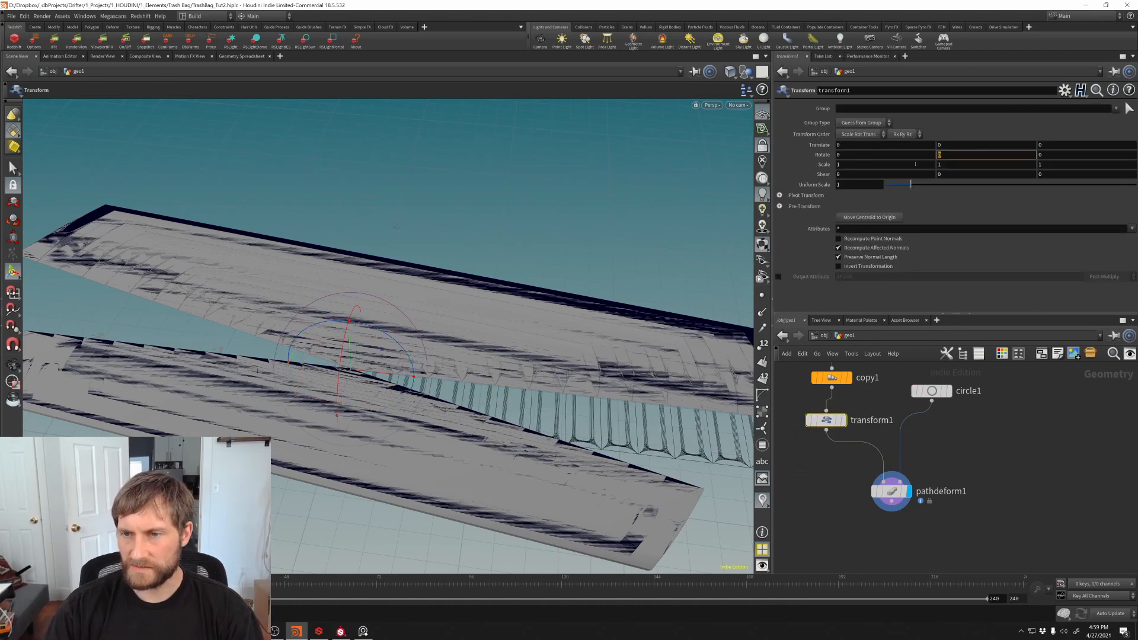
pyautogui.write('90')
pyautogui.press('Return')
pyautogui.keyDown('alt'); pyautogui.moveTo(399, 284); pyautogui.dragTo(510, 281); pyautogui.keyUp('alt')
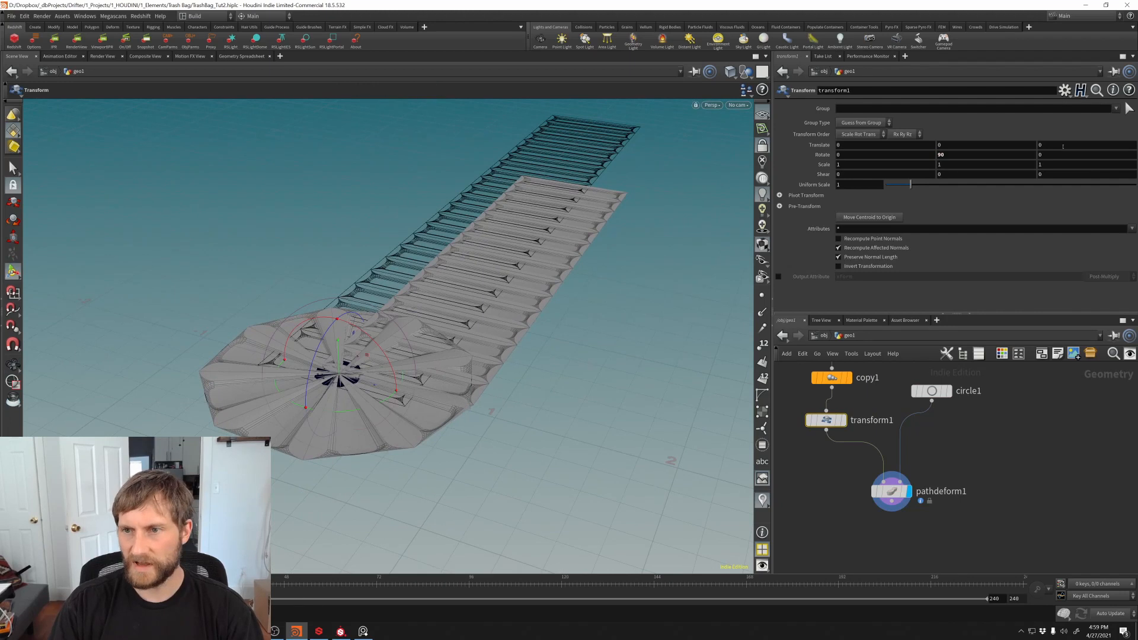
pyautogui.click(1054, 155)
pyautogui.write('90')
pyautogui.press('Return')
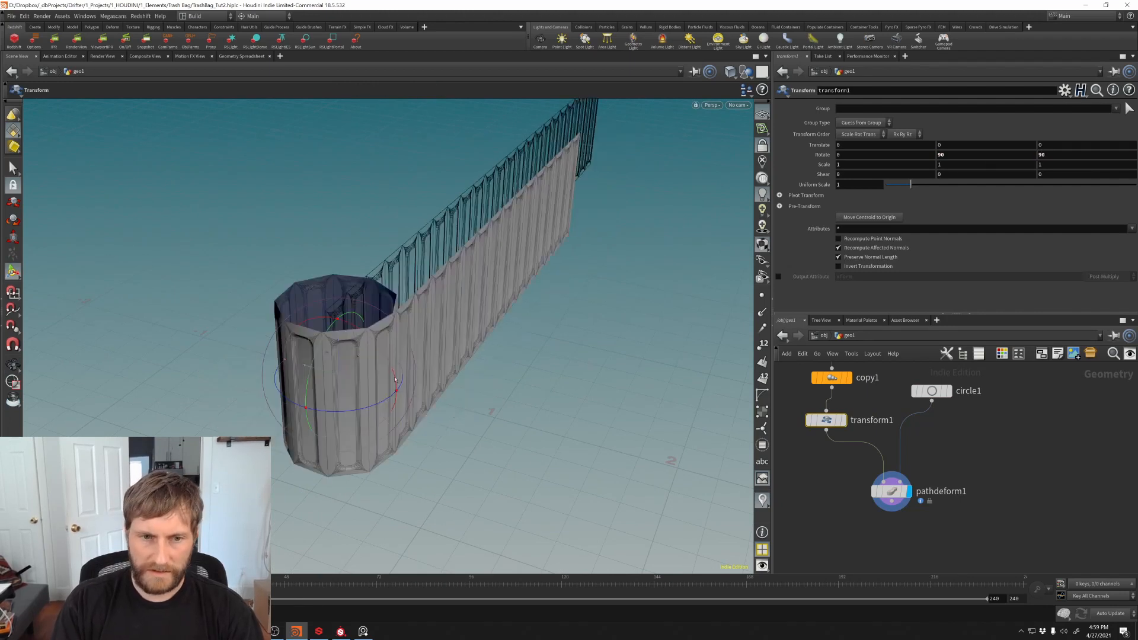
pyautogui.keyDown('alt'); pyautogui.moveTo(394, 379); pyautogui.dragTo(483, 224); pyautogui.keyUp('alt')
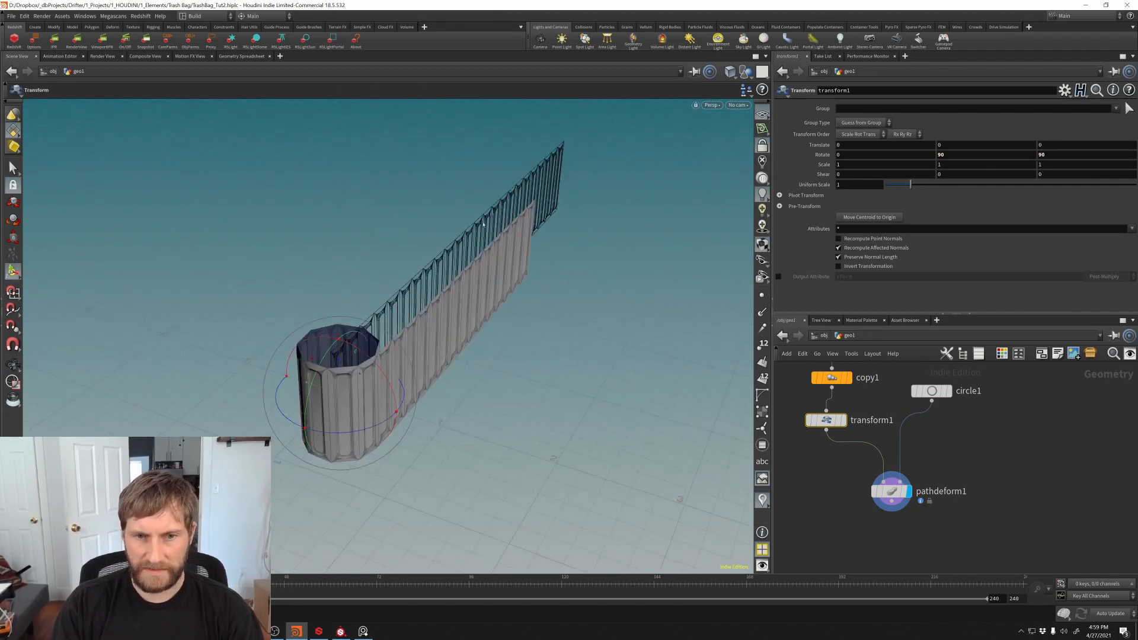
# Step: Align the Transform node under the copy node and set the Path Deform's Map Length Using to Fraction of Curve Length
pyautogui.moveTo(829, 464); pyautogui.dragTo(966, 481)
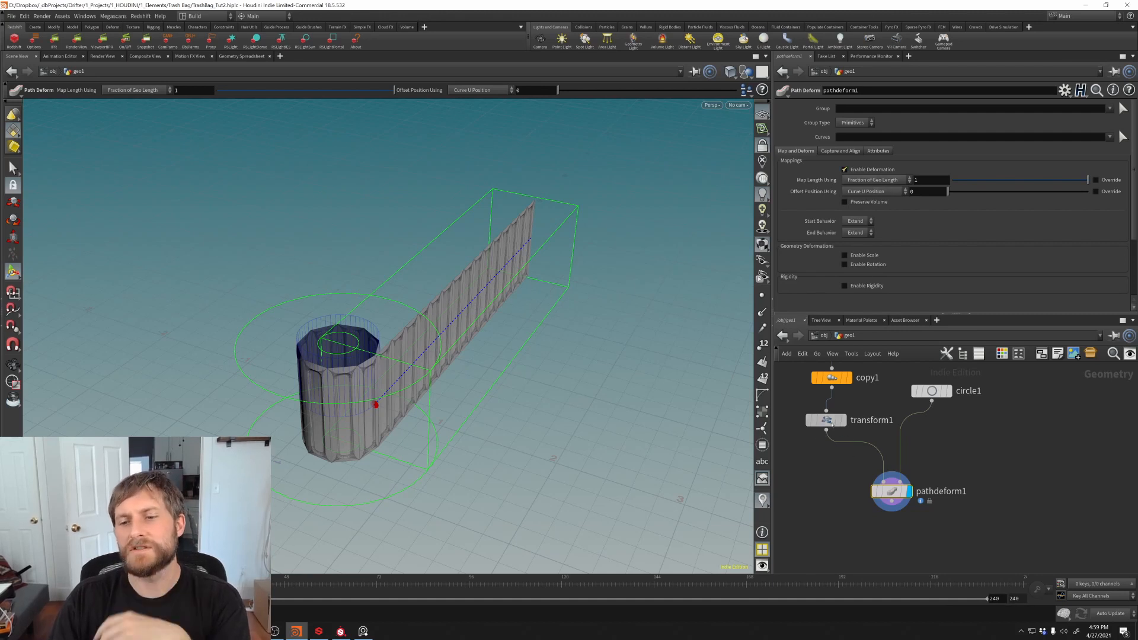
pyautogui.press('l')
pyautogui.click(889, 180)
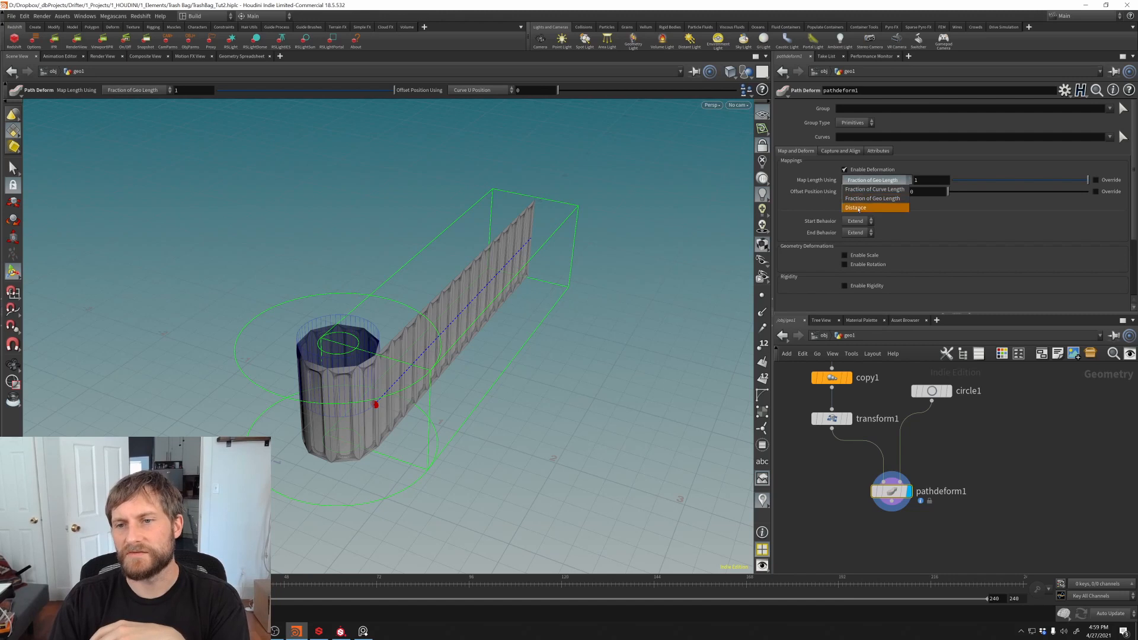
pyautogui.click(886, 189)
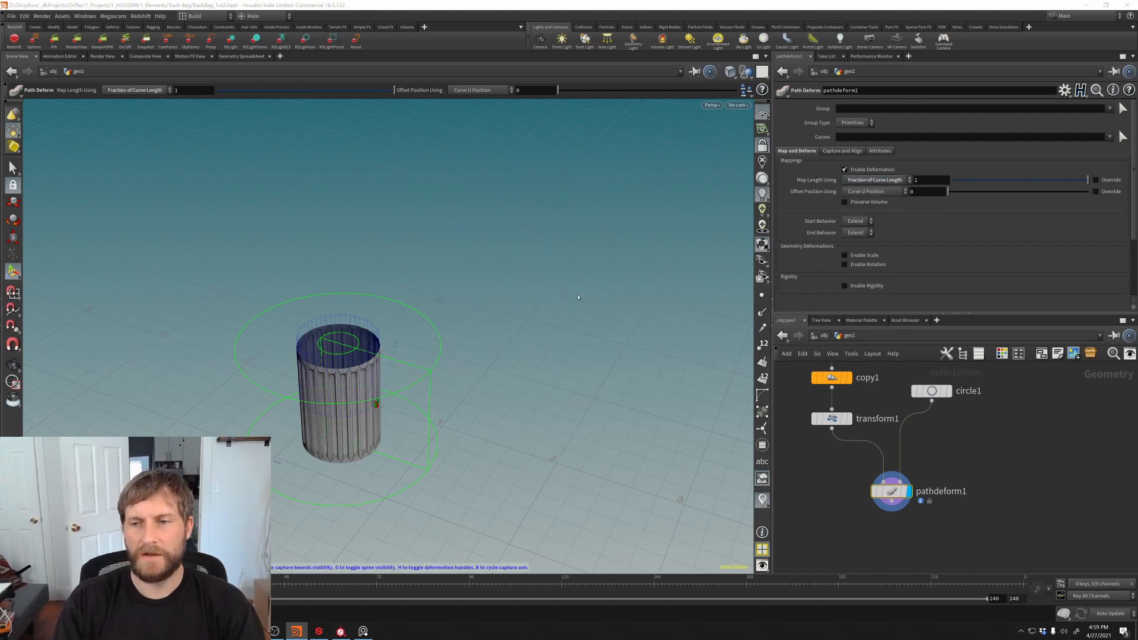
# Step: Try lower Map Length values on the Path Deform node, return it to 1, and inspect the ribbed cylinder
pyautogui.moveTo(1086, 181)
pyautogui.mouseDown()
pyautogui.moveTo(1018, 180)
pyautogui.moveTo(1088, 180)
pyautogui.mouseUp()
pyautogui.press('Escape')
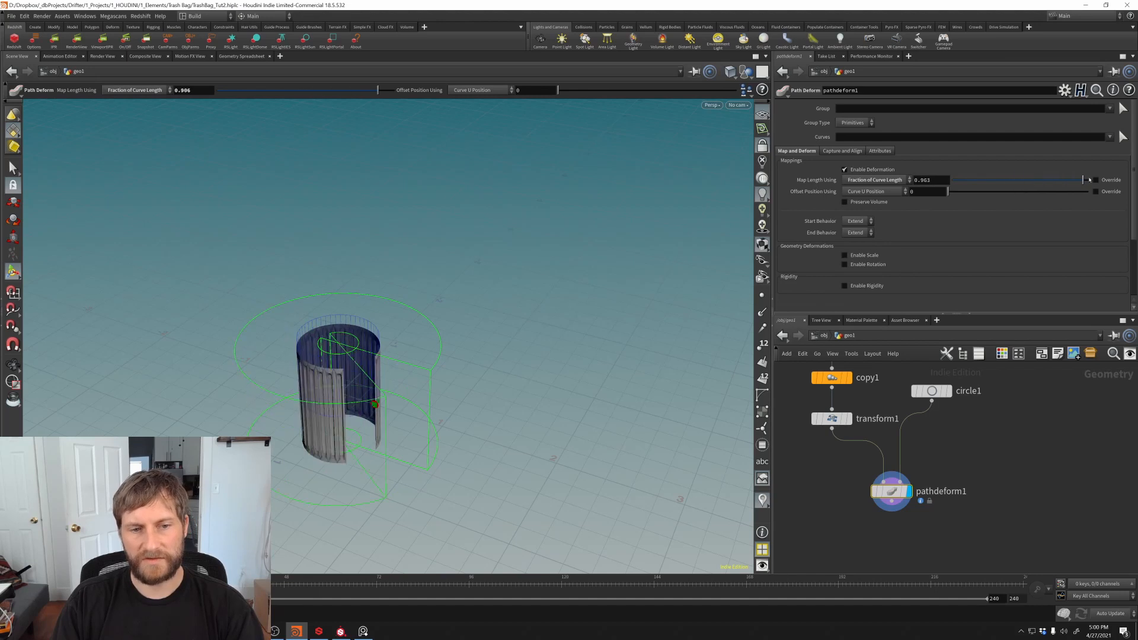
pyautogui.moveTo(337, 438); pyautogui.dragTo(493, 408)
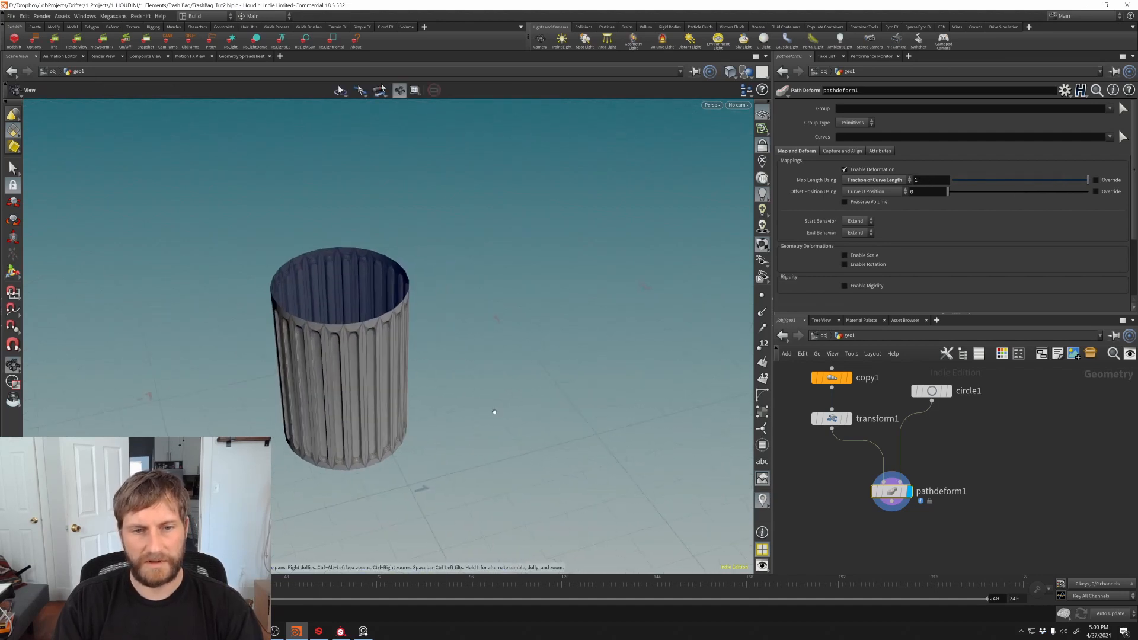
pyautogui.scroll(4, 427, 386)
pyautogui.moveTo(467, 323); pyautogui.dragTo(439, 296)
pyautogui.scroll(2, 462, 344)
pyautogui.press('Return')
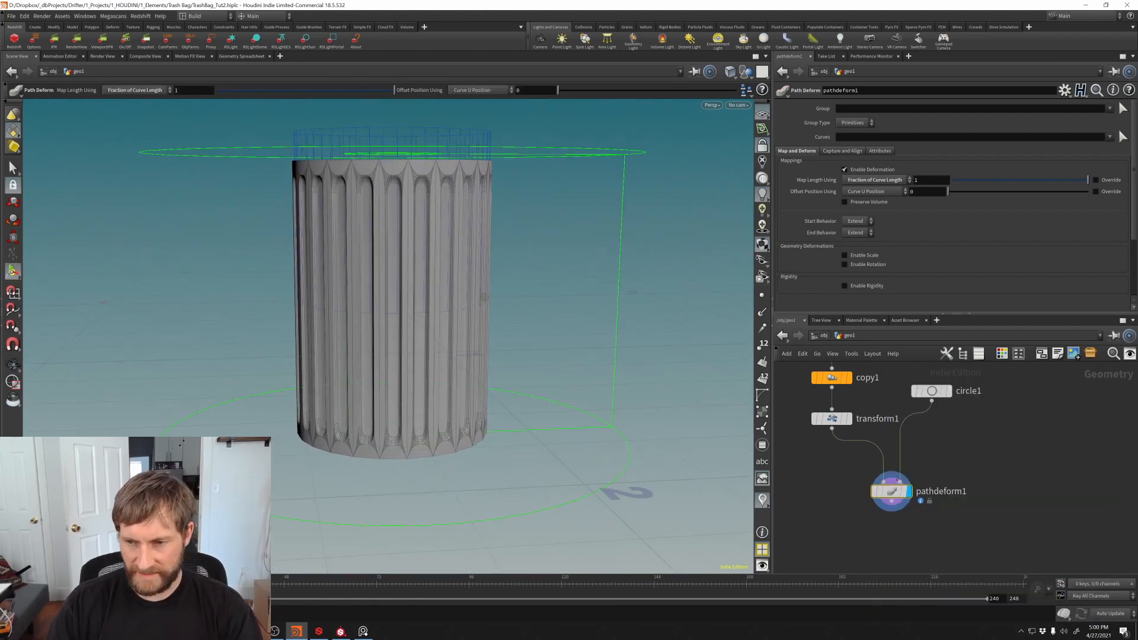
# Step: Add a second Transform node directly below the Path Deform node and display its result
pyautogui.moveTo(898, 531); pyautogui.dragTo(913, 467, button='middle')
pyautogui.click(907, 449)
pyautogui.click(913, 468)
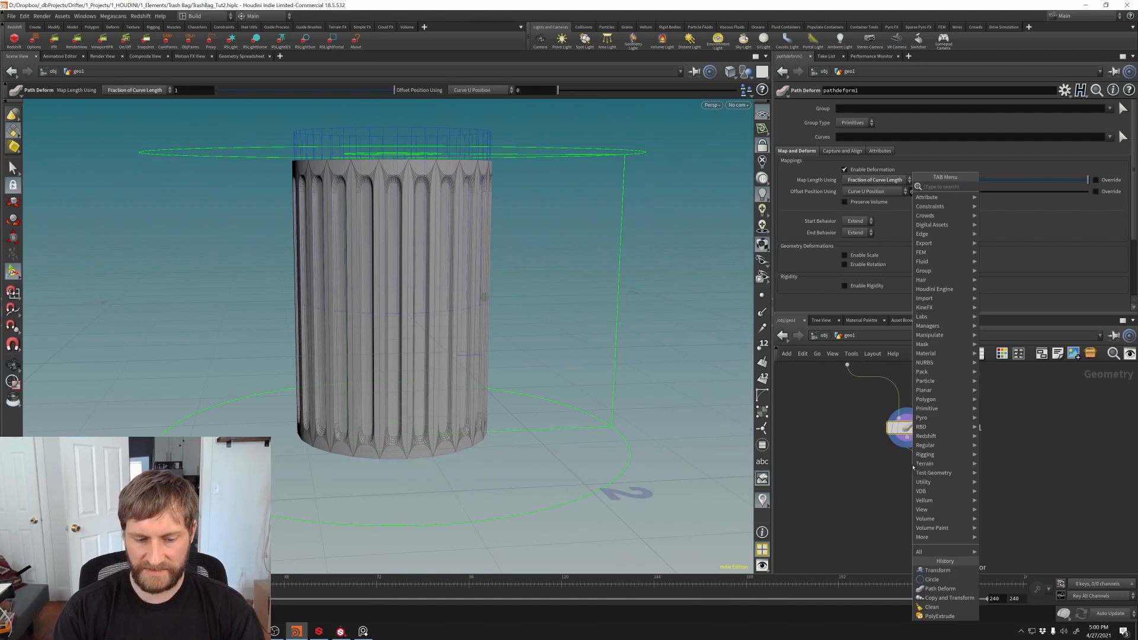
pyautogui.click(1007, 320)
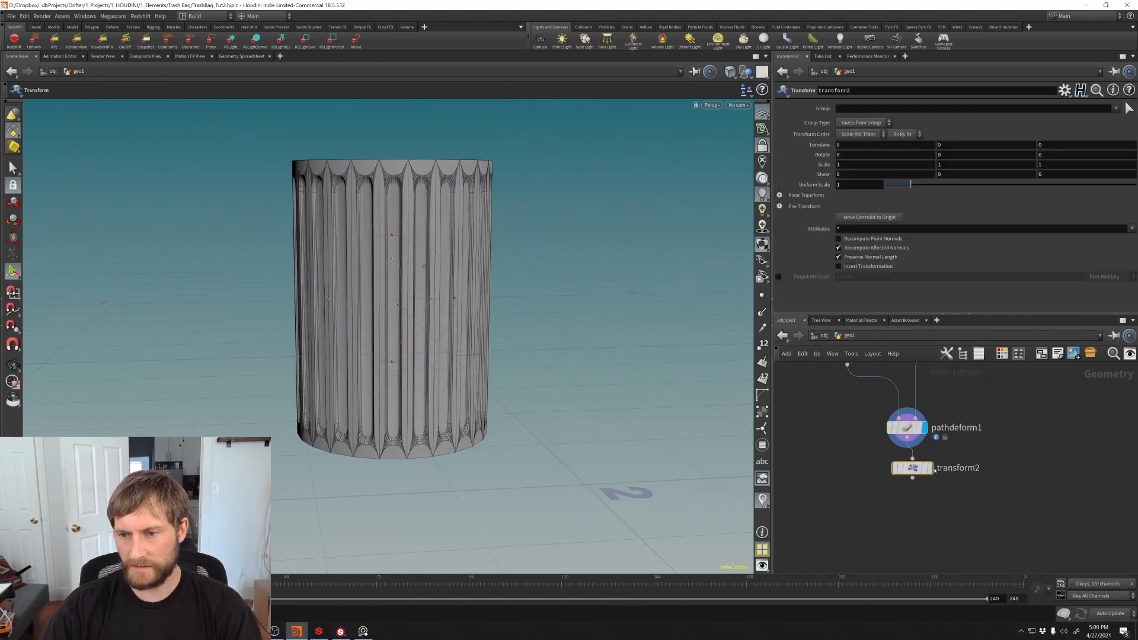
pyautogui.click(934, 470)
pyautogui.keyDown('alt'); pyautogui.moveTo(391, 355); pyautogui.dragTo(383, 316); pyautogui.keyUp('alt')
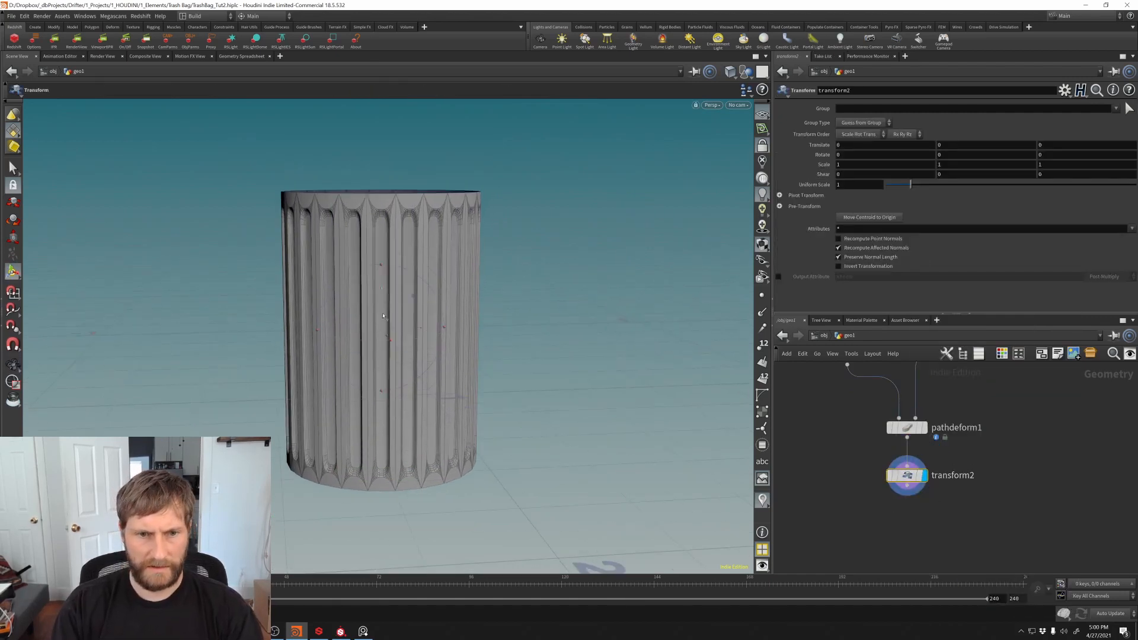
pyautogui.keyDown('alt'); pyautogui.moveTo(402, 355); pyautogui.dragTo(415, 299); pyautogui.keyUp('alt')
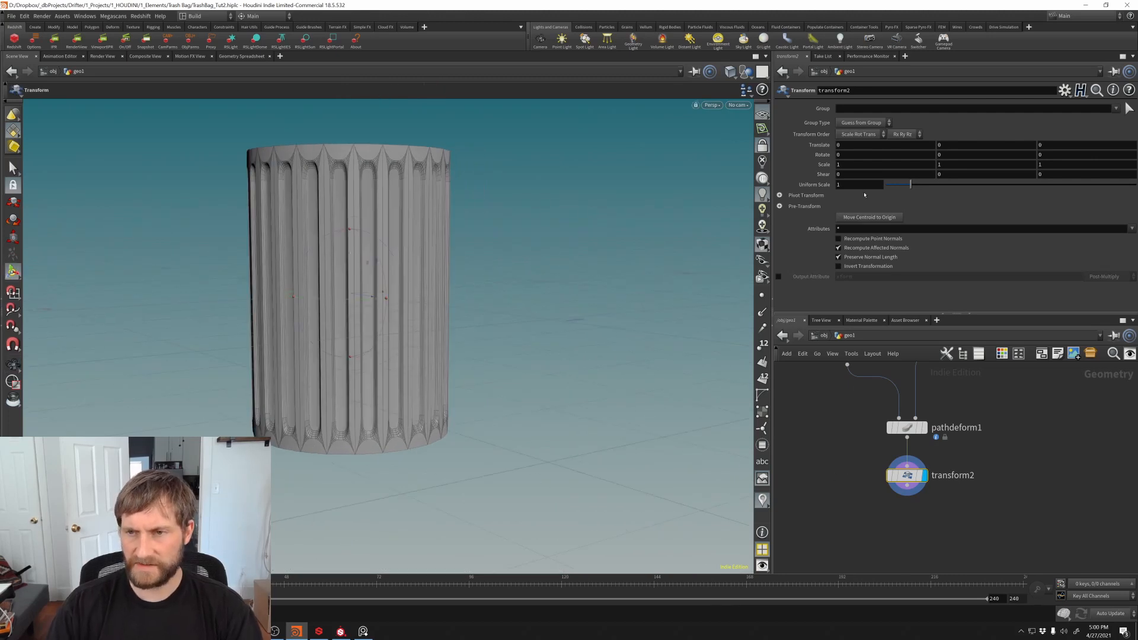
# Step: Enter the expression bbox(0, D_YSIZE) for the second Transform node's Y translation
pyautogui.click(973, 146)
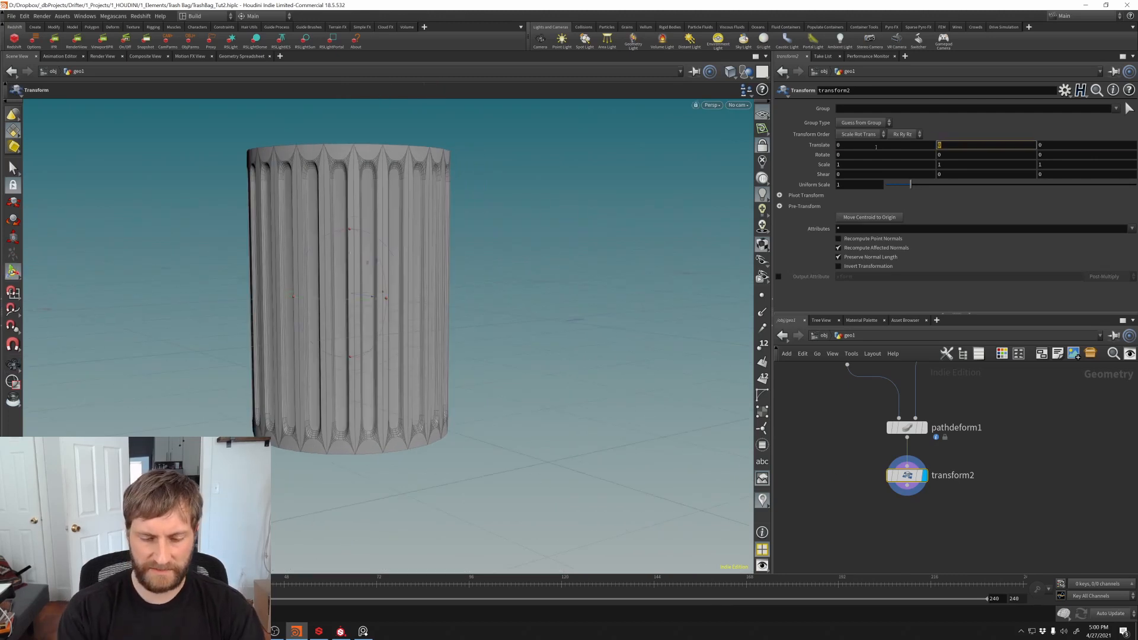
pyautogui.click(876, 147)
pyautogui.write('bbox(0,')
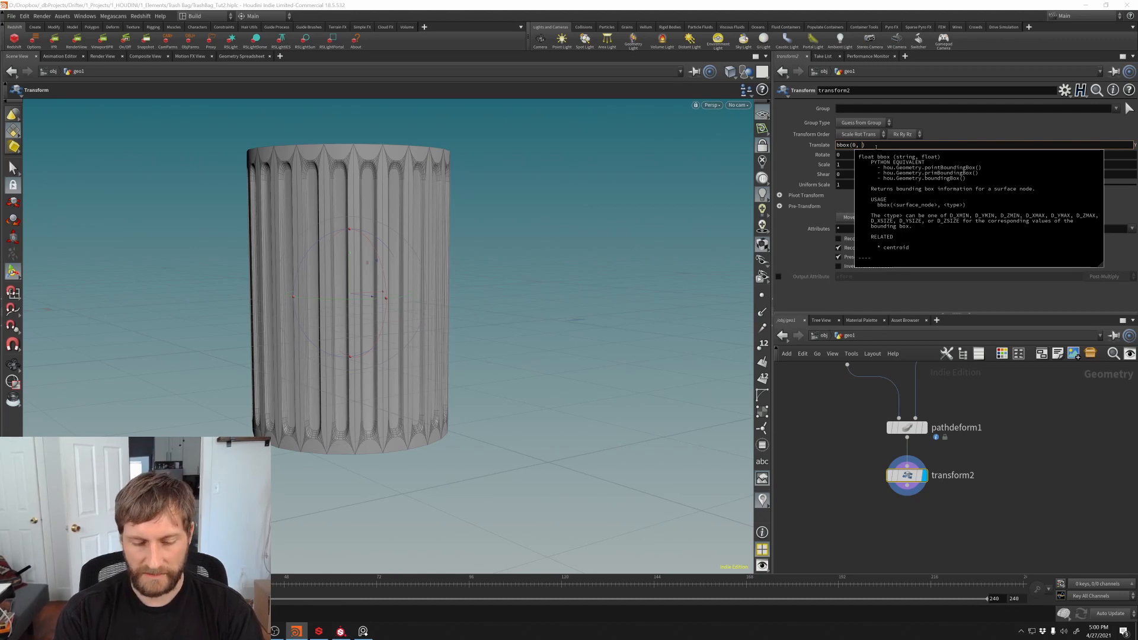
pyautogui.write('D_YSIZE')
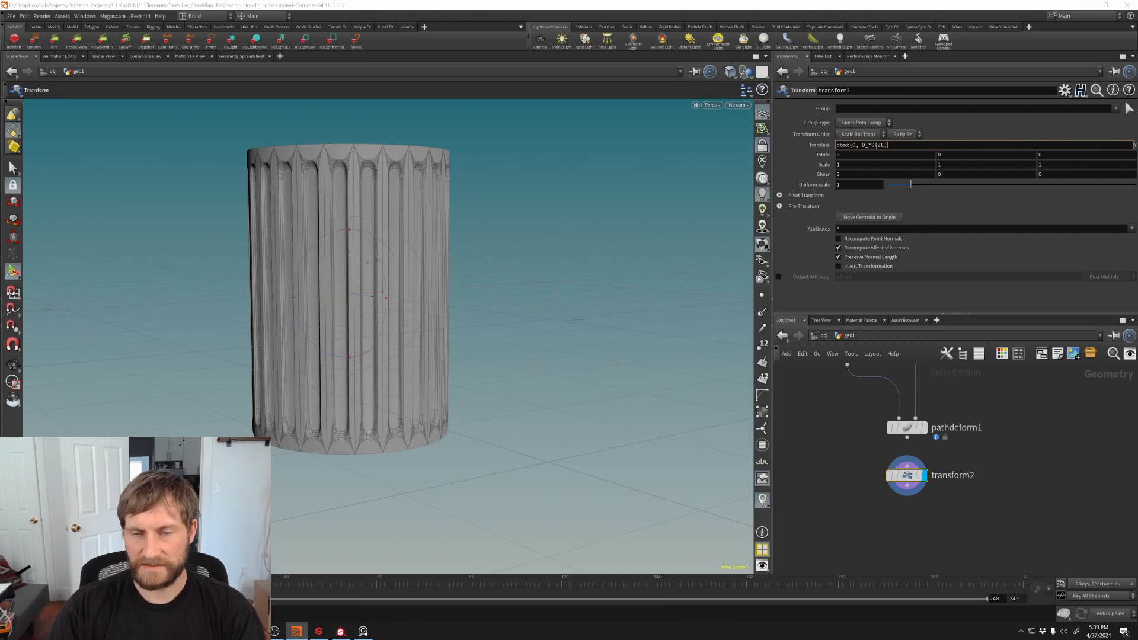
pyautogui.press('Return')
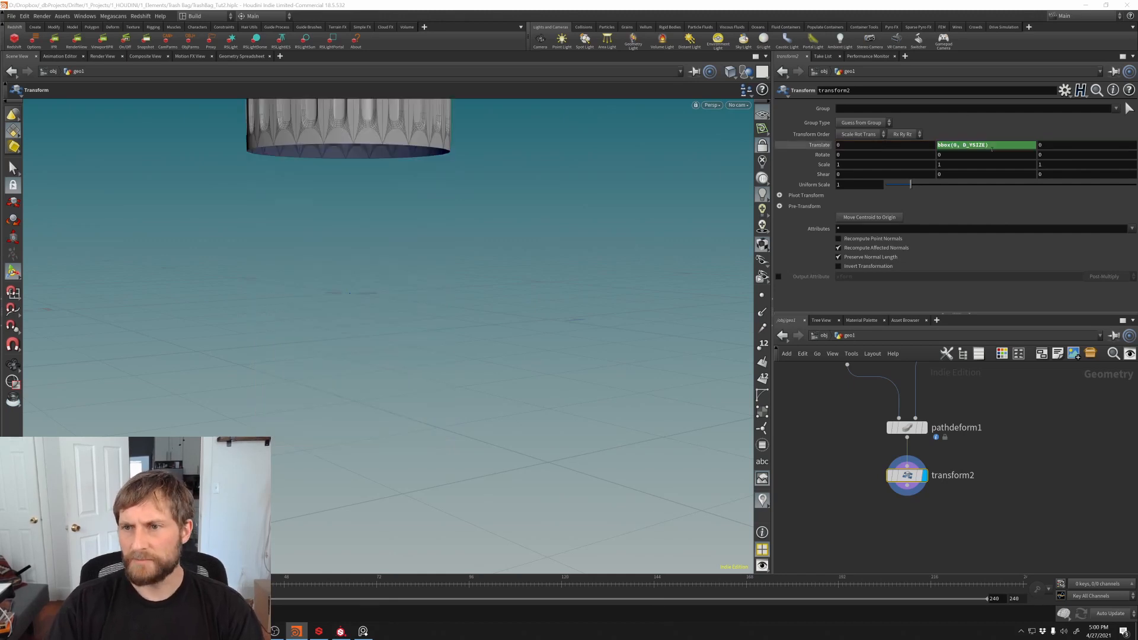
# Step: Halve the Y translation by extending its expression to bbox(0, D_YSIZE)/2 and inspect the can's base against the grid
pyautogui.click(993, 148)
pyautogui.write('/2')
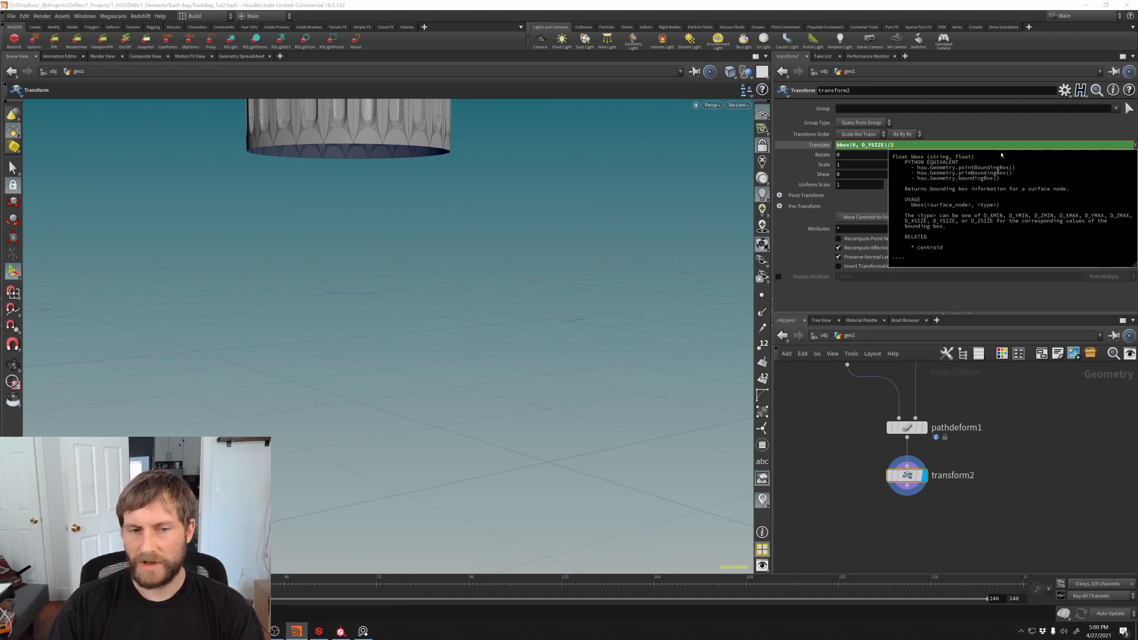
pyautogui.press('Return')
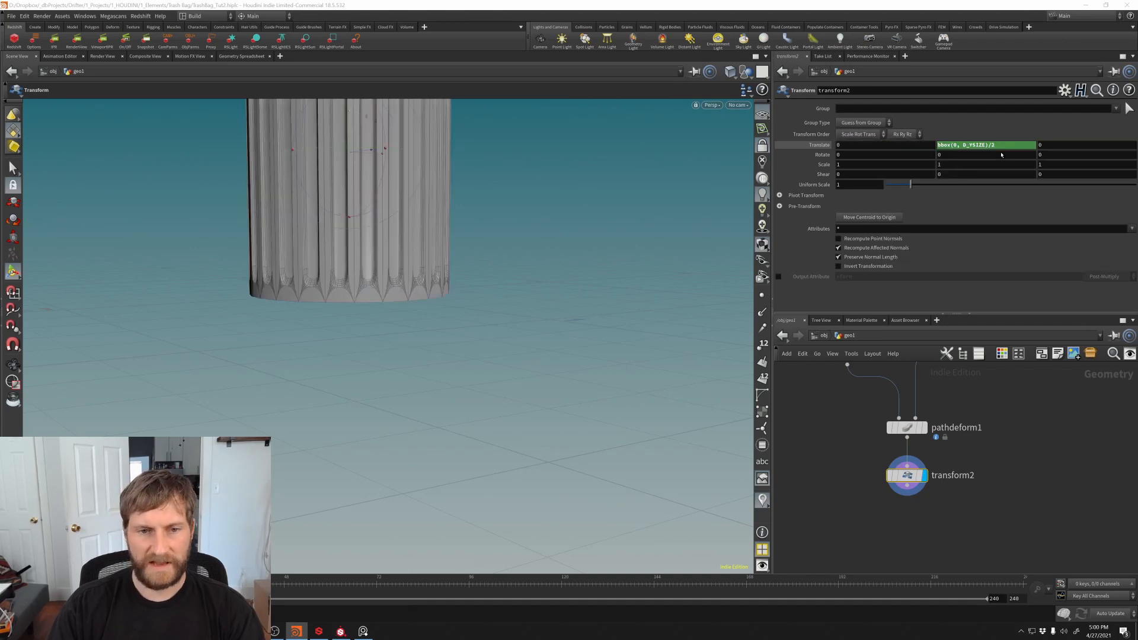
pyautogui.keyDown('alt'); pyautogui.moveTo(444, 185); pyautogui.dragTo(419, 361, button='middle'); pyautogui.keyUp('alt')
pyautogui.keyDown('alt'); pyautogui.moveTo(419, 361); pyautogui.dragTo(363, 387); pyautogui.keyUp('alt')
pyautogui.press('Return')
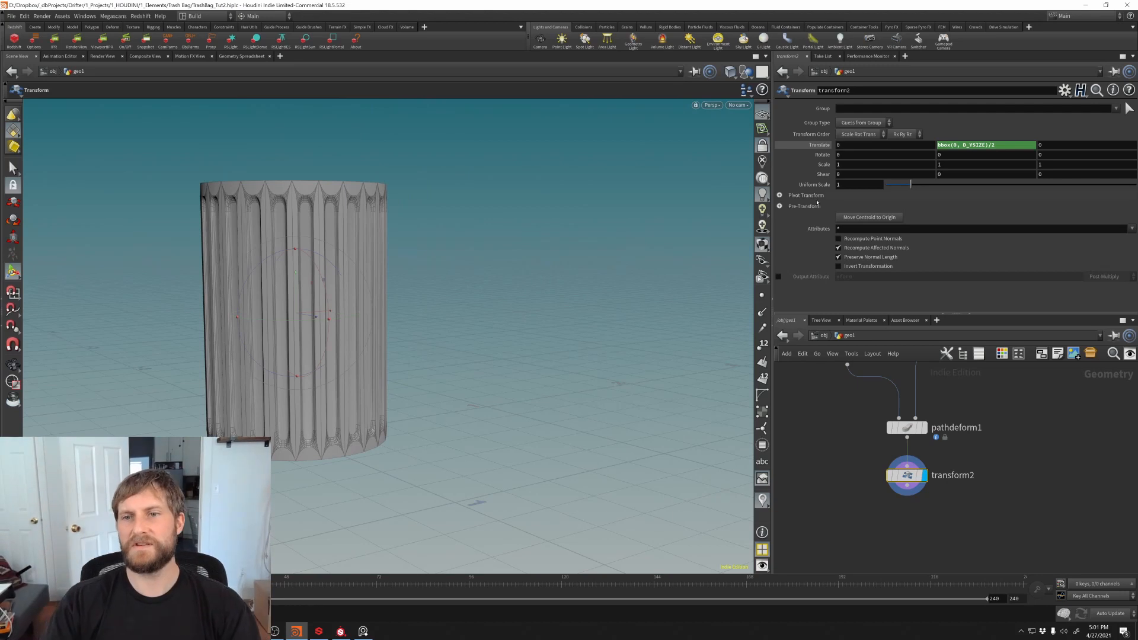
# Step: Show the Y translation's evaluated value and compare the Path Deform result with the second Transform's result in the viewport
pyautogui.click(819, 144)
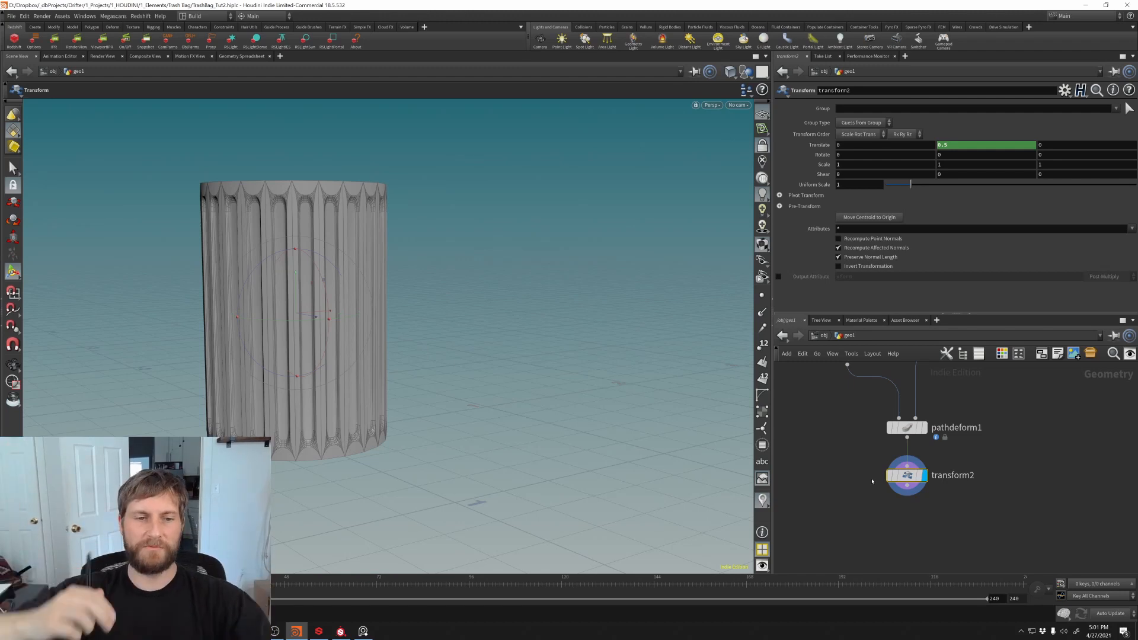
pyautogui.moveTo(915, 425)
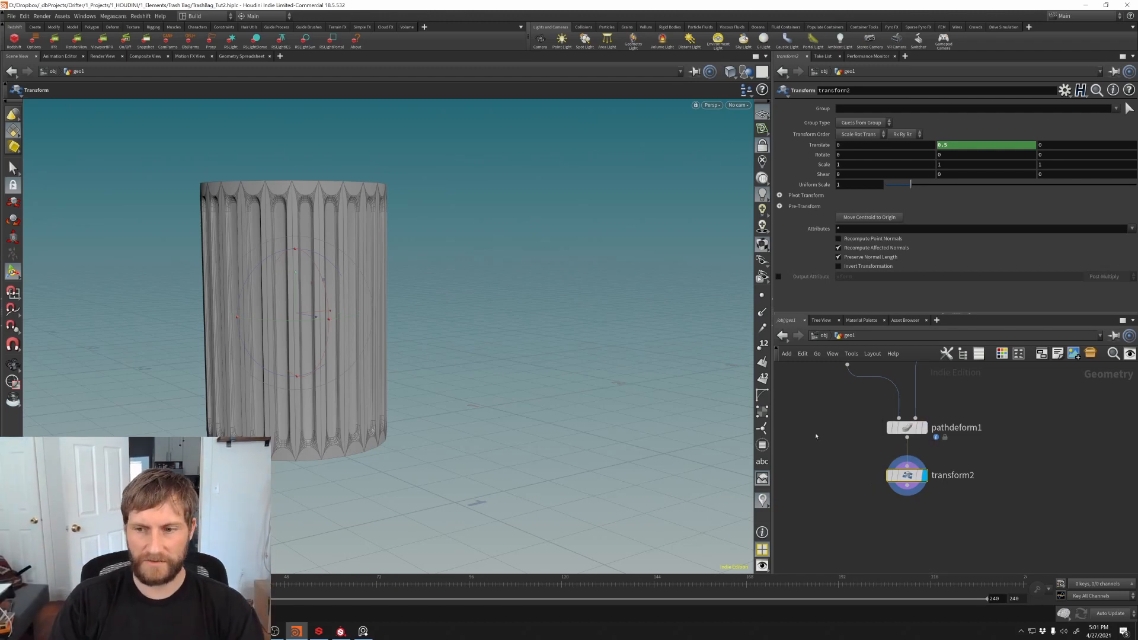
pyautogui.click(925, 427)
pyautogui.keyDown('alt'); pyautogui.moveTo(317, 409); pyautogui.dragTo(356, 352, button='middle'); pyautogui.keyUp('alt')
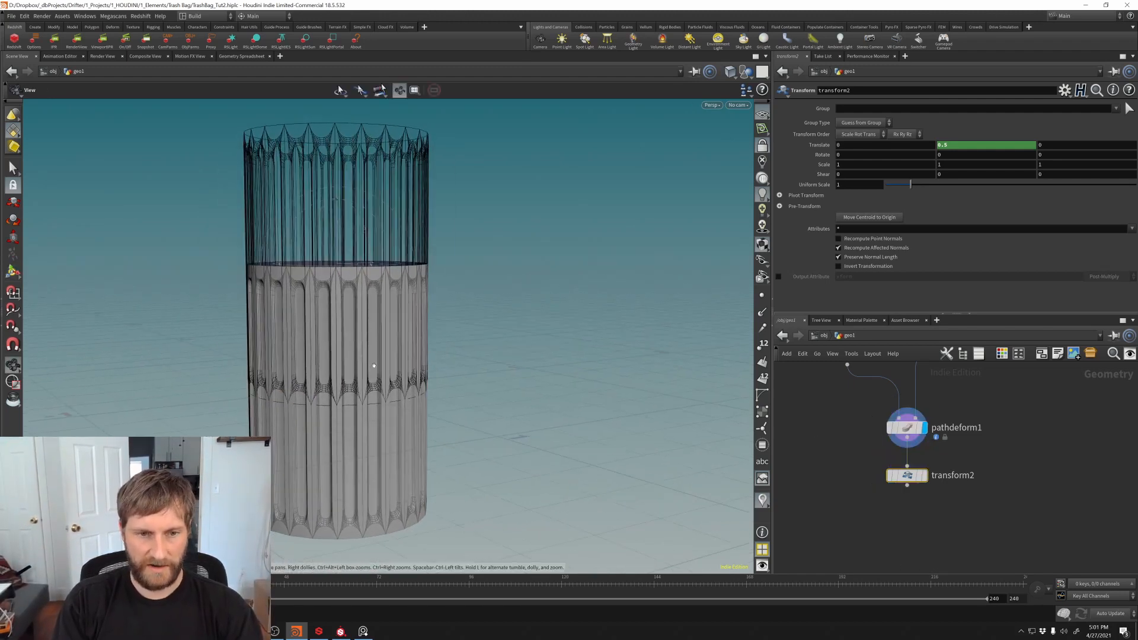
pyautogui.press('Return')
pyautogui.click(926, 477)
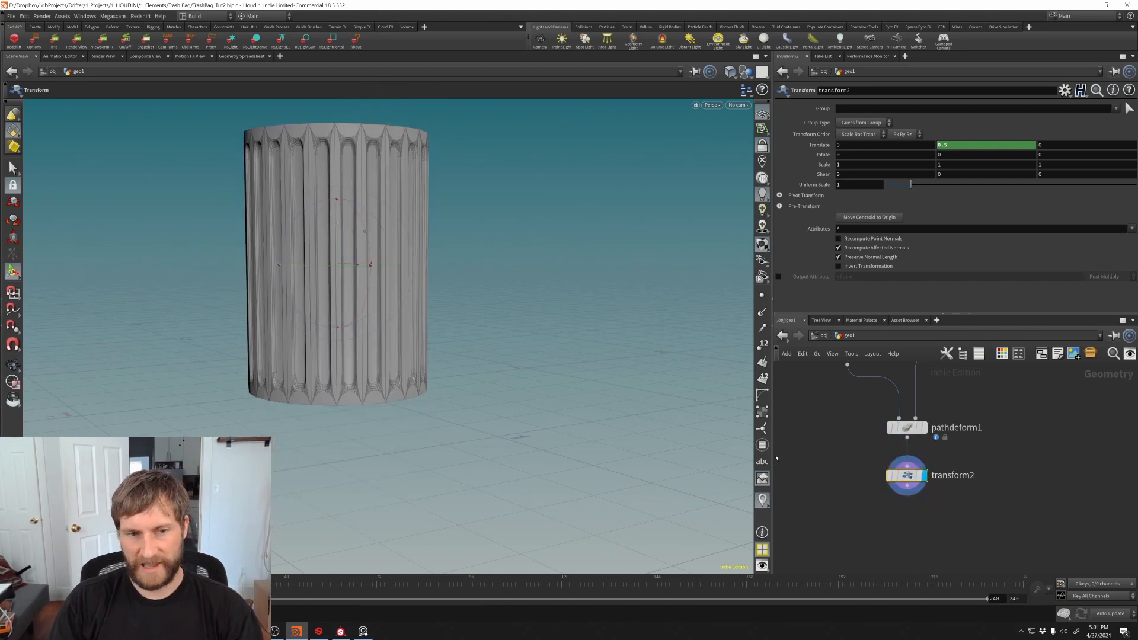
# Step: Examine the ribbed can from several angles, then check the metal trash can reference photo for its side profile and base
pyautogui.moveTo(844, 507); pyautogui.dragTo(879, 503, button='middle')
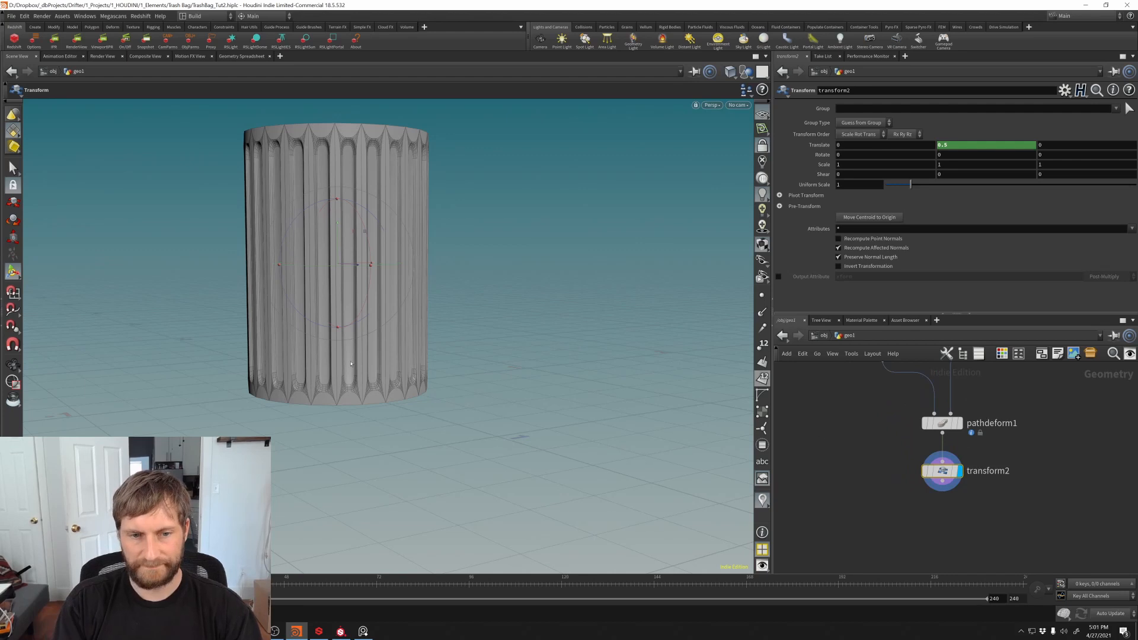
pyautogui.keyDown('alt'); pyautogui.moveTo(391, 339); pyautogui.dragTo(387, 414, button='middle'); pyautogui.keyUp('alt')
pyautogui.keyDown('alt'); pyautogui.moveTo(387, 414); pyautogui.dragTo(379, 465); pyautogui.keyUp('alt')
pyautogui.keyDown('alt'); pyautogui.moveTo(379, 465); pyautogui.dragTo(351, 492, button='middle'); pyautogui.keyUp('alt')
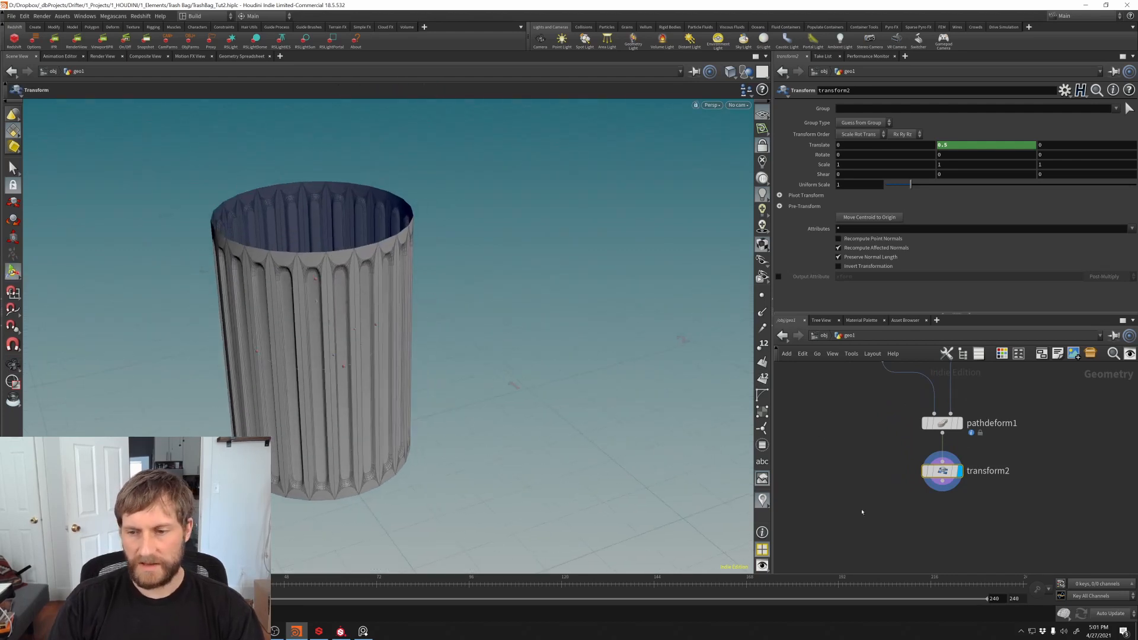
pyautogui.moveTo(893, 503); pyautogui.dragTo(886, 484, button='middle')
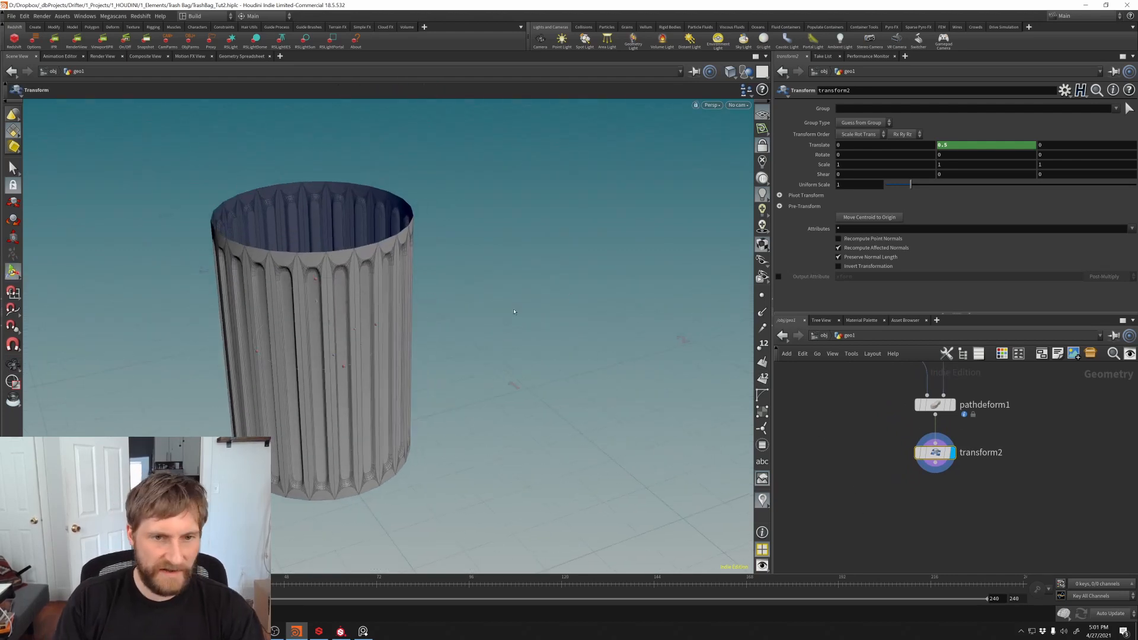
pyautogui.keyDown('alt'); pyautogui.moveTo(363, 302); pyautogui.dragTo(390, 334, button='middle'); pyautogui.keyUp('alt')
pyautogui.keyDown('alt'); pyautogui.moveTo(390, 335); pyautogui.dragTo(322, 295, button='right'); pyautogui.keyUp('alt')
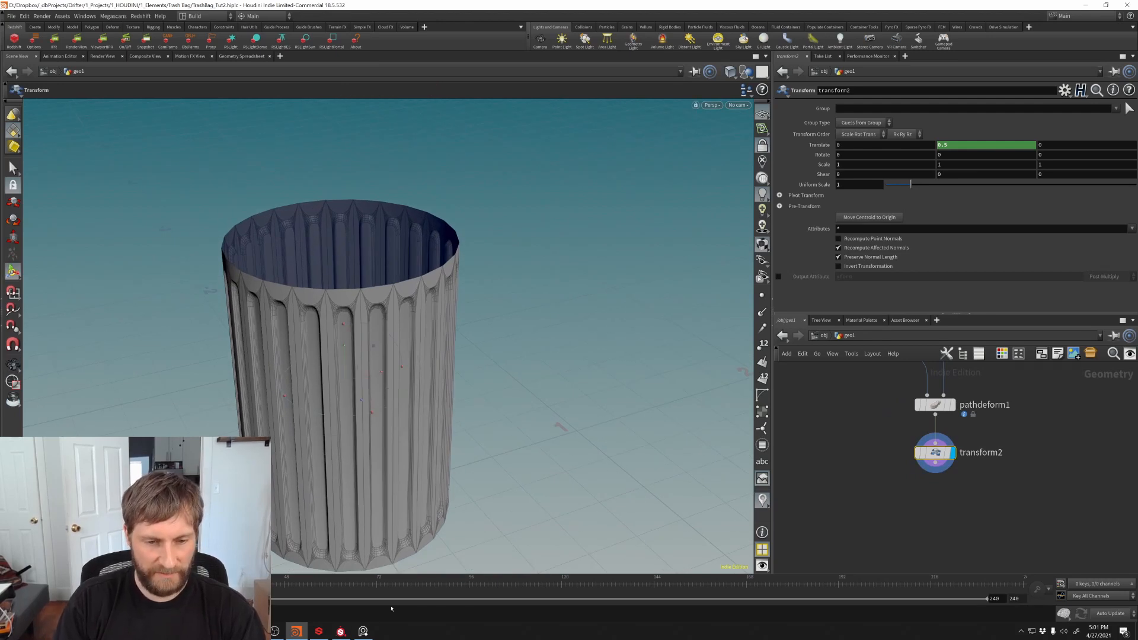
pyautogui.click(363, 631)
pyautogui.scroll(4, 262, 334)
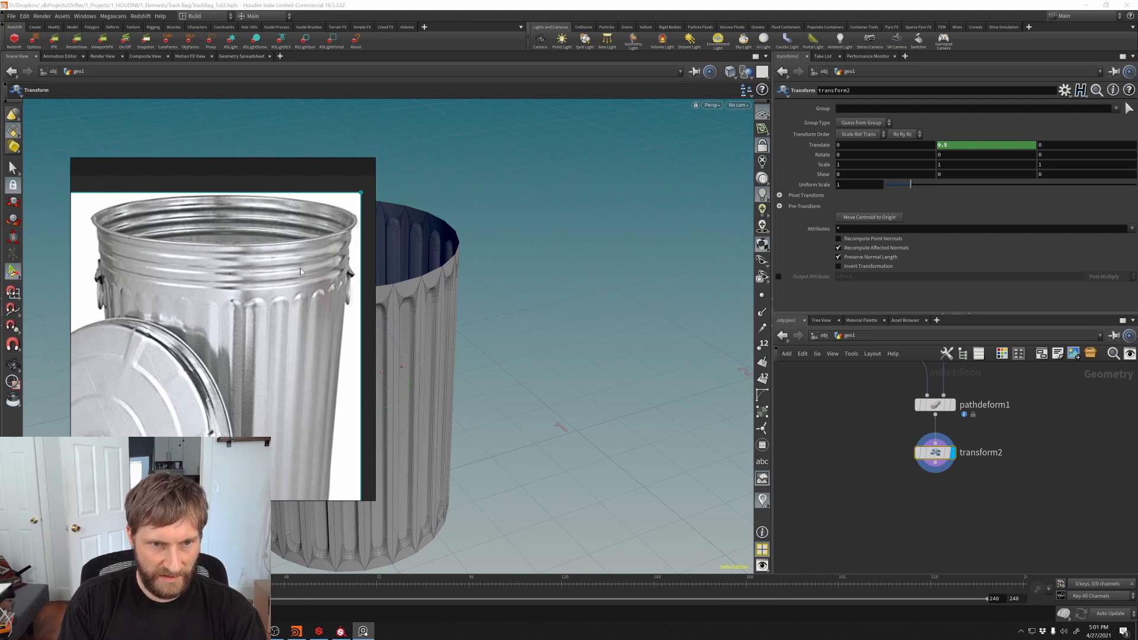
pyautogui.moveTo(270, 381); pyautogui.dragTo(256, 210, button='middle')
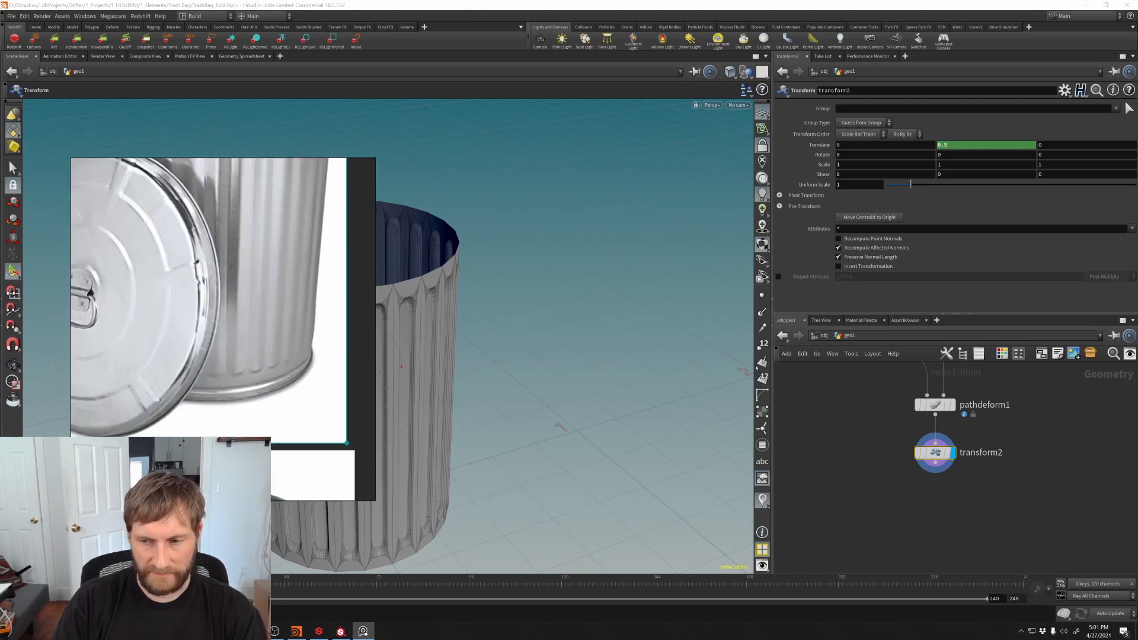
pyautogui.click(934, 487)
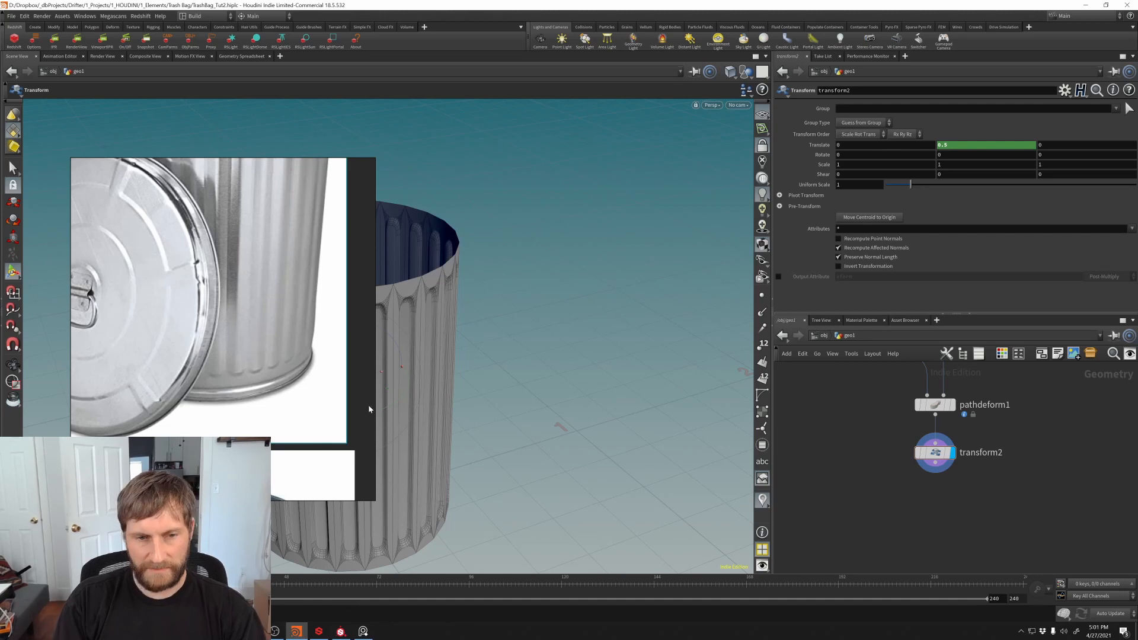
pyautogui.click(363, 631)
pyautogui.click(363, 631)
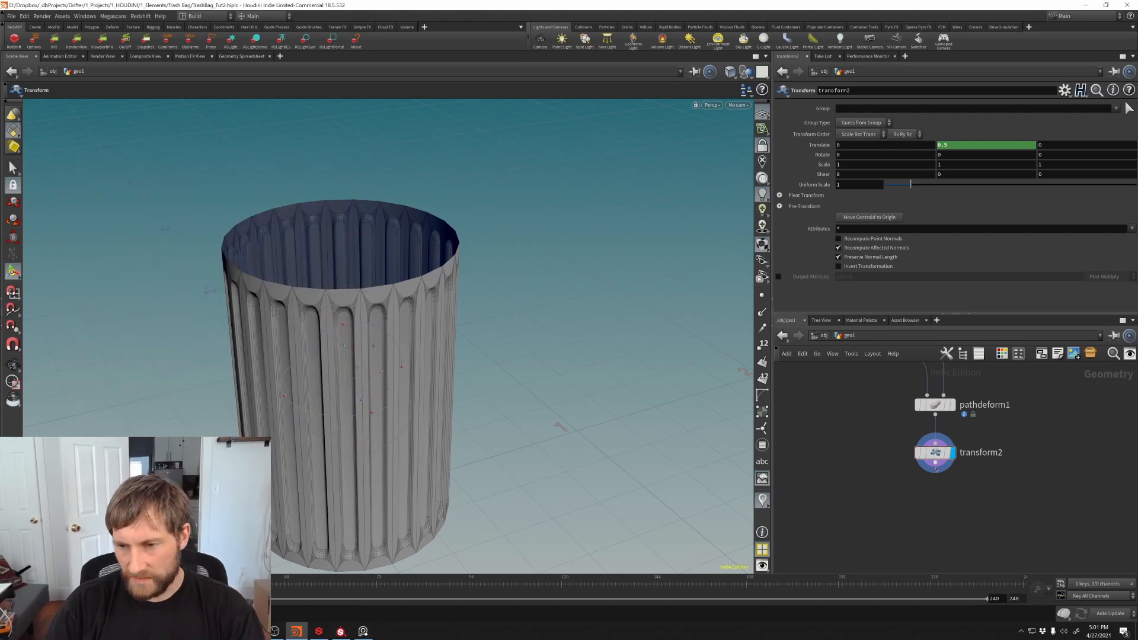
# Step: Add a Bend node directly below the second Transform node and display its result
pyautogui.press('Tab')
pyautogui.write('bend')
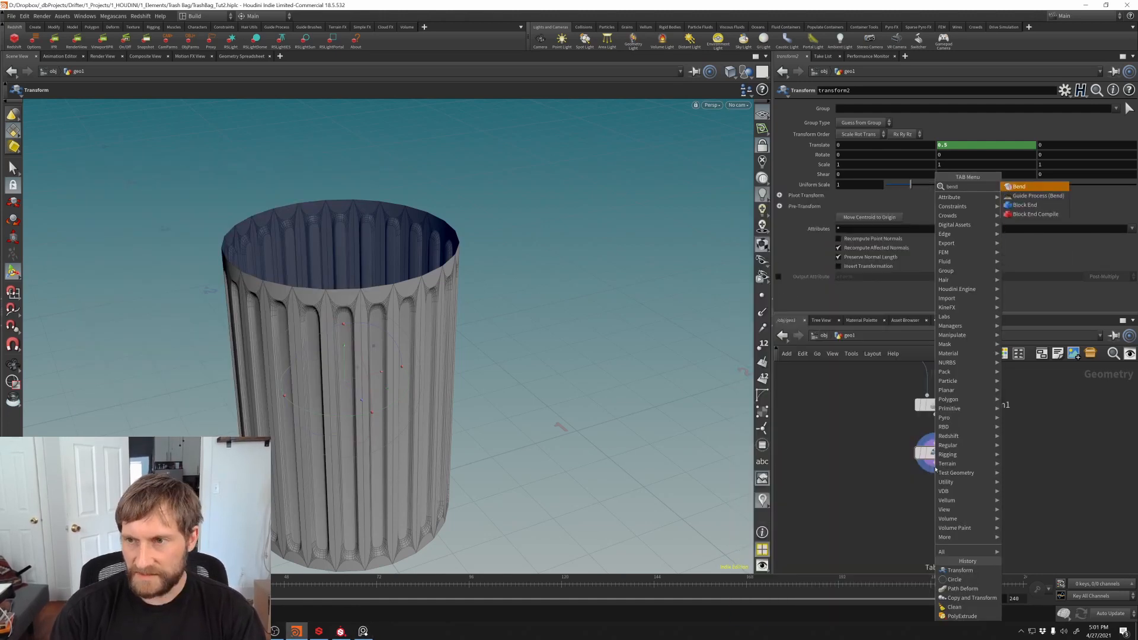
pyautogui.press('Return')
pyautogui.click(935, 490)
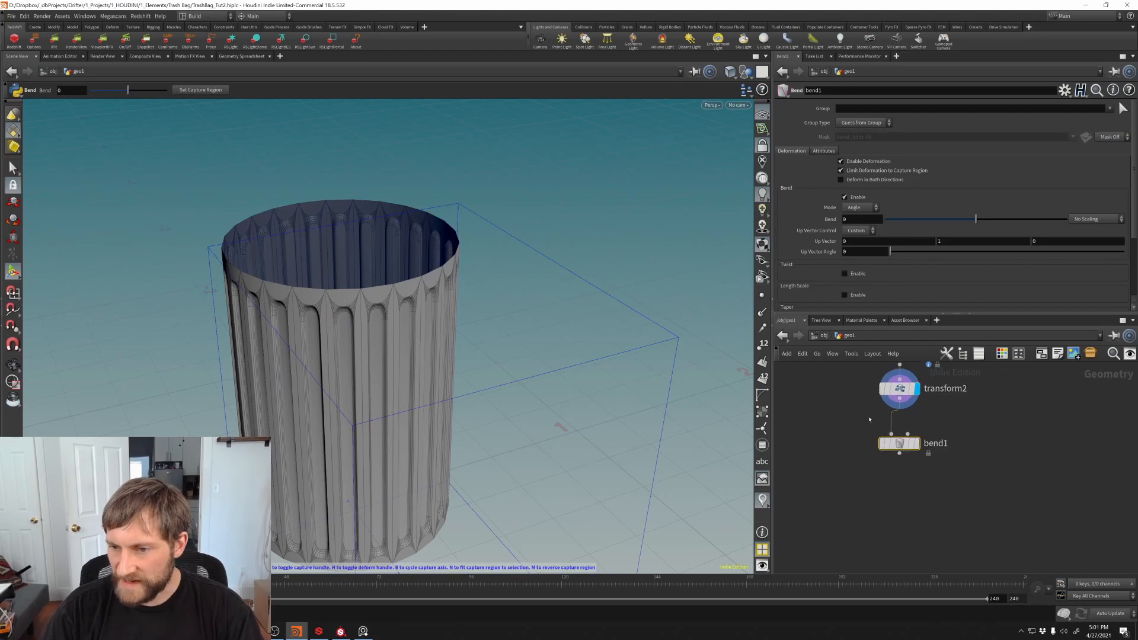
pyautogui.moveTo(839, 436); pyautogui.dragTo(935, 476)
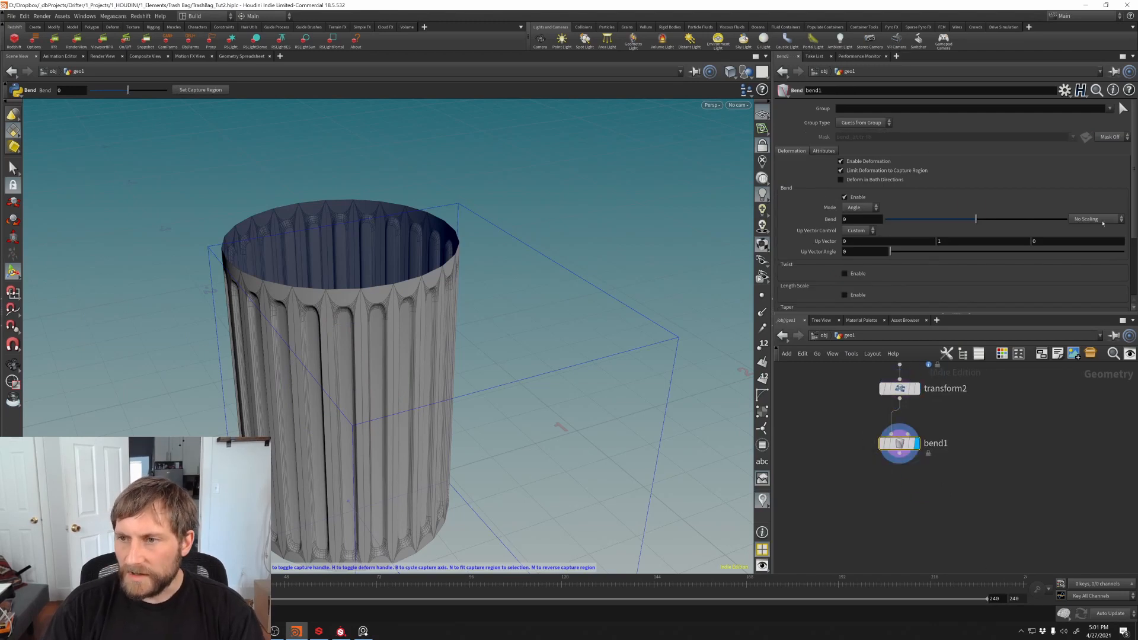
# Step: Set the Bend node's capture direction to 0, 1, 0 so the capture region runs up the can
pyautogui.scroll(-3, 1131, 218)
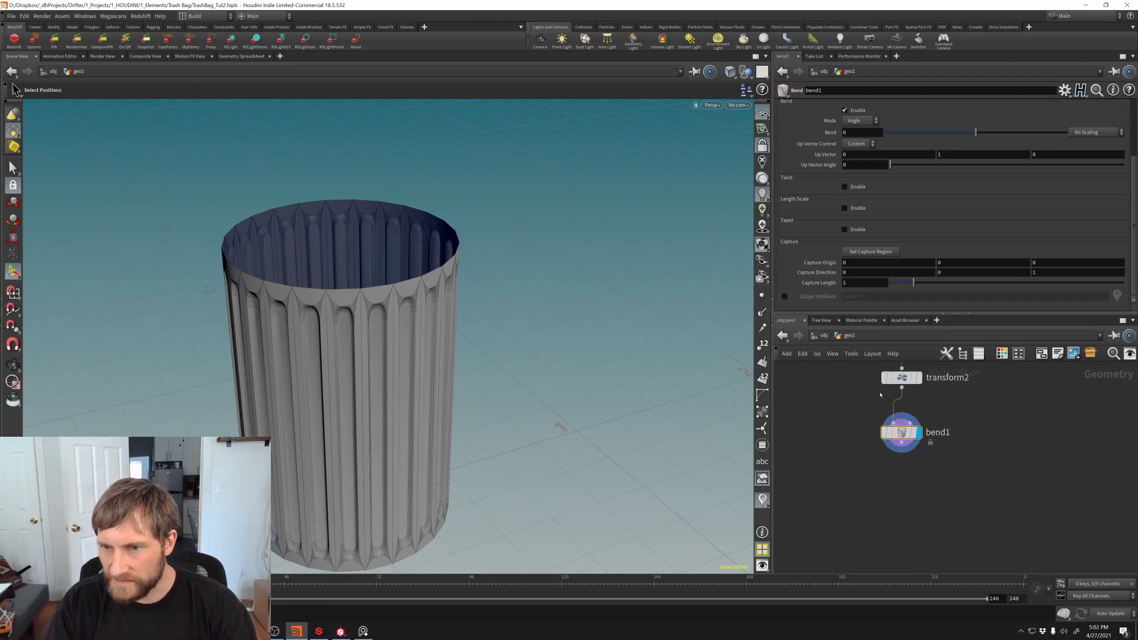
pyautogui.moveTo(845, 421); pyautogui.dragTo(932, 459)
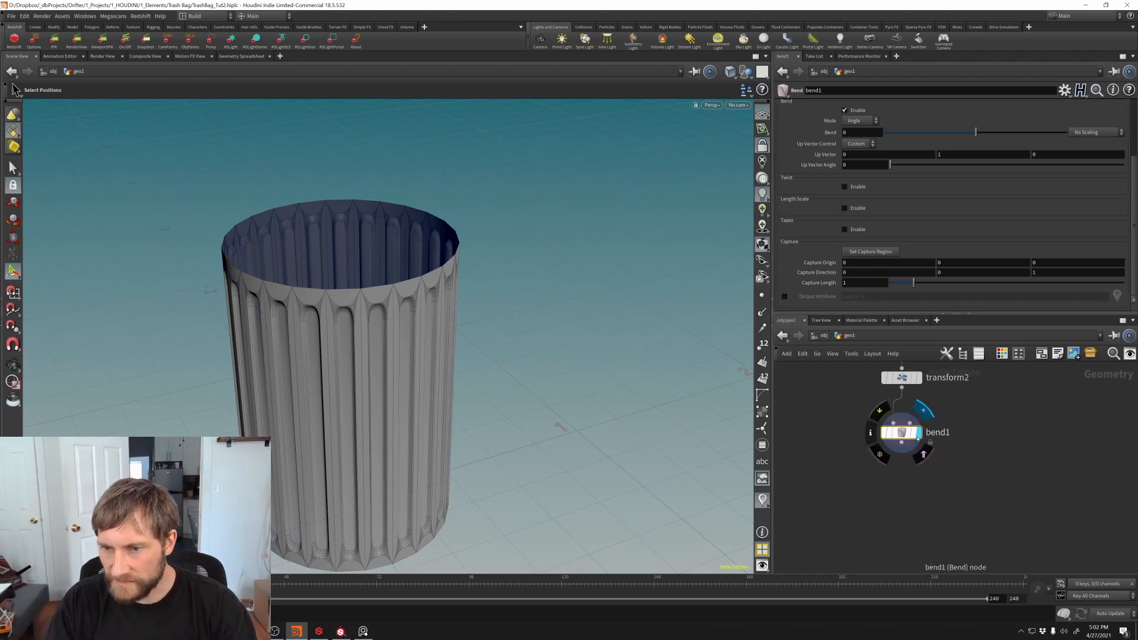
pyautogui.doubleClick(949, 272)
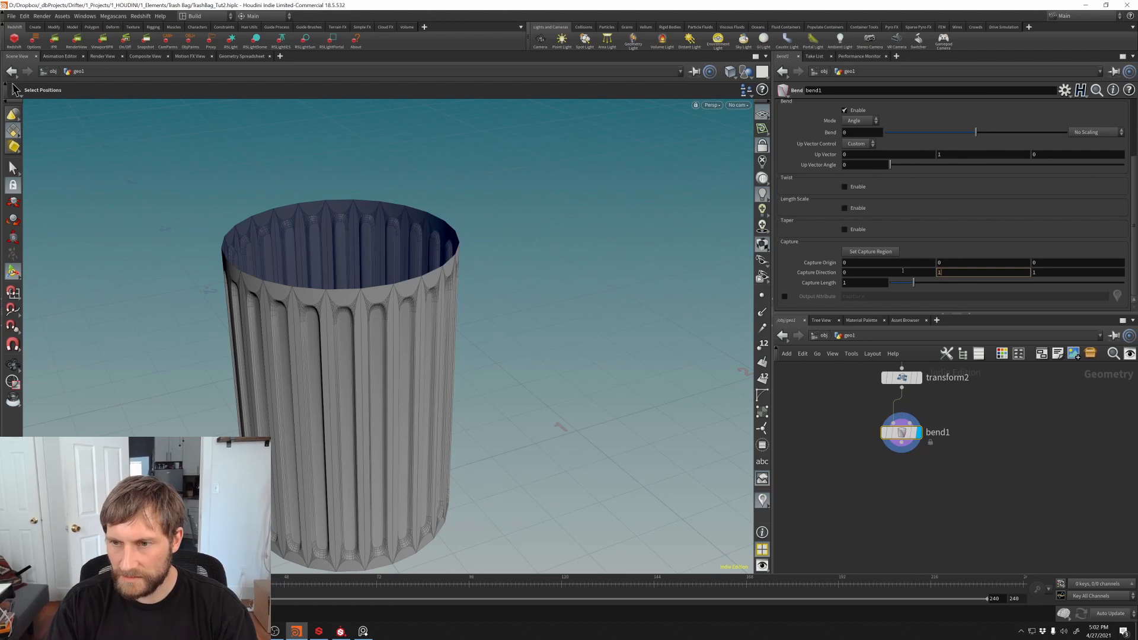
pyautogui.press('Tab')
pyautogui.write('0')
pyautogui.press('Return')
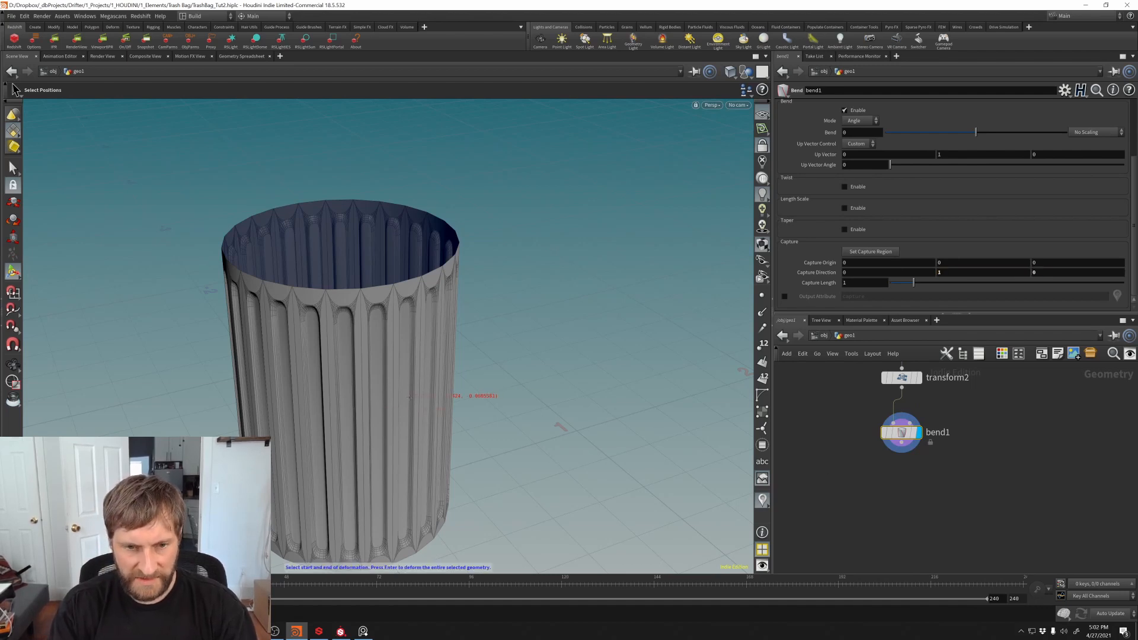
pyautogui.press('Return')
pyautogui.press('Escape')
pyautogui.scroll(-5, 409, 400)
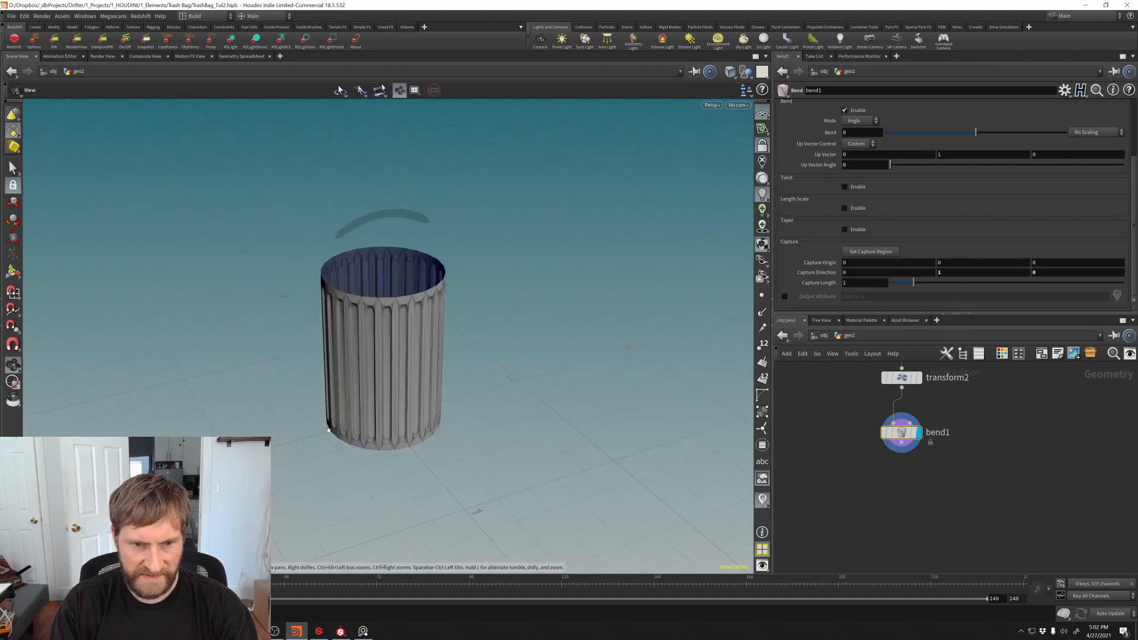
# Step: Insert a Fuse node between the Path Deform node and the second Transform node
pyautogui.press('Return')
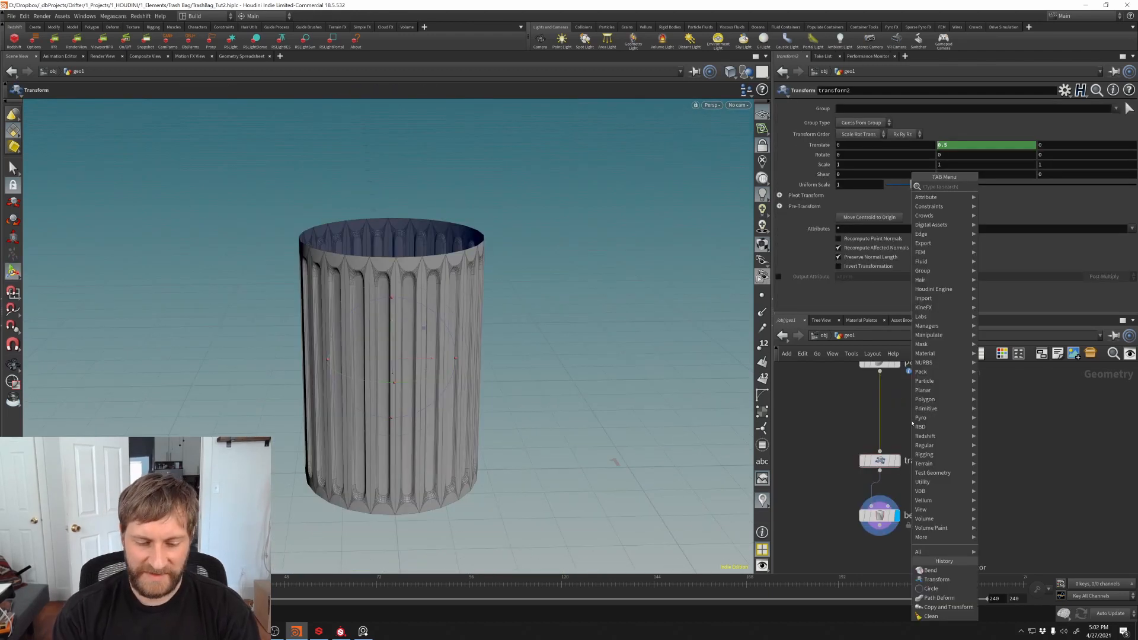
pyautogui.write('fuse')
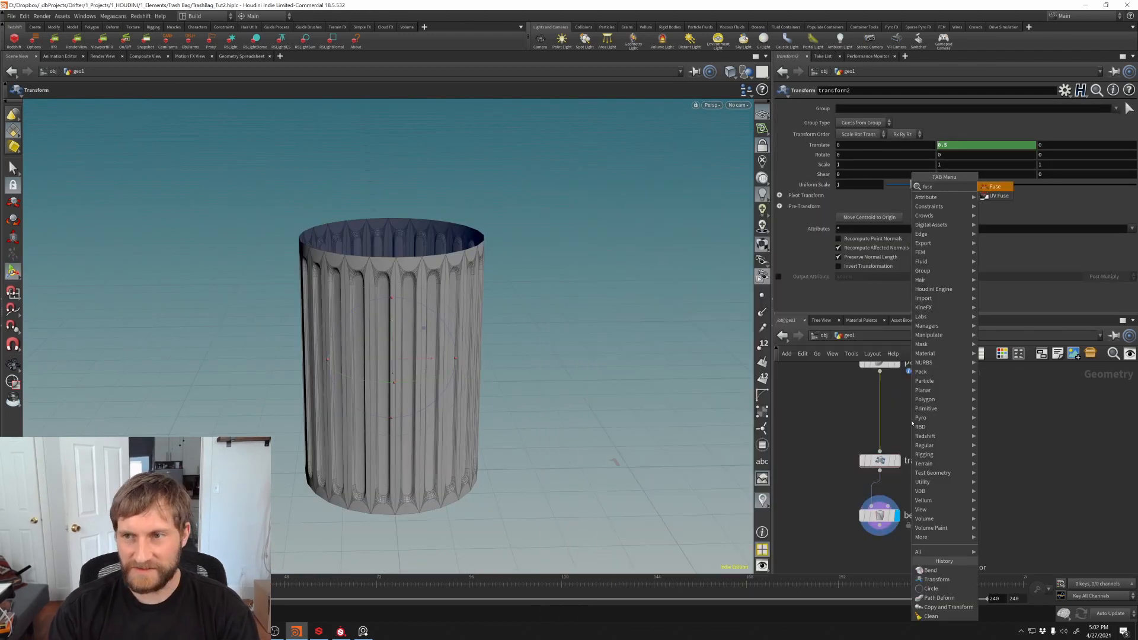
pyautogui.press('Return')
pyautogui.click(890, 407)
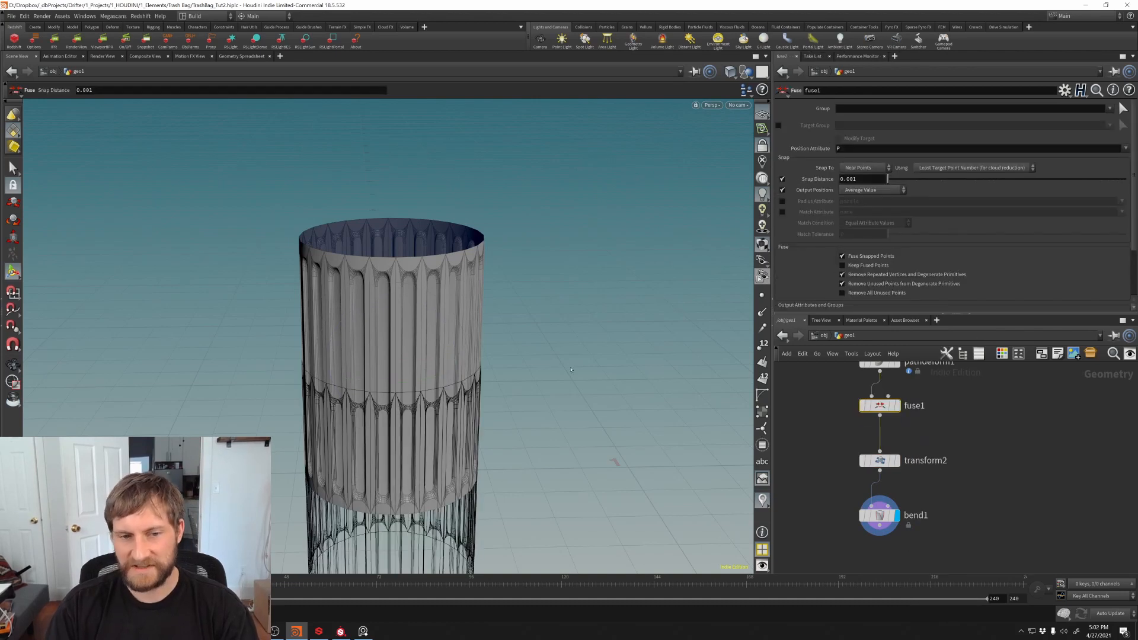
# Step: Compare the displayed results of the Fuse and Bend nodes, inspecting the can's rim and ribs up close
pyautogui.scroll(4, 487, 320)
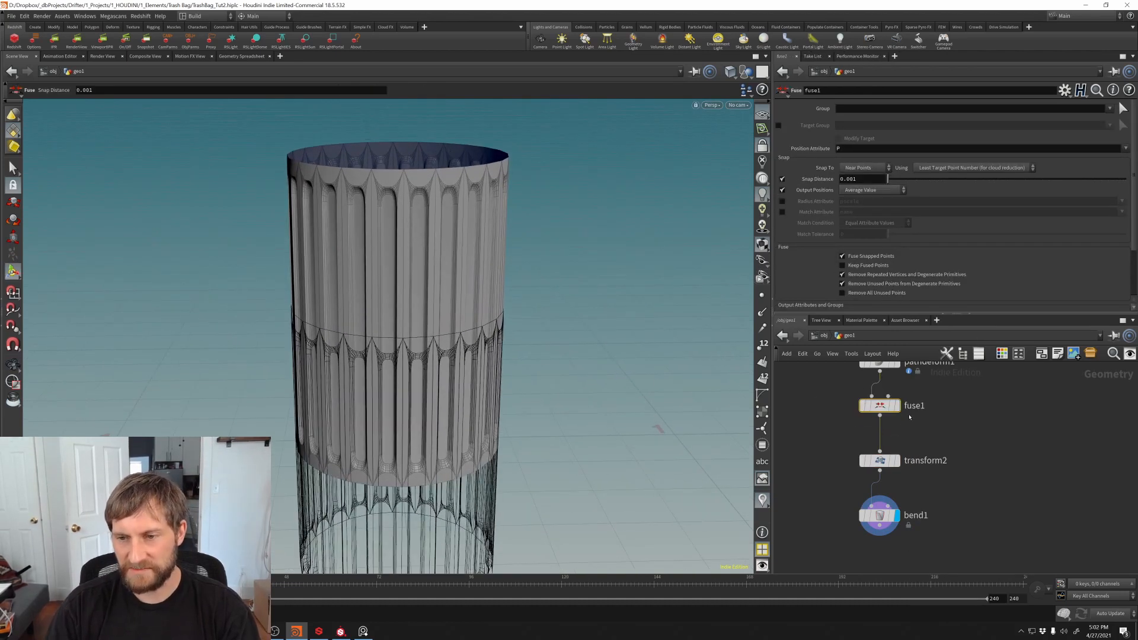
pyautogui.click(897, 406)
pyautogui.scroll(5, 407, 395)
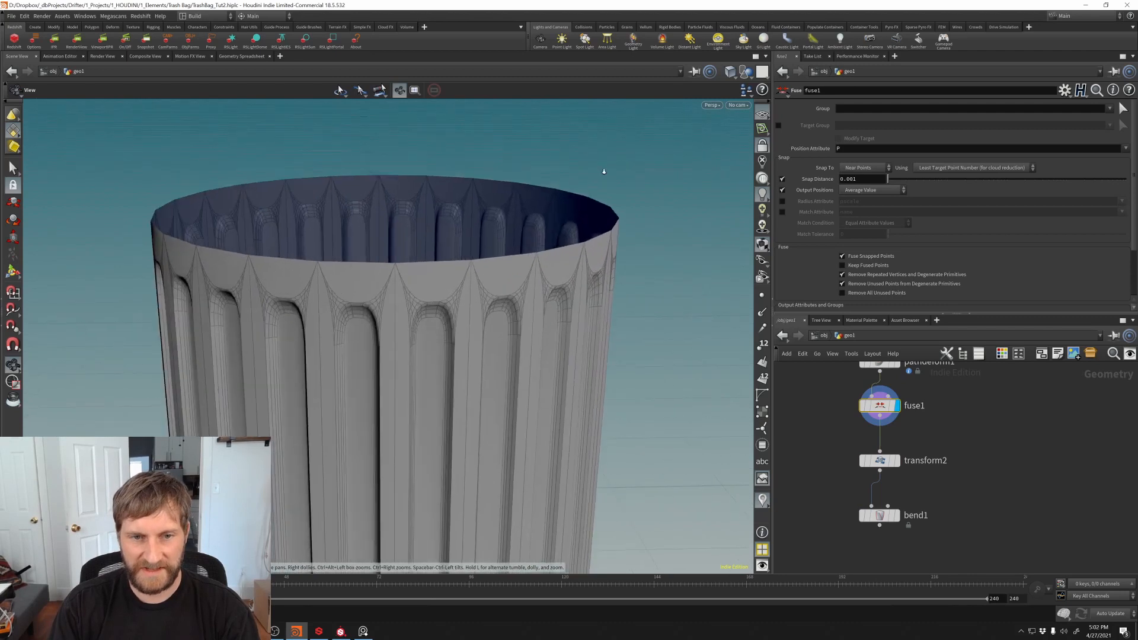
pyautogui.press('Return')
pyautogui.click(897, 516)
pyautogui.scroll(-3, 419, 255)
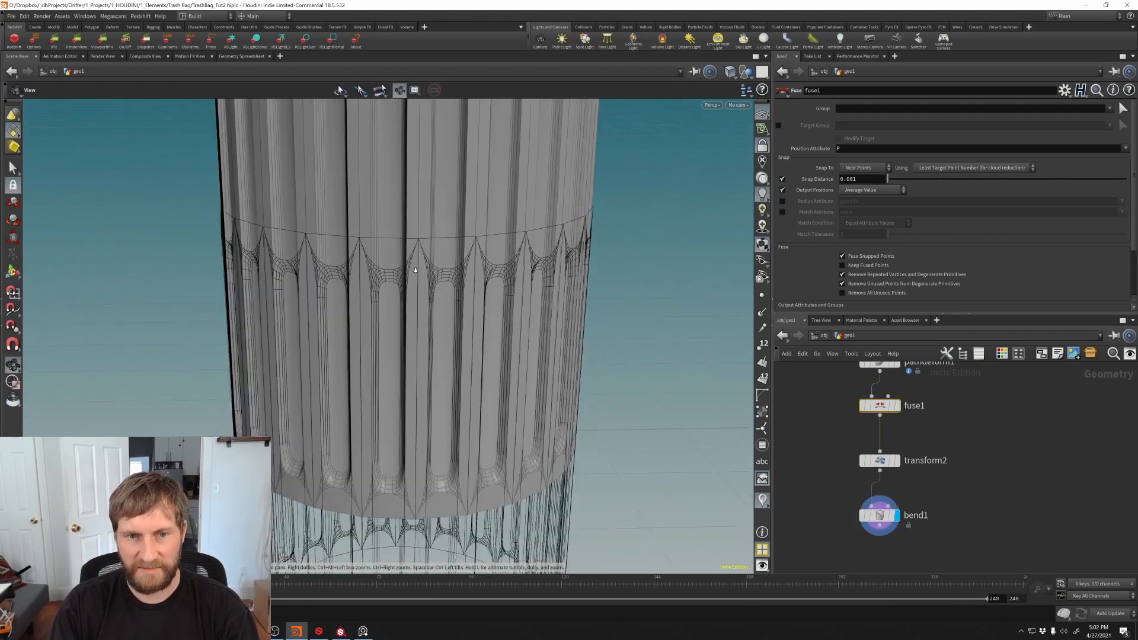
pyautogui.keyDown('alt'); pyautogui.moveTo(417, 255); pyautogui.dragTo(413, 454, button='middle'); pyautogui.keyUp('alt')
pyautogui.moveTo(494, 273); pyautogui.dragTo(462, 323)
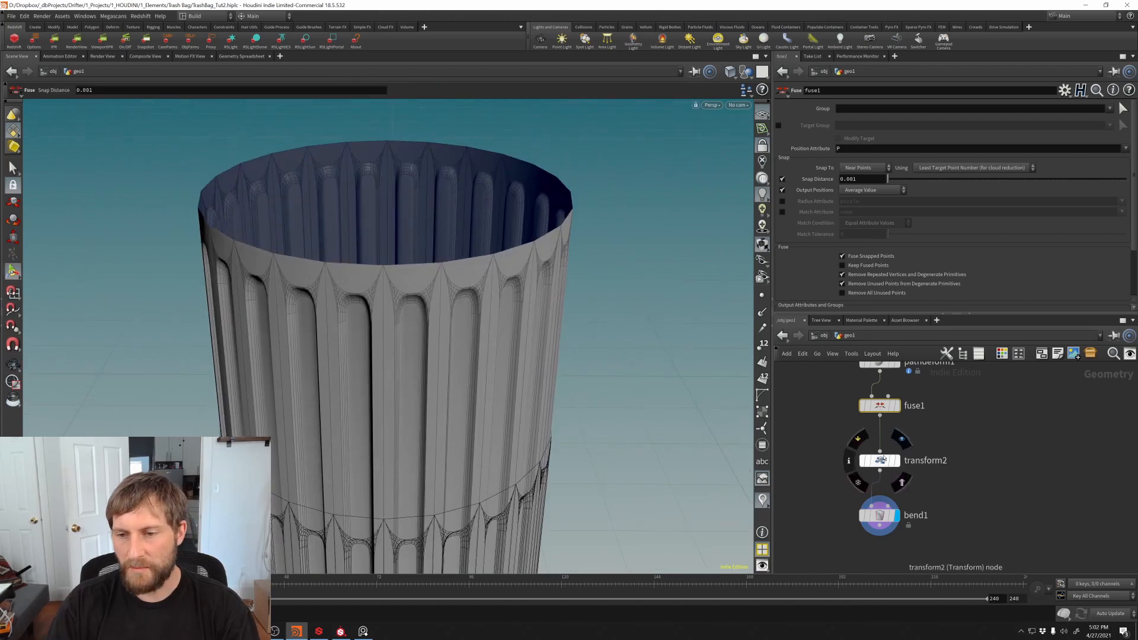
# Step: Enable the Bend node's taper, set it to 1.15, and close up the spacing between the Transform and Bend nodes
pyautogui.moveTo(883, 461); pyautogui.dragTo(882, 450)
pyautogui.moveTo(839, 505); pyautogui.dragTo(926, 540)
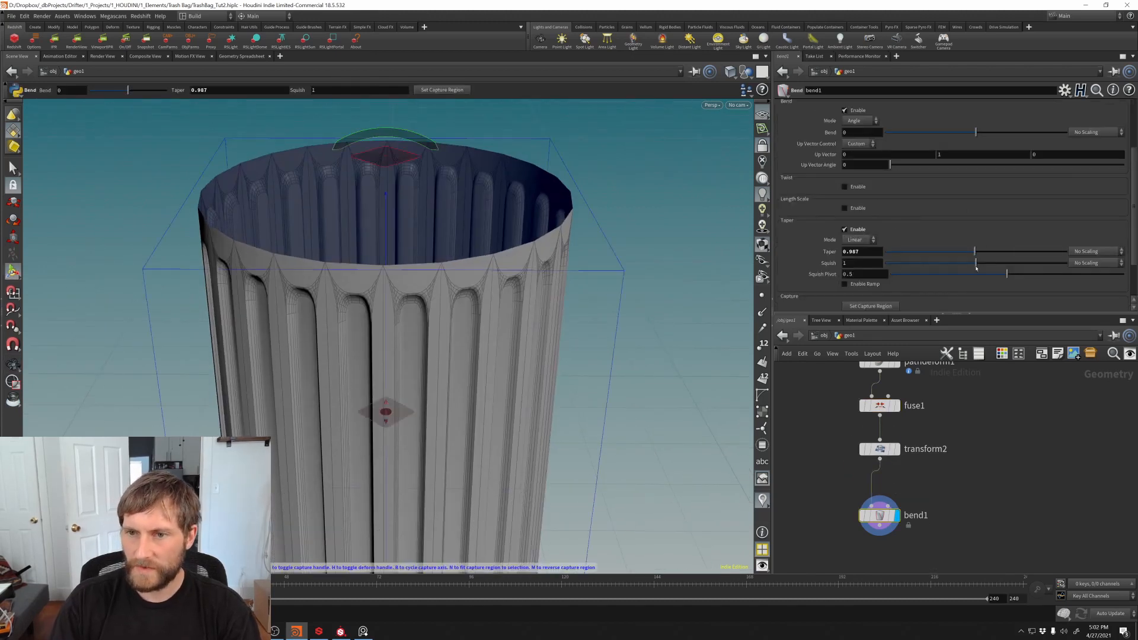
pyautogui.moveTo(975, 252); pyautogui.dragTo(992, 252)
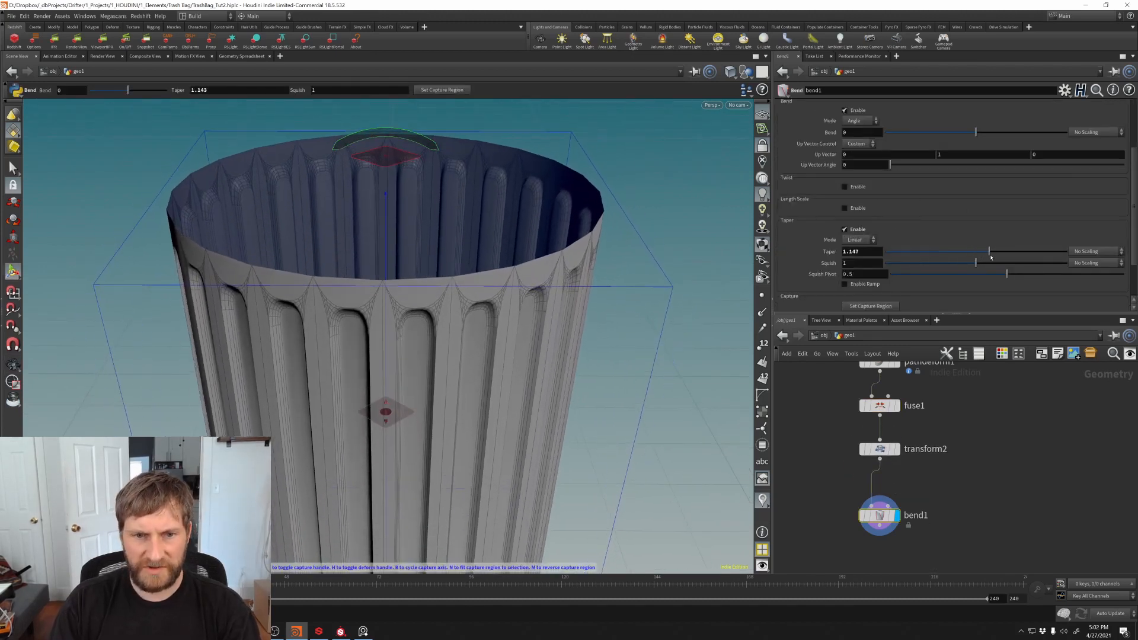
pyautogui.press('Escape')
pyautogui.keyDown('alt'); pyautogui.moveTo(444, 389); pyautogui.dragTo(396, 438, button='right'); pyautogui.keyUp('alt')
pyautogui.keyDown('alt'); pyautogui.moveTo(396, 438); pyautogui.dragTo(408, 394, button='middle'); pyautogui.keyUp('alt')
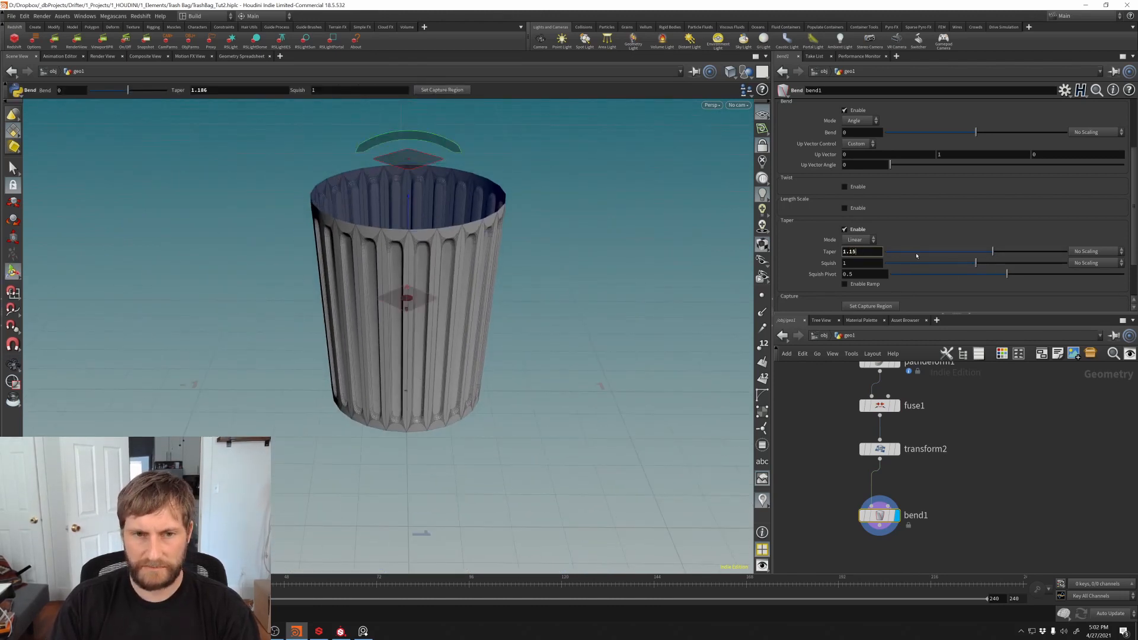
pyautogui.press('Return')
pyautogui.moveTo(428, 369)
pyautogui.keyDown('alt'); pyautogui.mouseDown()
pyautogui.moveTo(478, 291)
pyautogui.moveTo(438, 300)
pyautogui.moveTo(472, 294)
pyautogui.moveTo(445, 332)
pyautogui.moveTo(457, 282)
pyautogui.moveTo(418, 368)
pyautogui.mouseUp(); pyautogui.keyUp('alt')
pyautogui.moveTo(880, 516); pyautogui.dragTo(880, 491)
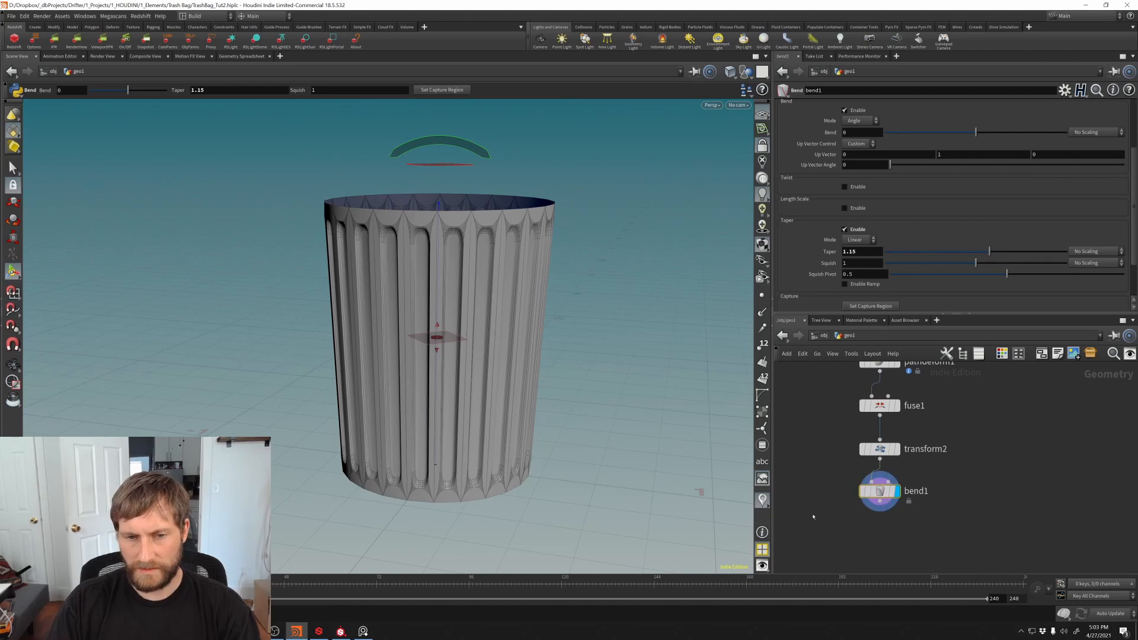
# Step: Inspect the tapered can's shape from the side and from above its open rim
pyautogui.moveTo(813, 517); pyautogui.dragTo(808, 457, button='middle')
pyautogui.keyDown('alt'); pyautogui.moveTo(473, 192); pyautogui.dragTo(452, 273, button='middle'); pyautogui.keyUp('alt')
pyautogui.scroll(2, 452, 272)
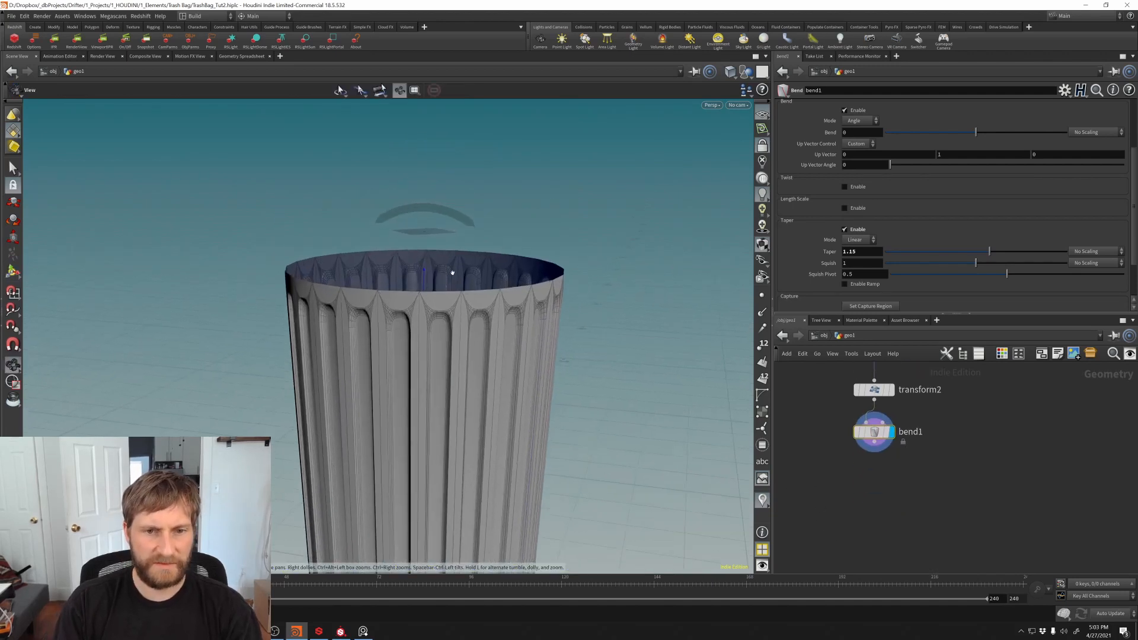
pyautogui.keyDown('alt'); pyautogui.moveTo(452, 272); pyautogui.dragTo(435, 335); pyautogui.keyUp('alt')
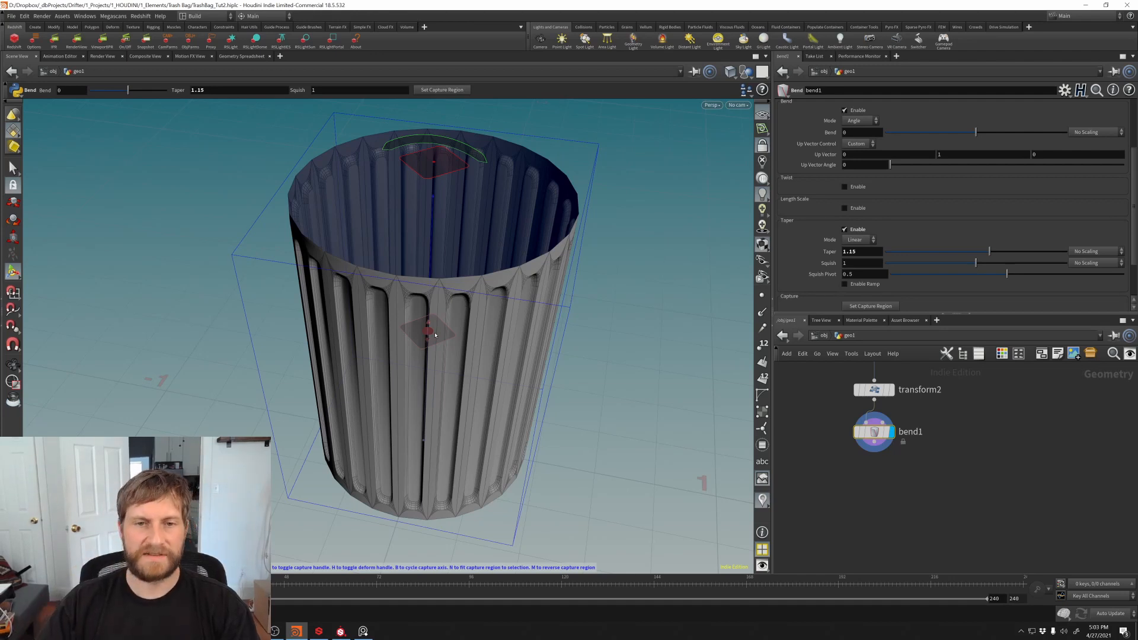
pyautogui.keyDown('alt'); pyautogui.moveTo(482, 407); pyautogui.dragTo(472, 411); pyautogui.keyUp('alt')
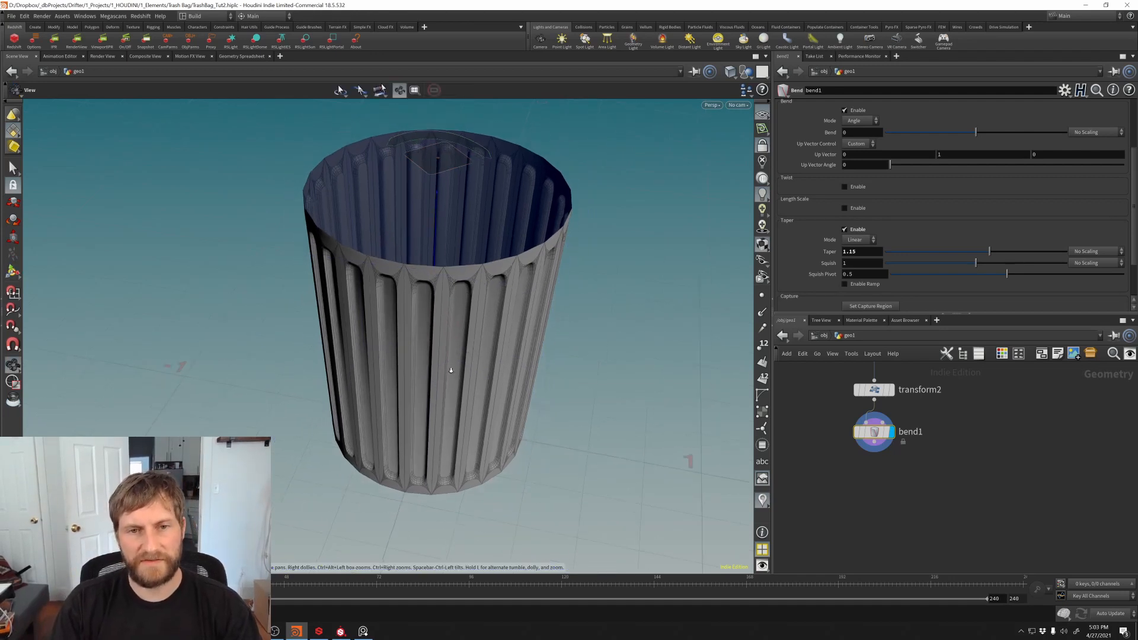
pyautogui.keyDown('alt'); pyautogui.moveTo(472, 412); pyautogui.dragTo(460, 419, button='right'); pyautogui.keyUp('alt')
pyautogui.keyDown('alt'); pyautogui.moveTo(460, 419); pyautogui.dragTo(468, 399); pyautogui.keyUp('alt')
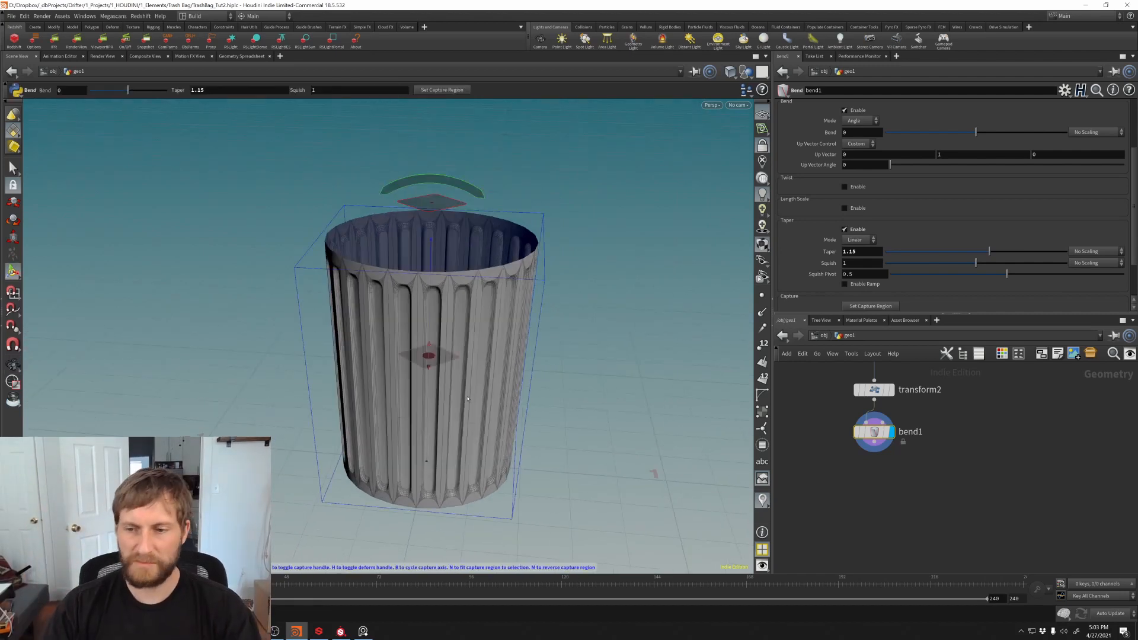
# Step: Add a Group node below the Bend node, line it up beneath and display it
pyautogui.moveTo(838, 474); pyautogui.dragTo(819, 520, button='middle')
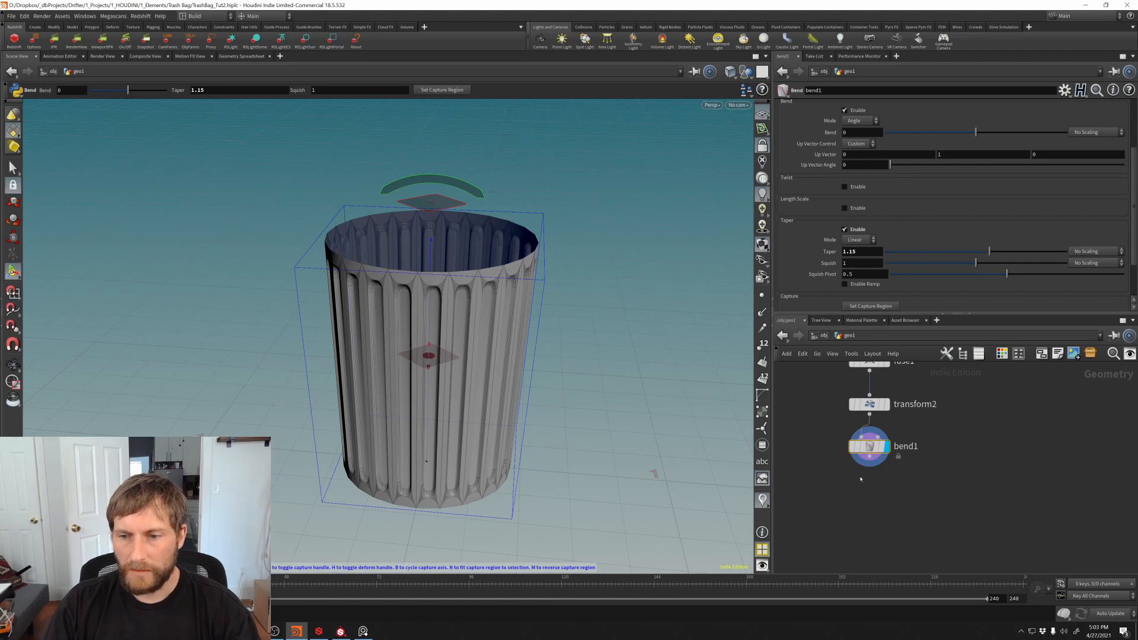
pyautogui.press('Tab')
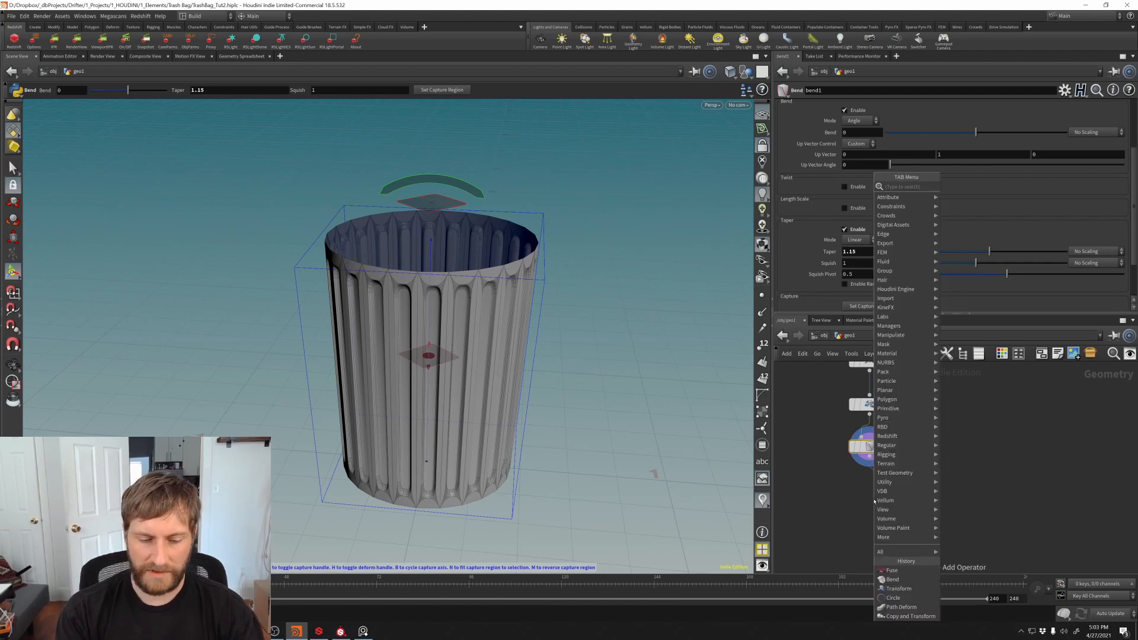
pyautogui.write('group')
pyautogui.press('Return')
pyautogui.click(874, 499)
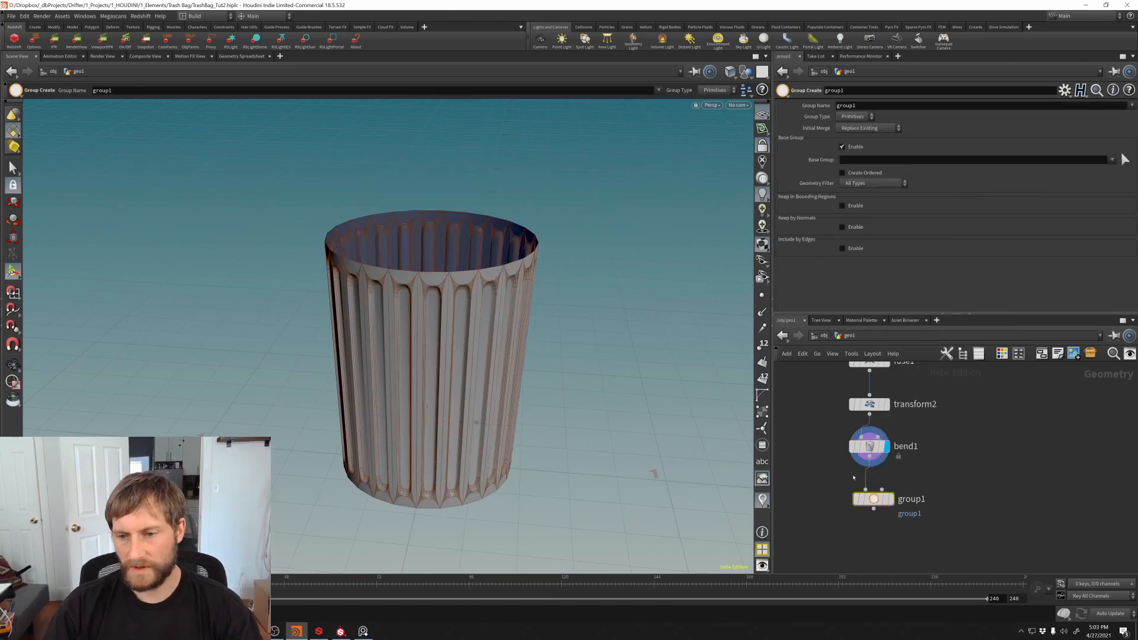
pyautogui.click(891, 499)
pyautogui.moveTo(877, 500); pyautogui.dragTo(873, 492)
# Step: Set the new group's type to Points and name the group edges
pyautogui.click(853, 117)
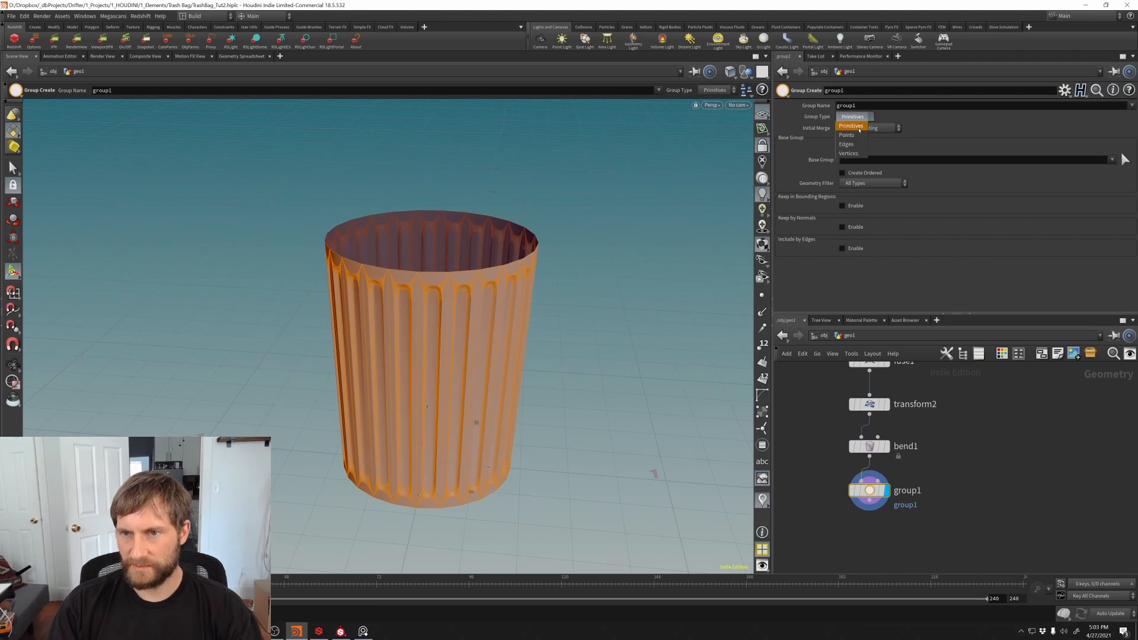
pyautogui.click(852, 128)
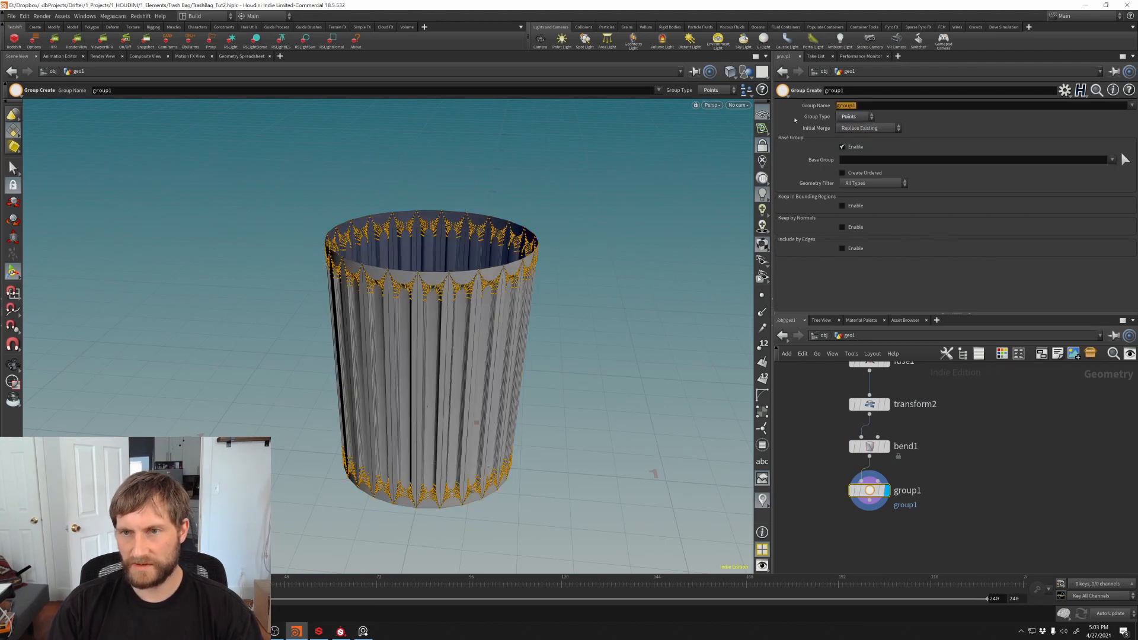
pyautogui.doubleClick(872, 106)
pyautogui.write('edges')
pyautogui.press('Return')
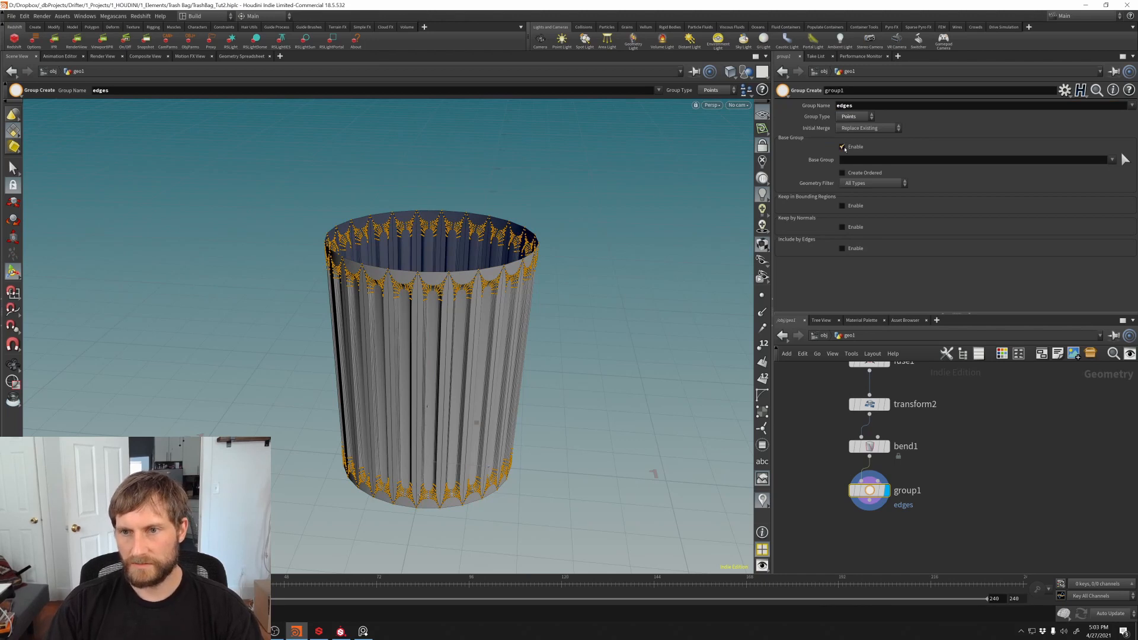
# Step: Turn off the edges group's base group and include only unshared edges, checking the can from several angles
pyautogui.click(842, 147)
pyautogui.click(843, 211)
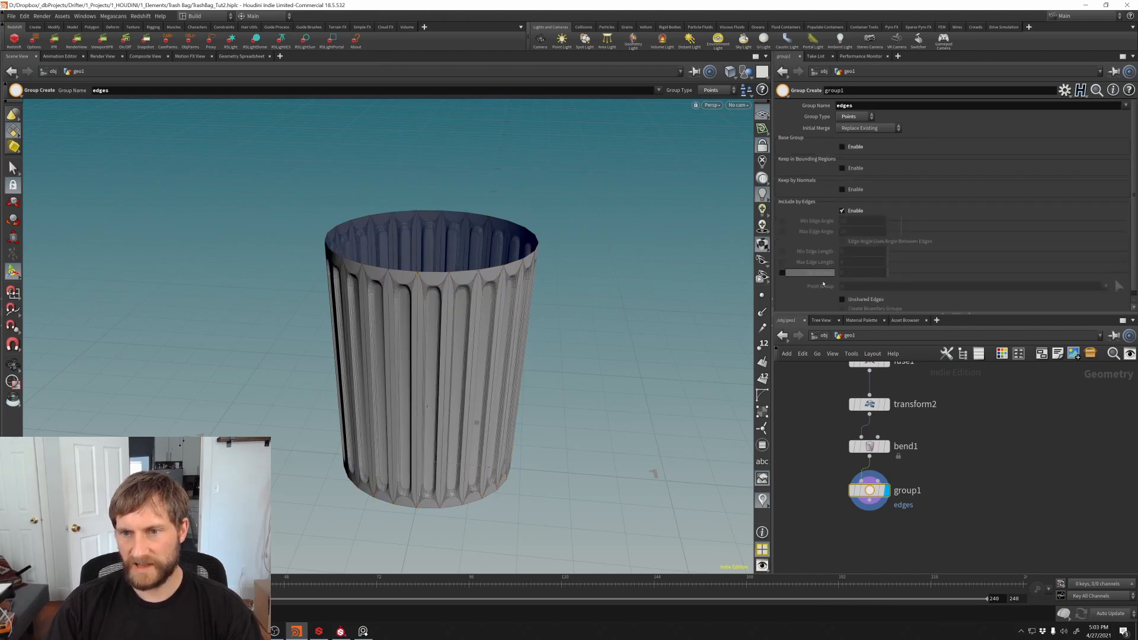
pyautogui.click(843, 299)
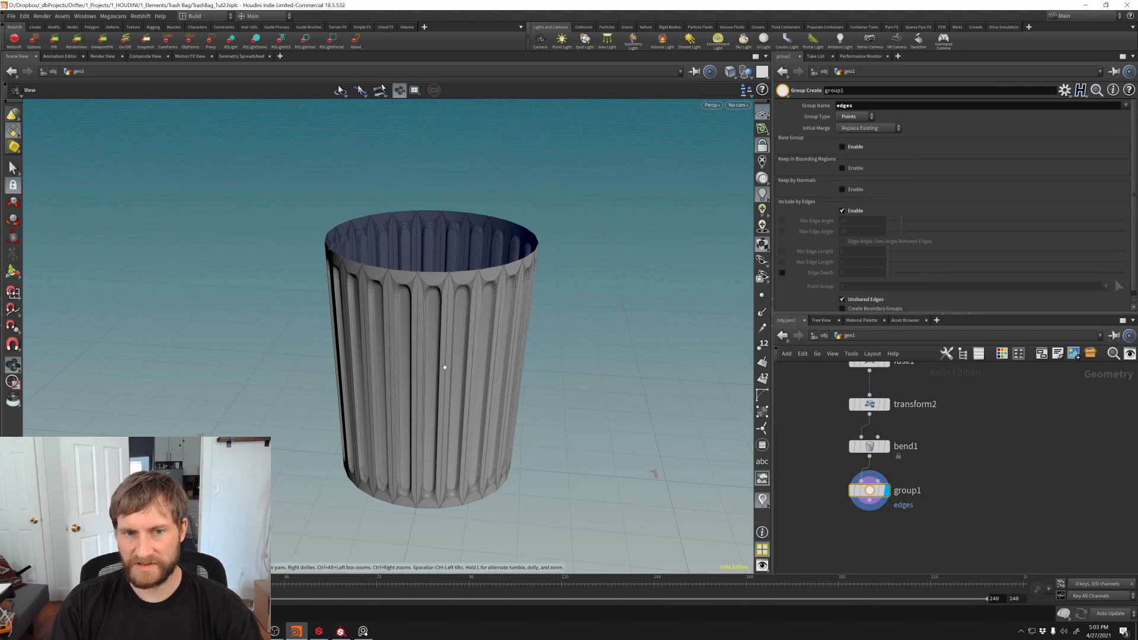
pyautogui.keyDown('alt'); pyautogui.moveTo(445, 366); pyautogui.dragTo(485, 330, button='middle'); pyautogui.keyUp('alt')
pyautogui.keyDown('alt'); pyautogui.moveTo(485, 330); pyautogui.dragTo(470, 399); pyautogui.keyUp('alt')
pyautogui.keyDown('alt'); pyautogui.moveTo(470, 399); pyautogui.dragTo(542, 308, button='right'); pyautogui.keyUp('alt')
pyautogui.keyDown('alt'); pyautogui.moveTo(542, 308); pyautogui.dragTo(509, 394, button='middle'); pyautogui.keyUp('alt')
pyautogui.moveTo(508, 394); pyautogui.dragTo(477, 388)
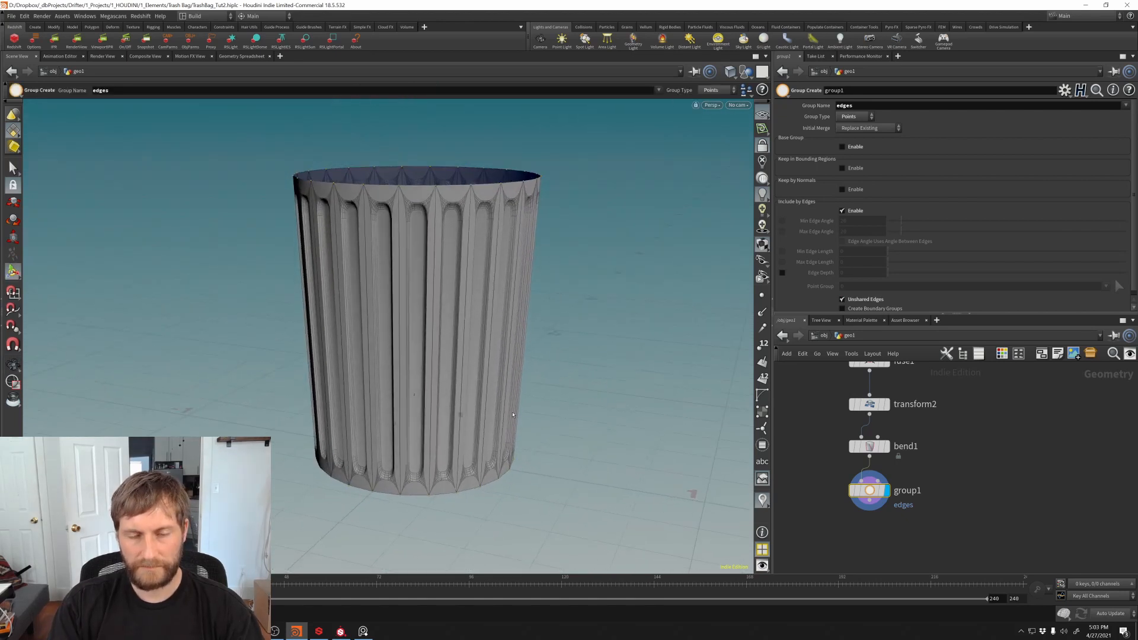
pyautogui.press('Return')
# Step: Add a Blast node below the edges group node and move both nodes aside from the main chain
pyautogui.moveTo(873, 558); pyautogui.dragTo(857, 510, button='middle')
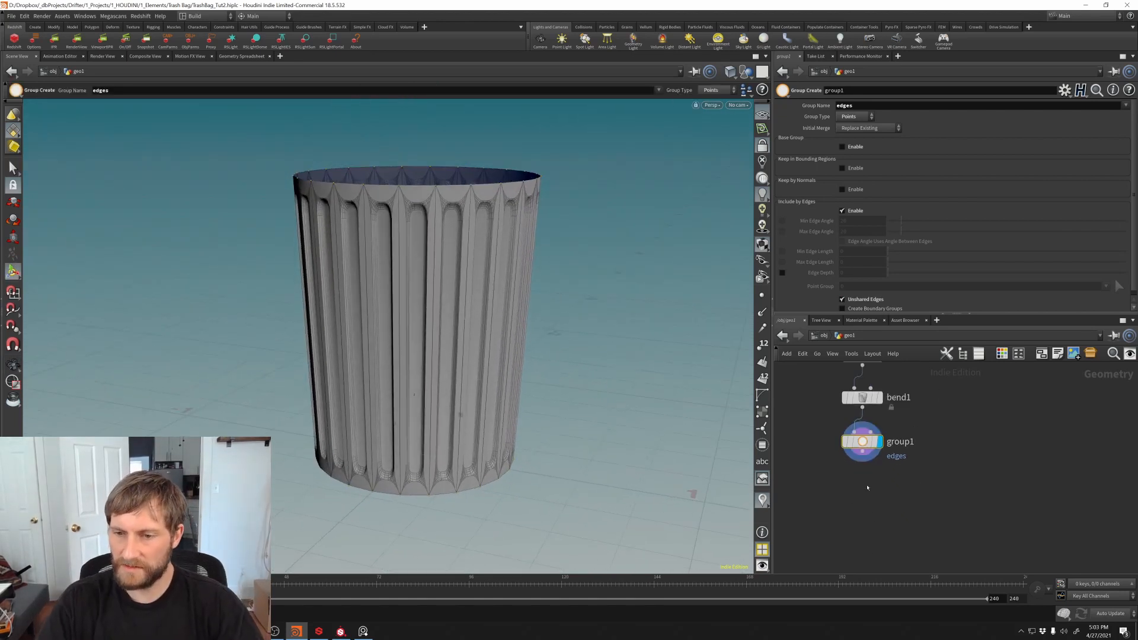
pyautogui.press('Tab')
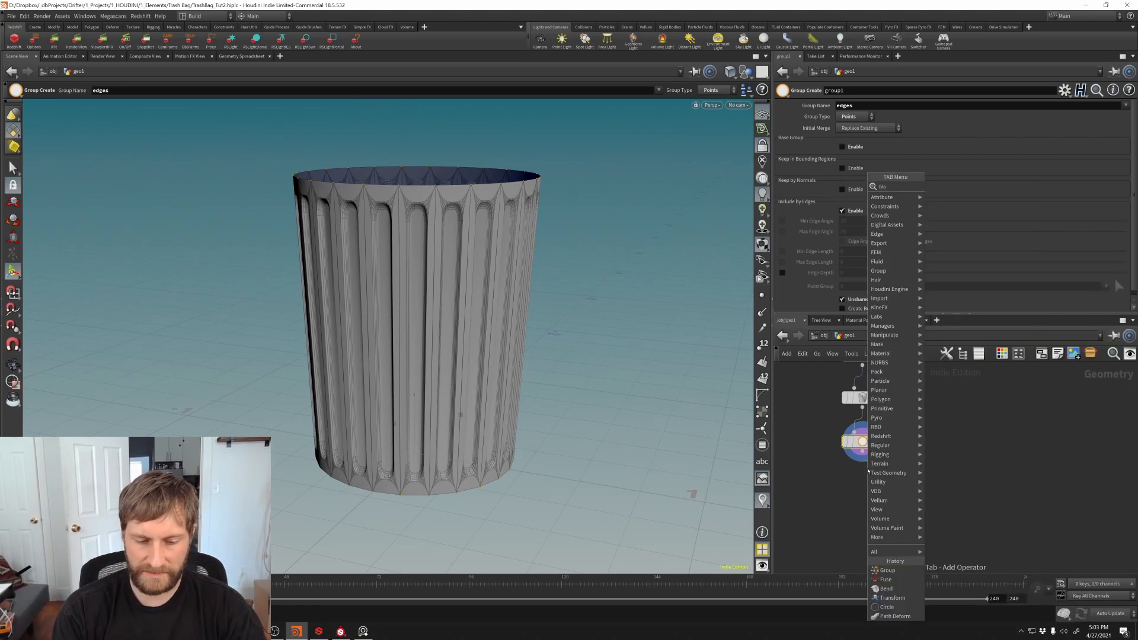
pyautogui.write('blast')
pyautogui.press('Return')
pyautogui.click(868, 481)
pyautogui.moveTo(869, 483); pyautogui.dragTo(911, 481)
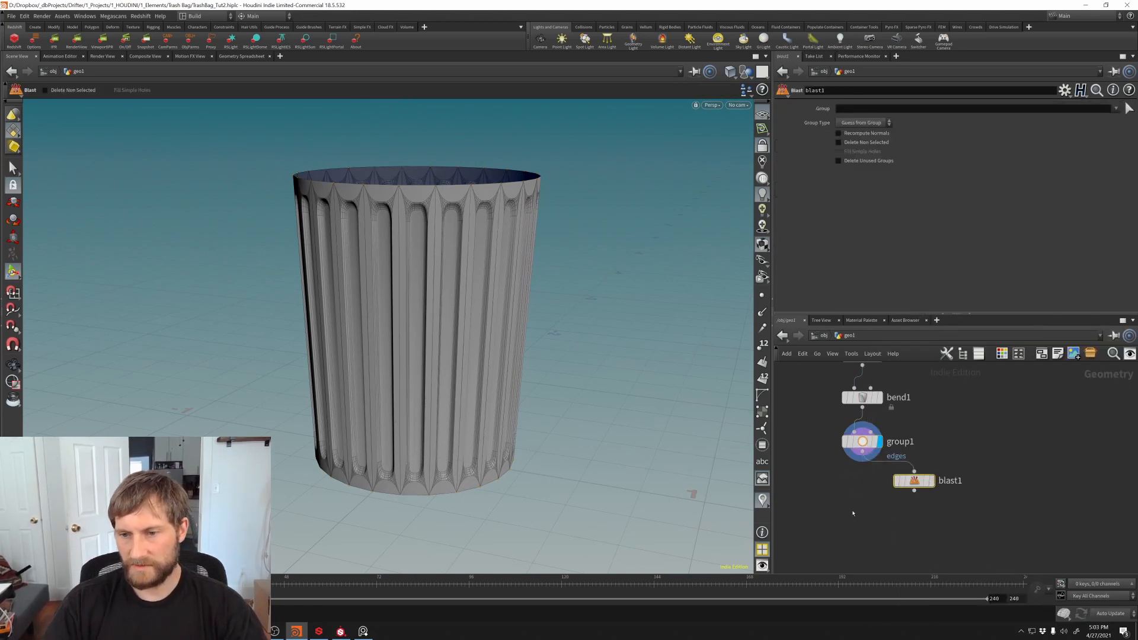
pyautogui.moveTo(911, 481); pyautogui.dragTo(952, 492, button='middle')
pyautogui.moveTo(904, 457); pyautogui.dragTo(945, 457)
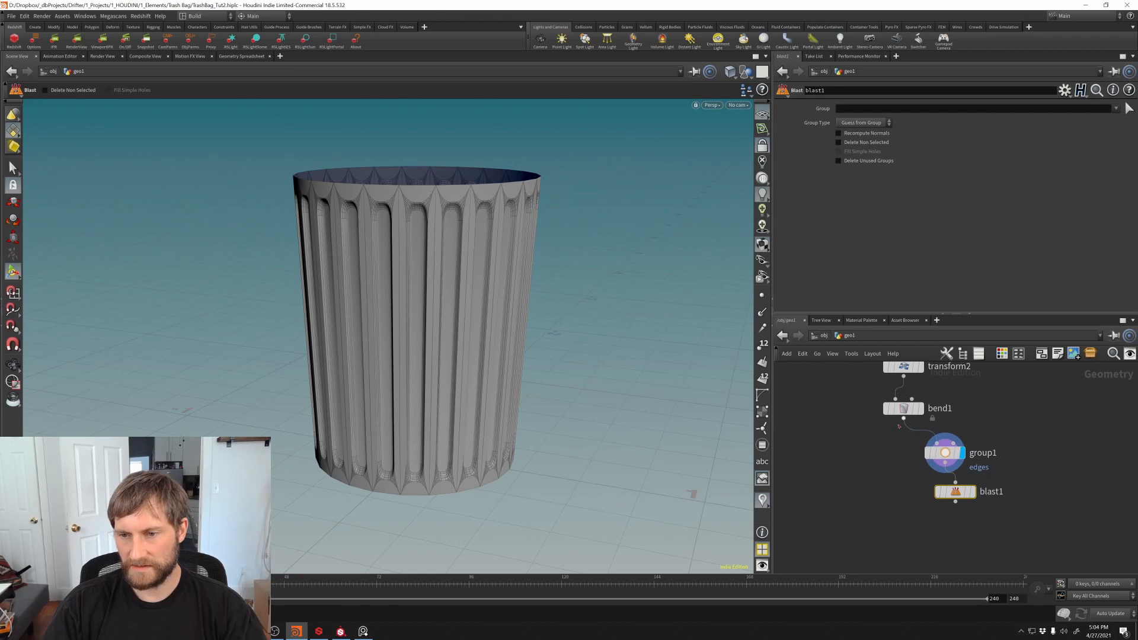
# Step: Branch a Null node off the Bend node and name it TRASHCAN_BODY
pyautogui.press('Tab')
pyautogui.write('nu')
pyautogui.press('Return')
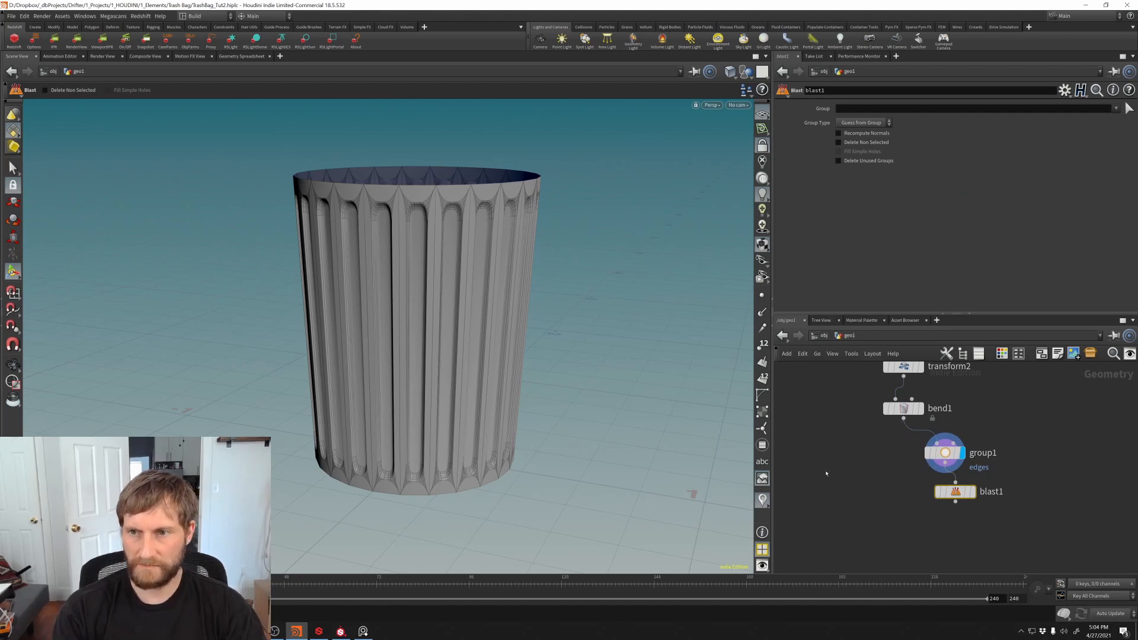
pyautogui.click(825, 471)
pyautogui.doubleClick(850, 472)
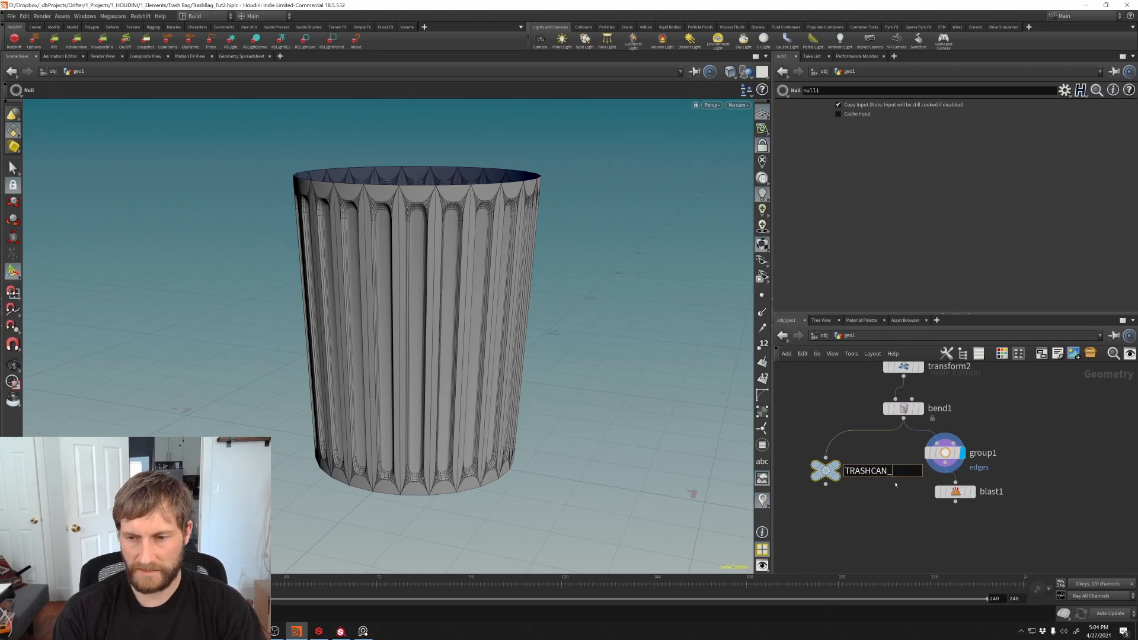
pyautogui.press('Return')
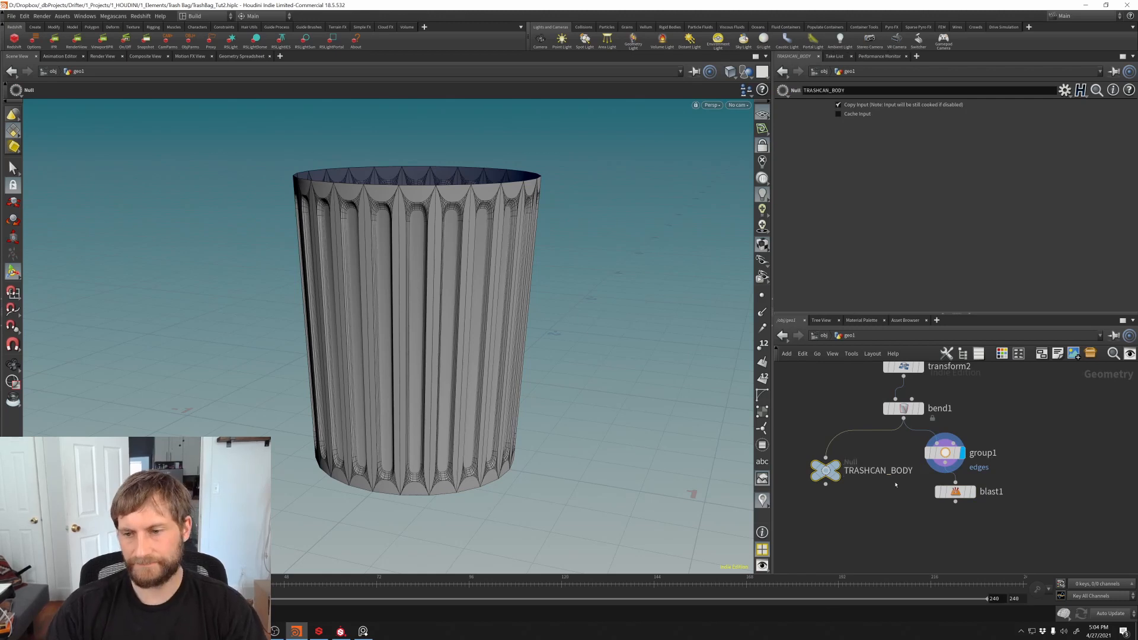
# Step: Align and display the Blast node, set its group to edges and delete the non-selected geometry
pyautogui.moveTo(1090, 510); pyautogui.dragTo(995, 475, button='middle')
pyautogui.moveTo(995, 475); pyautogui.dragTo(935, 432)
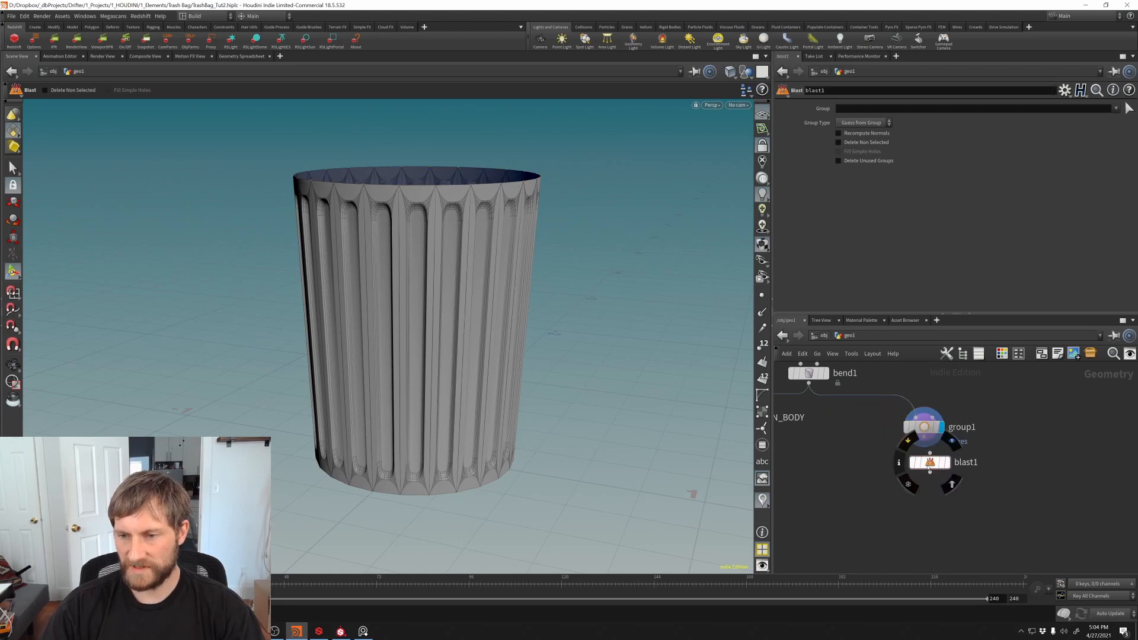
pyautogui.click(940, 467)
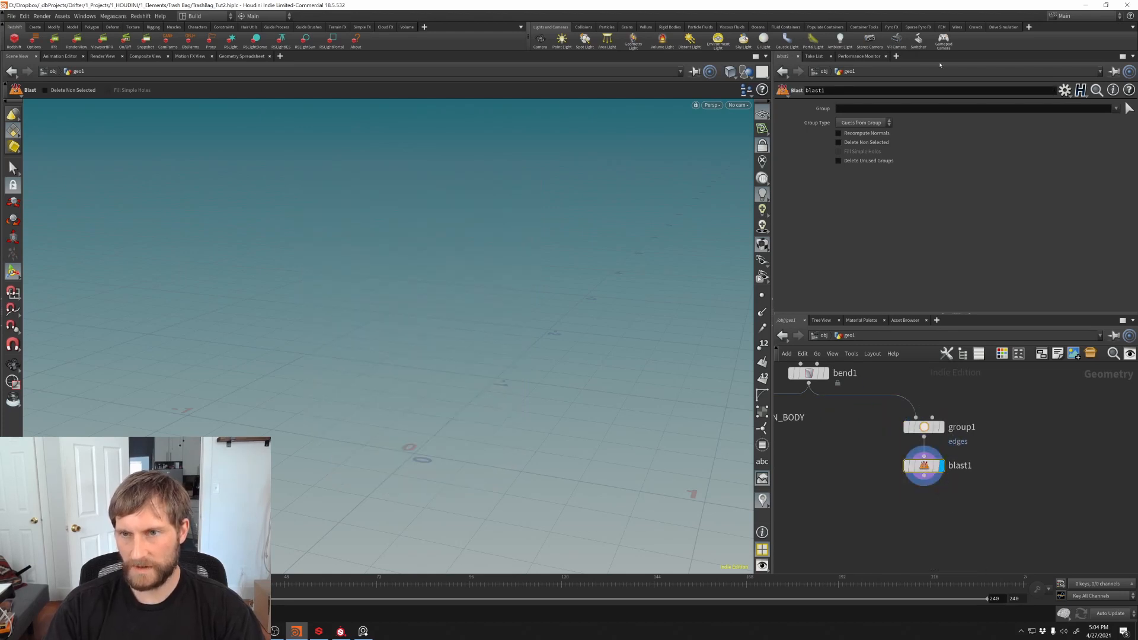
pyautogui.click(1122, 119)
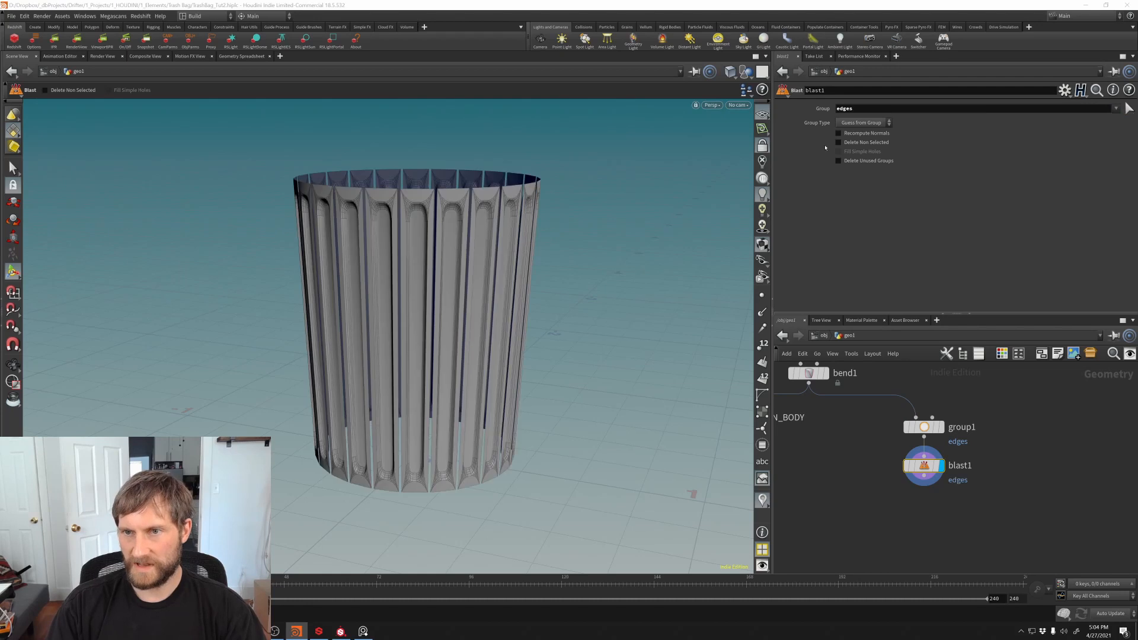
pyautogui.click(838, 143)
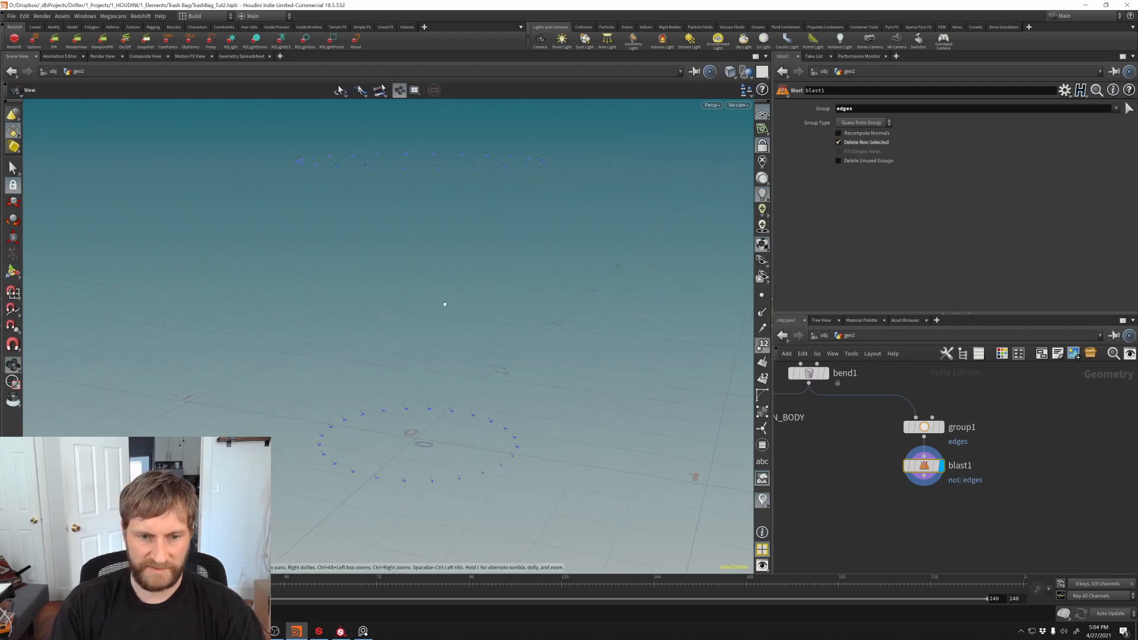
# Step: Switch the viewport background to the Dark color scheme
pyautogui.press('d')
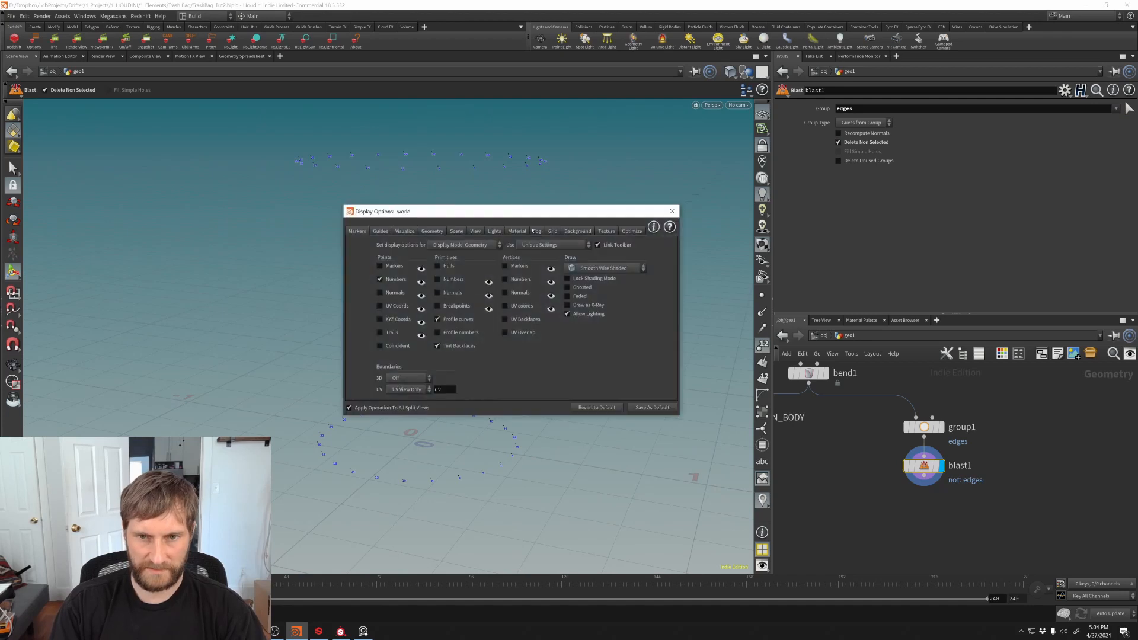
pyautogui.click(577, 232)
pyautogui.click(412, 245)
pyautogui.click(412, 264)
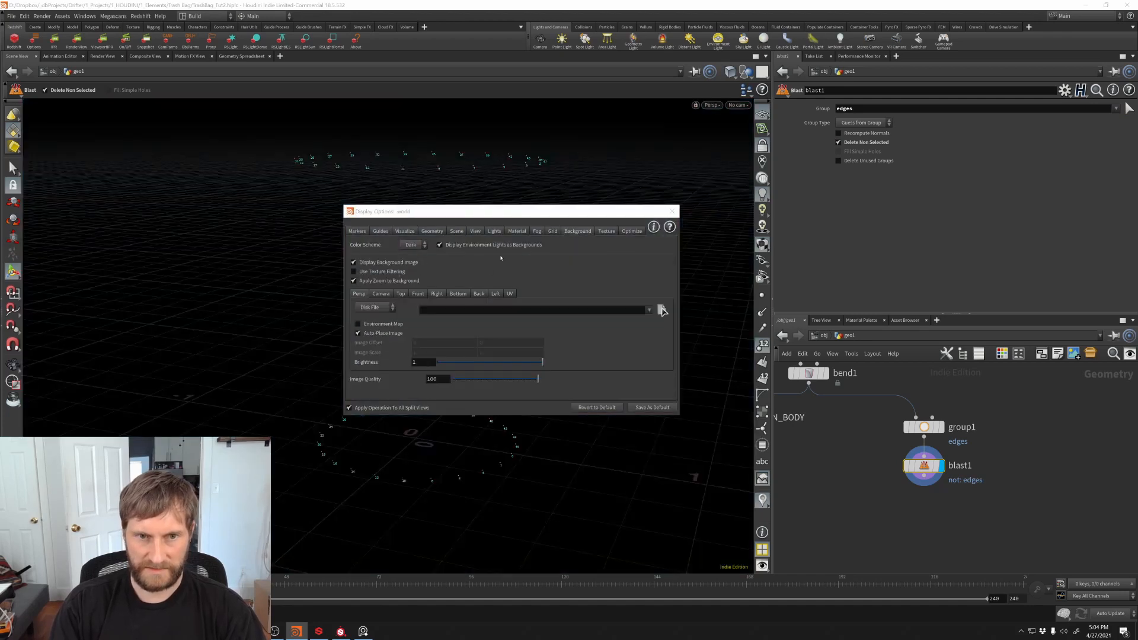
pyautogui.click(672, 211)
pyautogui.press('Escape')
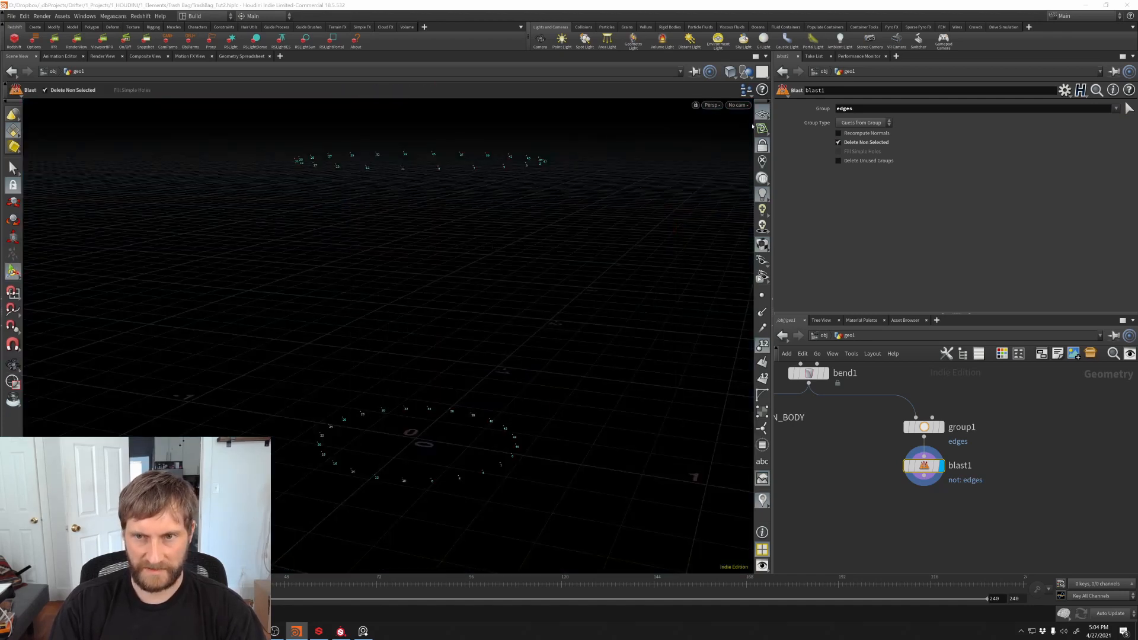
# Step: Hide the viewport's reference grid and check the top and bottom rings of points
pyautogui.click(762, 128)
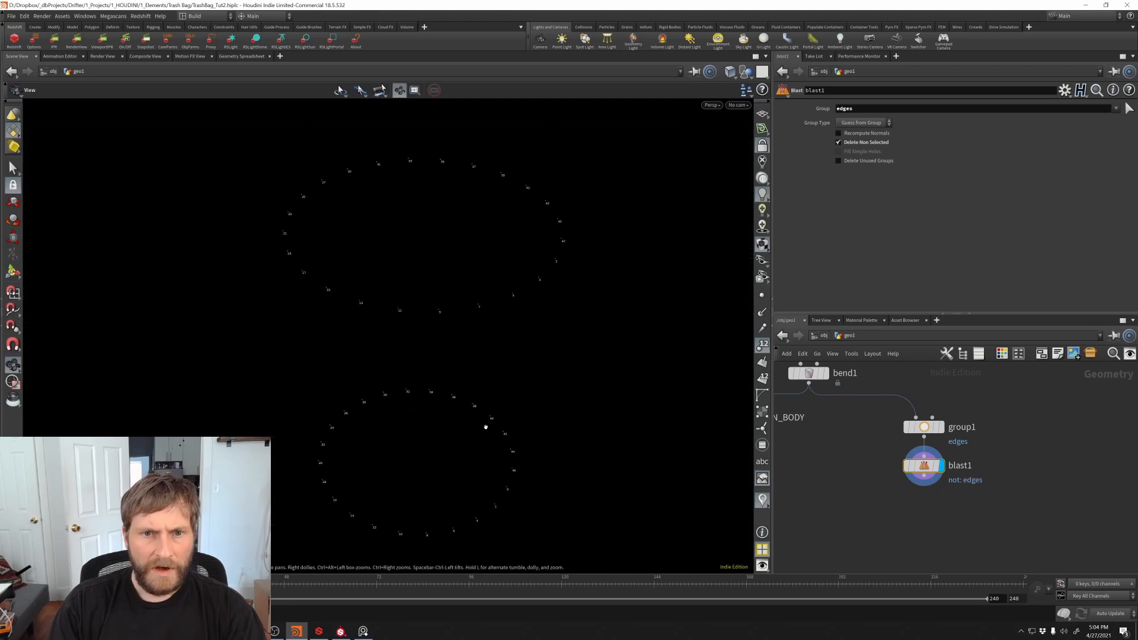
pyautogui.moveTo(486, 398); pyautogui.dragTo(492, 347)
pyautogui.press('Return')
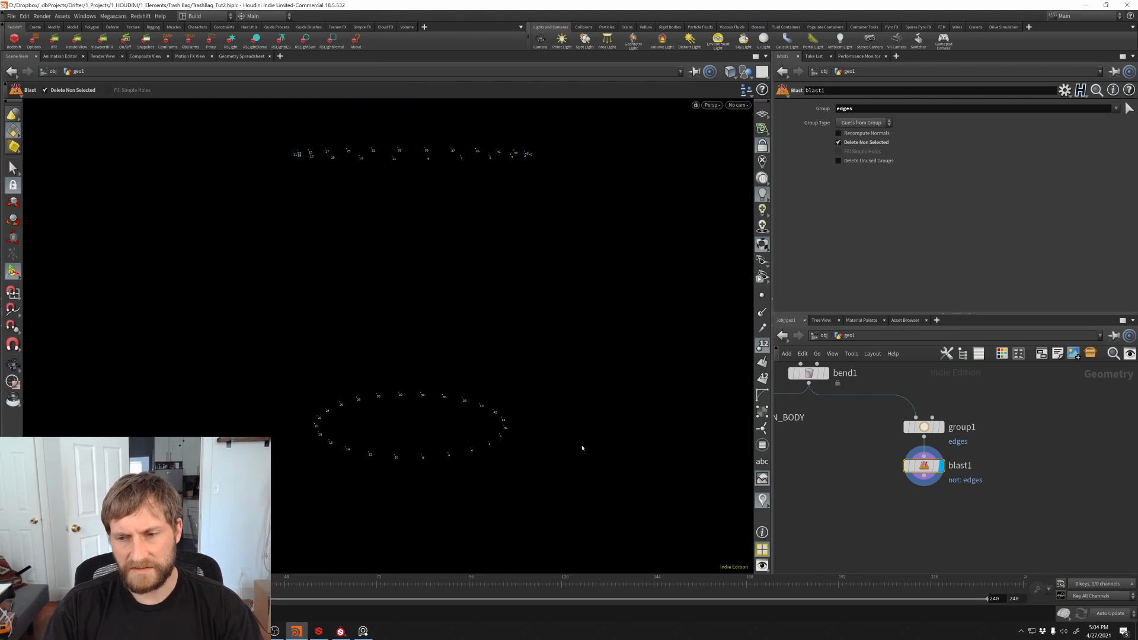
# Step: Add a second Group node below the Blast node and display it
pyautogui.press('Tab')
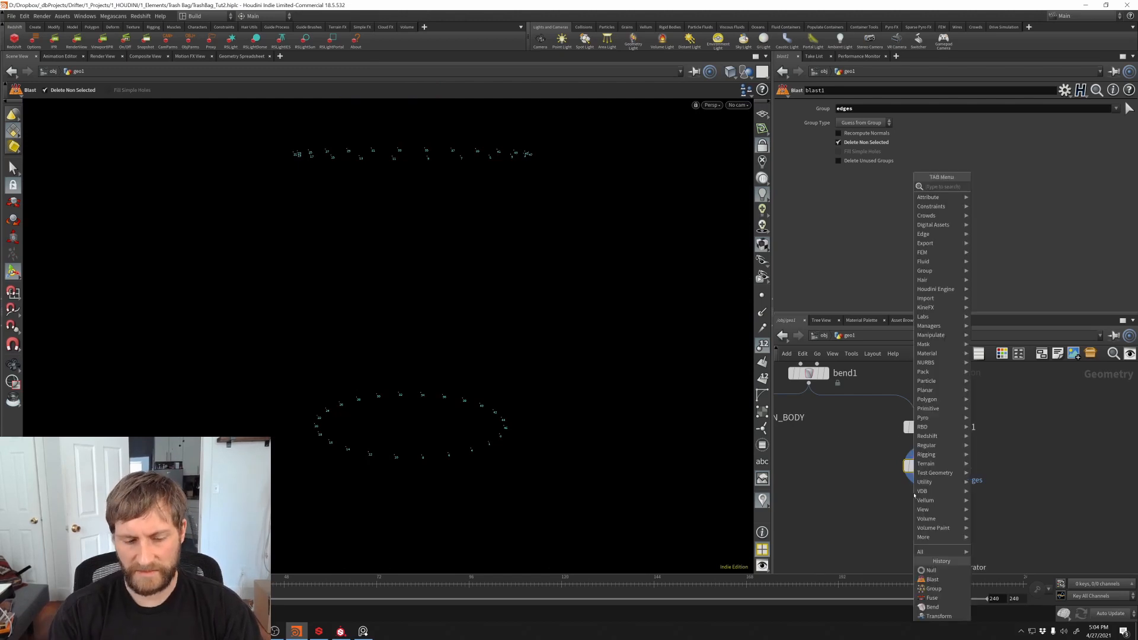
pyautogui.write('group')
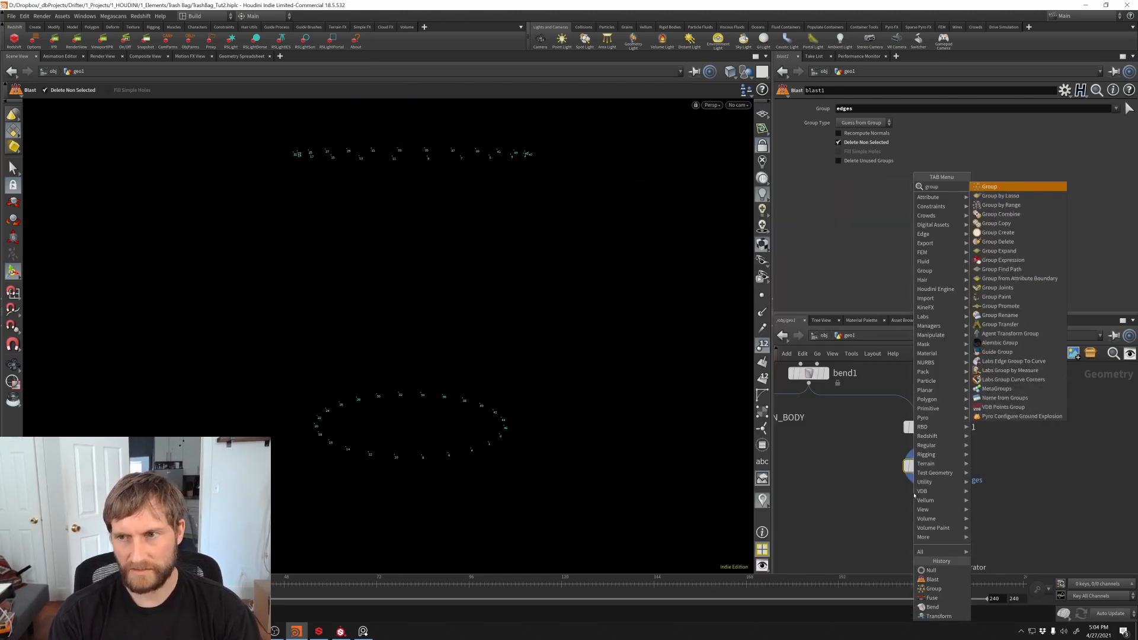
pyautogui.press('Return')
pyautogui.click(915, 496)
pyautogui.click(934, 507)
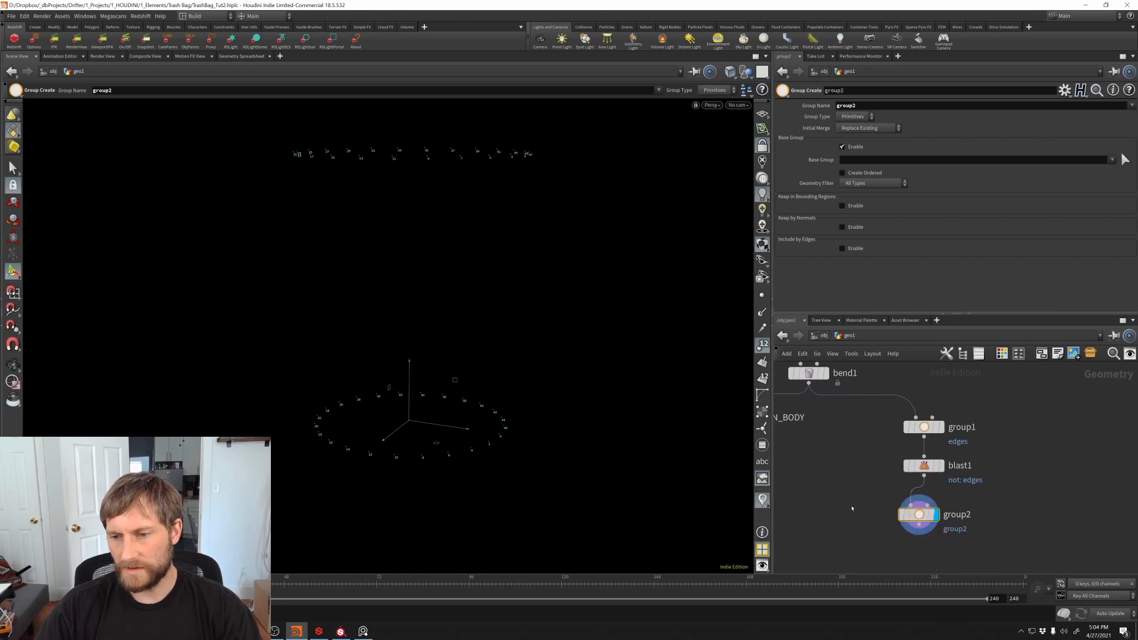
# Step: Set the second group's type to Points, its base group to edges and its name to bottomEdge
pyautogui.click(853, 117)
pyautogui.click(858, 128)
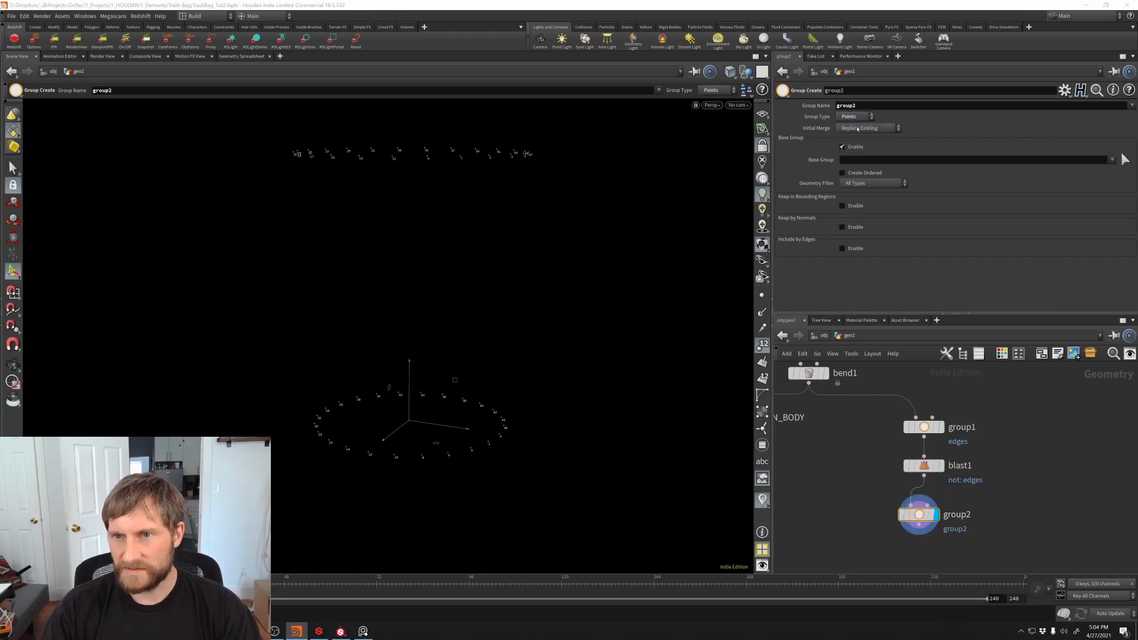
pyautogui.click(1122, 162)
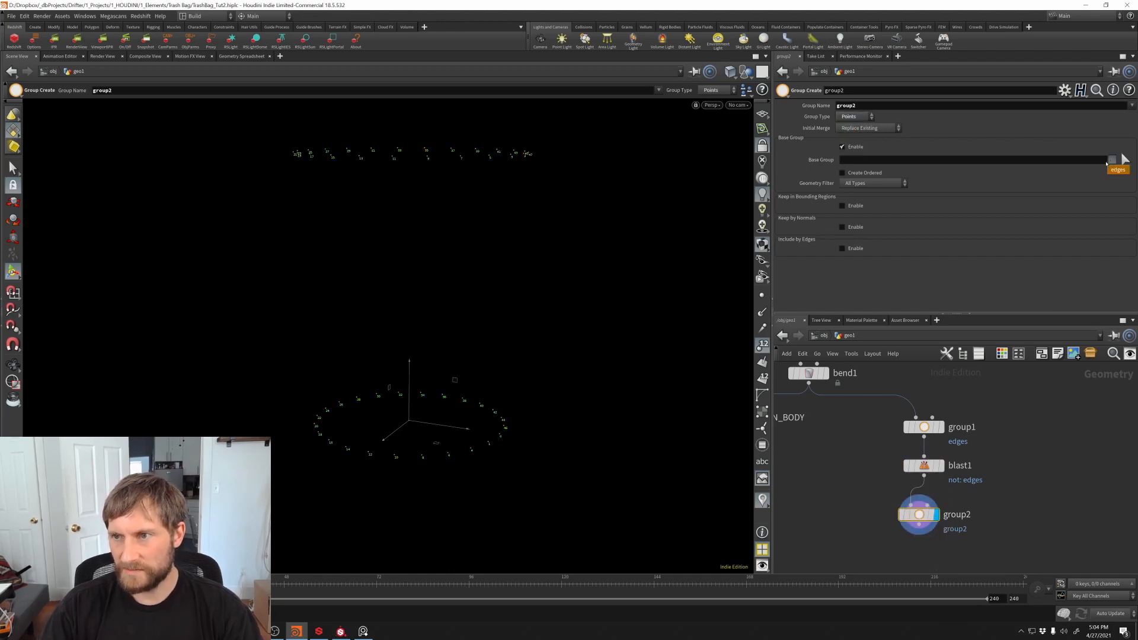
pyautogui.click(1118, 167)
pyautogui.doubleClick(875, 106)
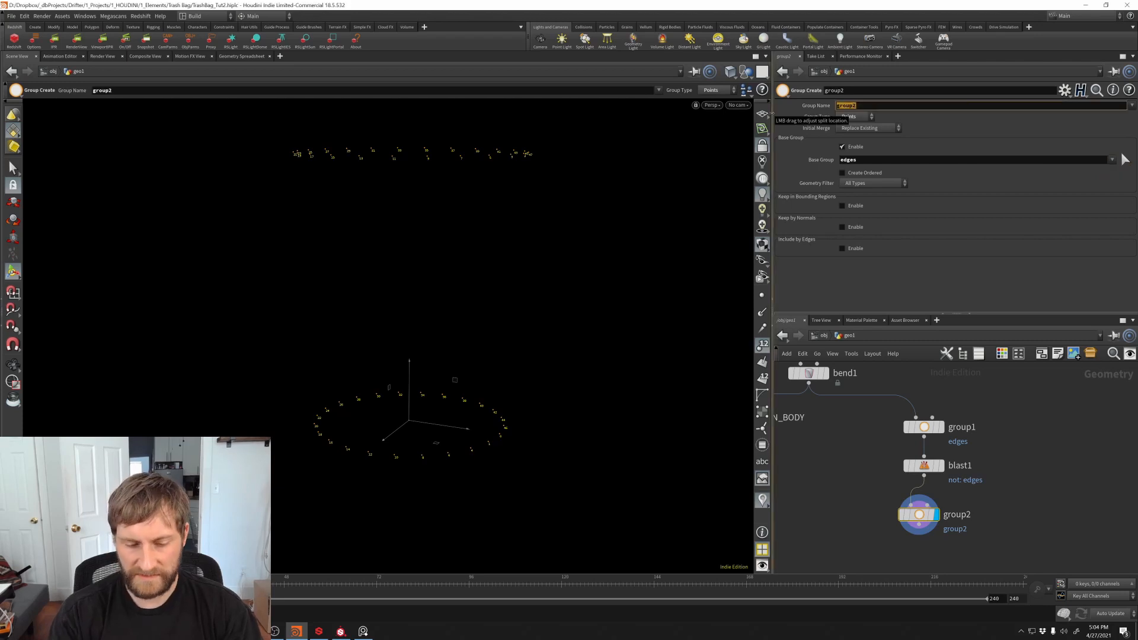
pyautogui.write('bottomEdge')
pyautogui.press('Return')
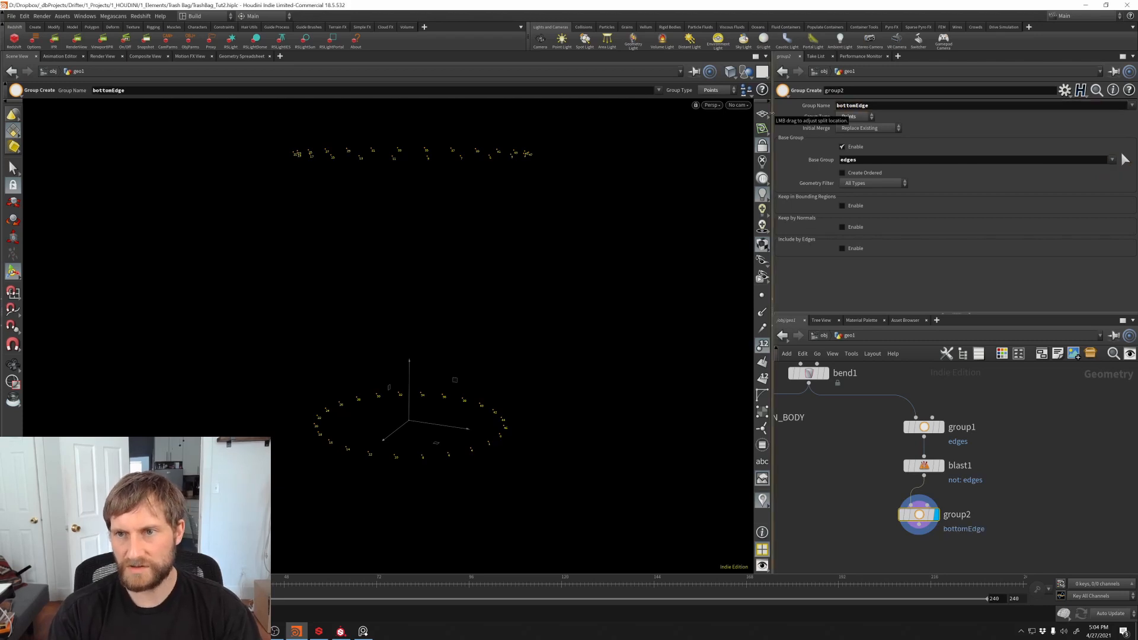
# Step: Enable the bottomEdge group's bounding region and set its initial merge to Subtract from Existing
pyautogui.click(841, 206)
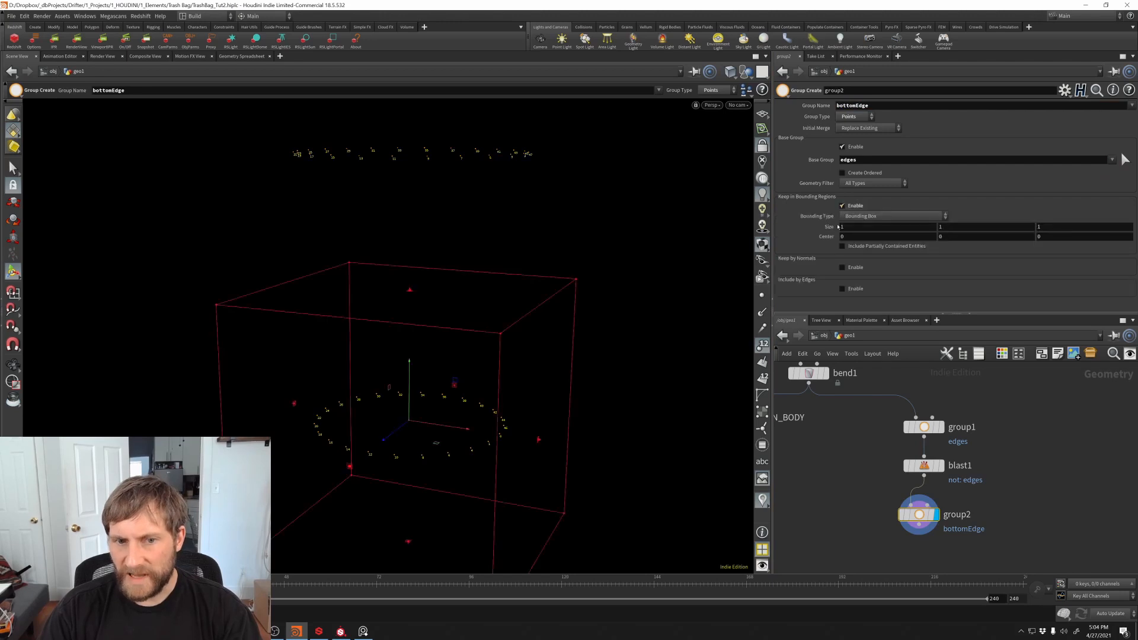
pyautogui.click(860, 128)
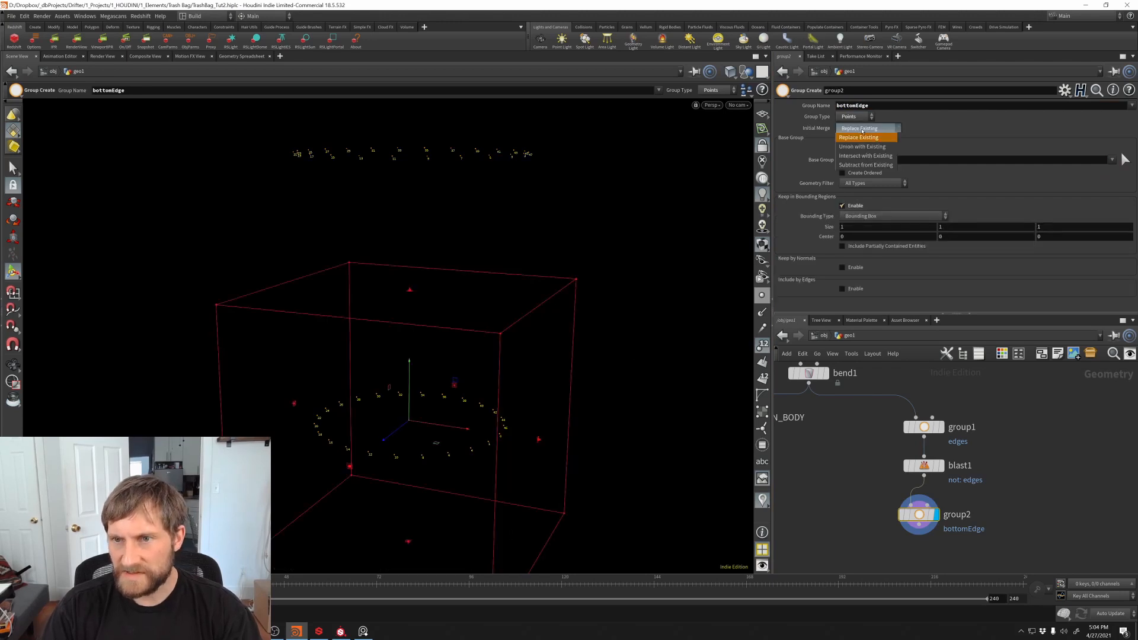
pyautogui.click(884, 165)
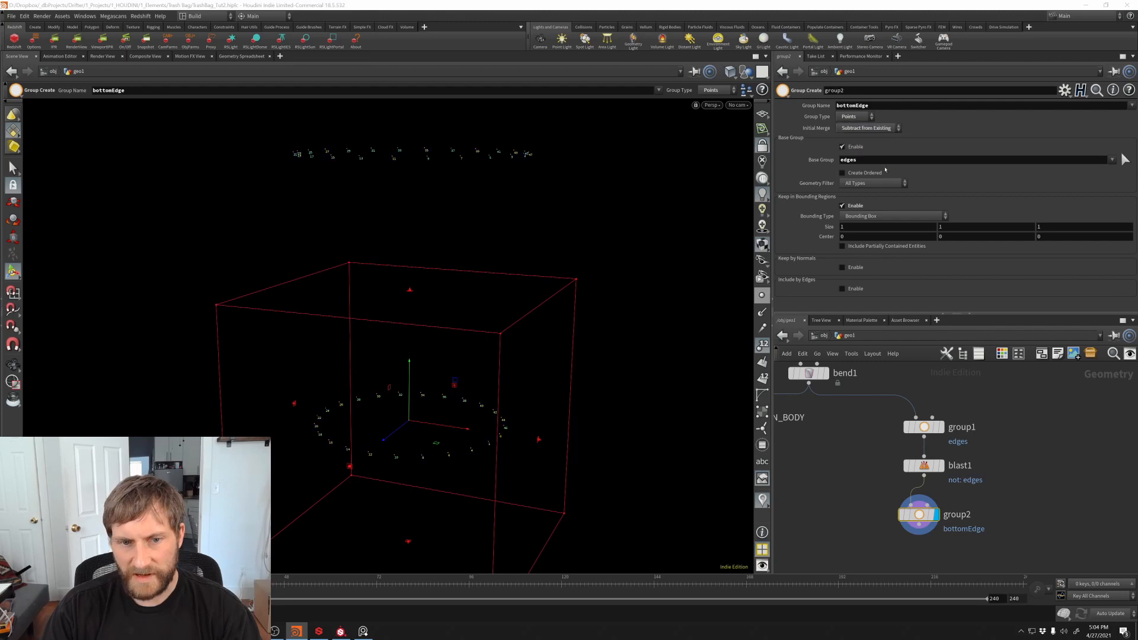
# Step: Disable the bottomEdge group's base group and set its initial merge to Replace Existing
pyautogui.click(842, 147)
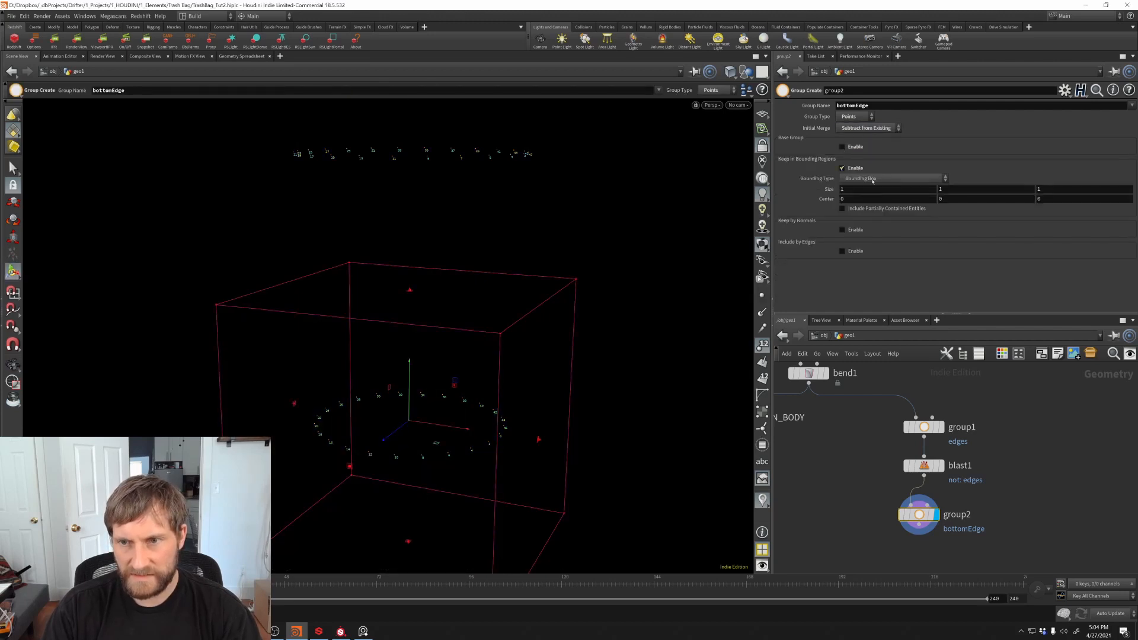
pyautogui.click(854, 128)
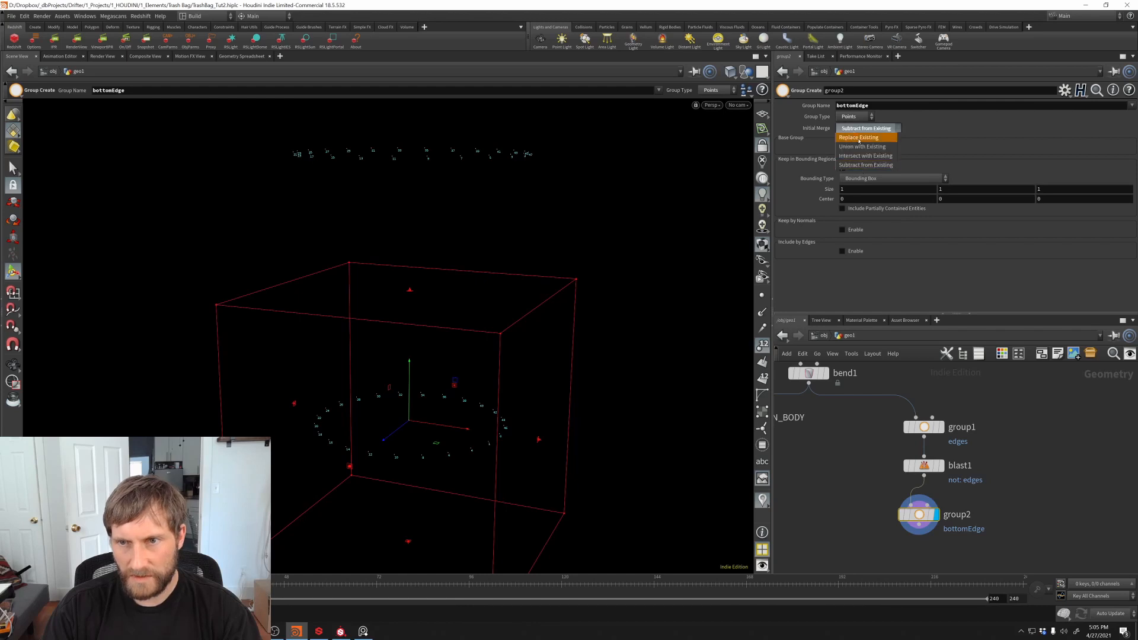
pyautogui.click(859, 138)
pyautogui.press('Escape')
pyautogui.moveTo(419, 478); pyautogui.dragTo(468, 388)
pyautogui.press('Return')
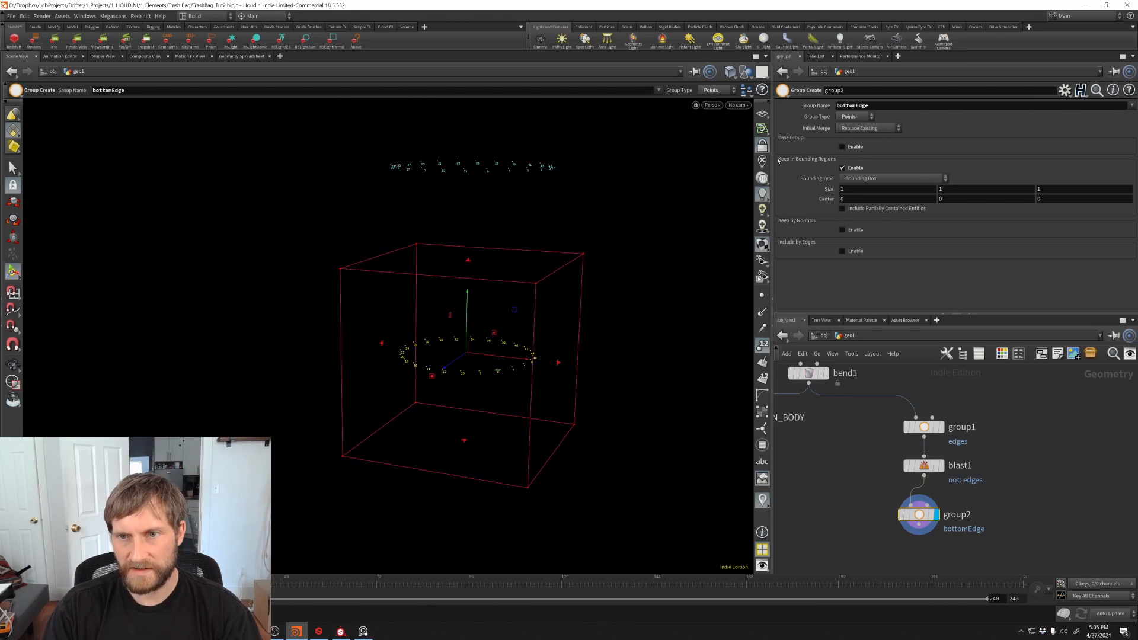
pyautogui.press('Escape')
pyautogui.moveTo(492, 332)
pyautogui.mouseDown()
pyautogui.moveTo(404, 338)
pyautogui.moveTo(510, 319)
pyautogui.mouseUp()
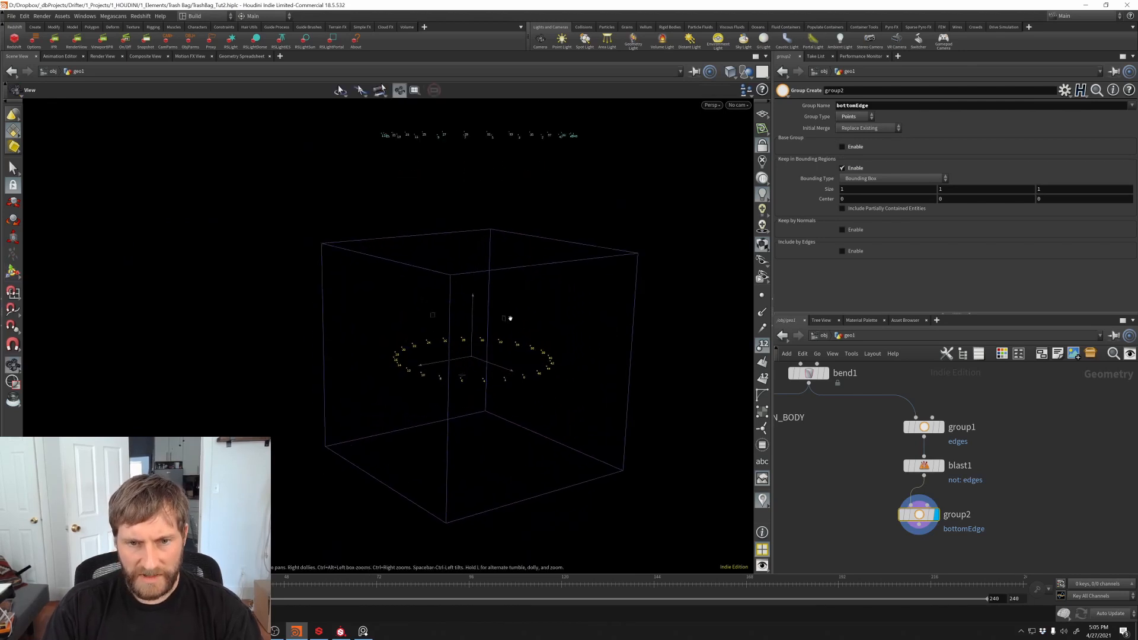
pyautogui.press('Return')
# Step: Flatten the bottomEdge bounding box to a Y size of .1 around the bottom ring and inspect the enclosed points
pyautogui.click(842, 168)
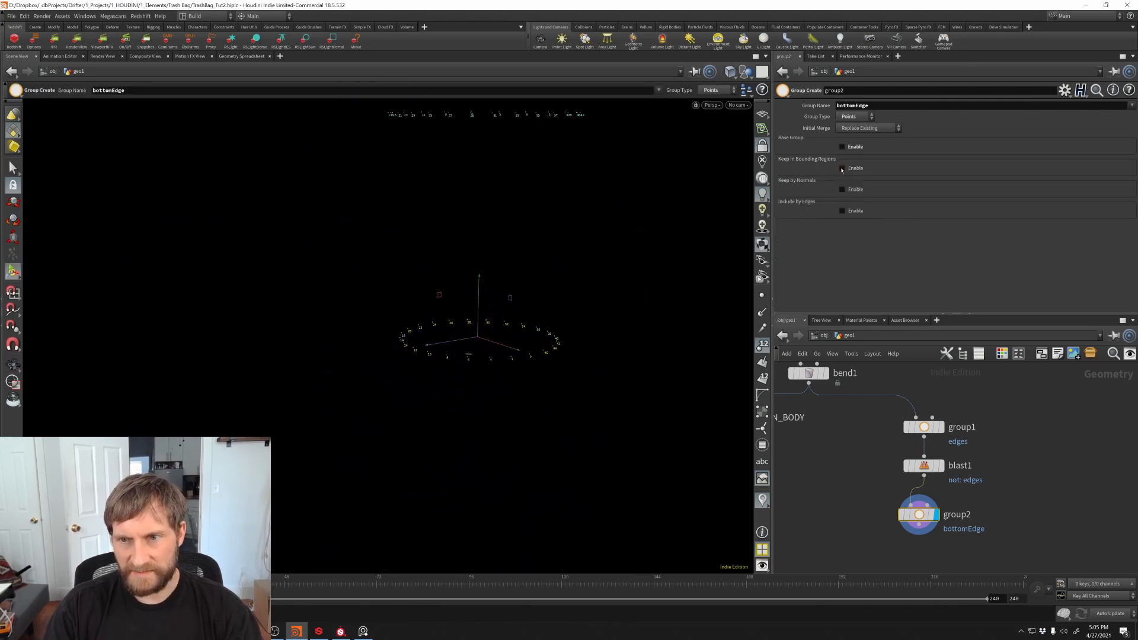
pyautogui.click(842, 168)
pyautogui.click(973, 190)
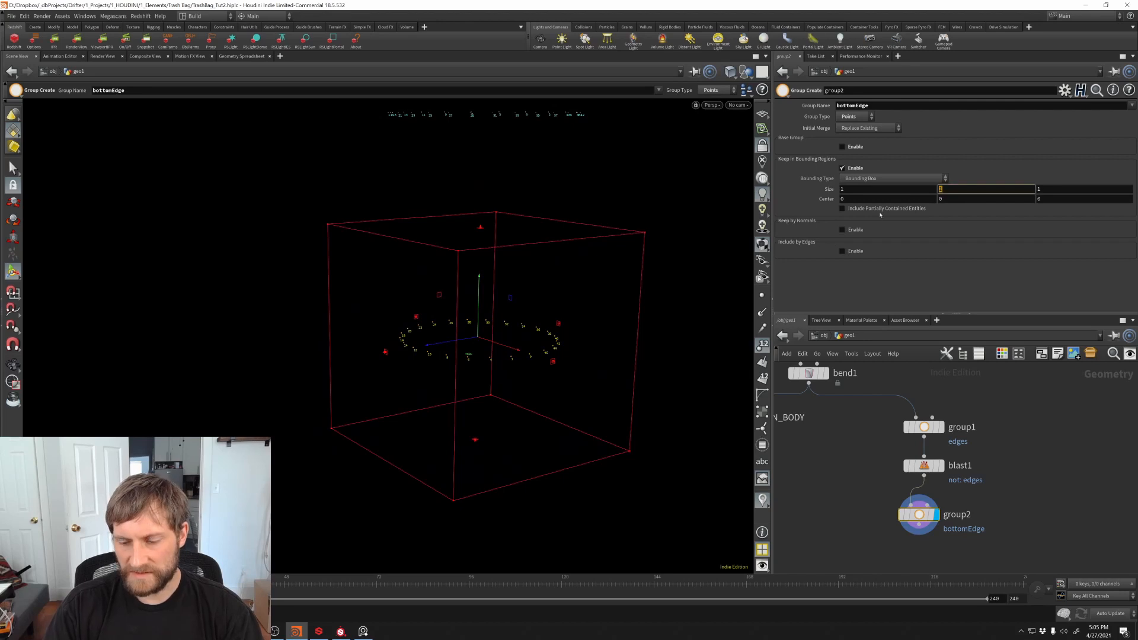
pyautogui.write('.1')
pyautogui.press('Return')
pyautogui.keyDown('alt'); pyautogui.moveTo(468, 373); pyautogui.dragTo(460, 404); pyautogui.keyUp('alt')
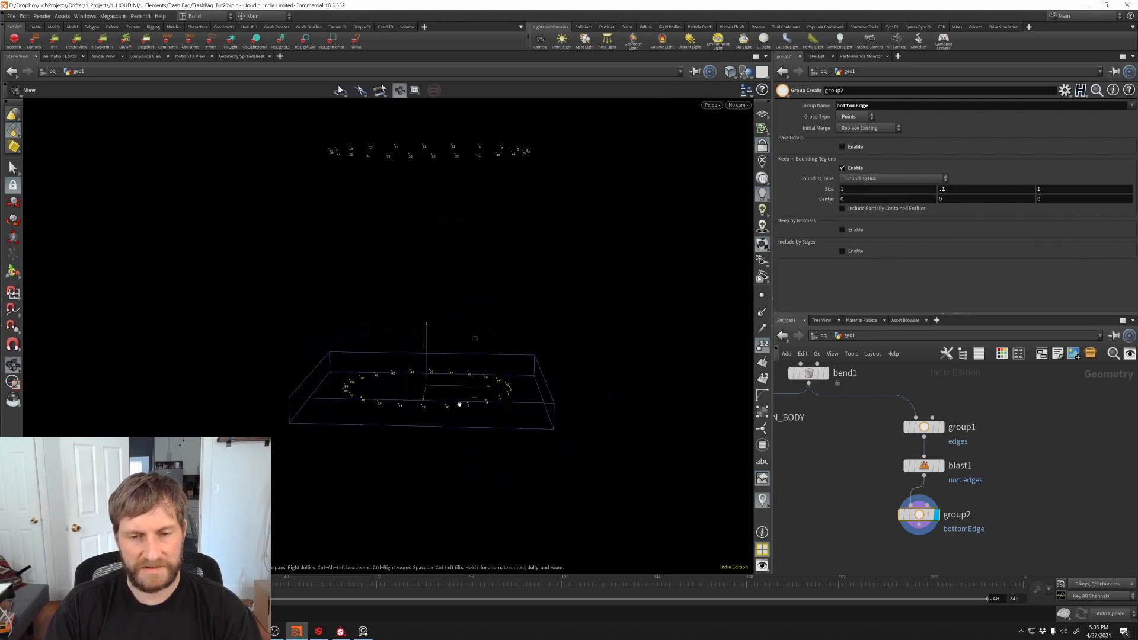
pyautogui.press('Return')
pyautogui.keyDown('alt'); pyautogui.moveTo(452, 371); pyautogui.dragTo(403, 386, button='right'); pyautogui.keyUp('alt')
pyautogui.keyDown('alt'); pyautogui.moveTo(404, 386); pyautogui.dragTo(475, 412); pyautogui.keyUp('alt')
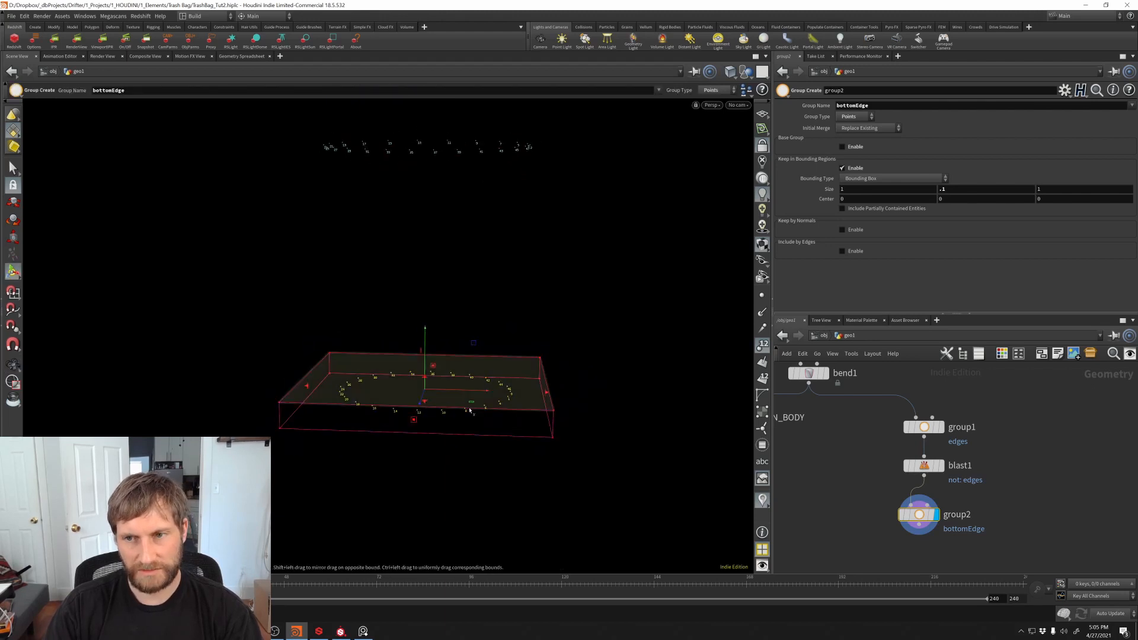
pyautogui.moveTo(459, 465); pyautogui.dragTo(498, 467)
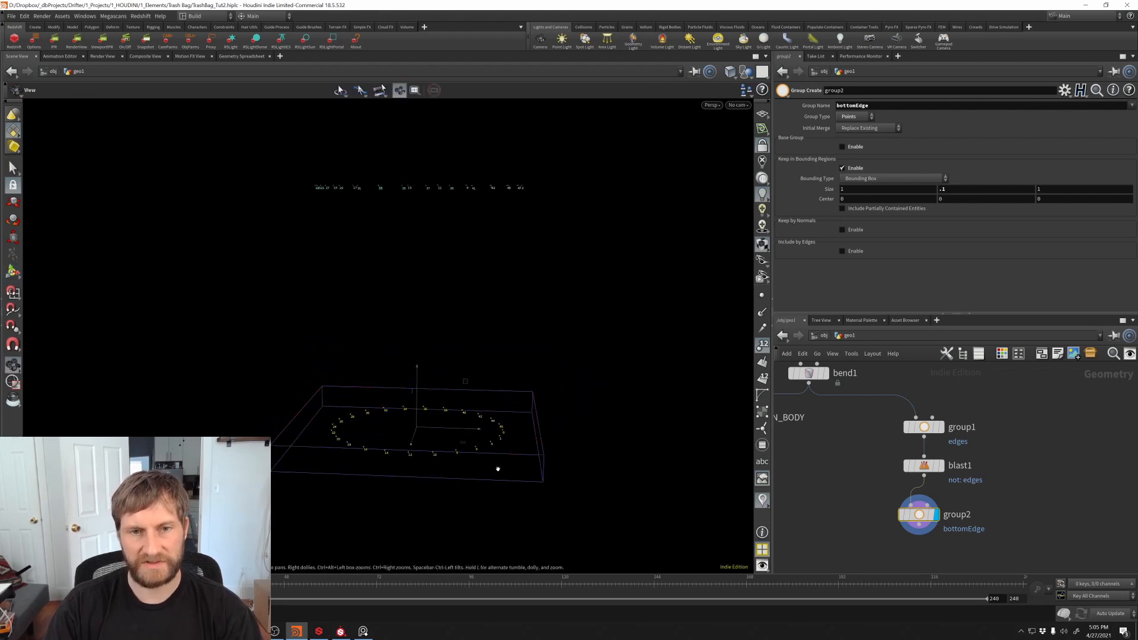
# Step: Add a Split node below the bottomEdge group node and display it
pyautogui.moveTo(891, 514); pyautogui.dragTo(886, 473, button='middle')
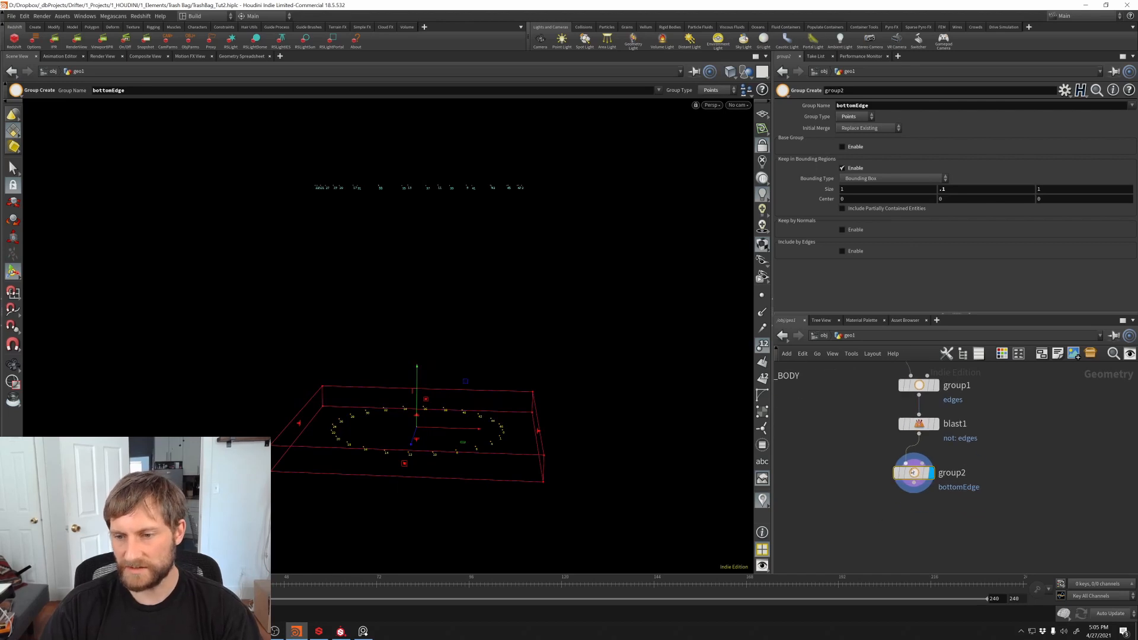
pyautogui.moveTo(910, 474); pyautogui.dragTo(916, 467)
pyautogui.moveTo(859, 478); pyautogui.dragTo(865, 423, button='middle')
pyautogui.scroll(-3, 853, 459)
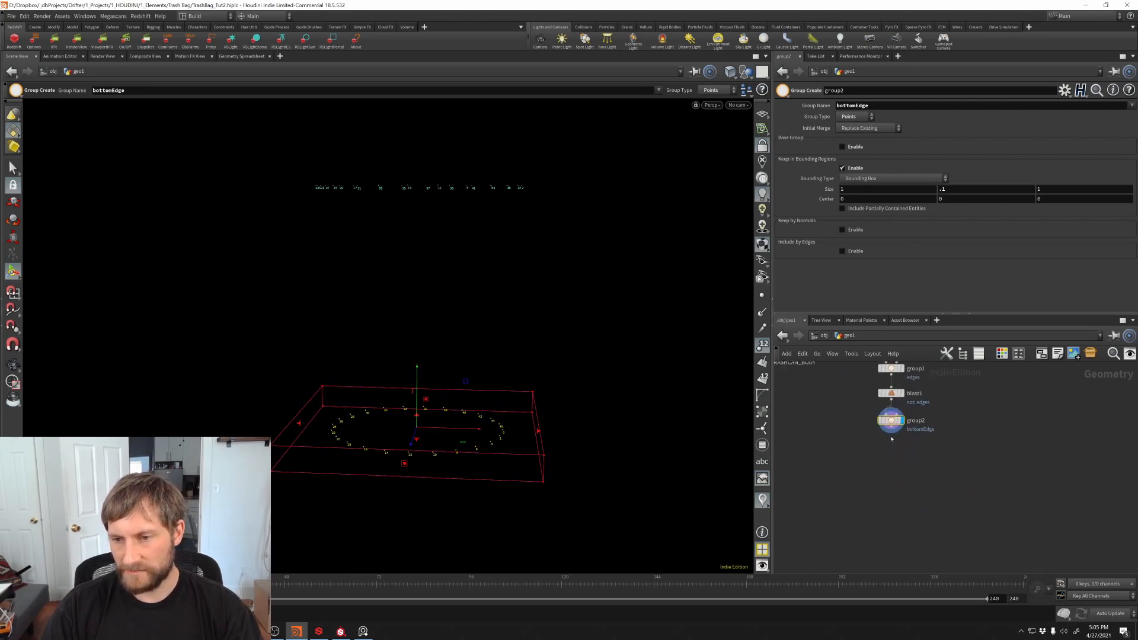
pyautogui.press('Tab')
pyautogui.press('Escape')
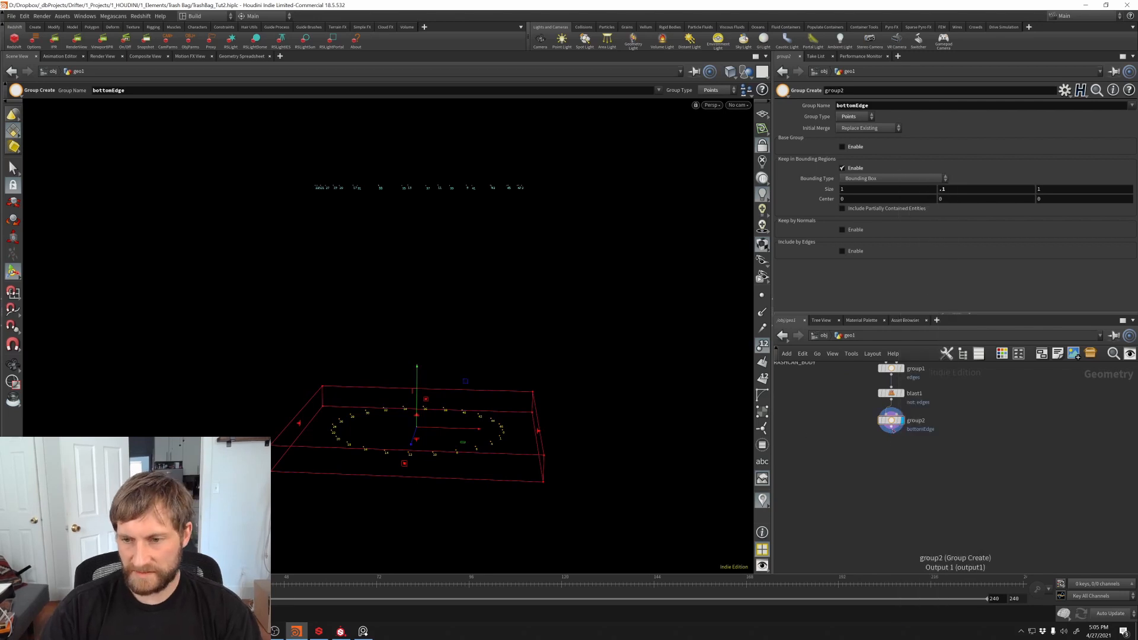
pyautogui.press('Tab')
pyautogui.write('split')
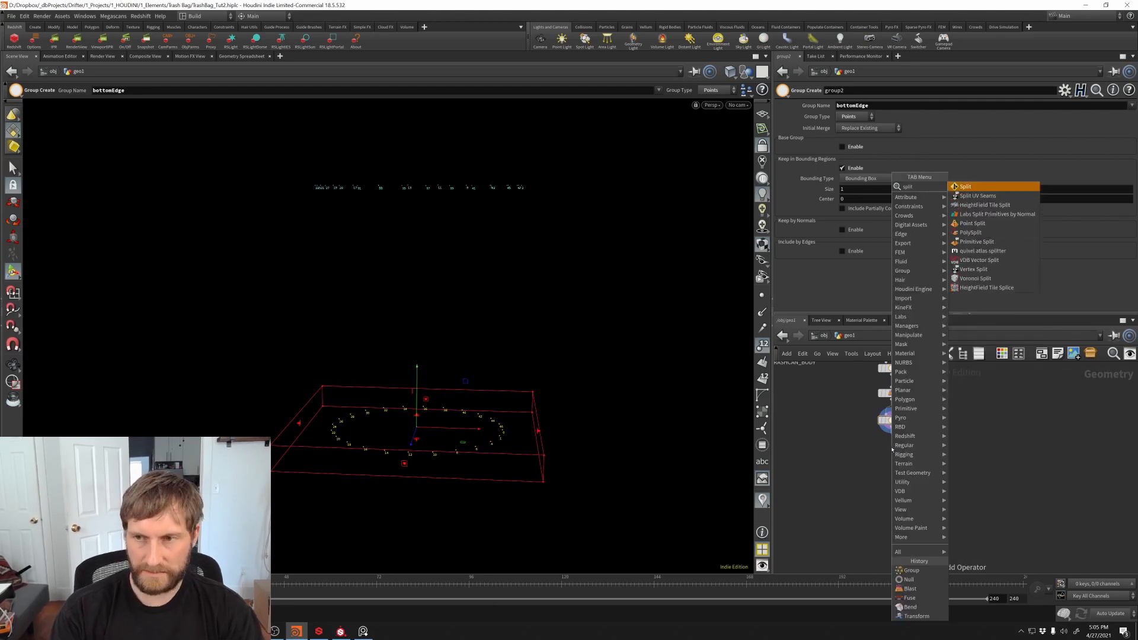
pyautogui.press('Return')
pyautogui.click(901, 447)
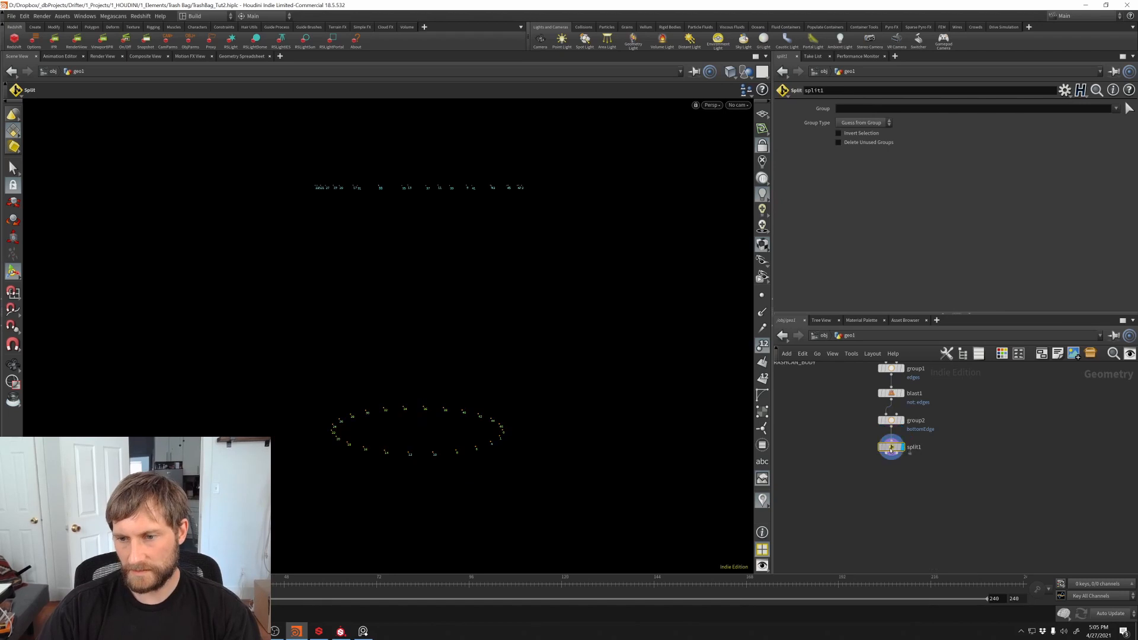
# Step: Set the Split node's group to bottomEdge
pyautogui.click(1115, 109)
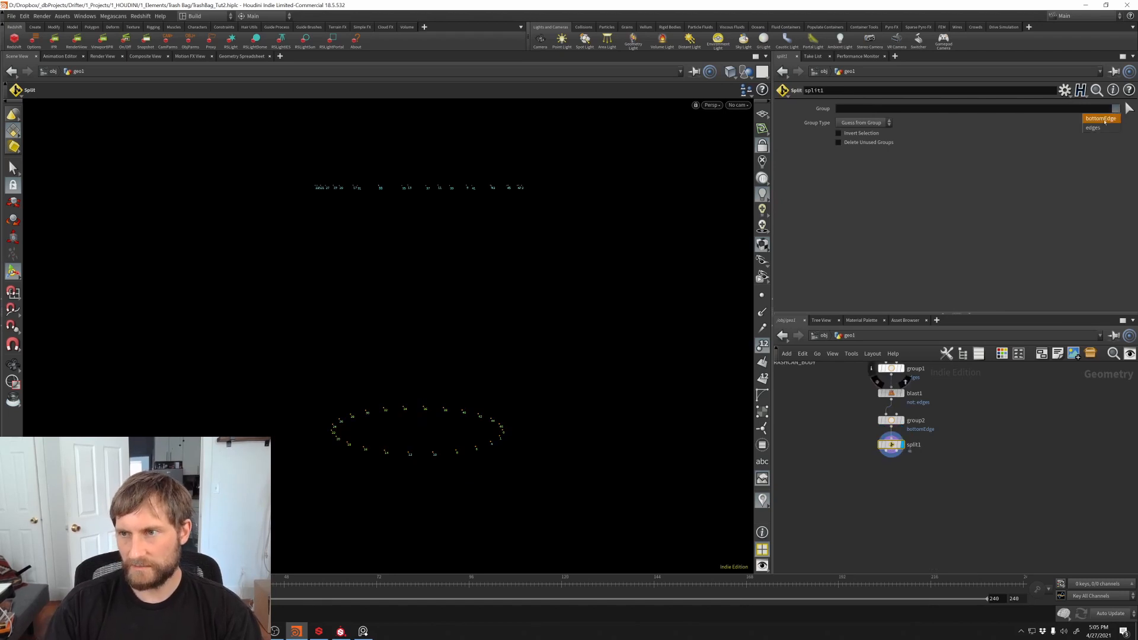
pyautogui.click(1095, 126)
pyautogui.moveTo(847, 497); pyautogui.dragTo(874, 472, button='middle')
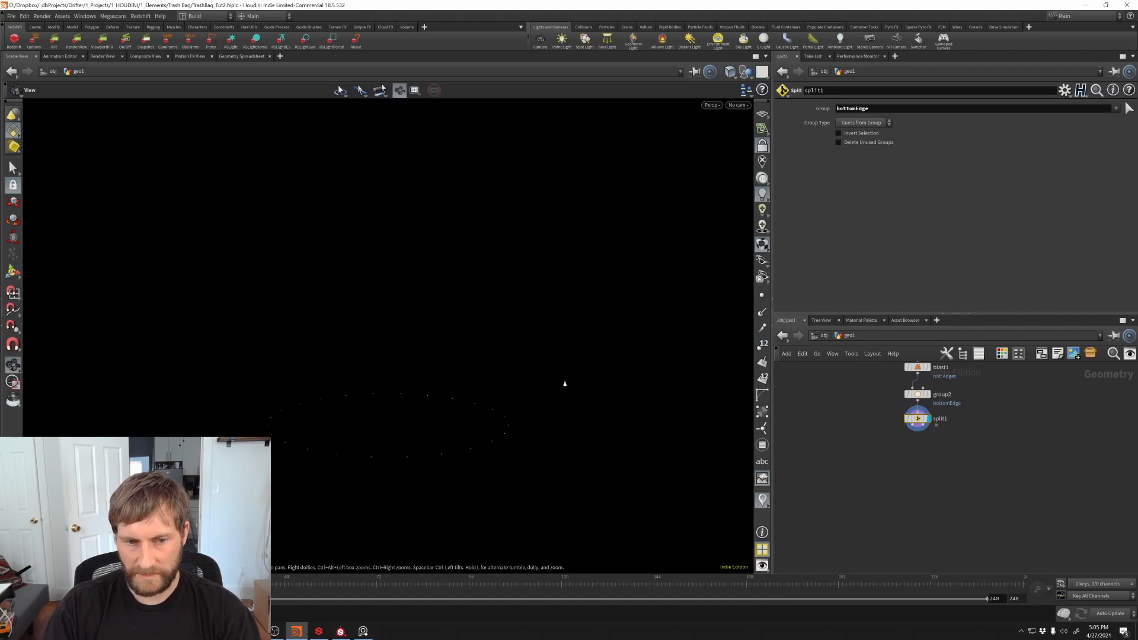
# Step: Increase the viewport's particle point size to 10 pixels and view the bottom ring of points
pyautogui.press('d')
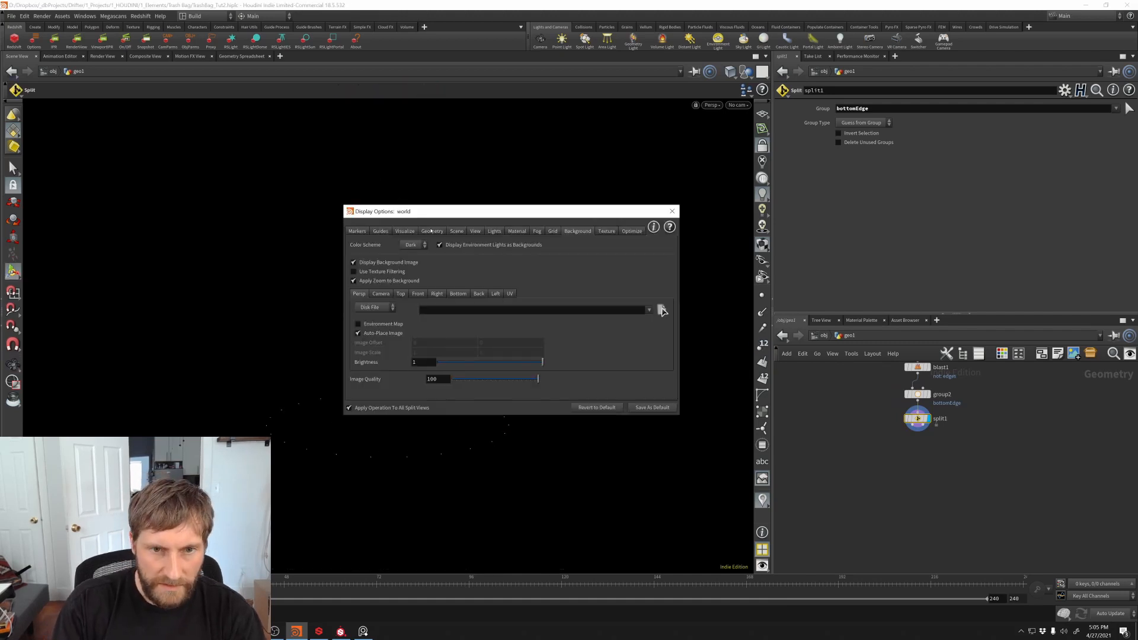
pyautogui.click(431, 232)
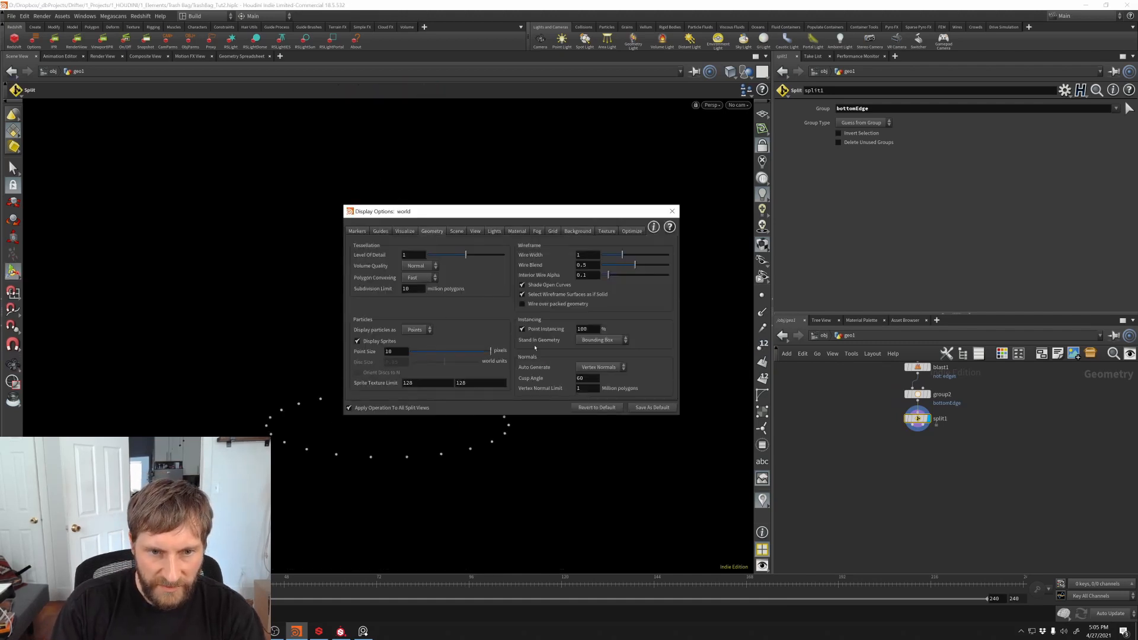
pyautogui.click(672, 212)
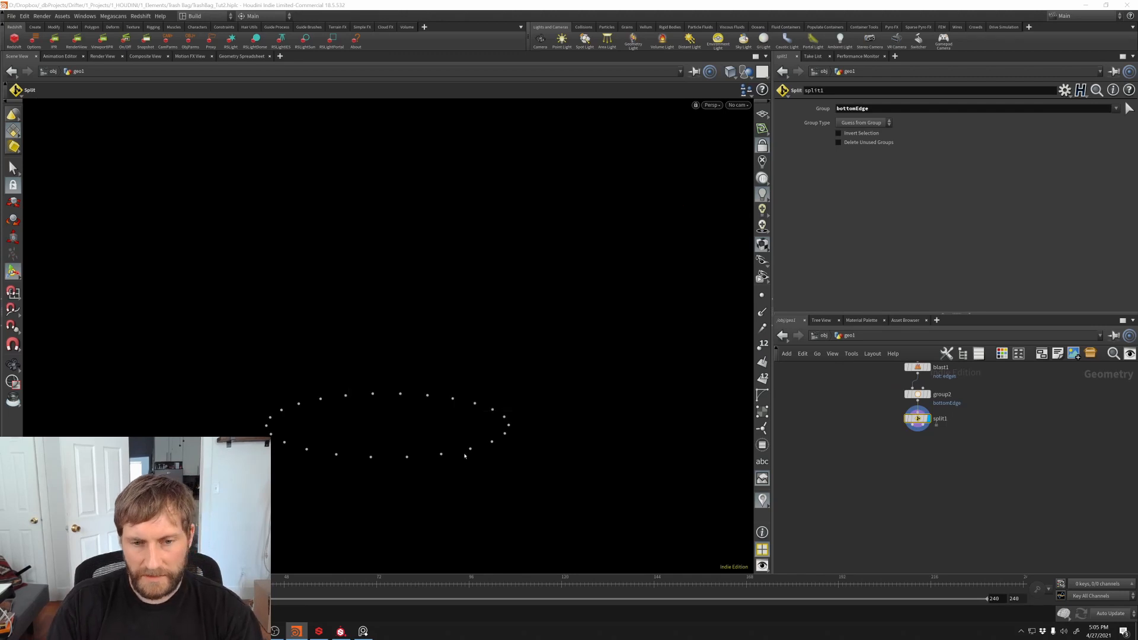
pyautogui.press('Escape')
pyautogui.moveTo(465, 456); pyautogui.dragTo(451, 388)
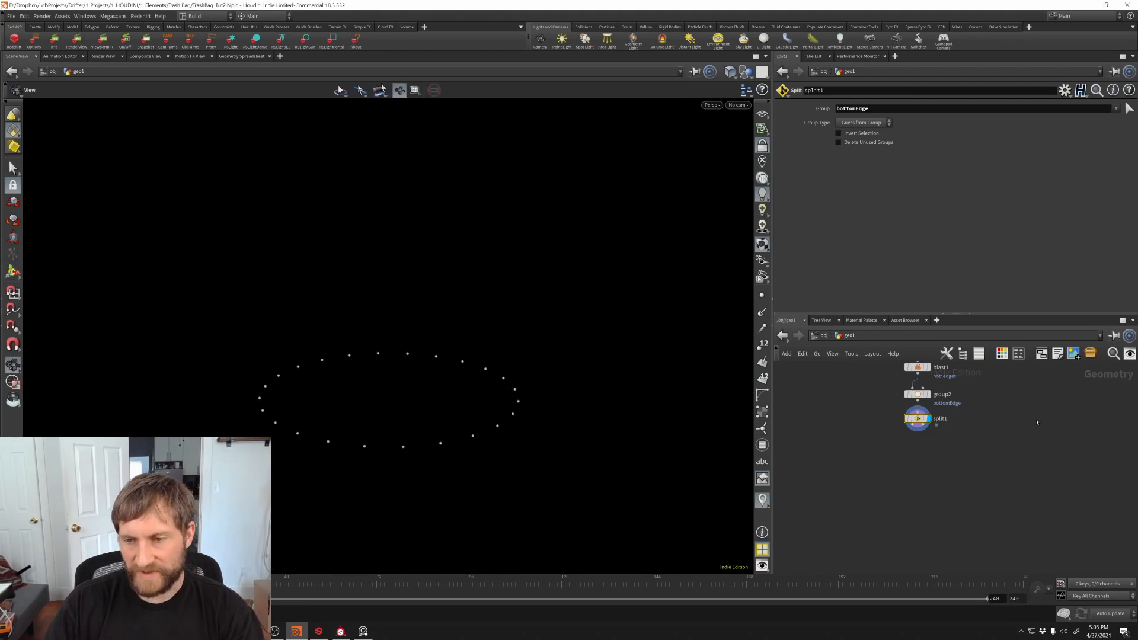
pyautogui.press('Return')
# Step: Attach a Null node to each of the Split node's two outputs
pyautogui.click(913, 428)
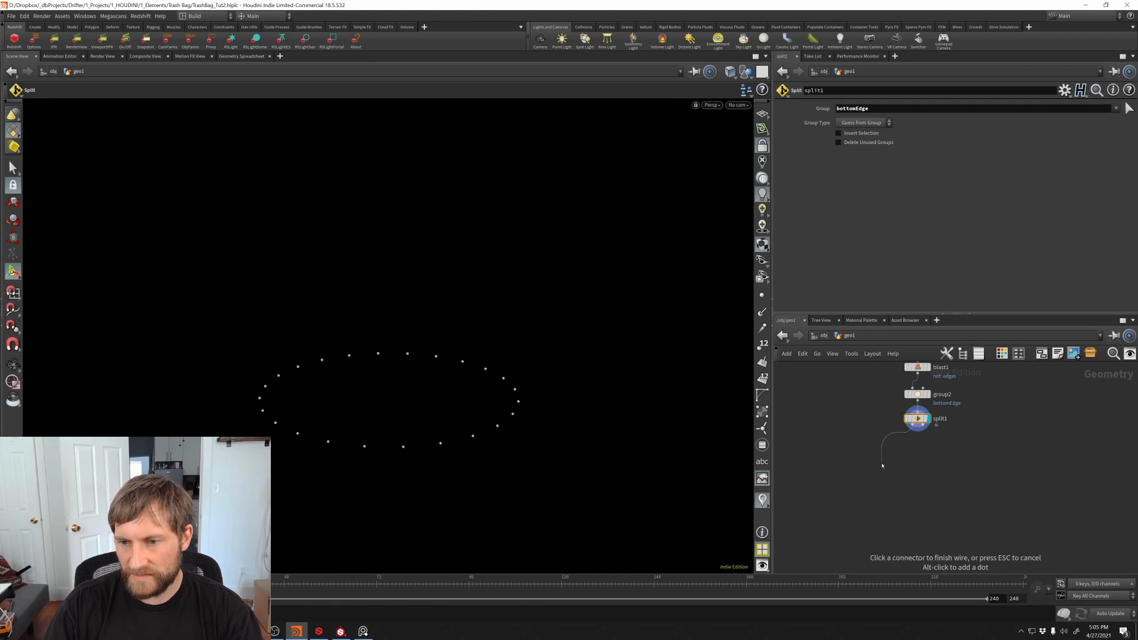
pyautogui.press('Tab')
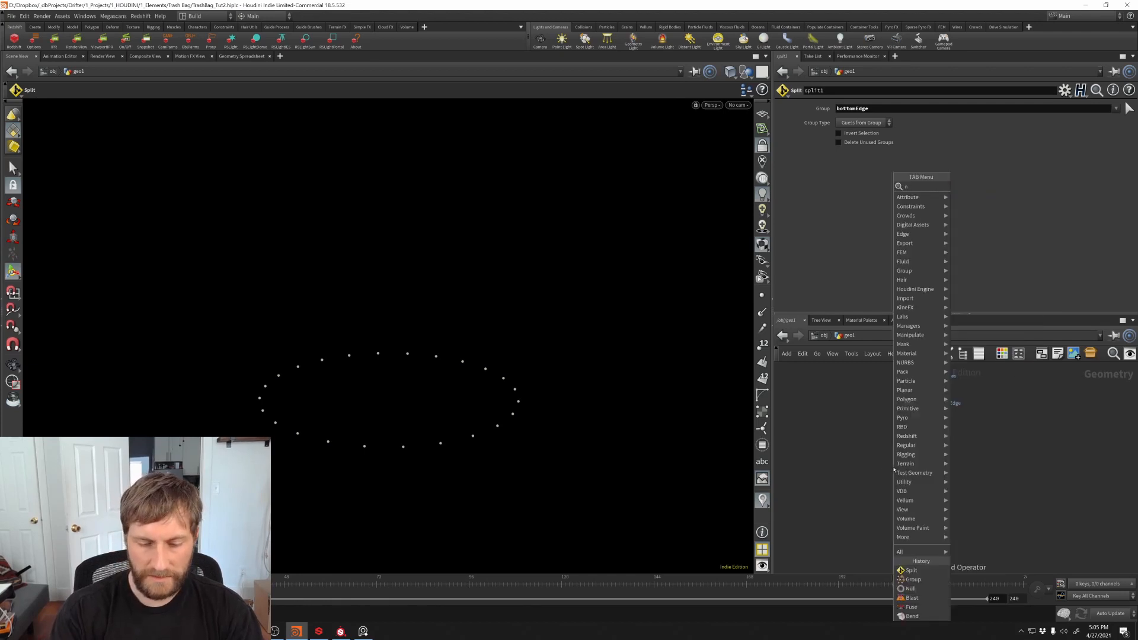
pyautogui.press('Return')
pyautogui.click(925, 431)
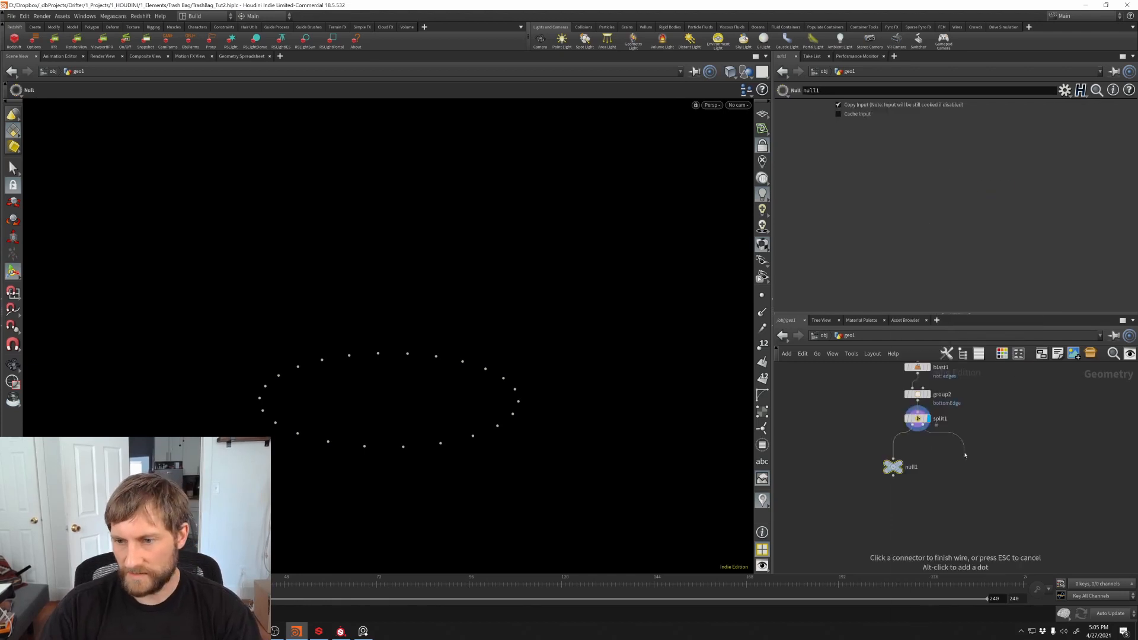
pyautogui.press('Tab')
pyautogui.write('null')
pyautogui.press('Return')
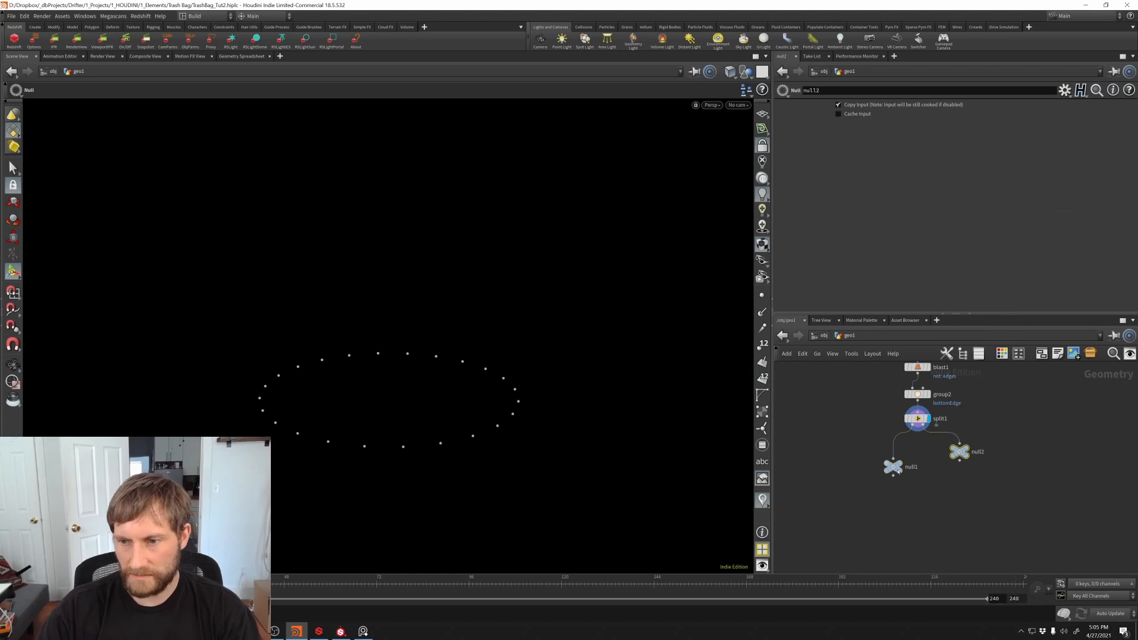
# Step: Rename the Null on the first split output bedge and the one on the second output tedge
pyautogui.doubleClick(910, 467)
pyautogui.write('be')
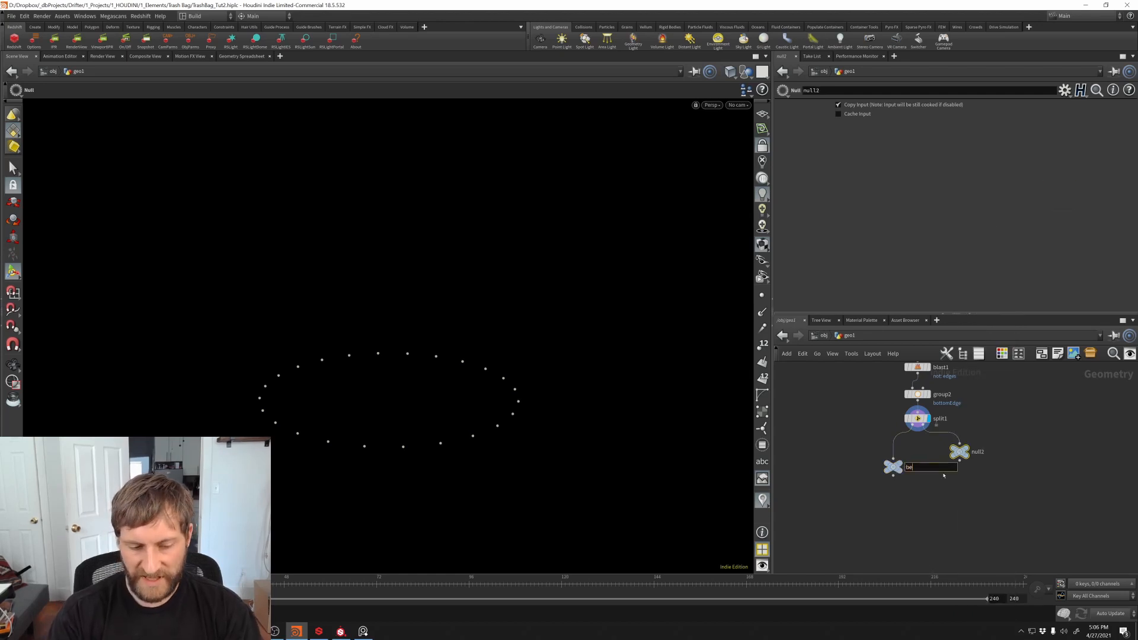
pyautogui.write('dge')
pyautogui.press('Return')
pyautogui.doubleClick(978, 451)
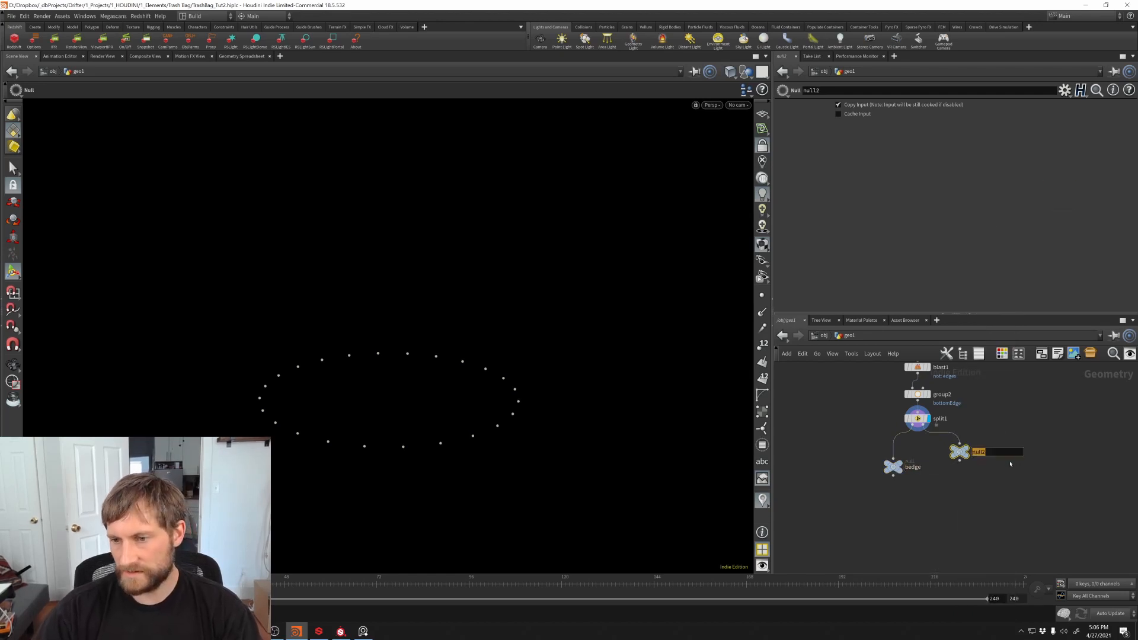
pyautogui.press('Return')
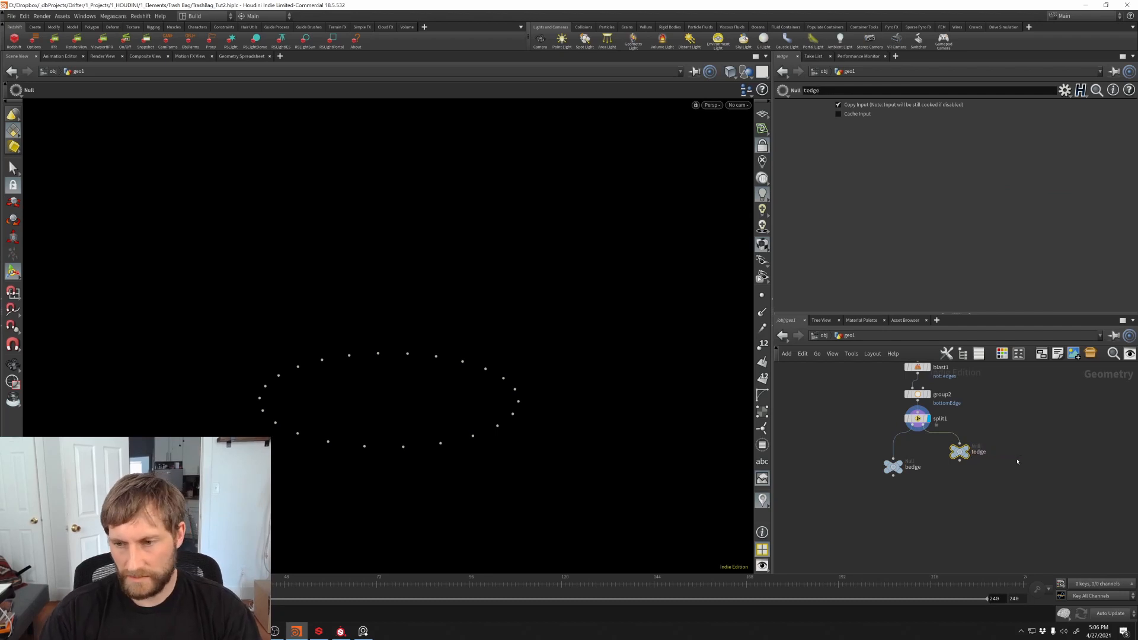
# Step: Display the tedge and bedge nodes in turn to check which ring of points each one carries
pyautogui.click(900, 467)
pyautogui.click(966, 452)
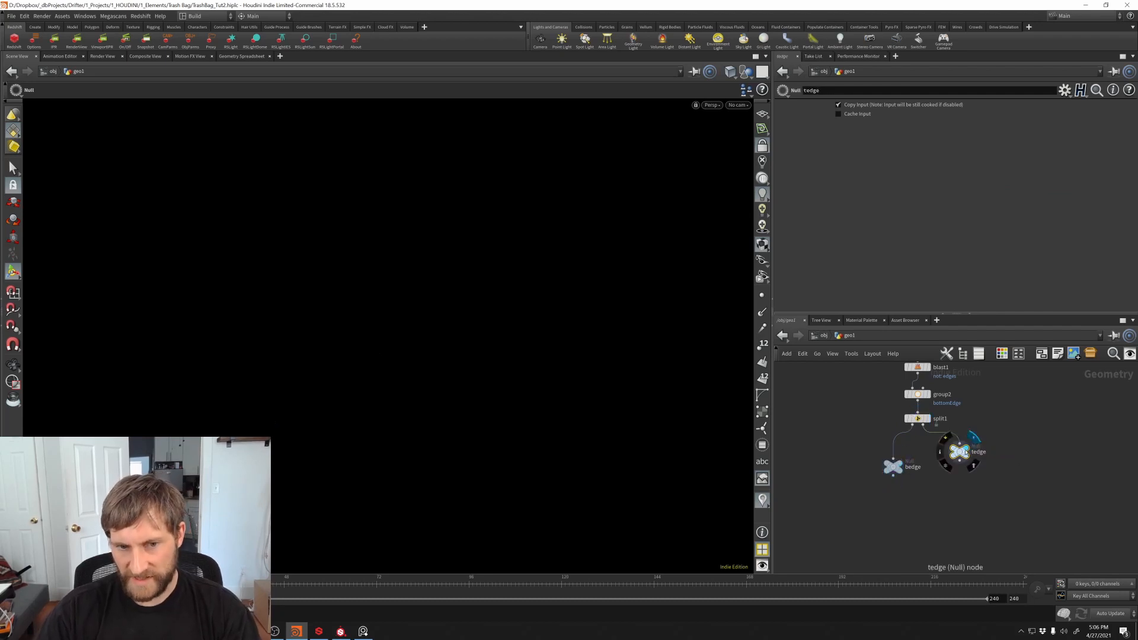
pyautogui.press('Escape')
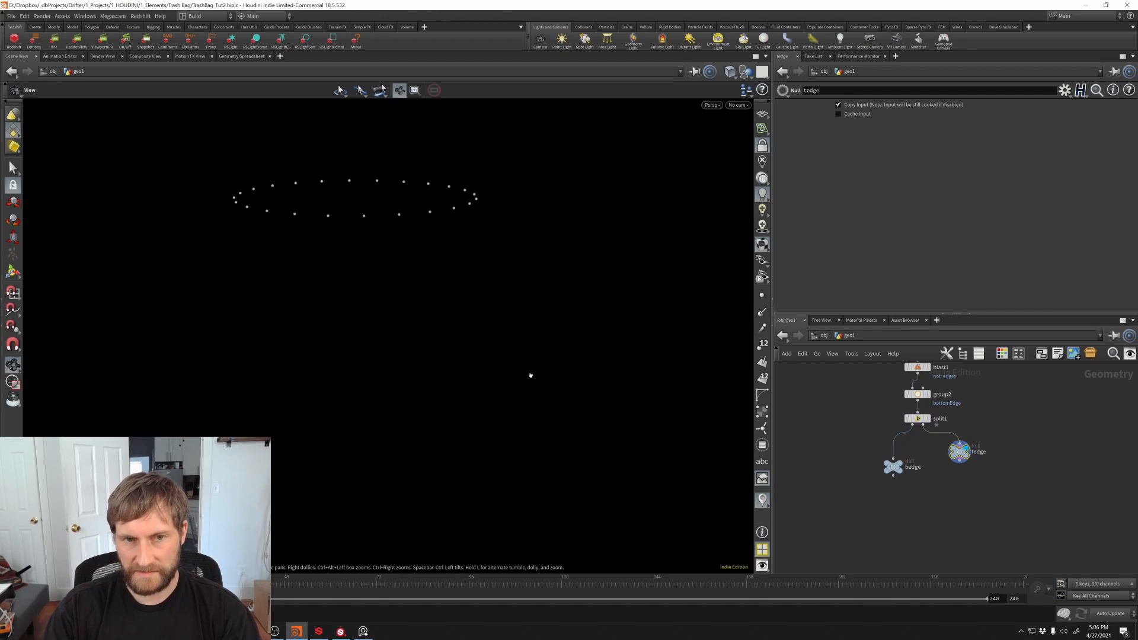
pyautogui.keyDown('alt'); pyautogui.moveTo(530, 375); pyautogui.dragTo(537, 404, button='right'); pyautogui.keyUp('alt')
pyautogui.click(900, 467)
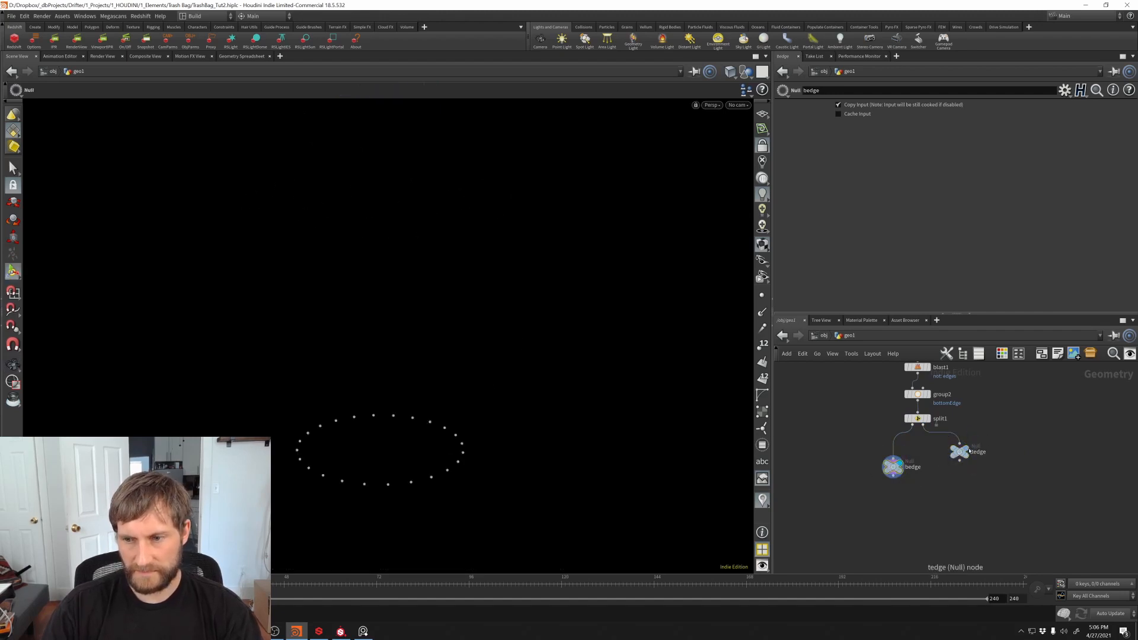
pyautogui.click(967, 450)
pyautogui.press('l')
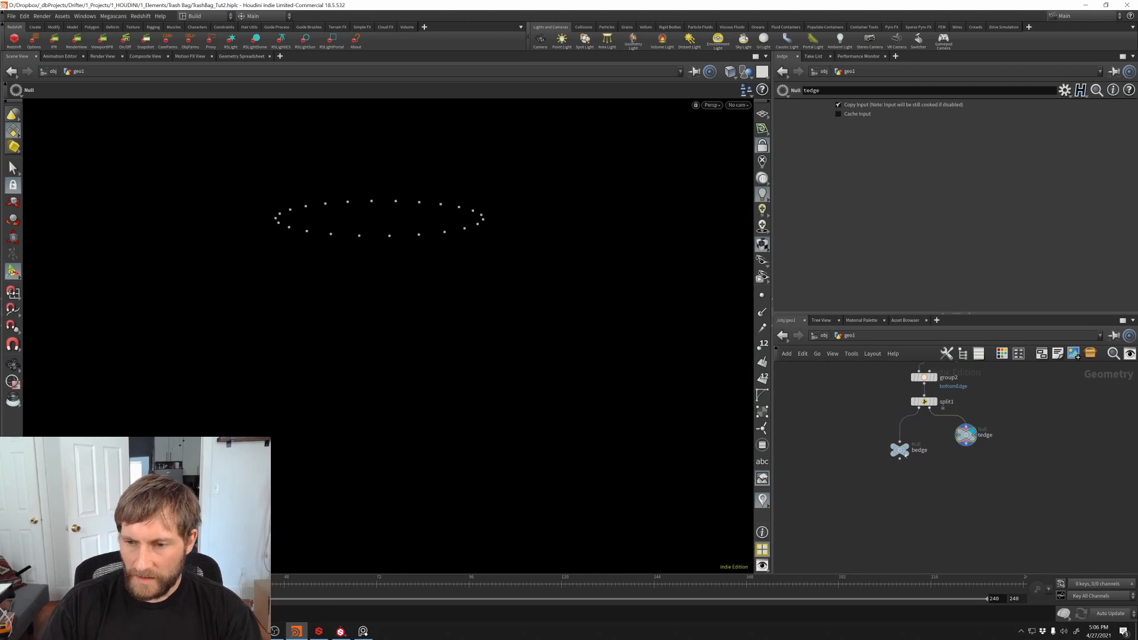
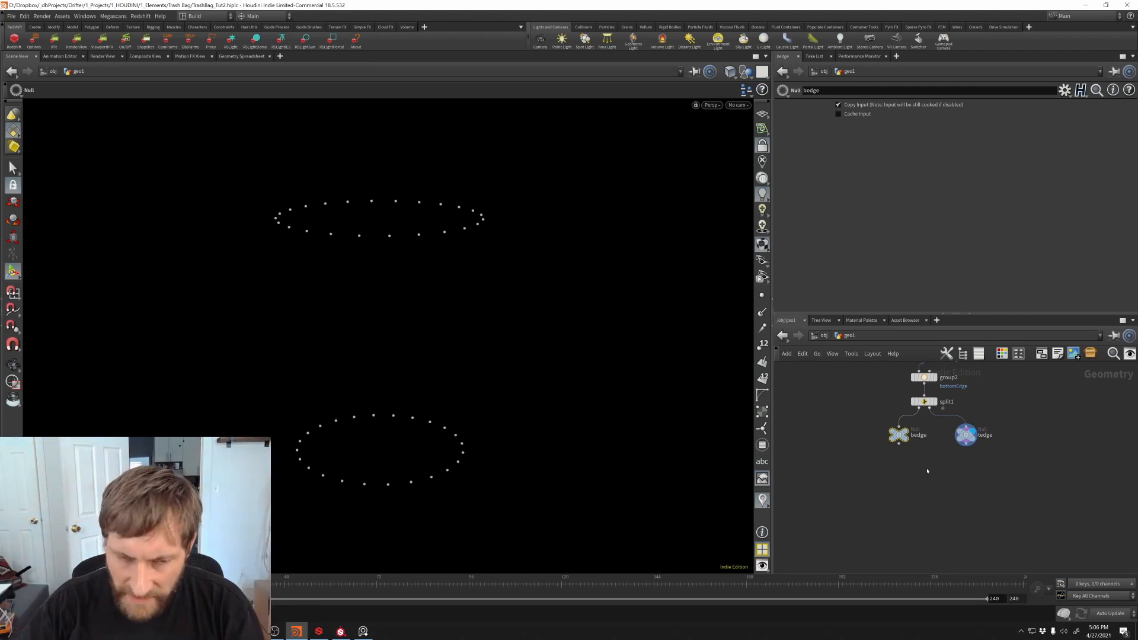
# Step: Add an Add node below the bedge Null and display it
pyautogui.click(908, 435)
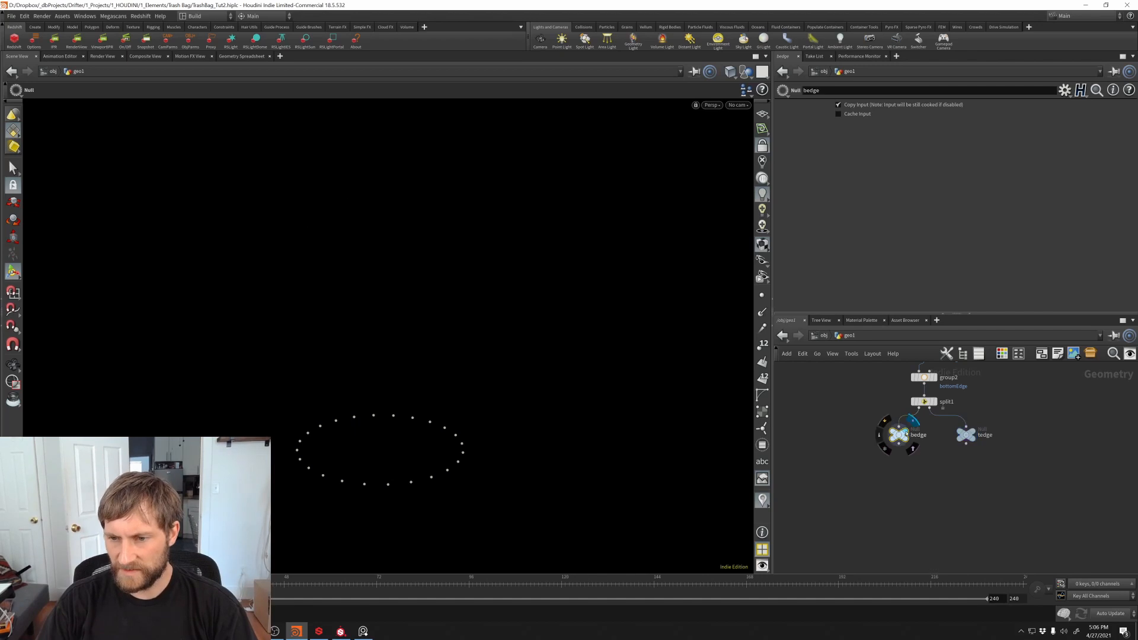
pyautogui.click(899, 443)
pyautogui.press('Tab')
pyautogui.write('add')
pyautogui.press('Return')
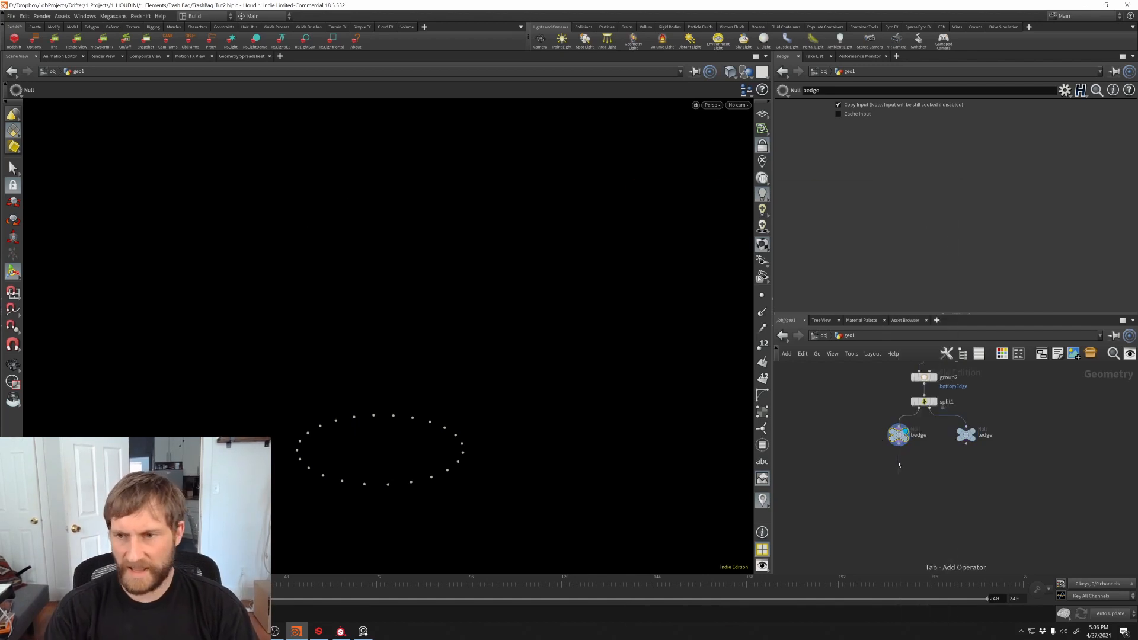
pyautogui.click(899, 464)
pyautogui.click(913, 466)
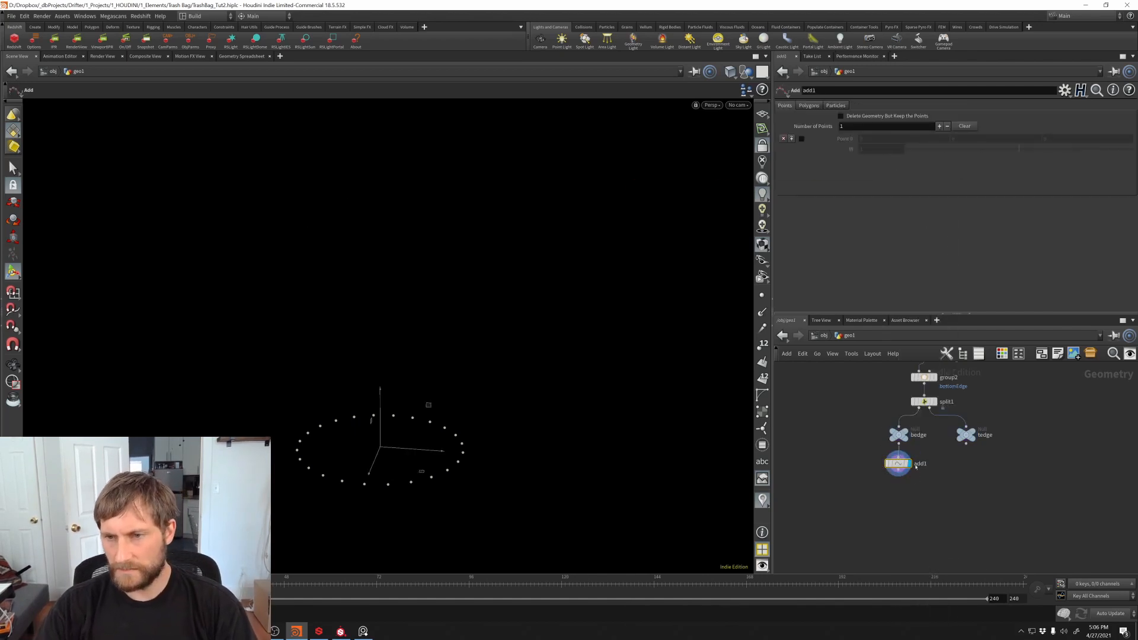
# Step: Set the Add node to build a closed polygon by group from all points
pyautogui.click(809, 105)
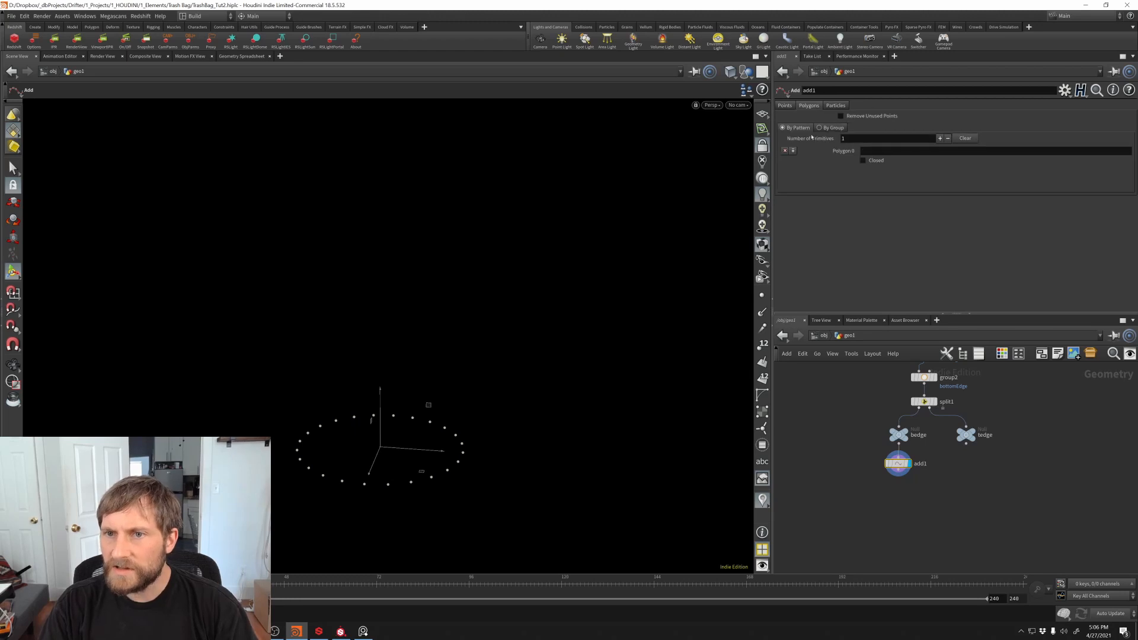
pyautogui.click(821, 128)
pyautogui.click(876, 156)
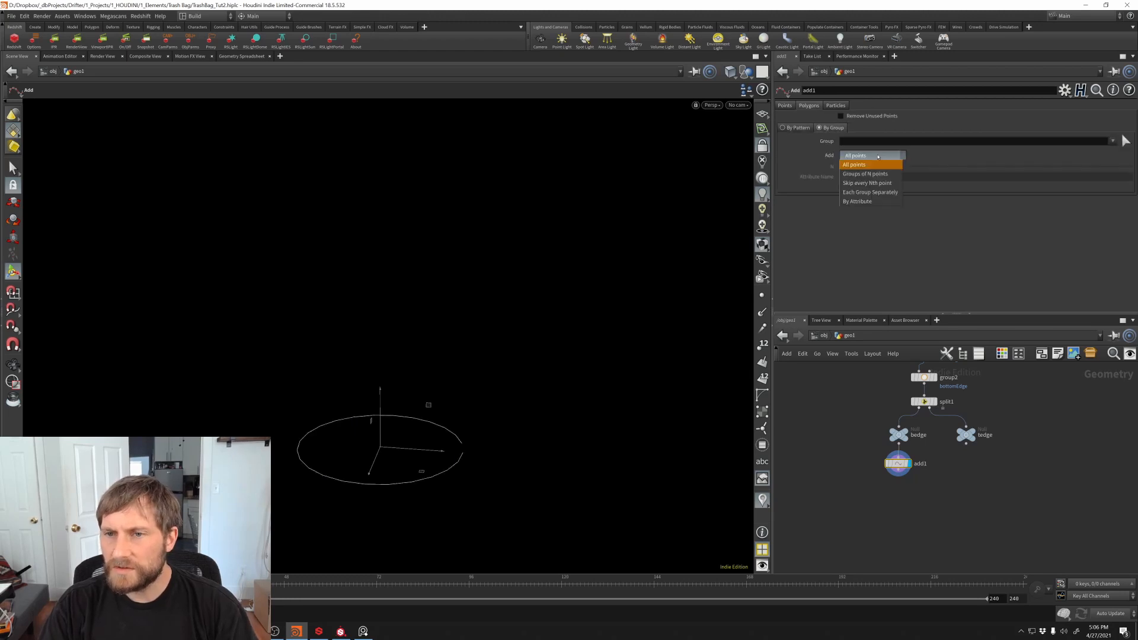
pyautogui.click(813, 217)
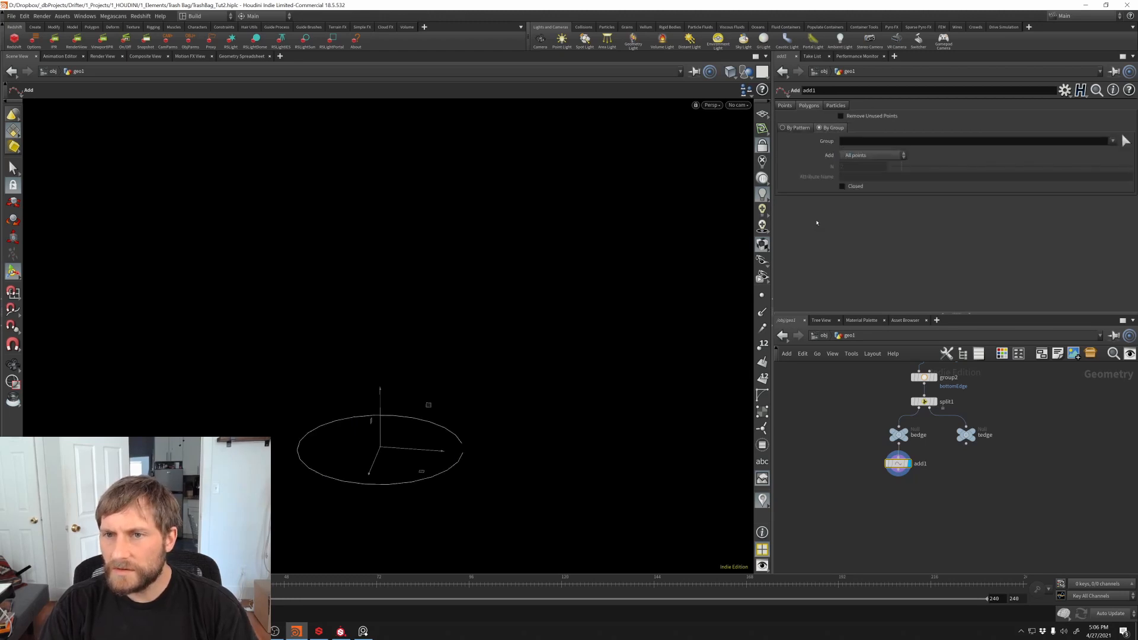
pyautogui.click(842, 187)
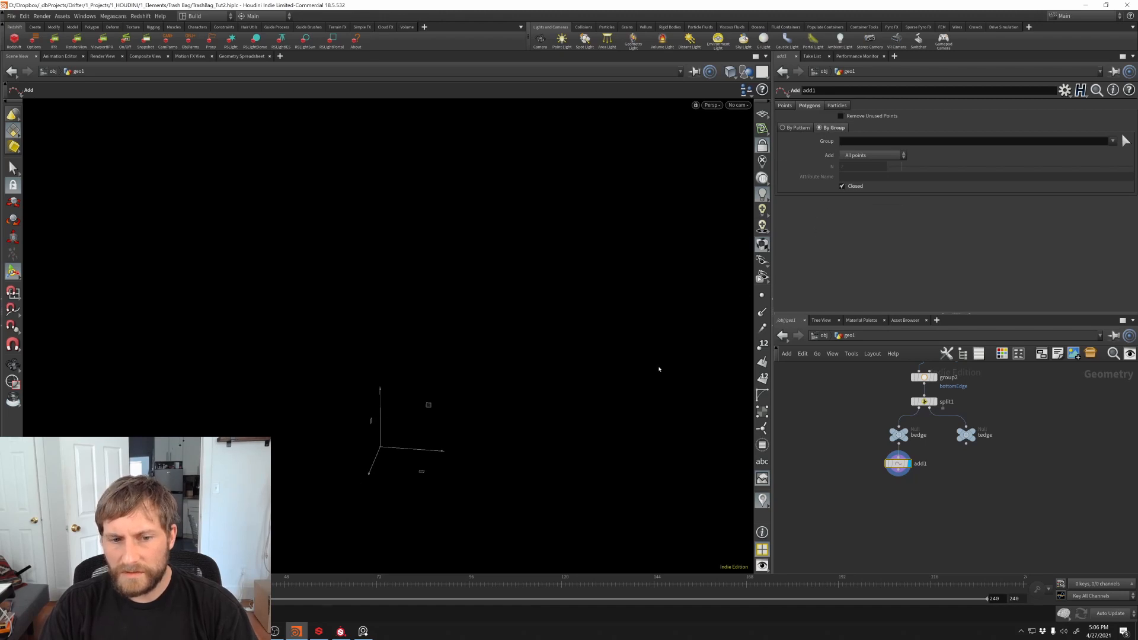
# Step: Detach the Add node from the bedge Null, set it aside and attach a Convert node below the Null instead
pyautogui.moveTo(882, 462); pyautogui.dragTo(798, 466)
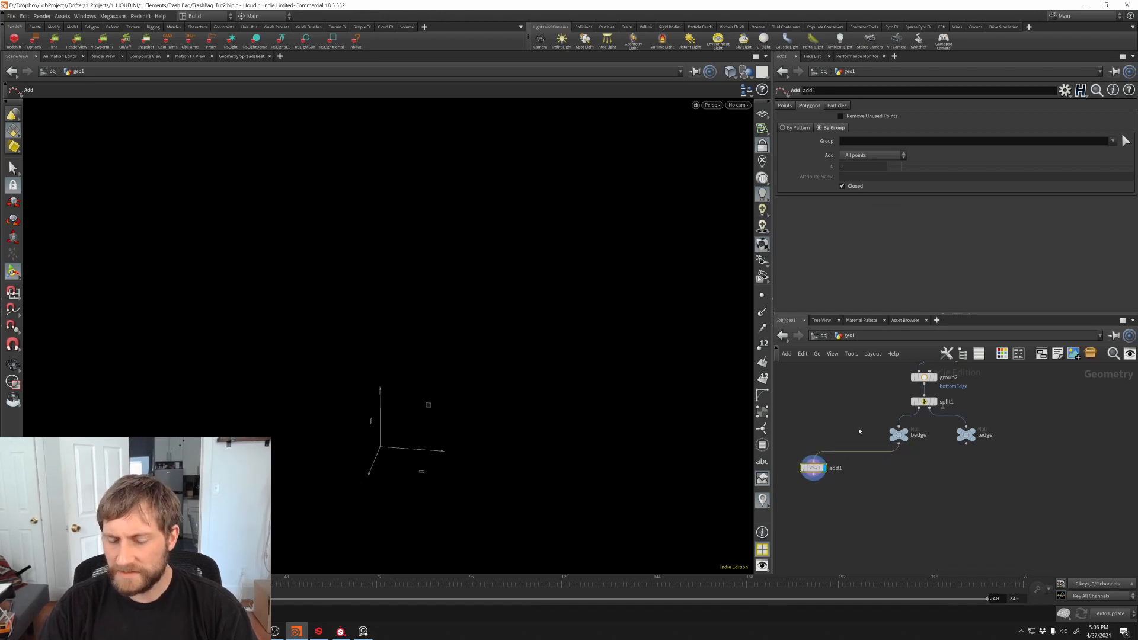
pyautogui.moveTo(888, 482); pyautogui.dragTo(881, 468, button='middle')
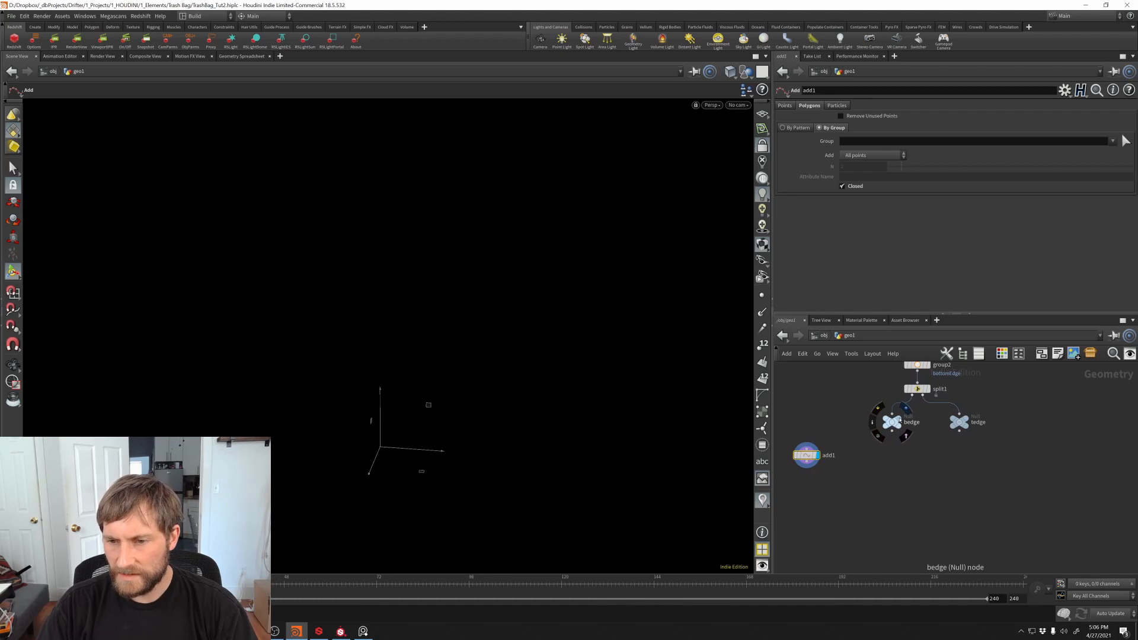
pyautogui.click(905, 410)
pyautogui.press('Tab')
pyautogui.write('convert')
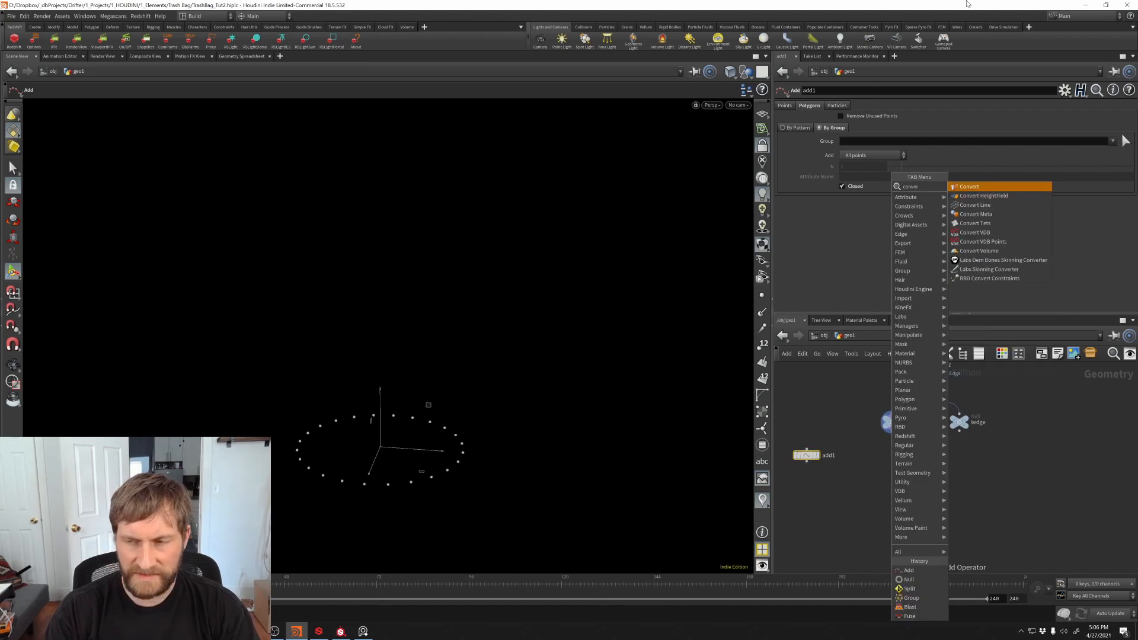
pyautogui.press('Return')
pyautogui.click(910, 465)
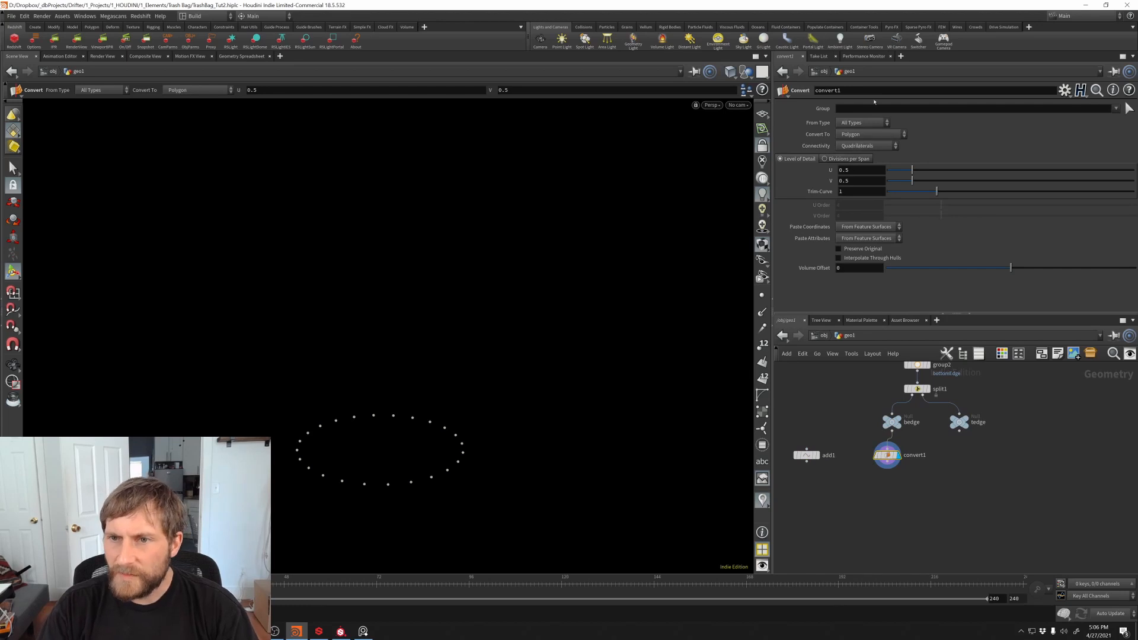
# Step: Set the Convert node to convert all types to Circle
pyautogui.click(859, 123)
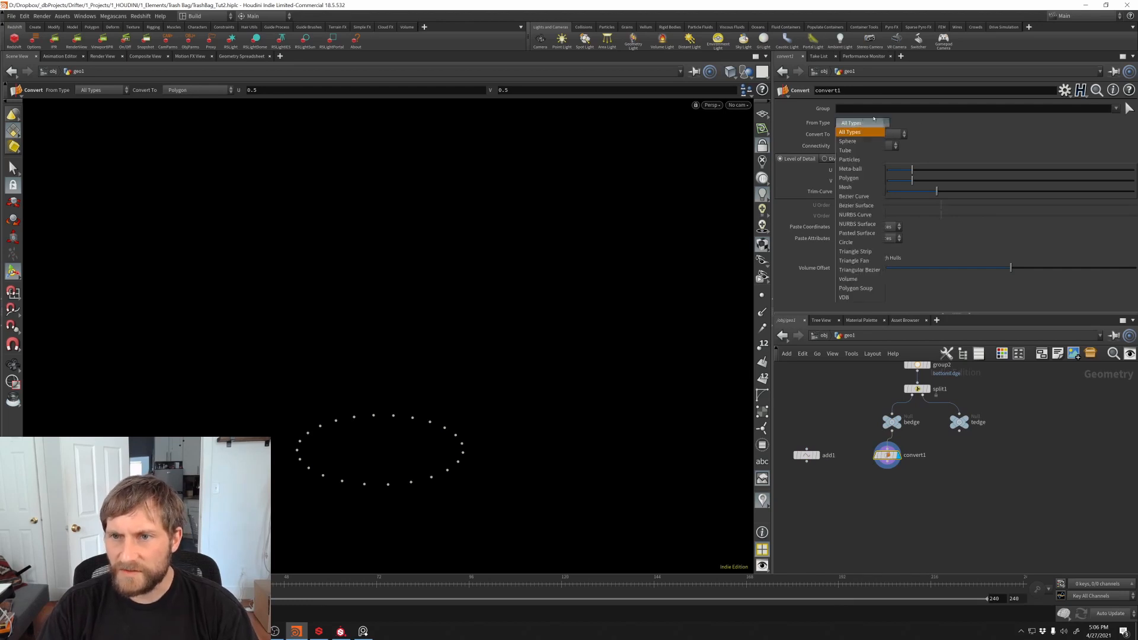
pyautogui.click(874, 119)
pyautogui.click(860, 135)
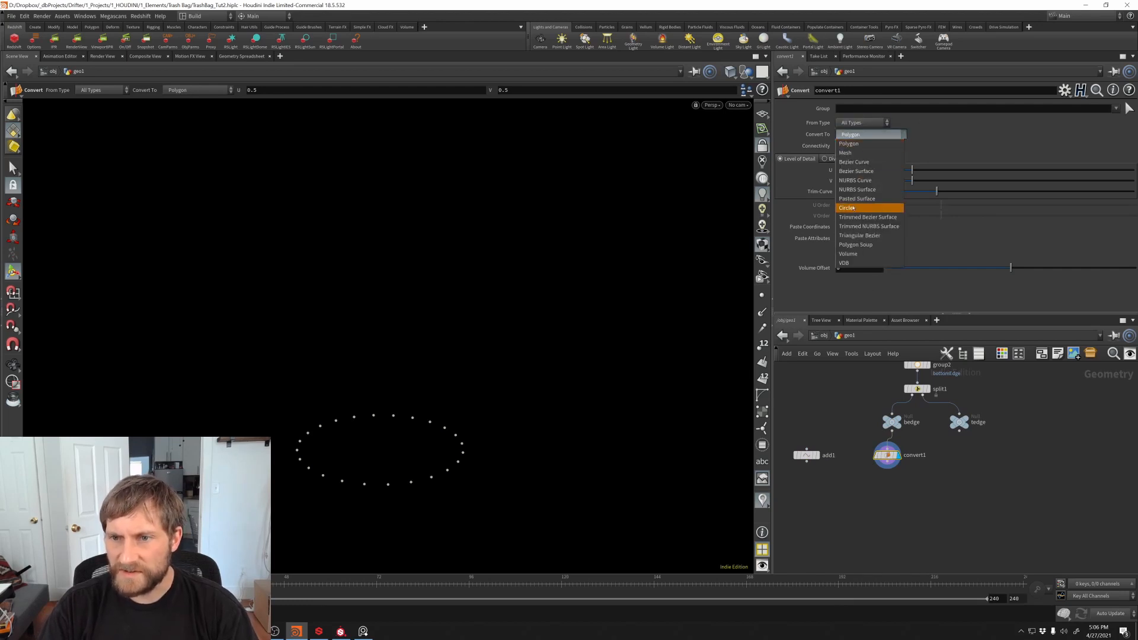
pyautogui.click(859, 207)
pyautogui.moveTo(907, 474); pyautogui.dragTo(902, 472)
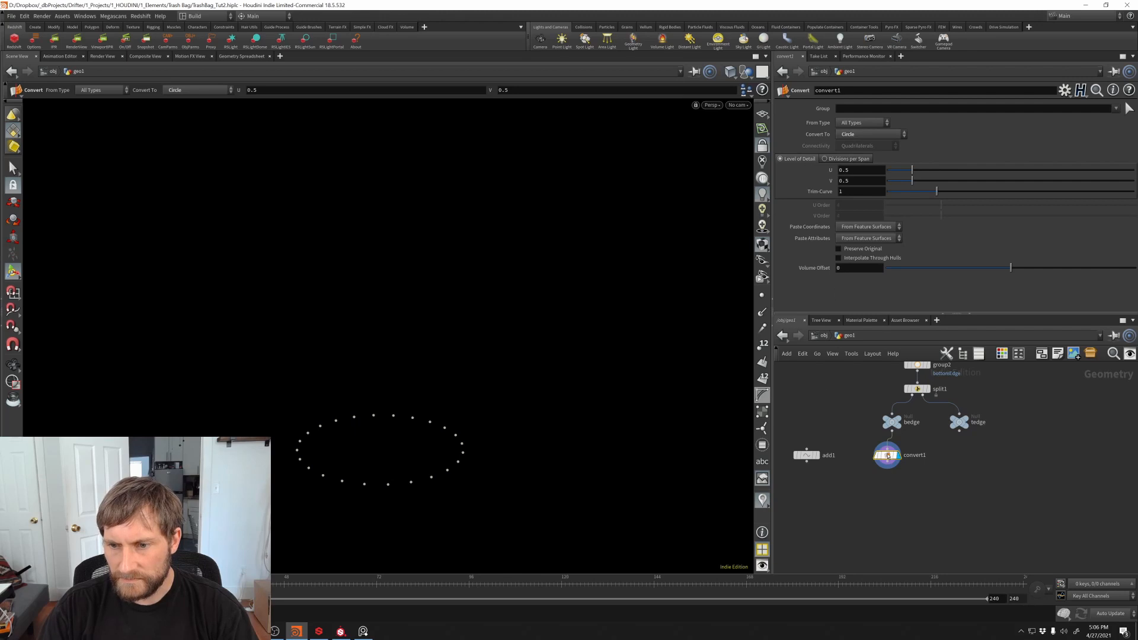
# Step: Insert the Add node between the bedge Null and the Convert node, and display the Add node
pyautogui.moveTo(808, 456); pyautogui.dragTo(887, 452)
pyautogui.moveTo(837, 494); pyautogui.dragTo(833, 460, button='middle')
pyautogui.moveTo(881, 418); pyautogui.dragTo(887, 414)
pyautogui.moveTo(852, 408); pyautogui.dragTo(911, 431)
pyautogui.click(898, 415)
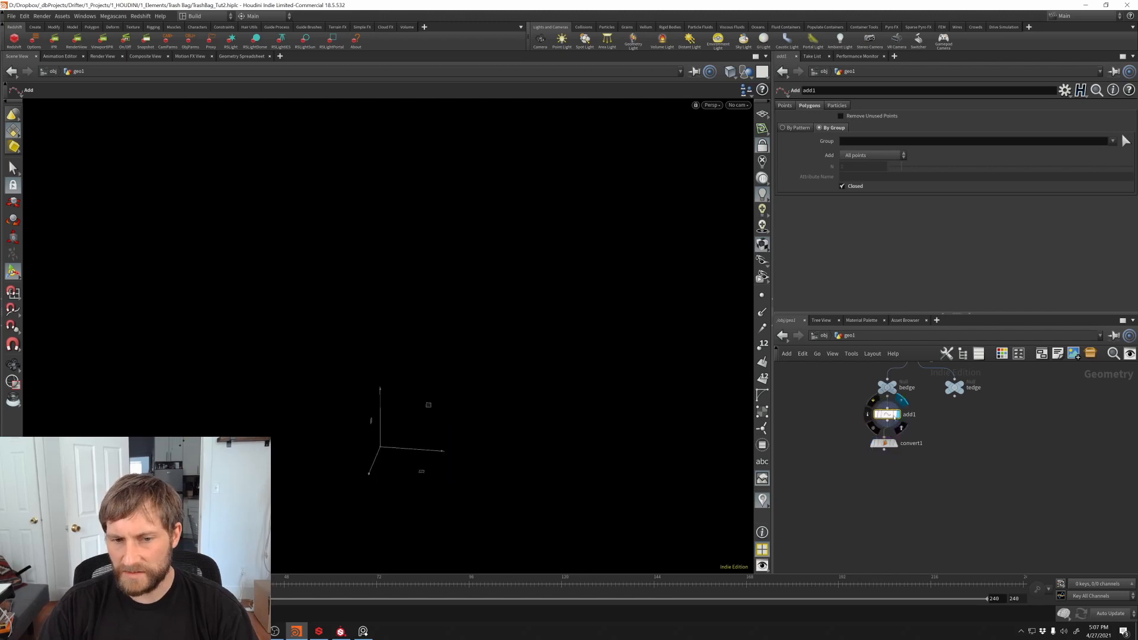
pyautogui.moveTo(852, 419); pyautogui.dragTo(833, 439, button='middle')
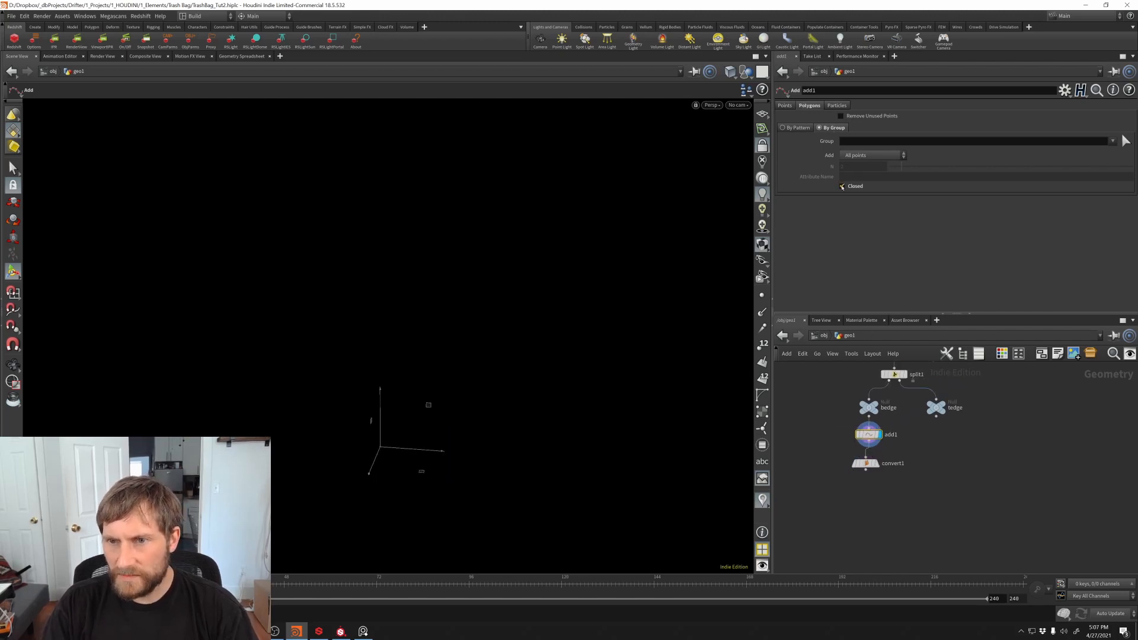
# Step: Turn off Closed on the Add node and compare its By Pattern and By Group polygon modes, ending on By Group
pyautogui.click(841, 186)
pyautogui.click(842, 188)
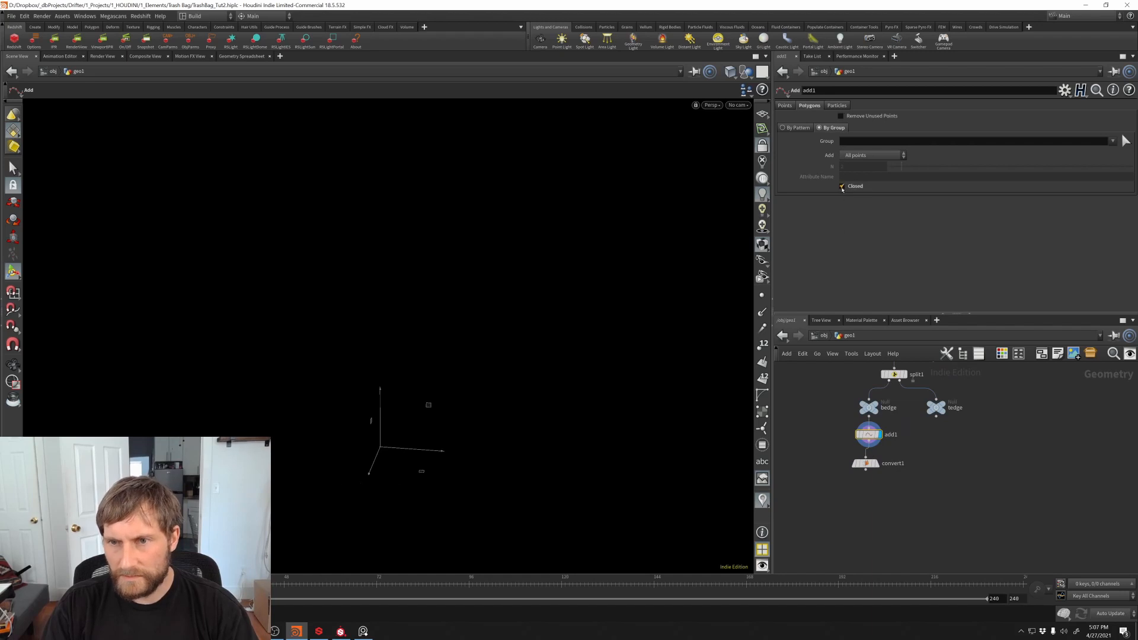
pyautogui.click(841, 187)
pyautogui.click(799, 128)
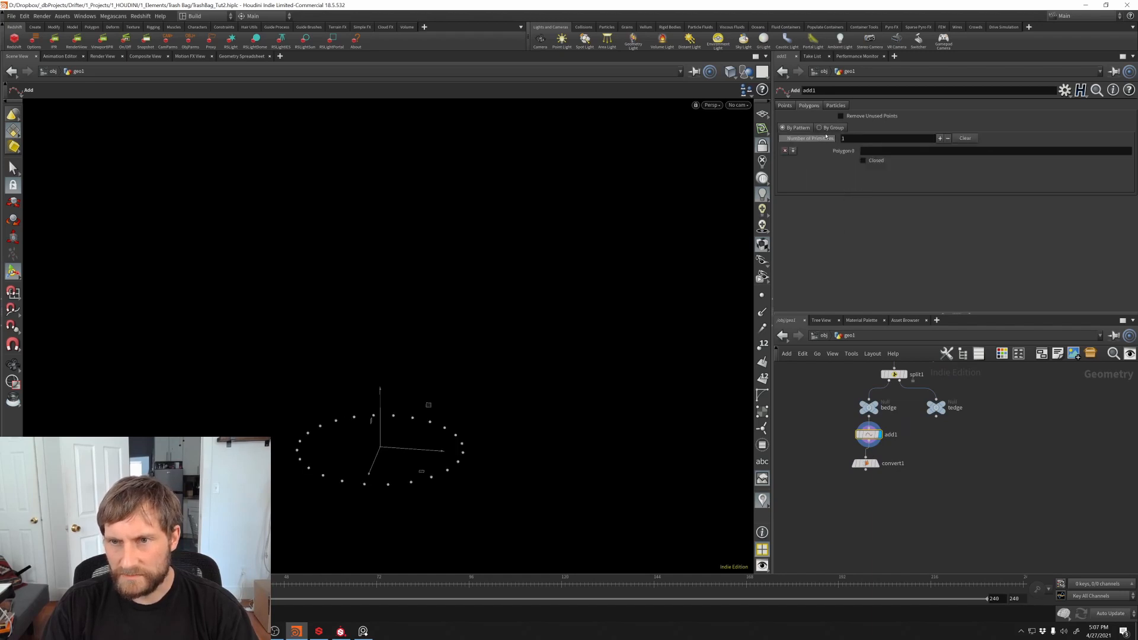
pyautogui.click(830, 128)
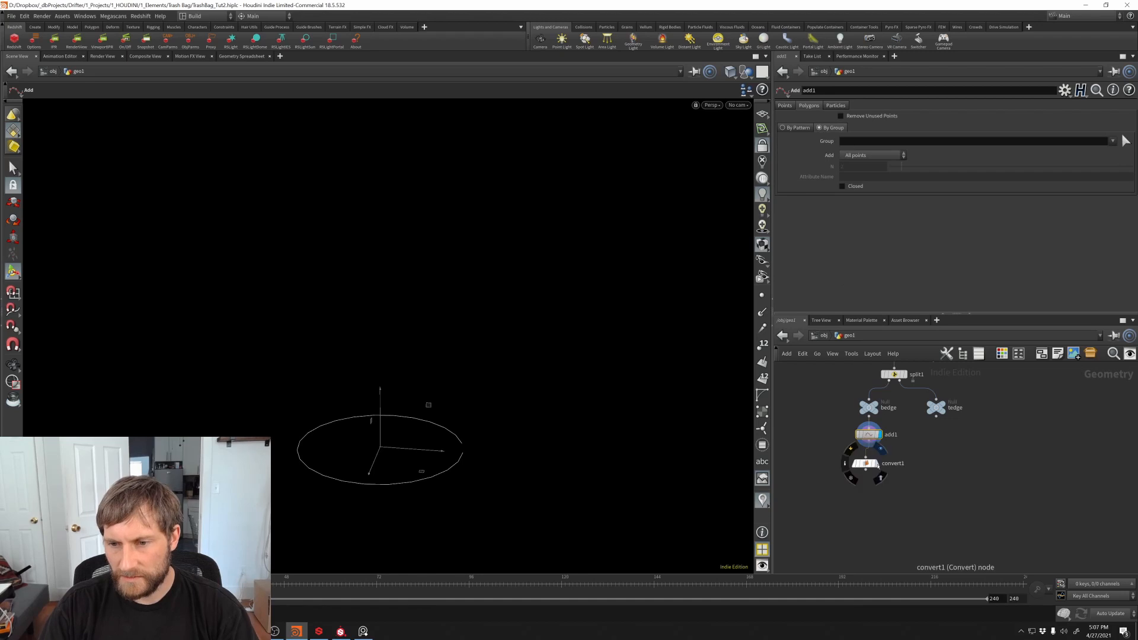
# Step: Display the Convert node below the Add node and examine its circle from different angles
pyautogui.click(878, 463)
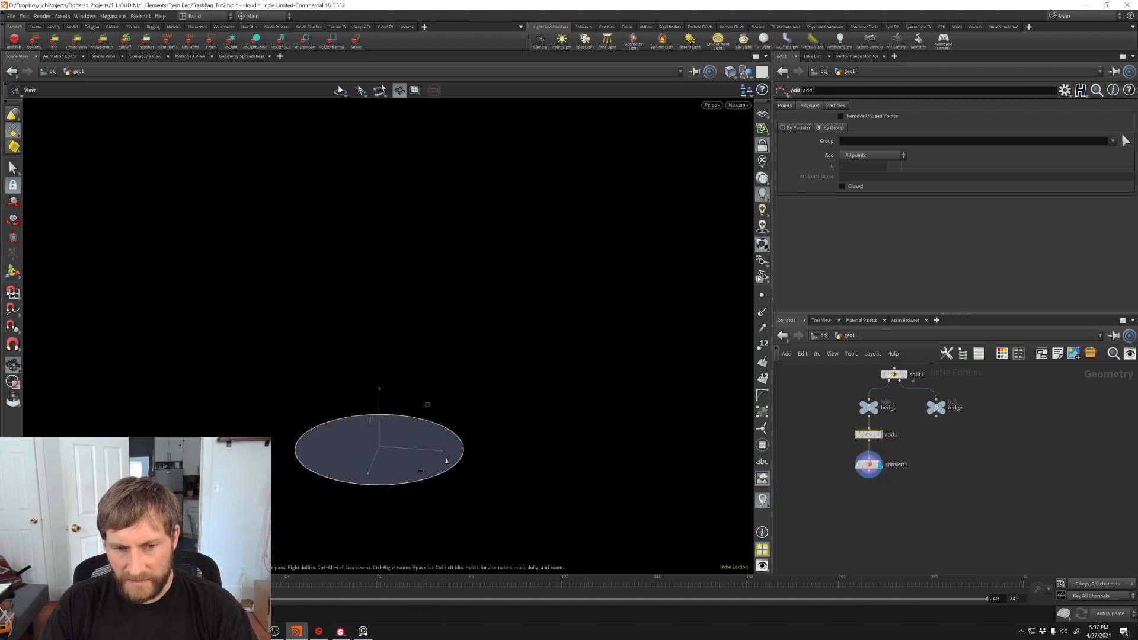
pyautogui.click(868, 464)
pyautogui.press('Return')
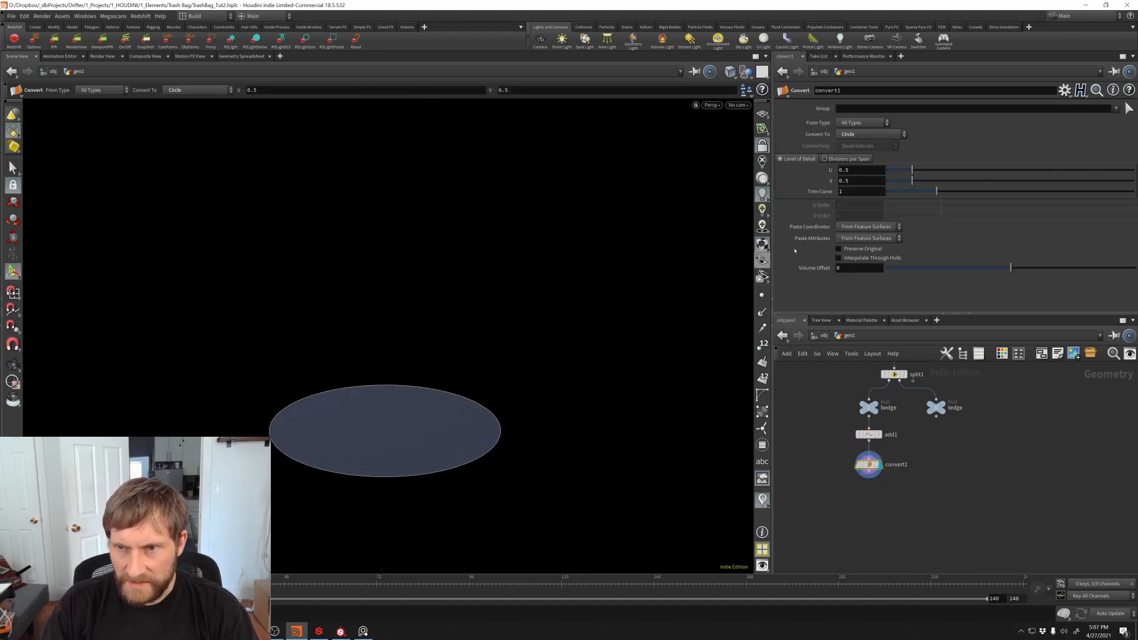
pyautogui.press('Escape')
pyautogui.moveTo(498, 394); pyautogui.dragTo(435, 328)
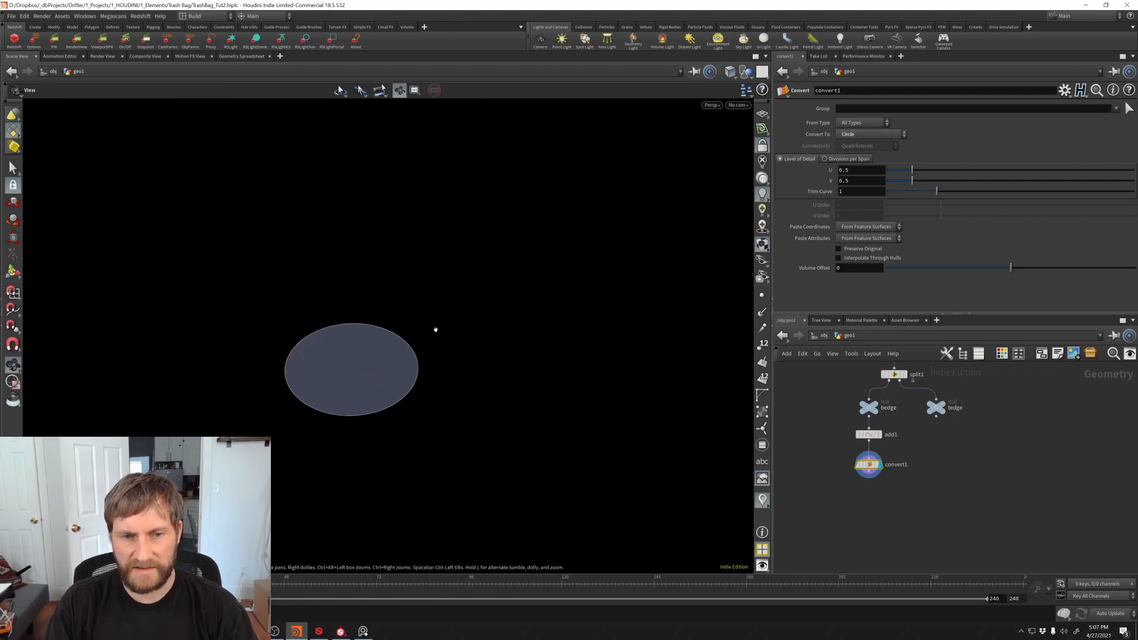
pyautogui.press('Return')
pyautogui.press('p')
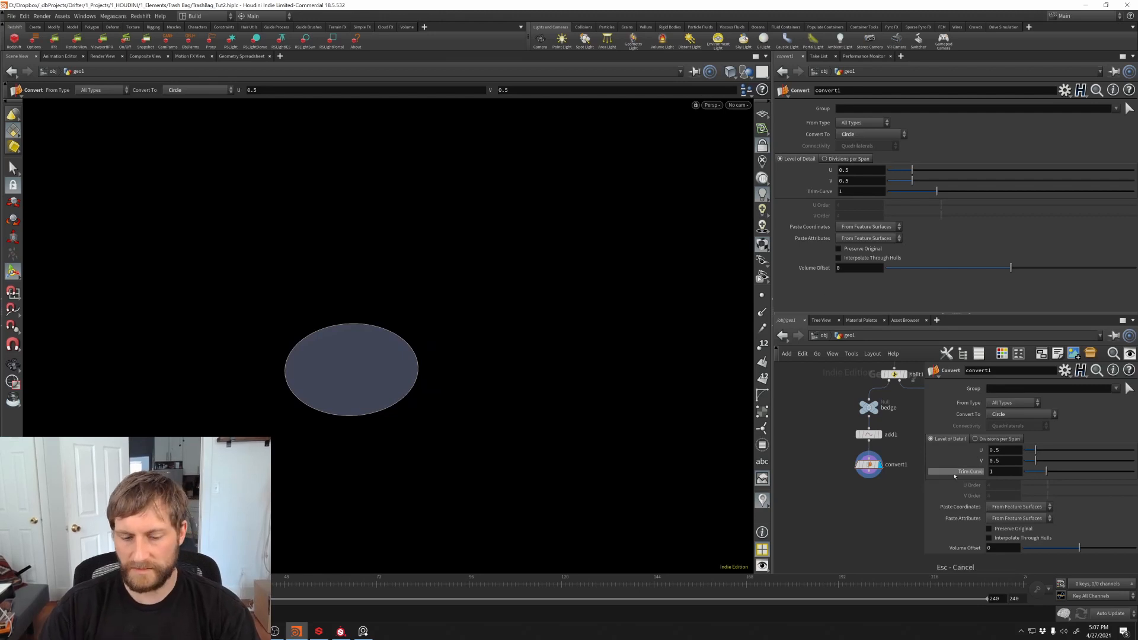
pyautogui.press('p')
# Step: Place a Draw Curve node beside the network and connect a duplicate of the Convert node below it
pyautogui.press('Tab')
pyautogui.write('draw')
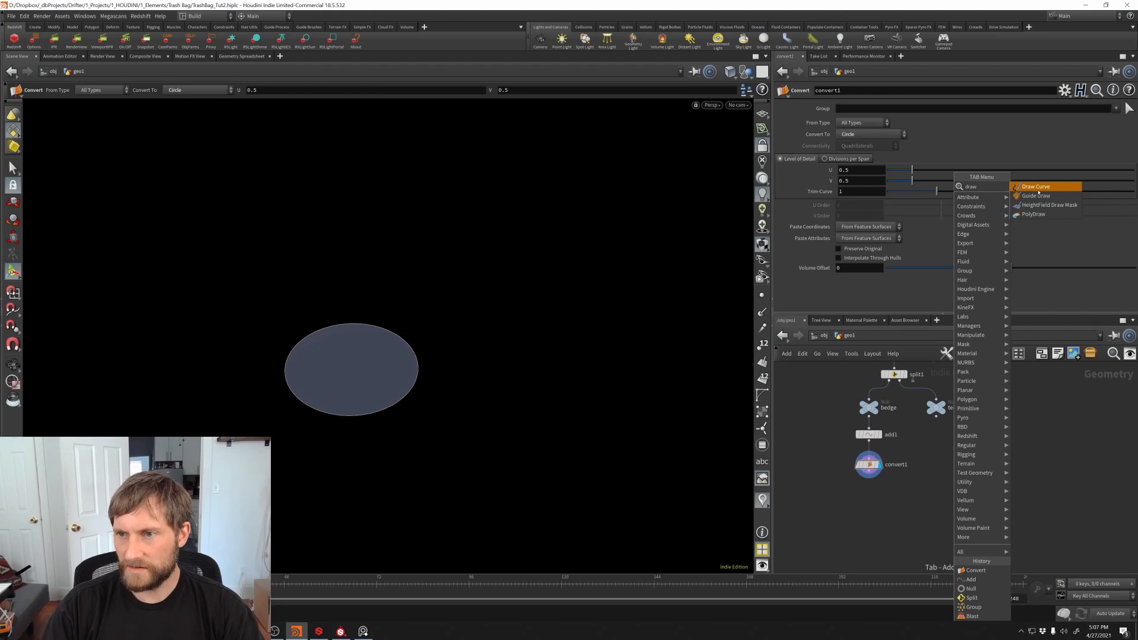
pyautogui.click(1038, 188)
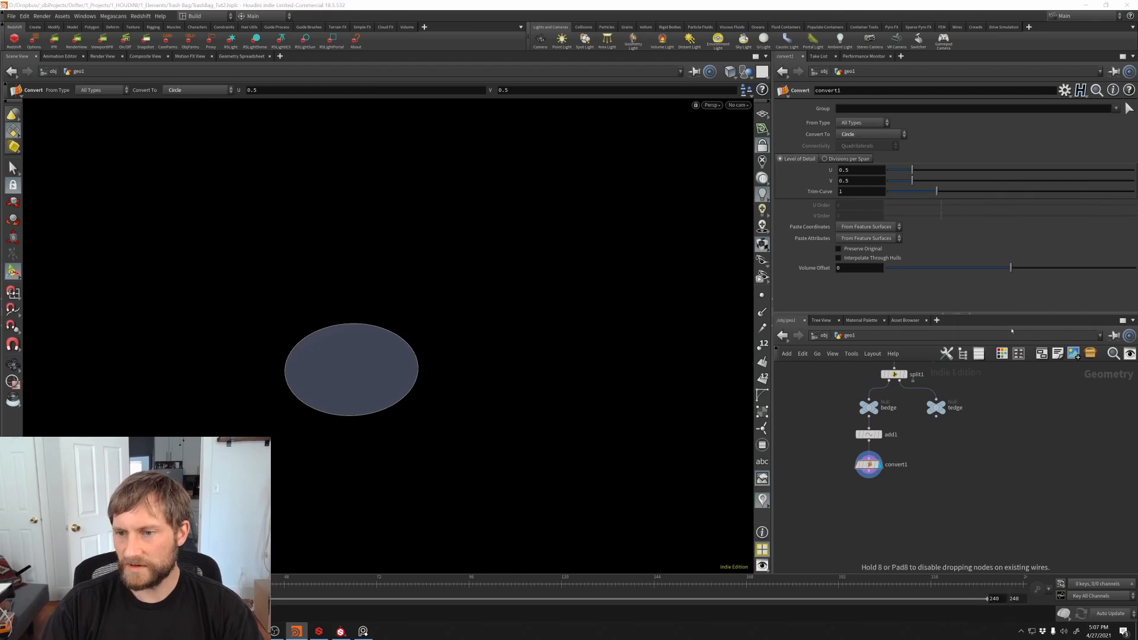
pyautogui.click(994, 474)
pyautogui.moveTo(483, 375)
pyautogui.mouseDown()
pyautogui.moveTo(434, 247)
pyautogui.moveTo(518, 460)
pyautogui.moveTo(552, 272)
pyautogui.moveTo(563, 329)
pyautogui.moveTo(457, 300)
pyautogui.moveTo(474, 297)
pyautogui.mouseUp()
pyautogui.press('Escape')
pyautogui.press('Return')
pyautogui.keyDown('alt'); pyautogui.moveTo(869, 469); pyautogui.dragTo(994, 528); pyautogui.keyUp('alt')
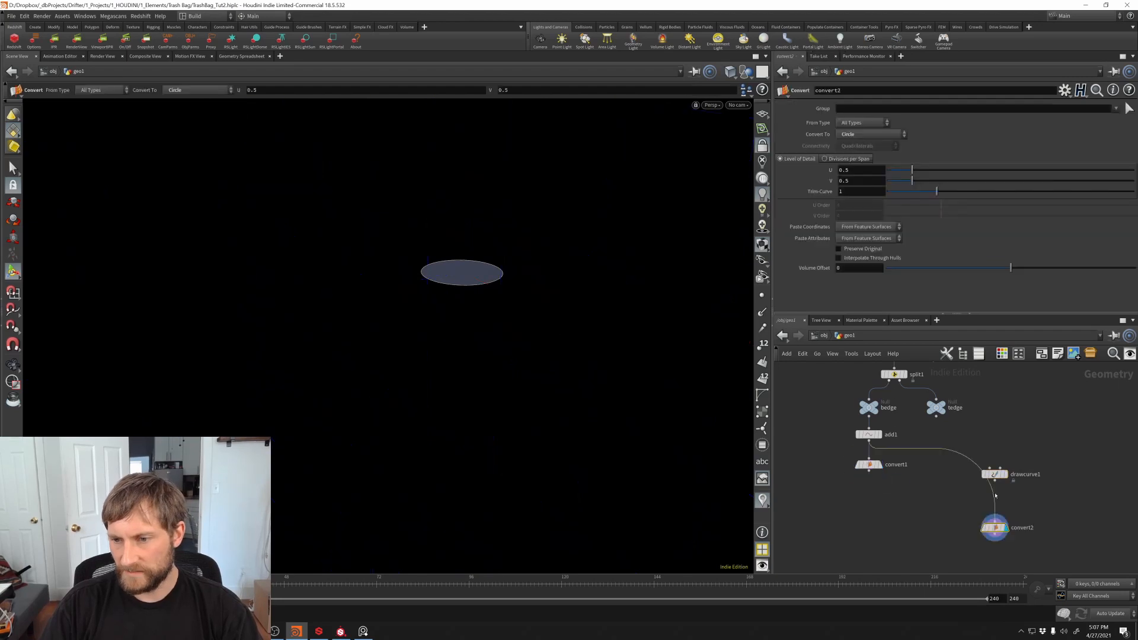
pyautogui.moveTo(995, 480); pyautogui.dragTo(994, 521)
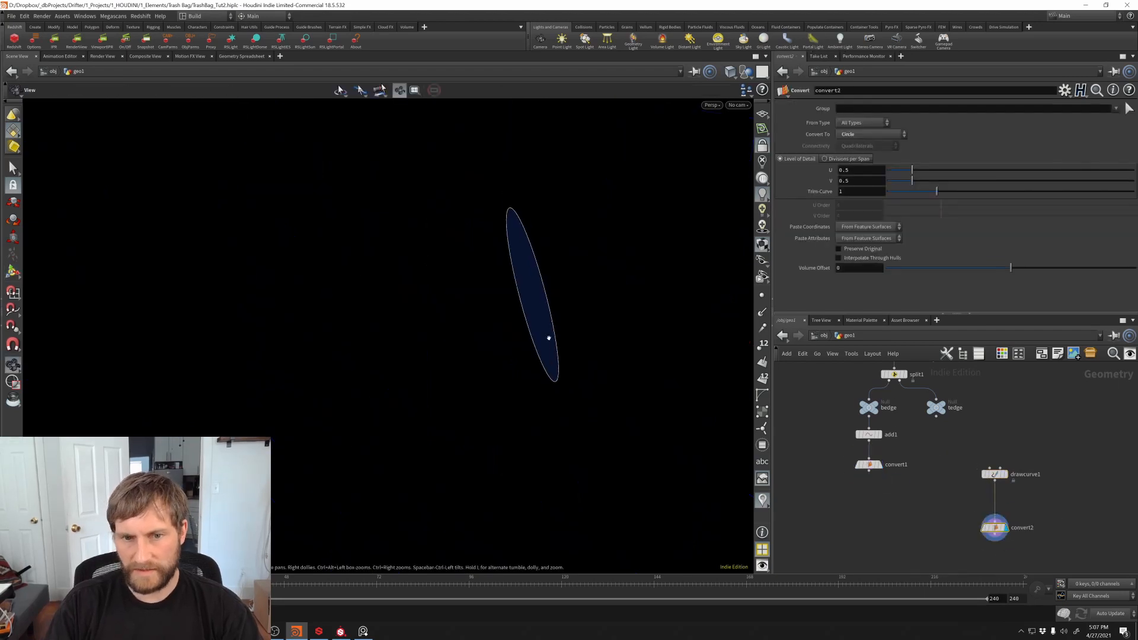
# Step: Display the Draw Curve node to compare the freehand curve with its circle conversion
pyautogui.moveTo(546, 332); pyautogui.dragTo(655, 287)
pyautogui.click(1007, 475)
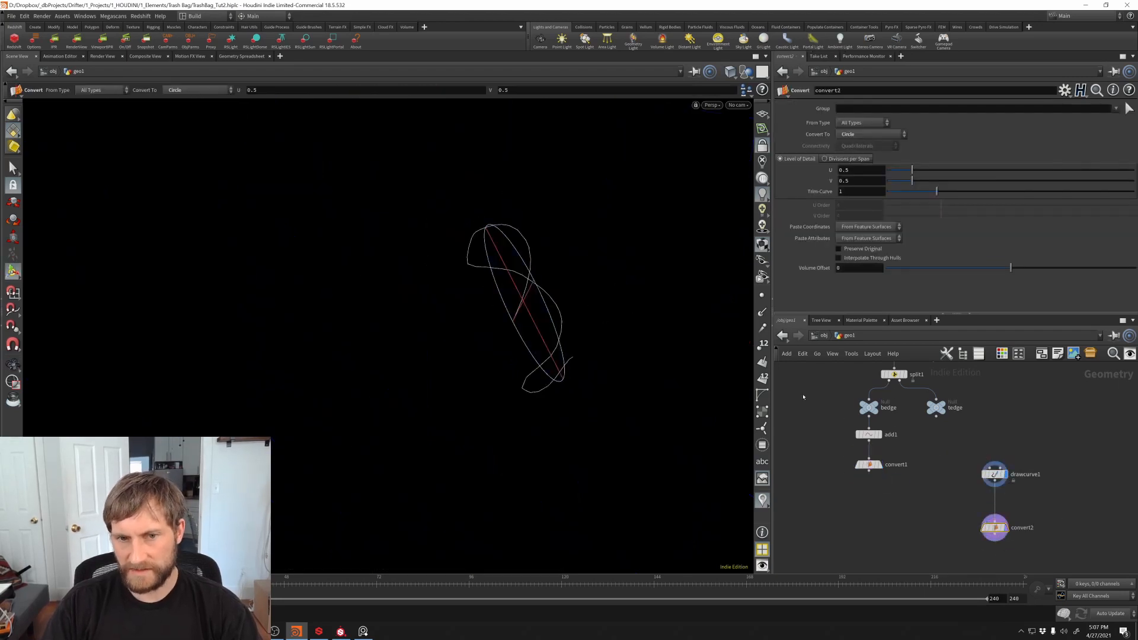
pyautogui.moveTo(533, 338)
pyautogui.mouseDown()
pyautogui.moveTo(531, 363)
pyautogui.moveTo(620, 337)
pyautogui.moveTo(544, 382)
pyautogui.moveTo(578, 368)
pyautogui.mouseUp()
# Step: Display the Convert node on the bedge branch and inspect its geometry info
pyautogui.click(869, 465)
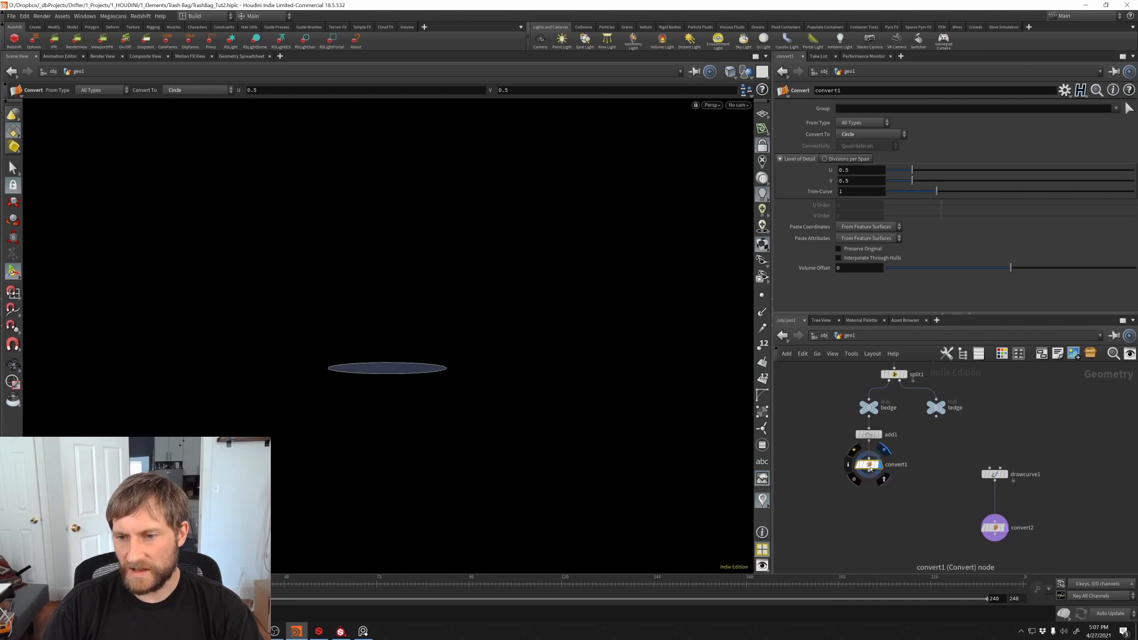
pyautogui.middleClick(872, 466)
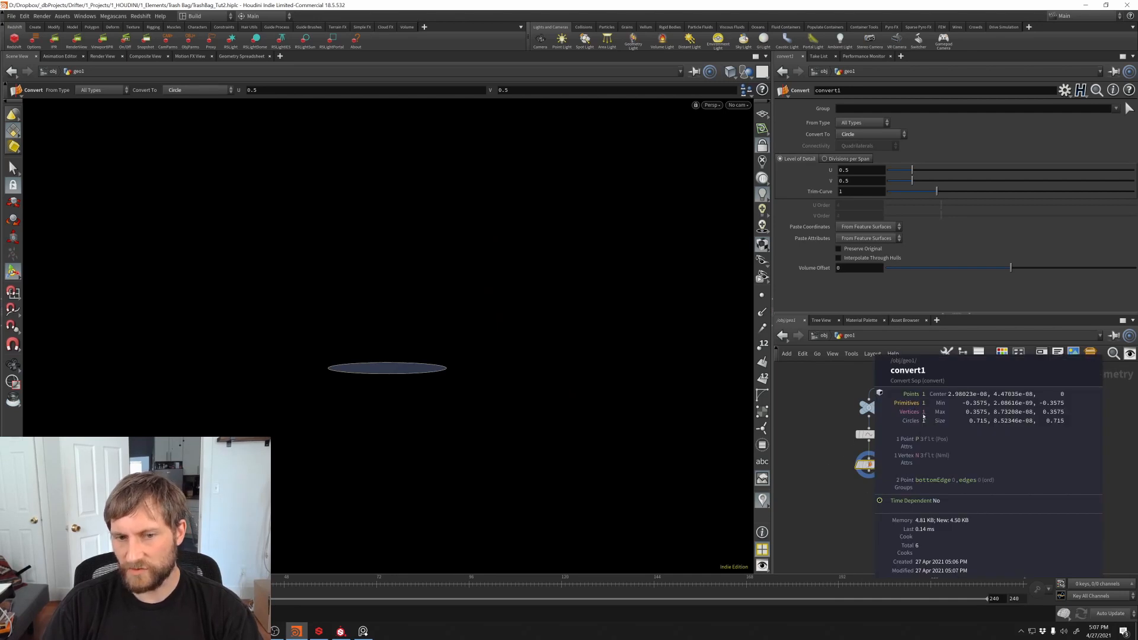
pyautogui.scroll(3, 908, 533)
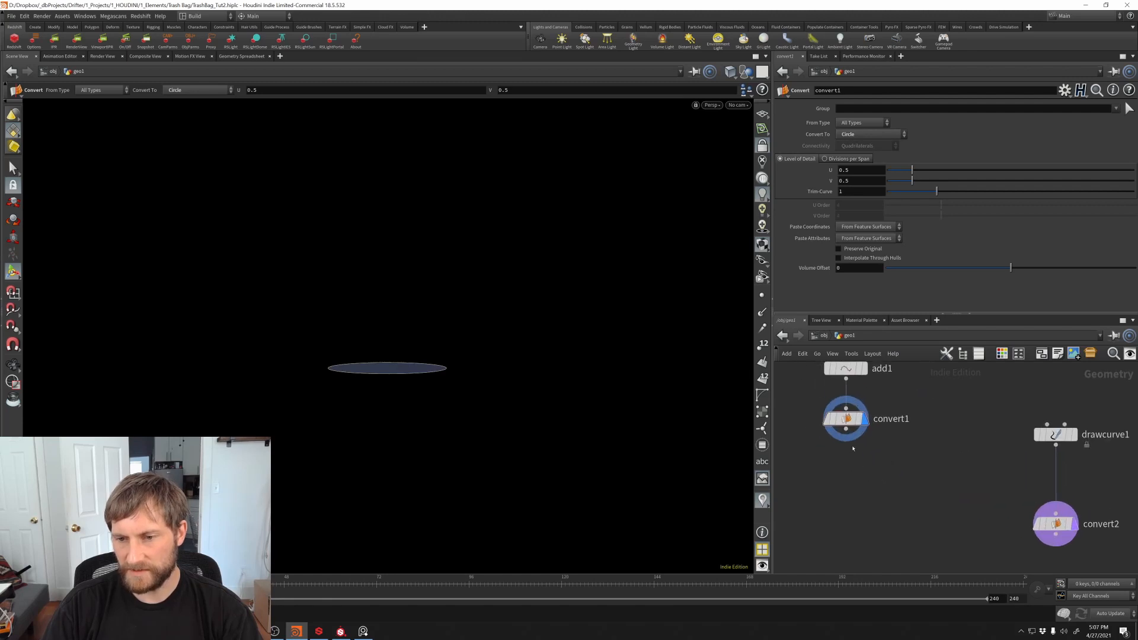
# Step: Duplicate the bedge branch's Convert node below itself and set the copy to Polygon, with Divisions per Span at 512 in U
pyautogui.click(859, 496)
pyautogui.keyDown('alt'); pyautogui.moveTo(845, 419); pyautogui.dragTo(846, 471); pyautogui.keyUp('alt')
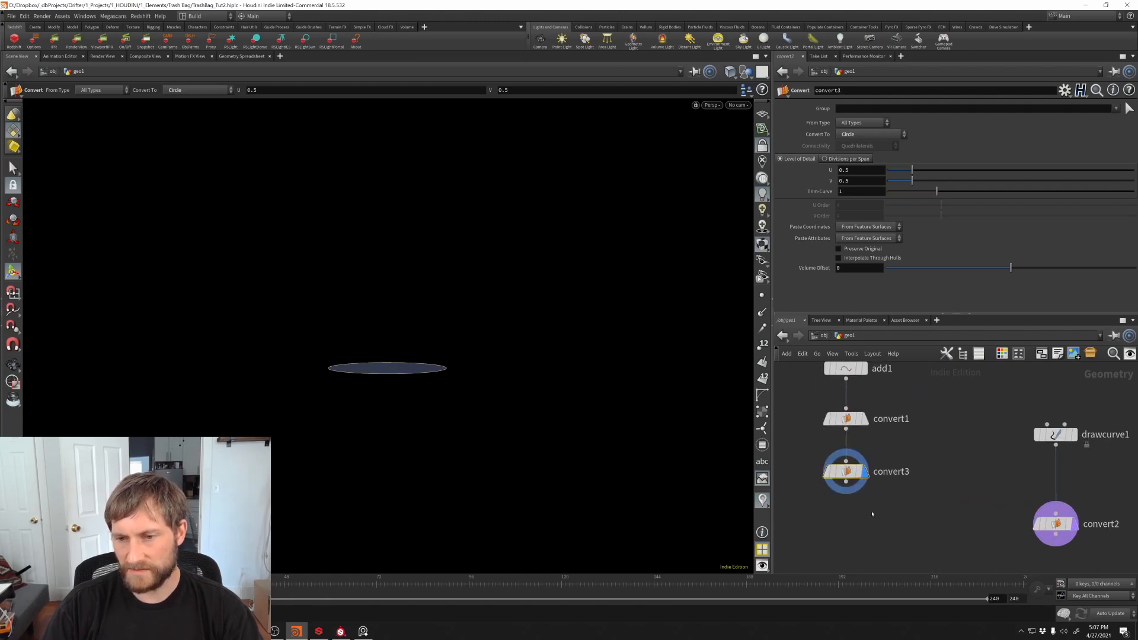
pyautogui.click(868, 134)
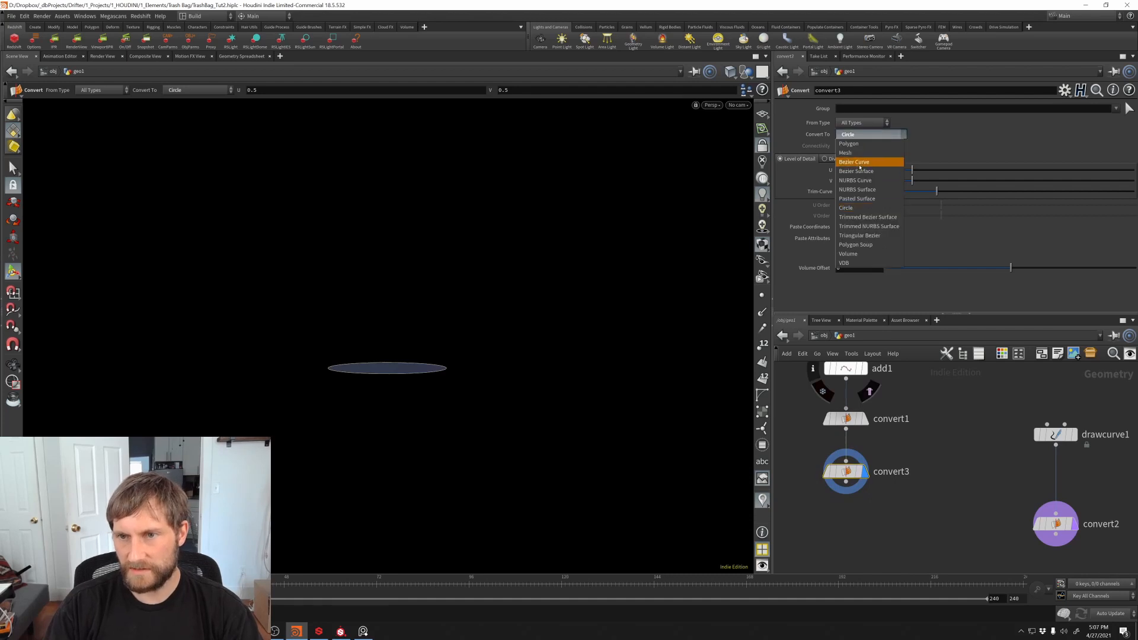
pyautogui.click(861, 144)
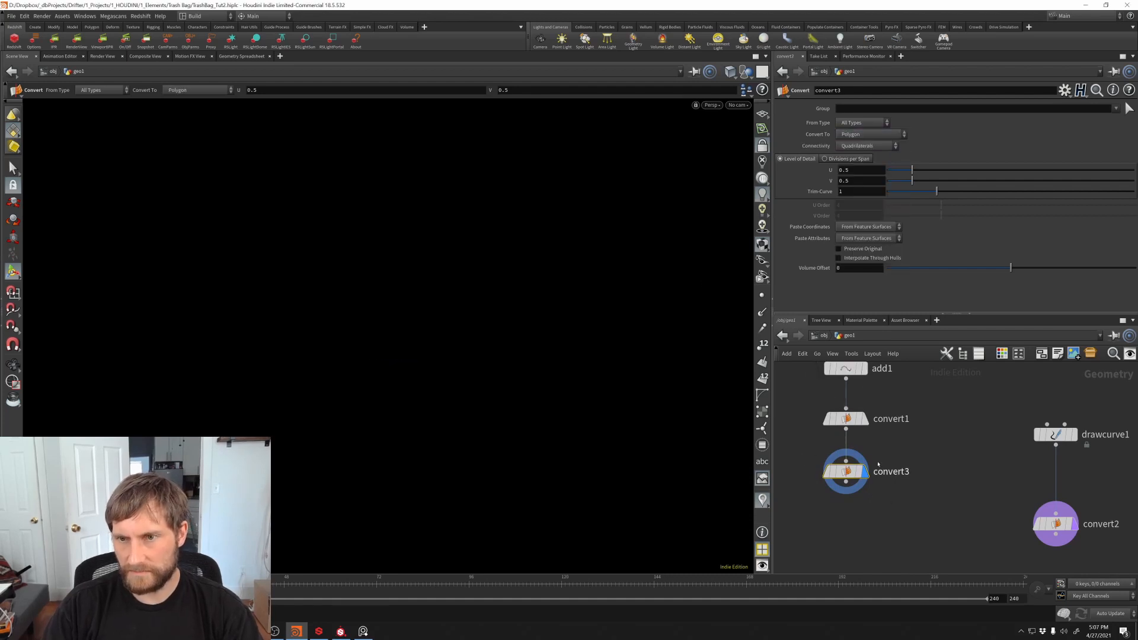
pyautogui.click(840, 159)
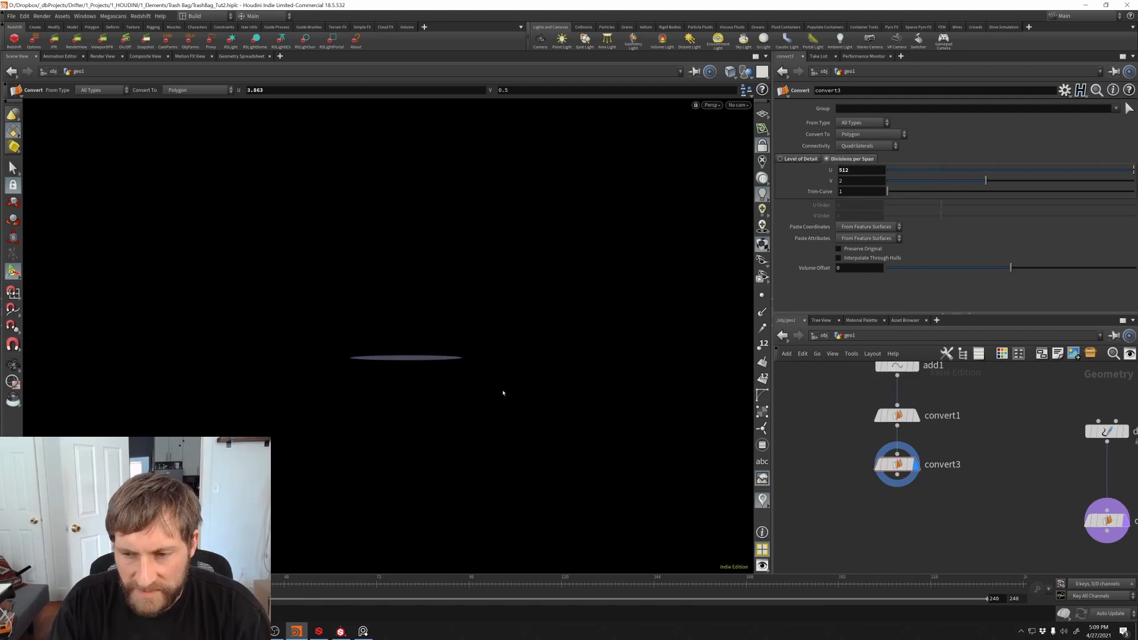
# Step: Turn on the viewport reference grid and examine the polygon disc from above and below
pyautogui.press('Escape')
pyautogui.moveTo(427, 376); pyautogui.dragTo(400, 600)
pyautogui.moveTo(418, 394); pyautogui.dragTo(579, 224)
pyautogui.press('Return')
pyautogui.click(763, 113)
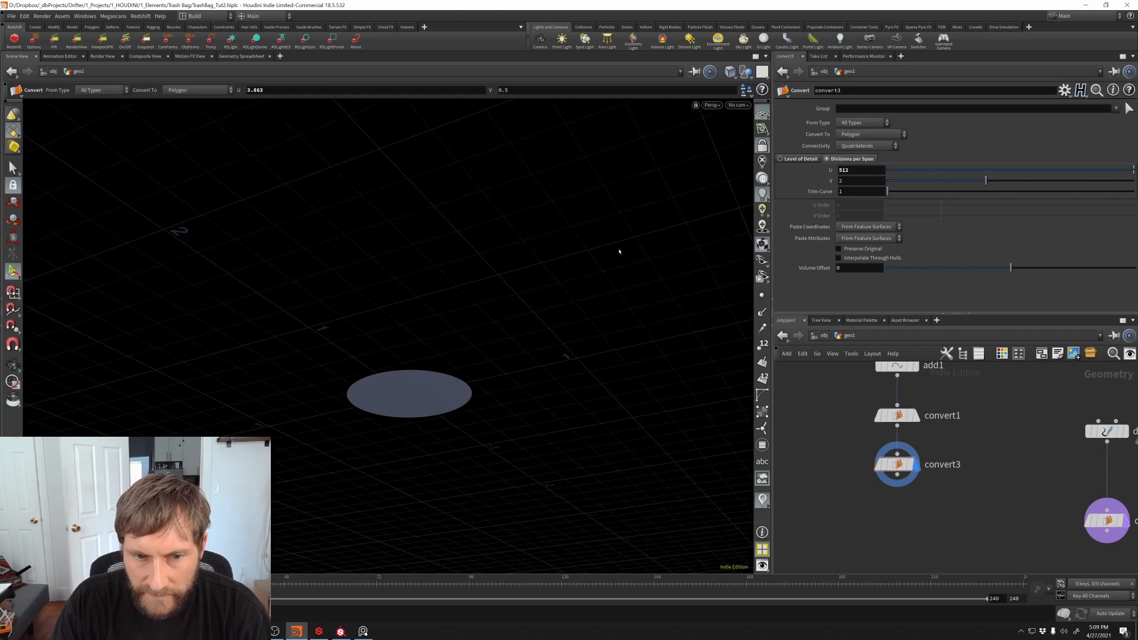
pyautogui.press('Escape')
pyautogui.moveTo(419, 391); pyautogui.dragTo(427, 403, button='middle')
pyautogui.moveTo(427, 403); pyautogui.dragTo(404, 533)
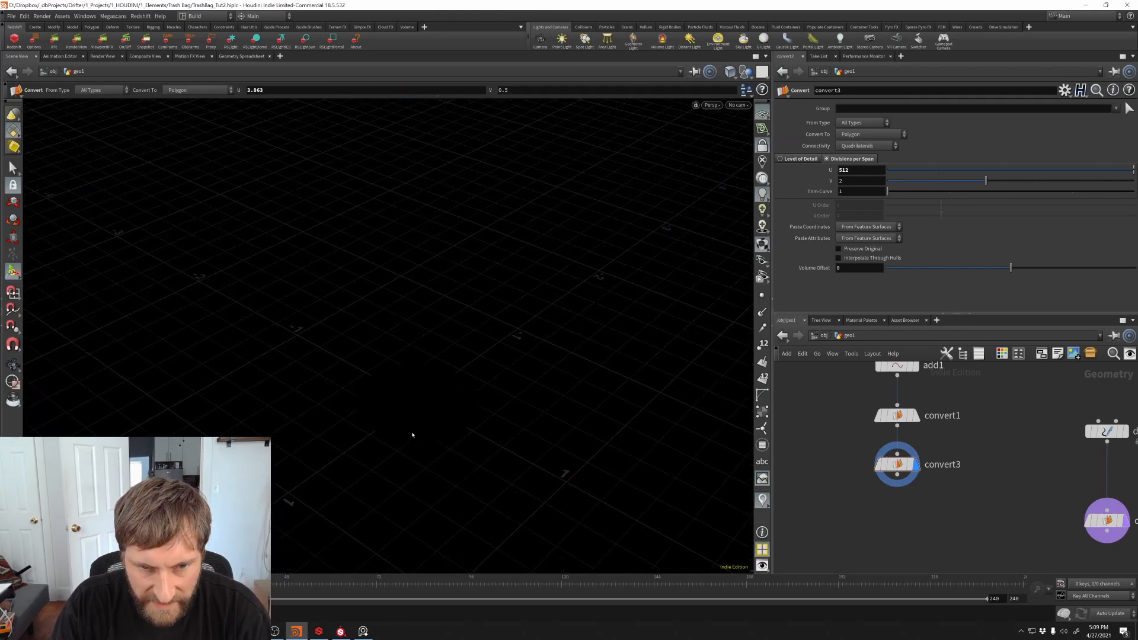
pyautogui.keyDown('alt'); pyautogui.moveTo(401, 432); pyautogui.dragTo(457, 341, button='middle'); pyautogui.keyUp('alt')
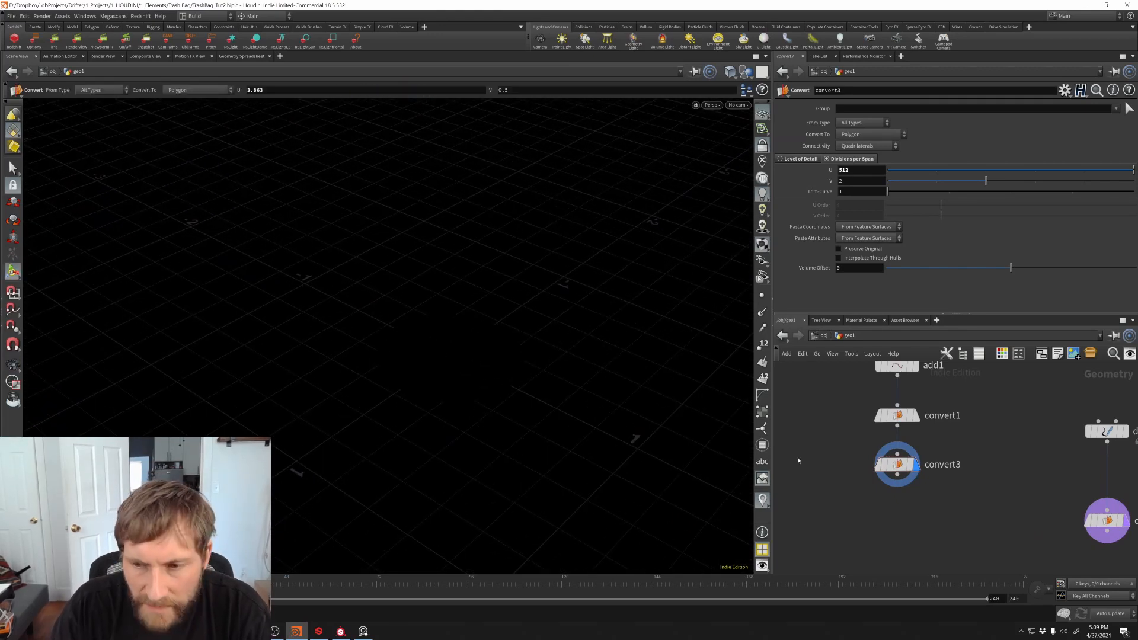
# Step: Add a Reverse node below the polygon Convert node and display it to flip the disc's facing
pyautogui.rightClick(899, 476)
pyautogui.write('rev')
pyautogui.press('Return')
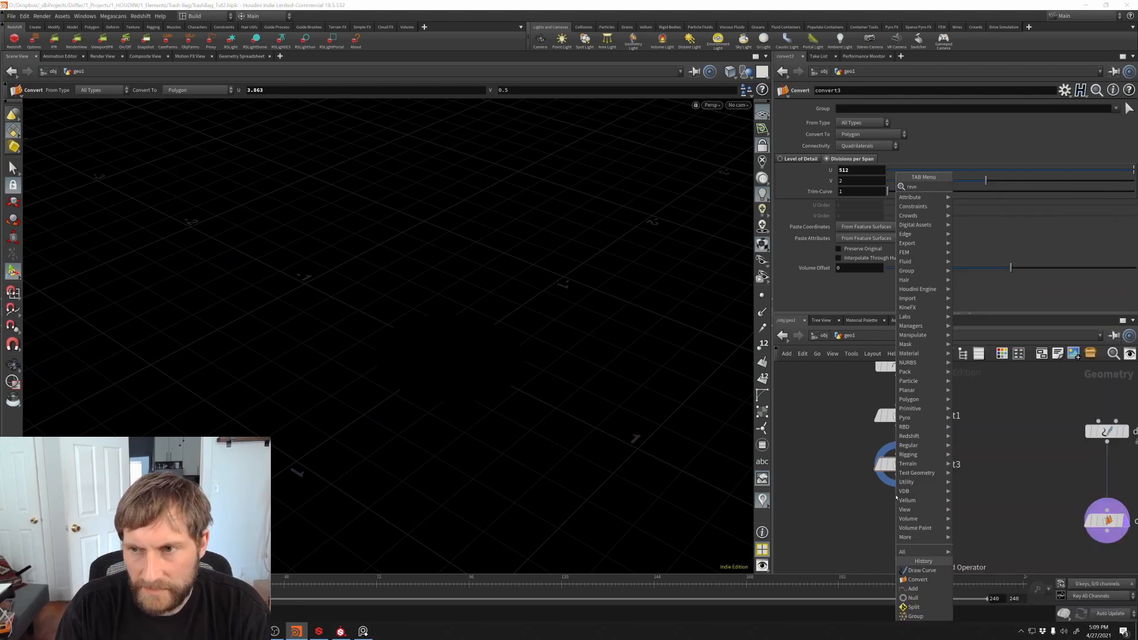
pyautogui.click(896, 497)
pyautogui.click(918, 488)
pyautogui.keyDown('alt'); pyautogui.moveTo(575, 426); pyautogui.dragTo(528, 418, button='middle'); pyautogui.keyUp('alt')
pyautogui.keyDown('alt'); pyautogui.moveTo(528, 418); pyautogui.dragTo(514, 394); pyautogui.keyUp('alt')
pyautogui.moveTo(895, 508); pyautogui.dragTo(896, 520)
# Step: Set the polygon Convert node's U divisions to 5 and turn on point display to inspect the coarser outline
pyautogui.click(897, 464)
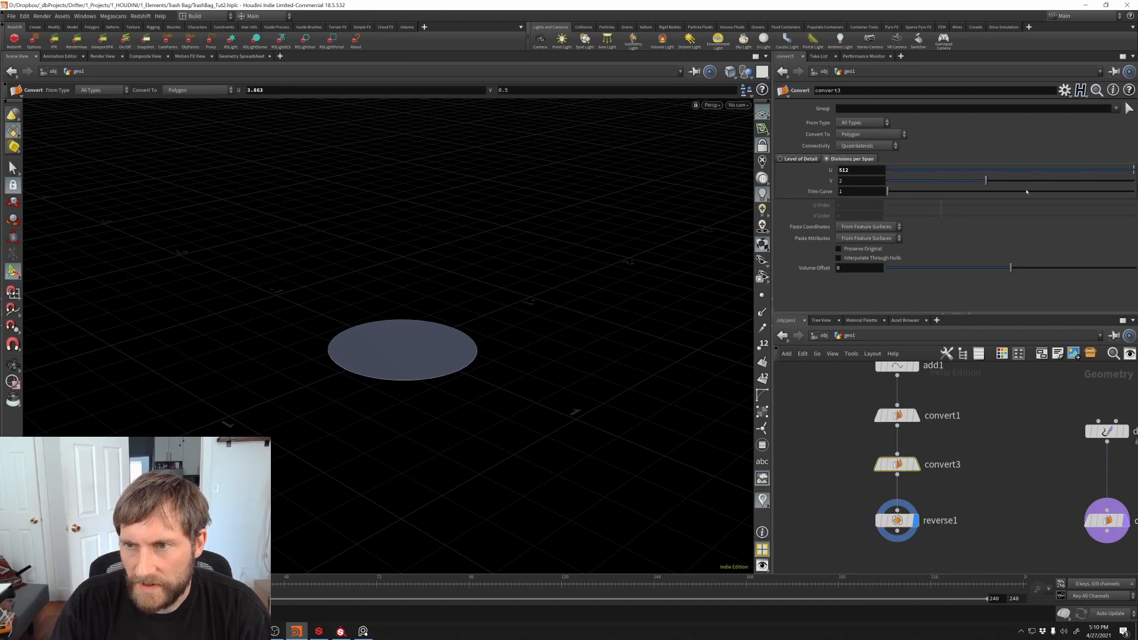
pyautogui.moveTo(1125, 170)
pyautogui.mouseDown()
pyautogui.moveTo(1085, 170)
pyautogui.moveTo(1126, 170)
pyautogui.mouseUp()
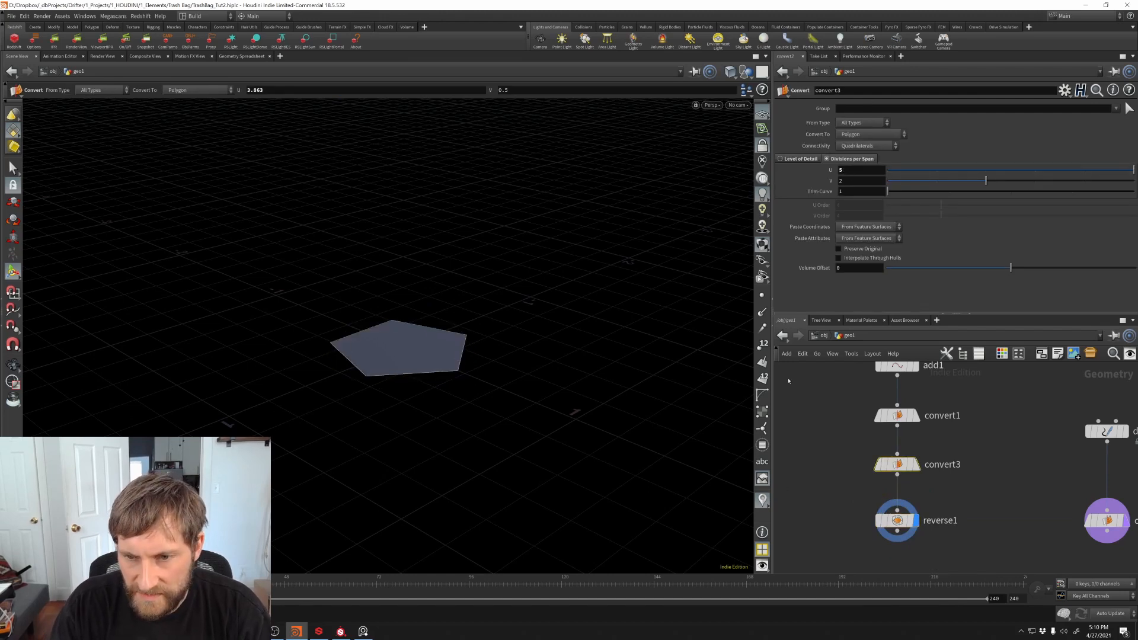
pyautogui.click(763, 295)
pyautogui.scroll(1, 422, 326)
pyautogui.keyDown('alt'); pyautogui.moveTo(422, 326); pyautogui.dragTo(451, 368); pyautogui.keyUp('alt')
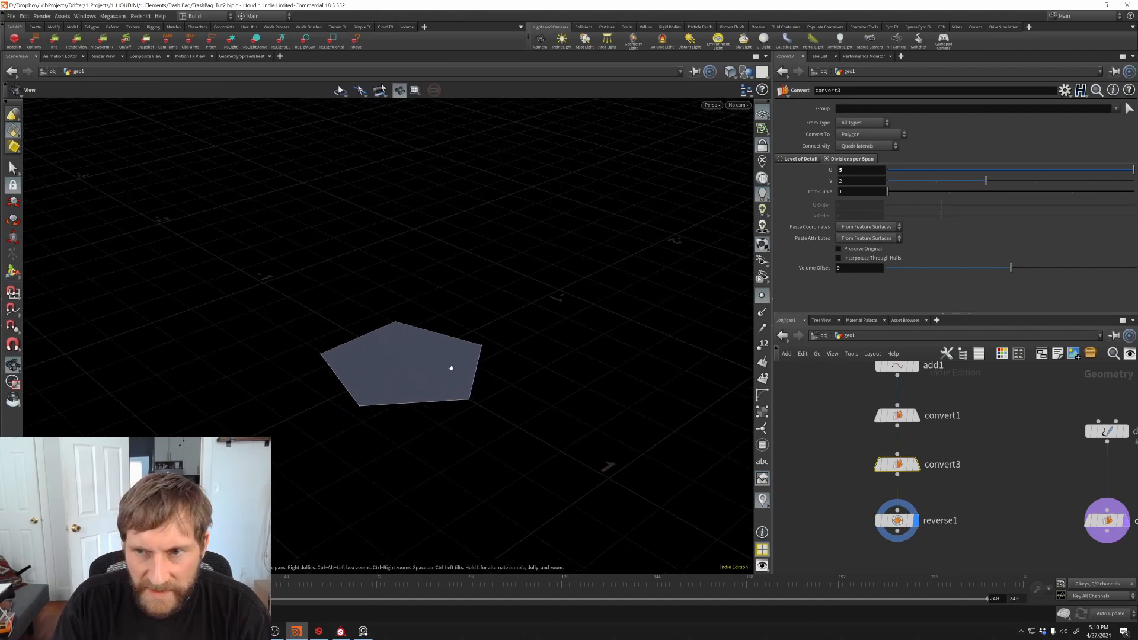
# Step: Set the polygon Convert node's U divisions to 256, then hide the points and check the smoothness of the disc's edge
pyautogui.press('Return')
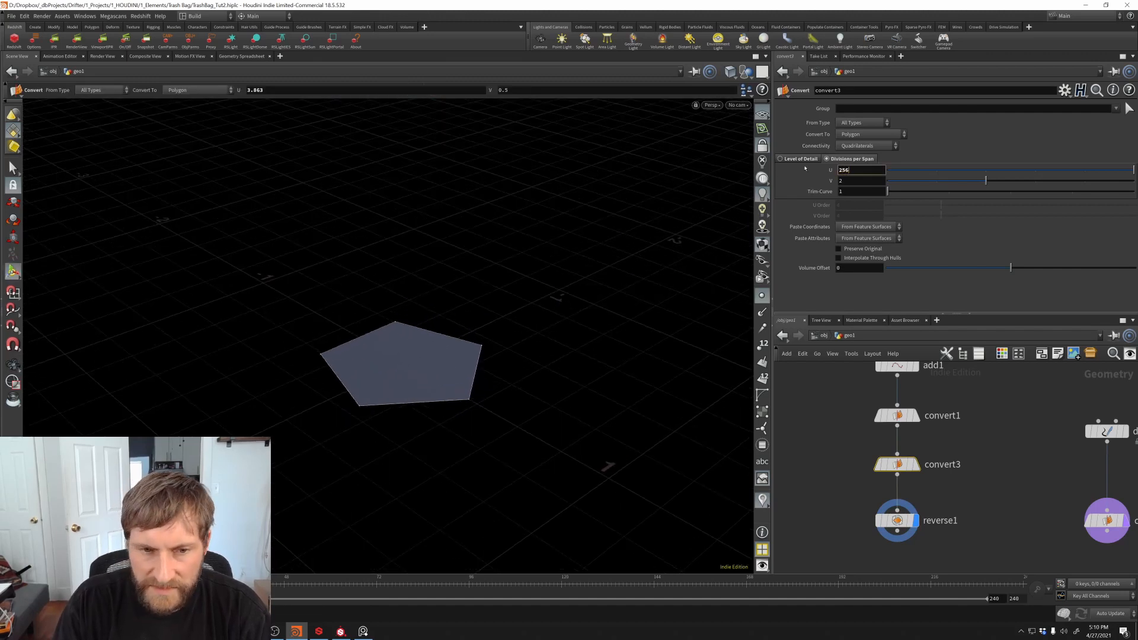
pyautogui.press('Return')
pyautogui.scroll(2, 434, 328)
pyautogui.keyDown('alt'); pyautogui.moveTo(435, 328); pyautogui.dragTo(421, 328, button='middle'); pyautogui.keyUp('alt')
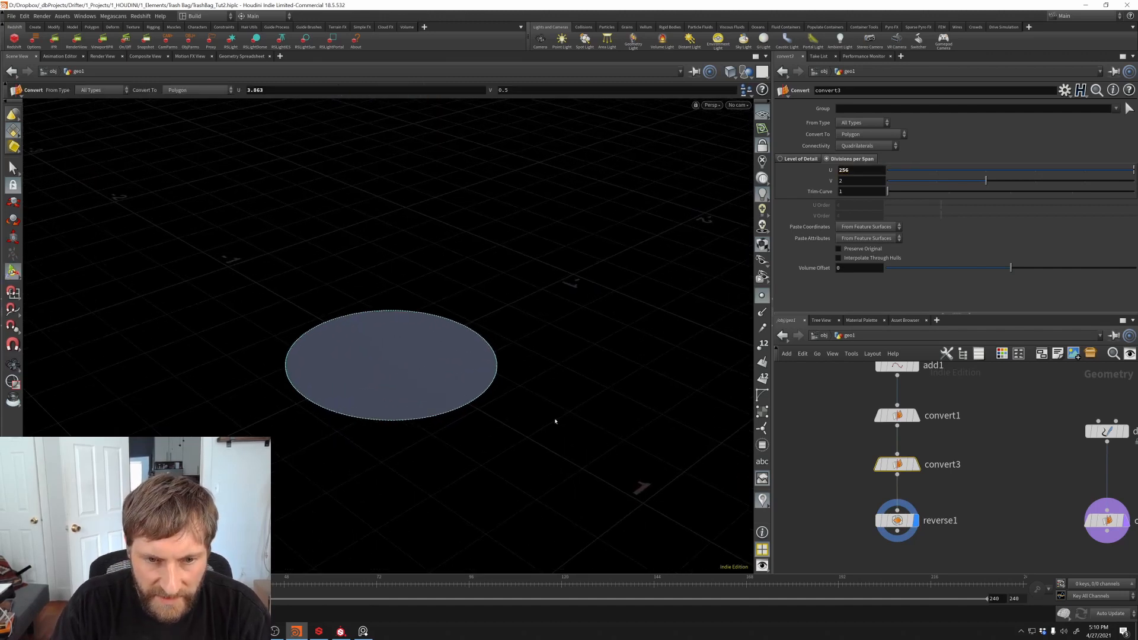
pyautogui.click(761, 295)
pyautogui.scroll(3, 468, 355)
pyautogui.moveTo(468, 355)
pyautogui.keyDown('alt'); pyautogui.mouseDown()
pyautogui.moveTo(460, 528)
pyautogui.moveTo(475, 343)
pyautogui.mouseUp(); pyautogui.keyUp('alt')
pyautogui.scroll(-3, 475, 343)
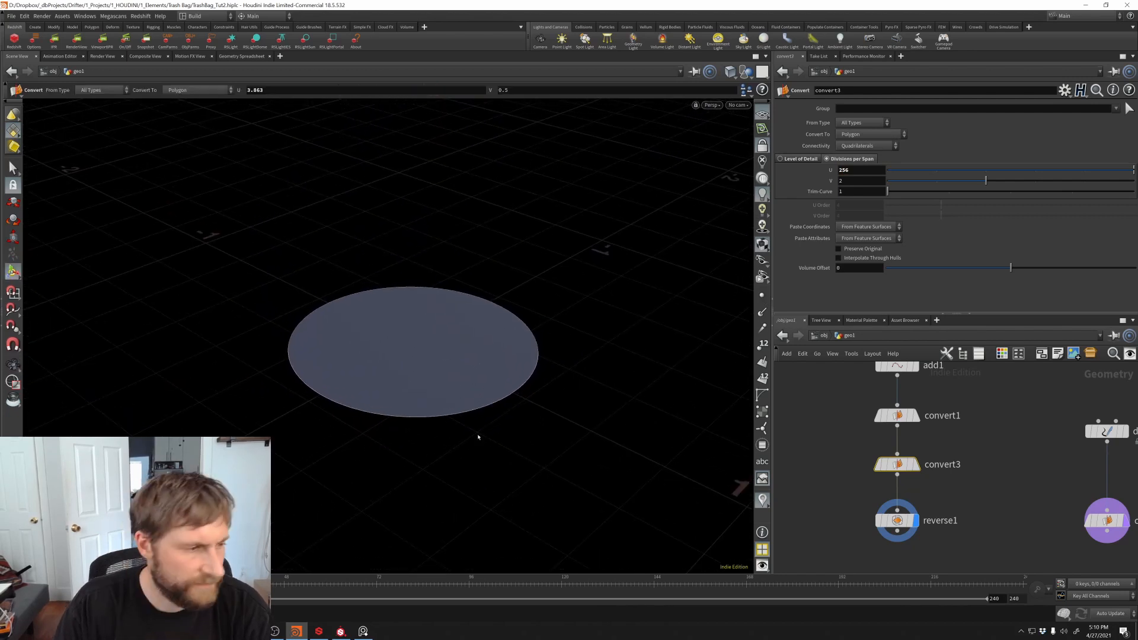
# Step: Add a Clean node below the Reverse node
pyautogui.moveTo(905, 548); pyautogui.dragTo(907, 484, button='middle')
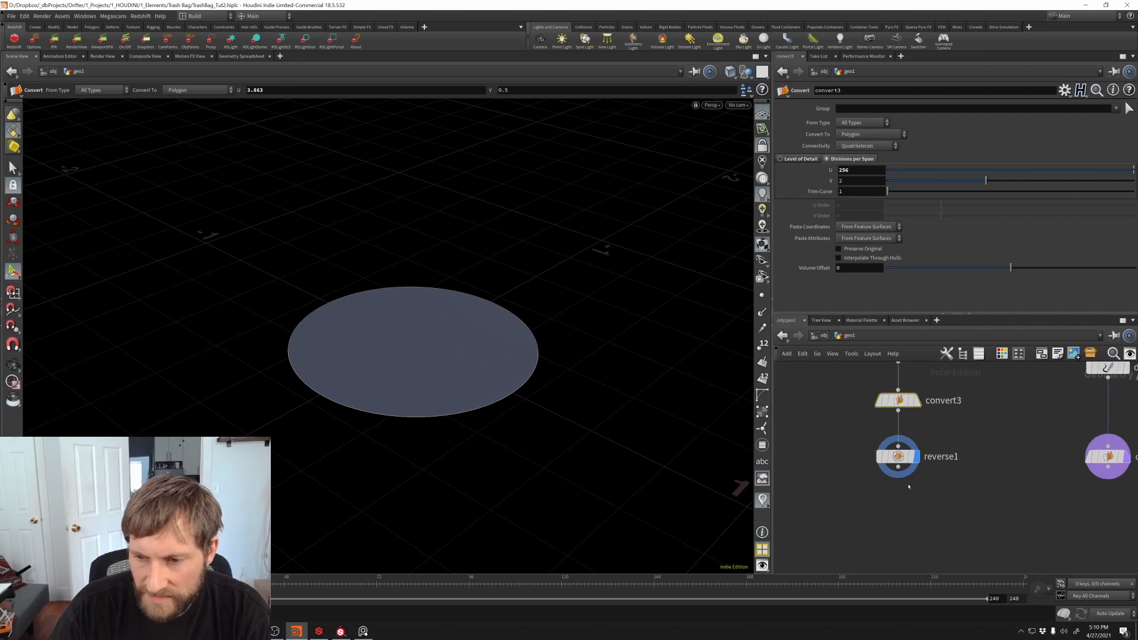
pyautogui.click(897, 515)
pyautogui.press('Tab')
pyautogui.click(778, 517)
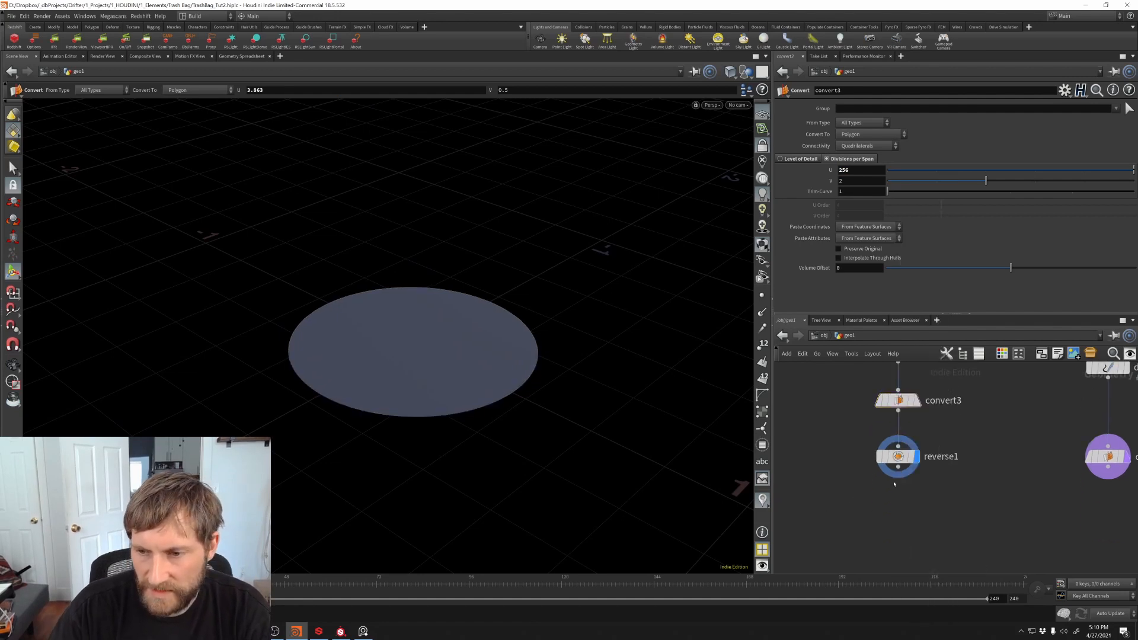
pyautogui.click(897, 467)
pyautogui.press('Tab')
pyautogui.write('clean')
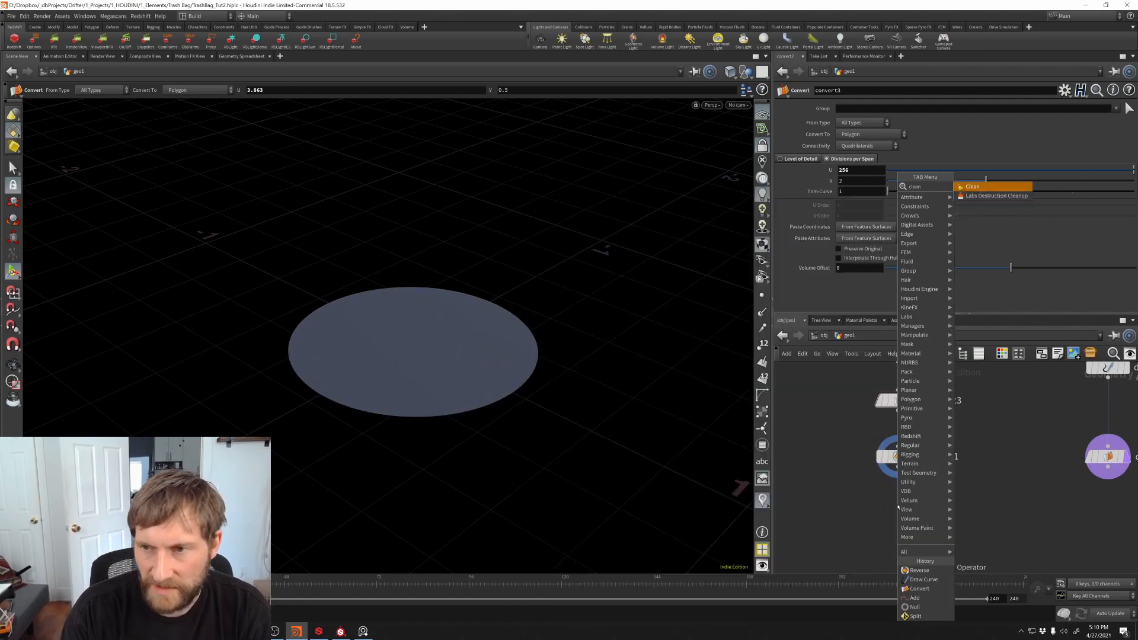
pyautogui.press('Return')
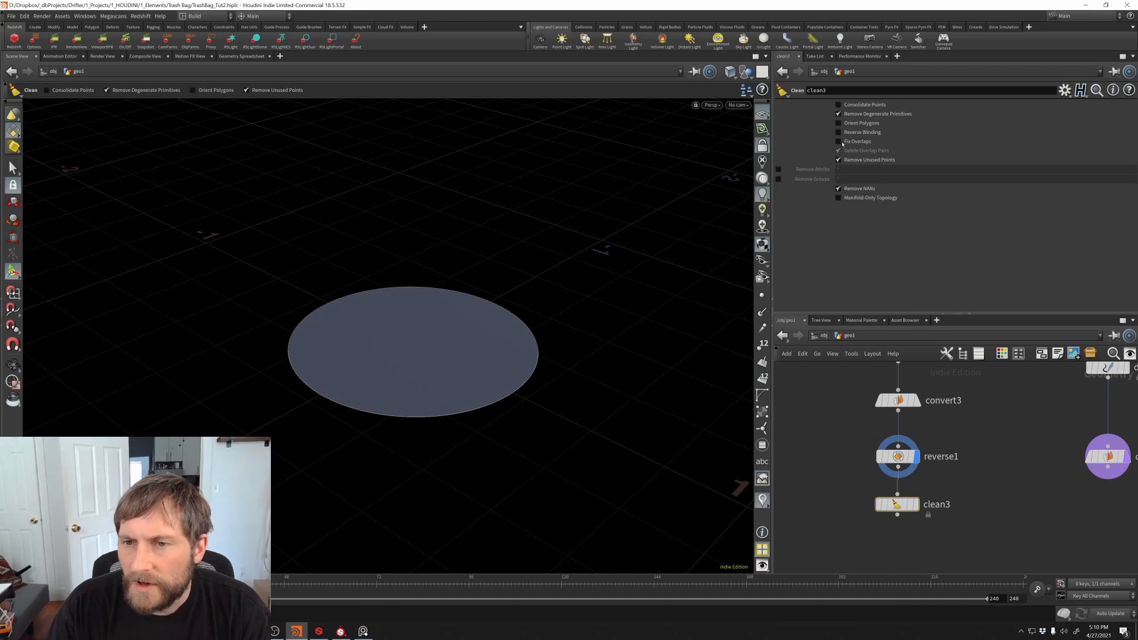
# Step: Enable Remove Attributes and Remove Groups on the clean3 node and display its result
pyautogui.click(779, 169)
pyautogui.click(778, 179)
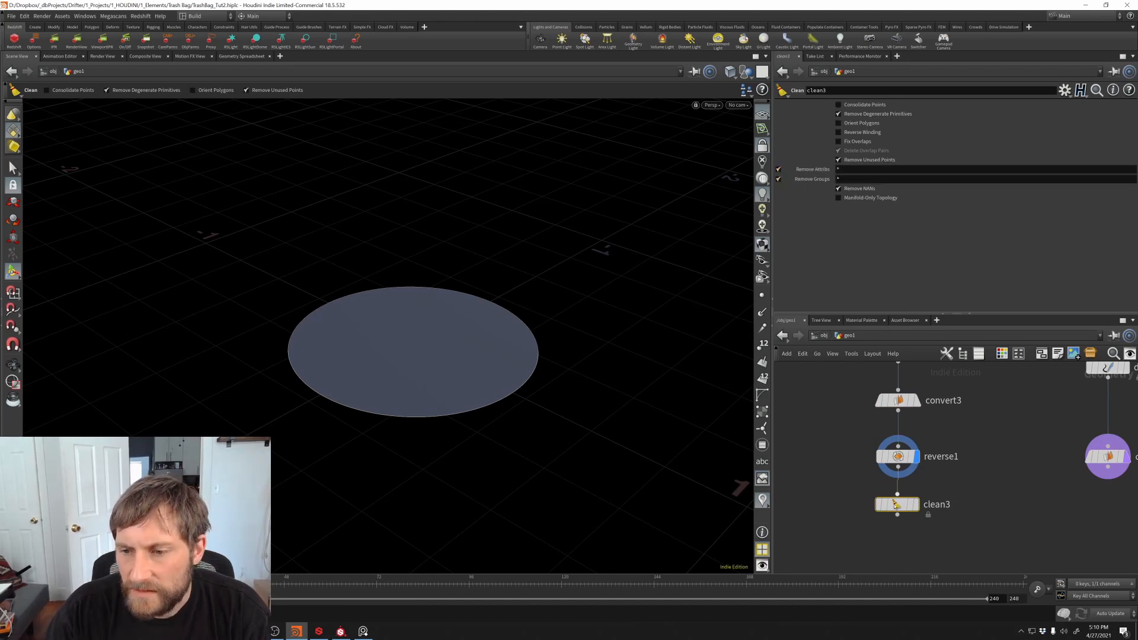
pyautogui.click(916, 504)
pyautogui.middleClick(902, 508)
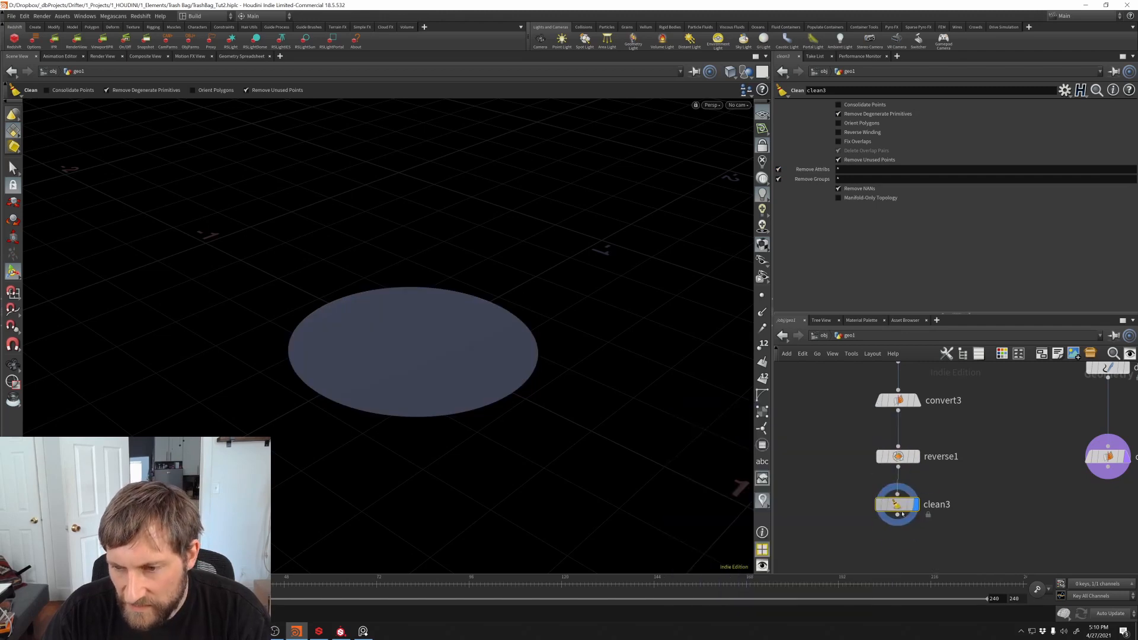
# Step: Delete the unused drawcurve1 and convert2 nodes from the network
pyautogui.press('l')
pyautogui.scroll(-4, 939, 456)
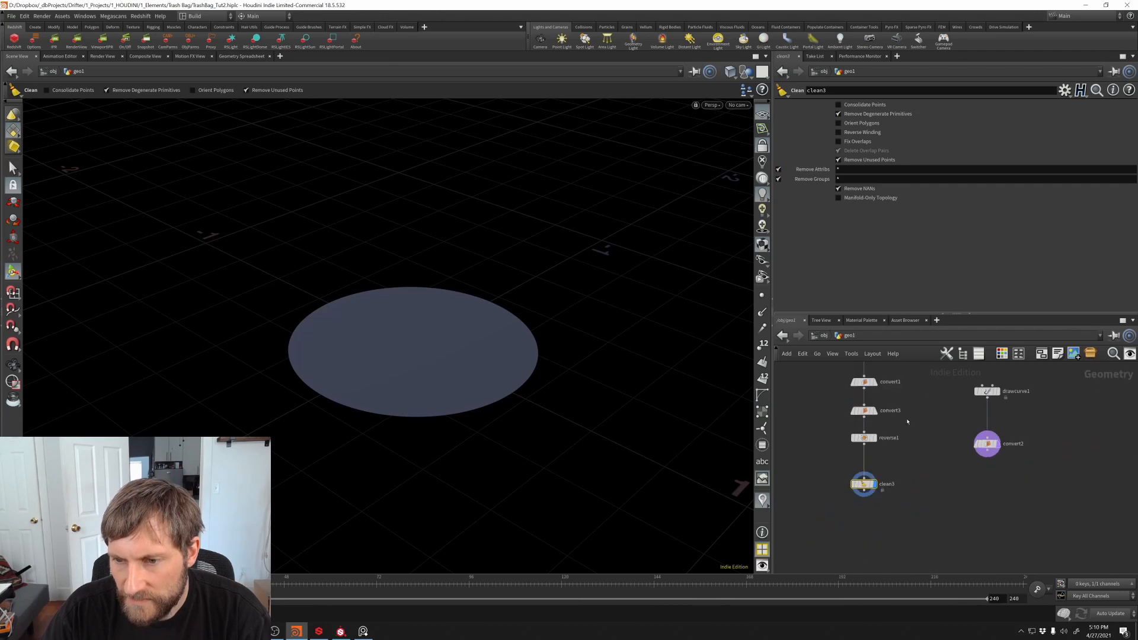
pyautogui.moveTo(882, 426); pyautogui.dragTo(965, 512)
pyautogui.press('Delete')
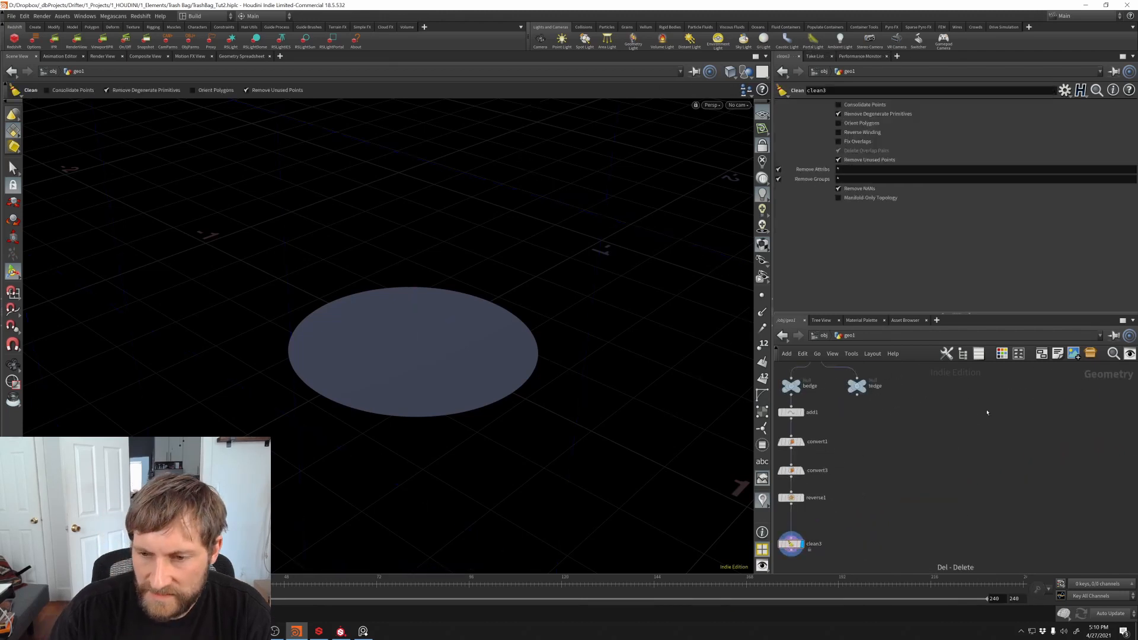
# Step: Separate the bedge null from the add1-to-clean3 chain, keep the chain fed by the split, and select its five nodes
pyautogui.moveTo(880, 477); pyautogui.dragTo(929, 475, button='middle')
pyautogui.moveTo(844, 386); pyautogui.dragTo(810, 393)
pyautogui.moveTo(868, 401); pyautogui.dragTo(857, 410, button='middle')
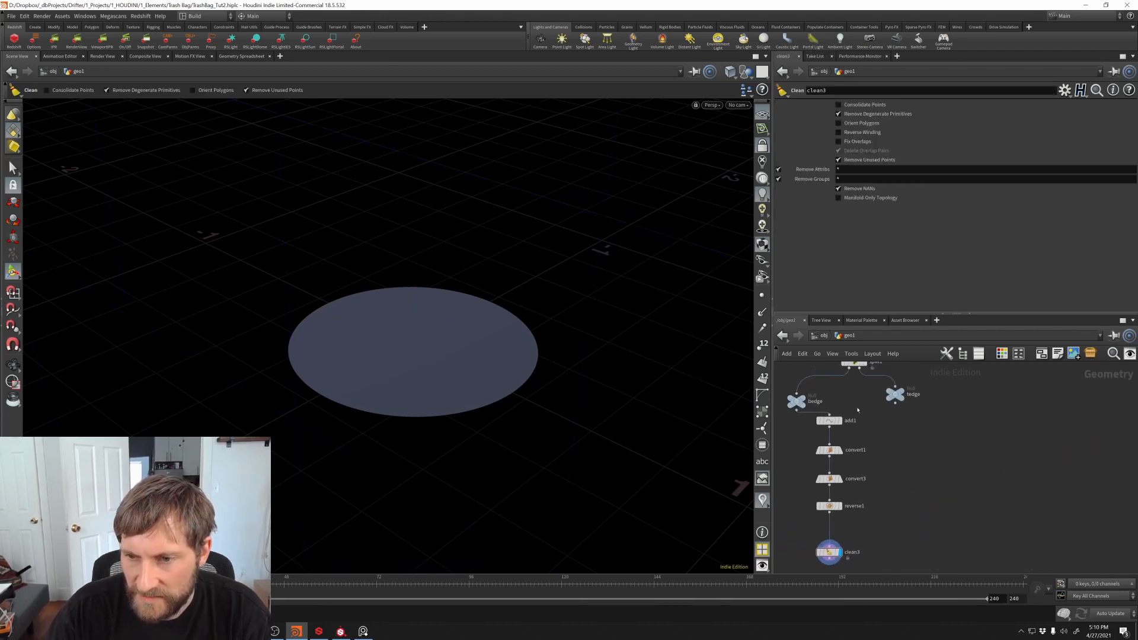
pyautogui.moveTo(848, 368); pyautogui.dragTo(870, 568)
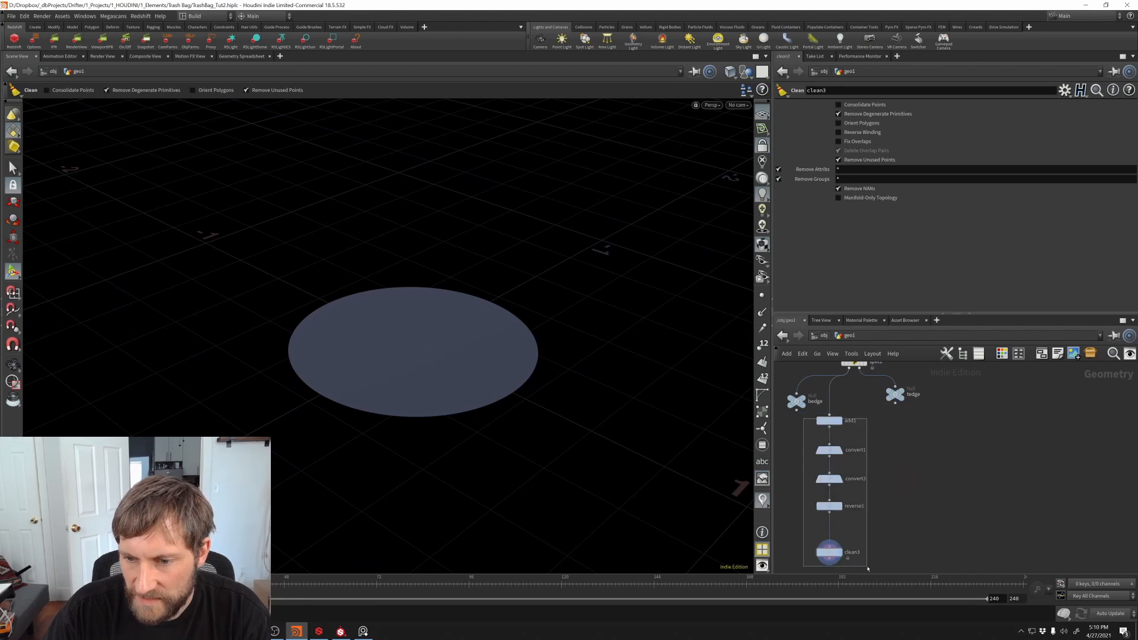
pyautogui.press('l')
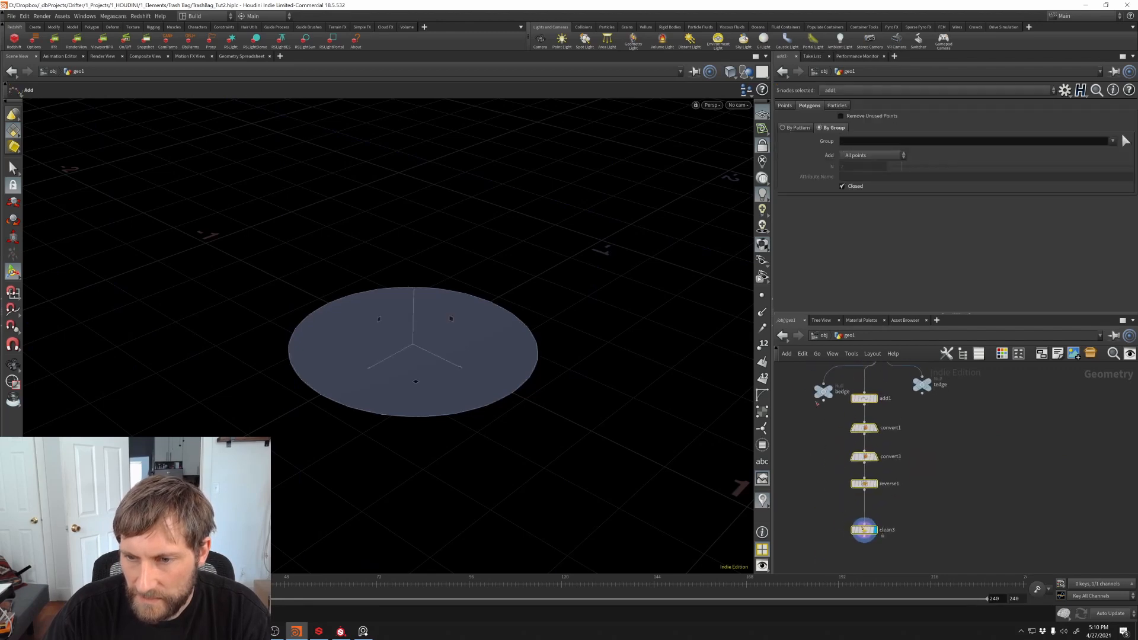
# Step: Place the bedge null below clean3, wire clean3's output into it, and display it
pyautogui.click(813, 451)
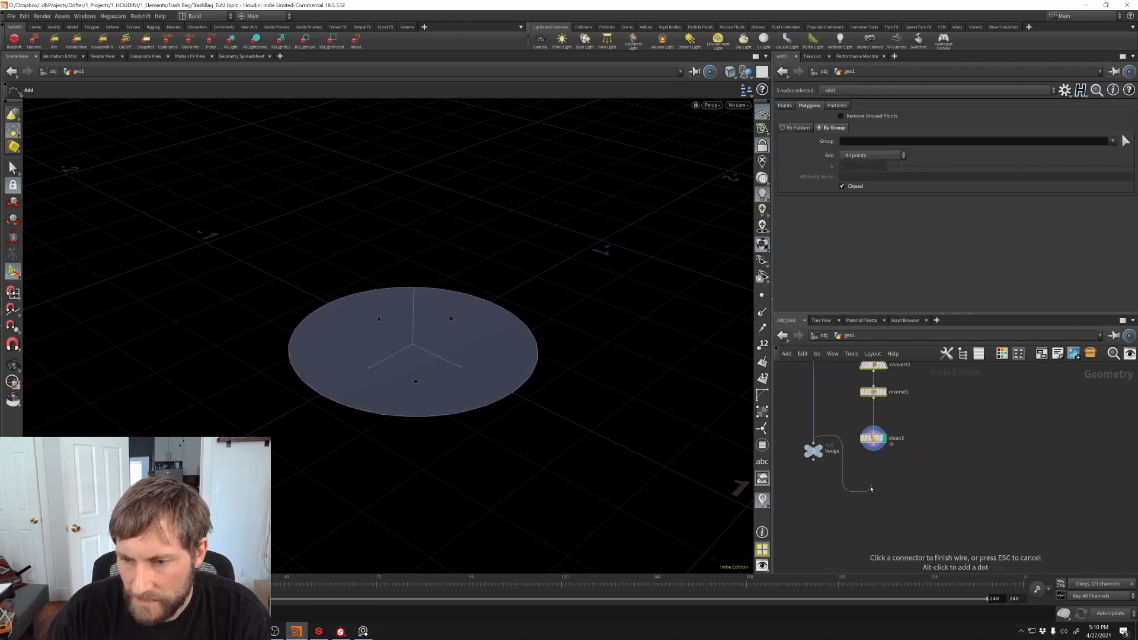
pyautogui.moveTo(813, 451); pyautogui.dragTo(833, 489)
pyautogui.moveTo(875, 444); pyautogui.dragTo(879, 489)
pyautogui.click(892, 482)
pyautogui.moveTo(925, 453); pyautogui.dragTo(839, 550, button='middle')
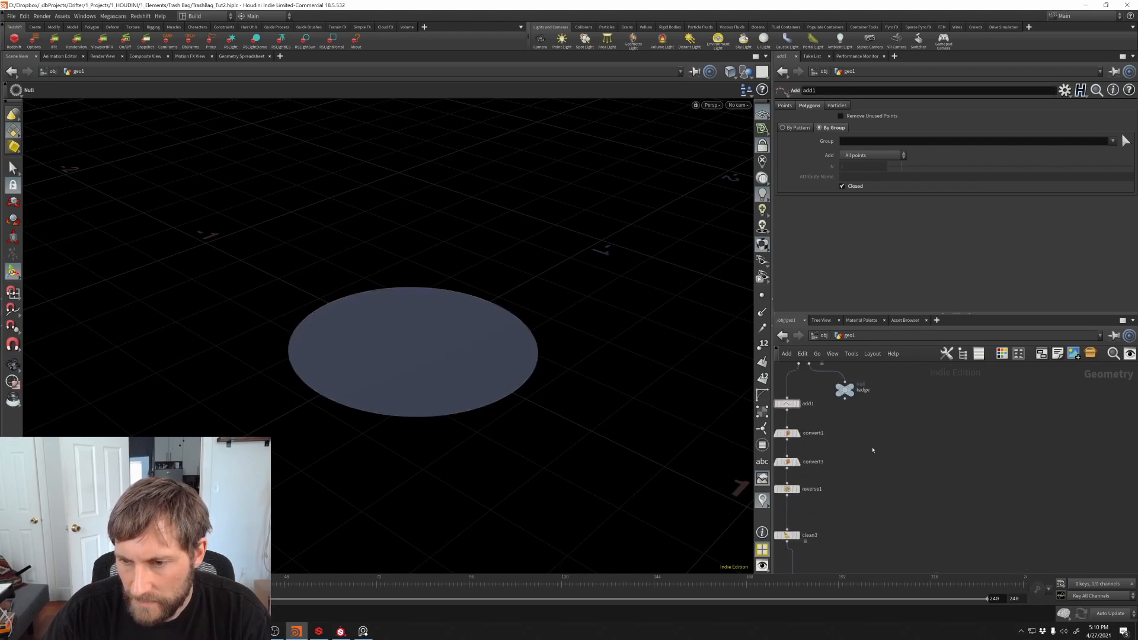
# Step: Duplicate the add1-to-clean3 chain for the top edge, insert it between the split and the tedge null, and align tedge below it
pyautogui.moveTo(874, 450); pyautogui.dragTo(907, 472, button='middle')
pyautogui.moveTo(881, 411); pyautogui.dragTo(894, 570)
pyautogui.moveTo(874, 458); pyautogui.dragTo(887, 416, button='middle')
pyautogui.moveTo(892, 380); pyautogui.dragTo(822, 528)
pyautogui.keyDown('alt'); pyautogui.moveTo(834, 385); pyautogui.dragTo(872, 392); pyautogui.keyUp('alt')
pyautogui.moveTo(873, 393); pyautogui.dragTo(901, 378)
pyautogui.moveTo(887, 527); pyautogui.dragTo(902, 476, button='middle')
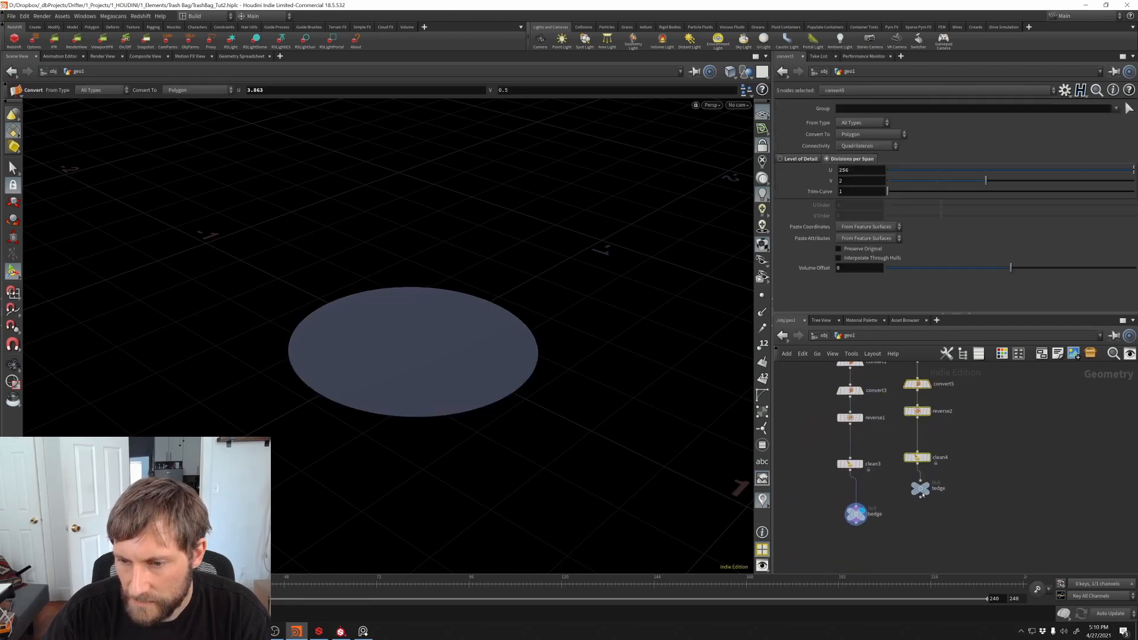
pyautogui.moveTo(922, 495); pyautogui.dragTo(919, 524)
# Step: Display the tedge null, move clean3 closer to reverse1, and line up the bedge null beneath it
pyautogui.keyDown('alt'); pyautogui.moveTo(616, 388); pyautogui.dragTo(474, 503, button='right'); pyautogui.keyUp('alt')
pyautogui.keyDown('alt'); pyautogui.moveTo(610, 419); pyautogui.dragTo(549, 468, button='middle'); pyautogui.keyUp('alt')
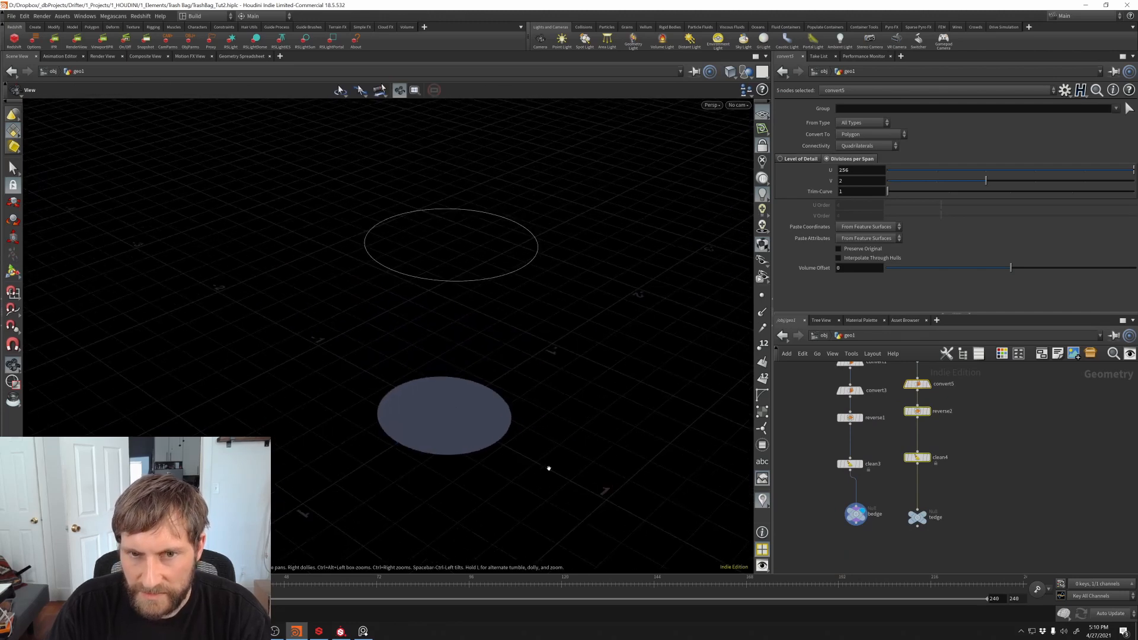
pyautogui.click(927, 517)
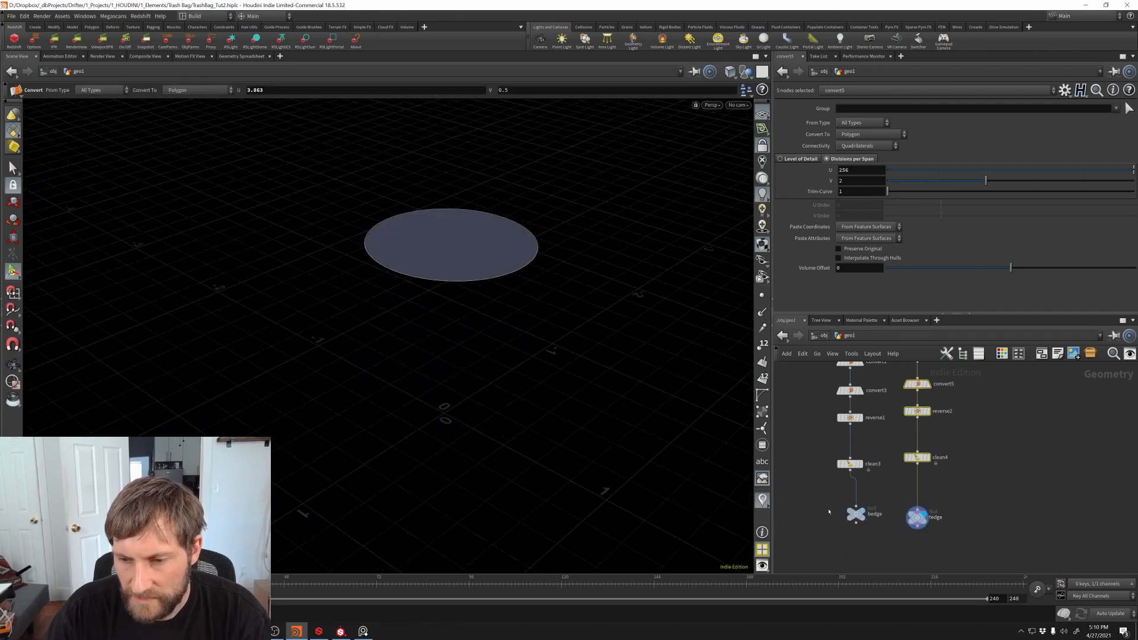
pyautogui.click(855, 514)
pyautogui.moveTo(855, 464); pyautogui.dragTo(856, 448)
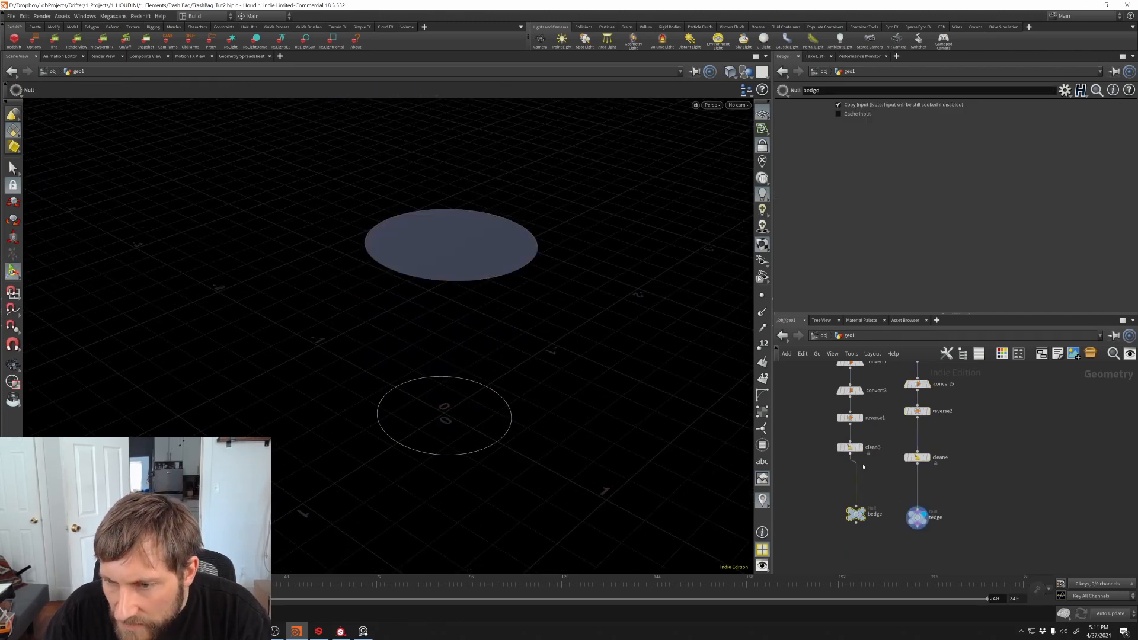
pyautogui.moveTo(855, 514); pyautogui.dragTo(847, 511)
# Step: Enable Reverse Winding on both the clean3 and clean4 nodes
pyautogui.click(849, 447)
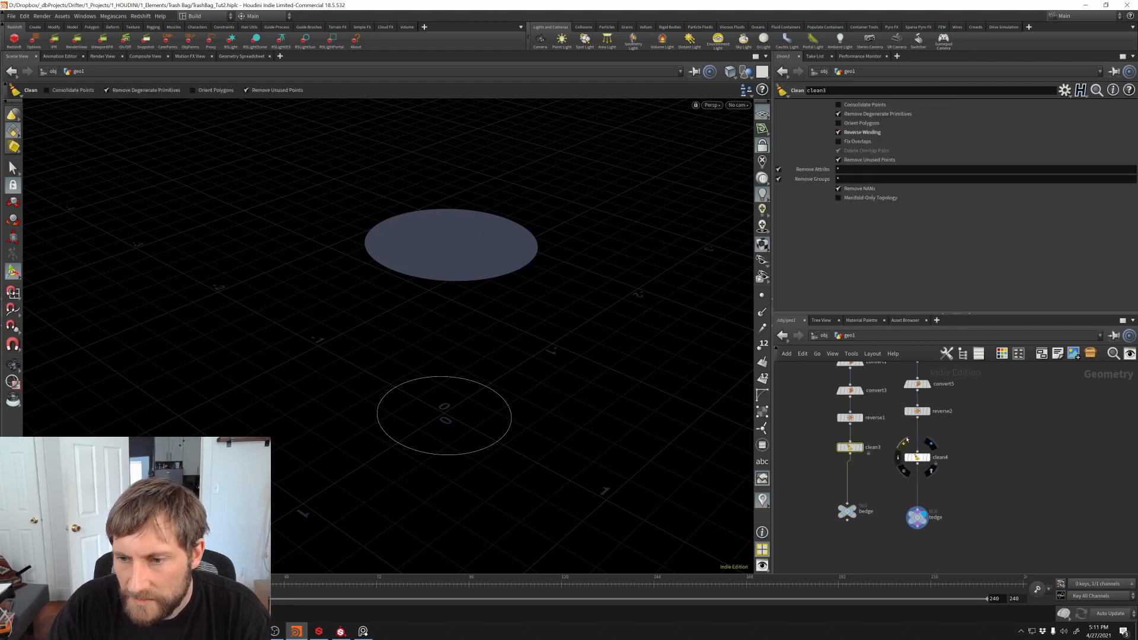
pyautogui.click(917, 457)
pyautogui.click(838, 132)
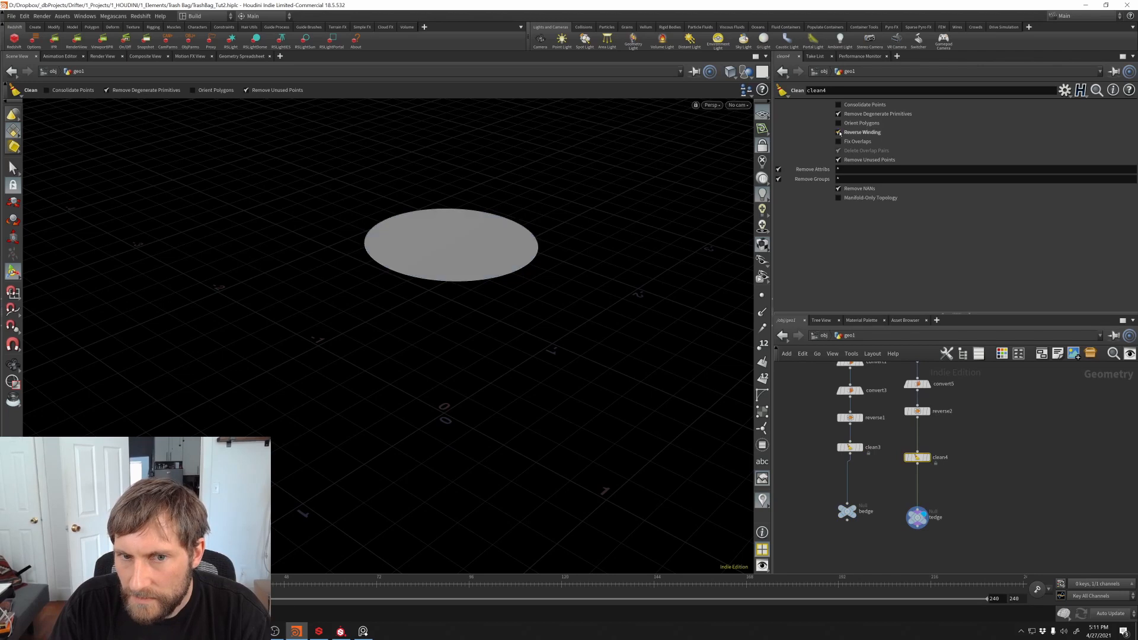
# Step: Display the bedge null and turn off Reverse Winding on clean3
pyautogui.click(849, 448)
pyautogui.click(864, 505)
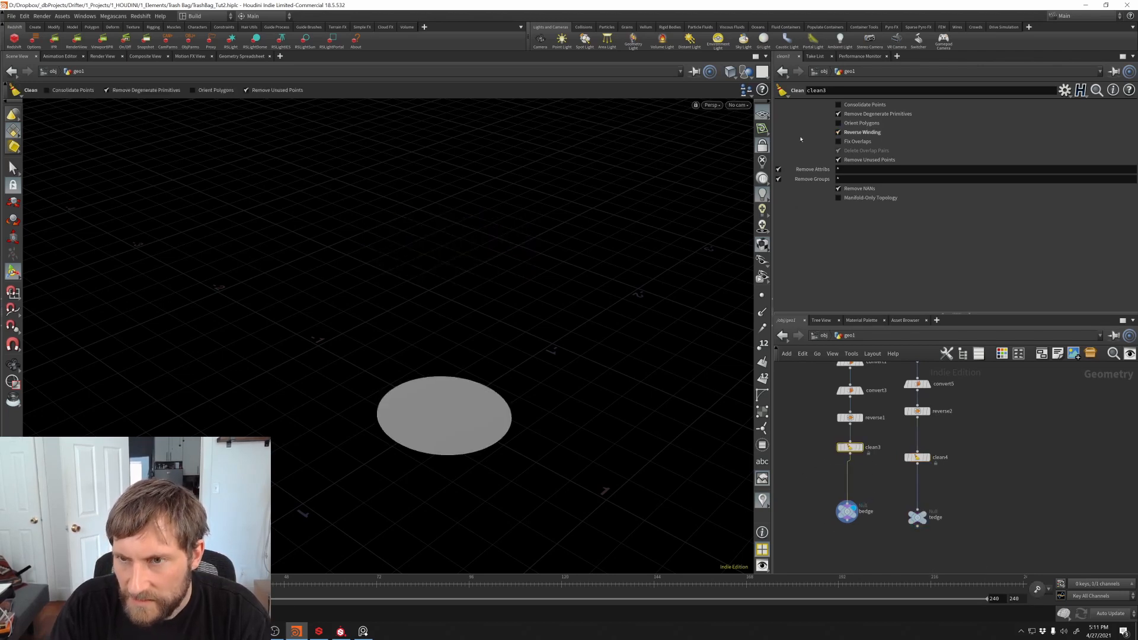
pyautogui.click(838, 132)
pyautogui.press('Escape')
pyautogui.moveTo(497, 393); pyautogui.dragTo(491, 454)
pyautogui.keyDown('alt'); pyautogui.moveTo(491, 455); pyautogui.dragTo(499, 428, button='middle'); pyautogui.keyUp('alt')
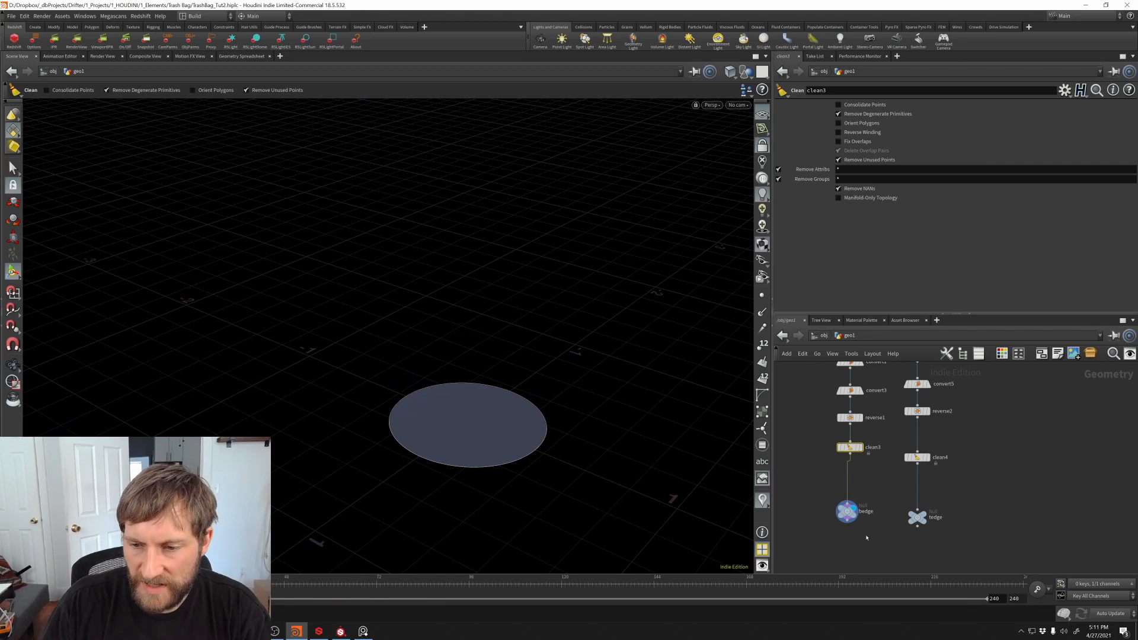
# Step: Move the can body null down beside the bedge and tedge nulls
pyautogui.scroll(-5, 884, 478)
pyautogui.scroll(5, 925, 449)
pyautogui.moveTo(940, 442); pyautogui.dragTo(842, 499, button='middle')
pyautogui.scroll(2, 869, 468)
pyautogui.scroll(2, 843, 500)
pyautogui.moveTo(869, 441); pyautogui.dragTo(834, 497, button='middle')
pyautogui.scroll(-1, 835, 492)
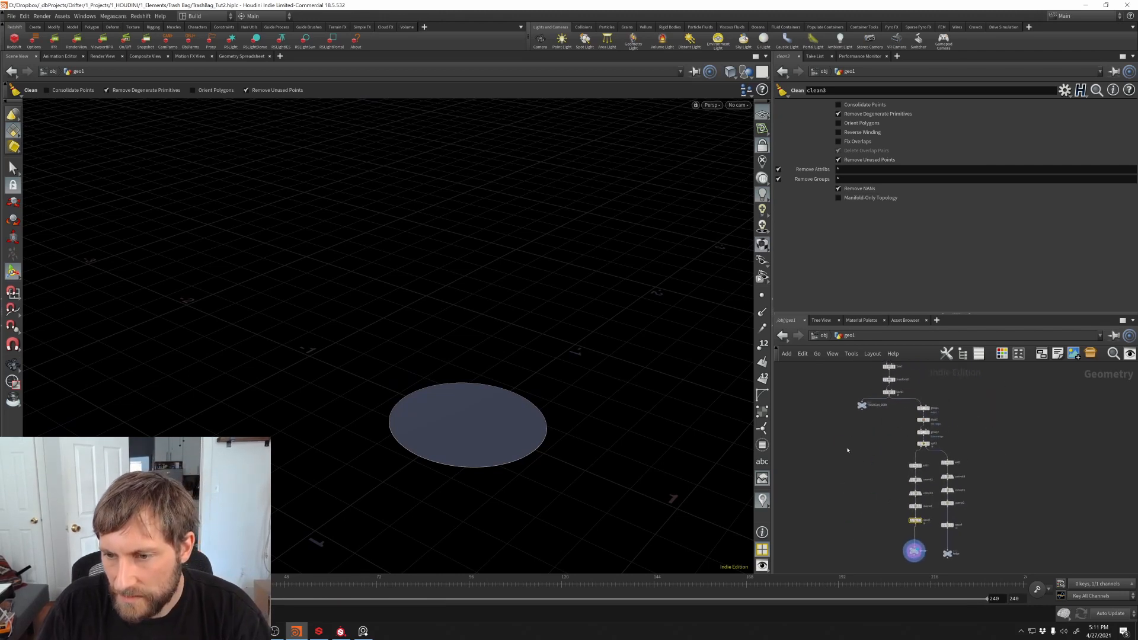
pyautogui.moveTo(861, 409); pyautogui.dragTo(848, 545)
pyautogui.moveTo(841, 565); pyautogui.dragTo(816, 483, button='middle')
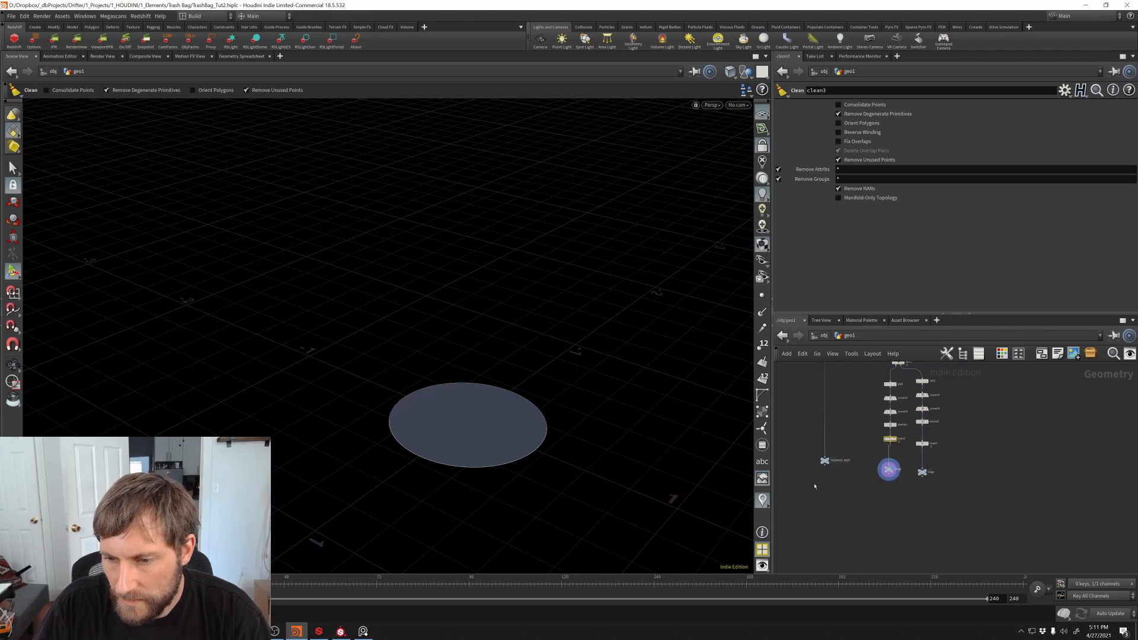
# Step: Merge the can body, bedge and tedge nulls into one node and display the combined geometry
pyautogui.moveTo(802, 453); pyautogui.dragTo(964, 517)
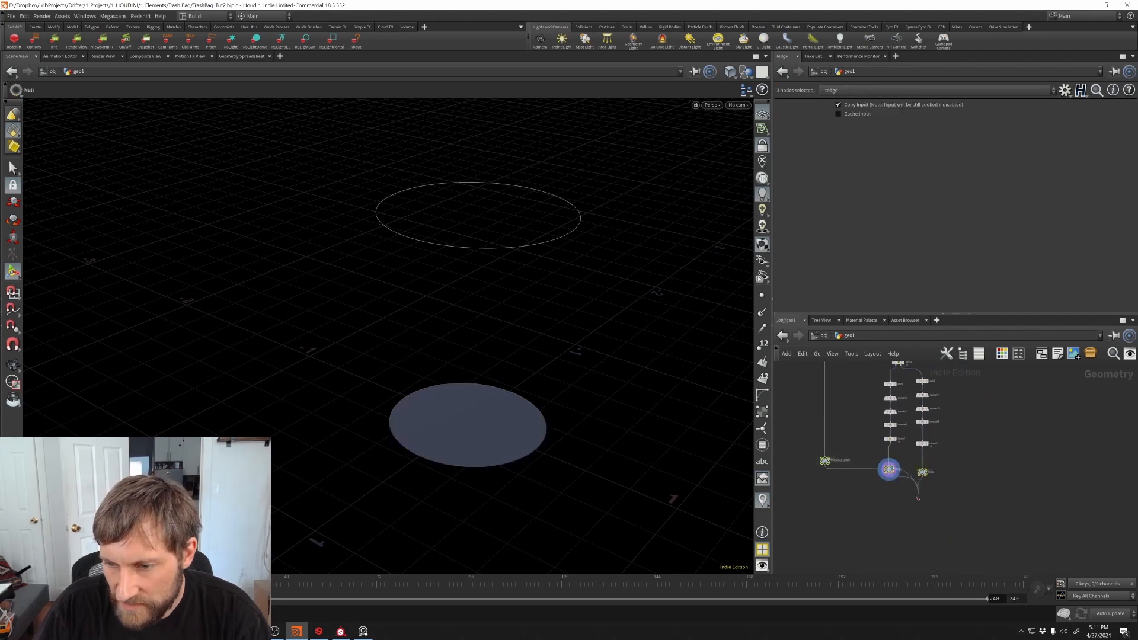
pyautogui.click(906, 539)
pyautogui.press('Escape')
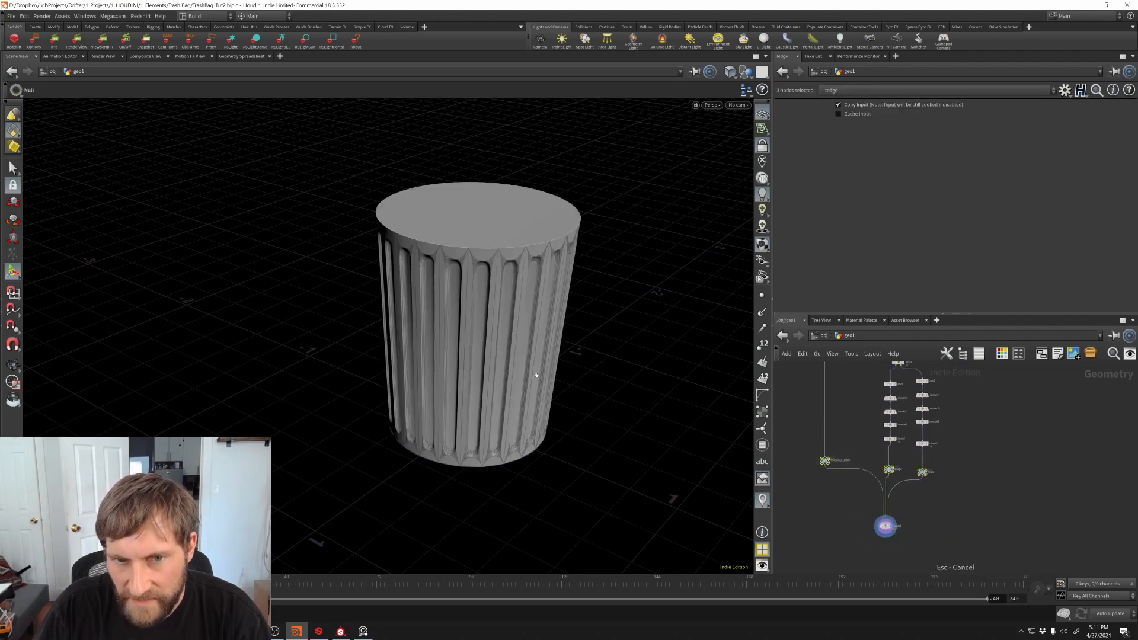
# Step: Examine how the top and bottom caps meet the fluted can body in the merged geometry
pyautogui.keyDown('alt'); pyautogui.moveTo(536, 376); pyautogui.dragTo(496, 419, button='middle'); pyautogui.keyUp('alt')
pyautogui.keyDown('alt'); pyautogui.moveTo(495, 419); pyautogui.dragTo(493, 272); pyautogui.keyUp('alt')
pyautogui.keyDown('alt'); pyautogui.moveTo(522, 336); pyautogui.dragTo(544, 265, button='middle'); pyautogui.keyUp('alt')
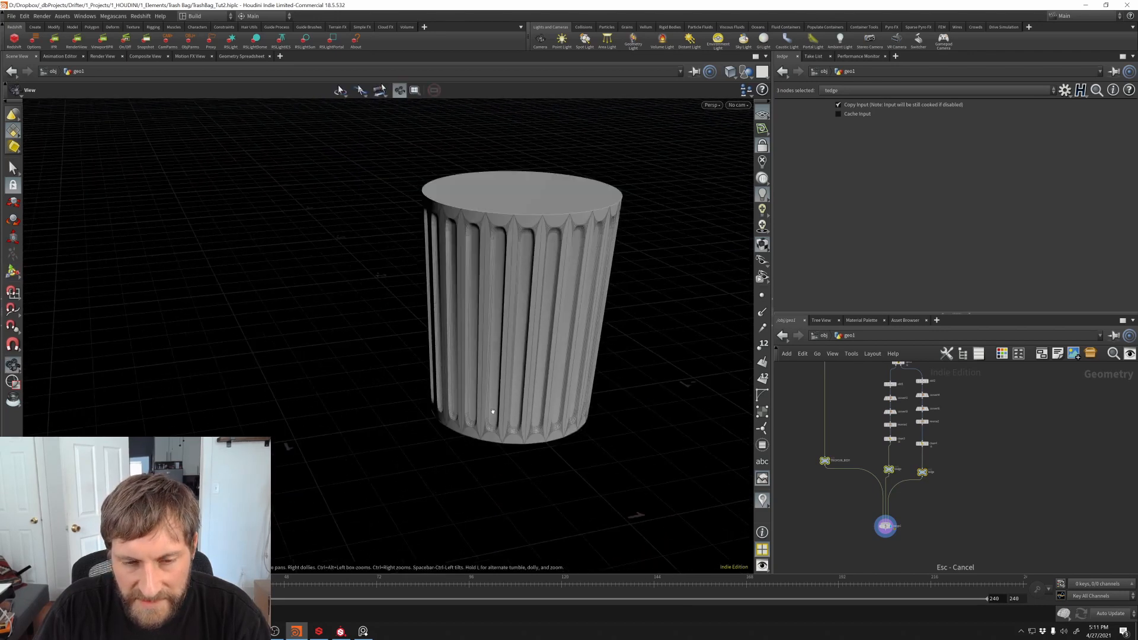
pyautogui.keyDown('alt'); pyautogui.moveTo(492, 415); pyautogui.dragTo(594, 275); pyautogui.keyUp('alt')
pyautogui.keyDown('alt'); pyautogui.moveTo(464, 358); pyautogui.dragTo(421, 447, button='middle'); pyautogui.keyUp('alt')
pyautogui.keyDown('alt'); pyautogui.moveTo(422, 447); pyautogui.dragTo(408, 556); pyautogui.keyUp('alt')
pyautogui.keyDown('alt'); pyautogui.moveTo(425, 326); pyautogui.dragTo(515, 396, button='right'); pyautogui.keyUp('alt')
pyautogui.keyDown('alt'); pyautogui.moveTo(515, 396); pyautogui.dragTo(507, 336); pyautogui.keyUp('alt')
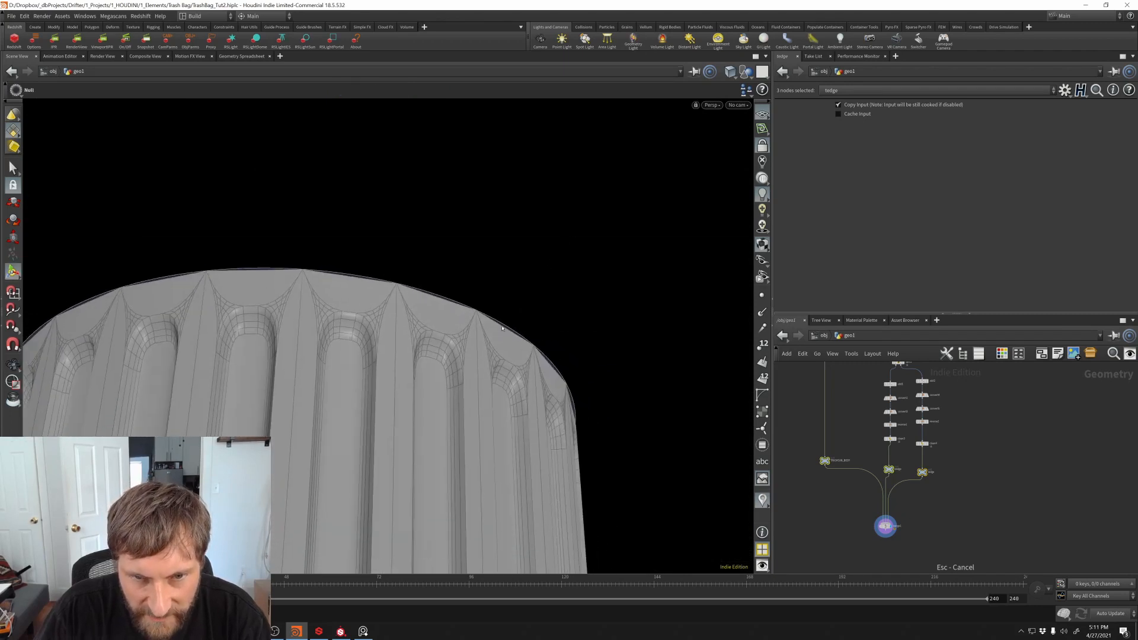
# Step: Set the U divisions per span to 24 on both the convert3 and convert5 nodes
pyautogui.click(888, 469)
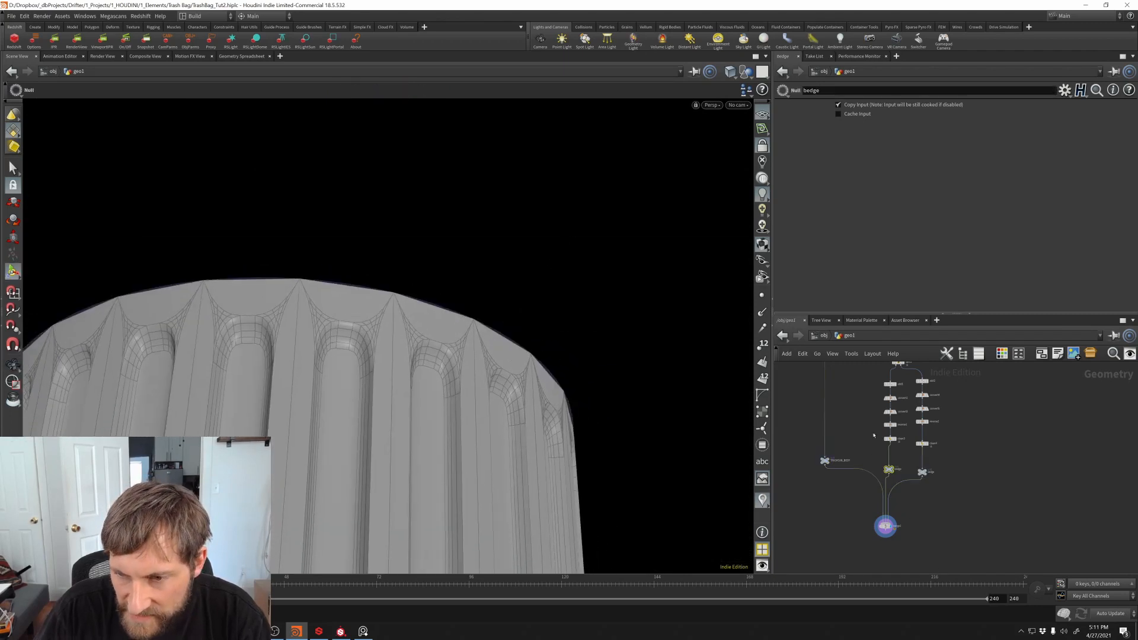
pyautogui.click(891, 411)
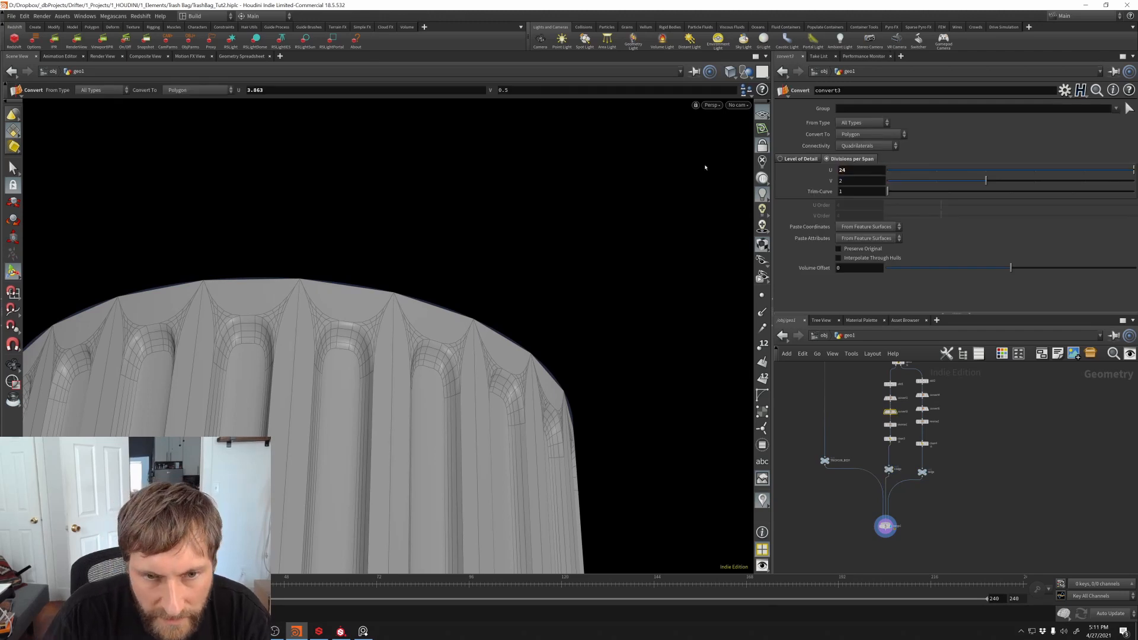
pyautogui.click(921, 409)
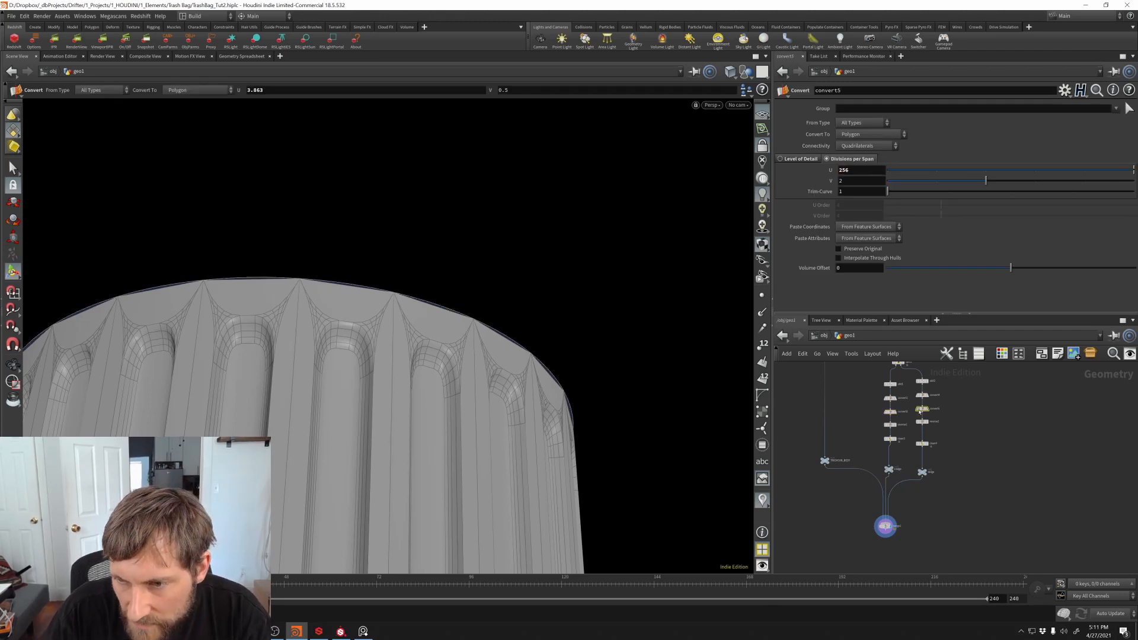
pyautogui.write('24')
pyautogui.press('Return')
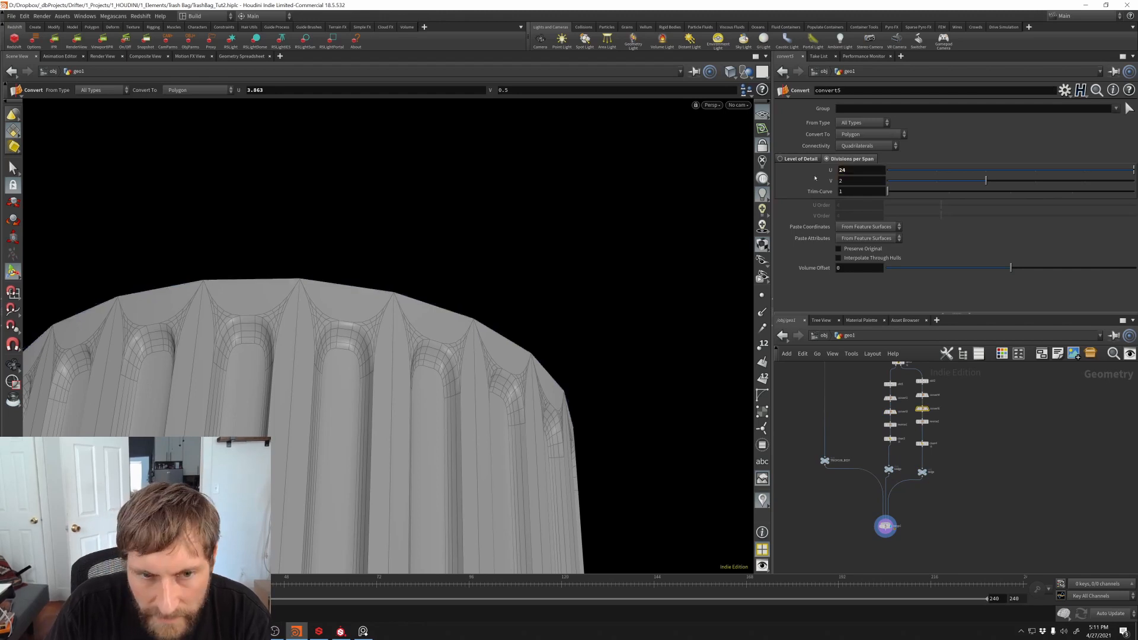
# Step: Inspect the top cap's outline against the points of the can's fluted rim
pyautogui.keyDown('alt'); pyautogui.moveTo(430, 378); pyautogui.dragTo(460, 525); pyautogui.keyUp('alt')
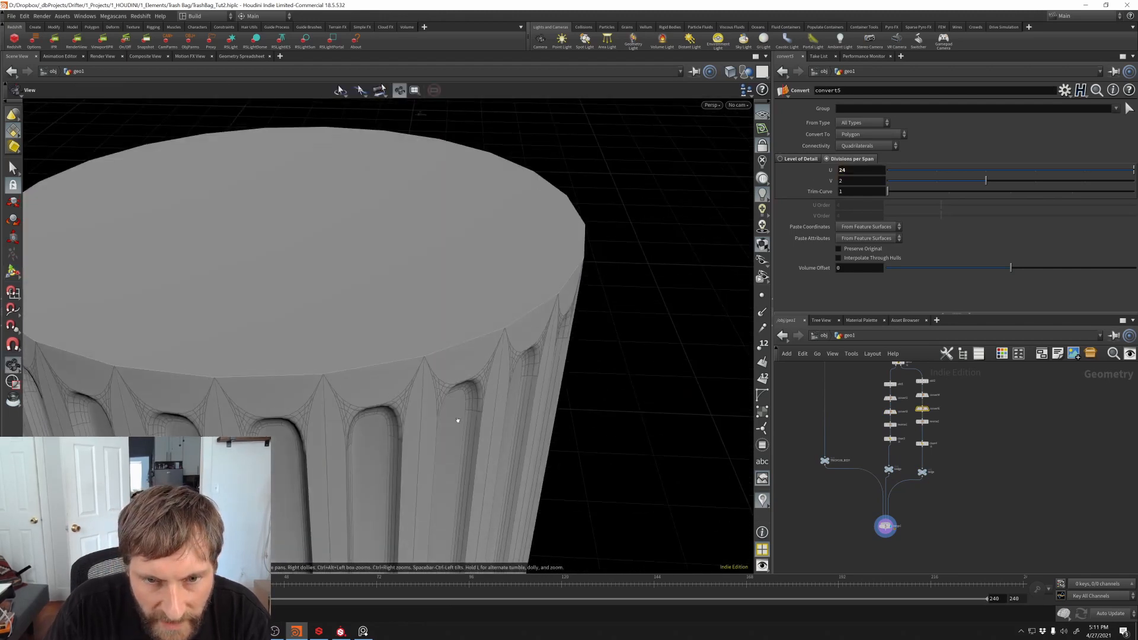
pyautogui.keyDown('alt'); pyautogui.moveTo(457, 419); pyautogui.dragTo(638, 432); pyautogui.keyUp('alt')
pyautogui.press('Return')
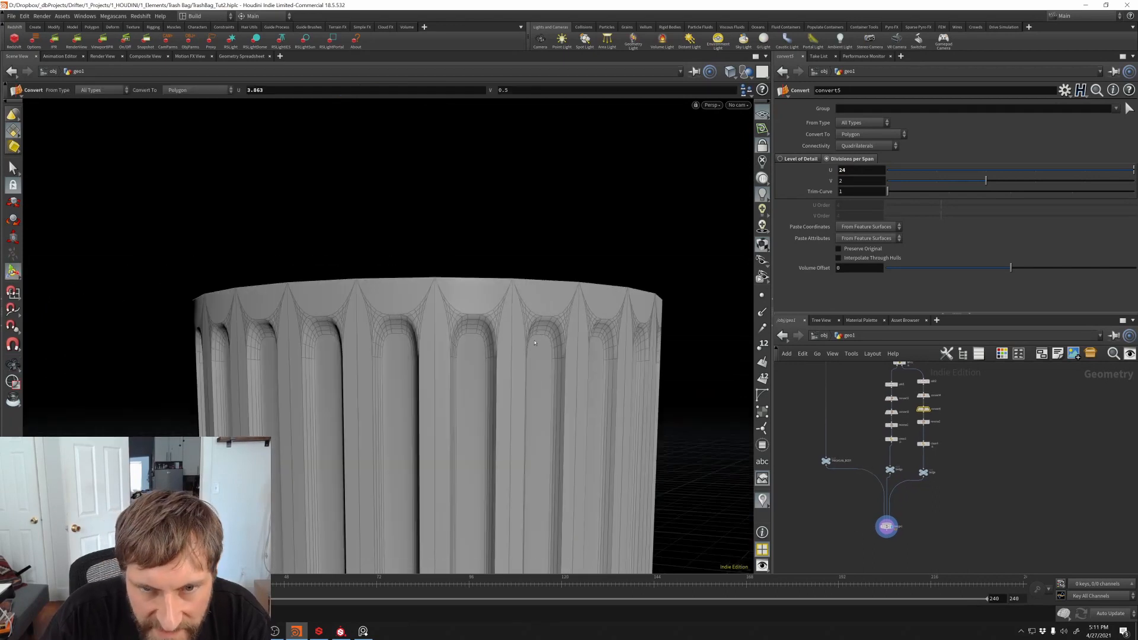
pyautogui.keyDown('alt'); pyautogui.moveTo(535, 343); pyautogui.dragTo(567, 332, button='right'); pyautogui.keyUp('alt')
pyautogui.keyDown('alt'); pyautogui.moveTo(567, 332); pyautogui.dragTo(538, 389); pyautogui.keyUp('alt')
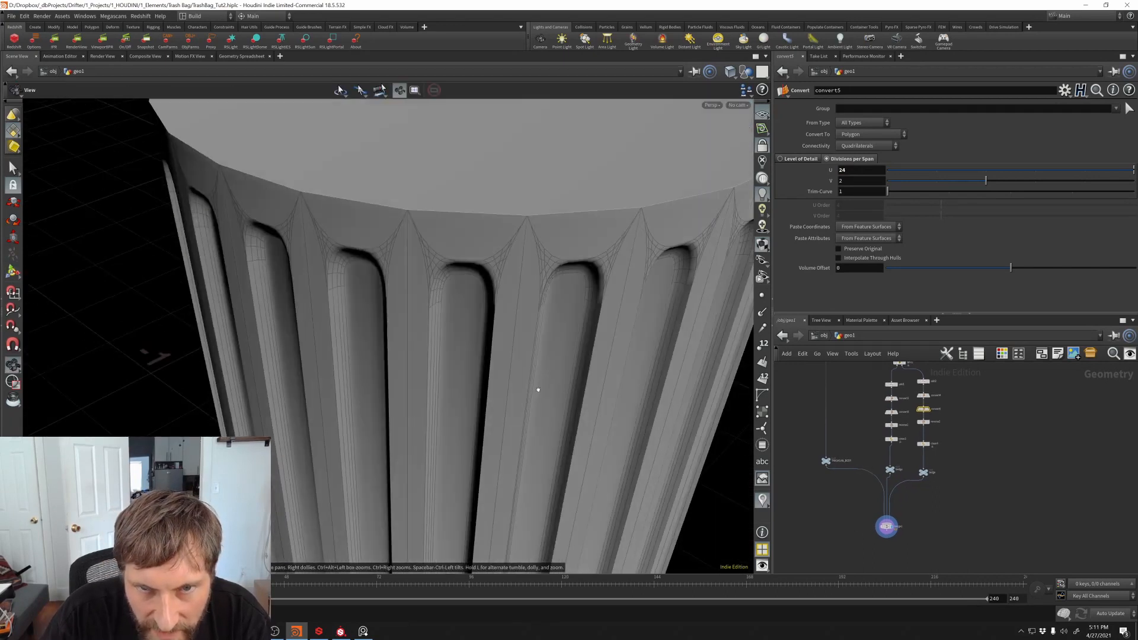
pyautogui.keyDown('alt'); pyautogui.moveTo(538, 390); pyautogui.dragTo(498, 460, button='right'); pyautogui.keyUp('alt')
pyautogui.keyDown('alt'); pyautogui.moveTo(497, 460); pyautogui.dragTo(525, 411); pyautogui.keyUp('alt')
pyautogui.keyDown('alt'); pyautogui.moveTo(525, 412); pyautogui.dragTo(533, 358, button='right'); pyautogui.keyUp('alt')
pyautogui.keyDown('alt'); pyautogui.moveTo(533, 358); pyautogui.dragTo(517, 385, button='middle'); pyautogui.keyUp('alt')
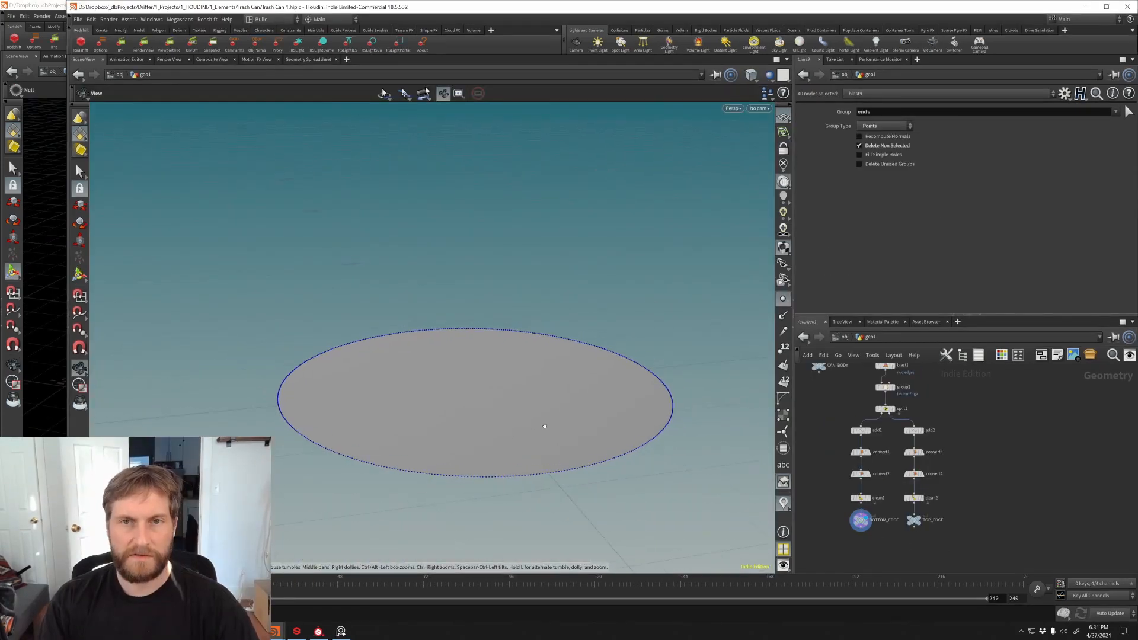
# Step: Switch to the reference image board and examine the photographed trash can's ribs and bottom rim
pyautogui.moveTo(528, 383); pyautogui.dragTo(492, 409)
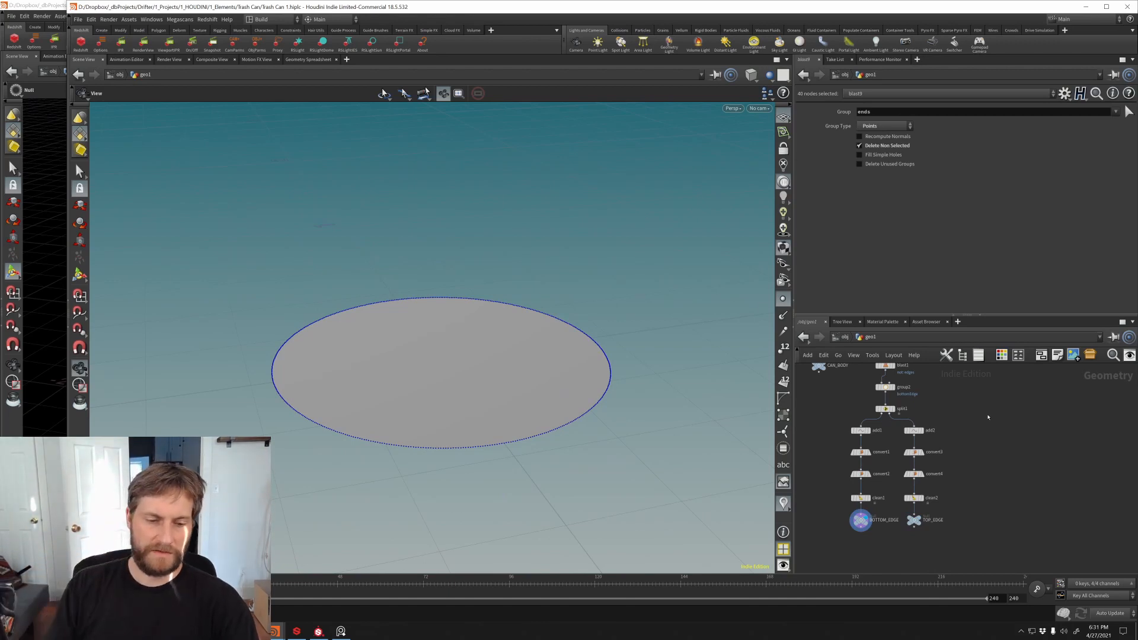
pyautogui.click(341, 631)
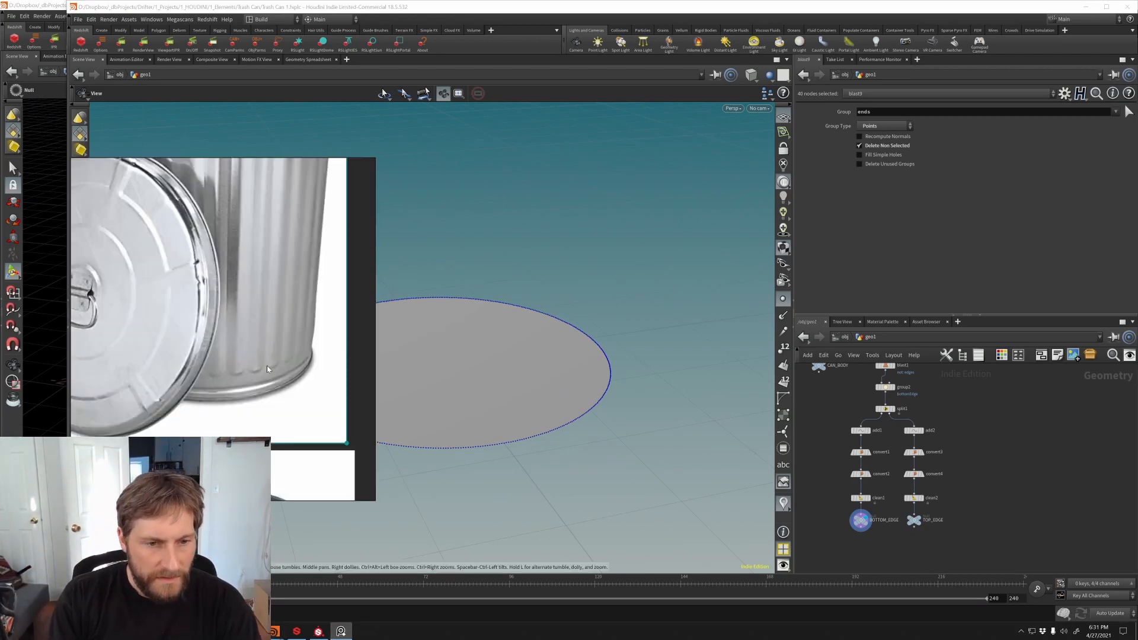
pyautogui.scroll(-10, 264, 387)
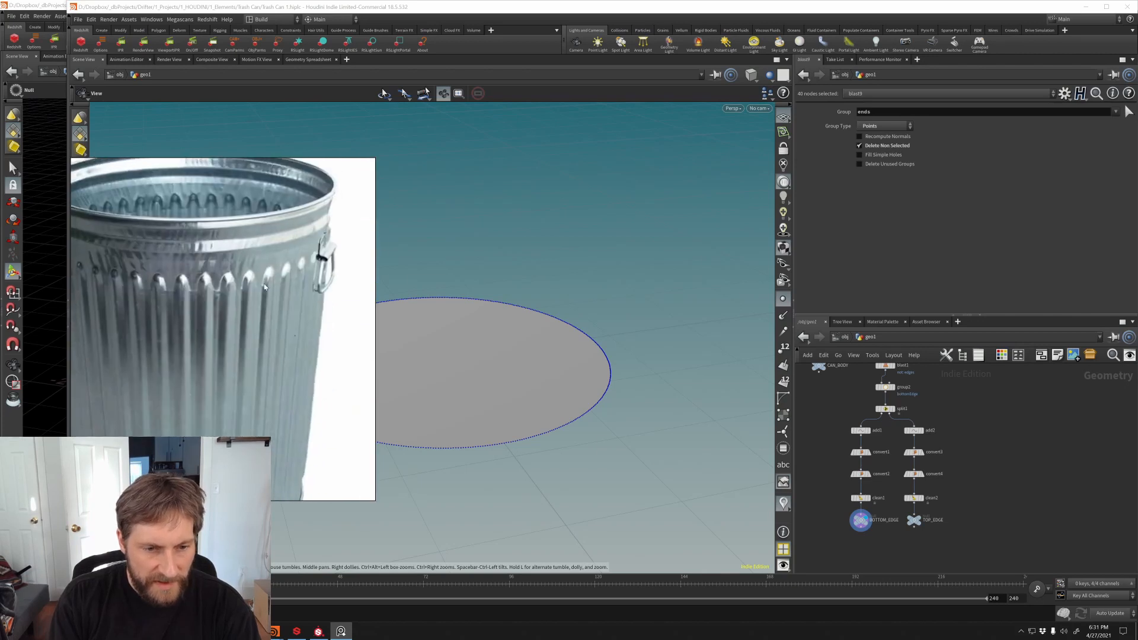
pyautogui.scroll(4, 268, 321)
pyautogui.moveTo(259, 368); pyautogui.dragTo(287, 310, button='middle')
pyautogui.scroll(-7, 268, 316)
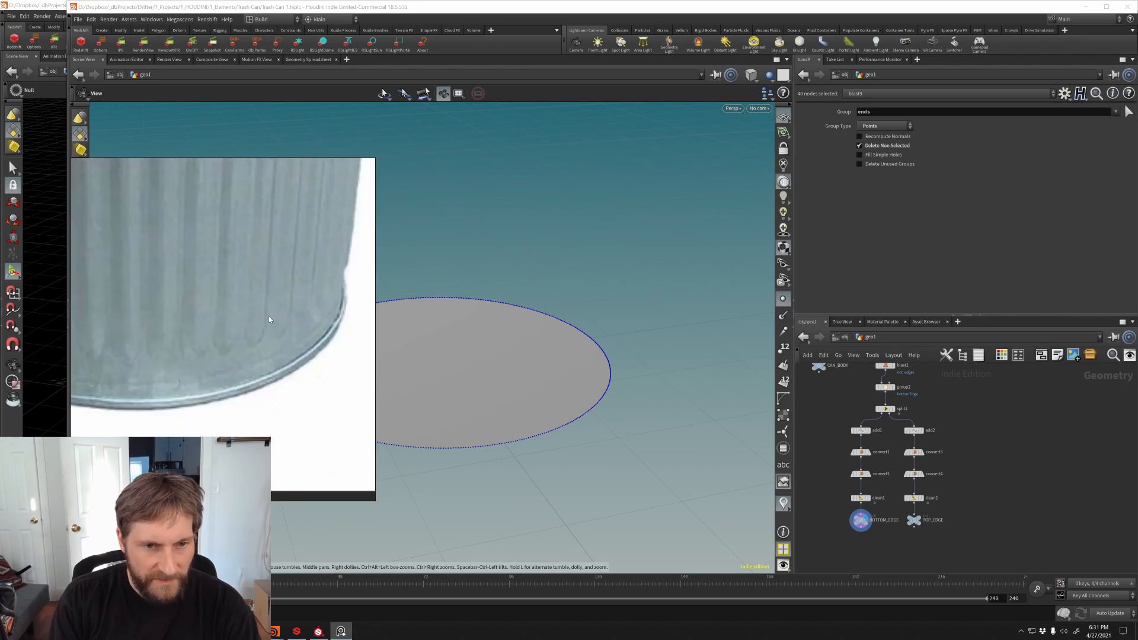
# Step: Compare the reference photos of the can's lower rib ends, lid and upper rim, and return to the Houdini scene
pyautogui.moveTo(268, 387); pyautogui.dragTo(333, 440, button='middle')
pyautogui.scroll(-5, 269, 338)
pyautogui.moveTo(226, 368); pyautogui.dragTo(328, 435, button='middle')
pyautogui.scroll(5, 222, 353)
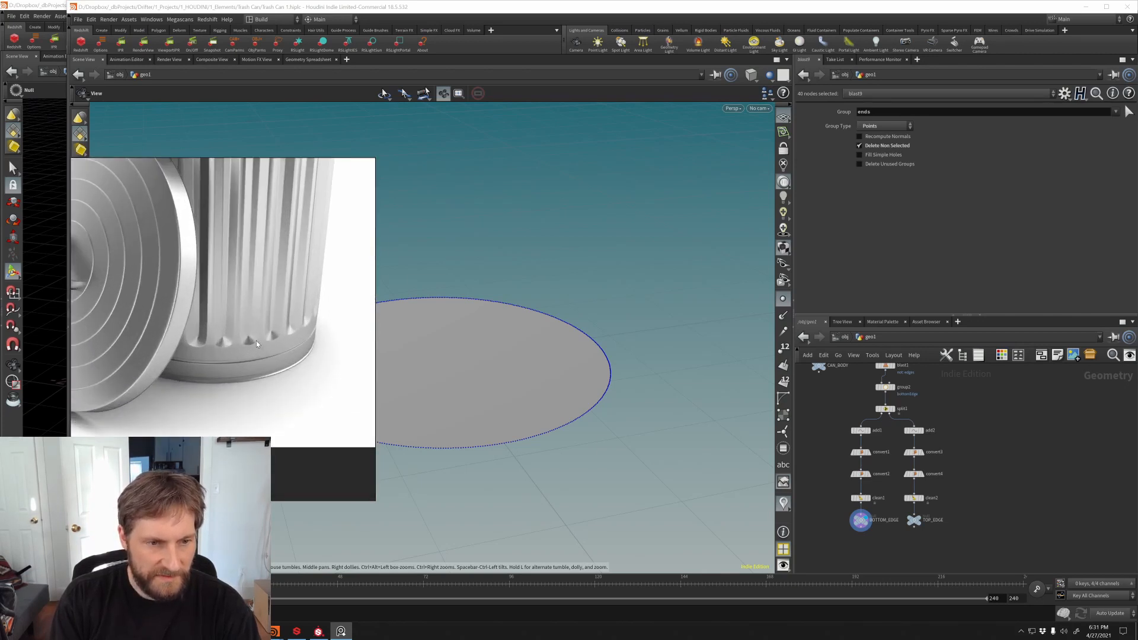
pyautogui.moveTo(256, 340); pyautogui.dragTo(254, 332, button='middle')
pyautogui.moveTo(328, 311); pyautogui.dragTo(196, 350, button='middle')
pyautogui.moveTo(371, 346); pyautogui.dragTo(301, 347, button='middle')
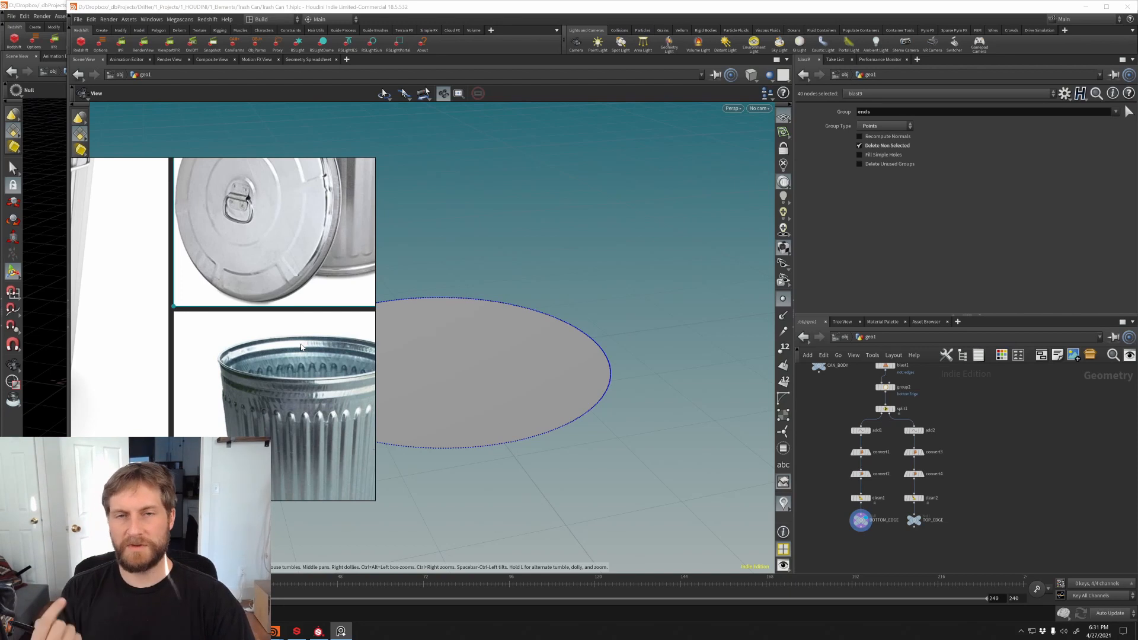
pyautogui.moveTo(642, 389); pyautogui.dragTo(581, 373, button='middle')
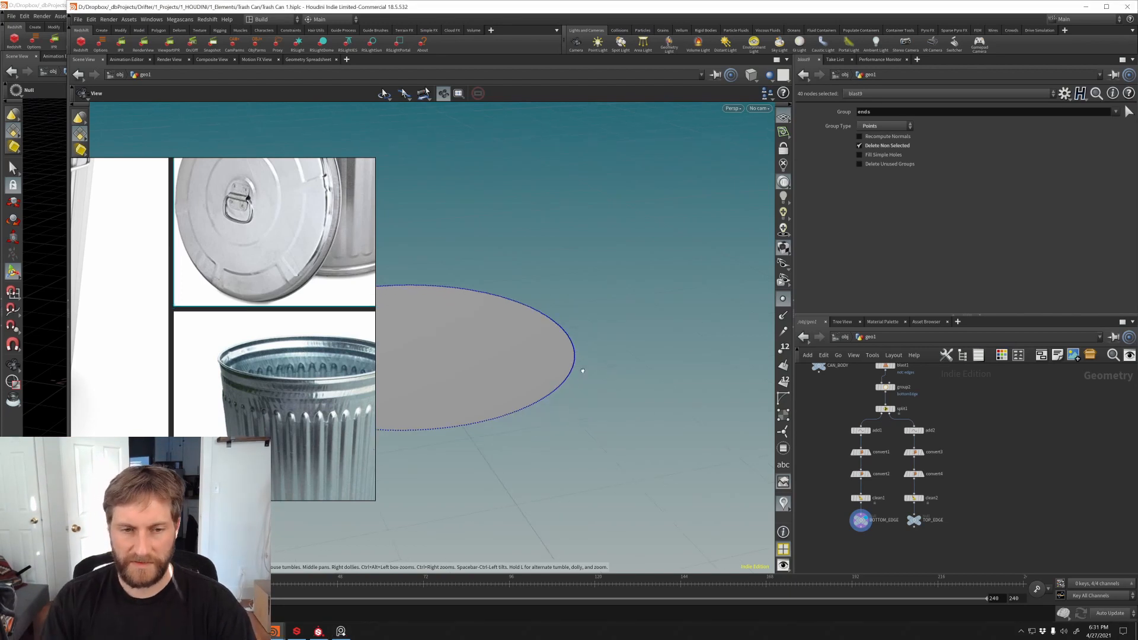
pyautogui.click(202, 350)
pyautogui.click(202, 350)
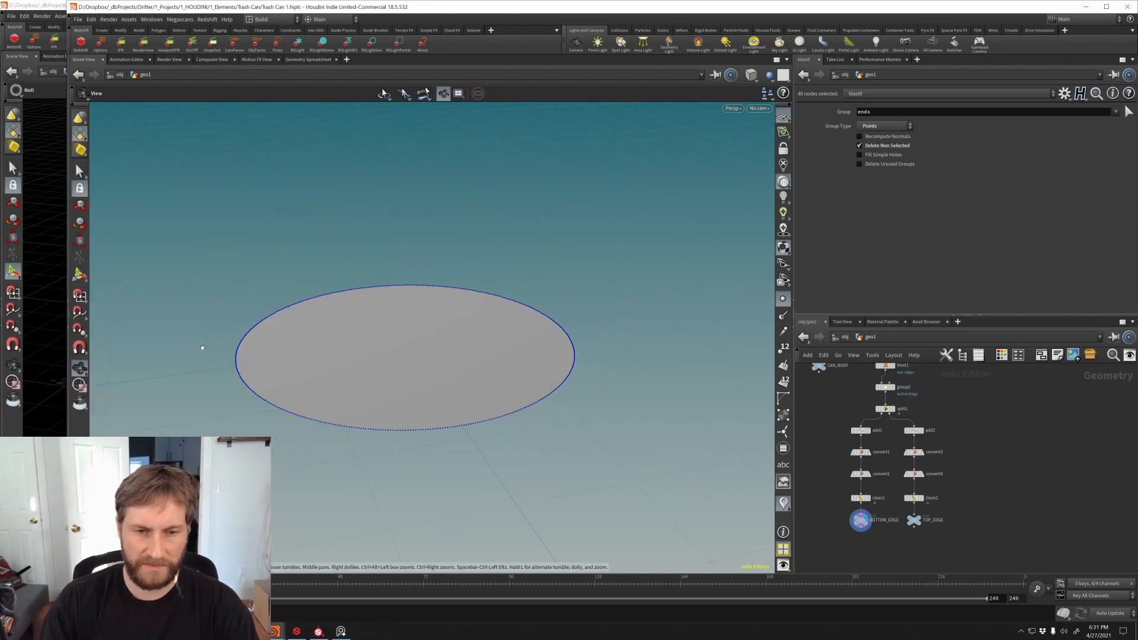
# Step: Add a Circle node in an empty area of the network beside the edge branches
pyautogui.moveTo(973, 422); pyautogui.dragTo(886, 477, button='middle')
pyautogui.click(947, 407)
pyautogui.press('Tab')
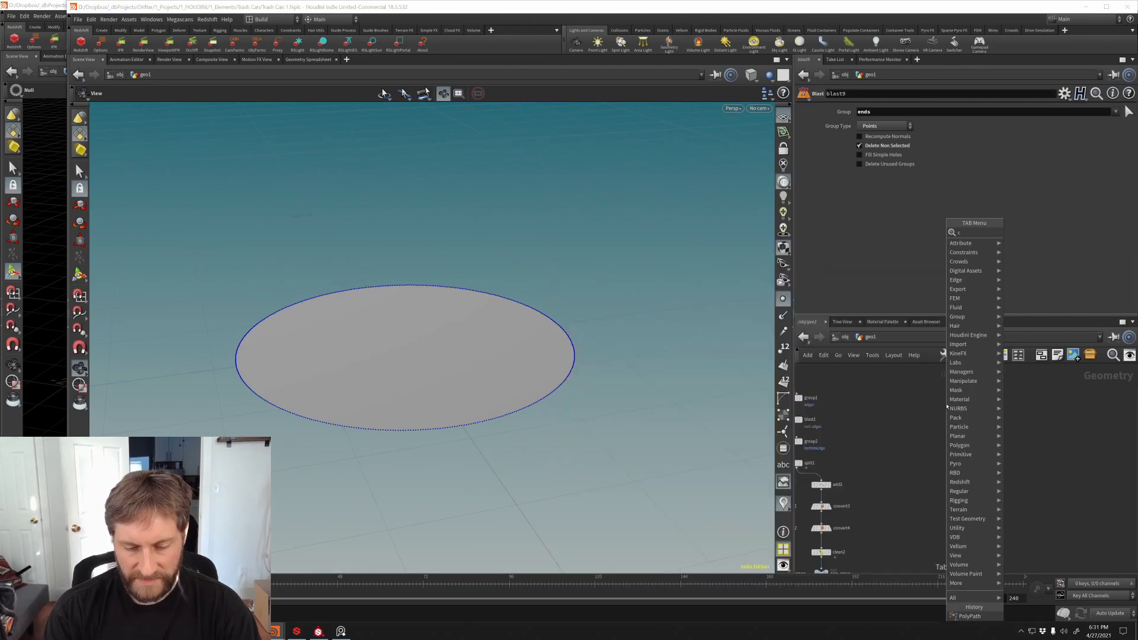
pyautogui.write('cir')
pyautogui.press('Return')
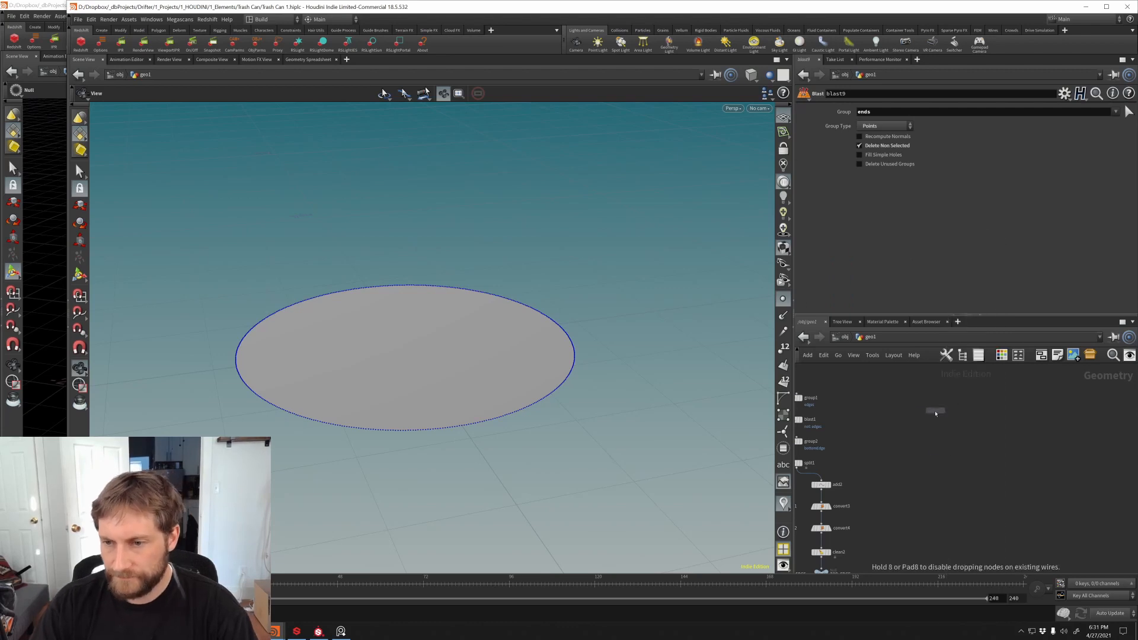
pyautogui.click(935, 413)
# Step: Add a Line node beside the circle, display it, and give it a length of .1 with 3 points
pyautogui.press('Tab')
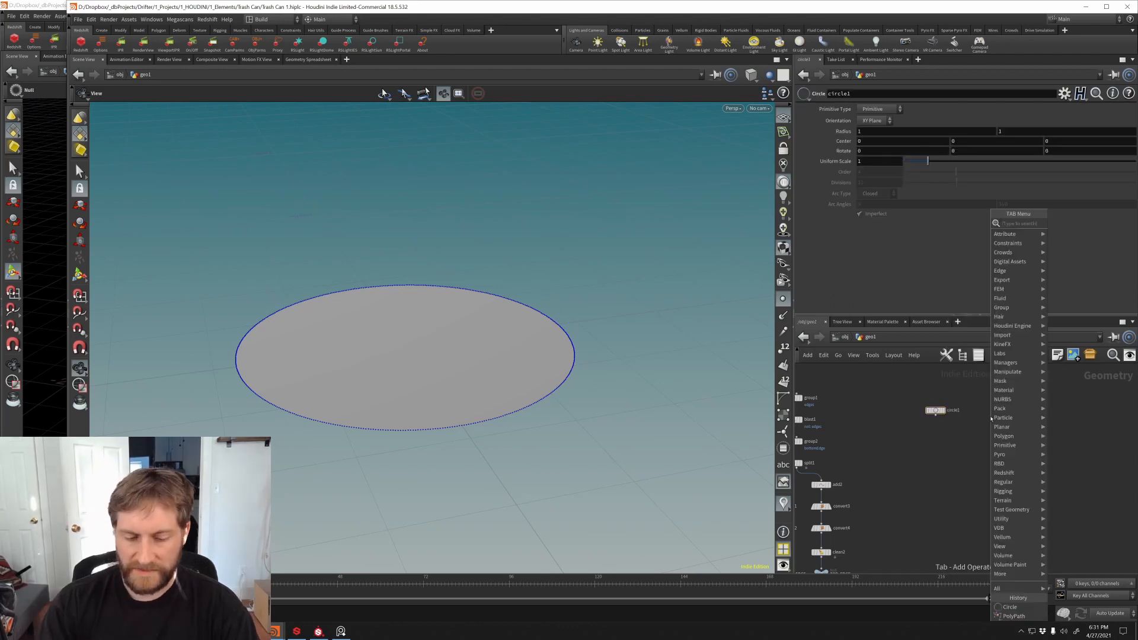
pyautogui.press('Return')
pyautogui.click(996, 405)
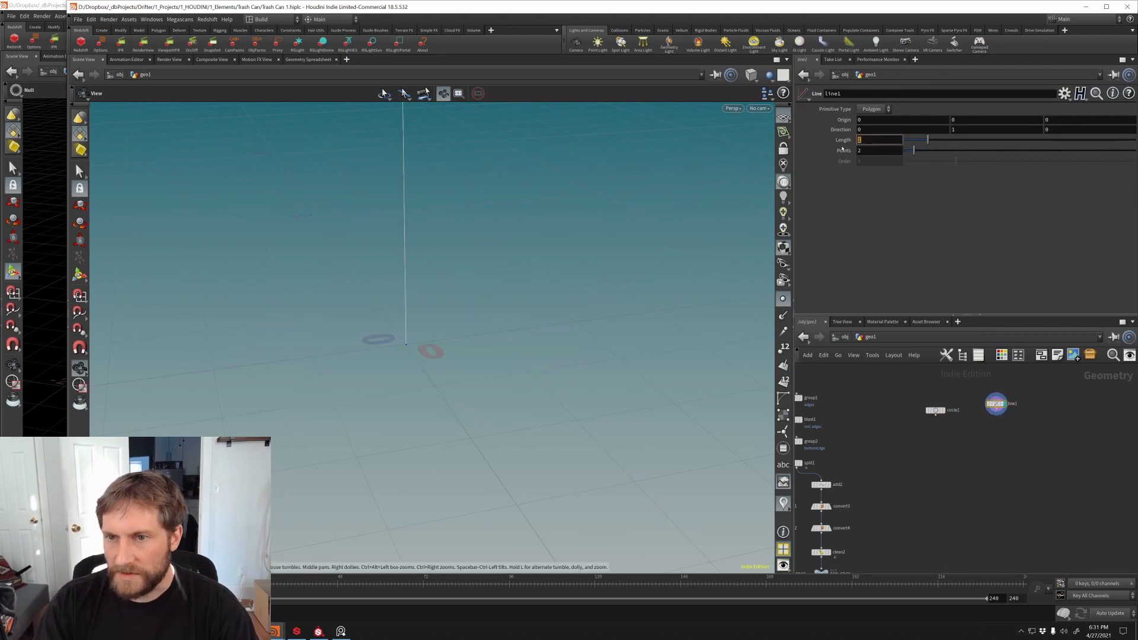
pyautogui.write('.1')
pyautogui.press('Return')
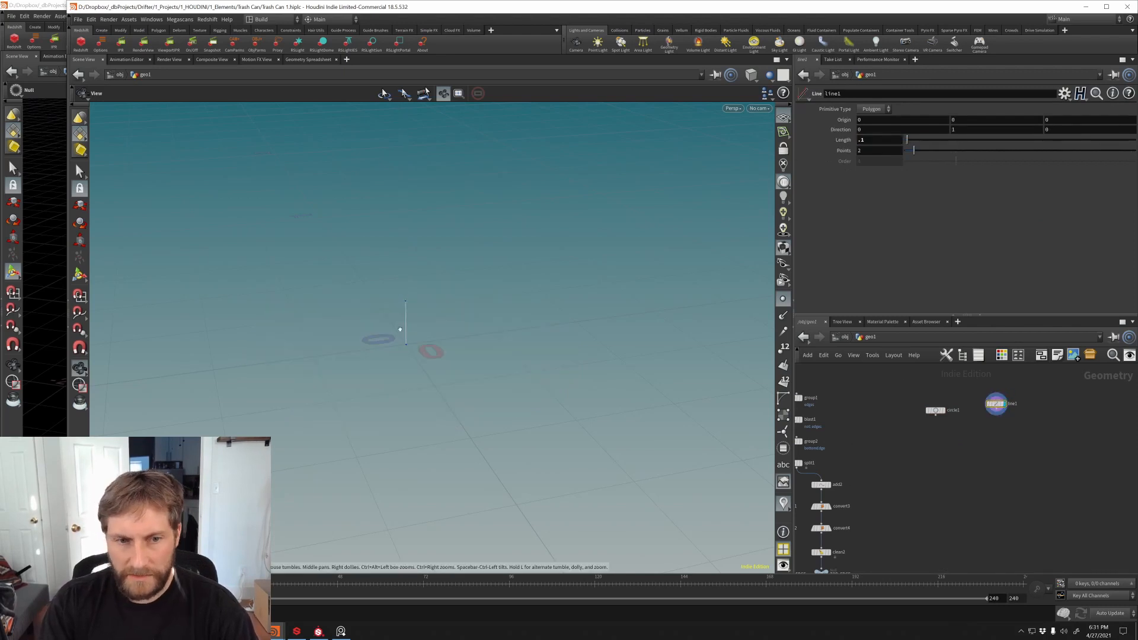
pyautogui.scroll(2, 399, 331)
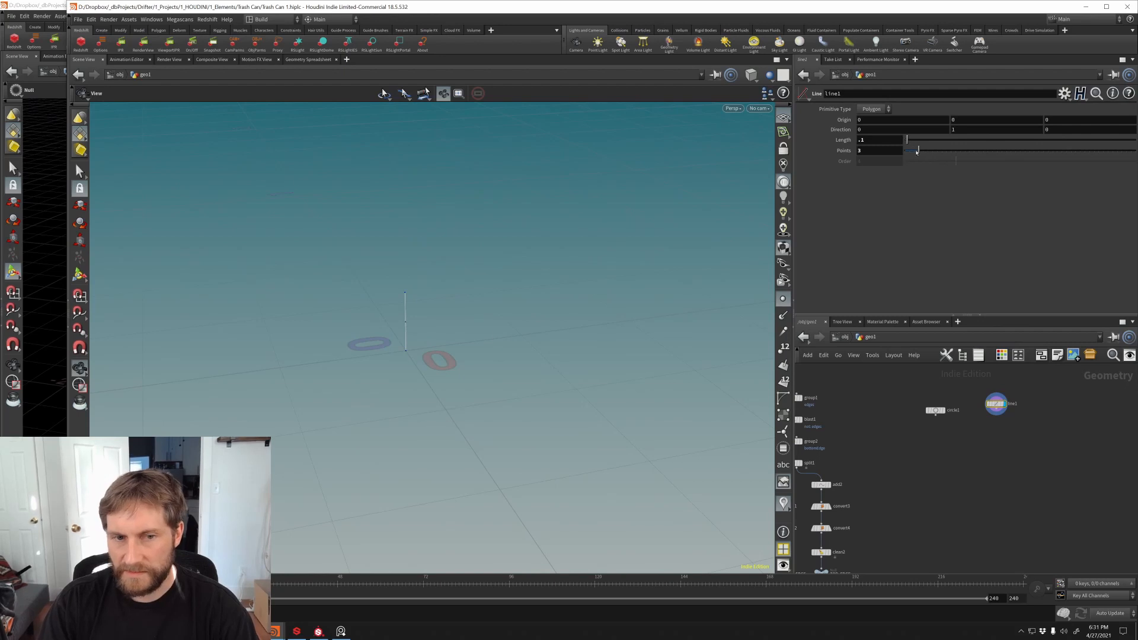
# Step: Set circle1's uniform scale to .025, display it, and change its primitive type to Polygon
pyautogui.scroll(3, 959, 452)
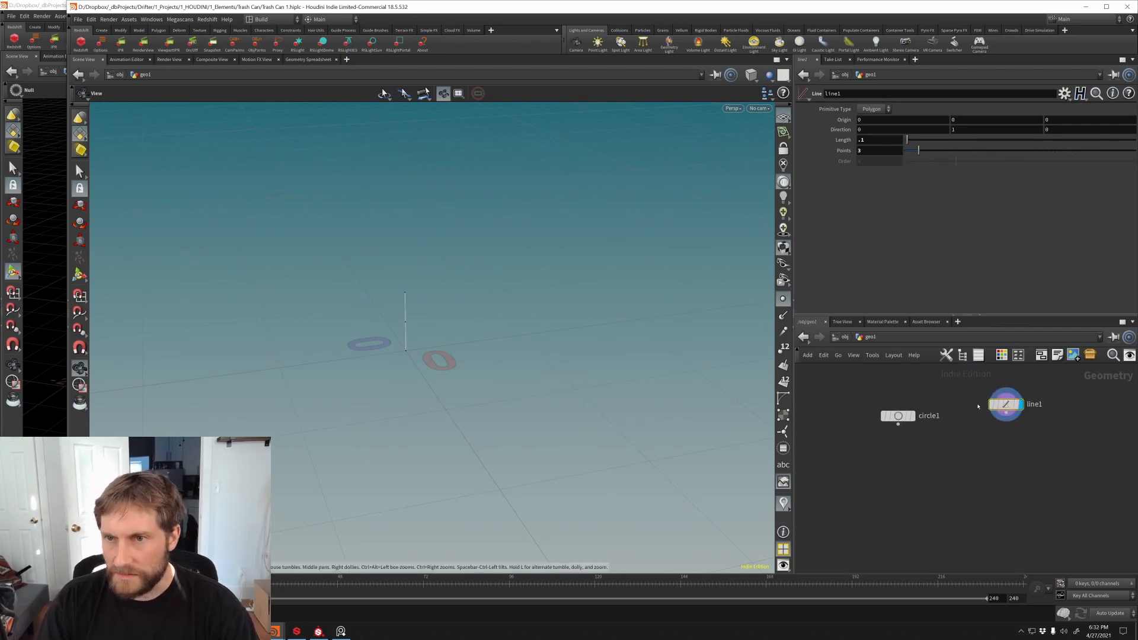
pyautogui.moveTo(898, 416); pyautogui.dragTo(882, 411)
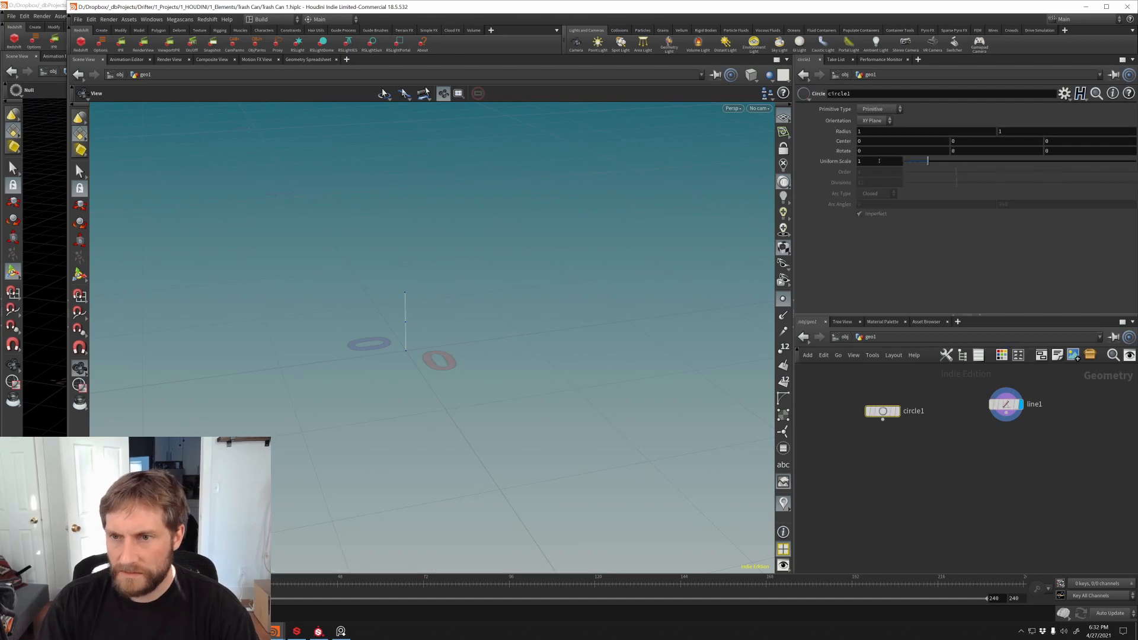
pyautogui.click(879, 160)
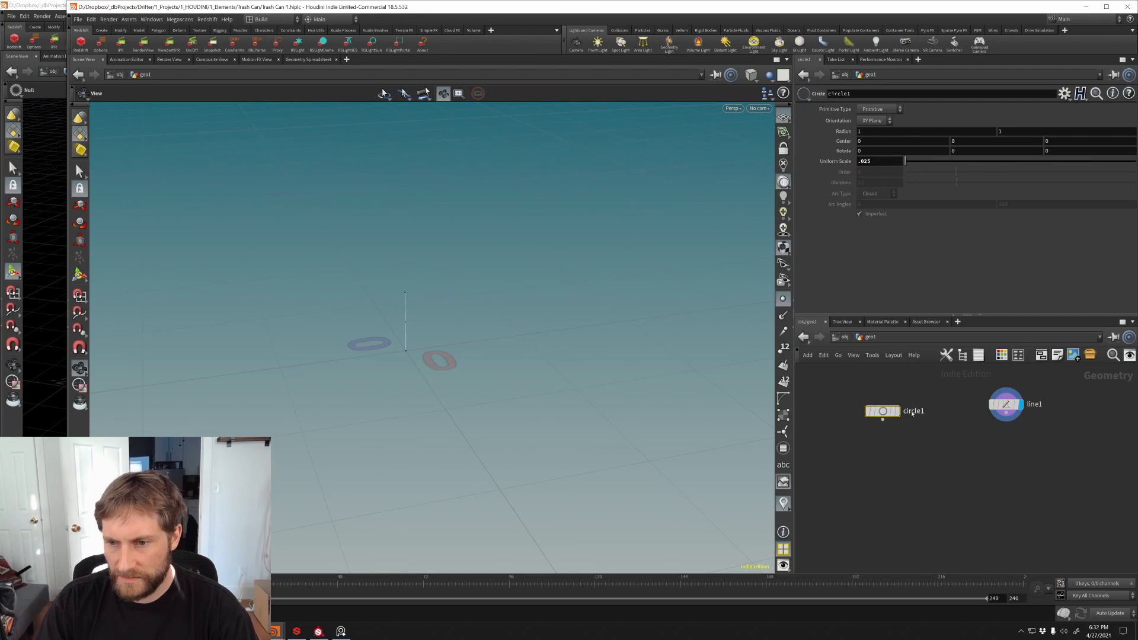
pyautogui.moveTo(882, 410); pyautogui.dragTo(880, 404)
pyautogui.click(896, 404)
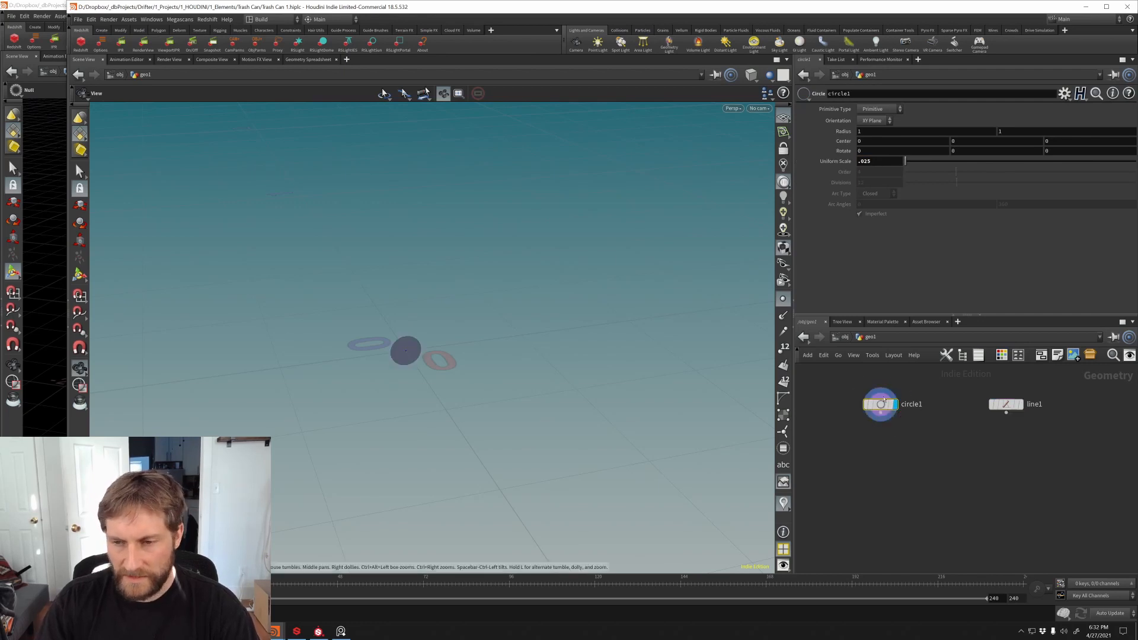
pyautogui.click(884, 110)
pyautogui.click(876, 118)
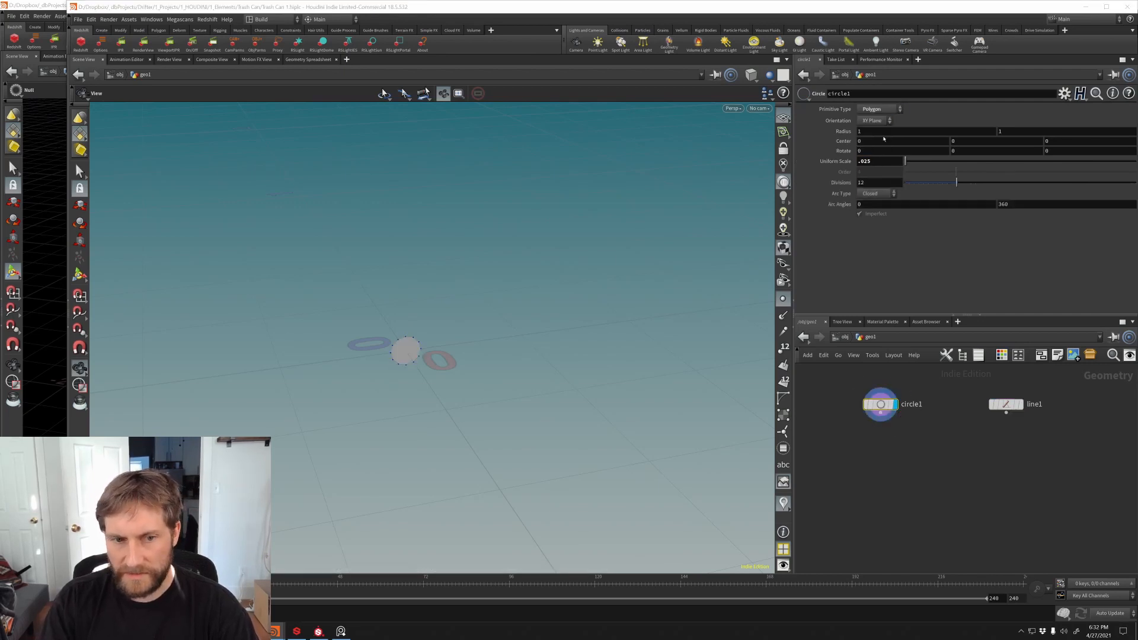
pyautogui.click(871, 182)
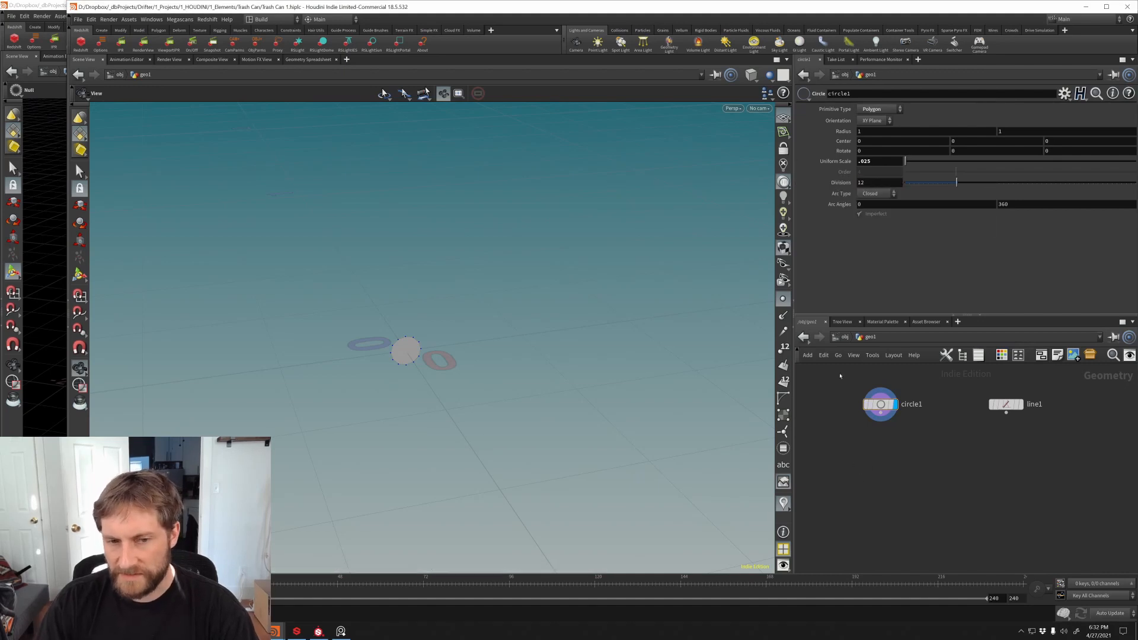
# Step: Try opening the circle with an Ends node whose Close U is set to Unroll with New Points
pyautogui.press('Tab')
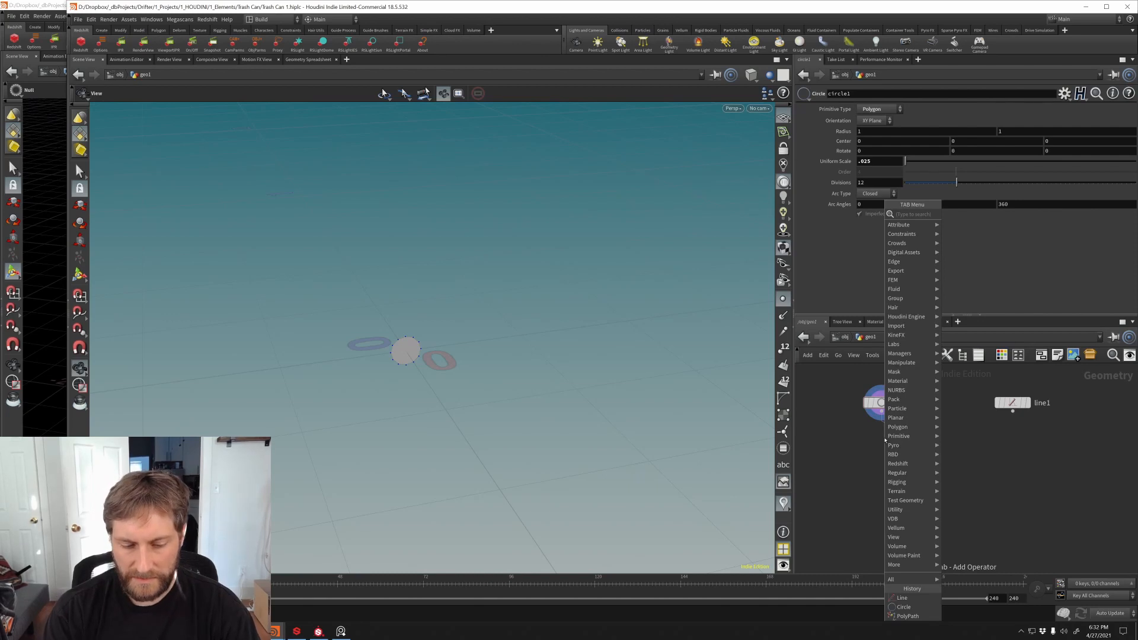
pyautogui.write('ends')
pyautogui.press('Return')
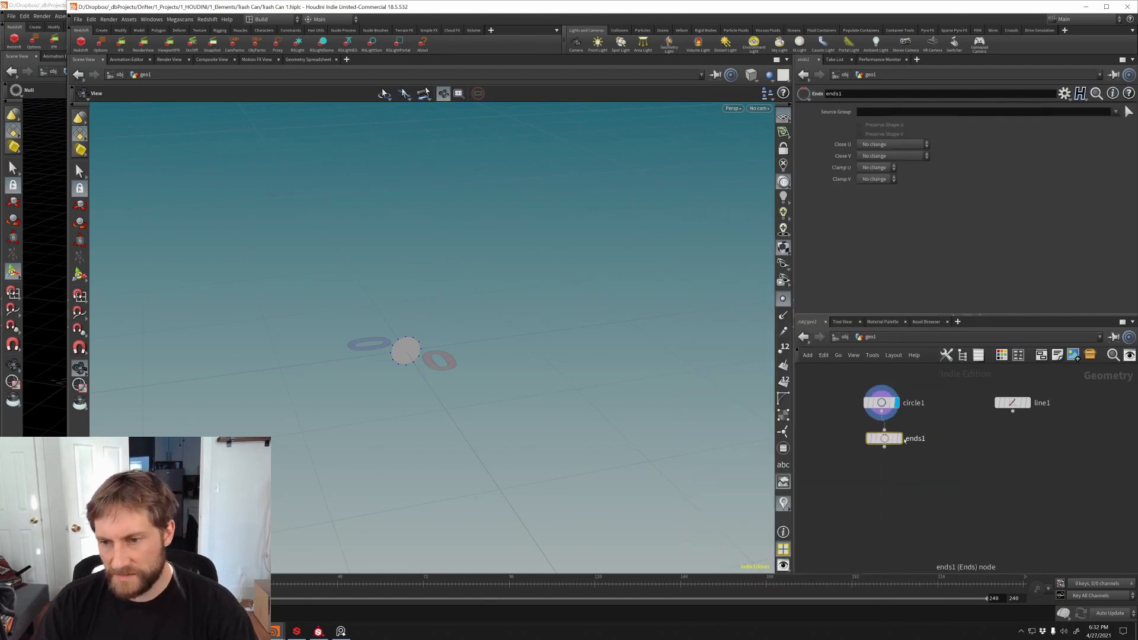
pyautogui.click(904, 439)
pyautogui.click(882, 145)
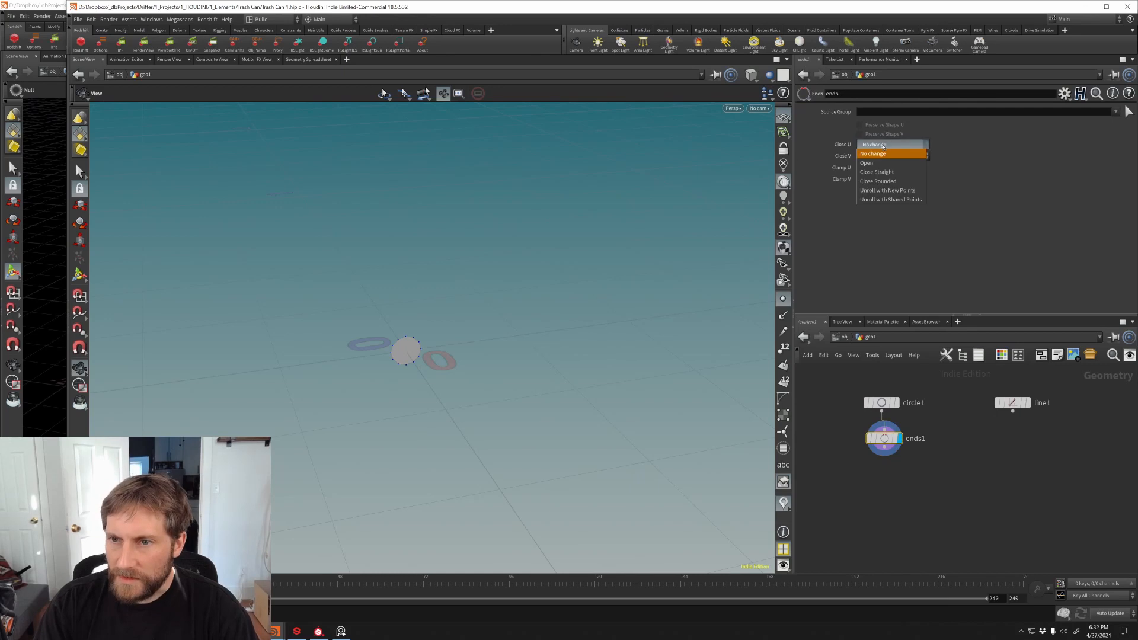
pyautogui.click(887, 190)
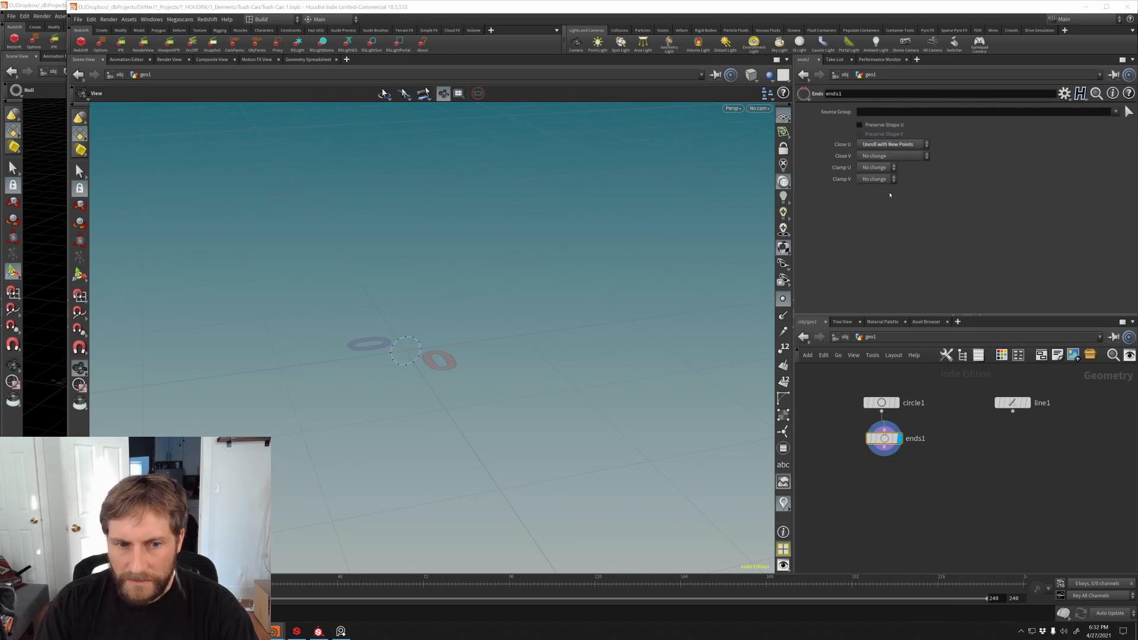
pyautogui.scroll(2, 388, 360)
pyautogui.scroll(1, 388, 361)
pyautogui.moveTo(388, 361); pyautogui.dragTo(424, 339)
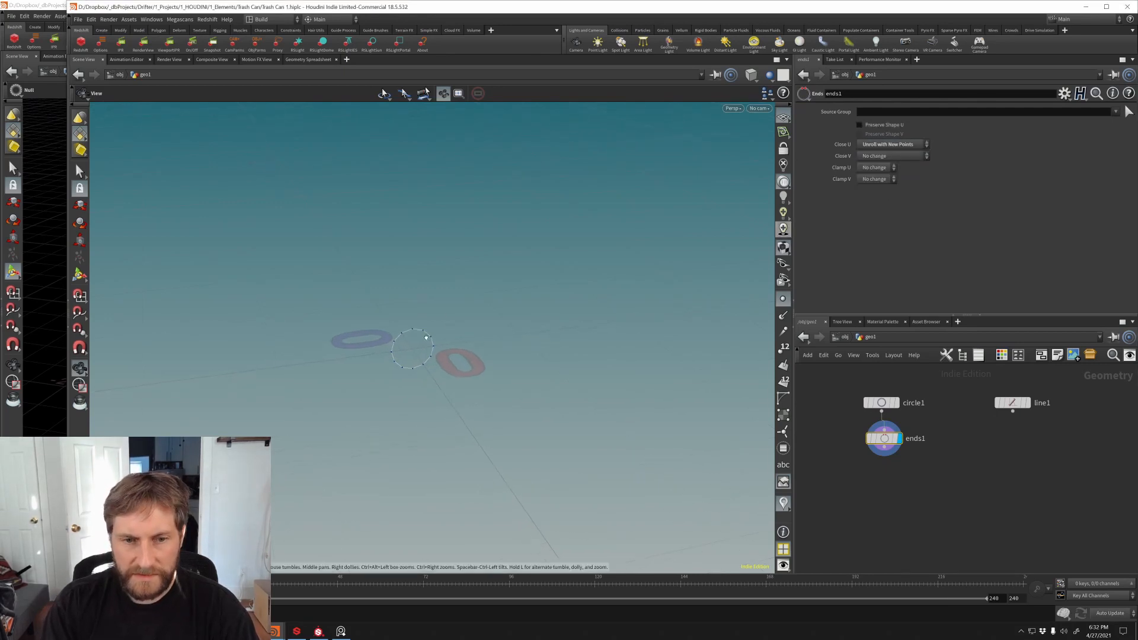
# Step: Add a Carve node fed directly by circle1 and display it
pyautogui.moveTo(886, 446); pyautogui.dragTo(936, 450)
pyautogui.press('Tab')
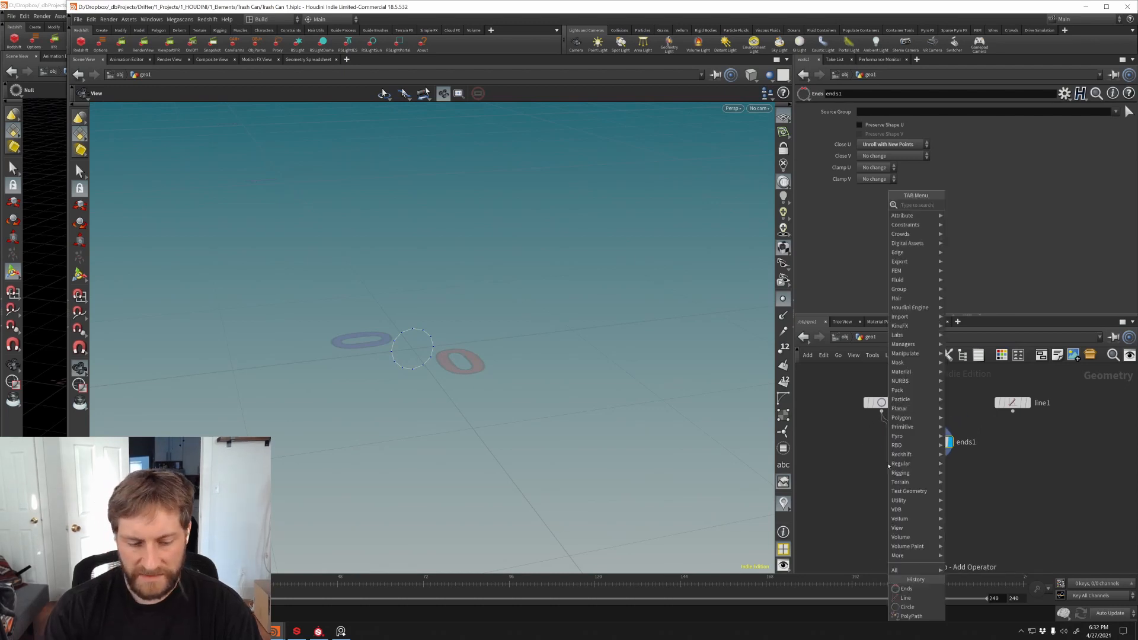
pyautogui.write('carv')
pyautogui.press('Return')
pyautogui.click(888, 463)
pyautogui.click(900, 465)
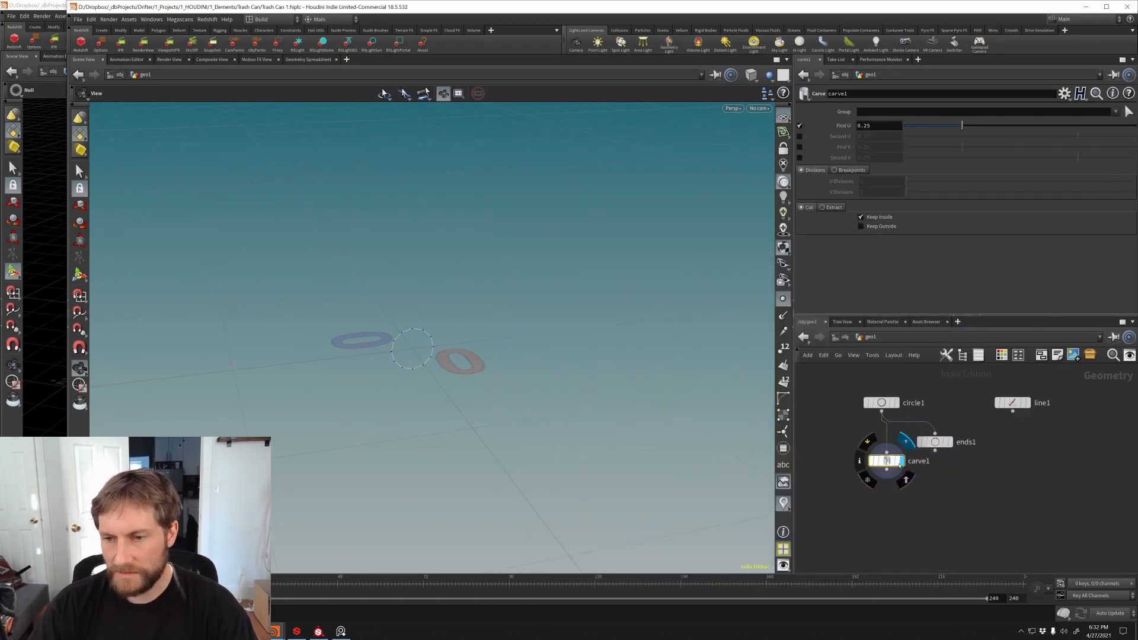
# Step: Carve the circle down to a half arc with First U at 0 and Second U at .5
pyautogui.click(799, 136)
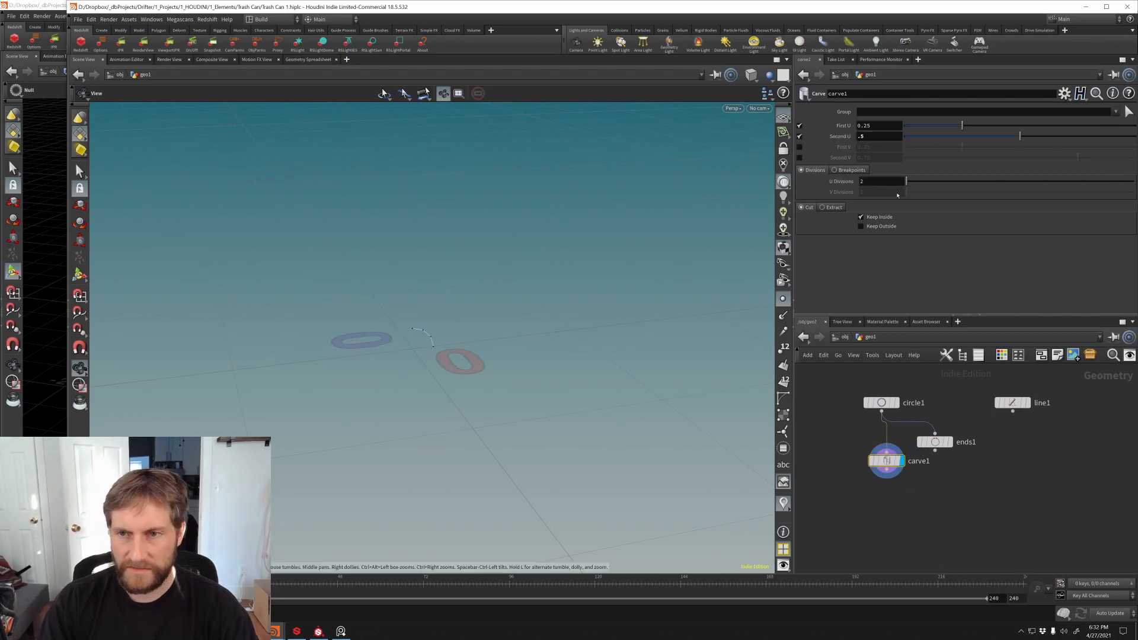
pyautogui.write('0')
pyautogui.press('Return')
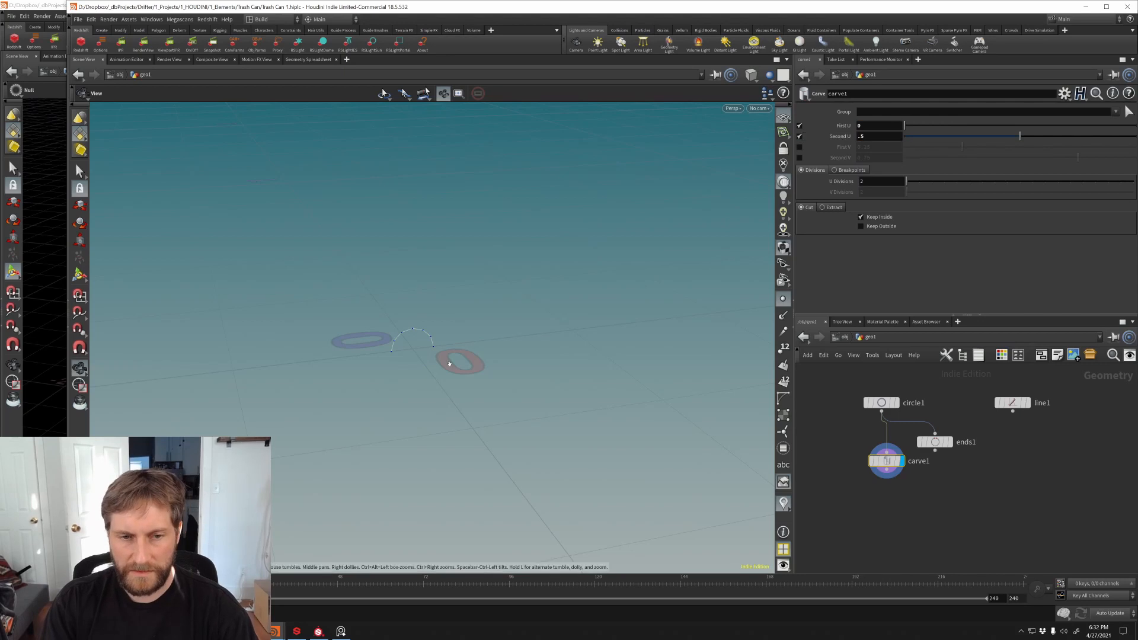
pyautogui.moveTo(452, 362); pyautogui.dragTo(399, 323)
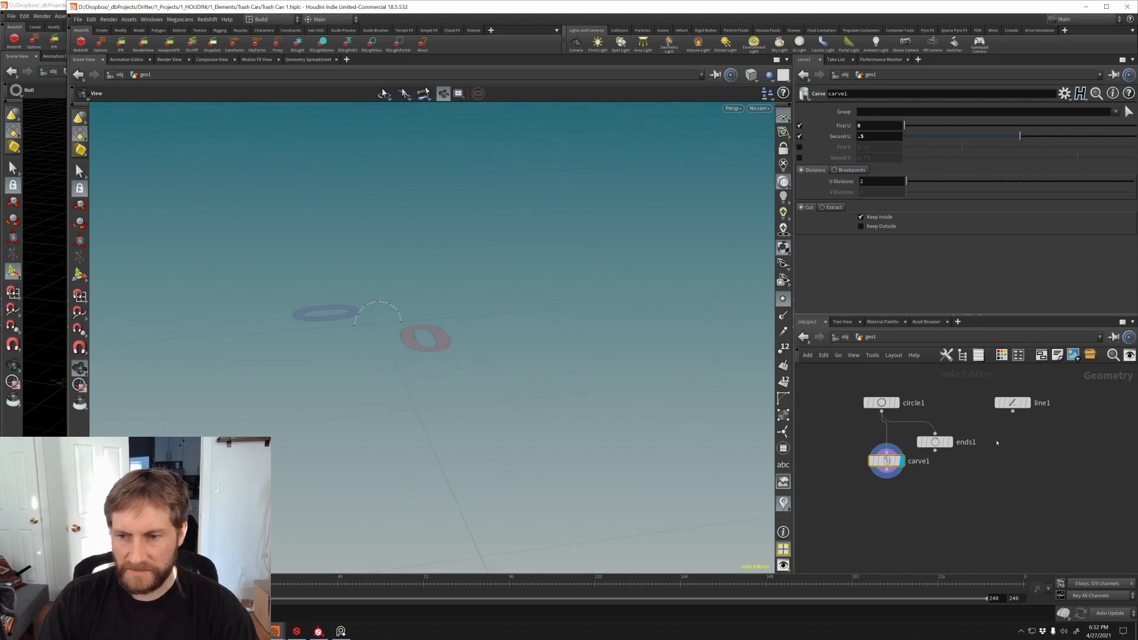
# Step: Delete the unused Ends node and lay out the remaining circle and carve nodes
pyautogui.click(930, 443)
pyautogui.press('Delete')
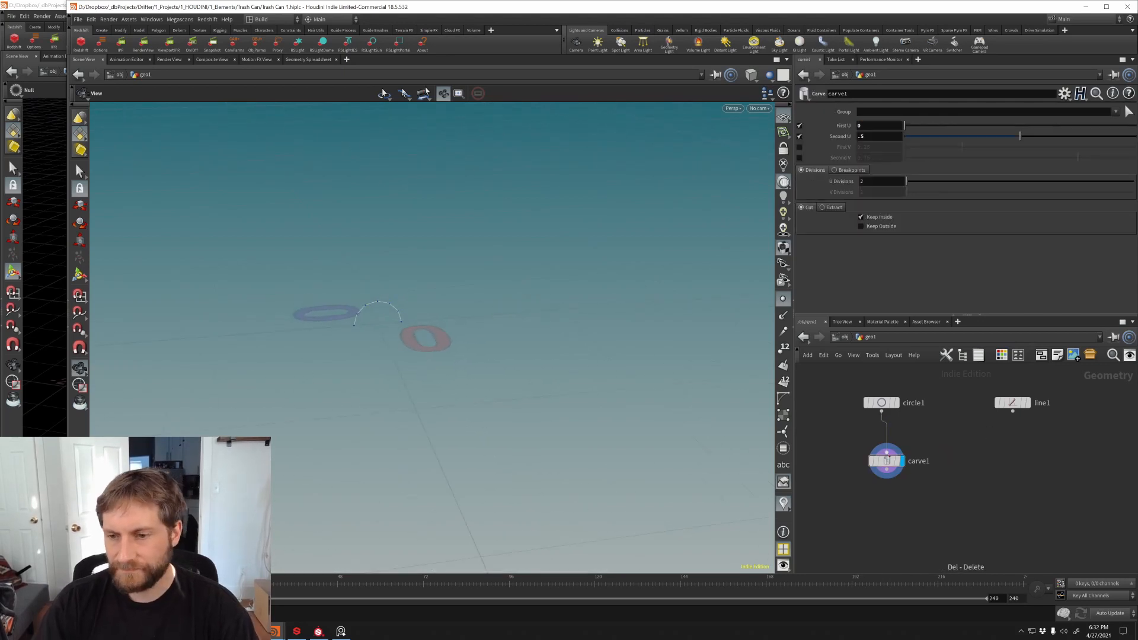
pyautogui.press('l')
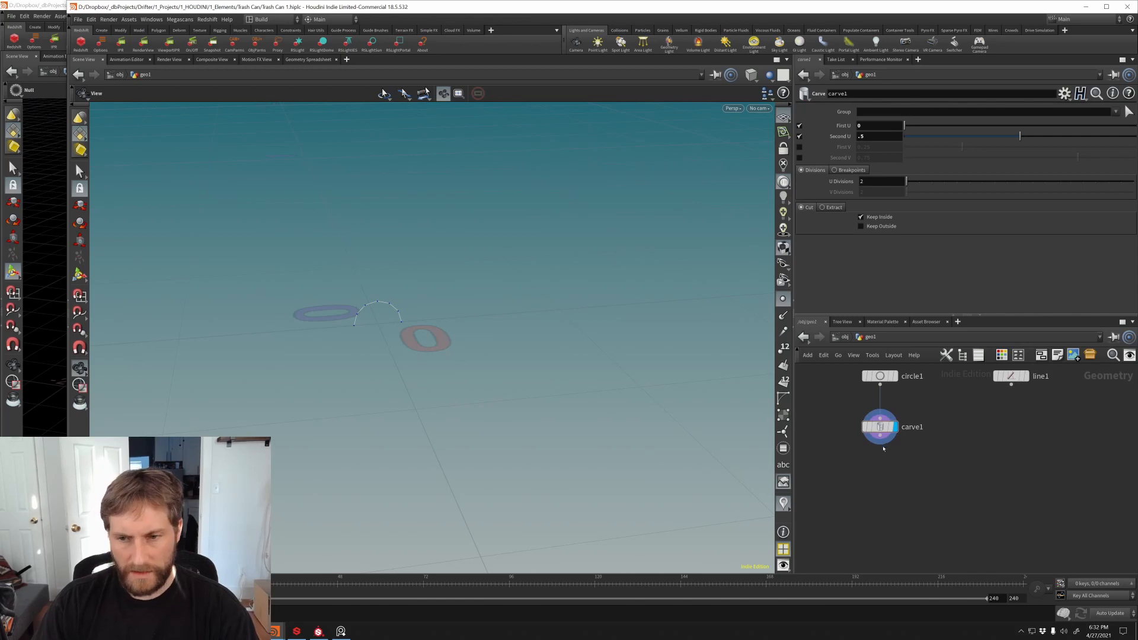
# Step: Add a Transform node after carve1 and display its output
pyautogui.press('Tab')
pyautogui.press('Escape')
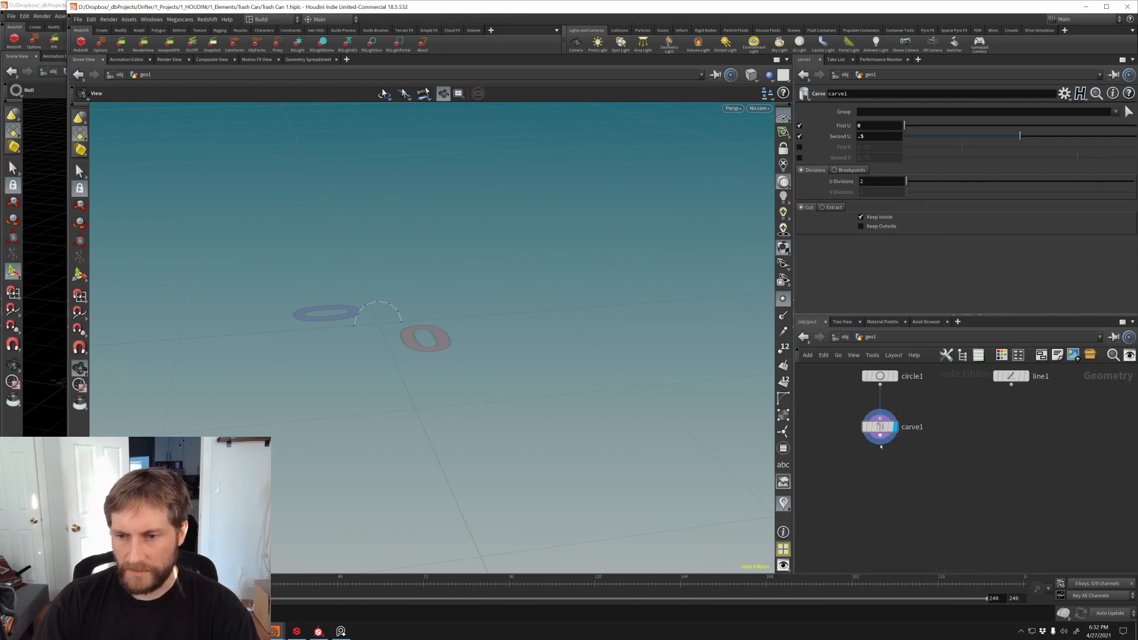
pyautogui.press('Tab')
pyautogui.write('tran')
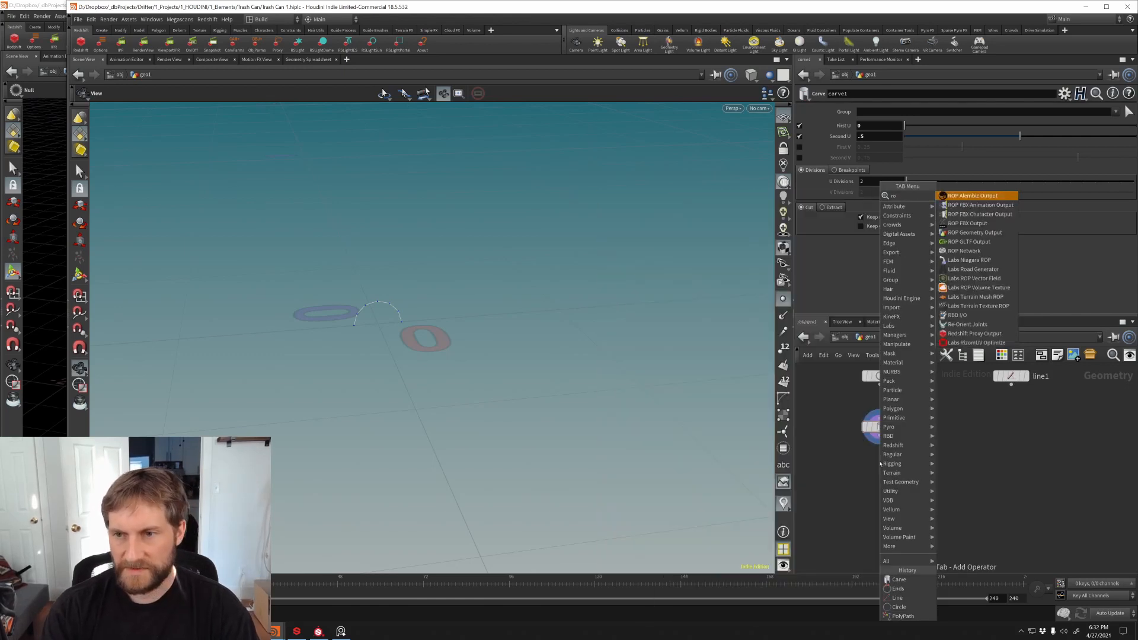
pyautogui.press('Return')
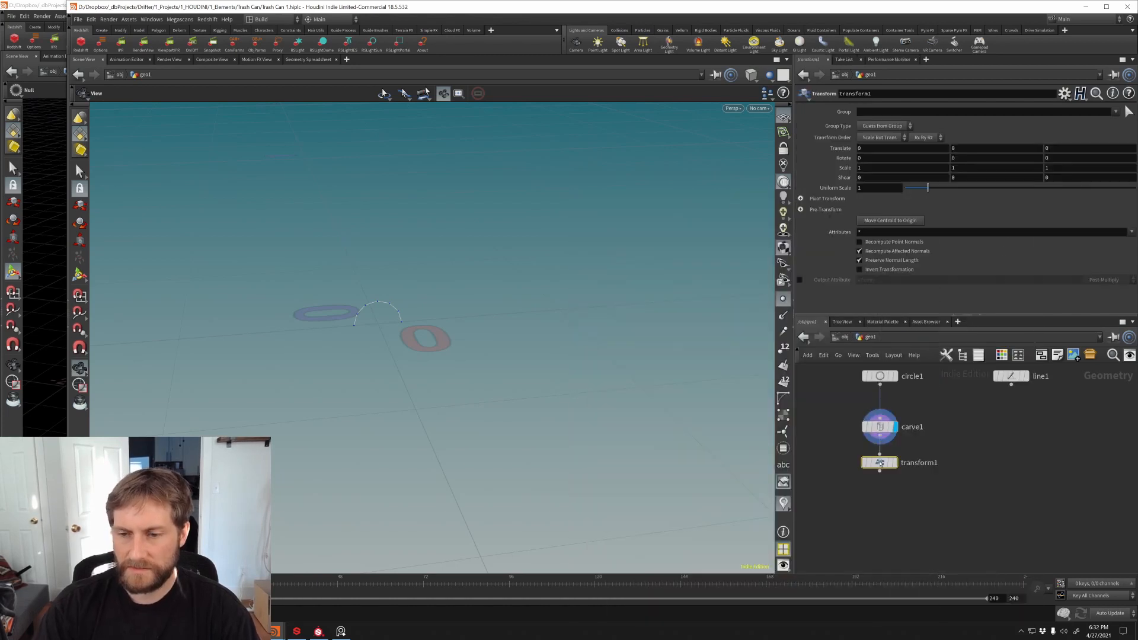
pyautogui.moveTo(881, 428); pyautogui.dragTo(880, 411)
pyautogui.click(879, 463)
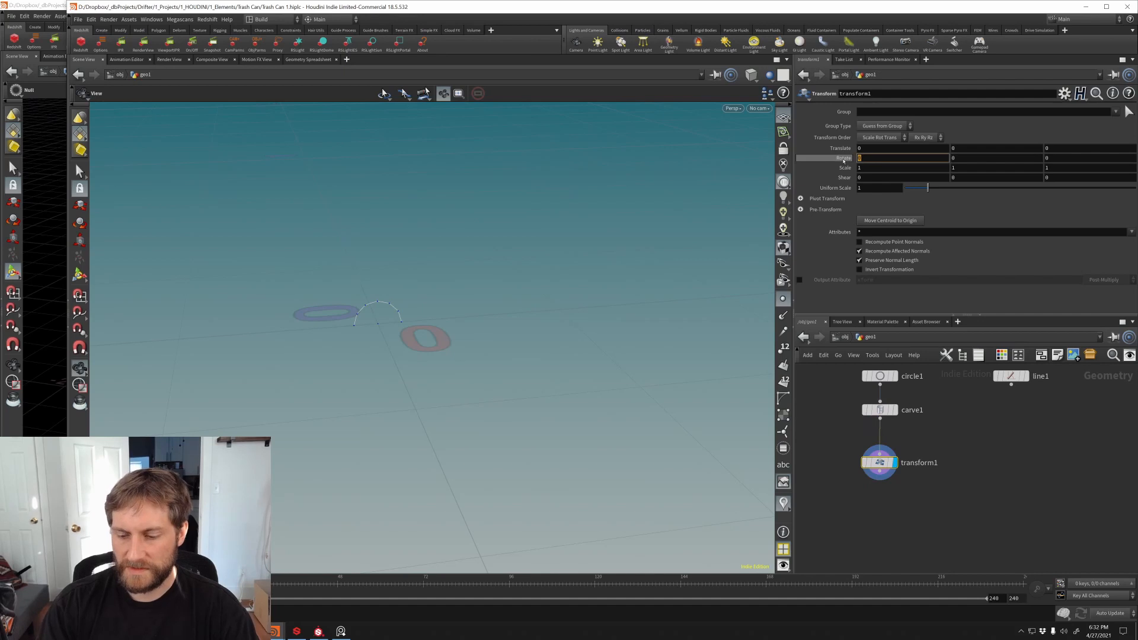
# Step: Rotate the half arc 90 degrees about Z in transform1
pyautogui.write('90')
pyautogui.press('Return')
pyautogui.hotkey('ctrl', 'z')
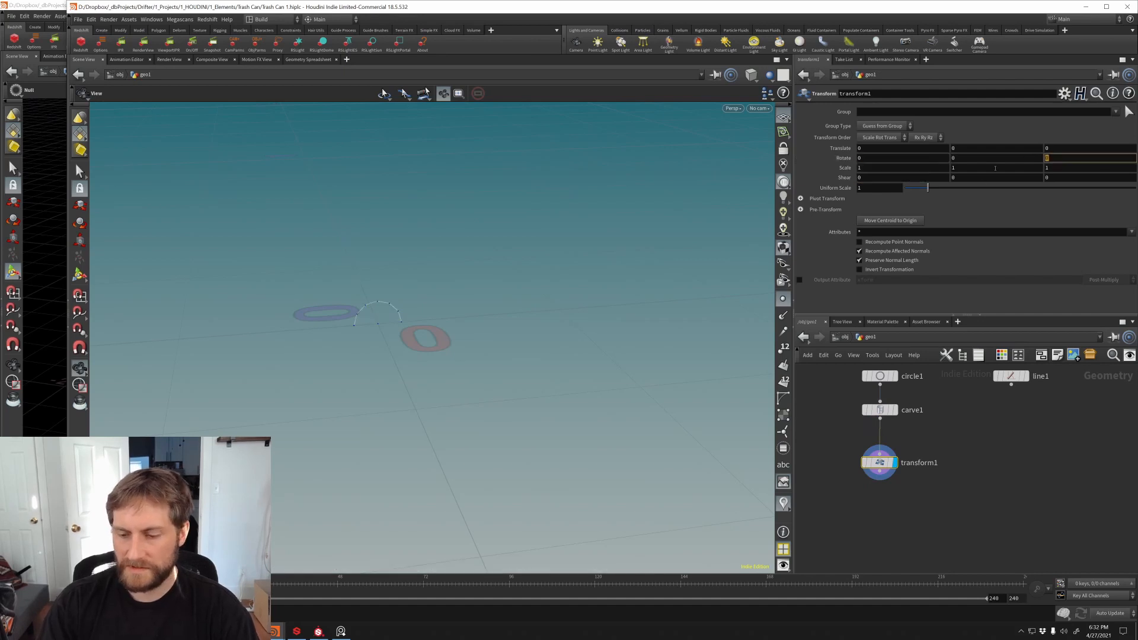
pyautogui.moveTo(391, 332); pyautogui.dragTo(427, 349)
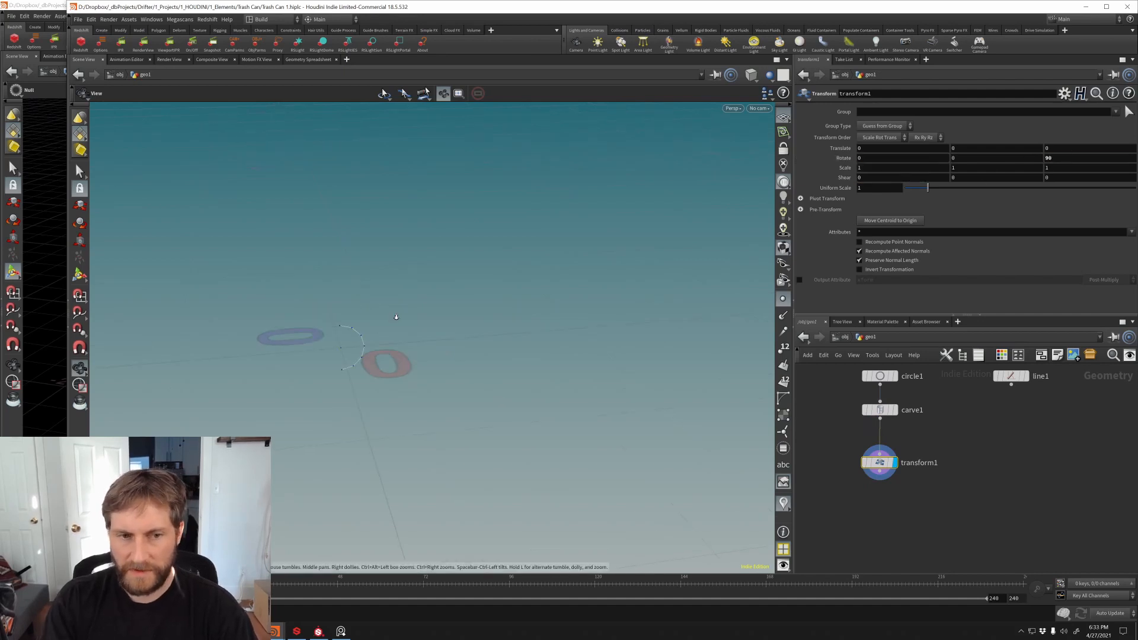
pyautogui.scroll(-2, 427, 350)
pyautogui.moveTo(982, 437)
pyautogui.mouseDown(button='middle')
pyautogui.moveTo(965, 465)
pyautogui.moveTo(963, 438)
pyautogui.mouseUp(button='middle')
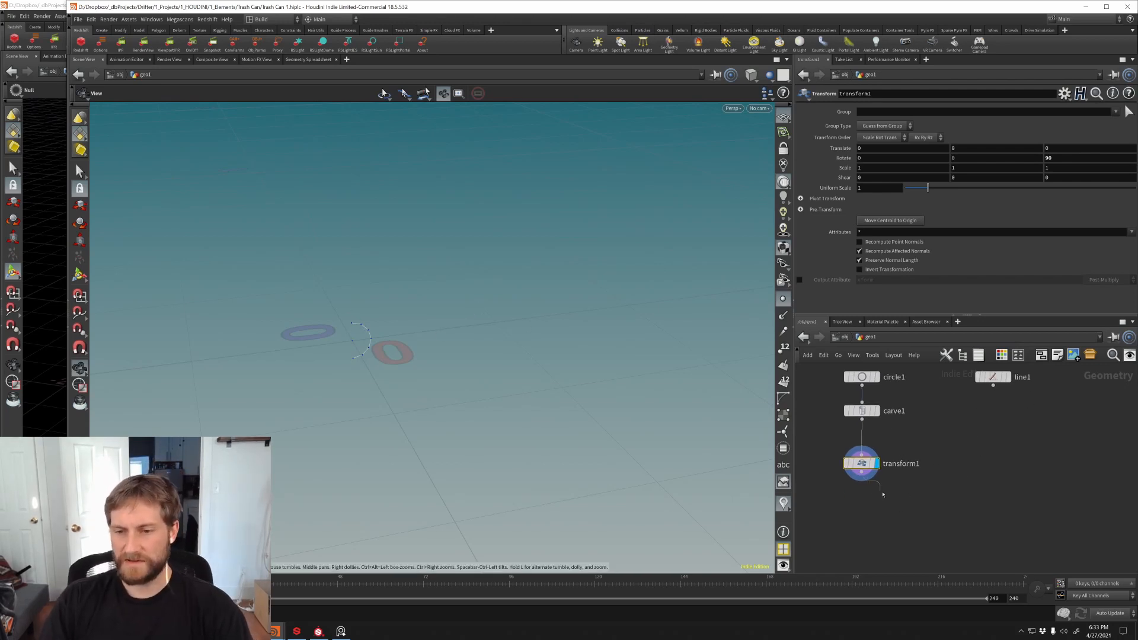
# Step: Add a Copy to Points node that copies transform1's arc onto line1's points, and display its output
pyautogui.moveTo(882, 494); pyautogui.dragTo(914, 504)
pyautogui.write('copyt')
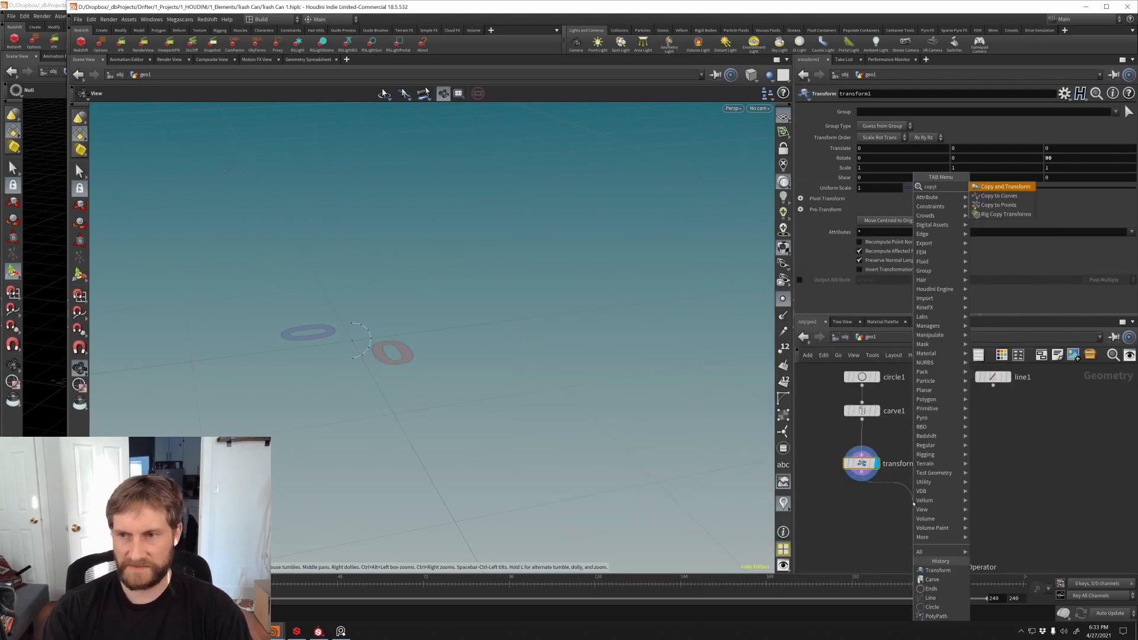
pyautogui.press('Down')
pyautogui.press('Down')
pyautogui.press('Return')
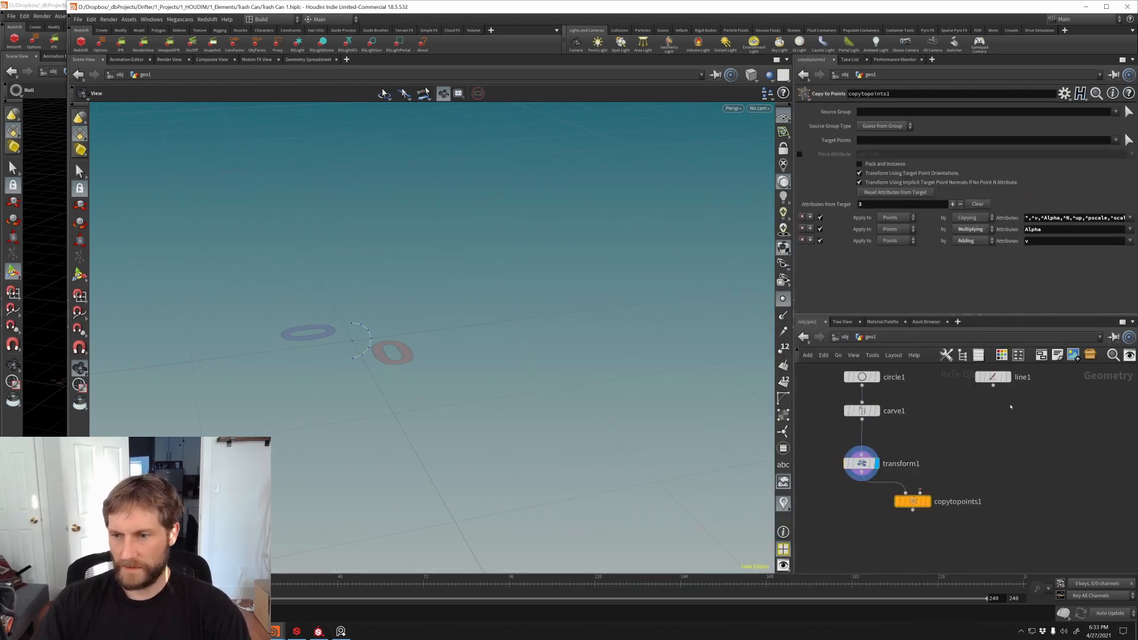
pyautogui.moveTo(981, 431); pyautogui.dragTo(921, 493)
pyautogui.moveTo(391, 338); pyautogui.dragTo(347, 356)
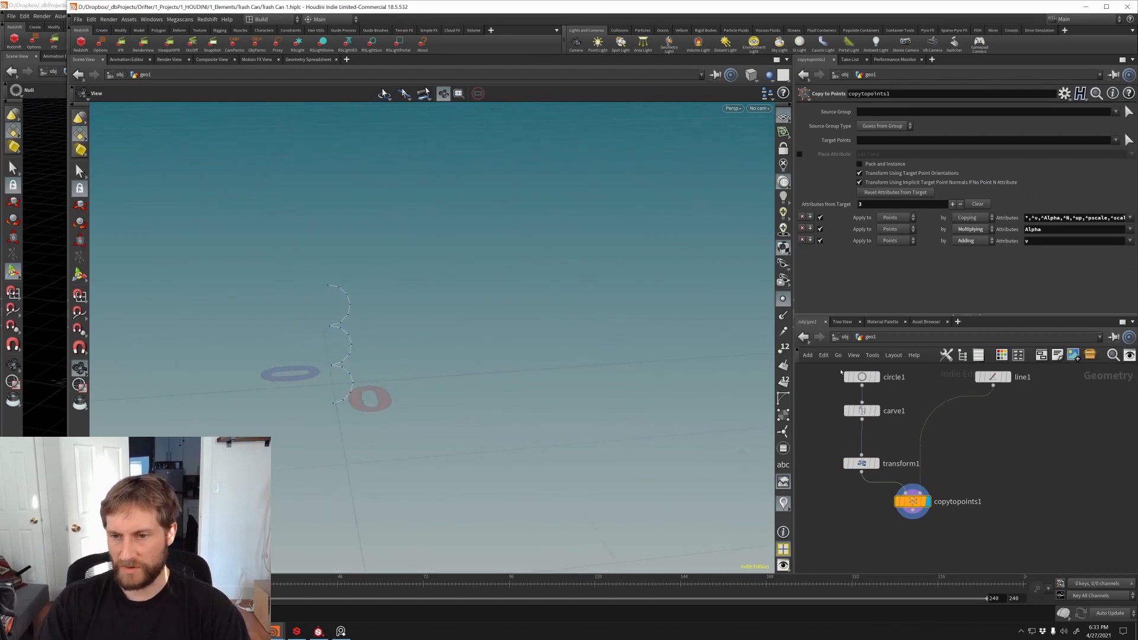
# Step: Set circle1's Uniform Scale to .015 to shrink the copied arcs
pyautogui.click(862, 377)
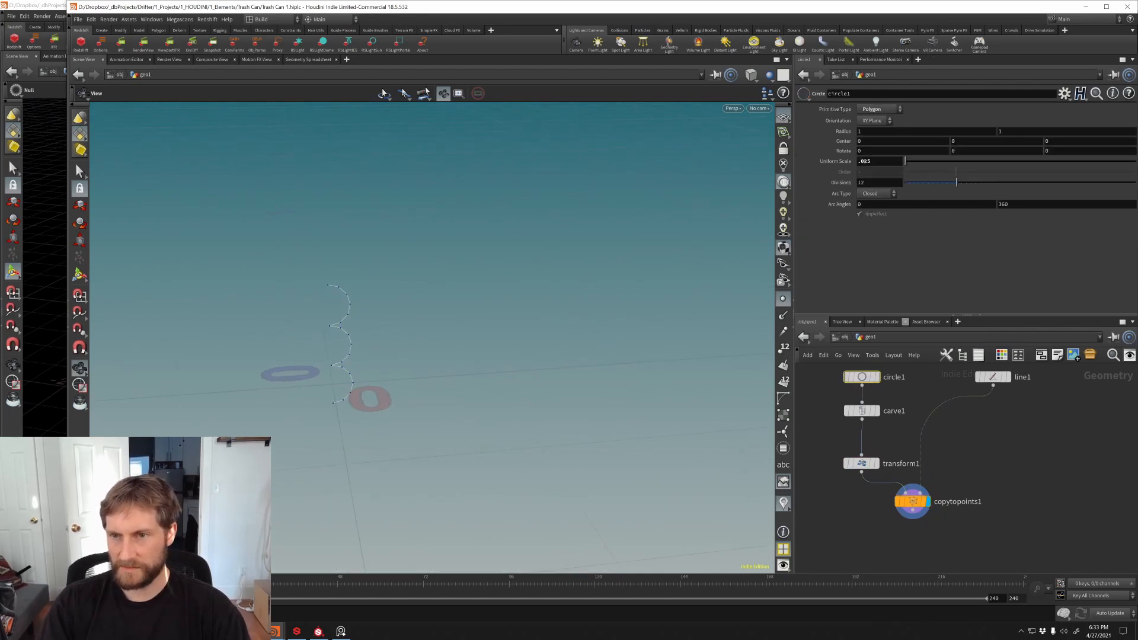
pyautogui.moveTo(863, 161); pyautogui.dragTo(922, 171)
pyautogui.write('15')
pyautogui.press('Return')
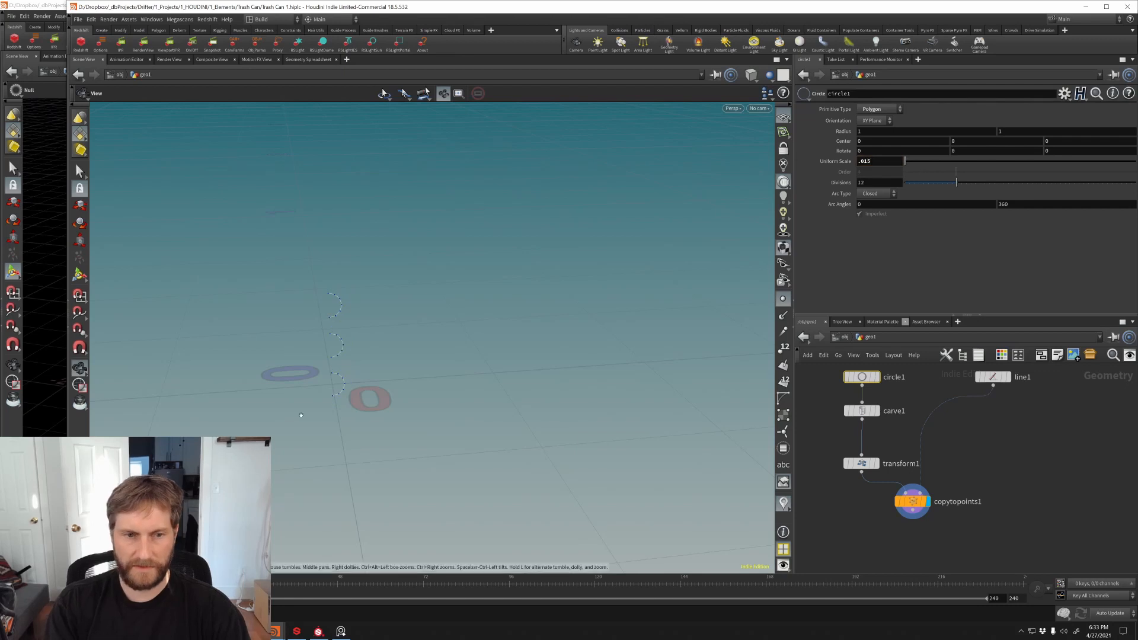
pyautogui.moveTo(297, 409); pyautogui.dragTo(409, 297)
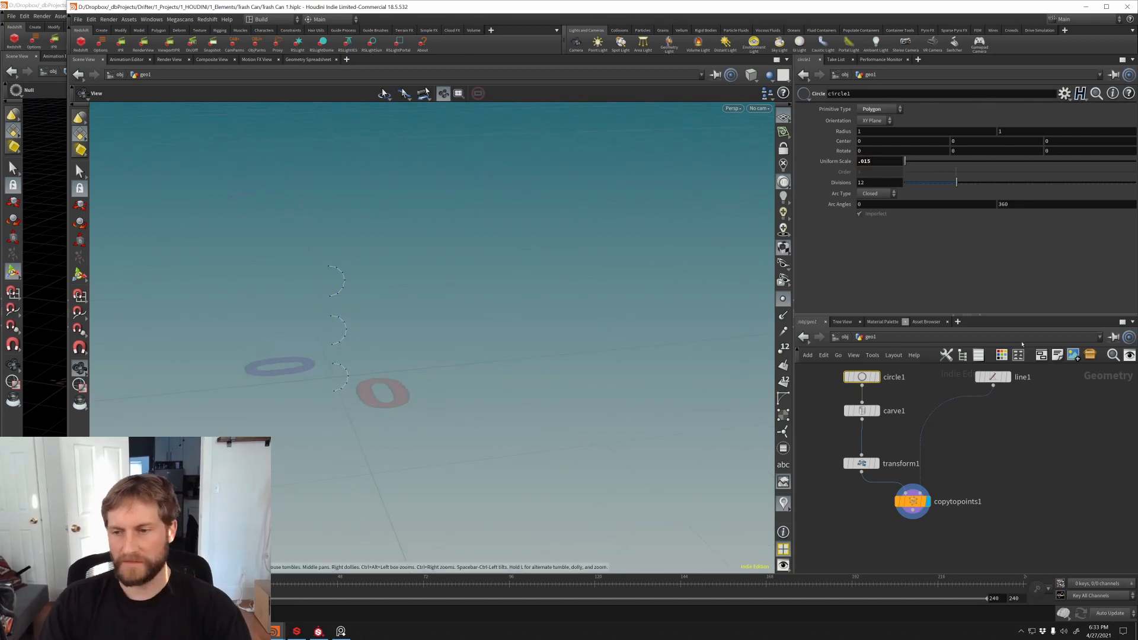
pyautogui.moveTo(981, 417); pyautogui.dragTo(920, 470, button='middle')
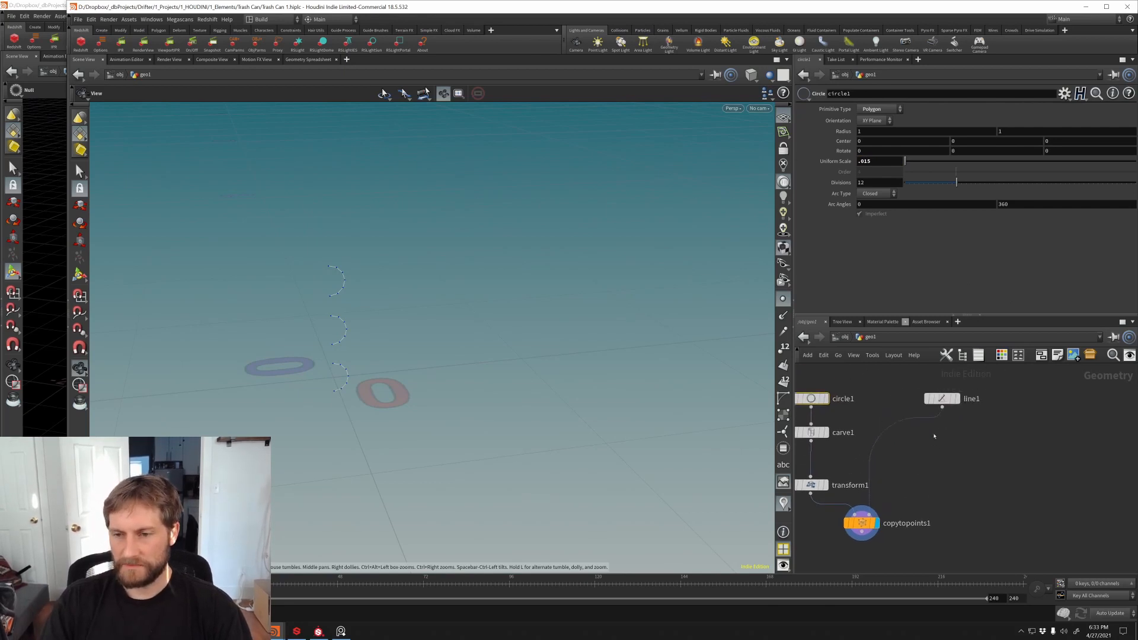
pyautogui.press('Tab')
pyautogui.write('grou')
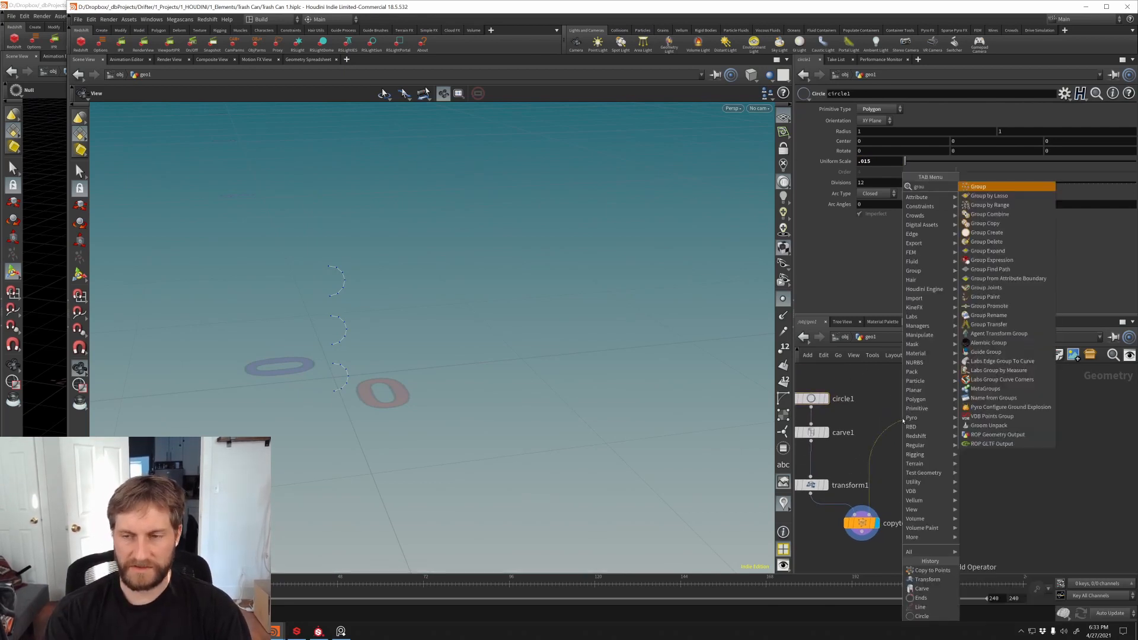
pyautogui.press('Escape')
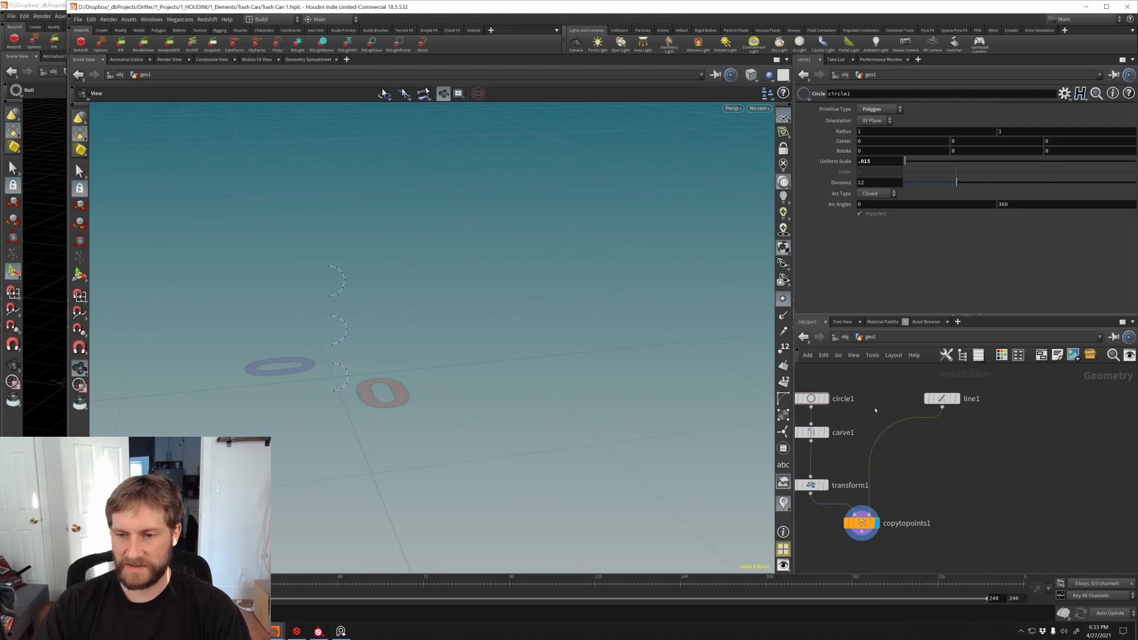
# Step: Insert a Group by Range node between line1 and copytopoints1
pyautogui.press('Tab')
pyautogui.write('group')
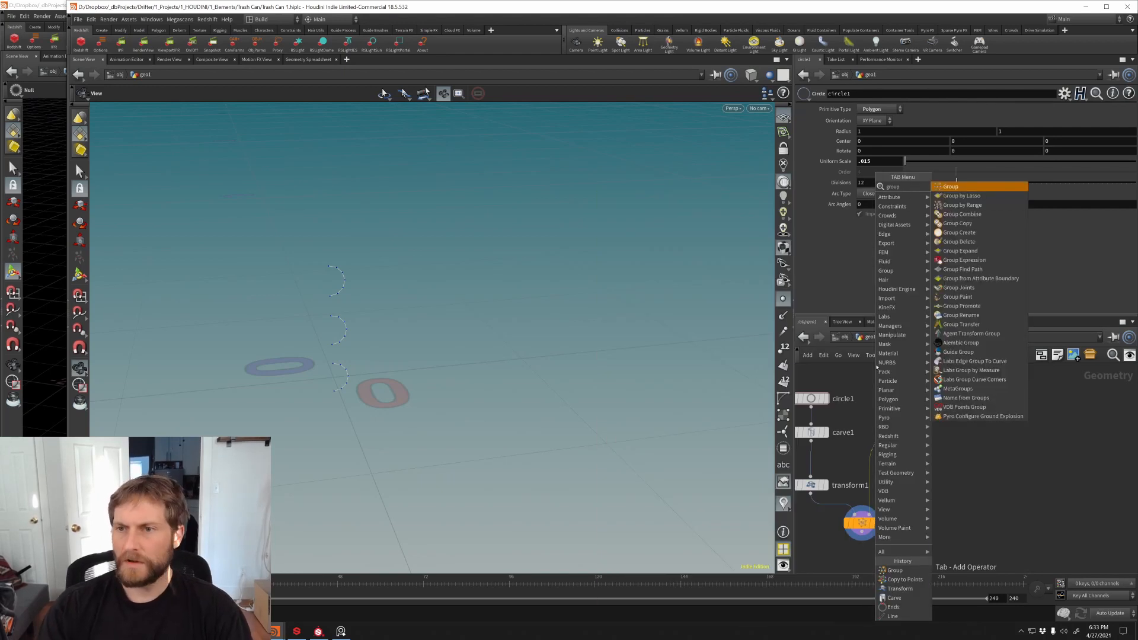
pyautogui.click(1000, 205)
pyautogui.click(946, 435)
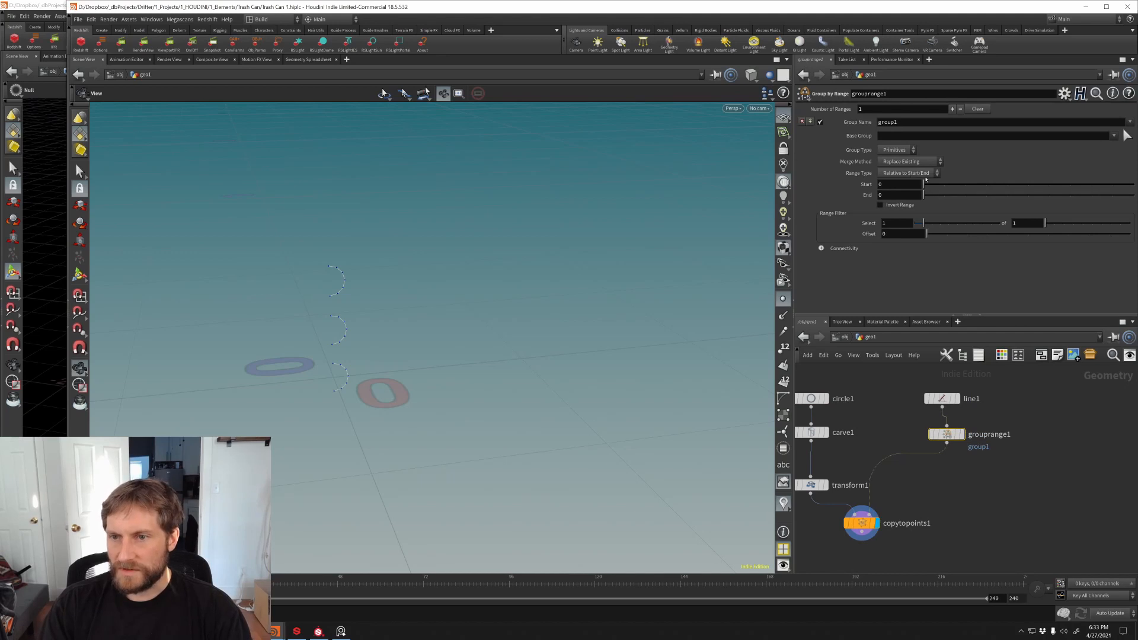
# Step: Display grouprange1 and configure it for Points with Start 1, End 1 and Invert Range enabled
pyautogui.moveTo(926, 179); pyautogui.dragTo(942, 184)
pyautogui.click(962, 435)
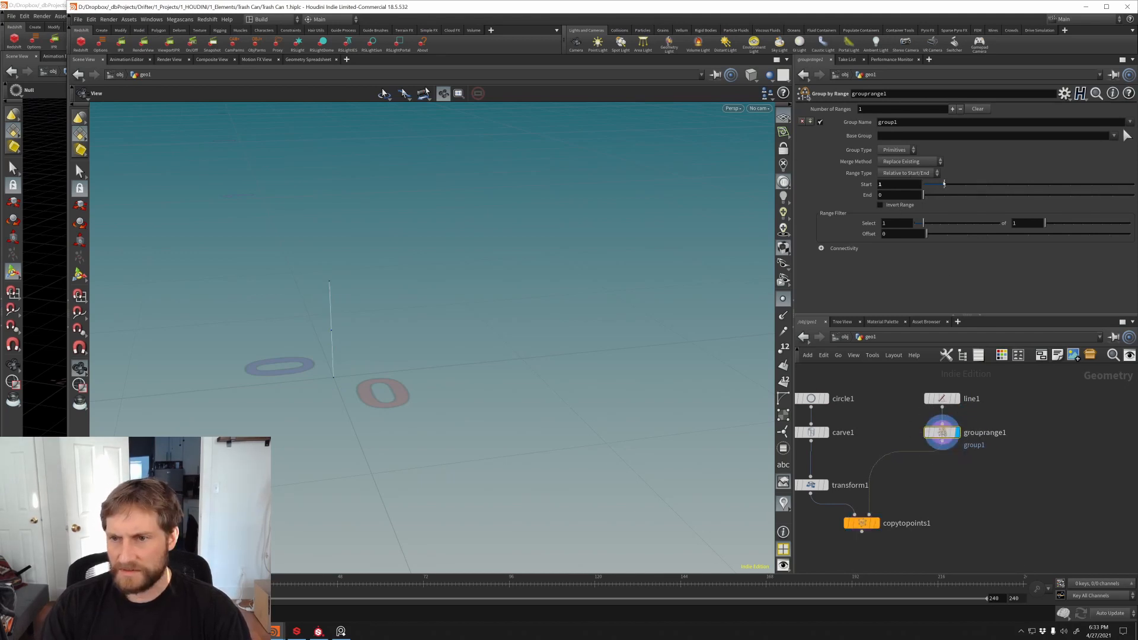
pyautogui.moveTo(927, 184); pyautogui.dragTo(943, 185)
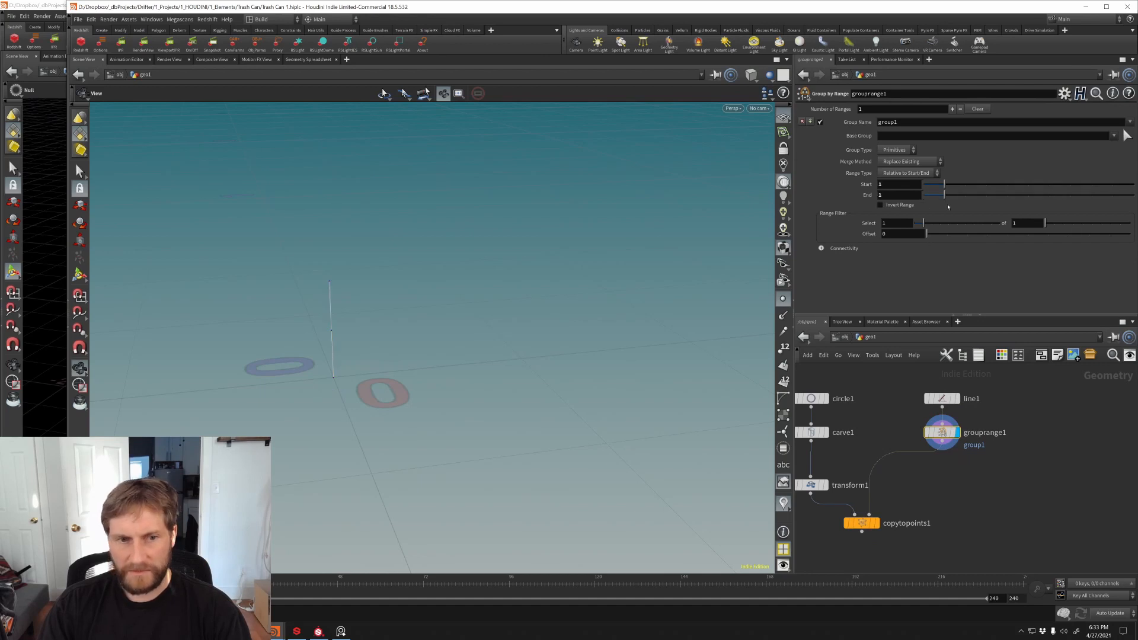
pyautogui.click(901, 148)
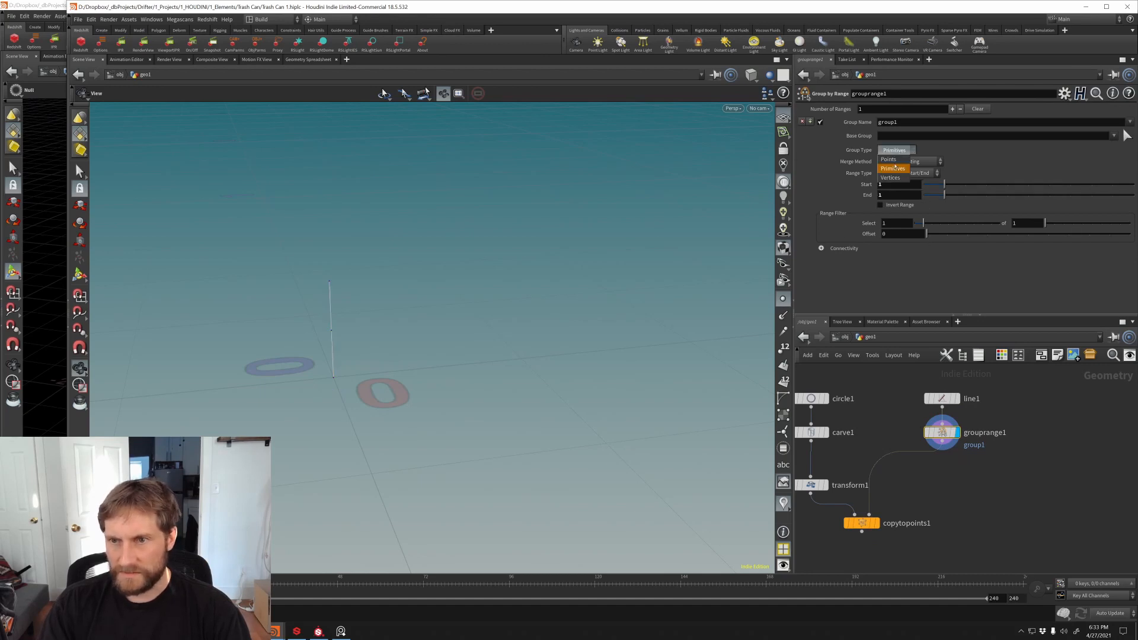
pyautogui.click(895, 157)
pyautogui.moveTo(323, 342); pyautogui.dragTo(452, 254)
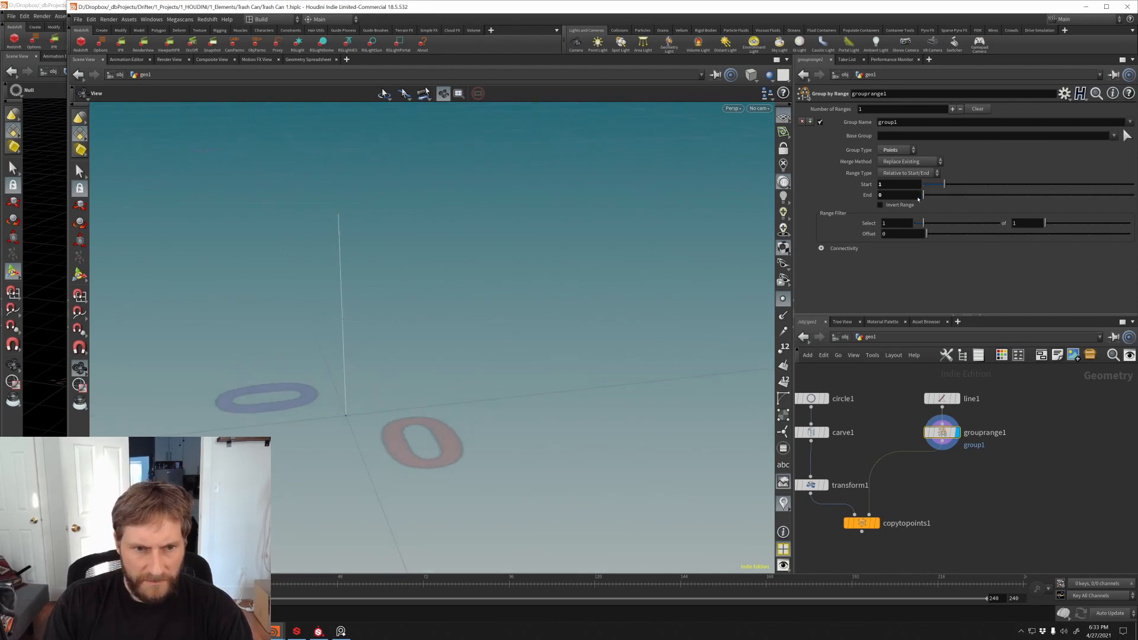
pyautogui.click(881, 205)
pyautogui.moveTo(365, 325); pyautogui.dragTo(463, 309)
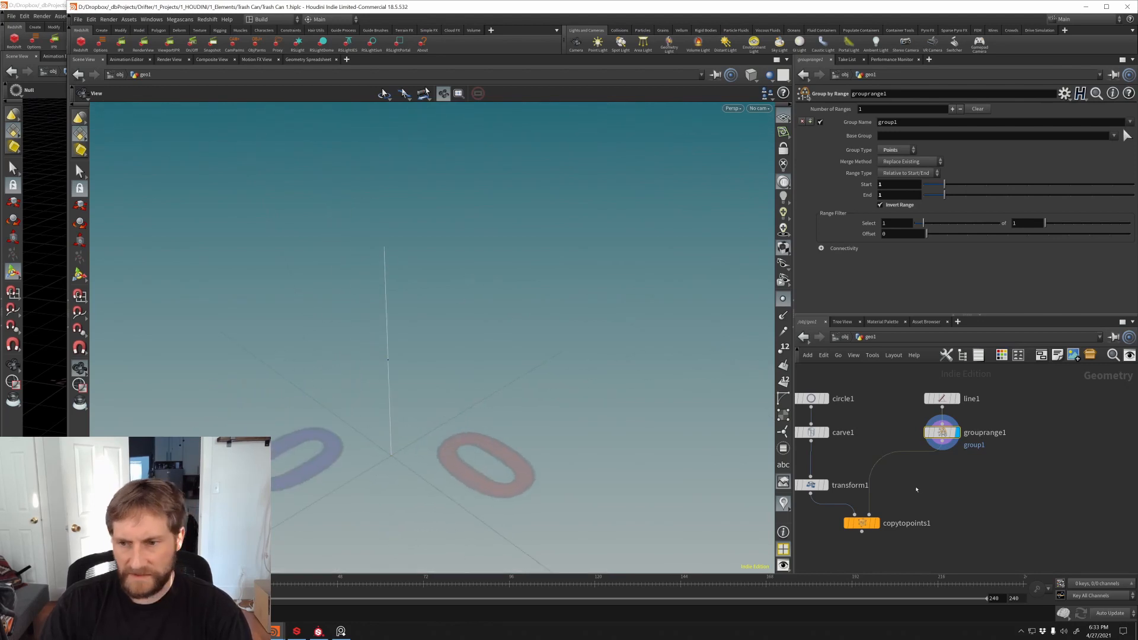
# Step: Name the point group in grouprange1 endpts
pyautogui.moveTo(935, 492); pyautogui.dragTo(930, 480, button='middle')
pyautogui.click(903, 122)
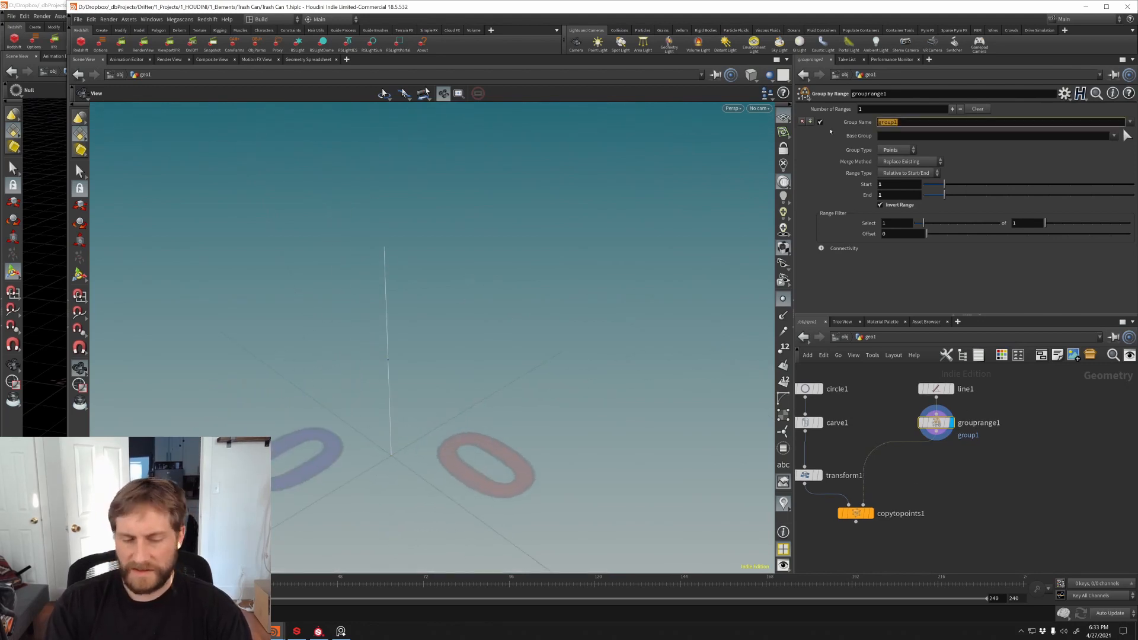
pyautogui.write('endpts')
pyautogui.press('Return')
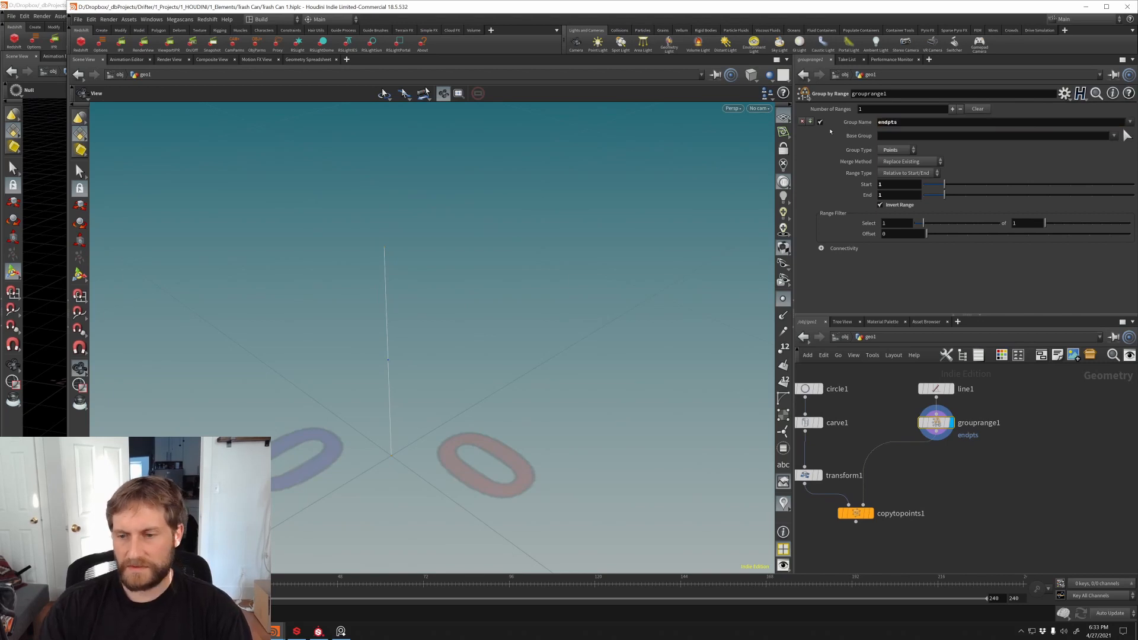
# Step: Insert a Blast node between grouprange1 and copytopoints1, targeting the endpts group with Delete Non Selected enabled
pyautogui.press('Tab')
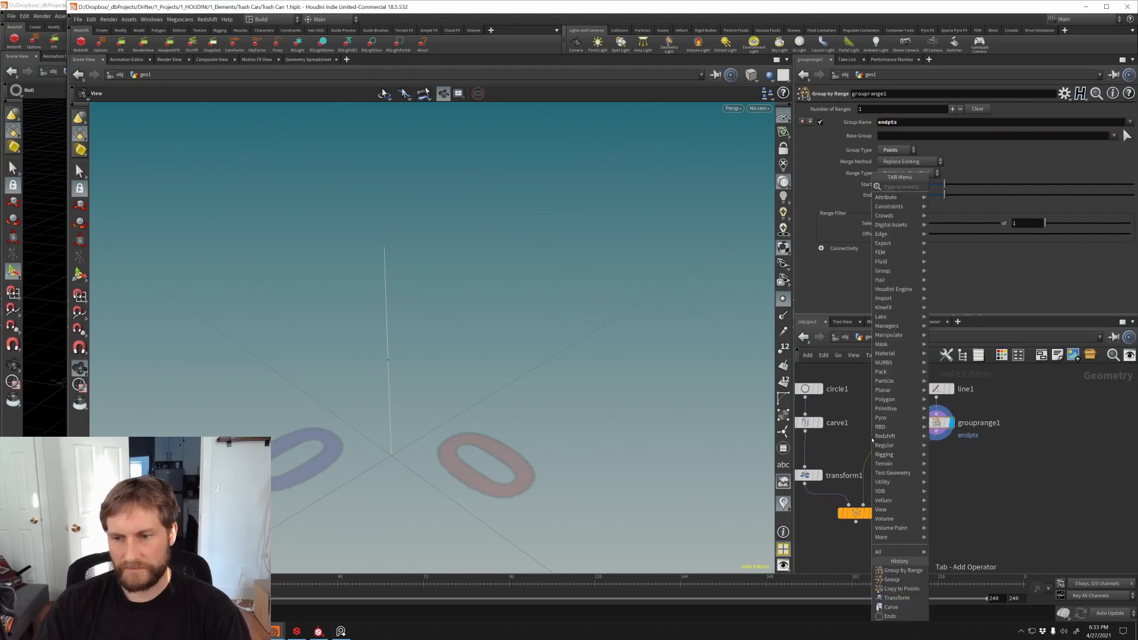
pyautogui.moveTo(901, 184)
pyautogui.click(972, 184)
pyautogui.click(929, 465)
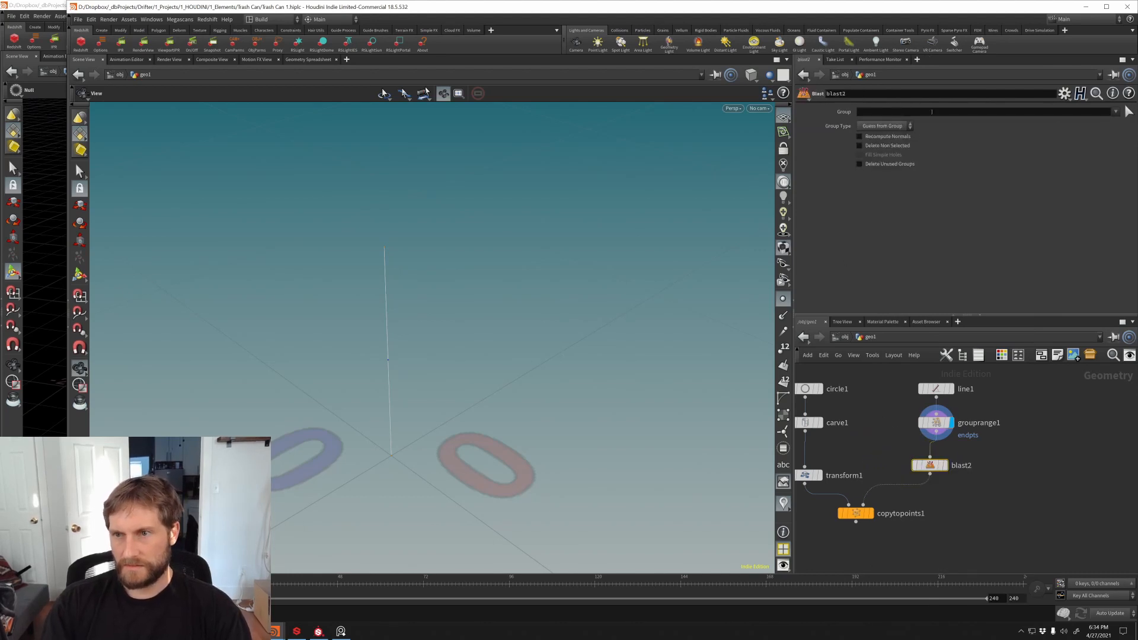
pyautogui.click(1115, 112)
pyautogui.click(1067, 120)
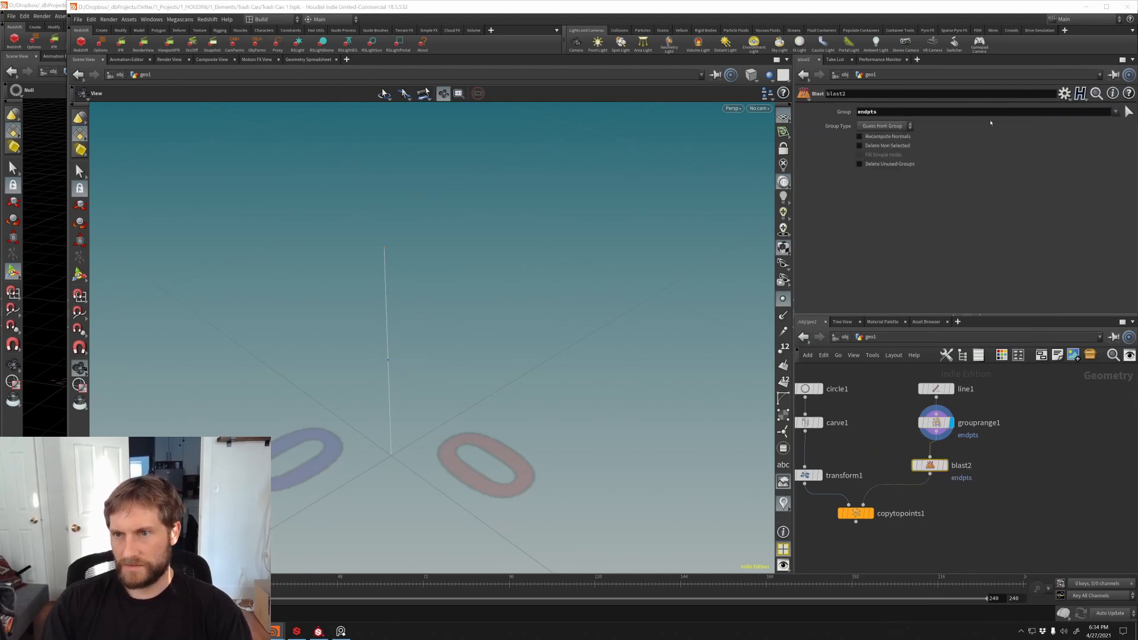
pyautogui.click(859, 146)
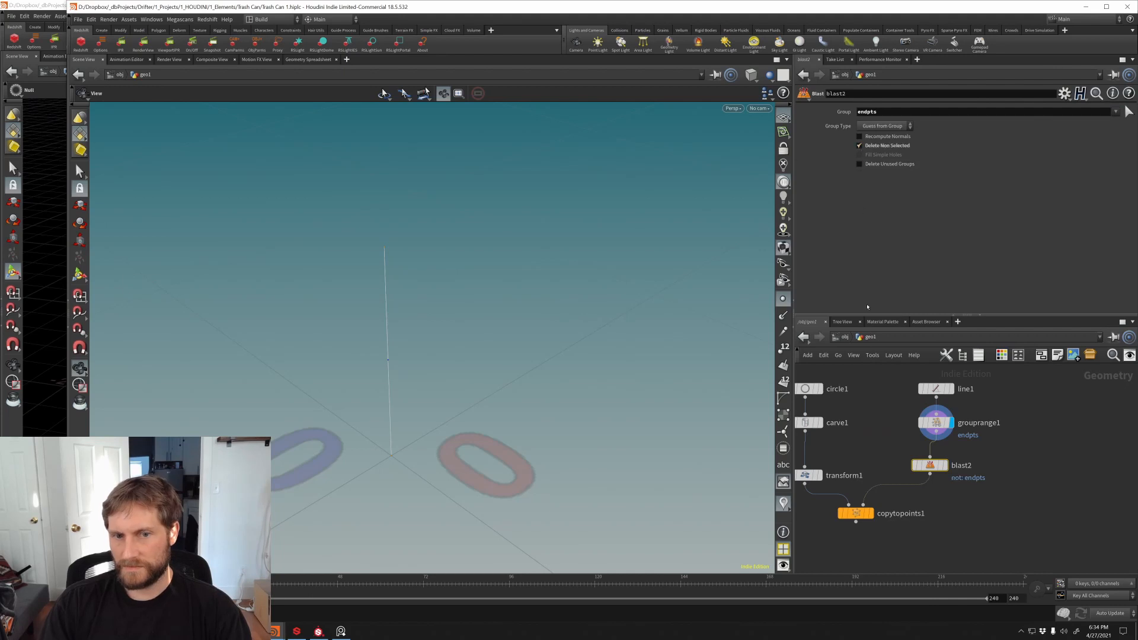
# Step: Display copytopoints1's output and turn off Delete Non Selected in the Blast node on the line branch
pyautogui.moveTo(909, 432); pyautogui.dragTo(912, 398, button='middle')
pyautogui.click(871, 478)
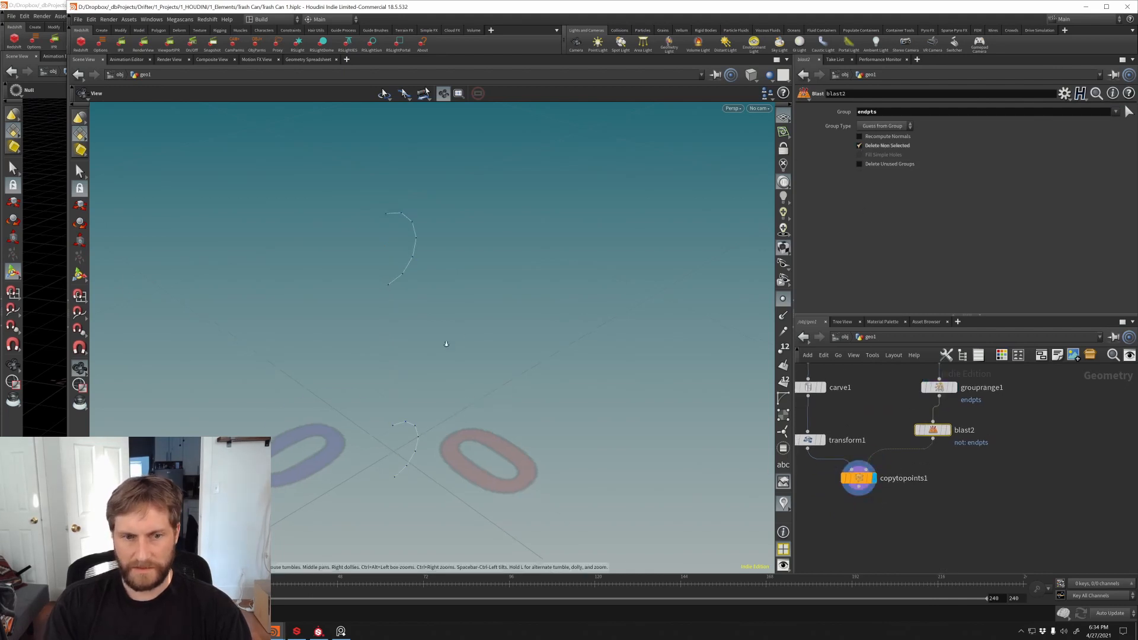
pyautogui.moveTo(444, 343); pyautogui.dragTo(429, 398)
pyautogui.moveTo(932, 429); pyautogui.dragTo(902, 440)
pyautogui.click(860, 145)
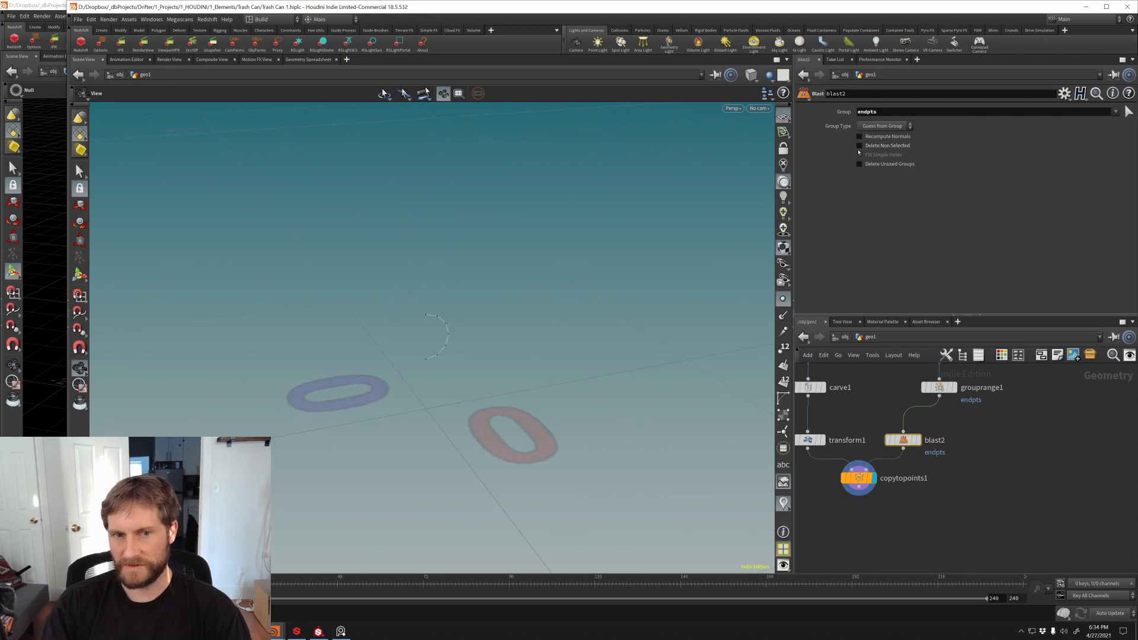
pyautogui.moveTo(907, 442)
pyautogui.press('l')
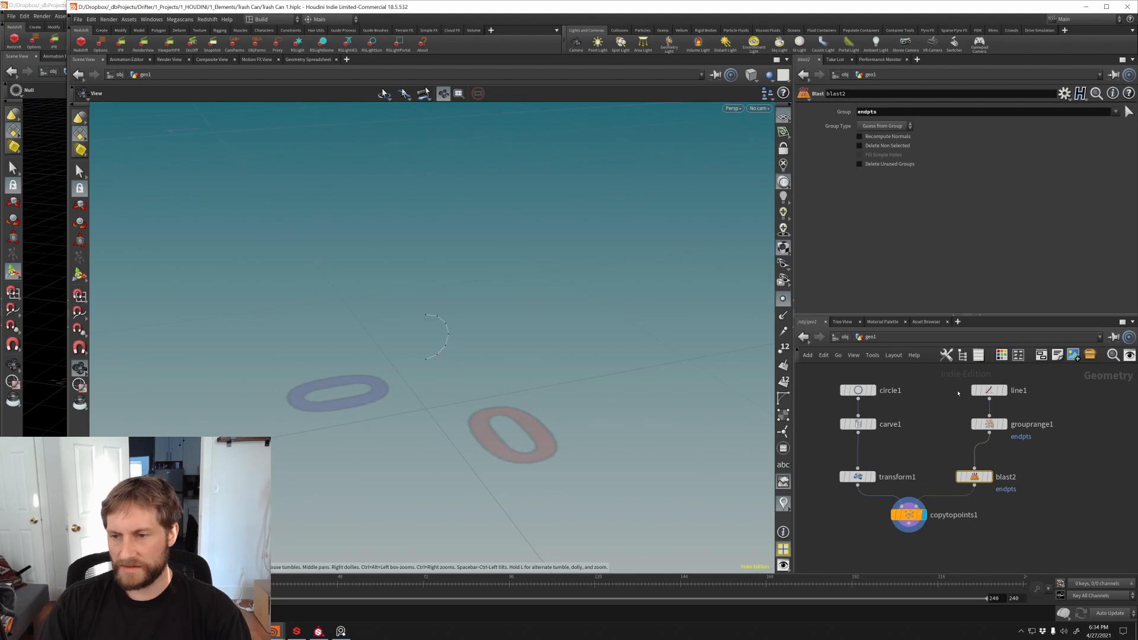
# Step: Set circle1's Uniform Scale to .005 and line1's Points to 5
pyautogui.click(980, 391)
pyautogui.moveTo(920, 152); pyautogui.dragTo(913, 162)
pyautogui.click(857, 390)
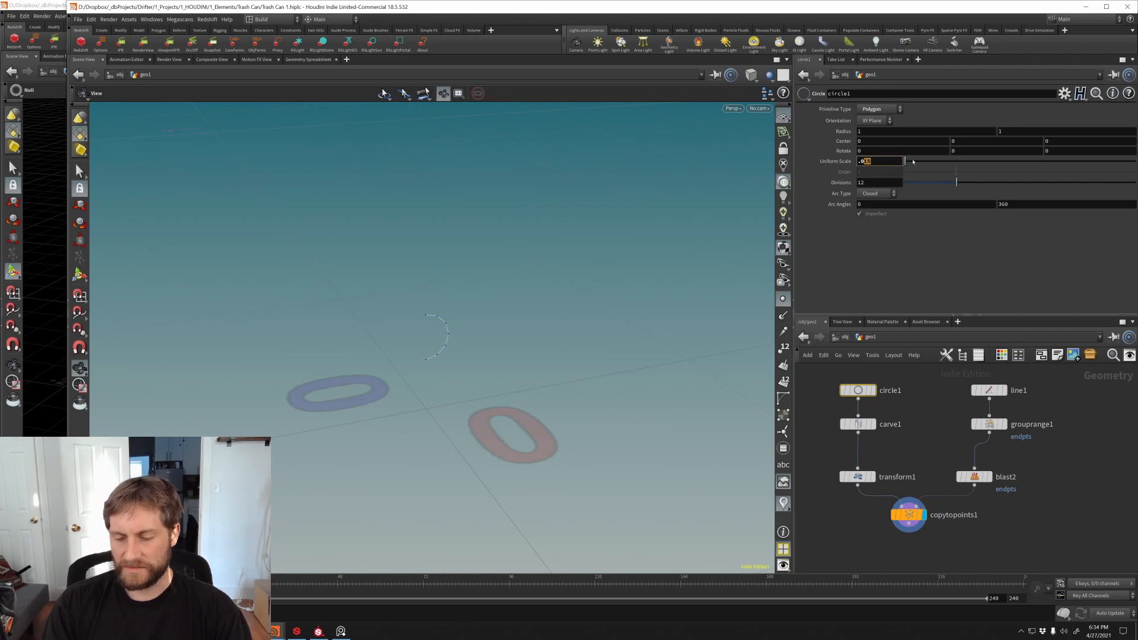
pyautogui.write('05')
pyautogui.press('Return')
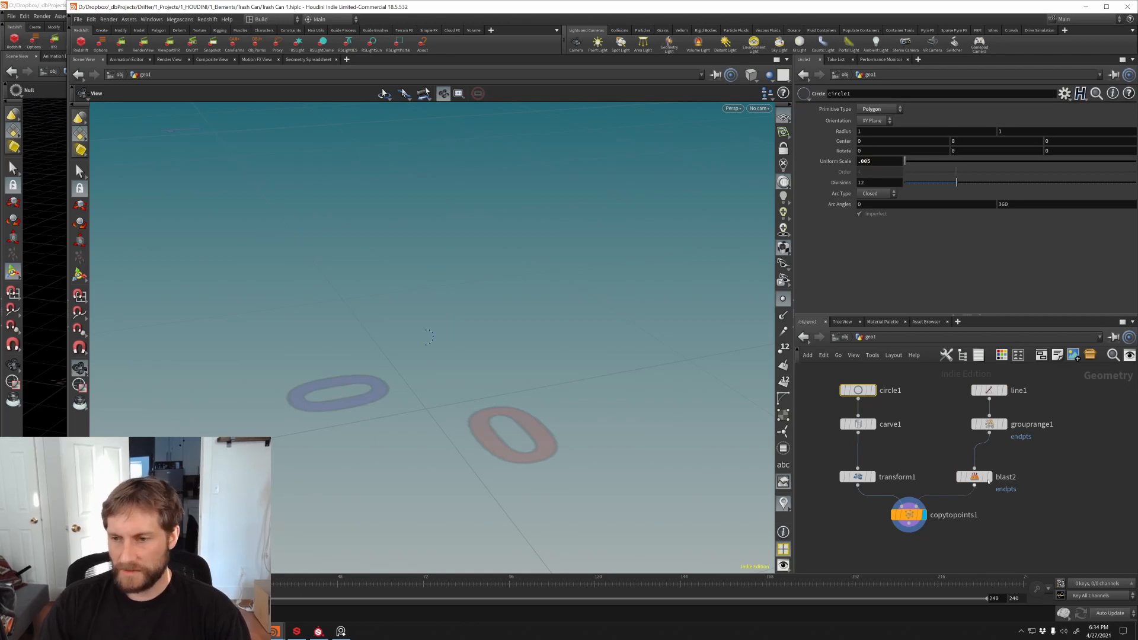
pyautogui.click(989, 390)
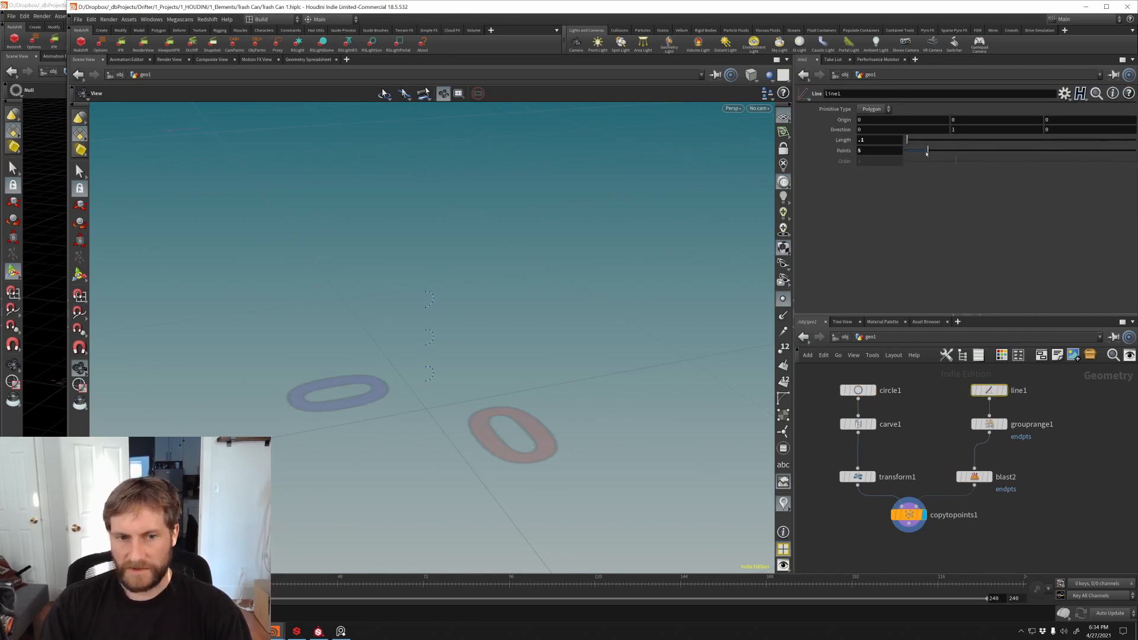
pyautogui.moveTo(932, 151); pyautogui.dragTo(924, 153)
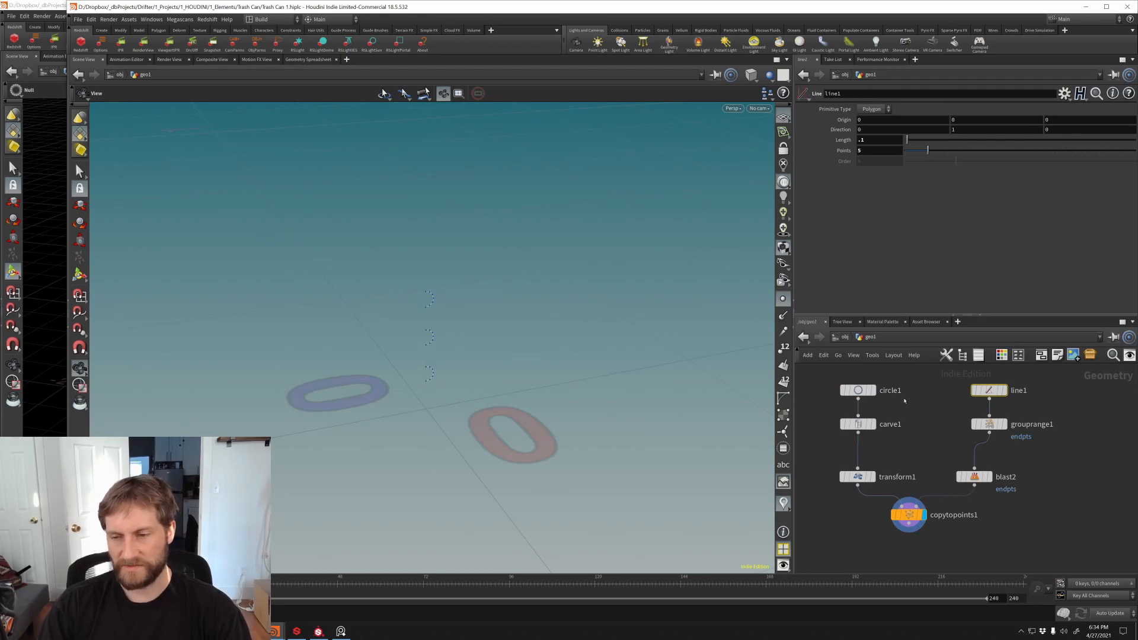
# Step: Rearrange grouprange1 and blast2 into a vertical column above copytopoints1, clear of line1
pyautogui.scroll(-3, 905, 401)
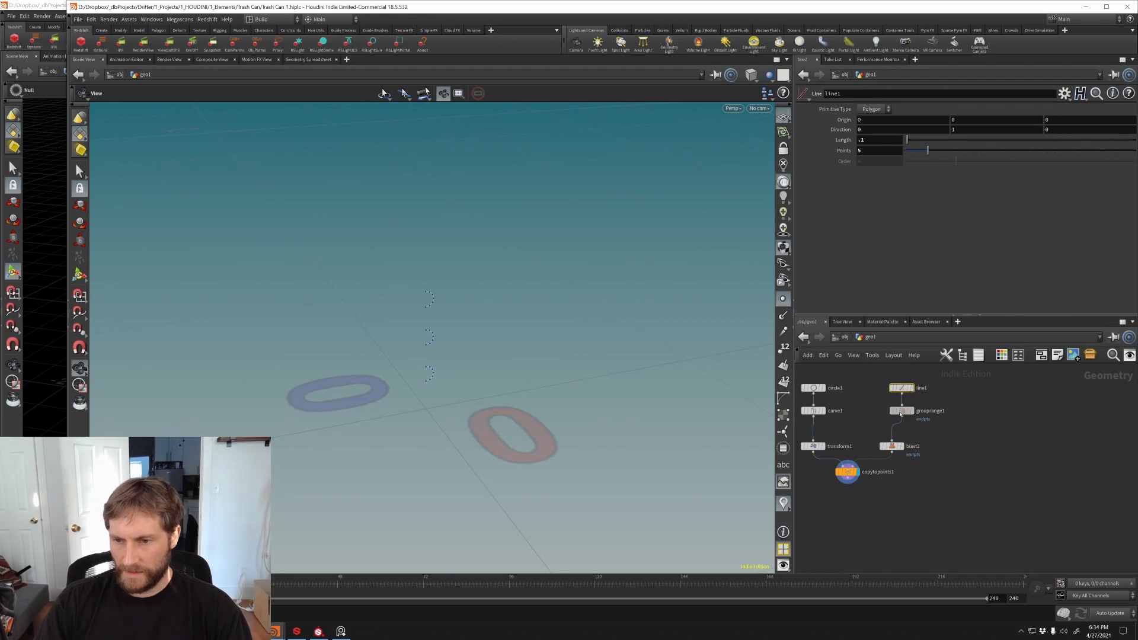
pyautogui.moveTo(900, 415); pyautogui.dragTo(899, 451)
pyautogui.moveTo(894, 448); pyautogui.dragTo(880, 448)
pyautogui.click(920, 469)
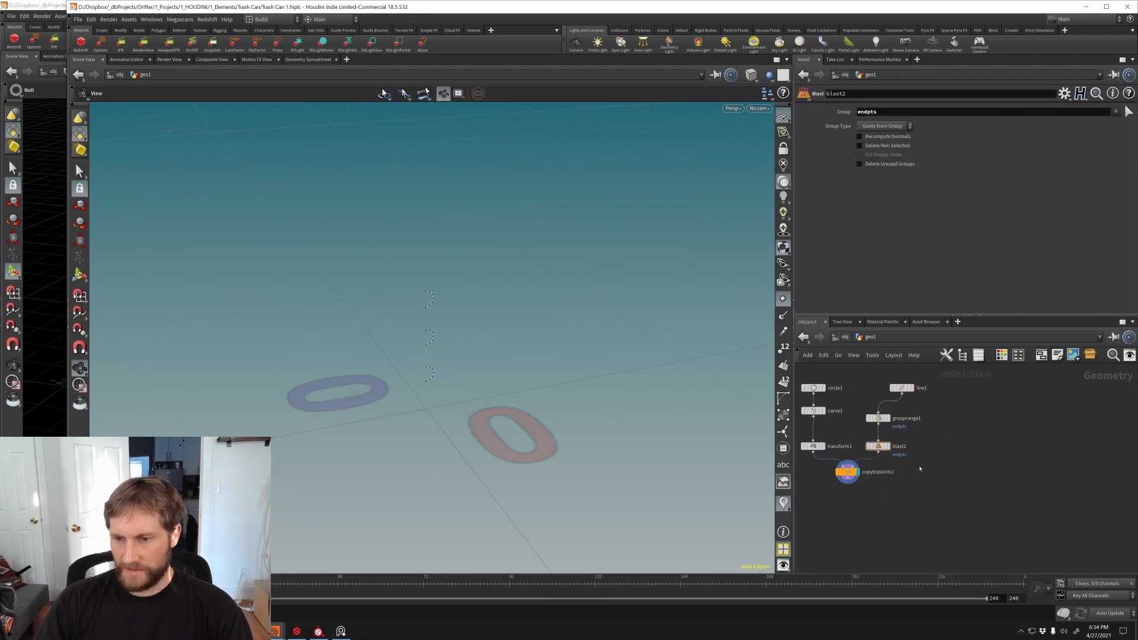
# Step: Combine line1 and copytopoints1 in a displayed Merge node, ordering copytopoints1 first, and tidy the node layout
pyautogui.click(902, 388)
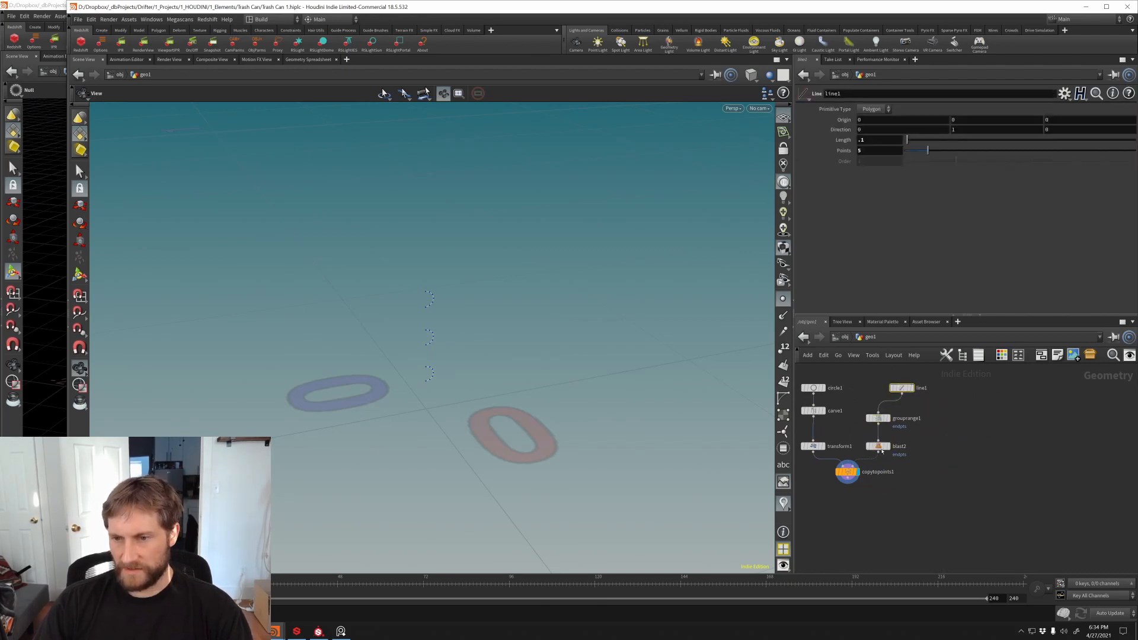
pyautogui.keyDown('shift'); pyautogui.click(848, 472); pyautogui.keyUp('shift')
pyautogui.keyDown('alt'); pyautogui.moveTo(848, 480); pyautogui.dragTo(875, 500); pyautogui.keyUp('alt')
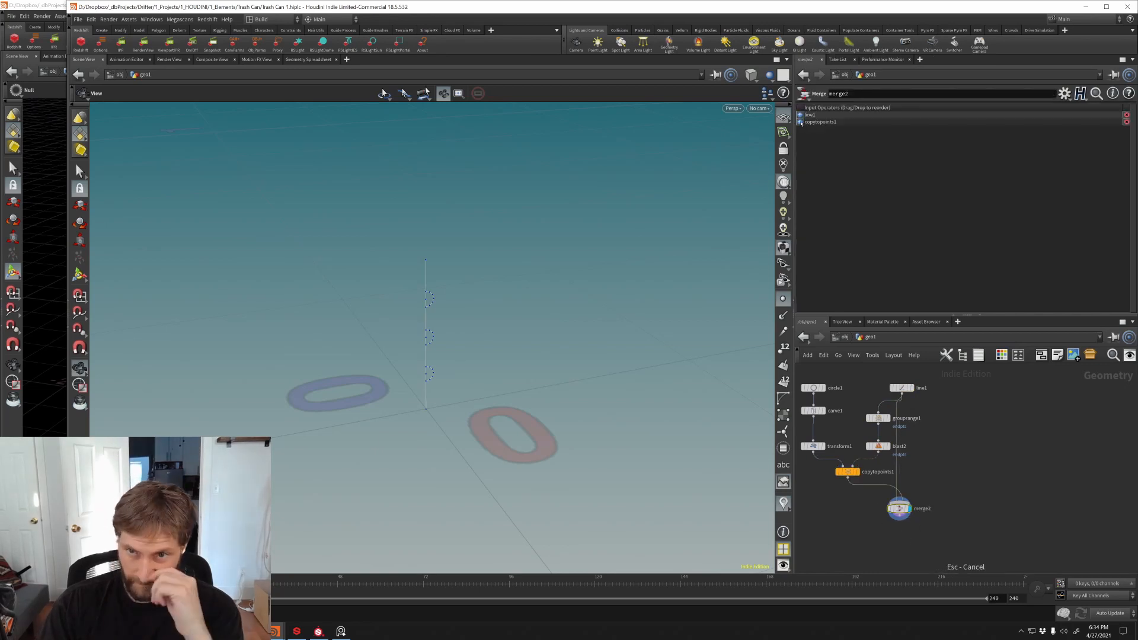
pyautogui.moveTo(804, 123); pyautogui.dragTo(806, 114)
pyautogui.moveTo(448, 364); pyautogui.dragTo(419, 330)
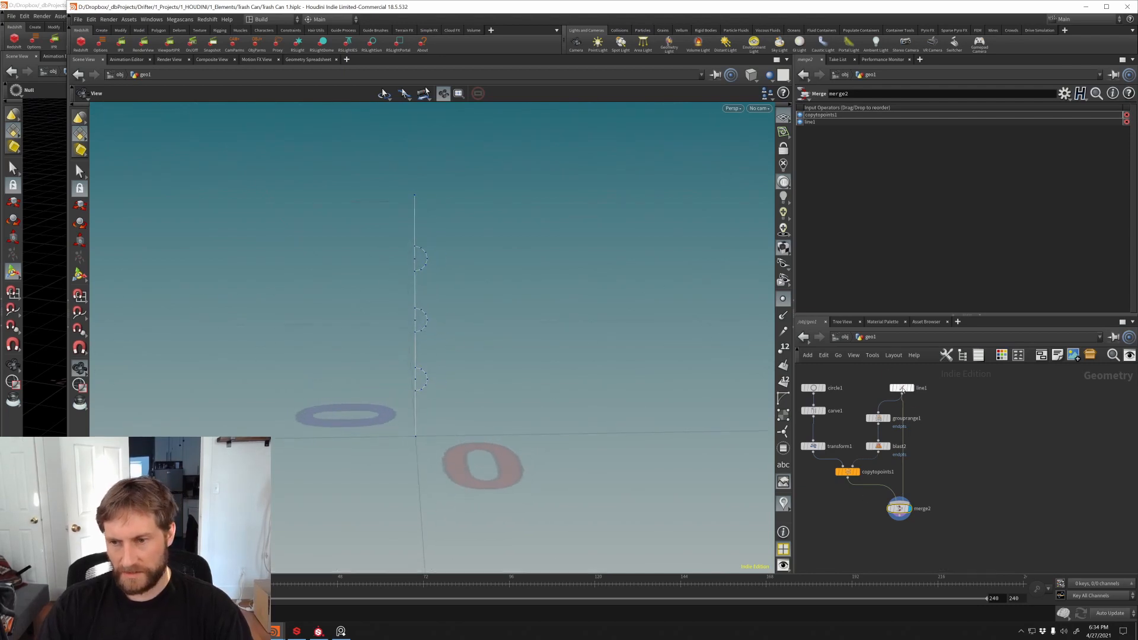
pyautogui.moveTo(902, 388); pyautogui.dragTo(891, 388)
pyautogui.moveTo(902, 510); pyautogui.dragTo(916, 510)
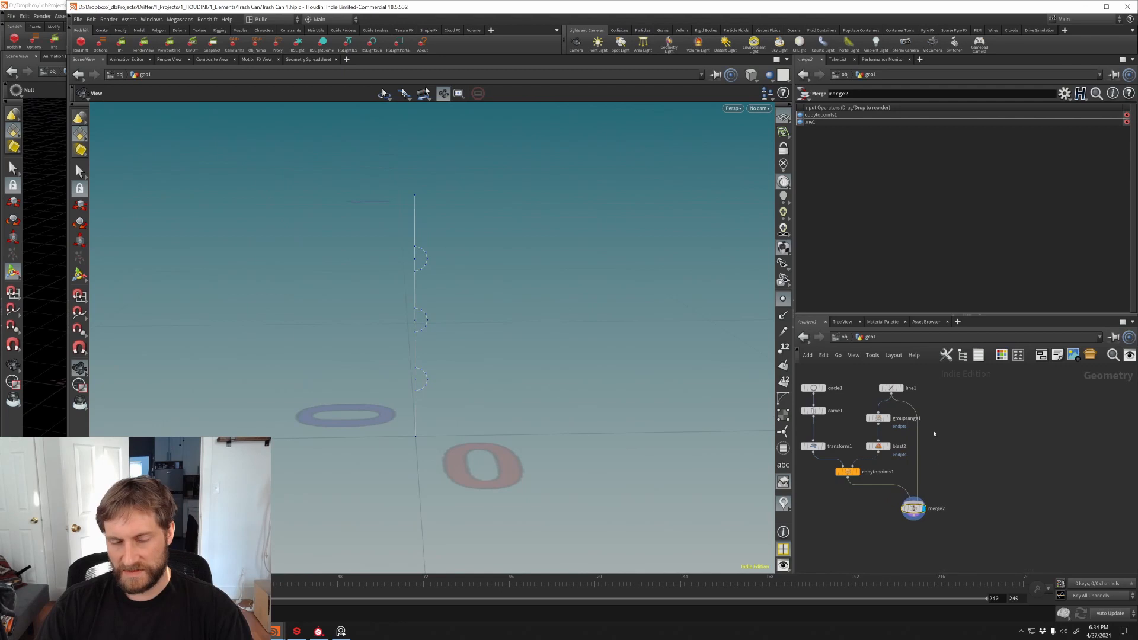
# Step: Insert an Add node on the wire between line1 and merge2, with Delete Geometry But Keep the Points turned on
pyautogui.scroll(1, 922, 451)
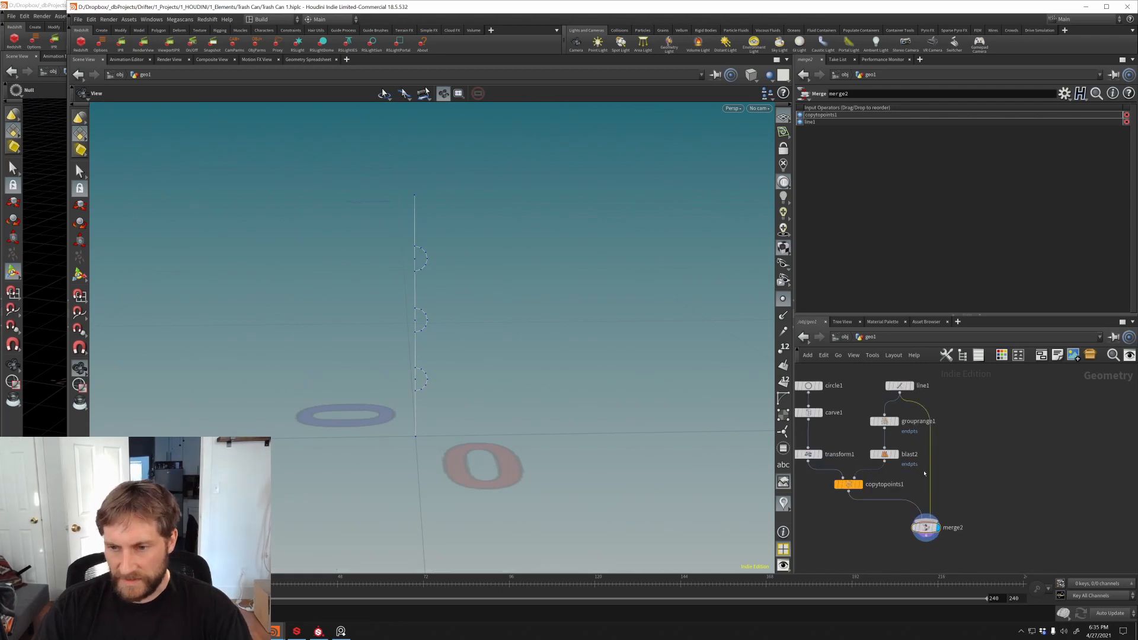
pyautogui.press('Tab')
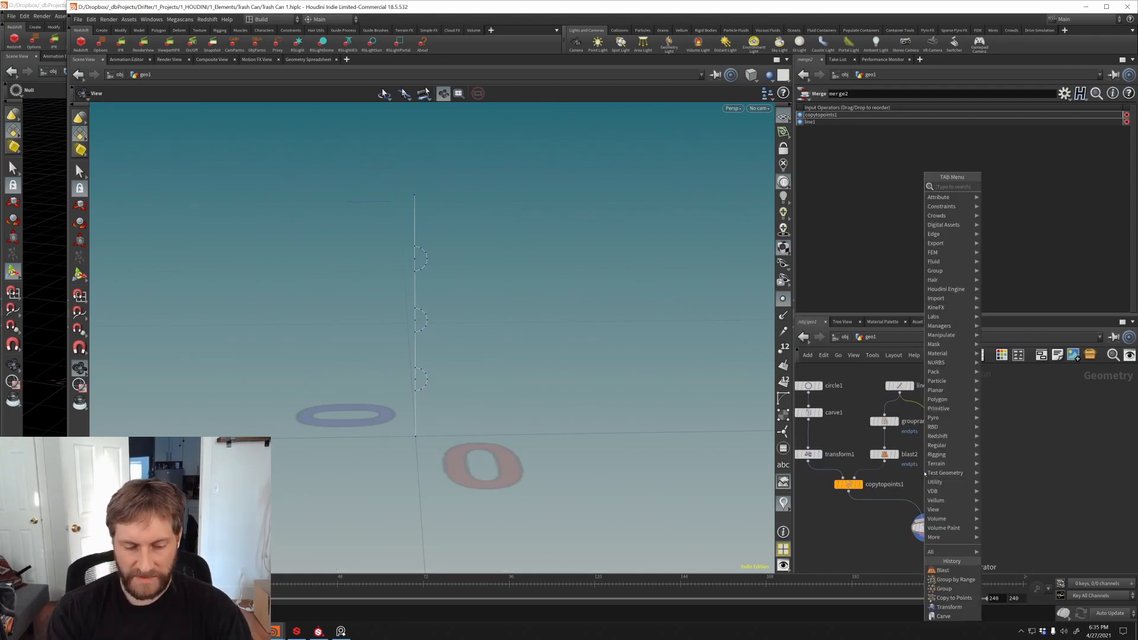
pyautogui.write('add')
pyautogui.press('Return')
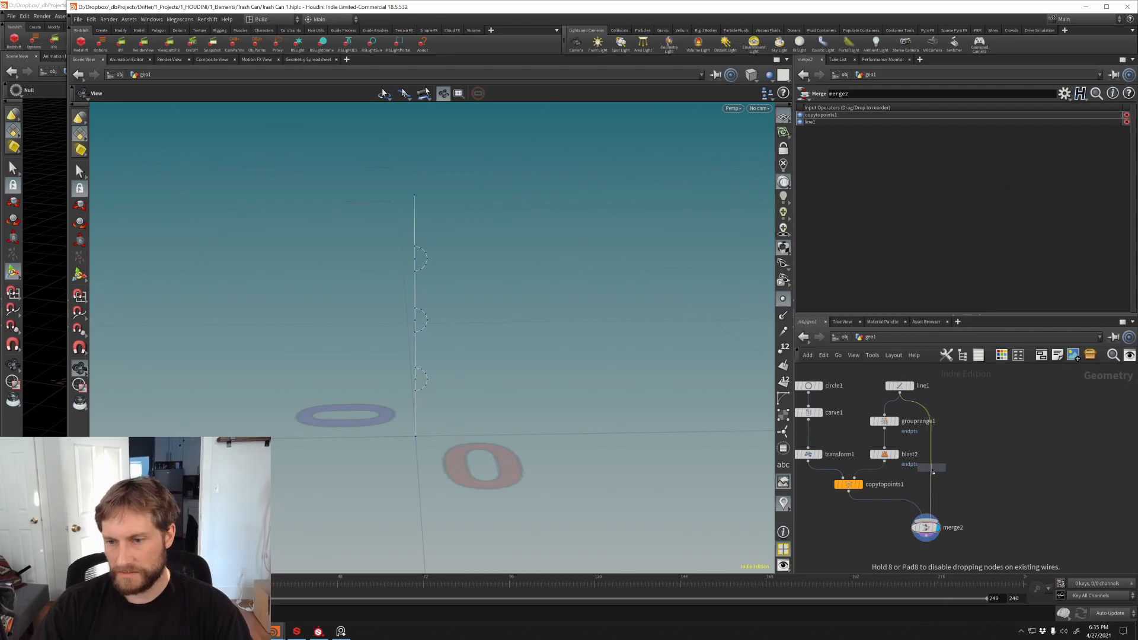
pyautogui.click(934, 469)
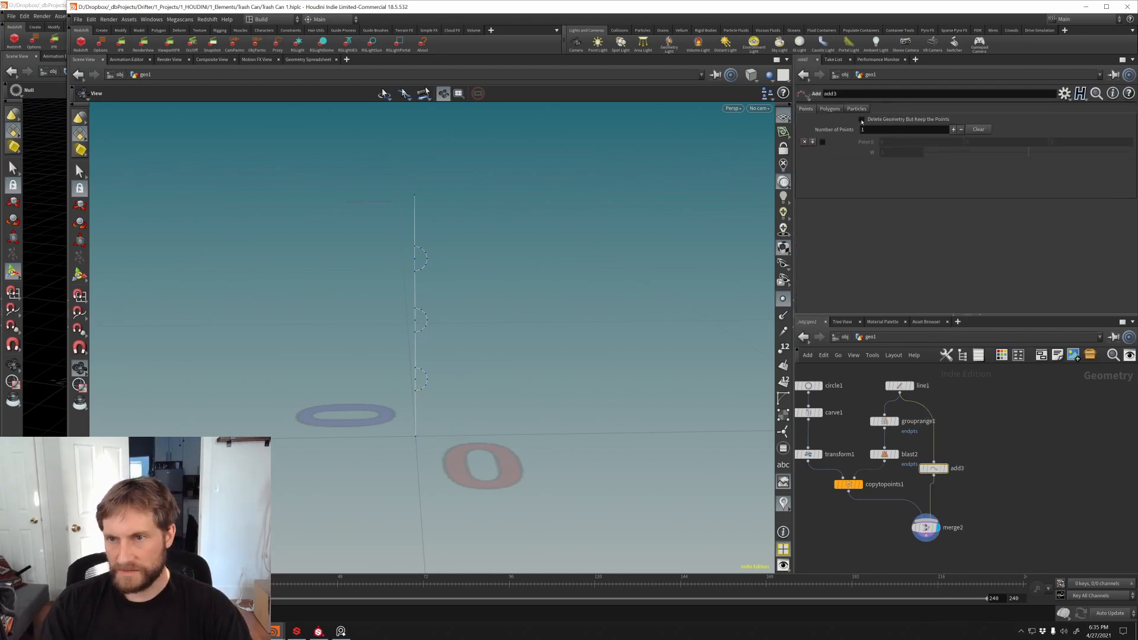
pyautogui.click(861, 120)
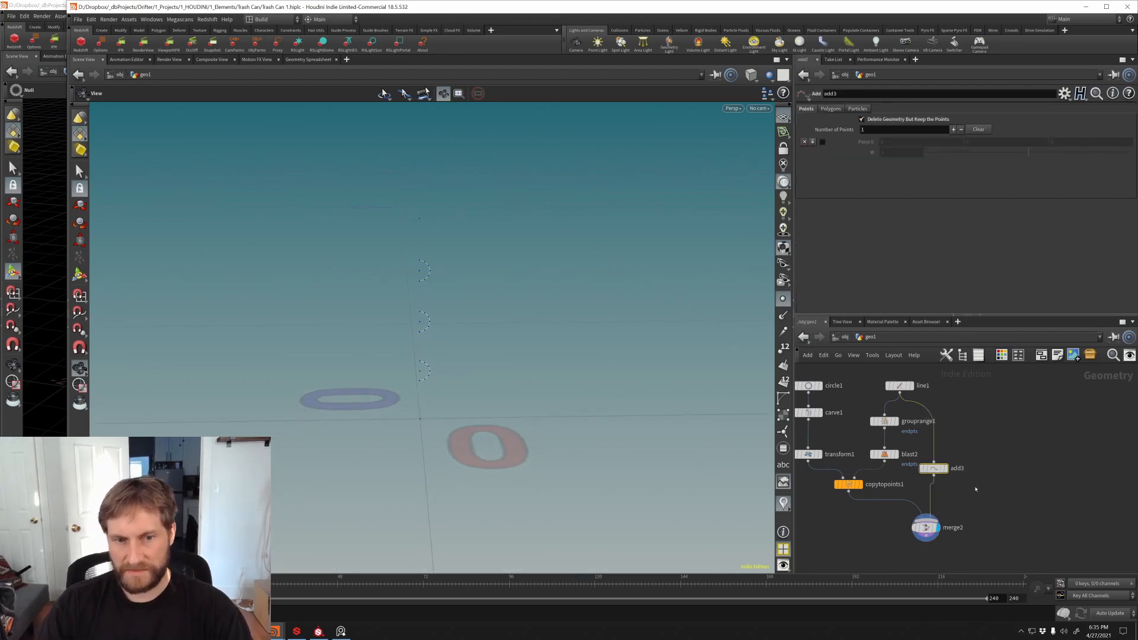
# Step: Duplicate blast2 as a second branch from grouprange1 feeding add3, with Delete Non Selected turned on in the copy
pyautogui.moveTo(889, 455)
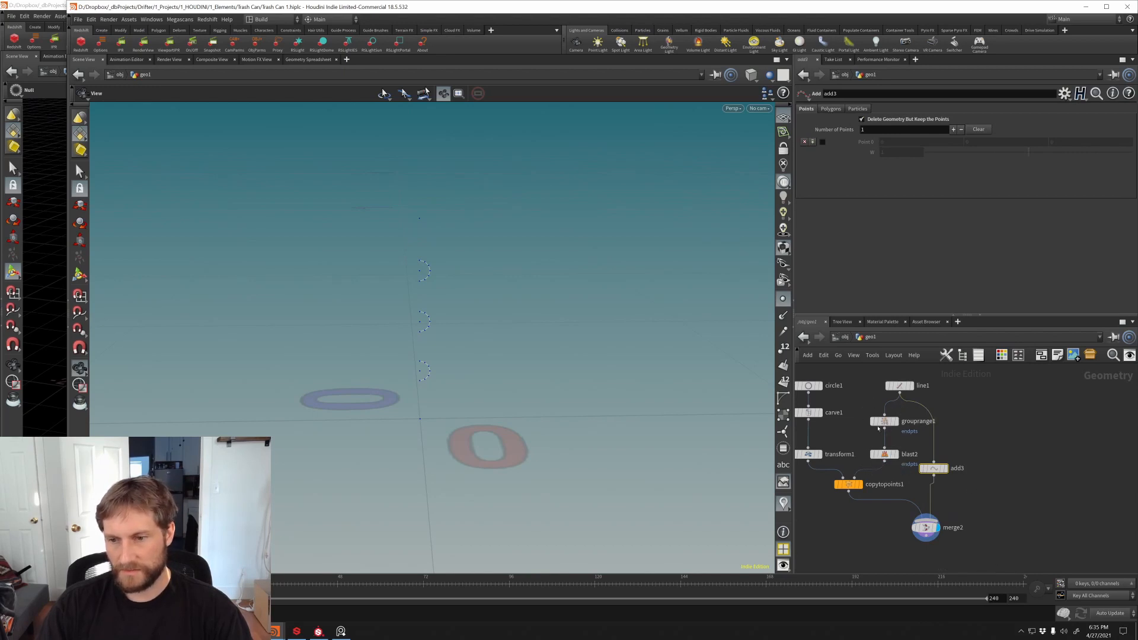
pyautogui.moveTo(929, 474); pyautogui.dragTo(924, 451, button='middle')
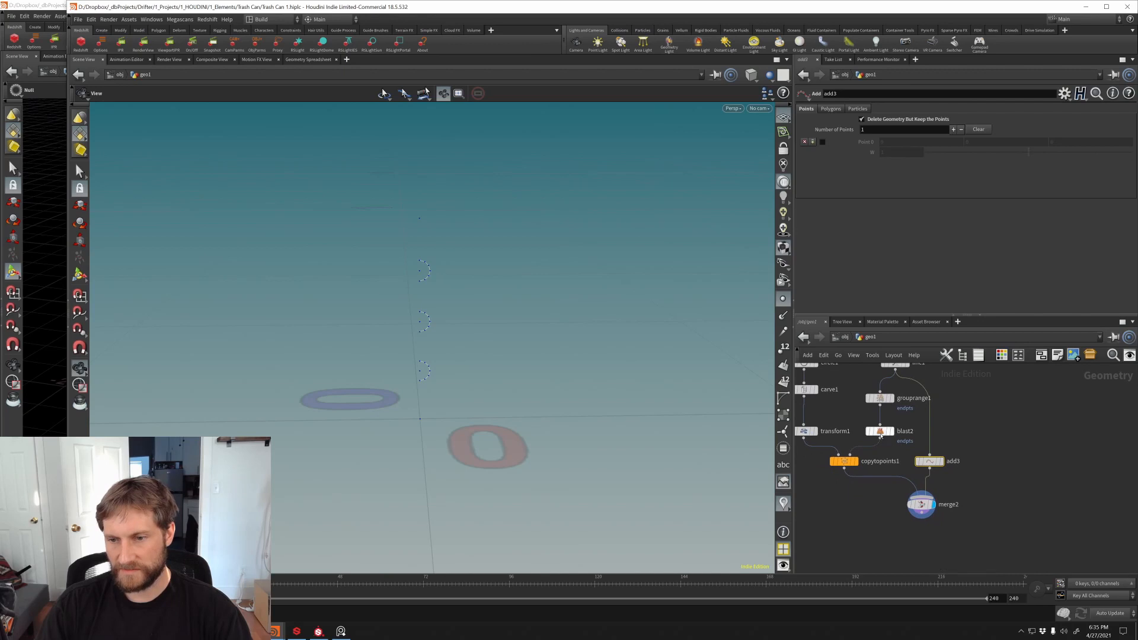
pyautogui.moveTo(880, 436); pyautogui.dragTo(865, 436)
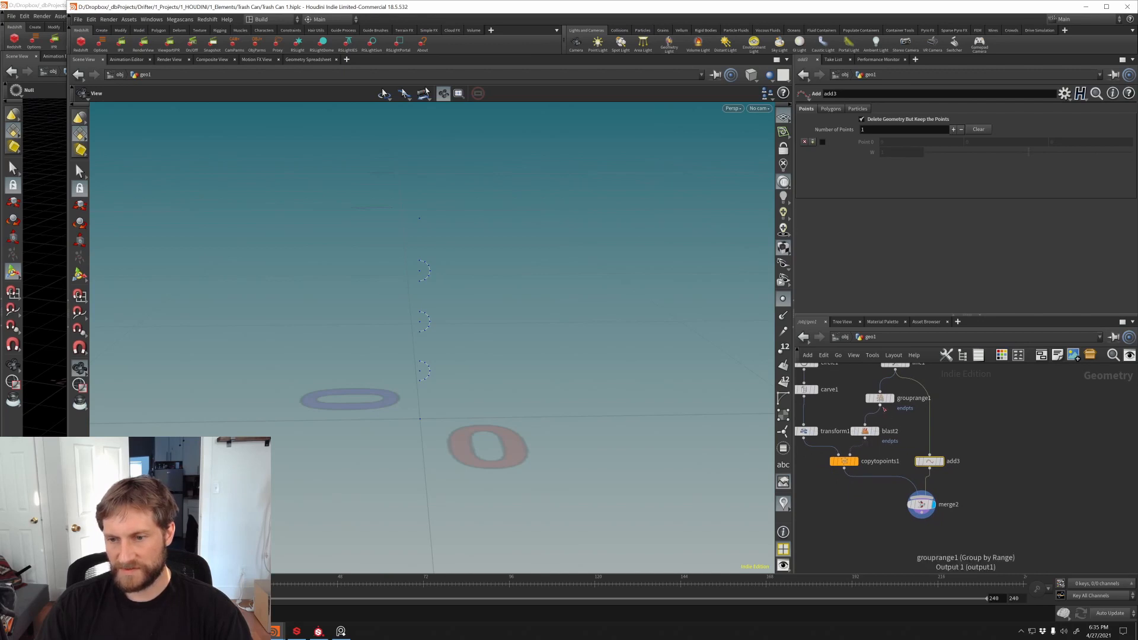
pyautogui.keyDown('alt'); pyautogui.moveTo(866, 431); pyautogui.dragTo(929, 433); pyautogui.keyUp('alt')
pyautogui.moveTo(888, 416); pyautogui.dragTo(872, 431, button='middle')
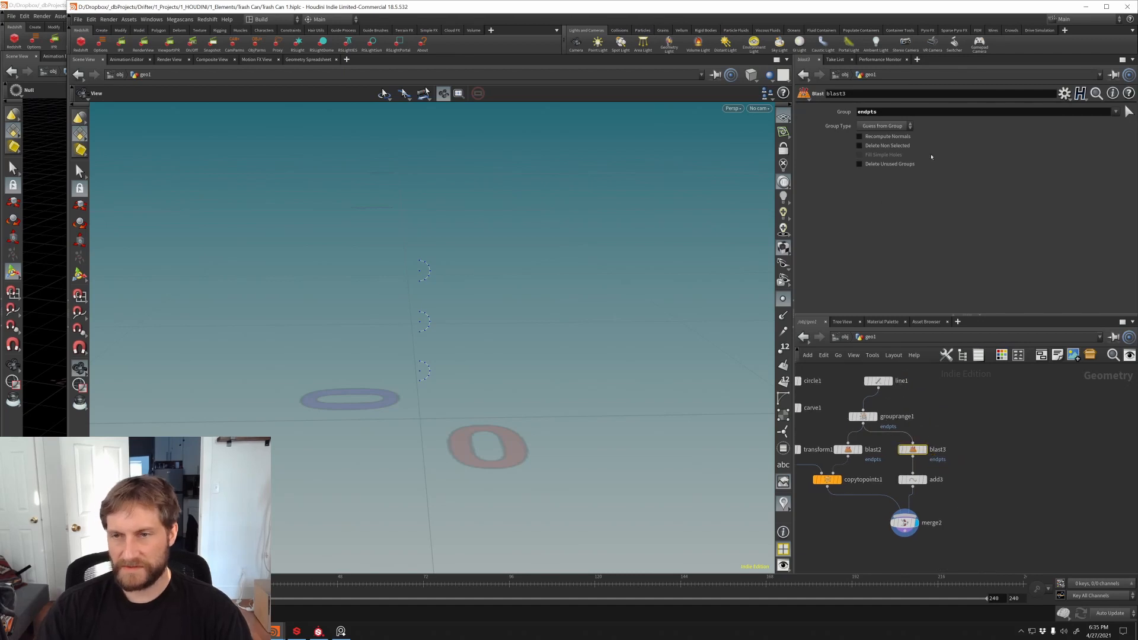
pyautogui.click(859, 145)
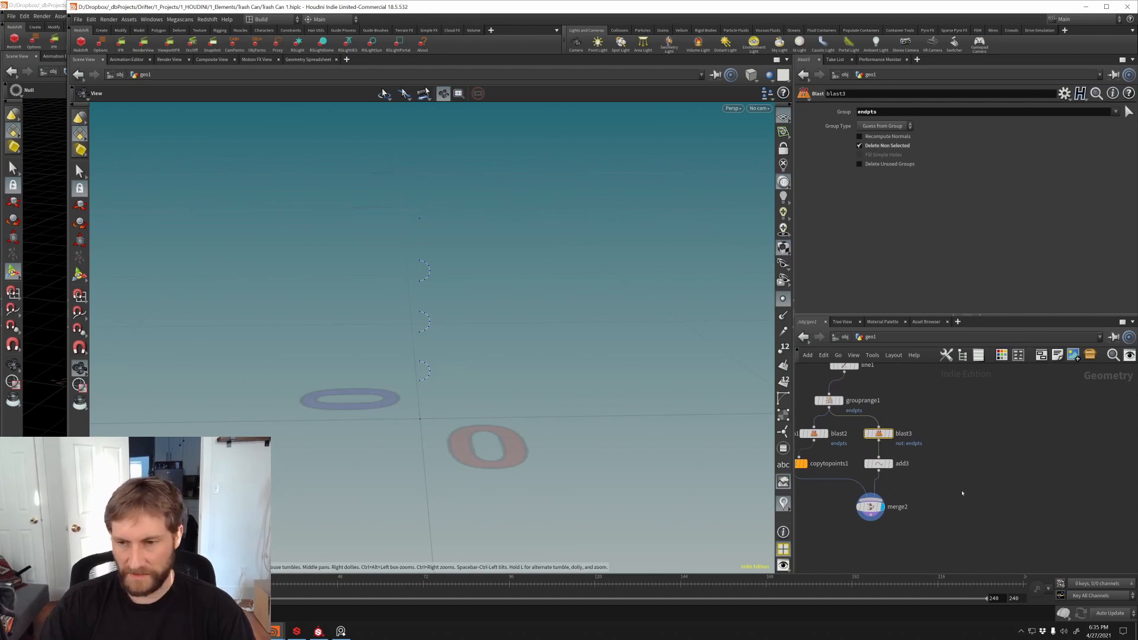
# Step: Show point numbers in the viewport and examine the point order of the merged arcs and line endpoints
pyautogui.moveTo(866, 461); pyautogui.dragTo(919, 377, button='middle')
pyautogui.click(921, 382)
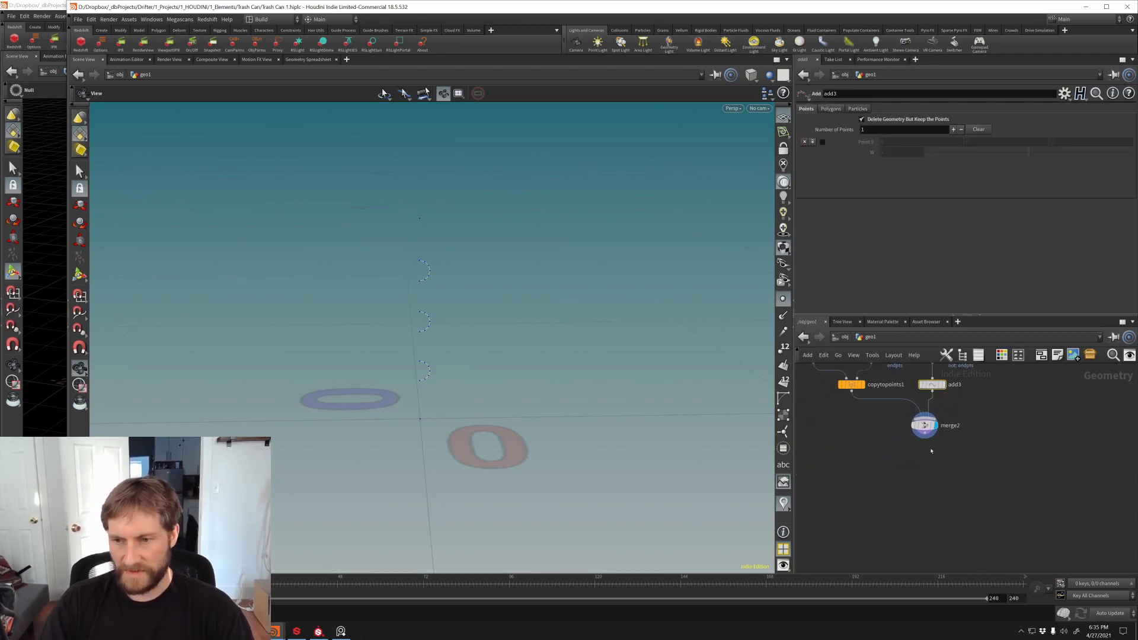
pyautogui.scroll(-5, 911, 460)
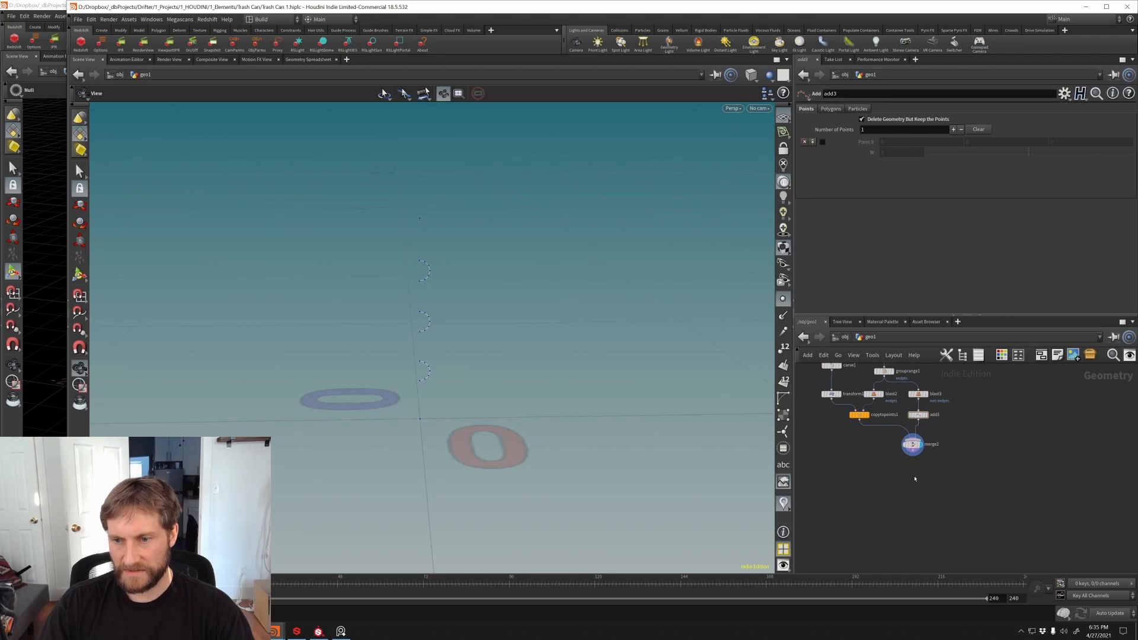
pyautogui.press('Tab')
pyautogui.press('Escape')
pyautogui.moveTo(898, 474); pyautogui.dragTo(874, 467, button='middle')
pyautogui.scroll(3, 872, 463)
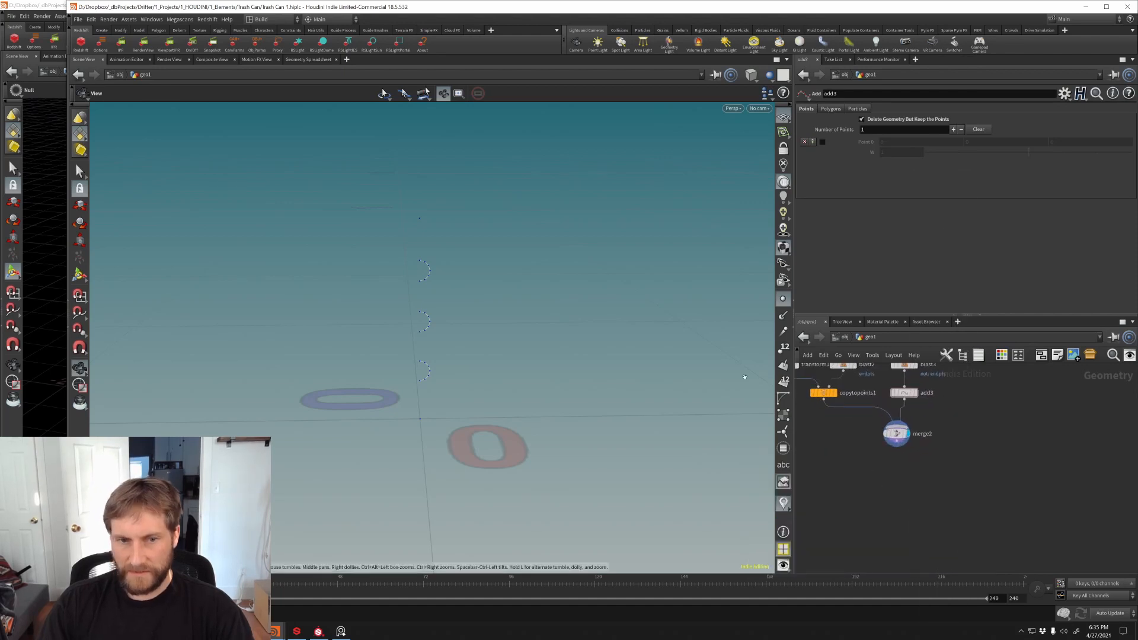
pyautogui.click(783, 347)
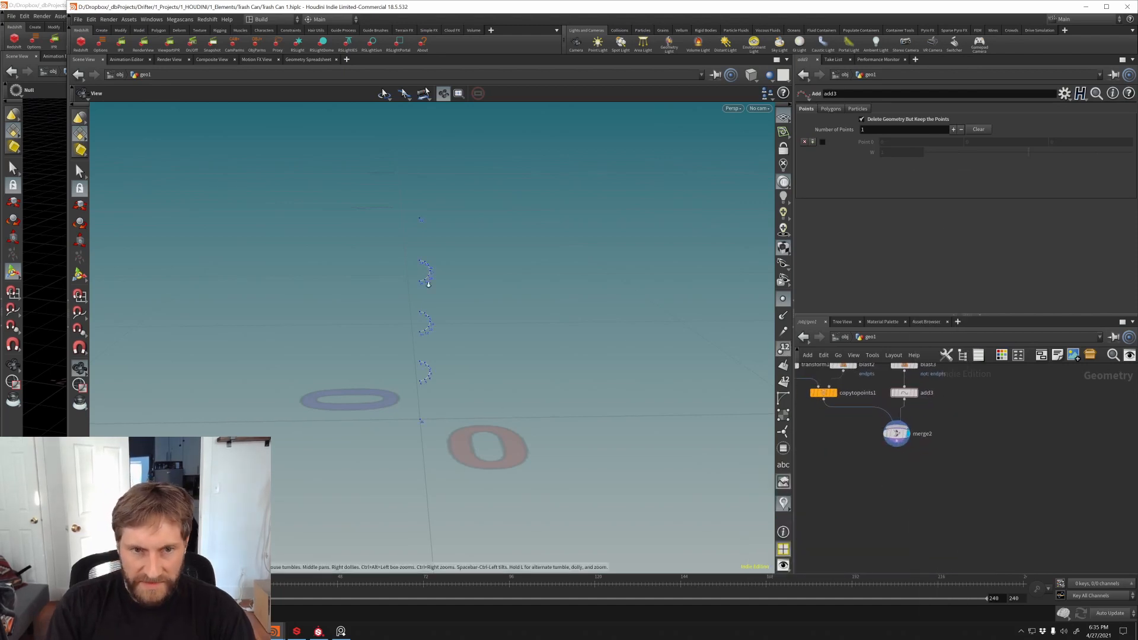
pyautogui.scroll(4, 428, 284)
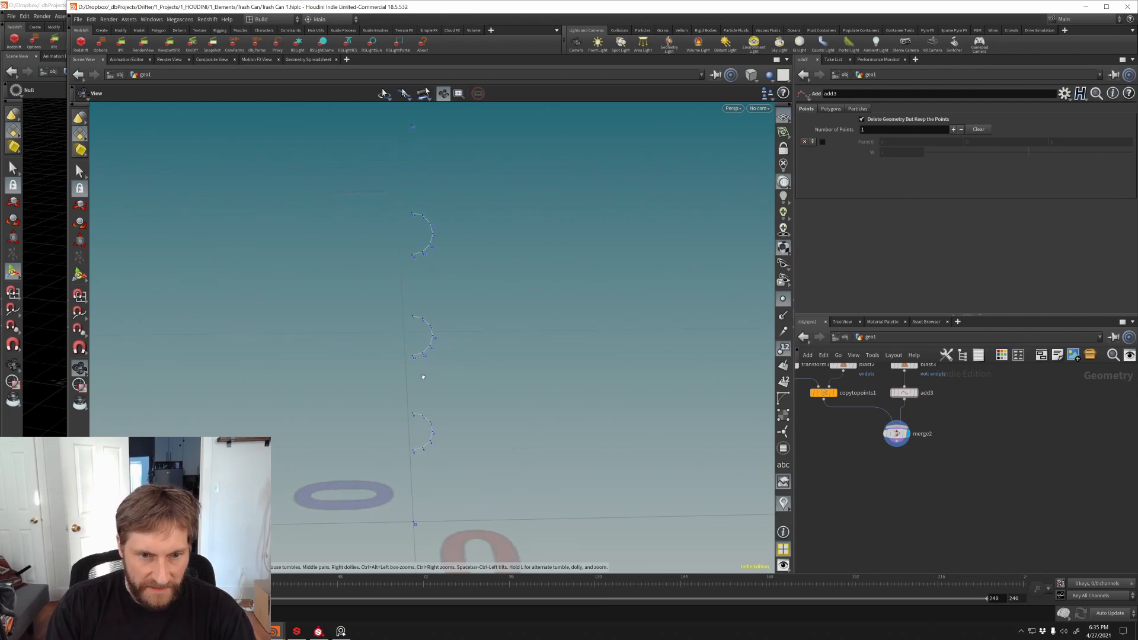
pyautogui.moveTo(424, 380); pyautogui.dragTo(398, 237)
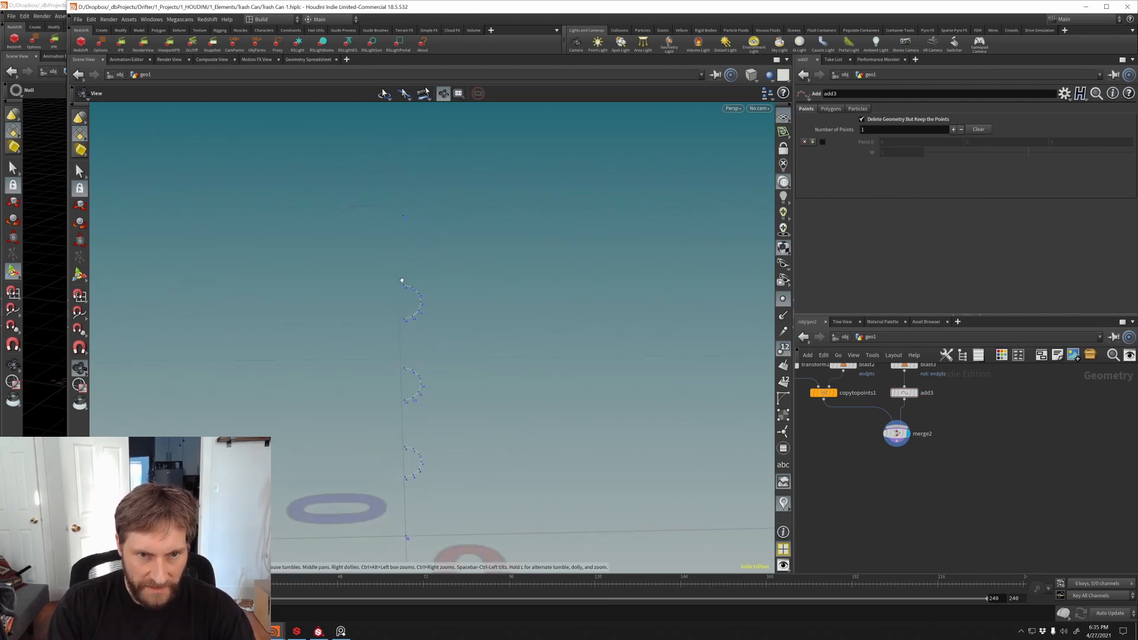
pyautogui.moveTo(858, 481)
pyautogui.mouseDown(button='middle')
pyautogui.moveTo(856, 468)
pyautogui.moveTo(866, 494)
pyautogui.mouseUp(button='middle')
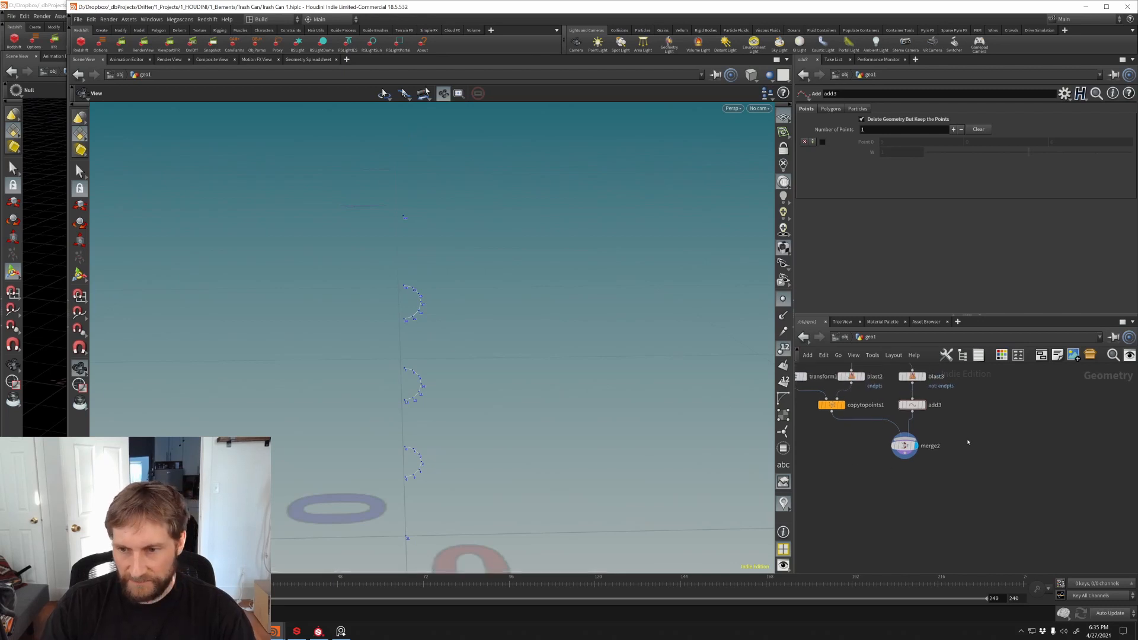
pyautogui.moveTo(396, 363); pyautogui.dragTo(440, 348)
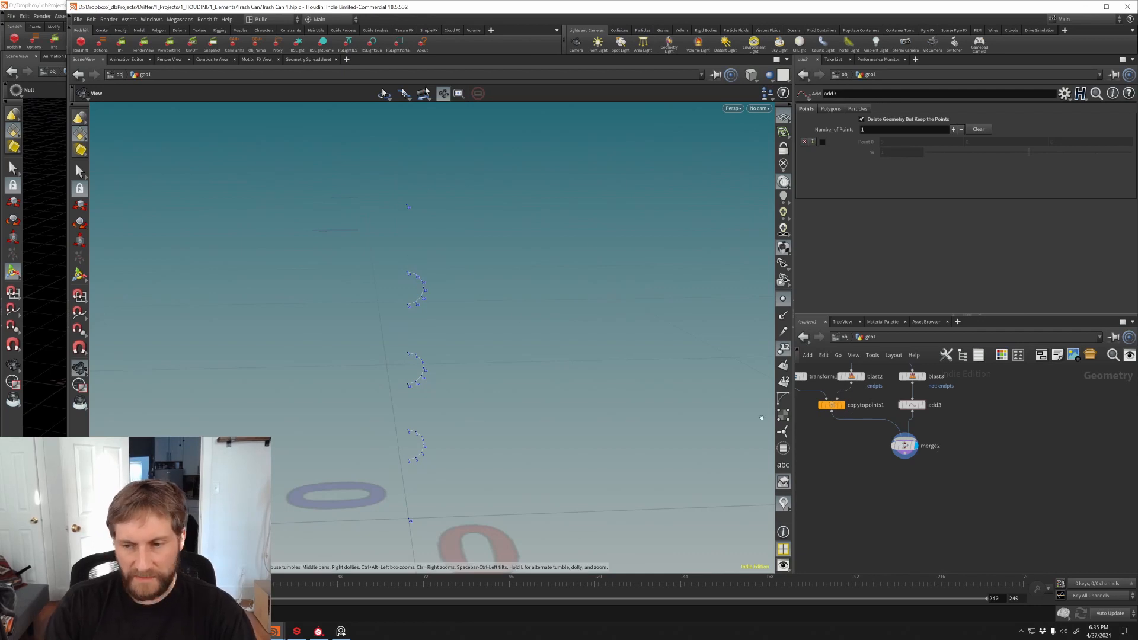
# Step: Append a displayed Add node below merge2 and set its Polygons option to By Group with all points
pyautogui.press('Tab')
pyautogui.write('add')
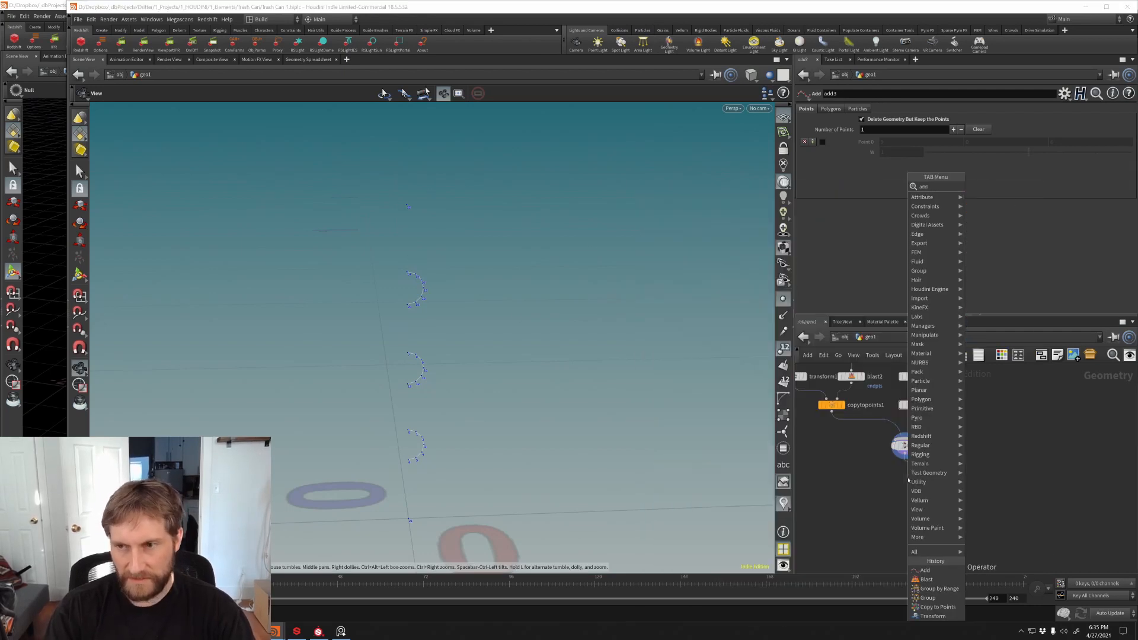
pyautogui.press('Return')
pyautogui.click(830, 109)
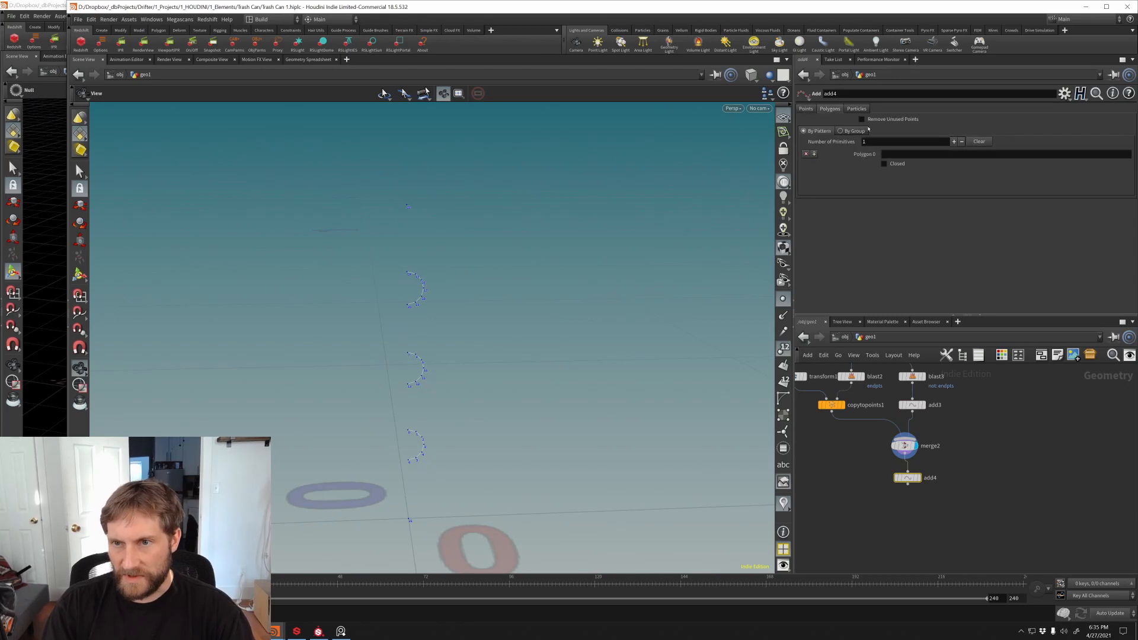
pyautogui.click(920, 477)
pyautogui.moveTo(409, 366); pyautogui.dragTo(413, 319, button='middle')
pyautogui.moveTo(413, 319)
pyautogui.mouseDown()
pyautogui.moveTo(403, 293)
pyautogui.moveTo(416, 297)
pyautogui.moveTo(416, 372)
pyautogui.mouseUp()
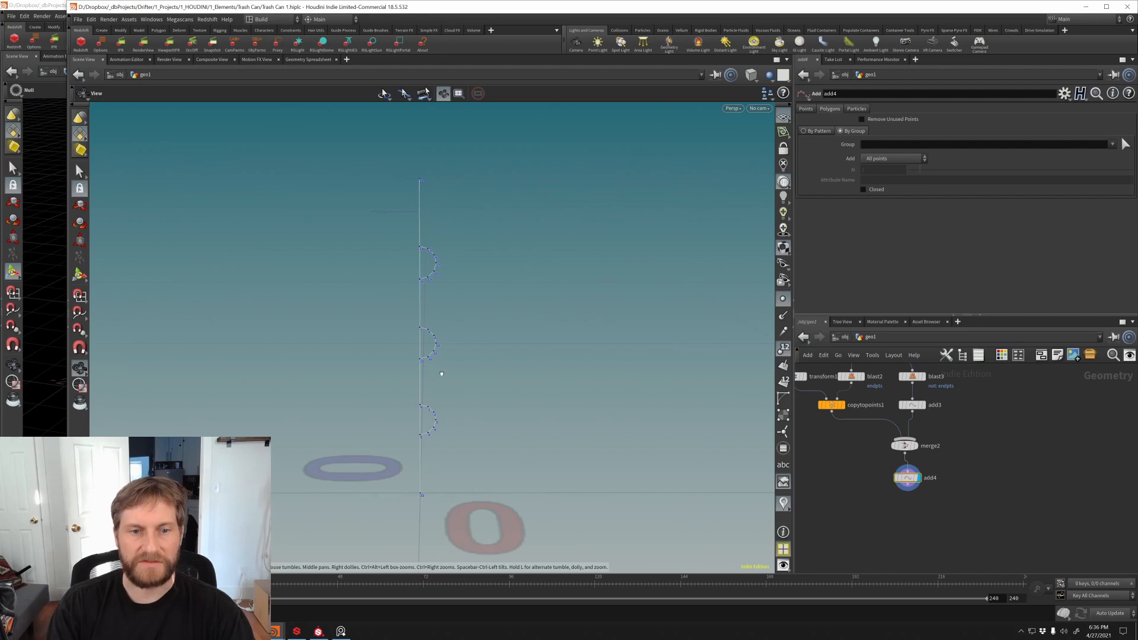
# Step: Insert a Sort node between merge2 and add4 with Point Sort set to By Y
pyautogui.moveTo(924, 493); pyautogui.dragTo(927, 484, button='middle')
pyautogui.moveTo(913, 473); pyautogui.dragTo(915, 491)
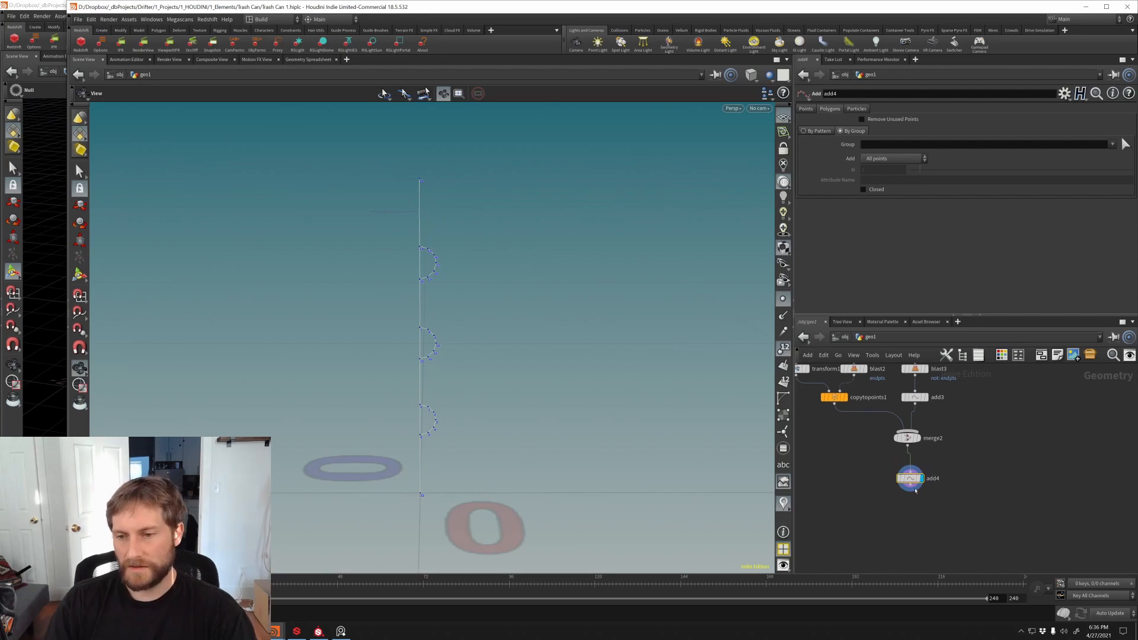
pyautogui.press('Tab')
pyautogui.write('so')
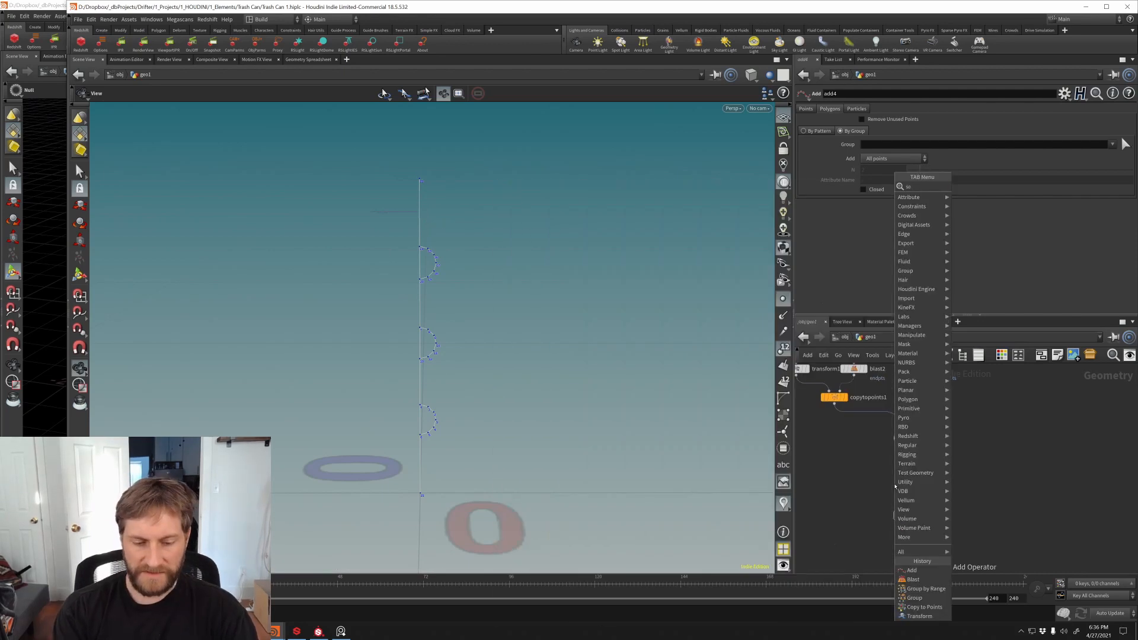
pyautogui.write('rt')
pyautogui.press('Return')
pyautogui.click(908, 466)
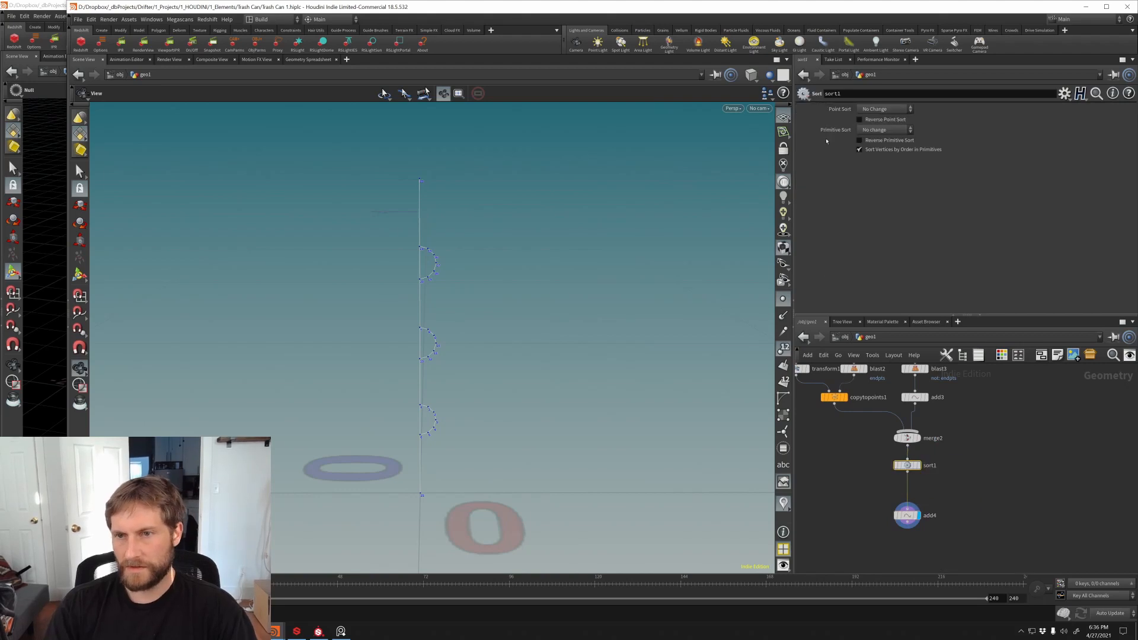
pyautogui.click(886, 109)
pyautogui.click(877, 146)
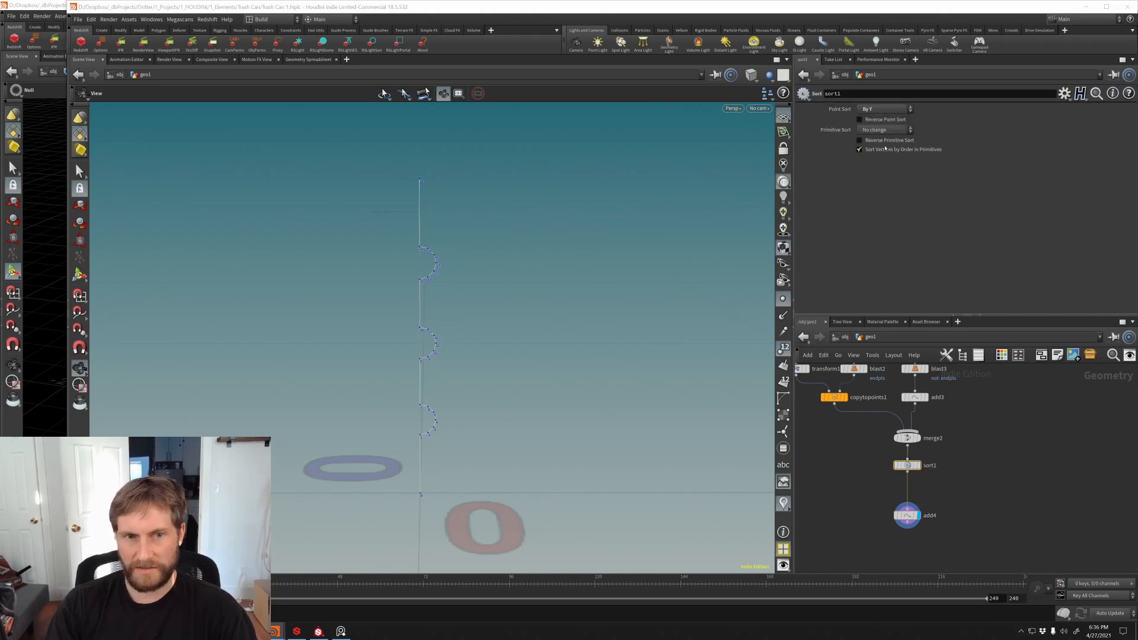
pyautogui.moveTo(356, 314); pyautogui.dragTo(489, 191)
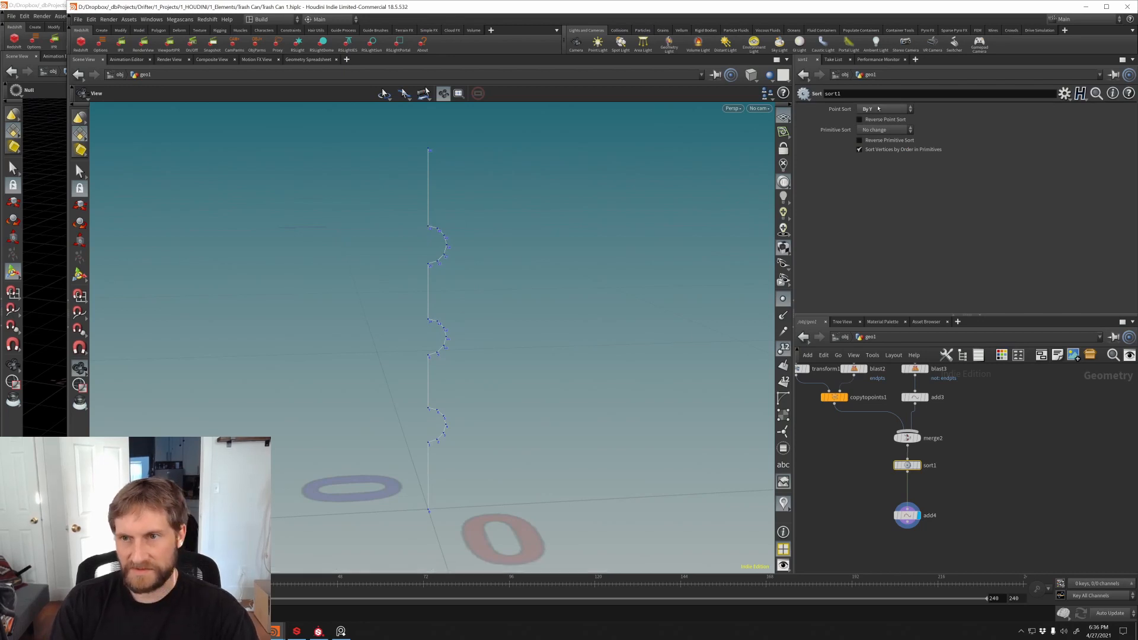
pyautogui.scroll(-5, 474, 422)
pyautogui.moveTo(458, 461); pyautogui.dragTo(415, 456, button='middle')
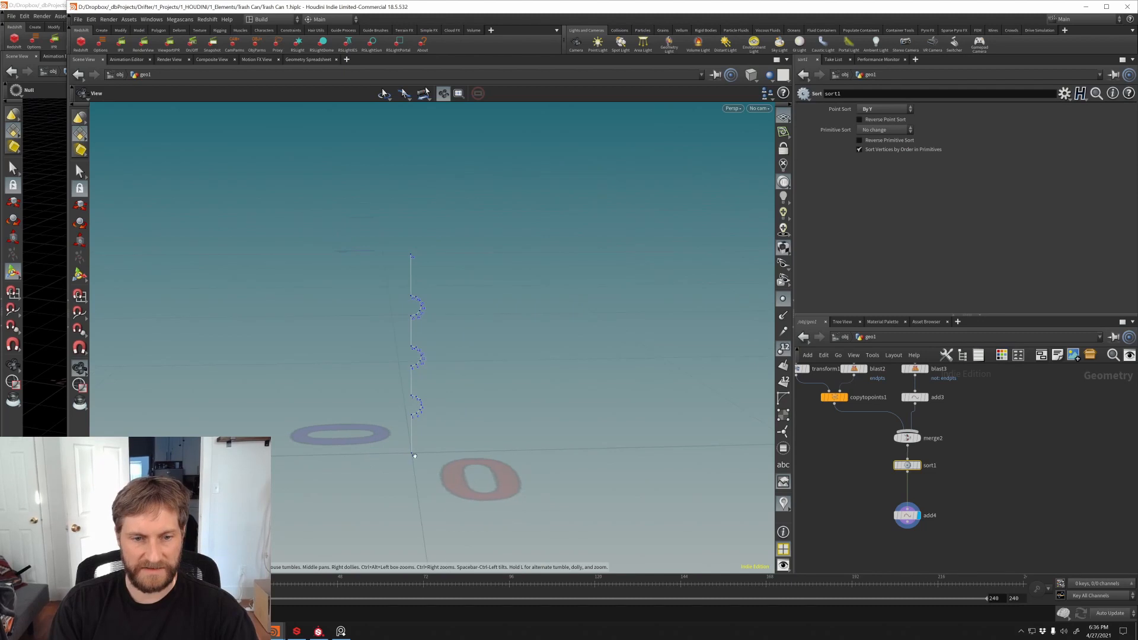
# Step: Move add4 closer beneath sort1 and replace the viewport's point numbers with primitive numbers to inspect the profile
pyautogui.moveTo(839, 470); pyautogui.dragTo(838, 518, button='middle')
pyautogui.moveTo(874, 552); pyautogui.dragTo(861, 491, button='middle')
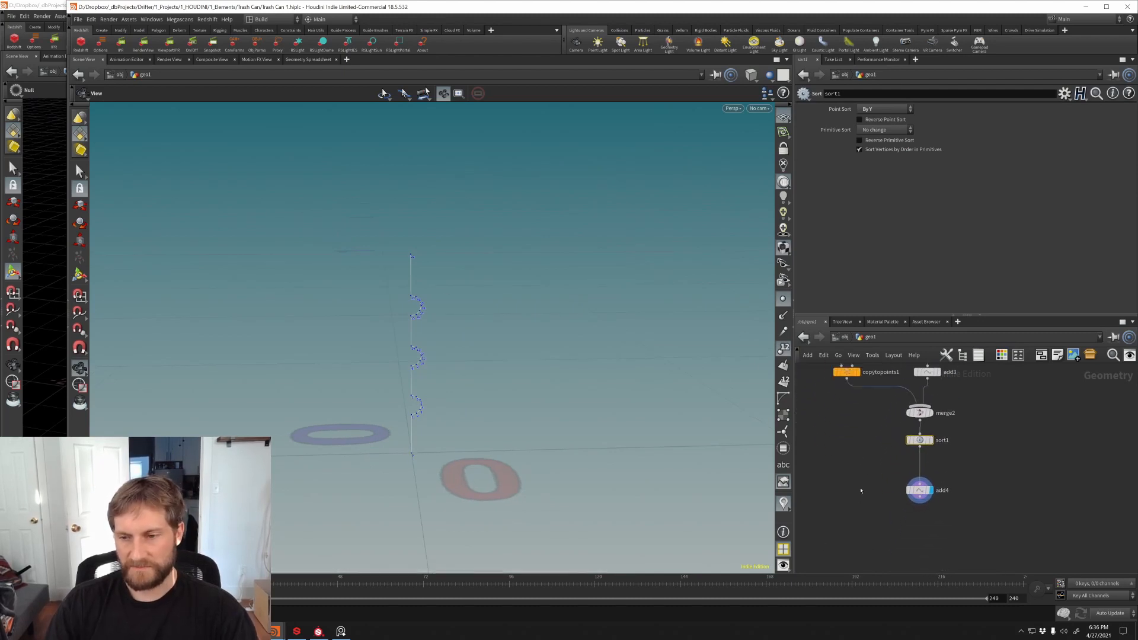
pyautogui.moveTo(922, 492); pyautogui.dragTo(922, 467)
pyautogui.middleClick(922, 467)
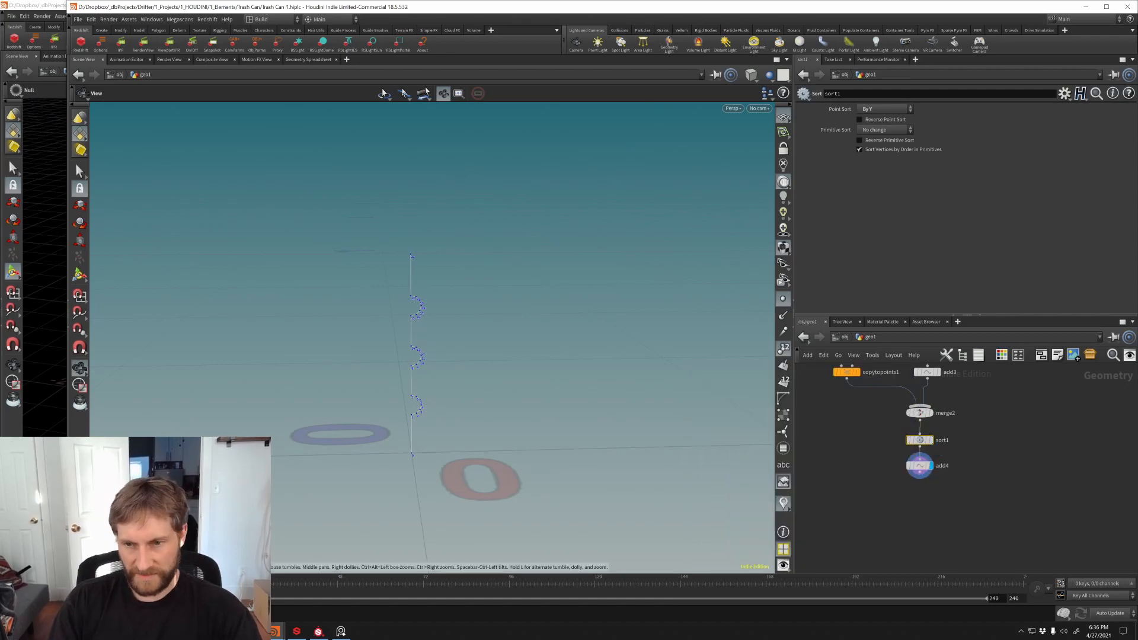
pyautogui.moveTo(393, 312); pyautogui.dragTo(421, 277)
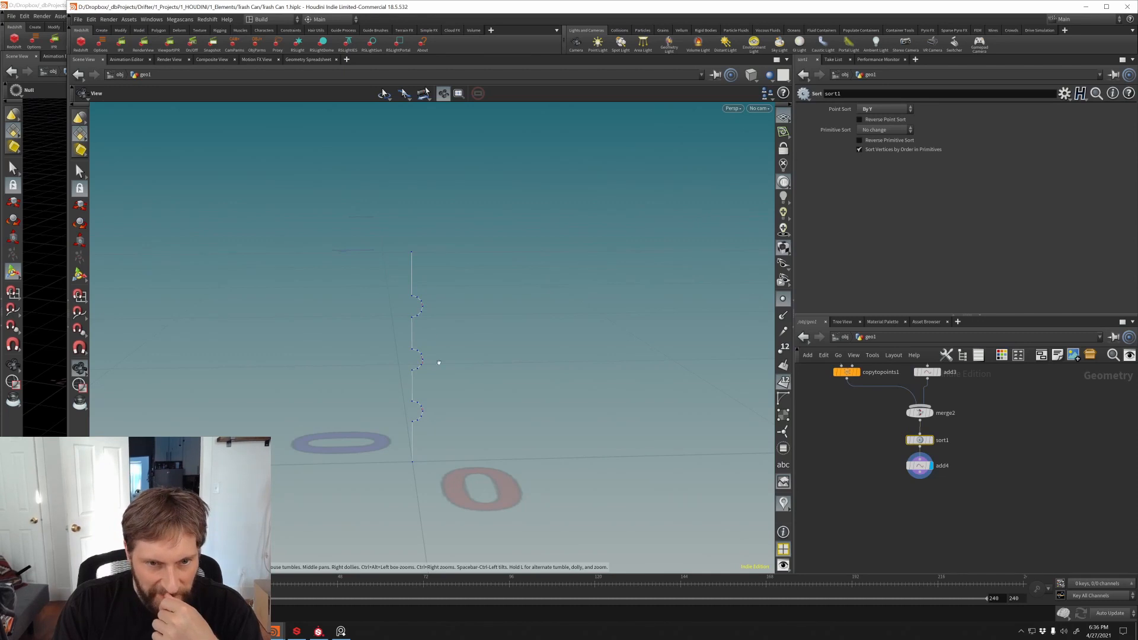
pyautogui.moveTo(416, 371); pyautogui.dragTo(697, 416)
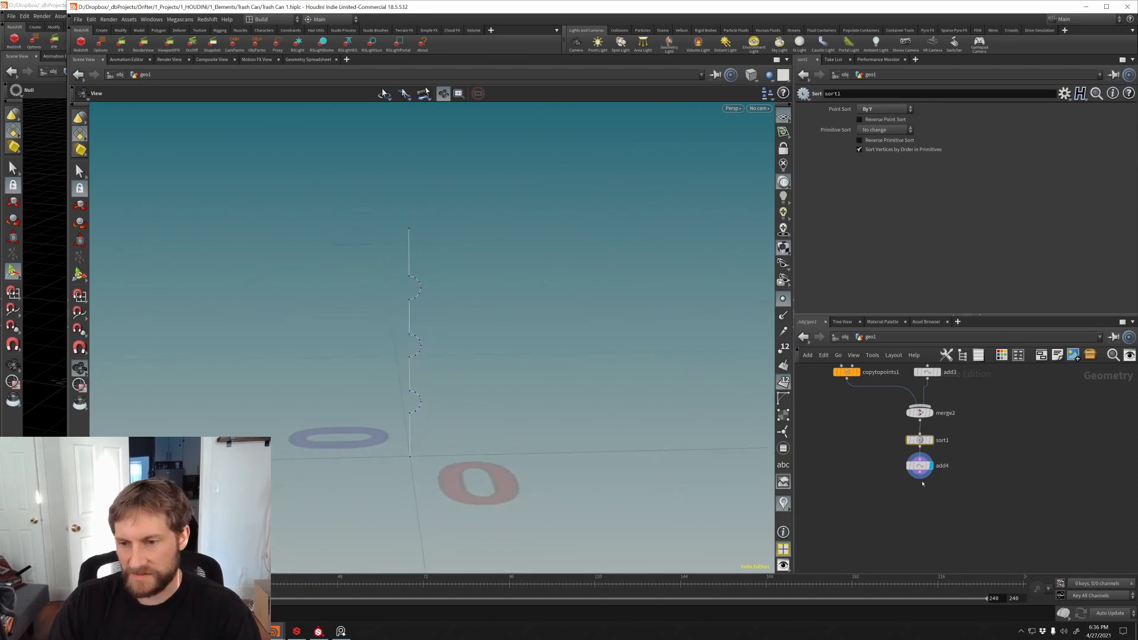
# Step: Append a PolyPath node below add4, display its output, and align it in the node column
pyautogui.press('Tab')
pyautogui.write('polypath')
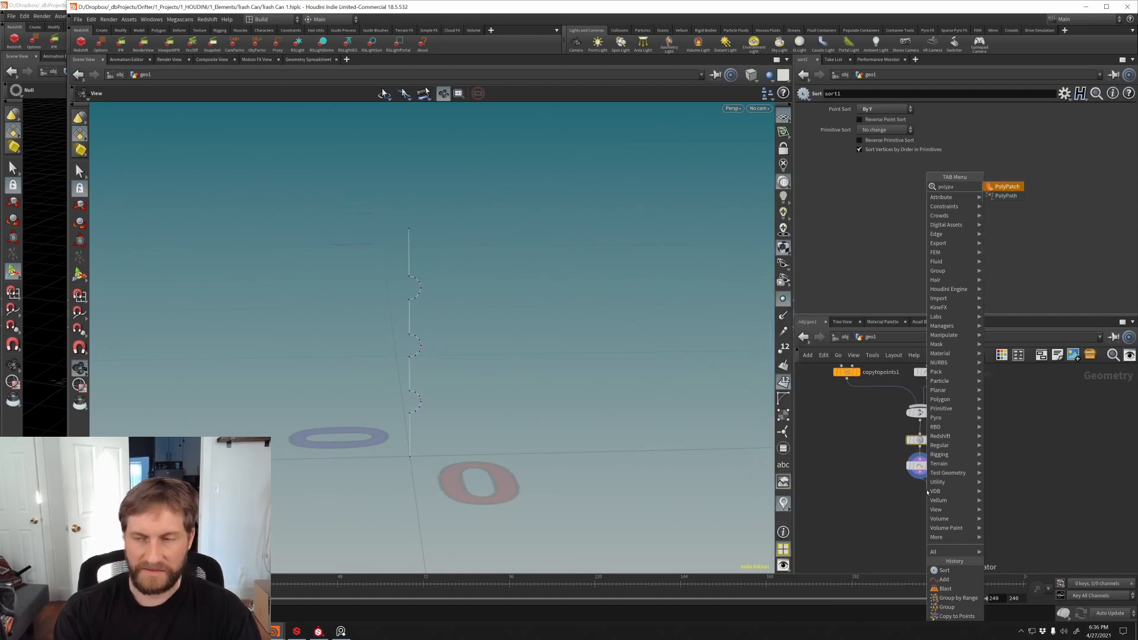
pyautogui.press('Return')
pyautogui.click(936, 492)
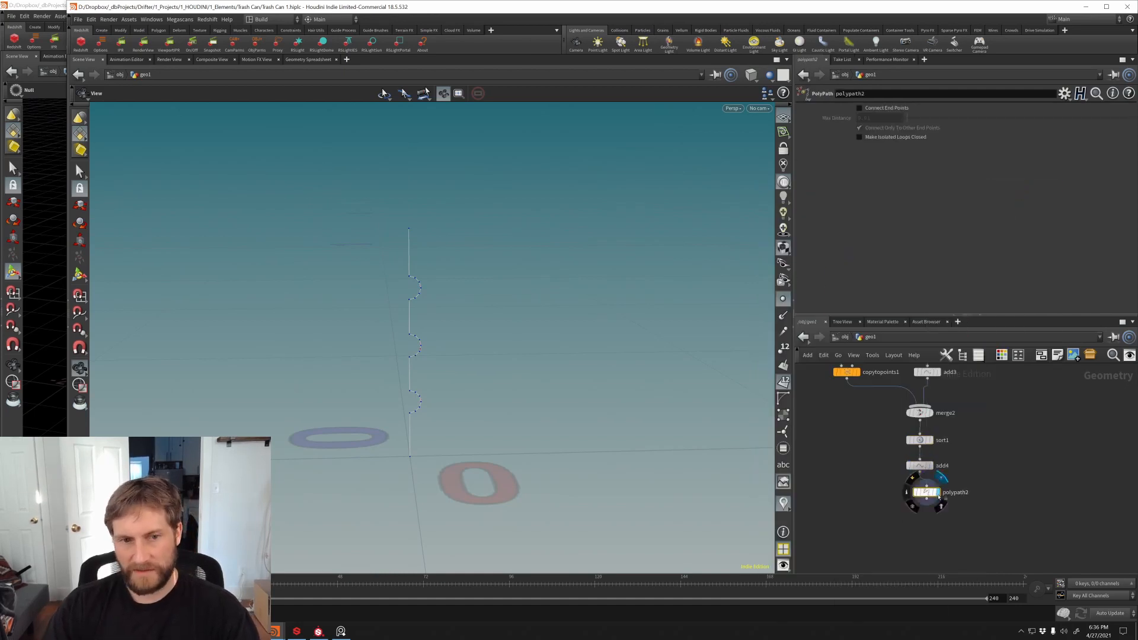
pyautogui.moveTo(923, 494); pyautogui.dragTo(916, 498)
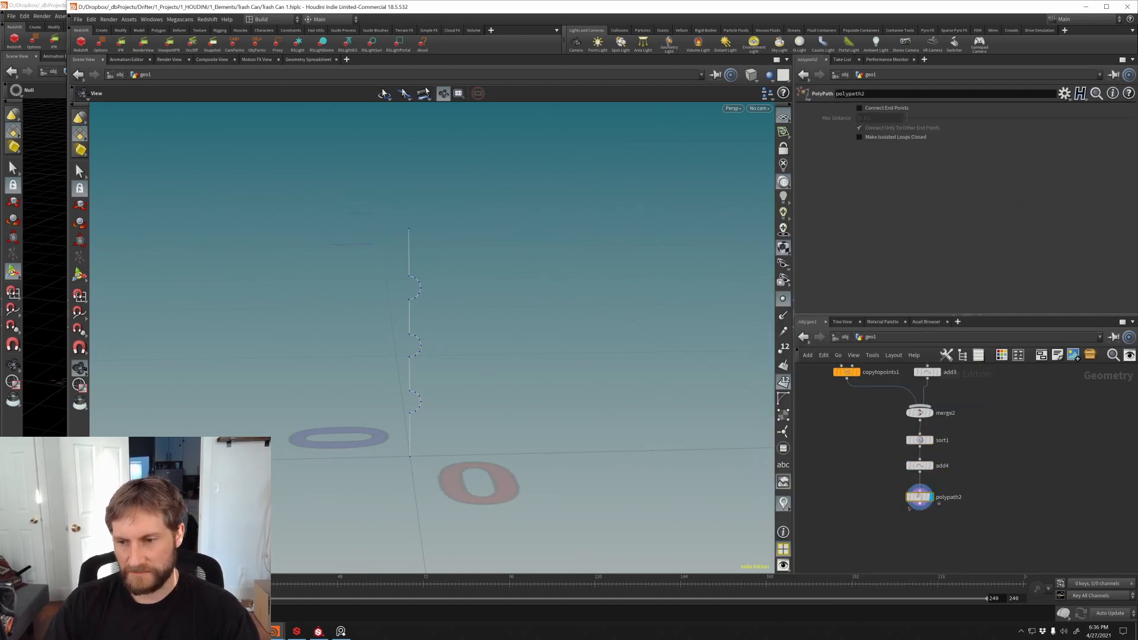
pyautogui.scroll(-5, 875, 521)
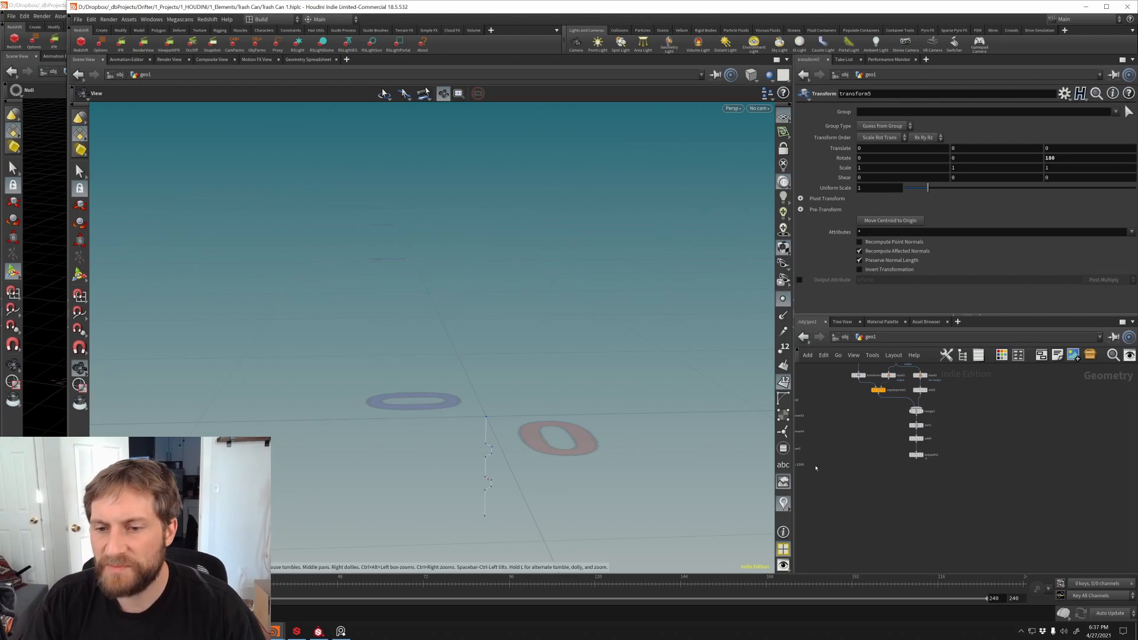
# Step: Add an Object Merge node in open space near the profile network and set its Object 1 to ../BOTTOM_EDGE
pyautogui.moveTo(871, 427); pyautogui.dragTo(943, 416, button='middle')
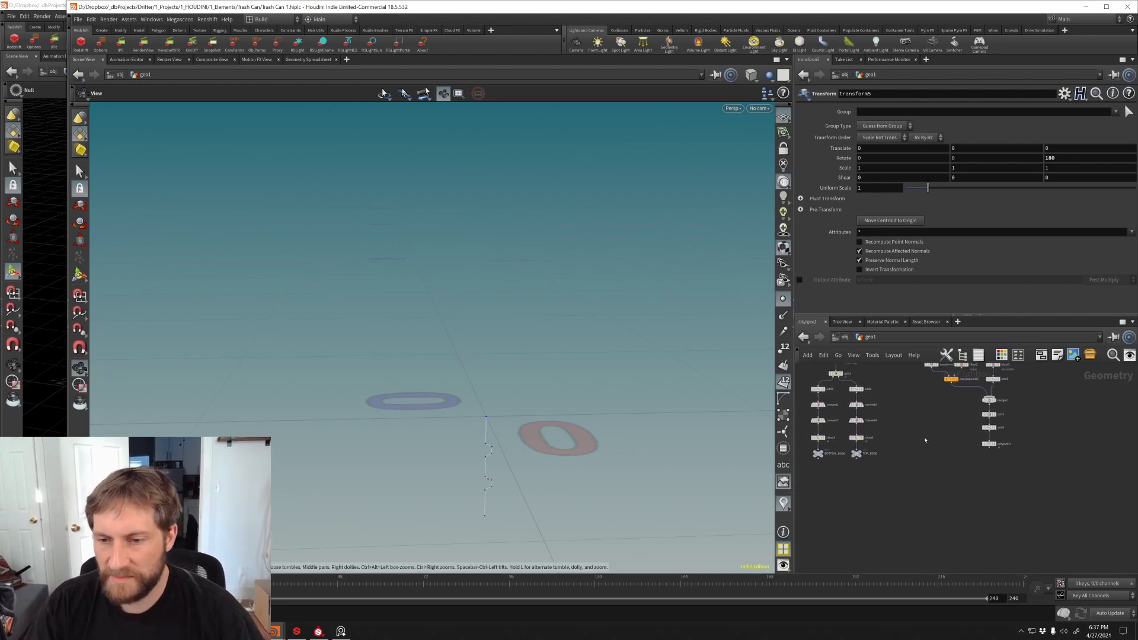
pyautogui.press('Tab')
pyautogui.write('ob')
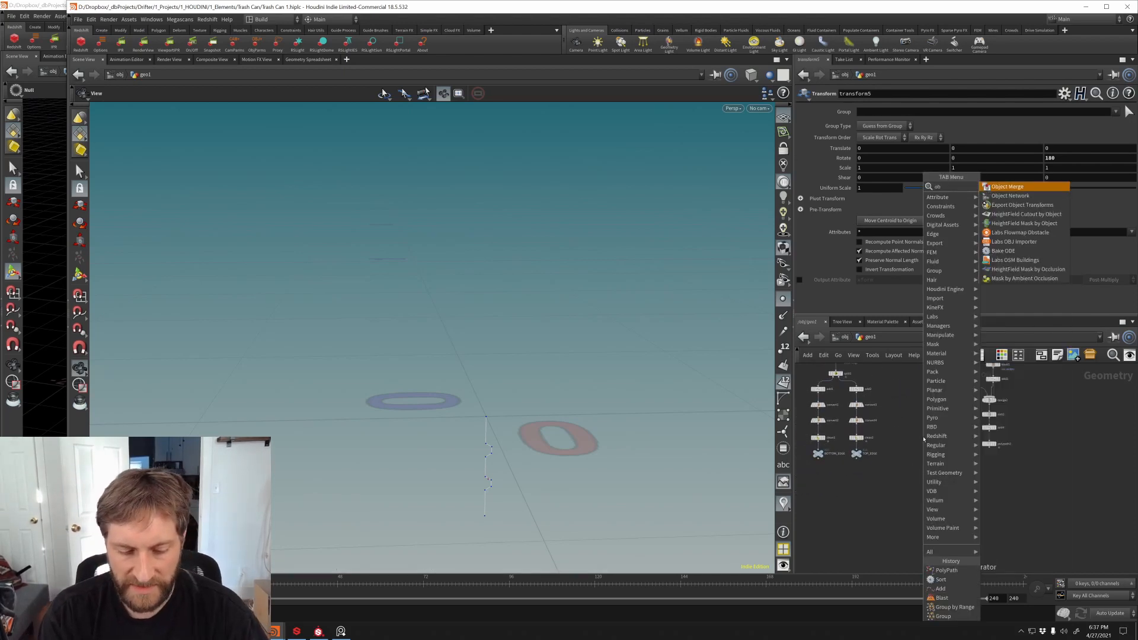
pyautogui.write('jec')
pyautogui.press('Return')
pyautogui.click(934, 436)
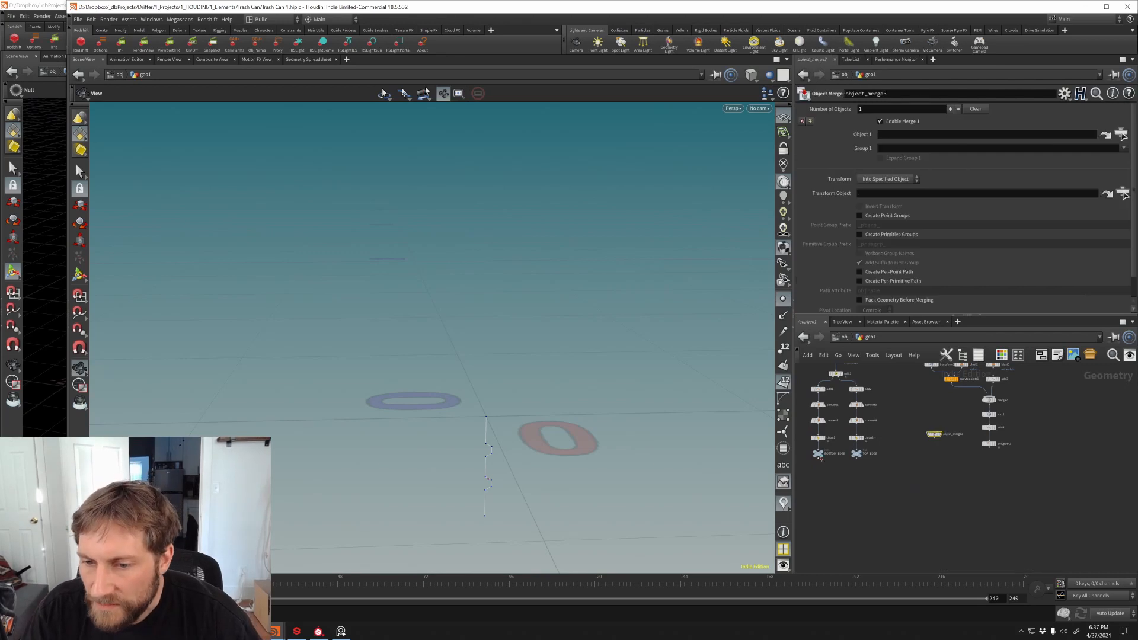
pyautogui.moveTo(893, 138); pyautogui.dragTo(895, 136)
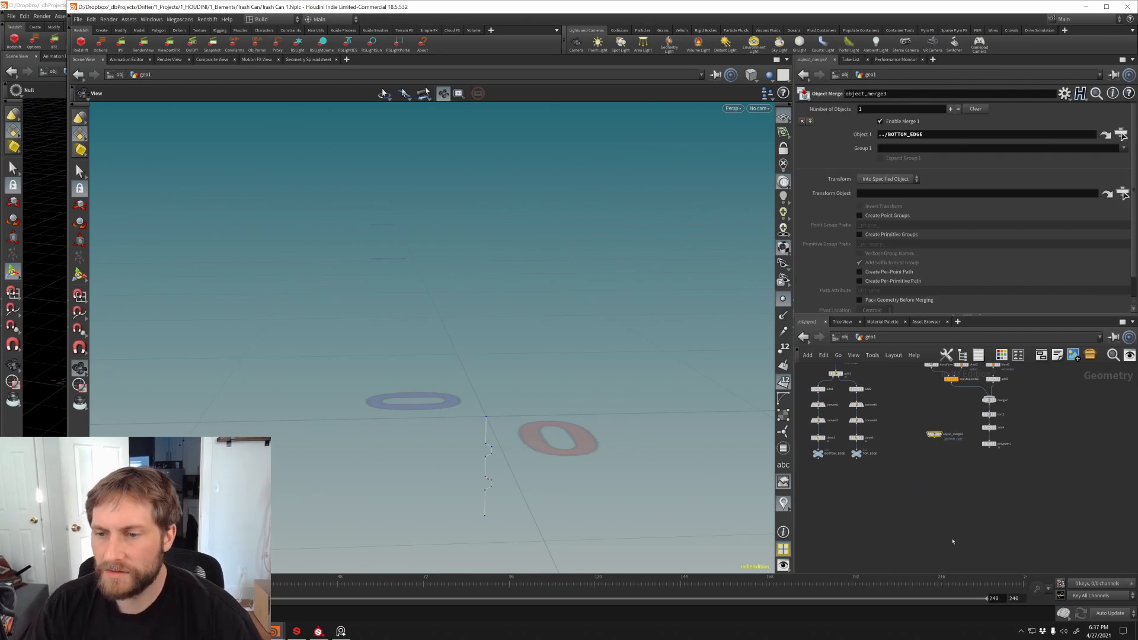
# Step: Create a displayed Sweep node using the BOTTOM_EDGE object merge as the backbone and polypath2 as the cross section, centred below both
pyautogui.moveTo(952, 475); pyautogui.dragTo(908, 453, button='middle')
pyautogui.scroll(4, 926, 444)
pyautogui.moveTo(870, 401); pyautogui.dragTo(892, 411)
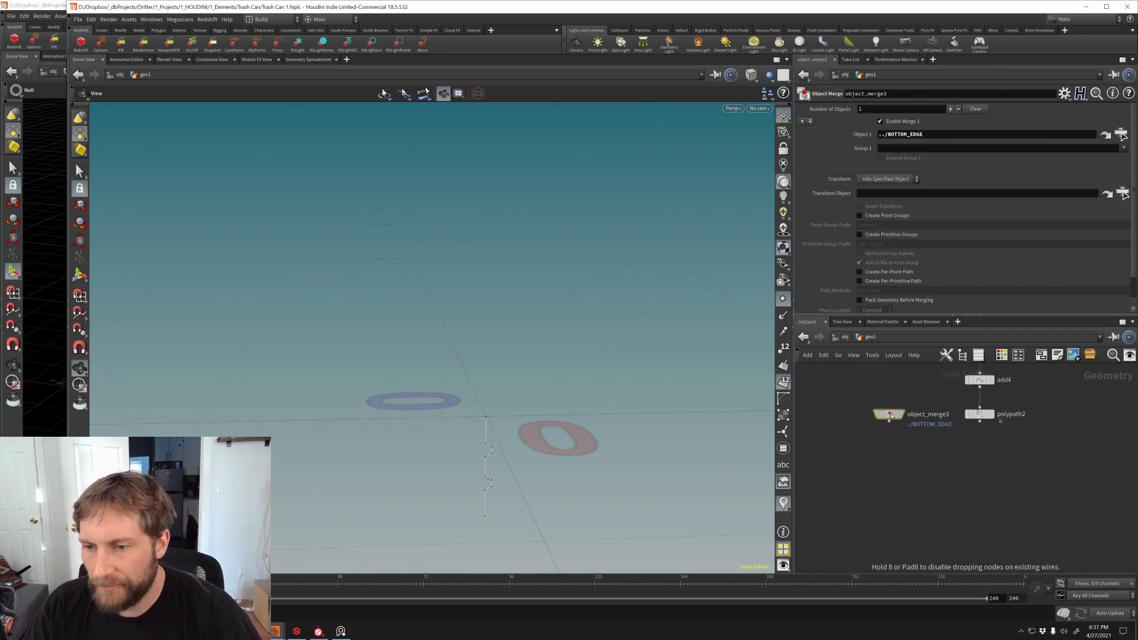
pyautogui.click(886, 411)
pyautogui.click(929, 462)
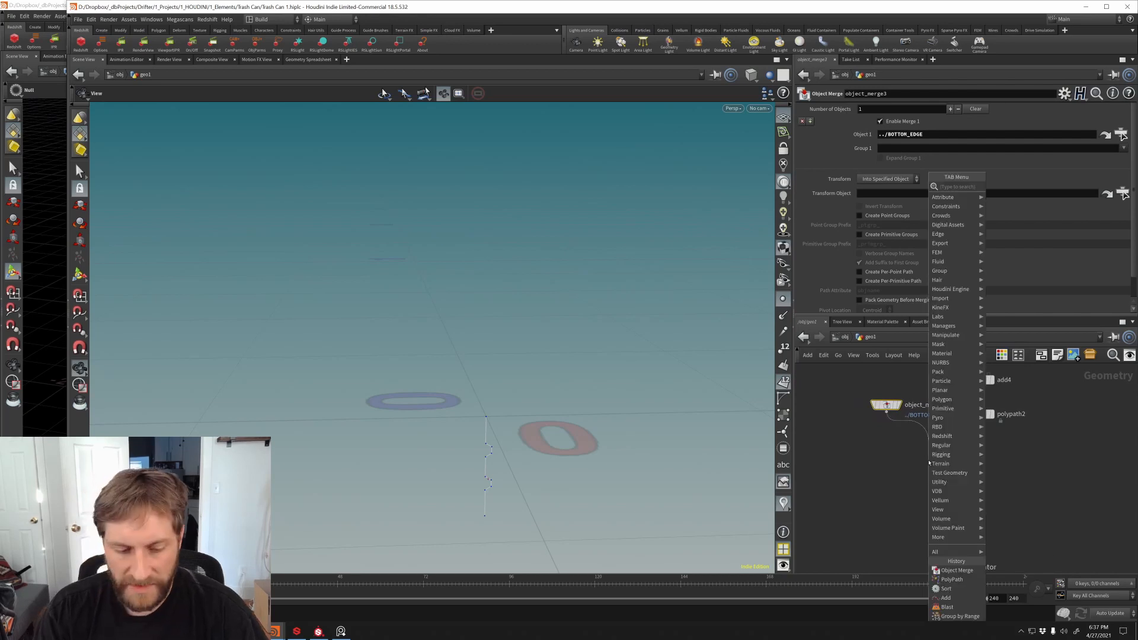
pyautogui.write('sweep')
pyautogui.press('Return')
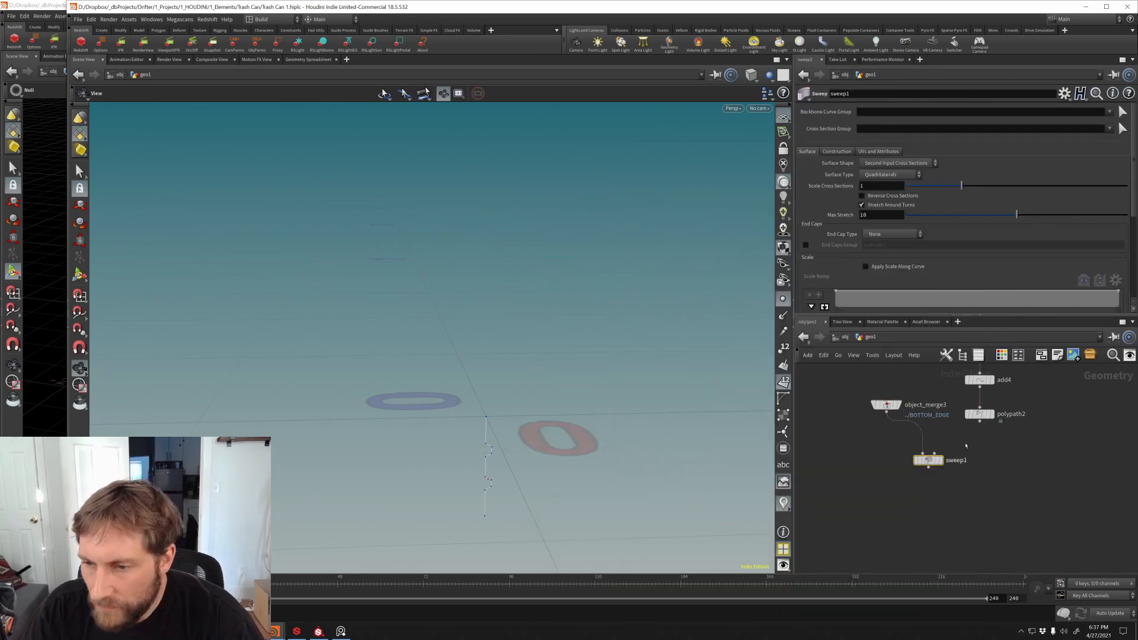
pyautogui.click(979, 421)
pyautogui.click(935, 454)
pyautogui.click(941, 460)
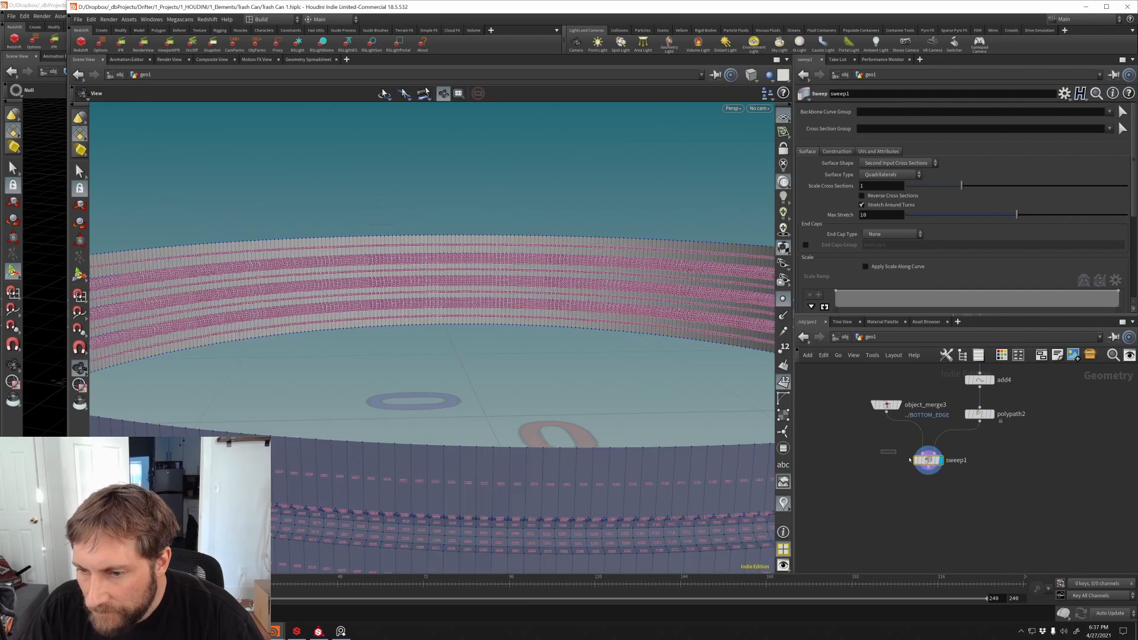
pyautogui.moveTo(926, 461); pyautogui.dragTo(941, 483)
# Step: Enable Reverse Cross Sections on sweep1 and hide the primitive numbers and points in the viewport
pyautogui.moveTo(623, 368); pyautogui.dragTo(639, 412, button='right')
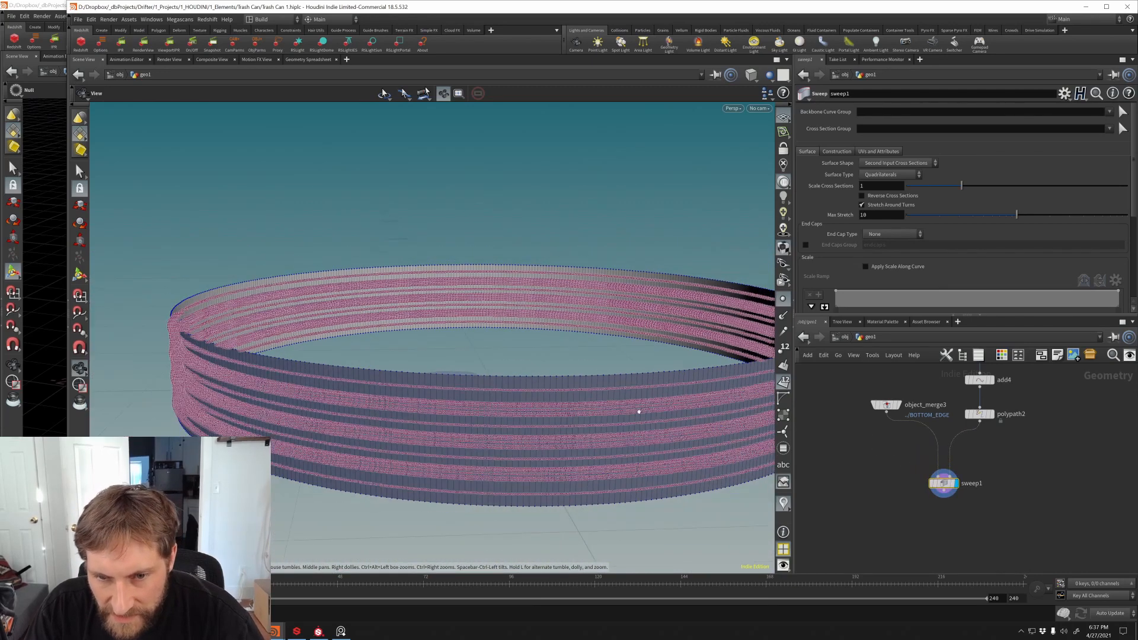
pyautogui.moveTo(639, 412); pyautogui.dragTo(620, 401, button='middle')
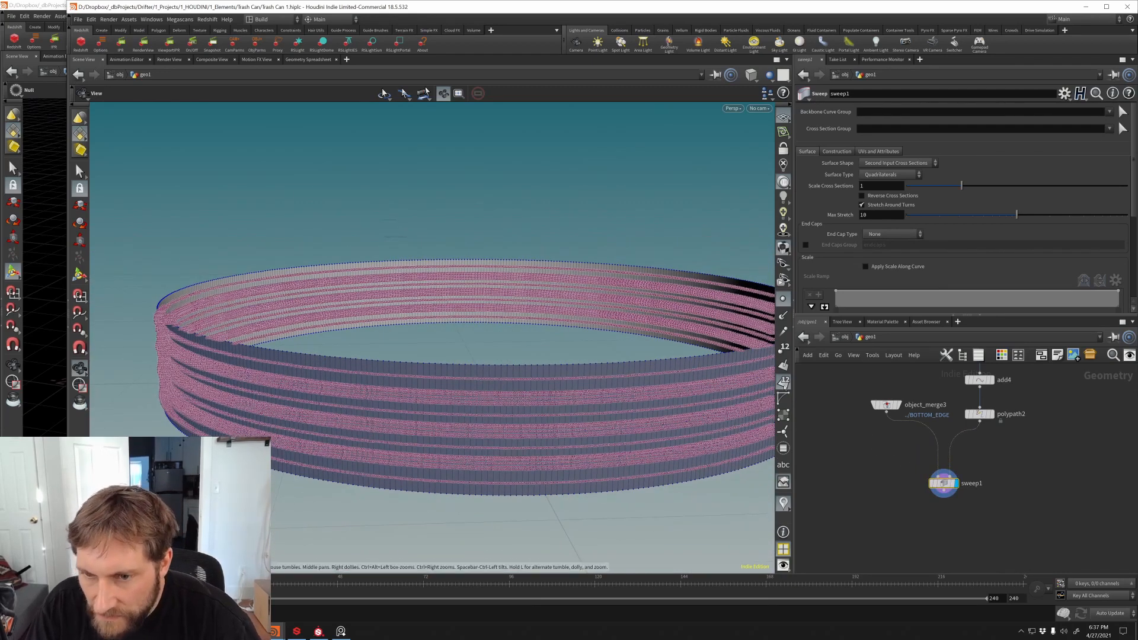
pyautogui.moveTo(620, 401); pyautogui.dragTo(628, 492)
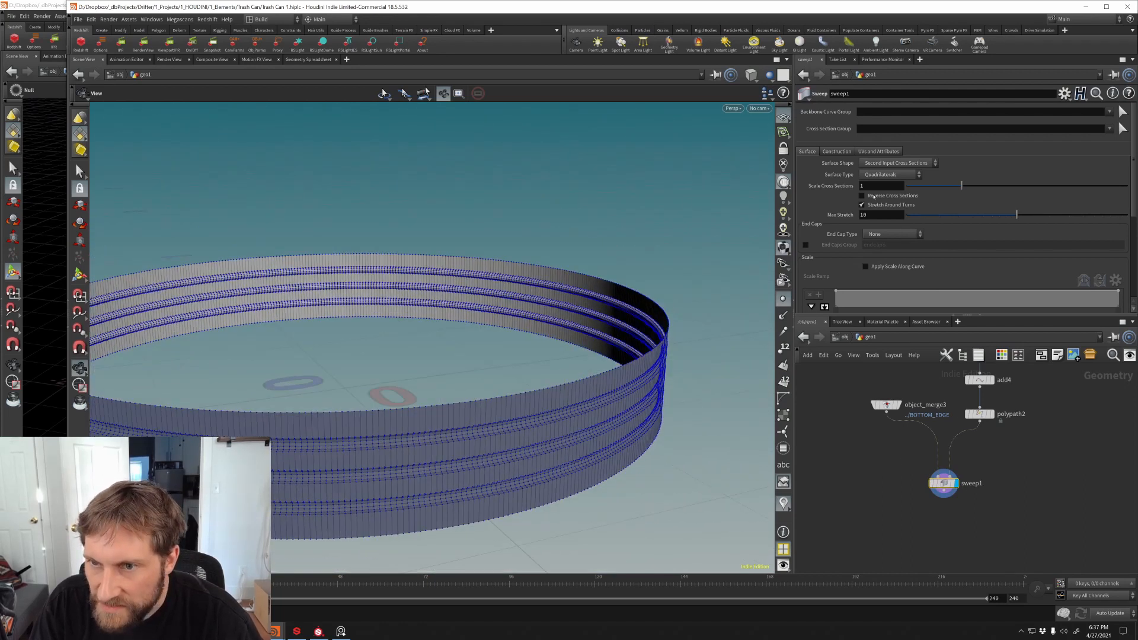
pyautogui.click(873, 197)
pyautogui.moveTo(587, 343)
pyautogui.mouseDown()
pyautogui.moveTo(564, 404)
pyautogui.moveTo(570, 355)
pyautogui.moveTo(573, 371)
pyautogui.mouseUp()
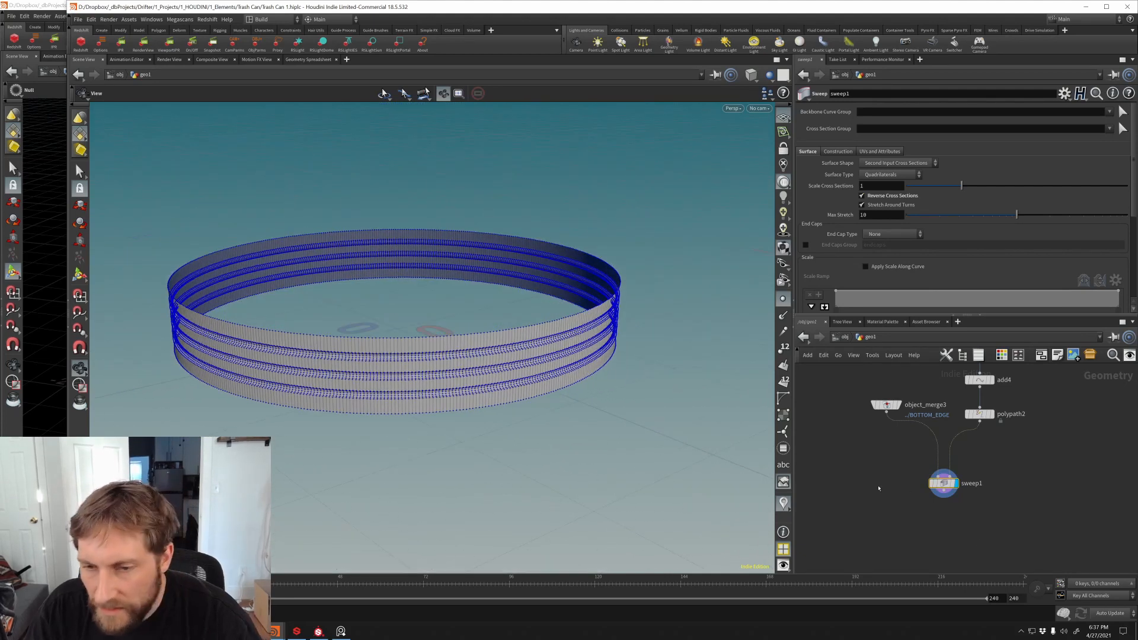
pyautogui.moveTo(879, 524); pyautogui.dragTo(914, 493, button='middle')
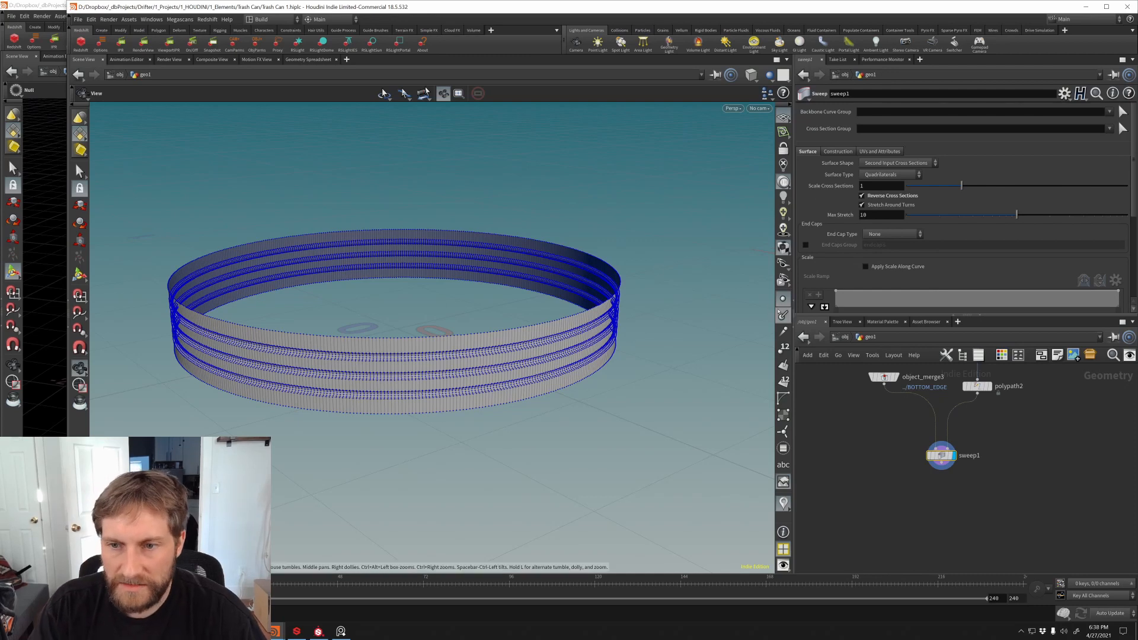
pyautogui.moveTo(563, 369)
pyautogui.mouseDown()
pyautogui.moveTo(622, 338)
pyautogui.moveTo(592, 355)
pyautogui.moveTo(573, 350)
pyautogui.mouseUp()
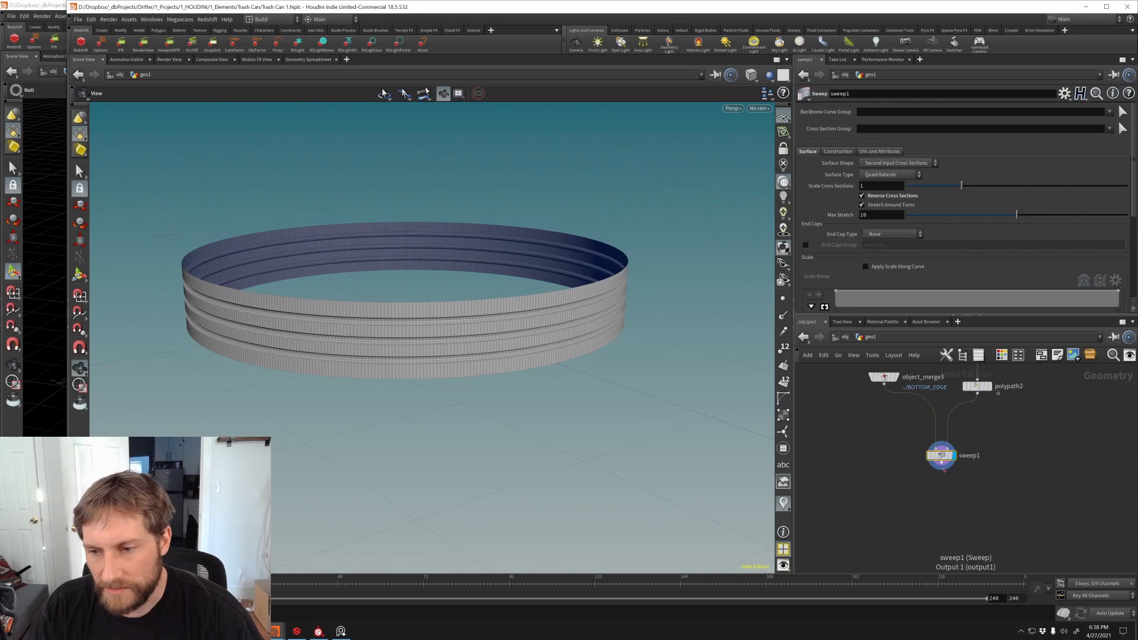
# Step: Append a displayed Transform node below sweep1
pyautogui.press('Tab')
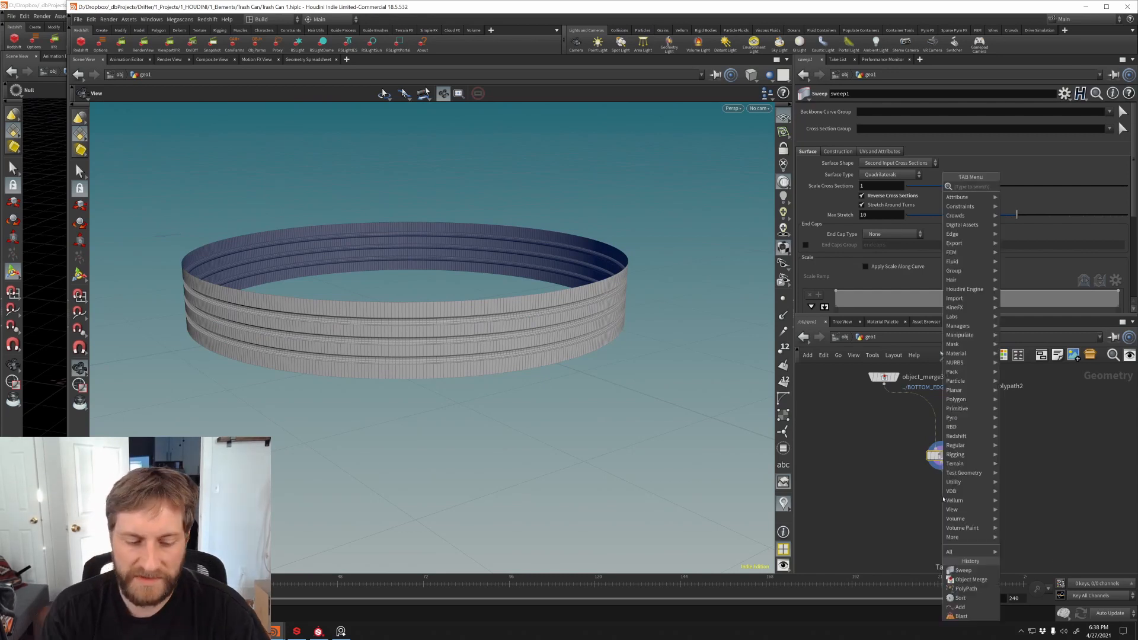
pyautogui.write('transform')
pyautogui.press('Return')
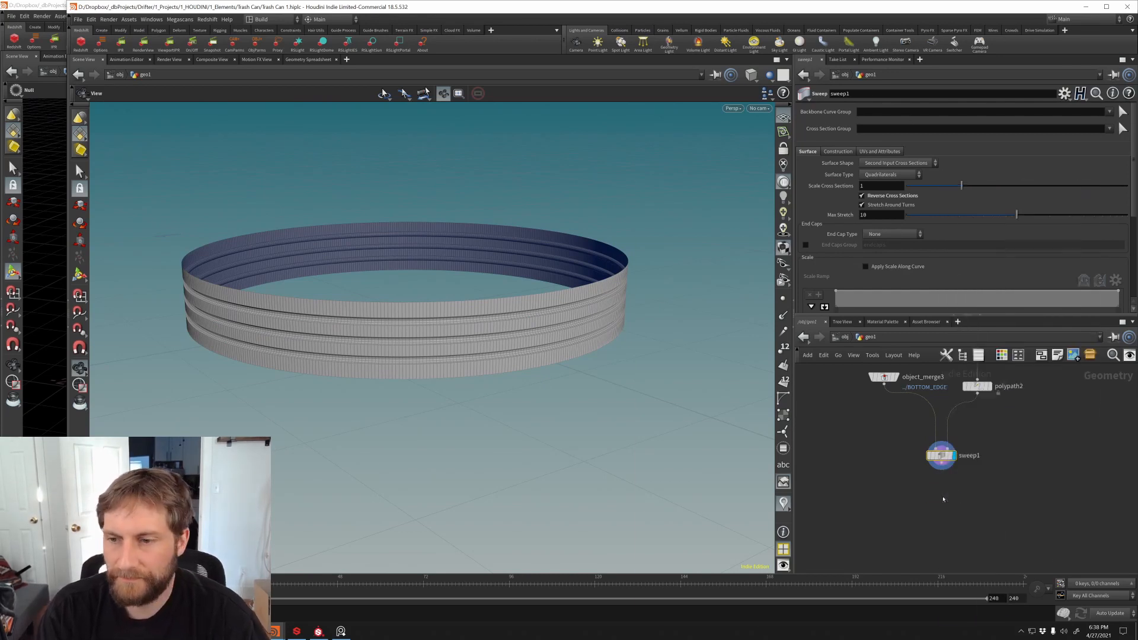
pyautogui.click(954, 497)
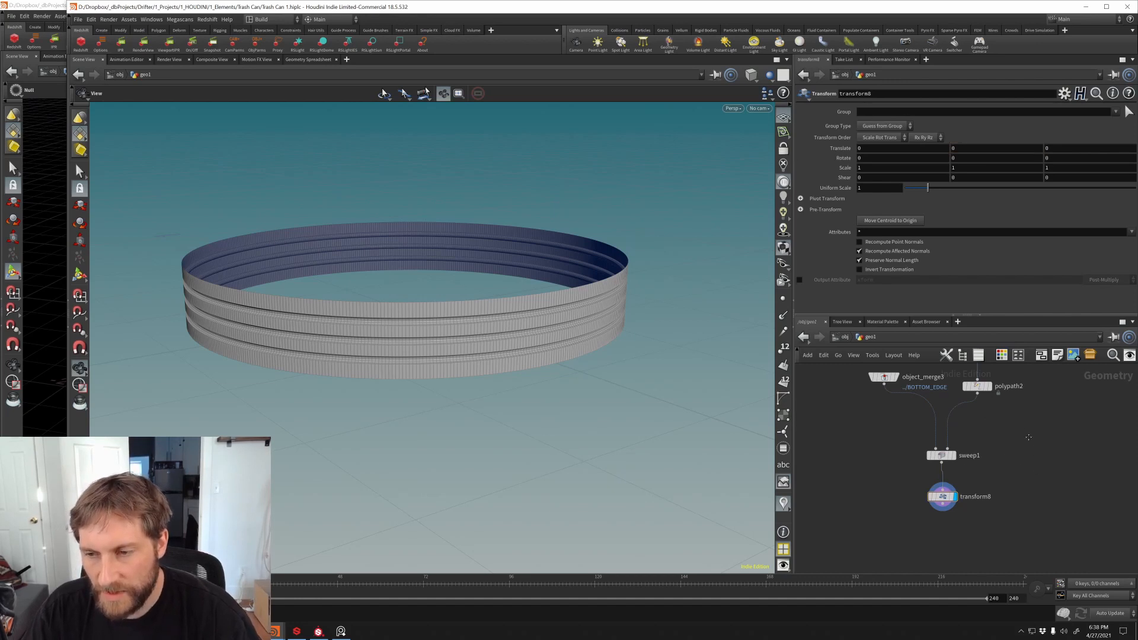
# Step: Try to copy line1's Length parameter and paste it into transform8's Y translation as an expression
pyautogui.moveTo(1028, 438); pyautogui.dragTo(1014, 530, button='middle')
pyautogui.moveTo(1031, 366); pyautogui.dragTo(1014, 457, button='middle')
pyautogui.moveTo(1008, 394); pyautogui.dragTo(1009, 484, button='middle')
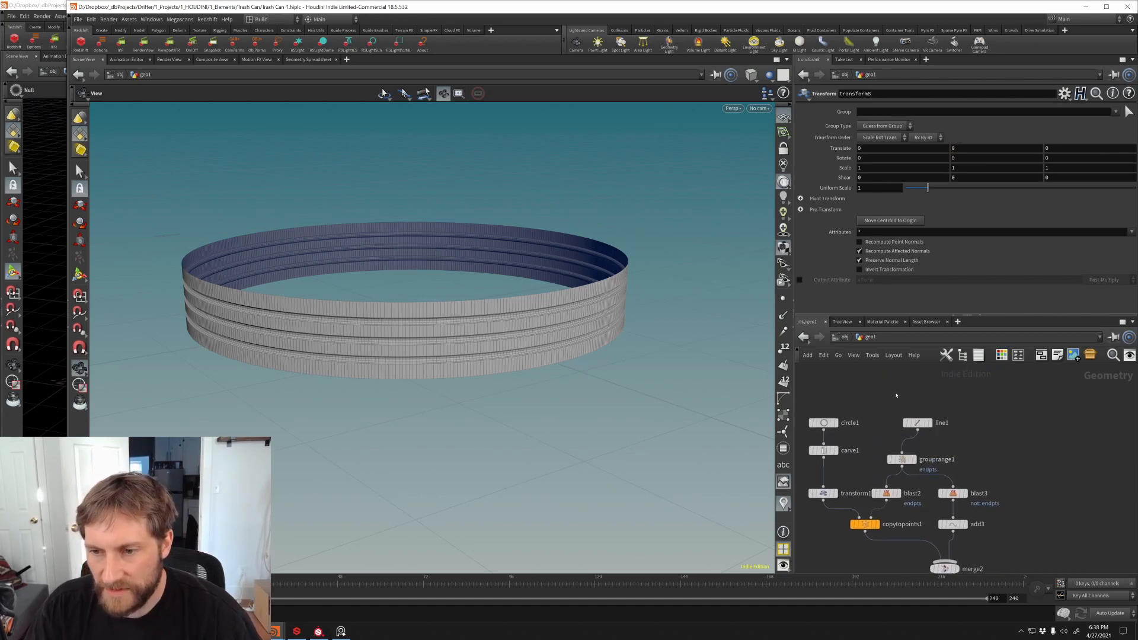
pyautogui.click(917, 422)
pyautogui.rightClick(874, 140)
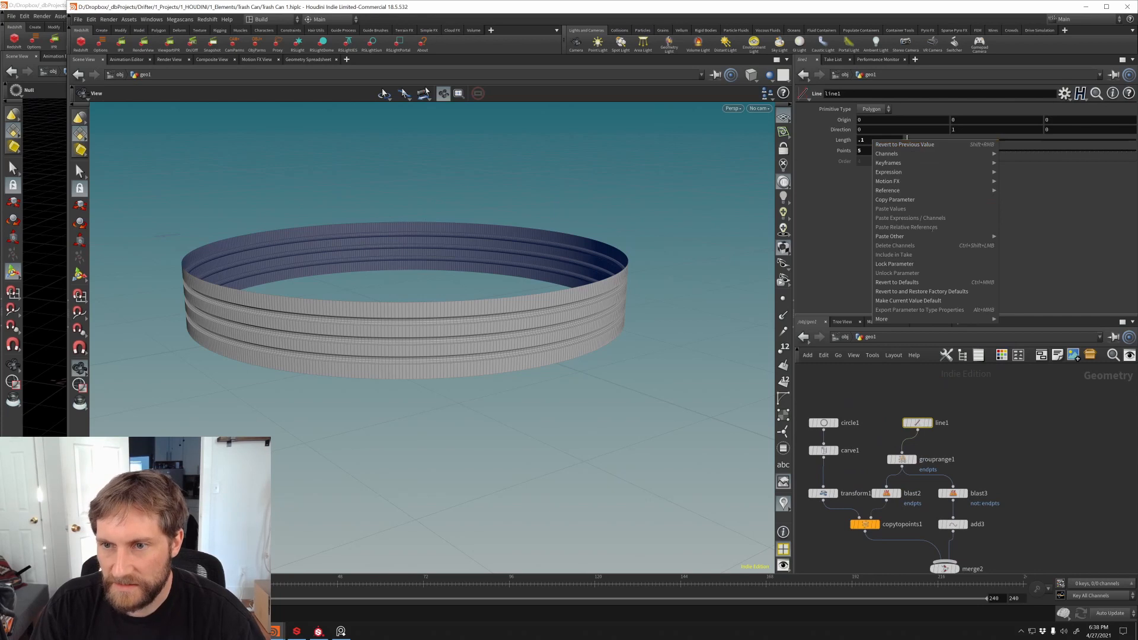
pyautogui.click(907, 199)
pyautogui.moveTo(1006, 504); pyautogui.dragTo(1031, 381, button='middle')
pyautogui.moveTo(1060, 525); pyautogui.dragTo(1050, 365, button='middle')
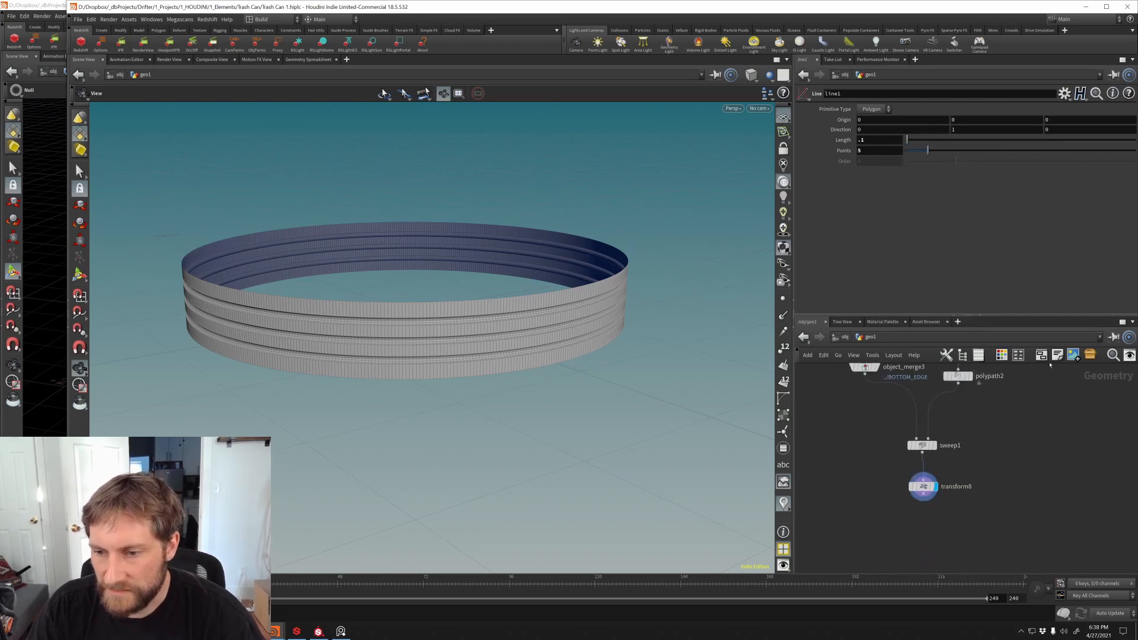
pyautogui.click(917, 494)
pyautogui.rightClick(961, 147)
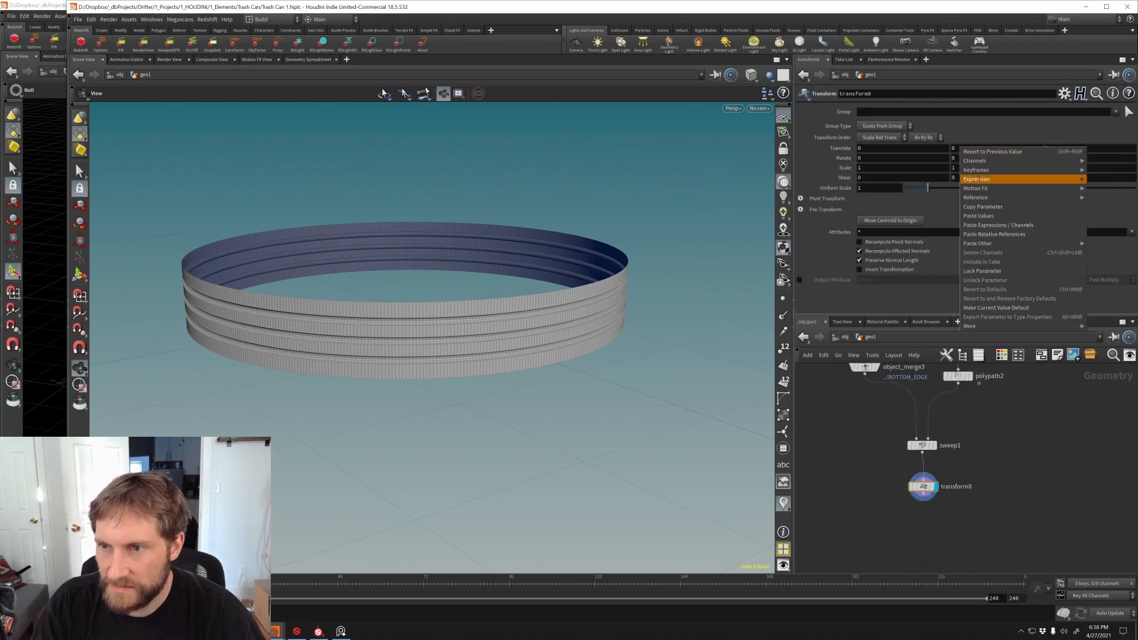
pyautogui.click(981, 225)
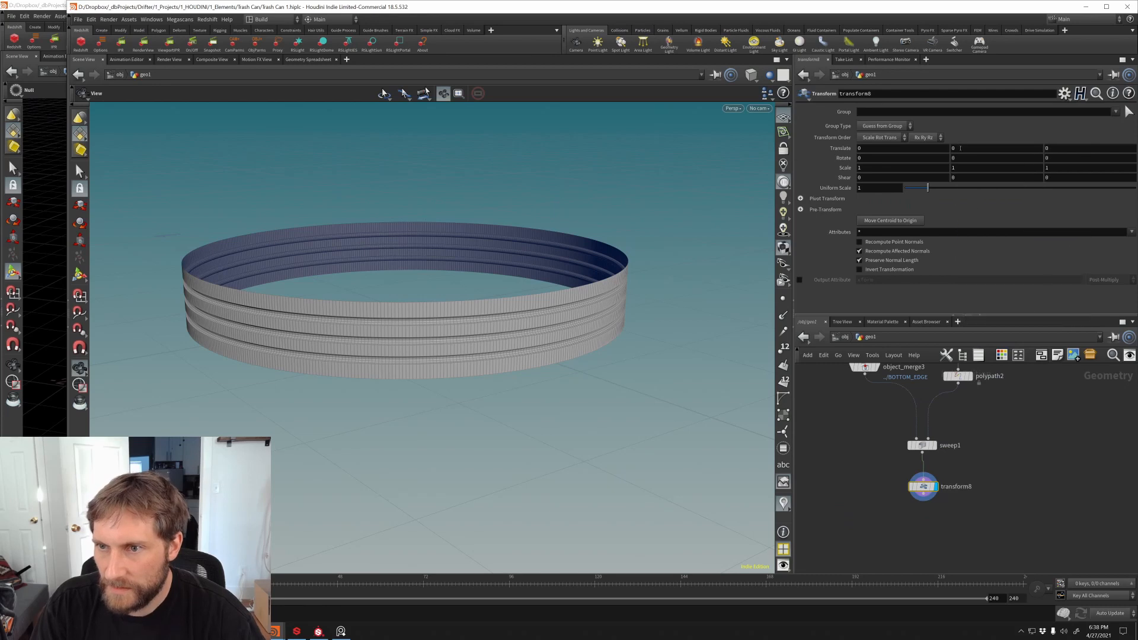
# Step: Reference line1's Length in transform8's Y translation and negate it, giving the expression -ch("../line1/dist")
pyautogui.moveTo(1022, 410); pyautogui.dragTo(1001, 521, button='middle')
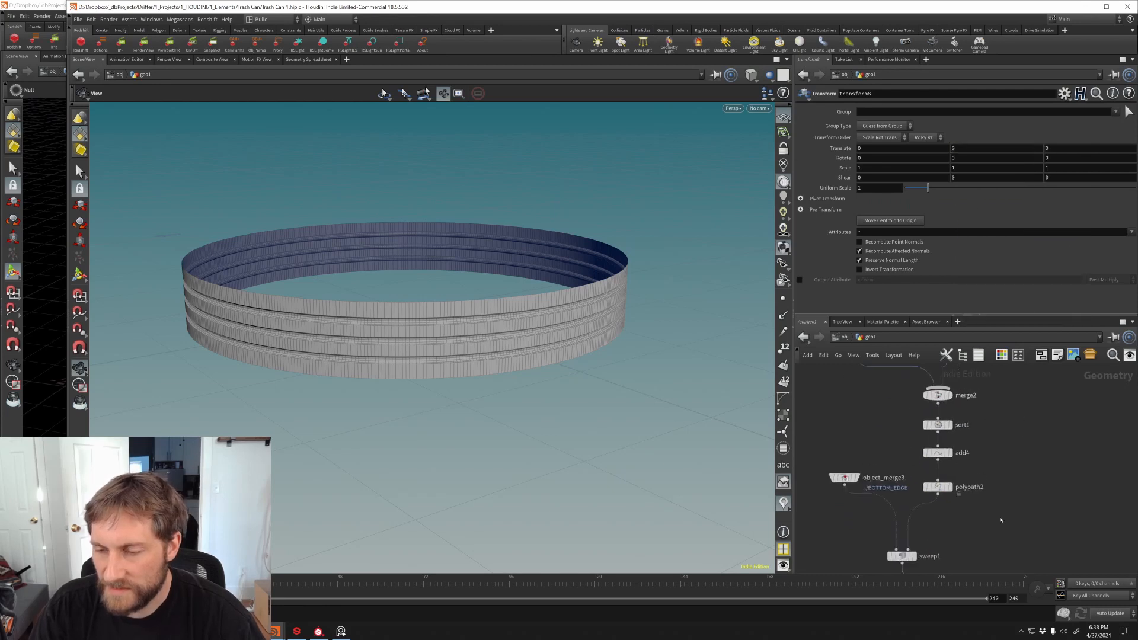
pyautogui.moveTo(1016, 389); pyautogui.dragTo(1001, 541, button='middle')
pyautogui.click(894, 402)
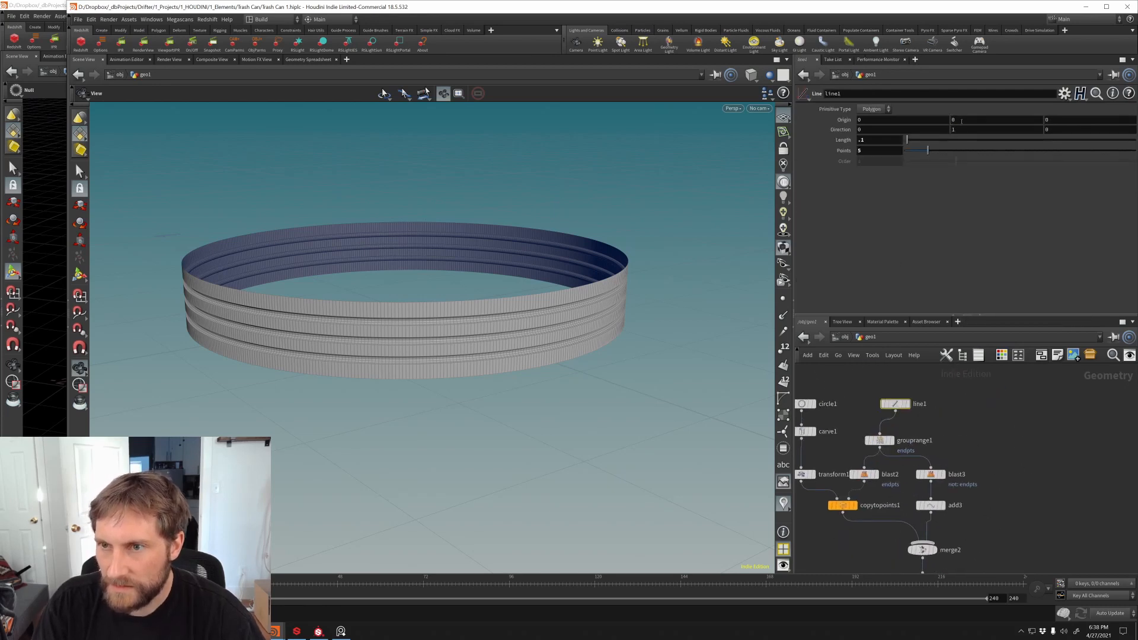
pyautogui.rightClick(882, 144)
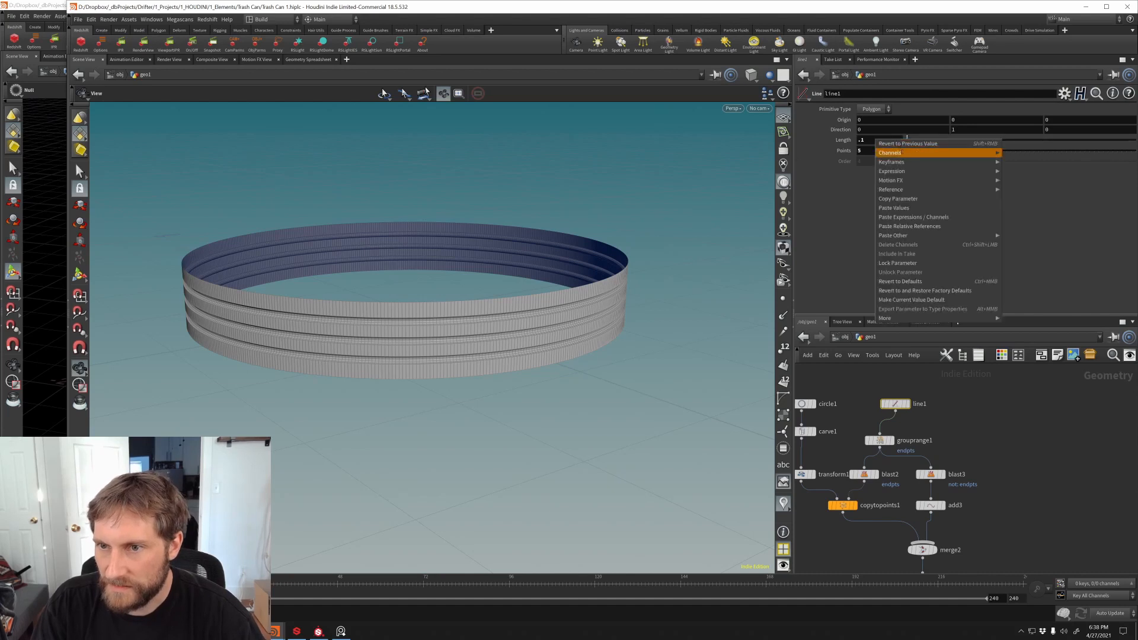
pyautogui.click(947, 274)
pyautogui.moveTo(1009, 551); pyautogui.dragTo(1021, 328, button='middle')
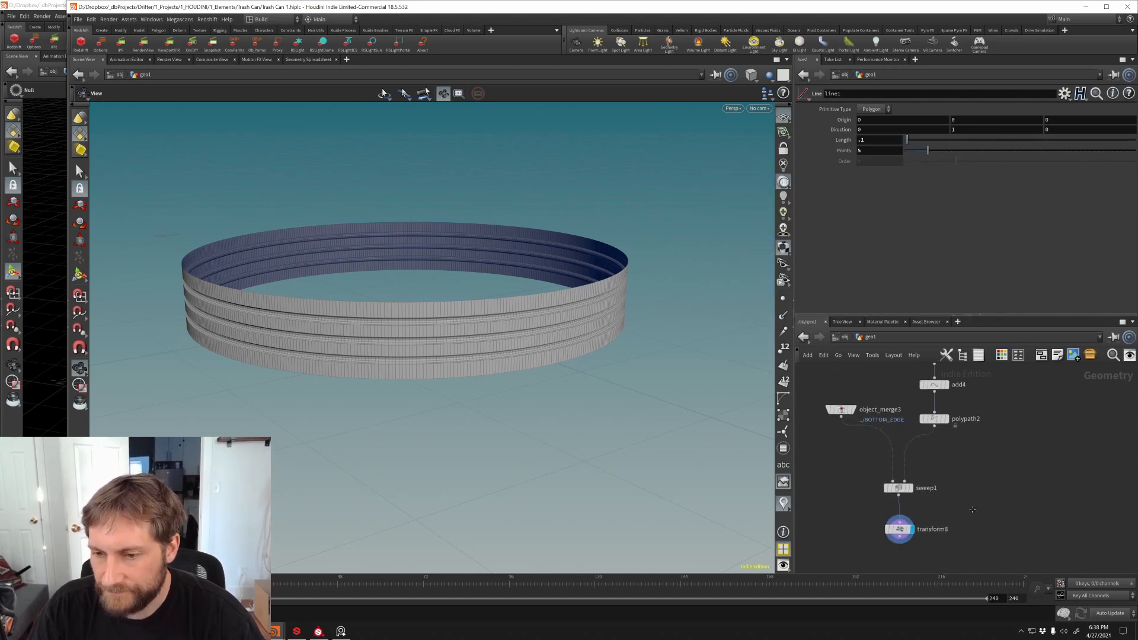
pyautogui.moveTo(860, 522); pyautogui.dragTo(864, 452, button='middle')
pyautogui.click(904, 460)
pyautogui.rightClick(963, 148)
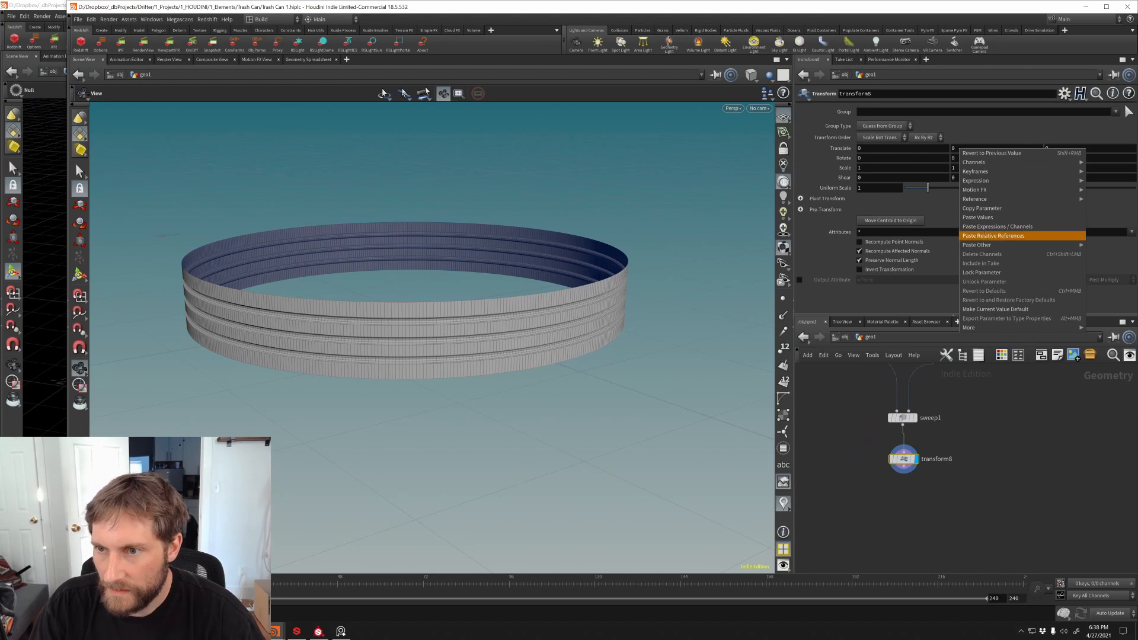
pyautogui.click(983, 235)
pyautogui.click(952, 148)
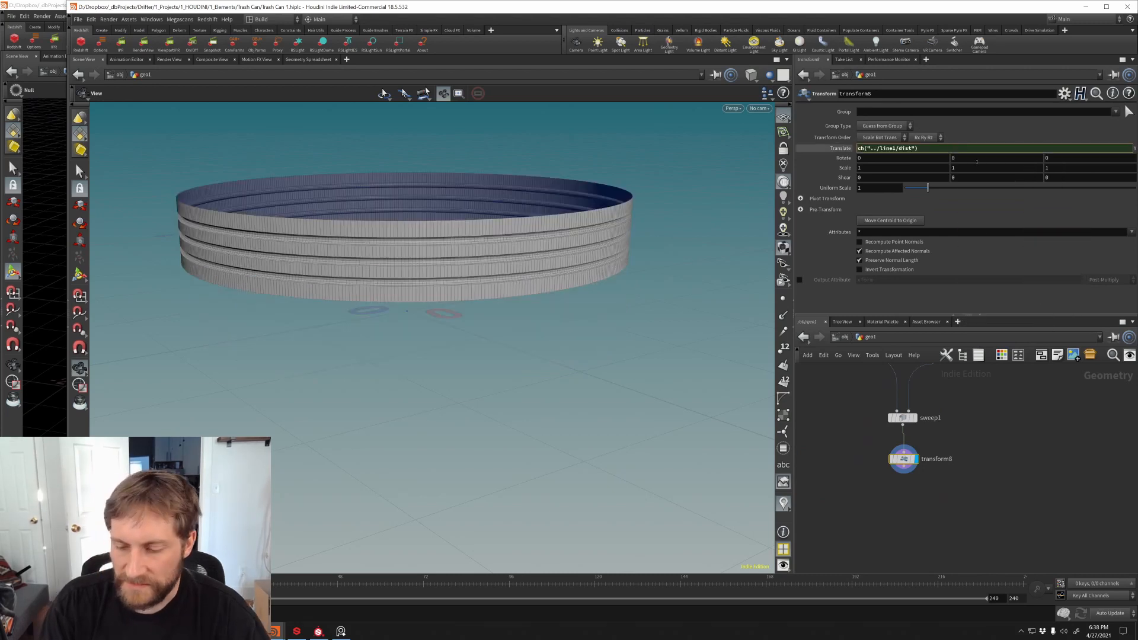
pyautogui.press('Return')
# Step: Move the CAN_BODY null down beside the band network and combine it with transform8 in a displayed Merge node
pyautogui.moveTo(541, 398); pyautogui.dragTo(649, 336)
pyautogui.press('h')
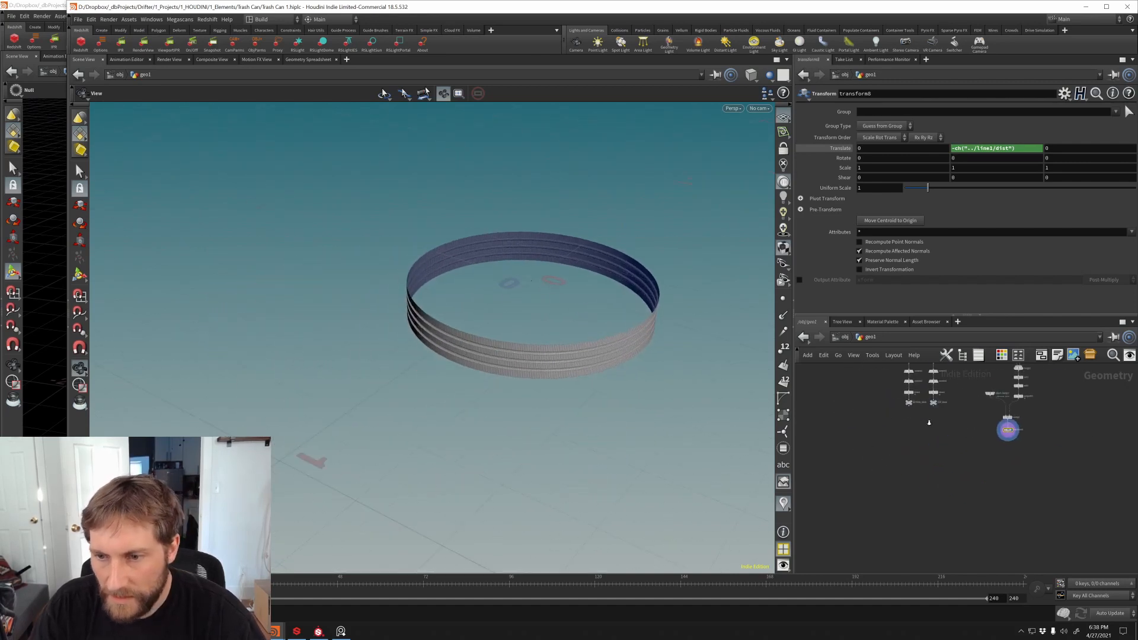
pyautogui.moveTo(966, 459); pyautogui.dragTo(907, 465, button='right')
pyautogui.moveTo(907, 478); pyautogui.dragTo(820, 495, button='middle')
pyautogui.moveTo(850, 378); pyautogui.dragTo(856, 507)
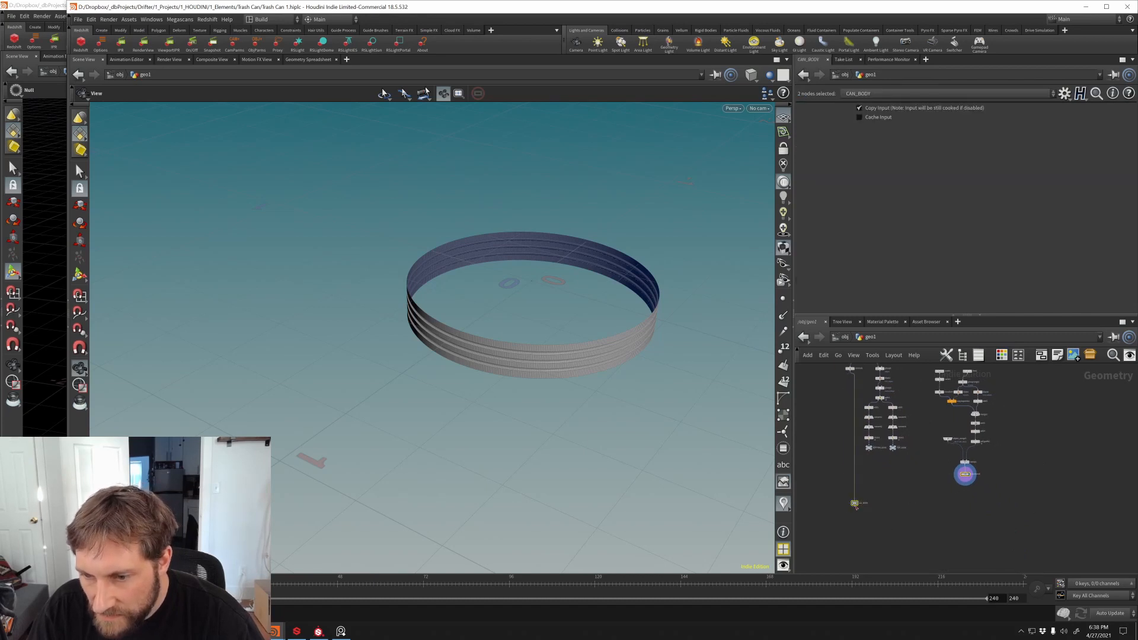
pyautogui.click(860, 510)
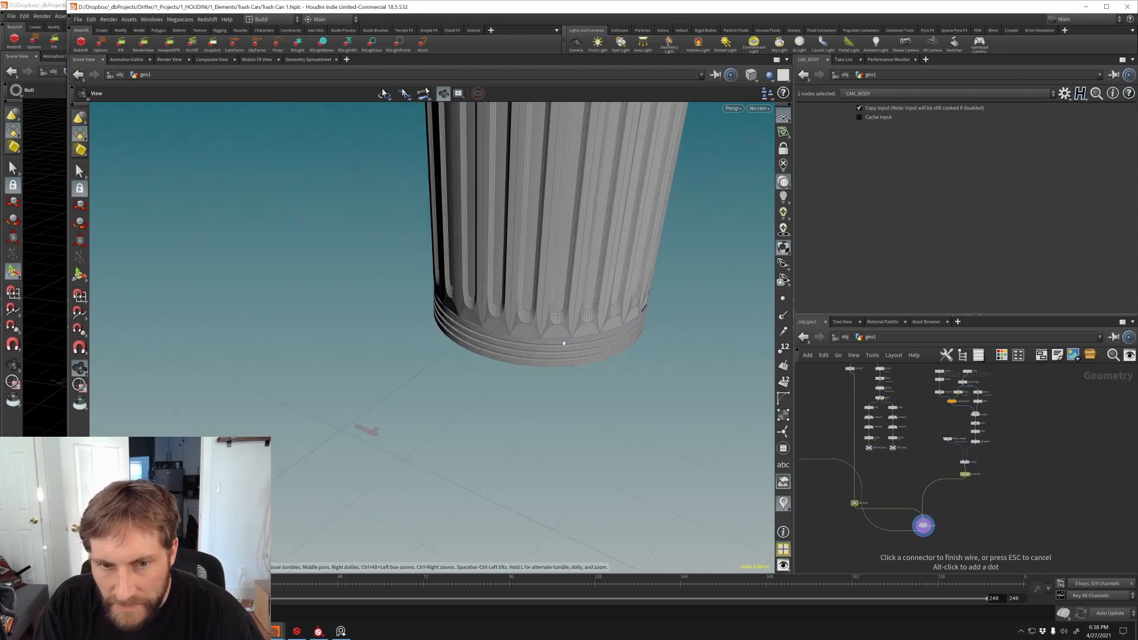
# Step: Examine how the ridged band meets the fluted can body around its bottom edge
pyautogui.scroll(6, 611, 295)
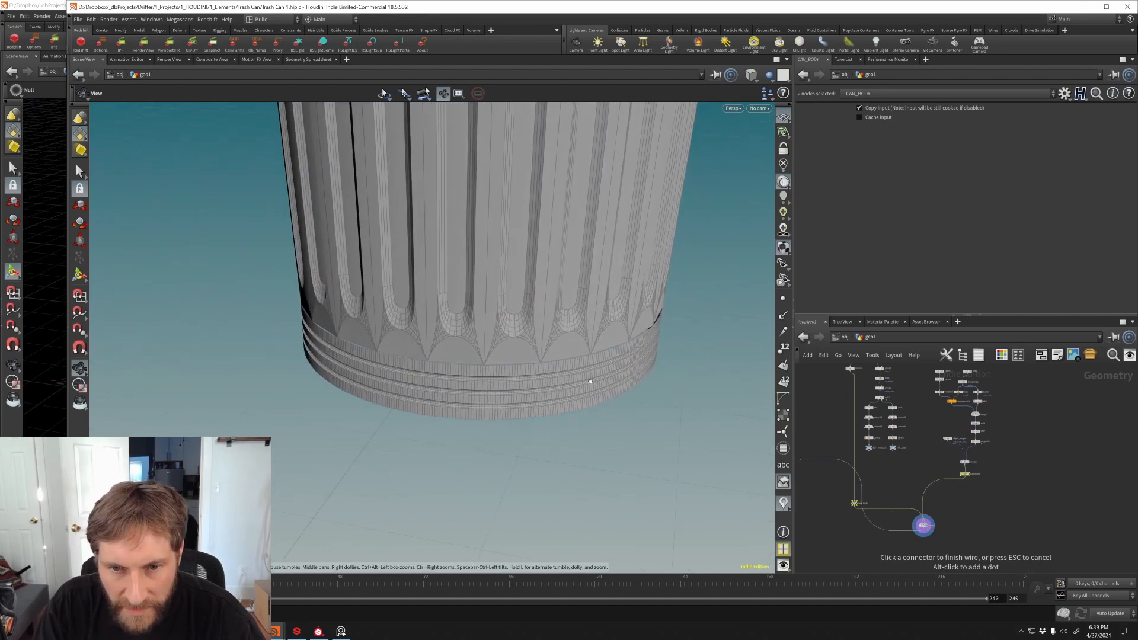
pyautogui.moveTo(654, 343); pyautogui.dragTo(623, 393)
pyautogui.scroll(-6, 623, 393)
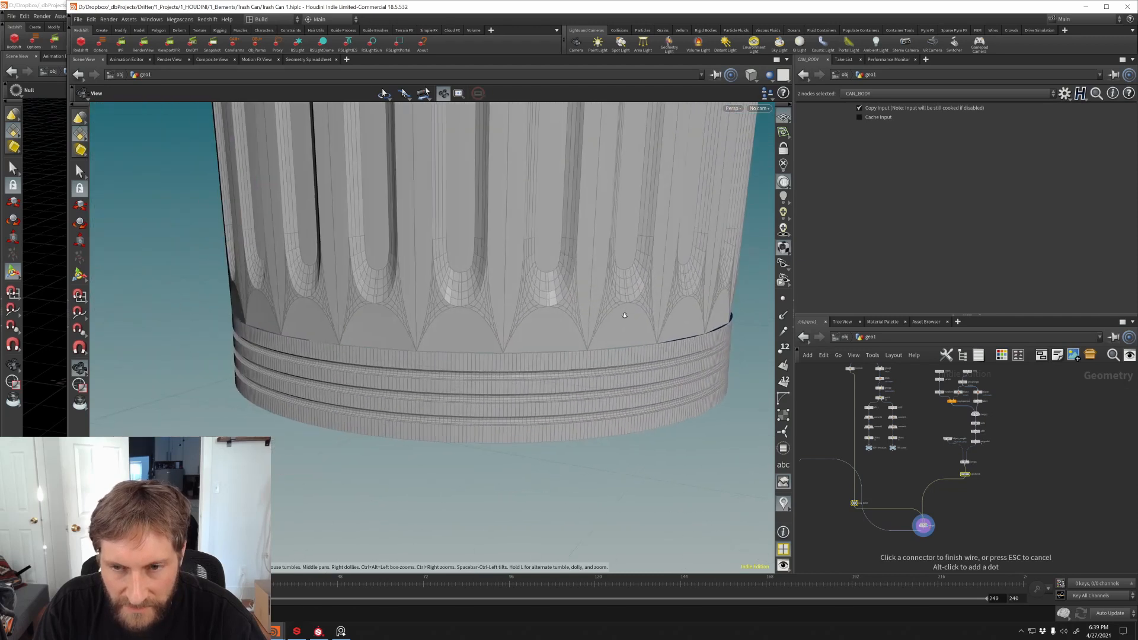
pyautogui.scroll(-3, 657, 319)
pyautogui.moveTo(657, 320); pyautogui.dragTo(548, 425)
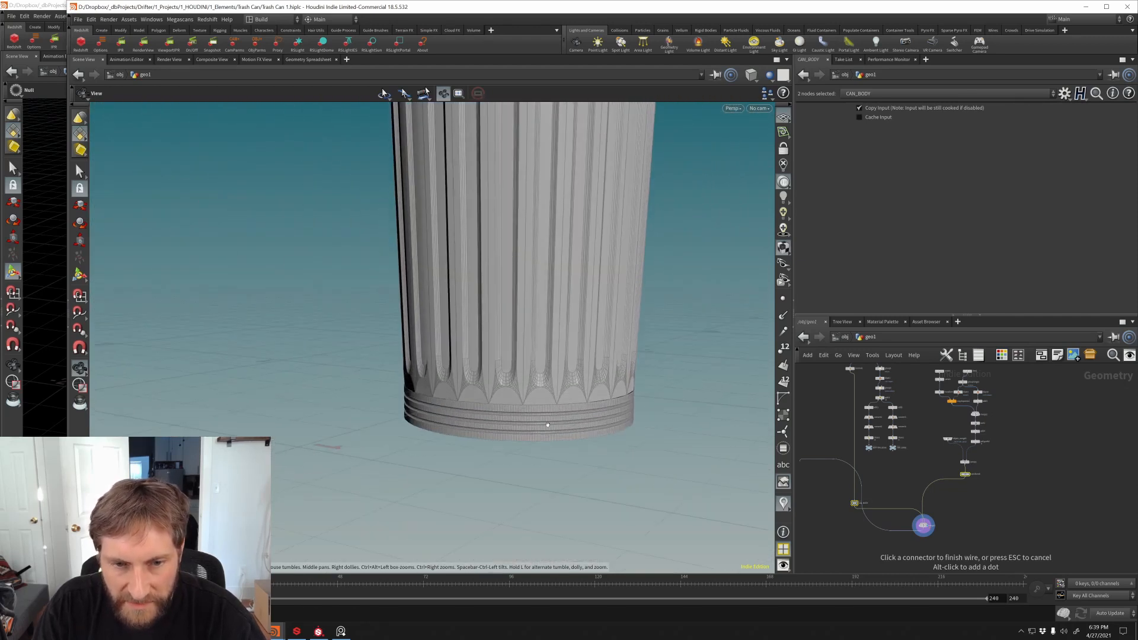
pyautogui.scroll(-3, 569, 312)
pyautogui.moveTo(569, 311); pyautogui.dragTo(563, 334)
# Step: Cancel the pending wire and delete the Merge node that combines CAN_BODY with transform8
pyautogui.press('Escape')
pyautogui.moveTo(948, 522); pyautogui.dragTo(937, 429, button='middle')
pyautogui.click(913, 501)
pyautogui.press('Delete')
pyautogui.scroll(2, 927, 490)
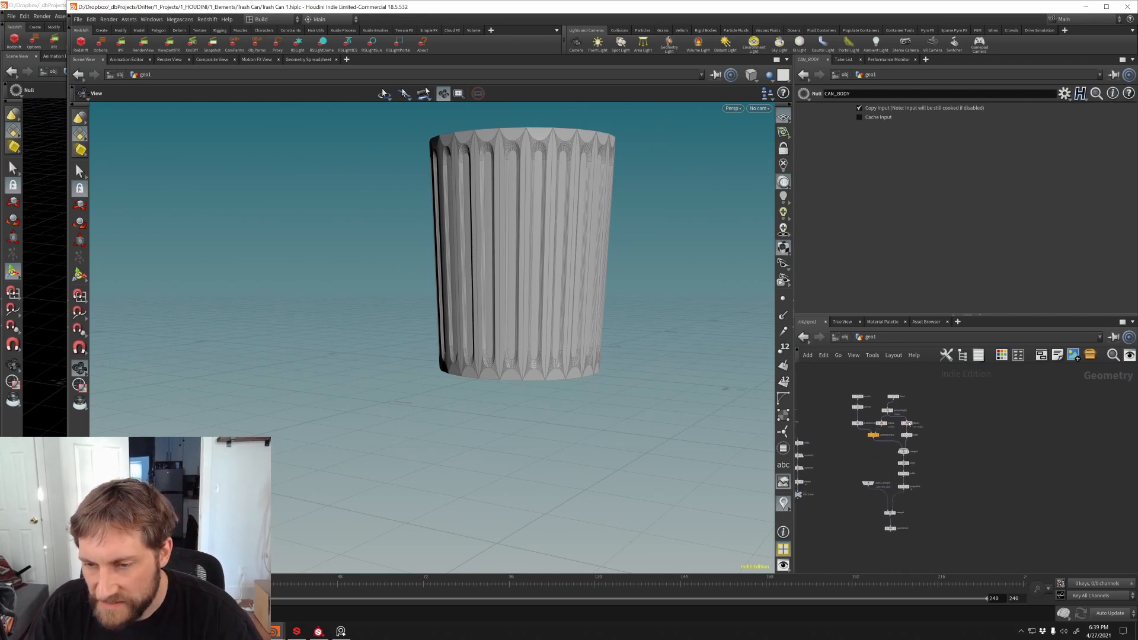
# Step: Duplicate the entire bottom band network and place the copy beside the original
pyautogui.moveTo(845, 380); pyautogui.dragTo(965, 568)
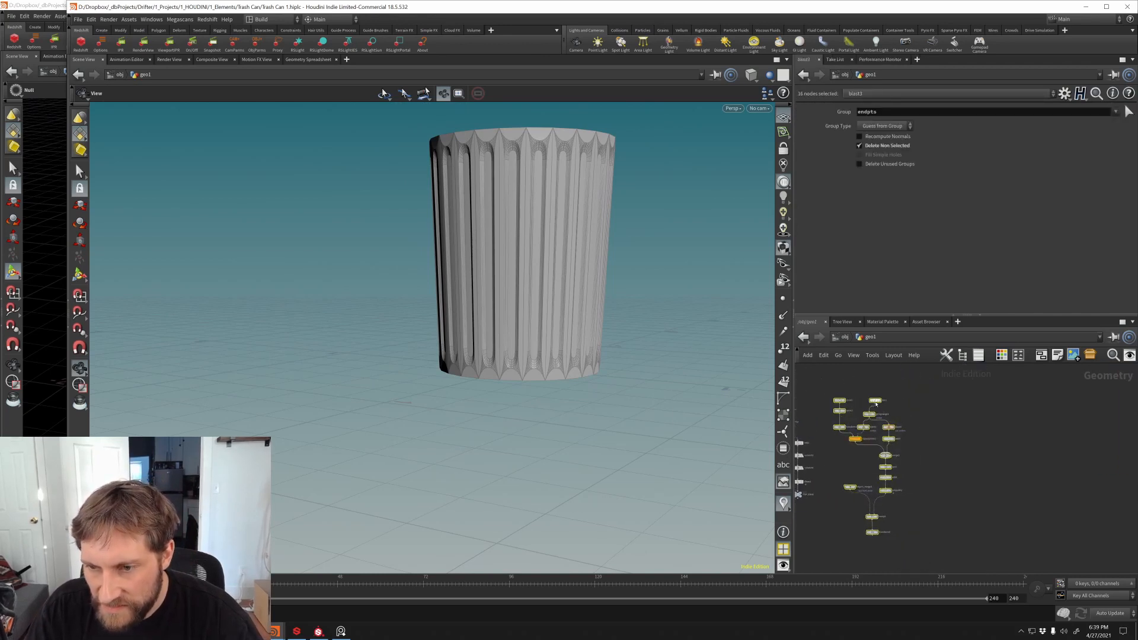
pyautogui.hotkey('ctrl', 'c')
pyautogui.hotkey('ctrl', 'v')
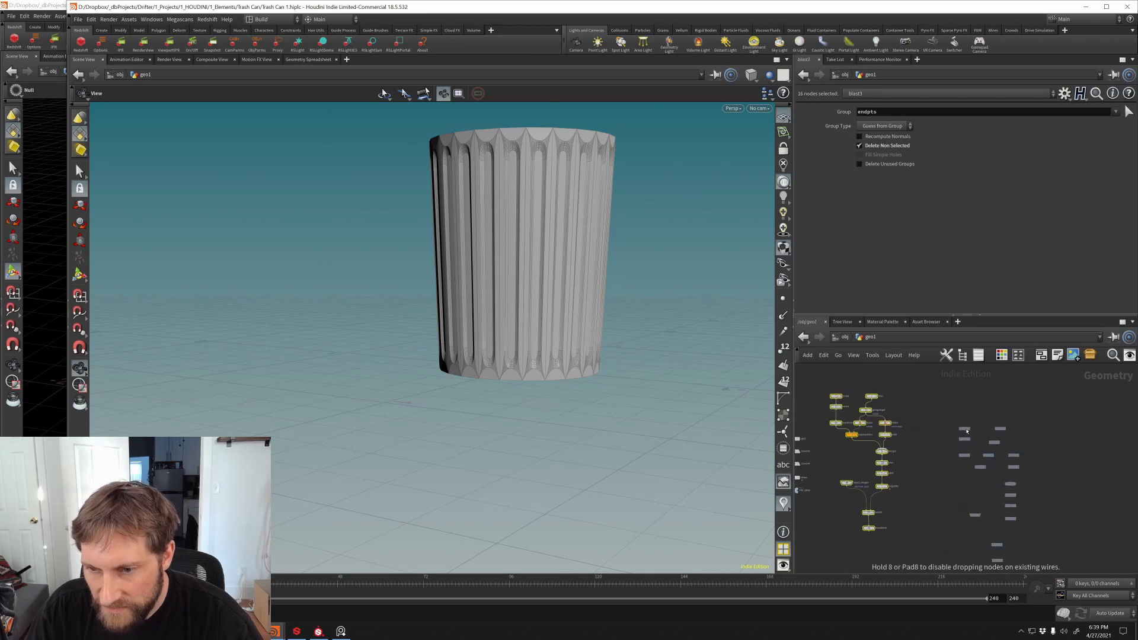
pyautogui.moveTo(920, 499)
pyautogui.mouseDown(button='middle')
pyautogui.moveTo(925, 426)
pyautogui.moveTo(961, 424)
pyautogui.moveTo(942, 436)
pyautogui.moveTo(925, 488)
pyautogui.mouseUp(button='middle')
# Step: Point object_merge4 in the copied network at ../TOP_EDGE and display that network's final transform12 node
pyautogui.click(961, 464)
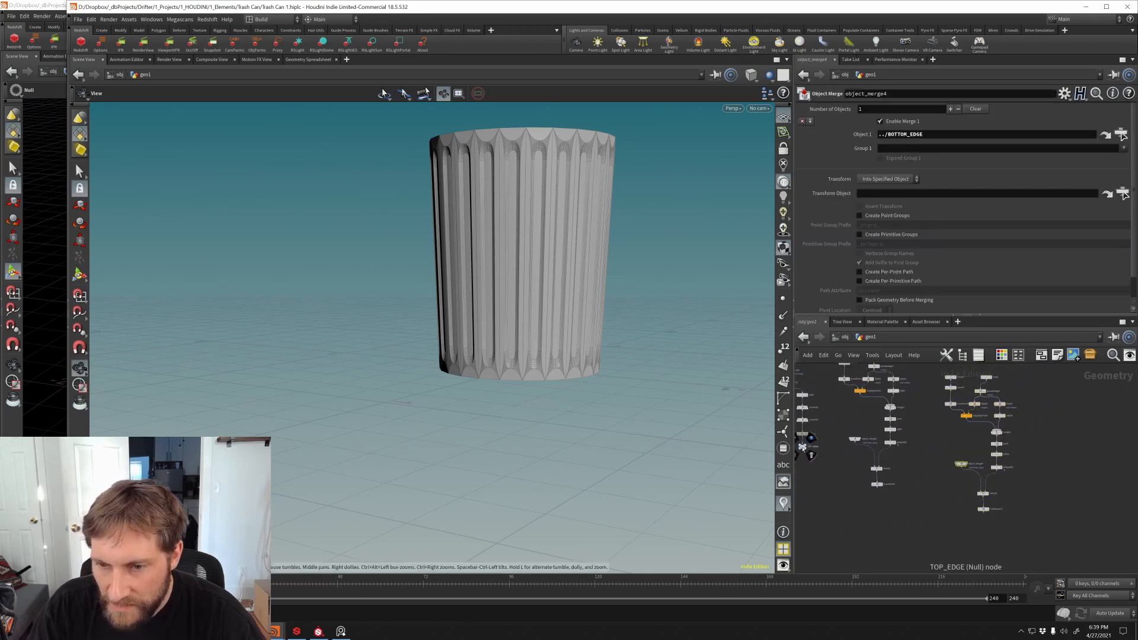
pyautogui.tripleClick(928, 134)
pyautogui.hotkey('ctrl', 'v')
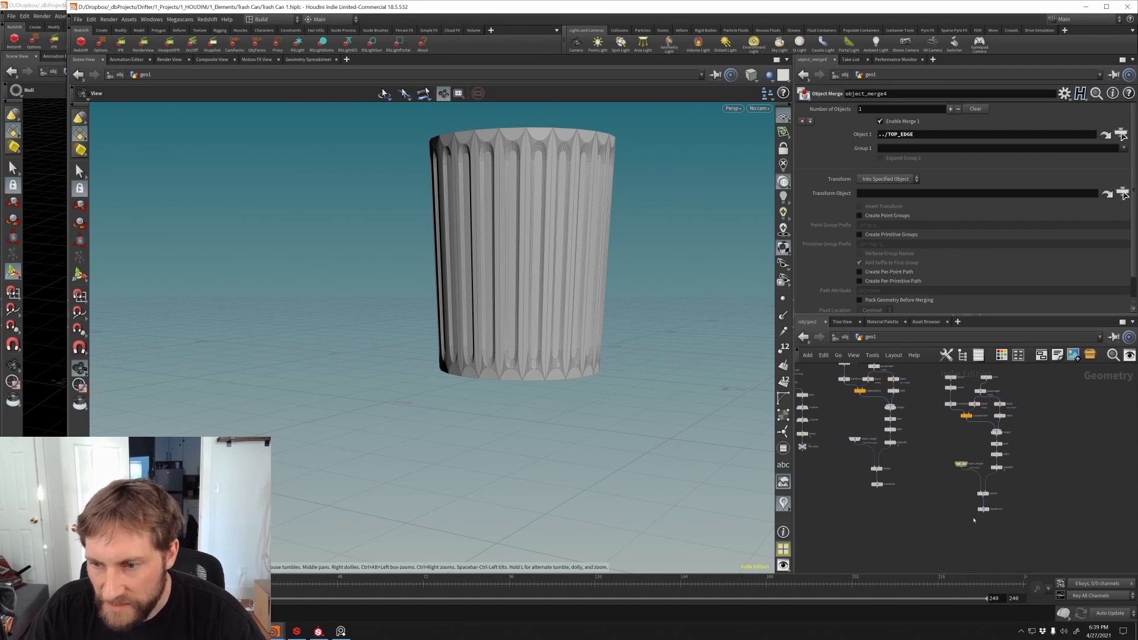
pyautogui.click(986, 509)
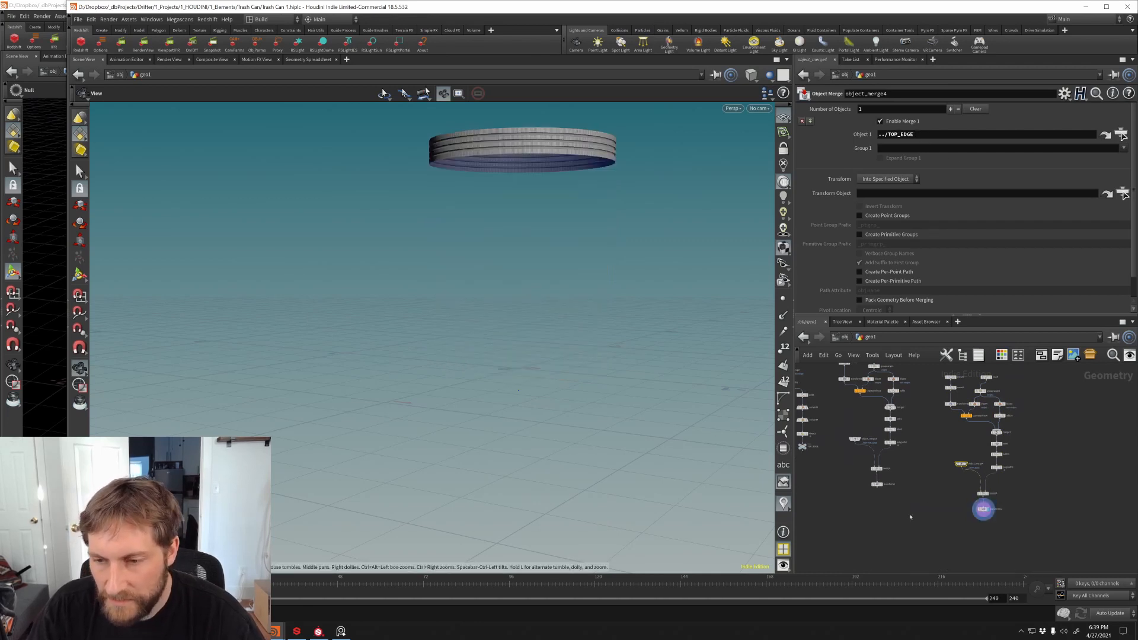
# Step: Combine CAN_BODY, transform8 and transform12 in a new Merge node and display the merged can
pyautogui.moveTo(873, 533); pyautogui.dragTo(926, 460, button='middle')
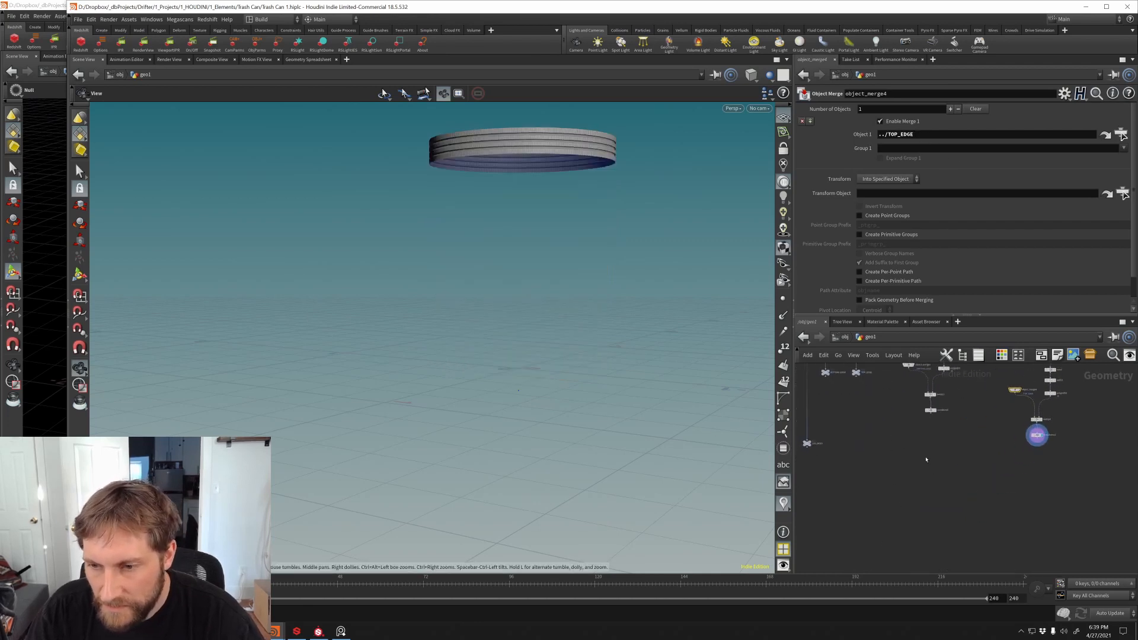
pyautogui.moveTo(807, 447); pyautogui.dragTo(915, 483)
pyautogui.press('Escape')
pyautogui.click(920, 486)
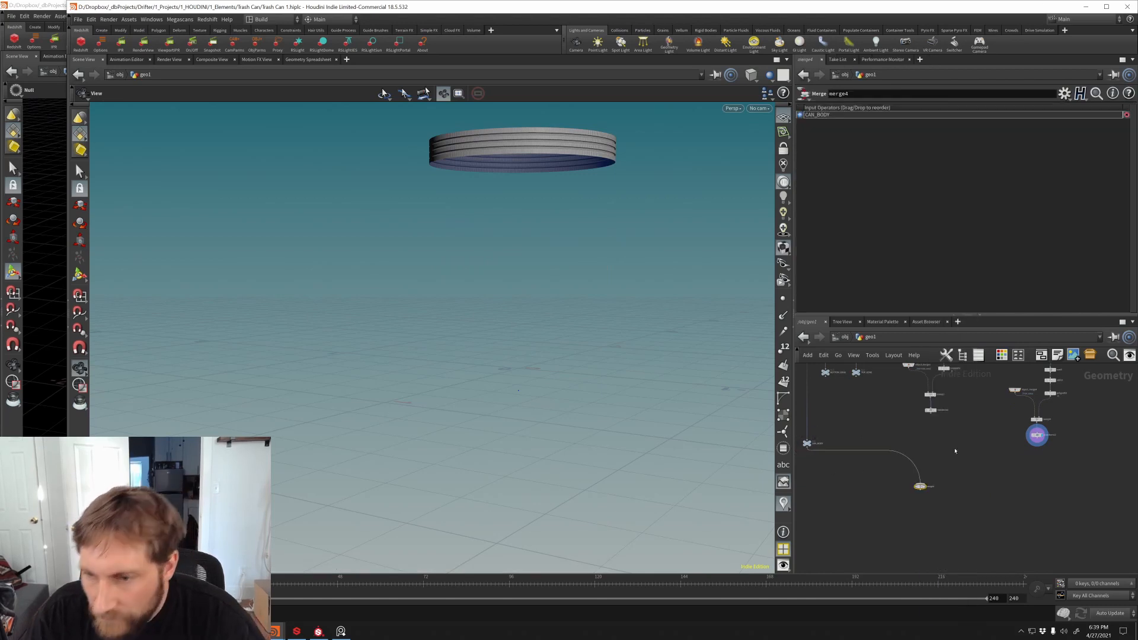
pyautogui.click(932, 413)
pyautogui.click(922, 483)
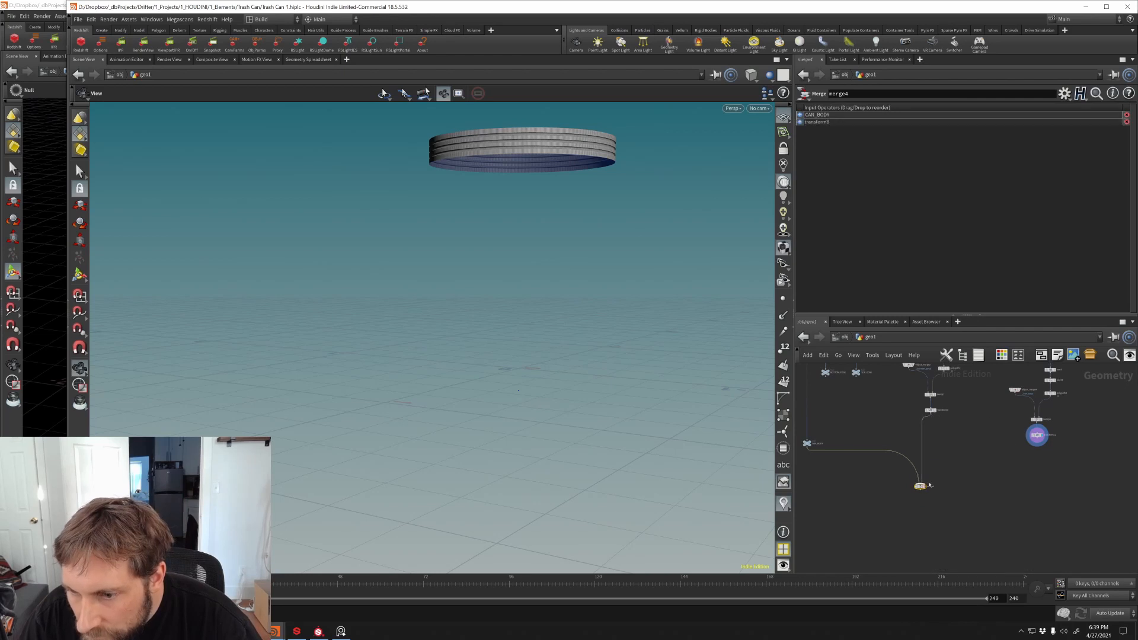
pyautogui.click(1037, 441)
pyautogui.click(920, 483)
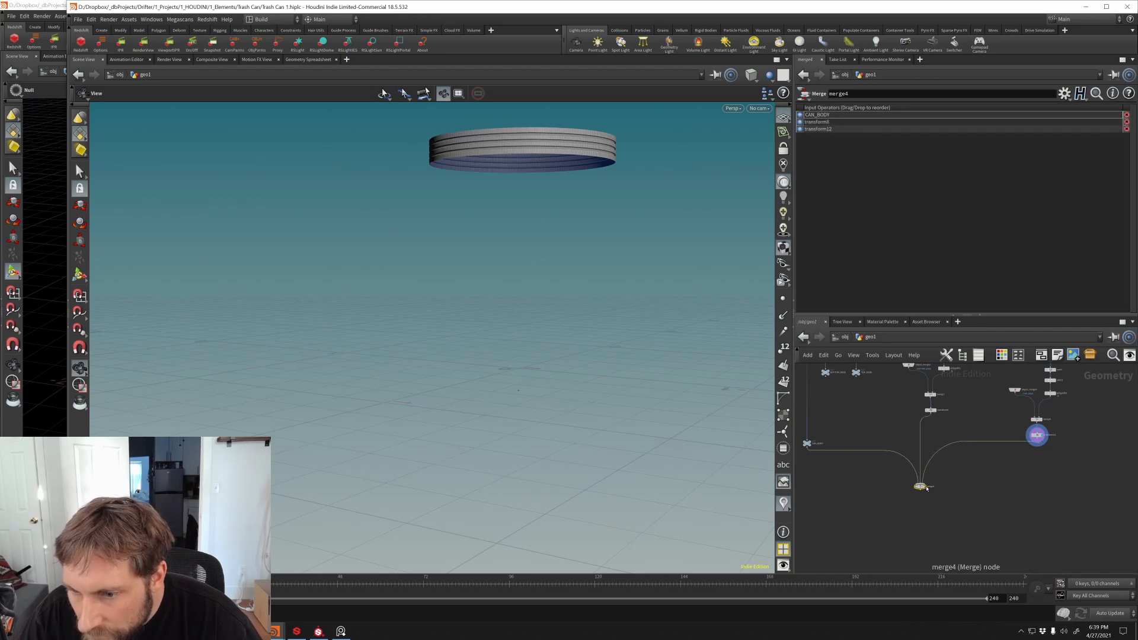
pyautogui.moveTo(588, 299); pyautogui.dragTo(578, 382, button='middle')
pyautogui.moveTo(578, 382); pyautogui.dragTo(561, 315, button='right')
pyautogui.moveTo(561, 315); pyautogui.dragTo(563, 355)
pyautogui.scroll(5, 916, 412)
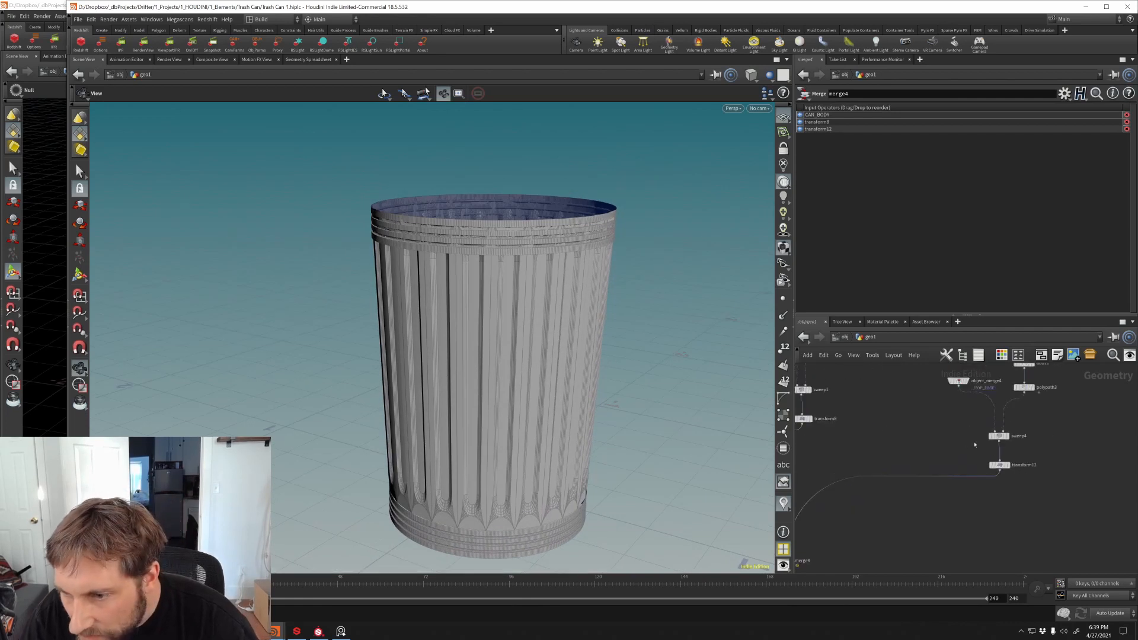
# Step: Set transform12's Y translation to 0 to reposition the upper band on the can's rim
pyautogui.click(1000, 465)
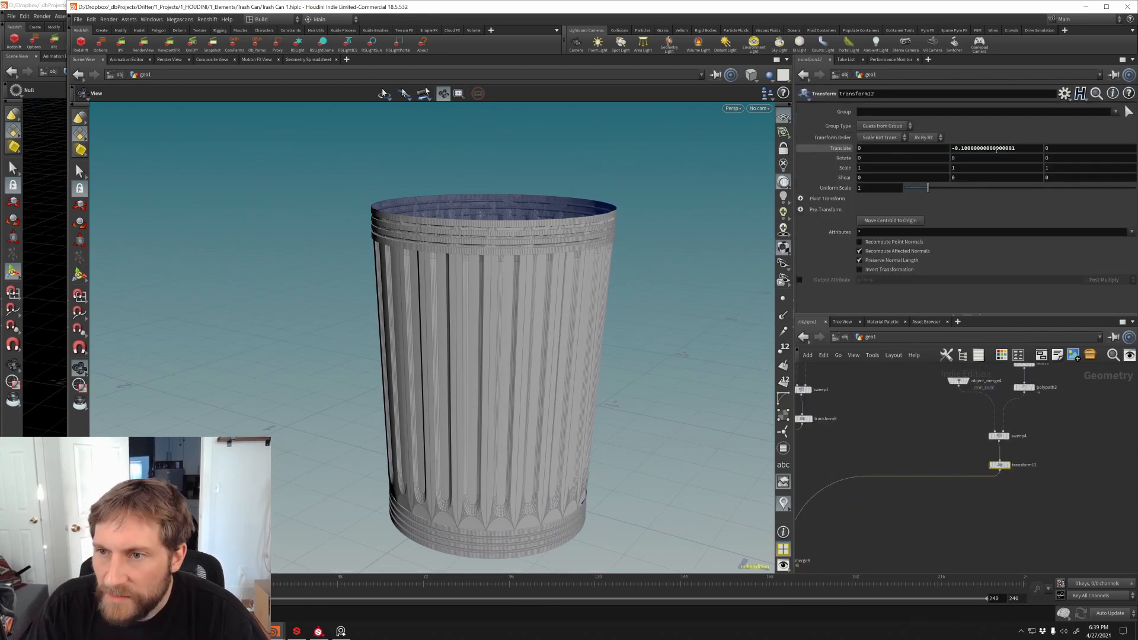
pyautogui.click(1024, 149)
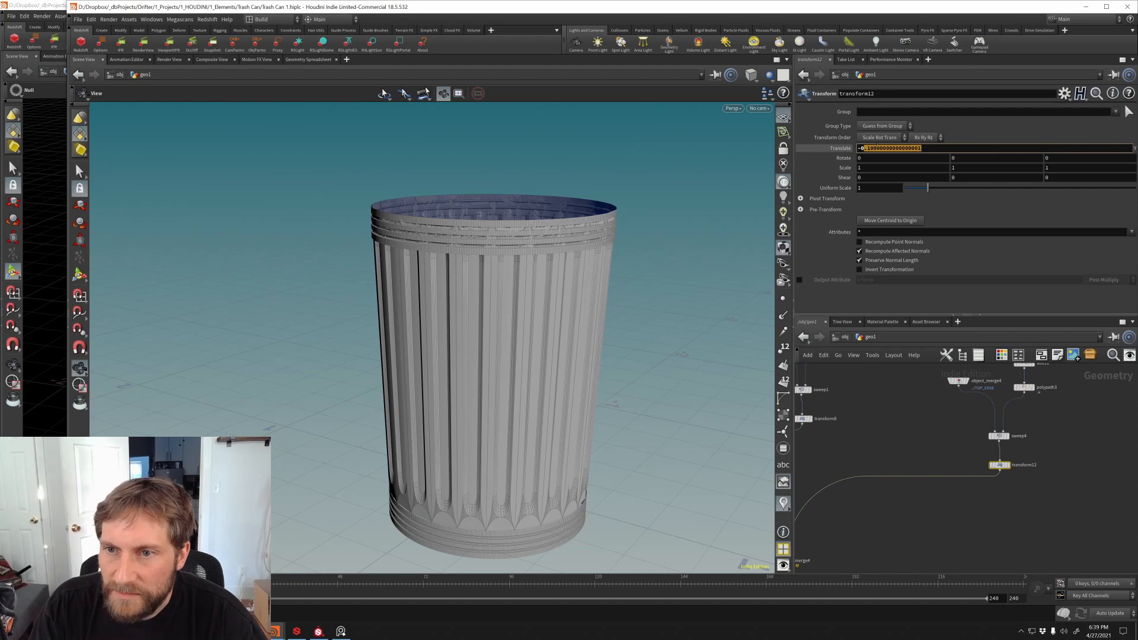
pyautogui.write('0')
pyautogui.press('Return')
pyautogui.moveTo(562, 285); pyautogui.dragTo(538, 291)
pyautogui.scroll(3, 565, 267)
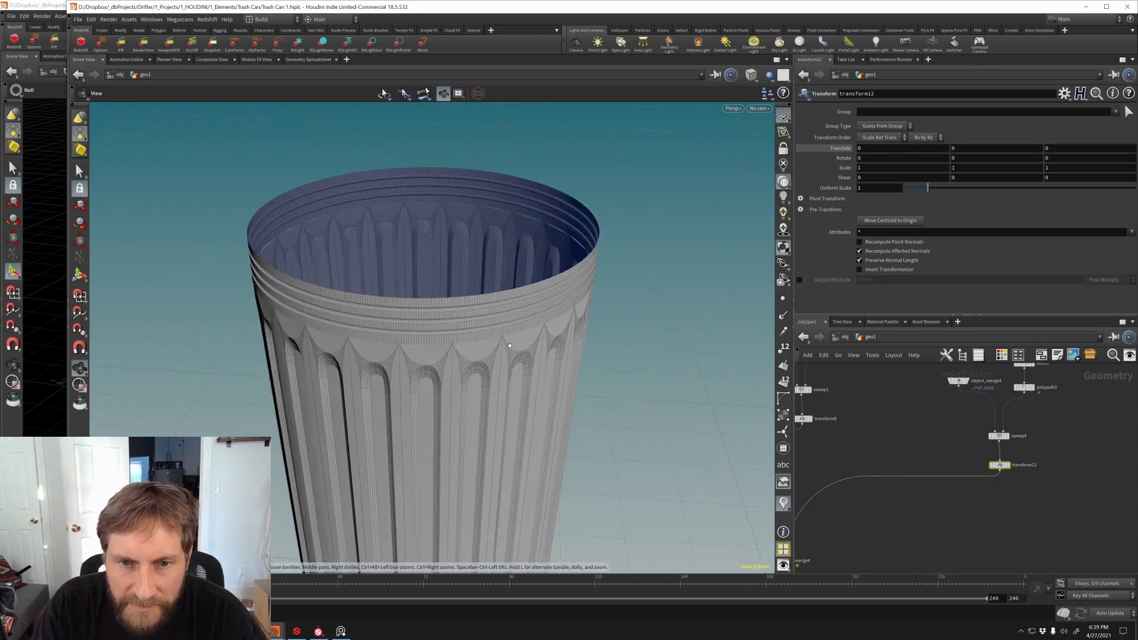
pyautogui.scroll(1, 543, 320)
pyautogui.moveTo(545, 339); pyautogui.dragTo(557, 347)
pyautogui.scroll(-8, 556, 348)
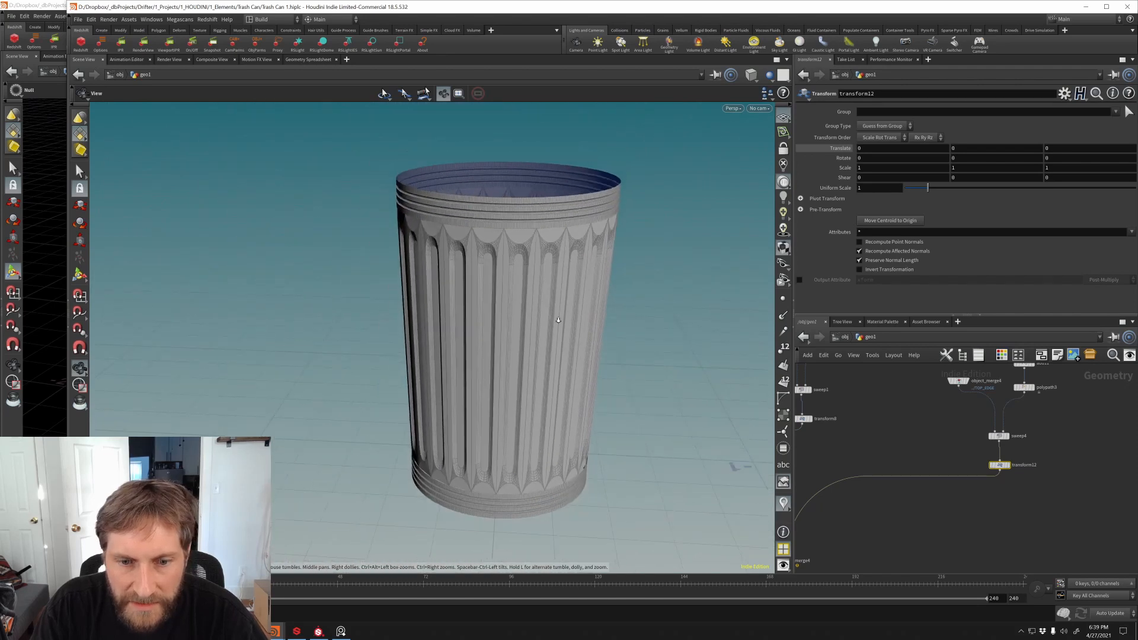
# Step: Set the Z rotation of transform10 in the upper band's profile network to -90
pyautogui.moveTo(572, 452); pyautogui.dragTo(601, 368)
pyautogui.scroll(3, 601, 368)
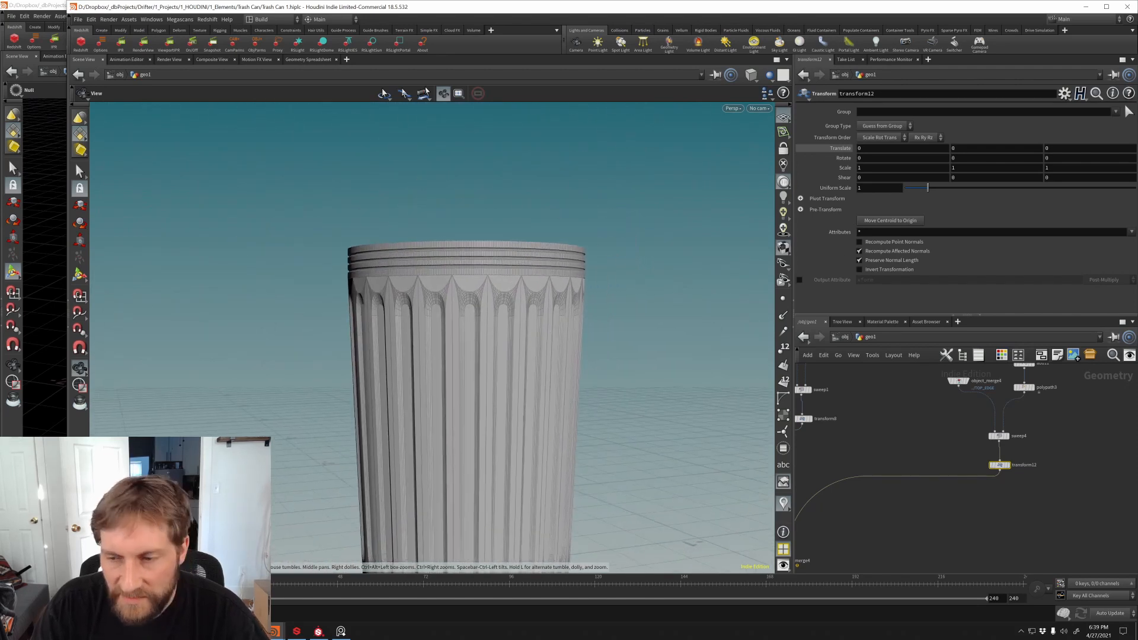
pyautogui.moveTo(923, 431); pyautogui.dragTo(895, 501, button='middle')
pyautogui.moveTo(939, 409); pyautogui.dragTo(921, 493, button='middle')
pyautogui.moveTo(875, 408); pyautogui.dragTo(901, 459, button='middle')
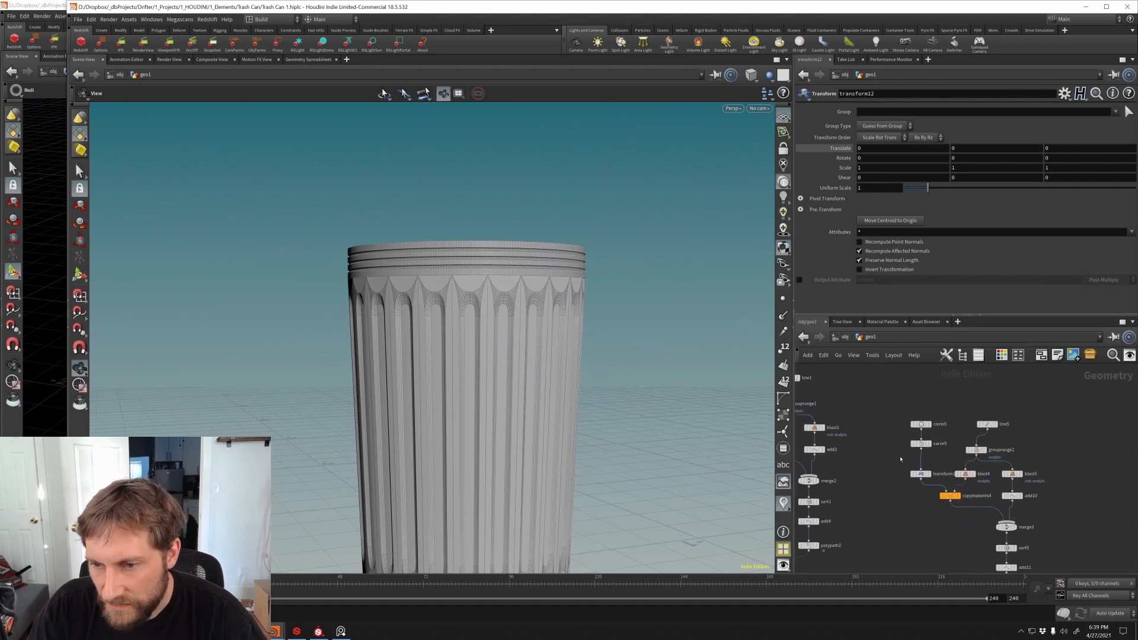
pyautogui.moveTo(900, 408); pyautogui.dragTo(946, 426)
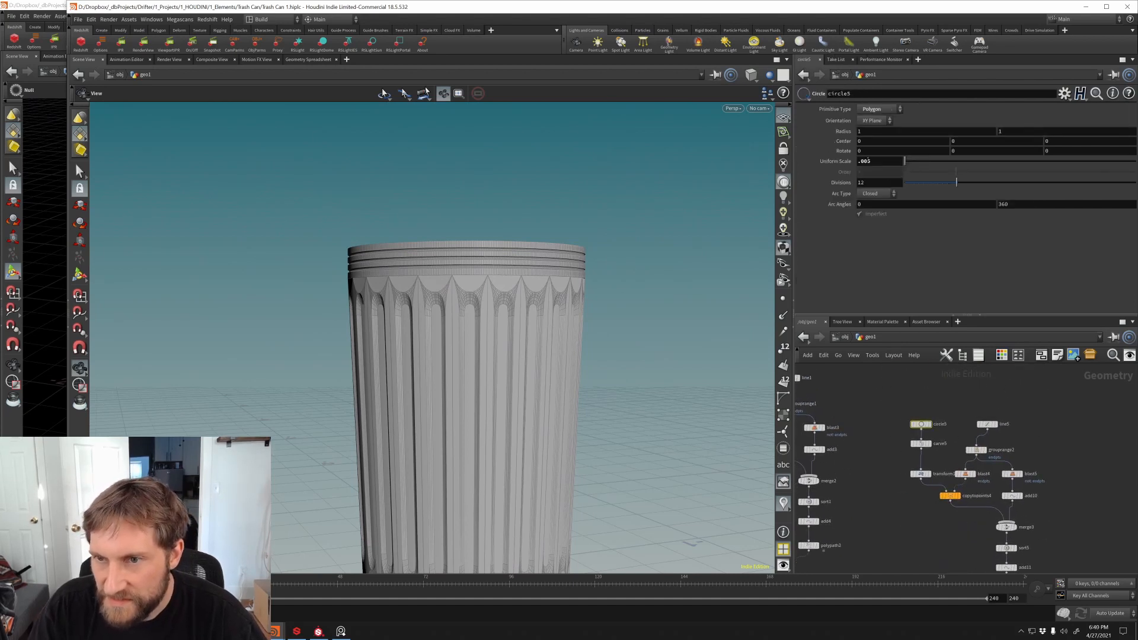
pyautogui.click(920, 474)
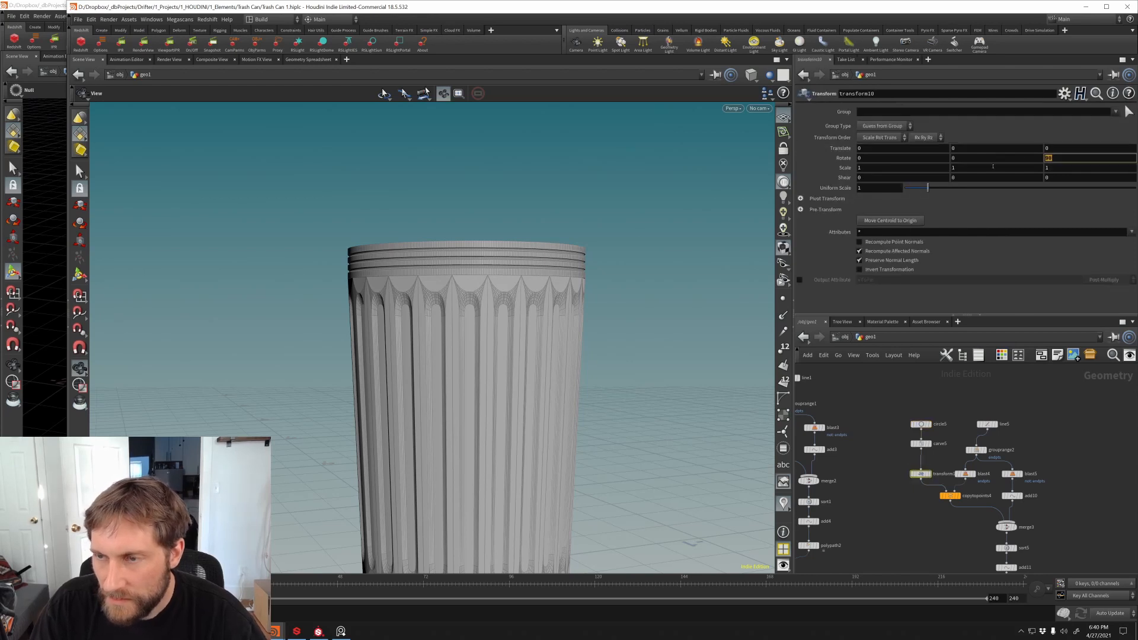
pyautogui.write('-90')
pyautogui.press('Return')
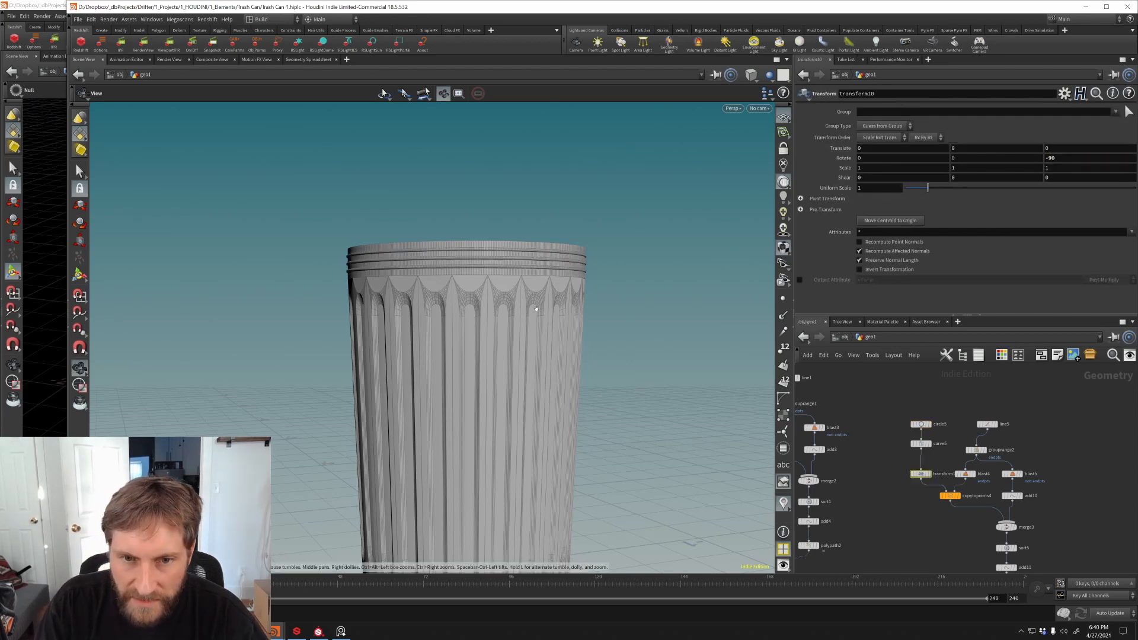
# Step: Reduce the number of points on line5 to 4 for the upper band's profile
pyautogui.scroll(5, 542, 324)
pyautogui.moveTo(542, 325); pyautogui.dragTo(527, 267)
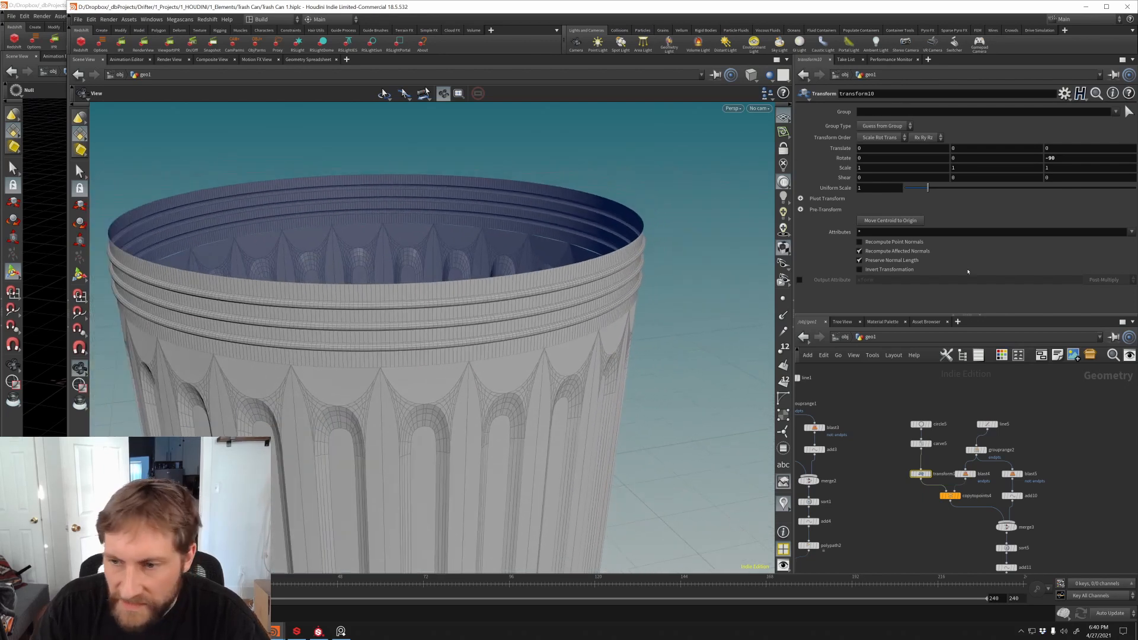
pyautogui.click(986, 423)
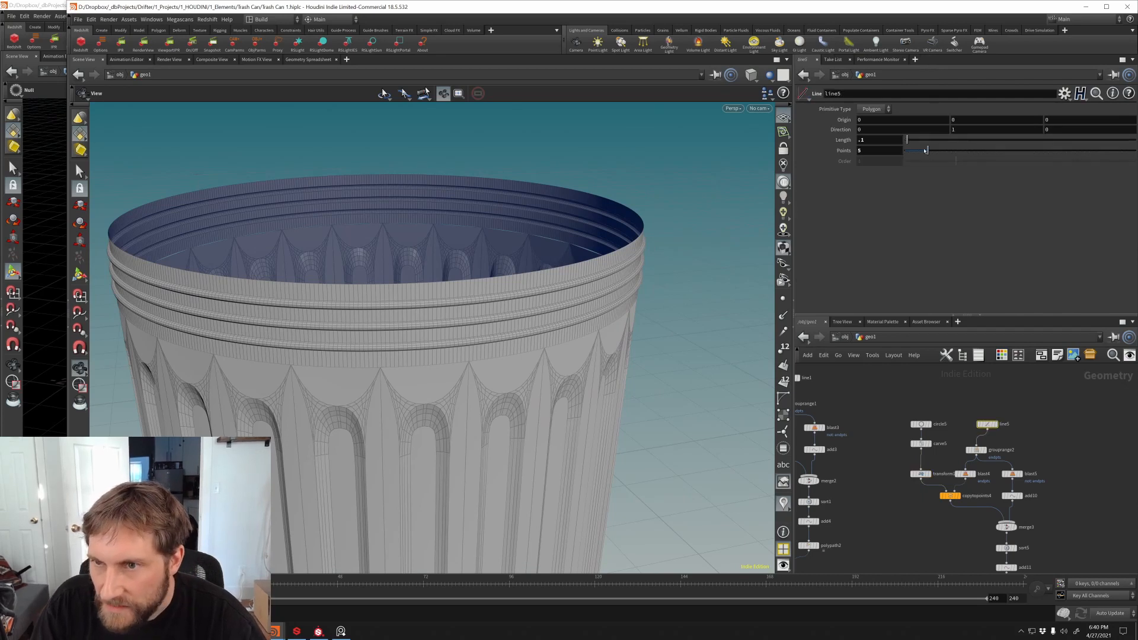
pyautogui.moveTo(925, 150); pyautogui.dragTo(922, 153)
# Step: Reduce the number of points on line1 to 4 for the bottom band's profile
pyautogui.moveTo(564, 418); pyautogui.dragTo(516, 465, button='right')
pyautogui.moveTo(516, 465); pyautogui.dragTo(599, 219, button='middle')
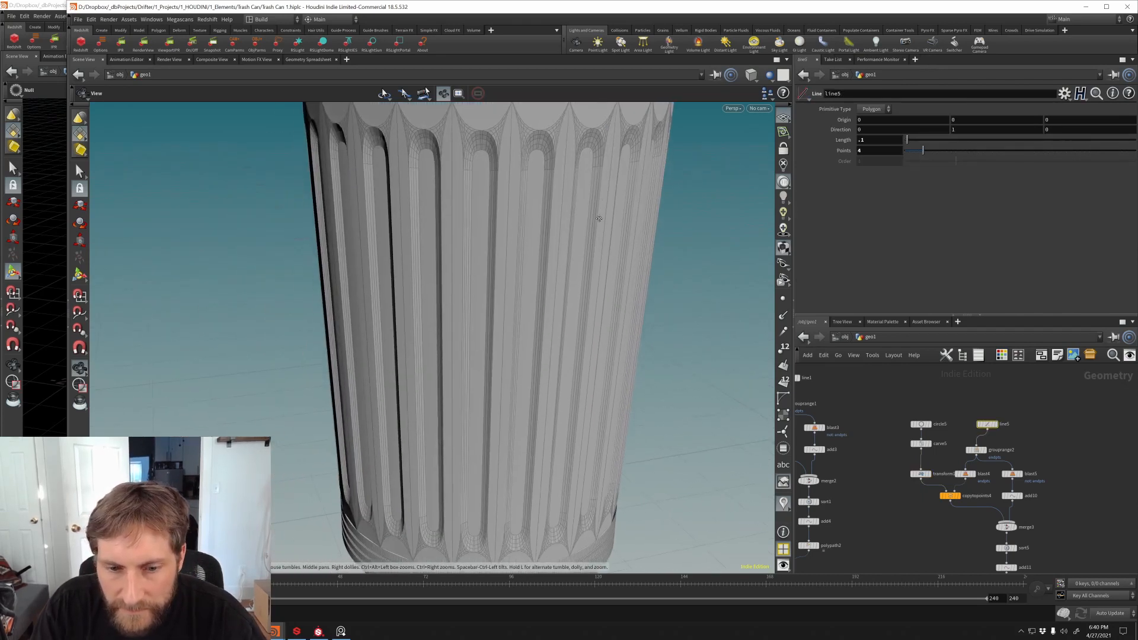
pyautogui.moveTo(554, 459); pyautogui.dragTo(539, 320, button='middle')
pyautogui.moveTo(539, 320); pyautogui.dragTo(570, 370, button='right')
pyautogui.moveTo(808, 521); pyautogui.dragTo(872, 460, button='middle')
pyautogui.moveTo(866, 415); pyautogui.dragTo(858, 533, button='middle')
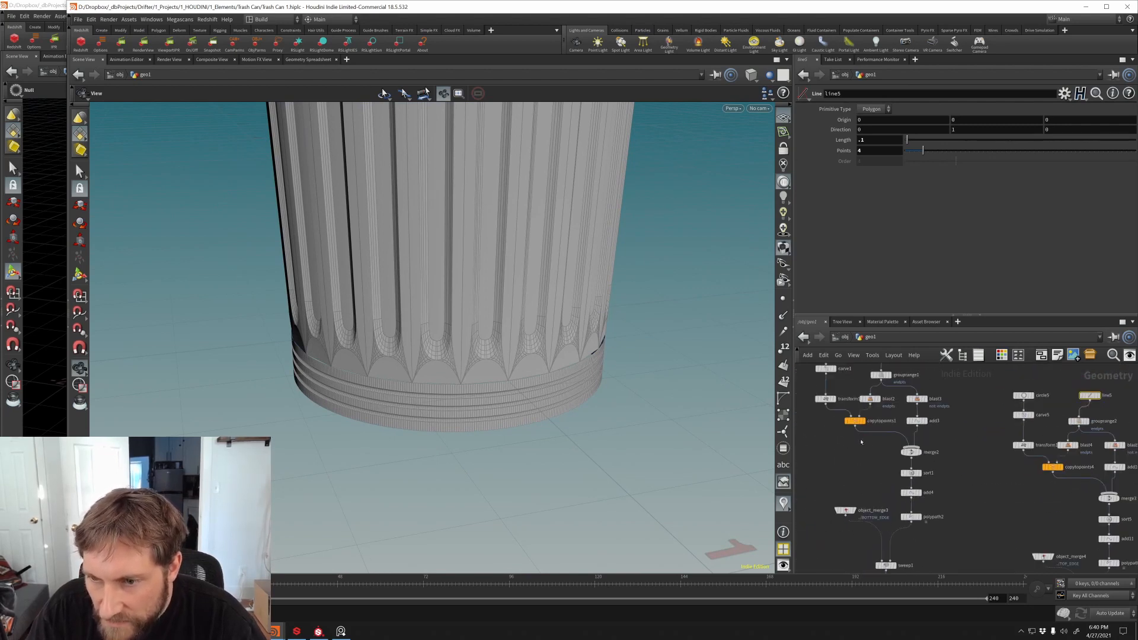
pyautogui.moveTo(861, 442); pyautogui.dragTo(866, 505, button='middle')
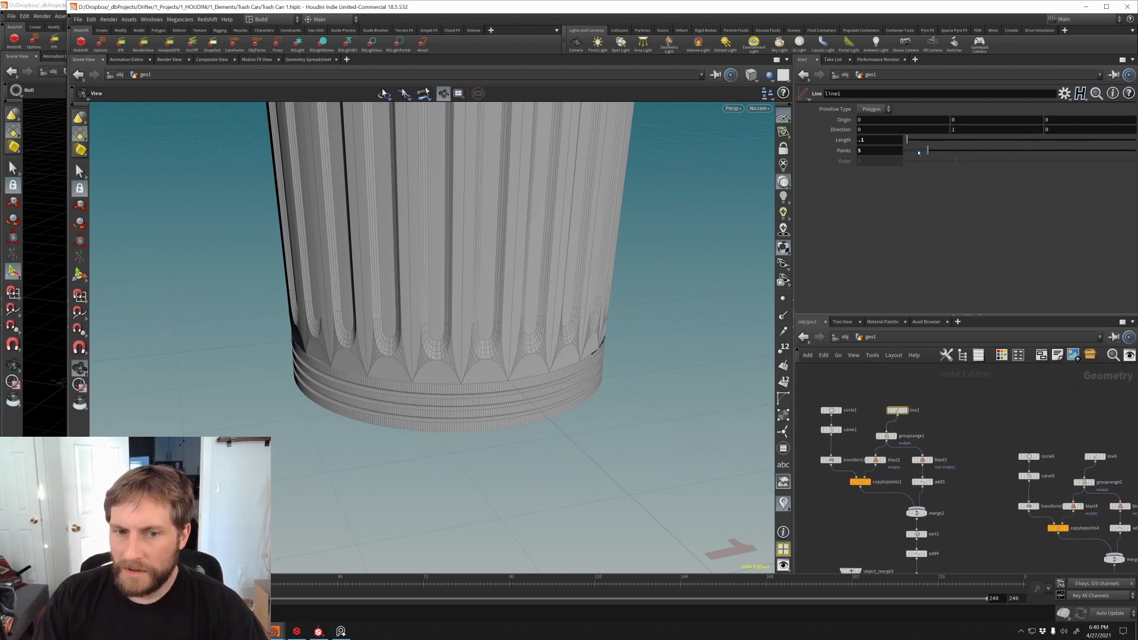
pyautogui.moveTo(918, 153); pyautogui.dragTo(928, 158)
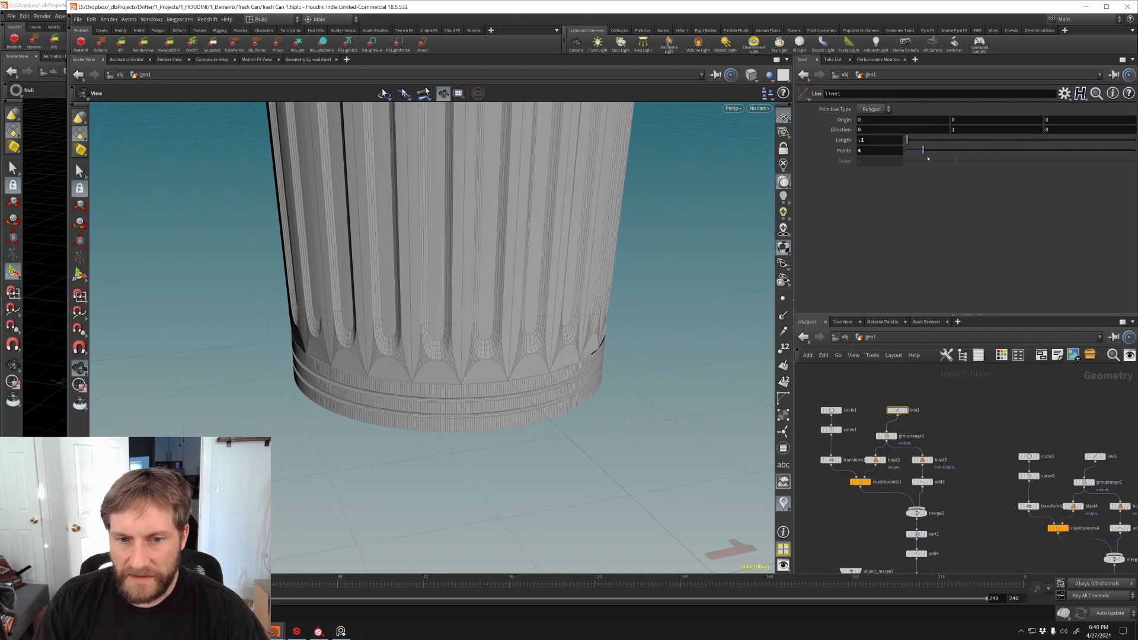
pyautogui.scroll(-5, 532, 255)
pyautogui.moveTo(528, 267); pyautogui.dragTo(566, 277, button='middle')
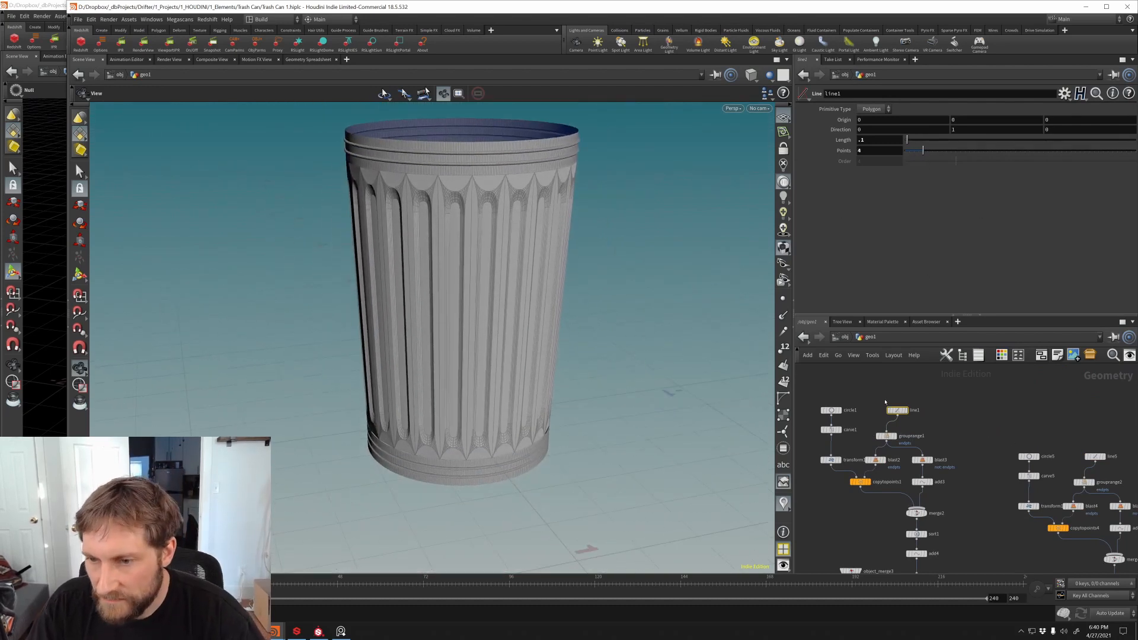
# Step: Try 3 points on line5 for the upper band and set the count back to 4
pyautogui.moveTo(1081, 446); pyautogui.dragTo(962, 428, button='middle')
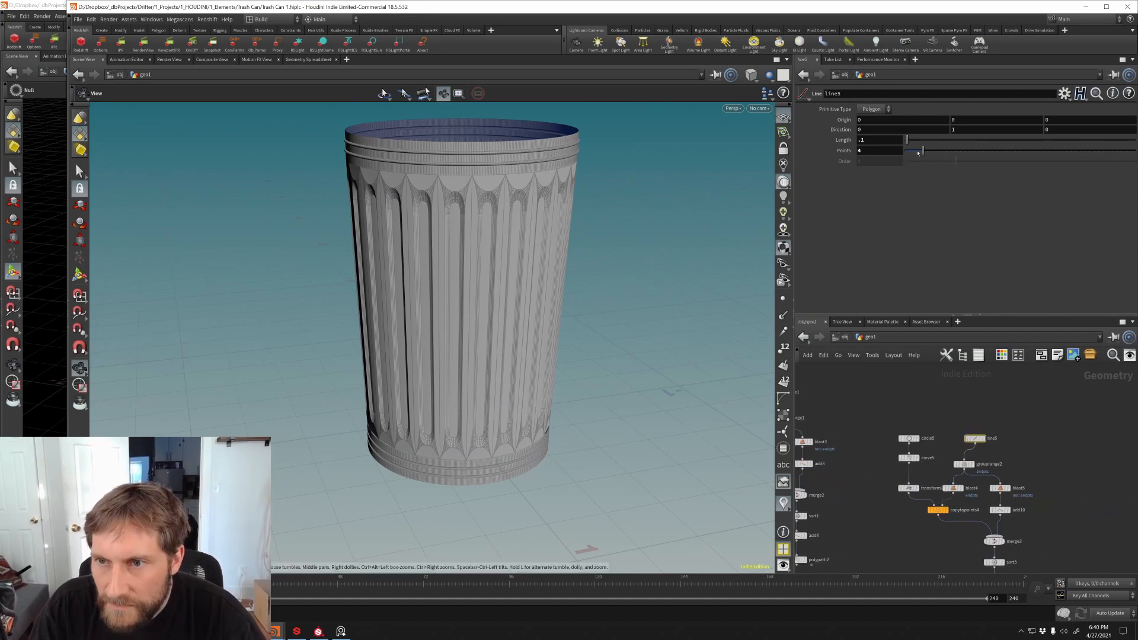
pyautogui.moveTo(918, 153); pyautogui.dragTo(920, 153)
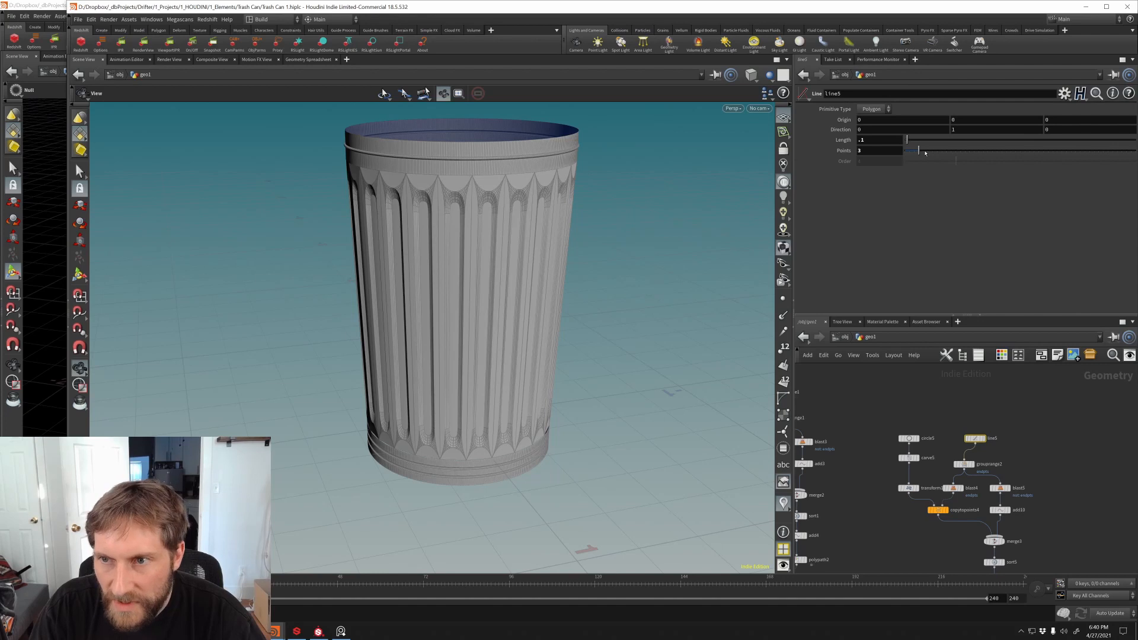
pyautogui.moveTo(925, 153); pyautogui.dragTo(929, 157)
pyautogui.moveTo(541, 274); pyautogui.dragTo(536, 368)
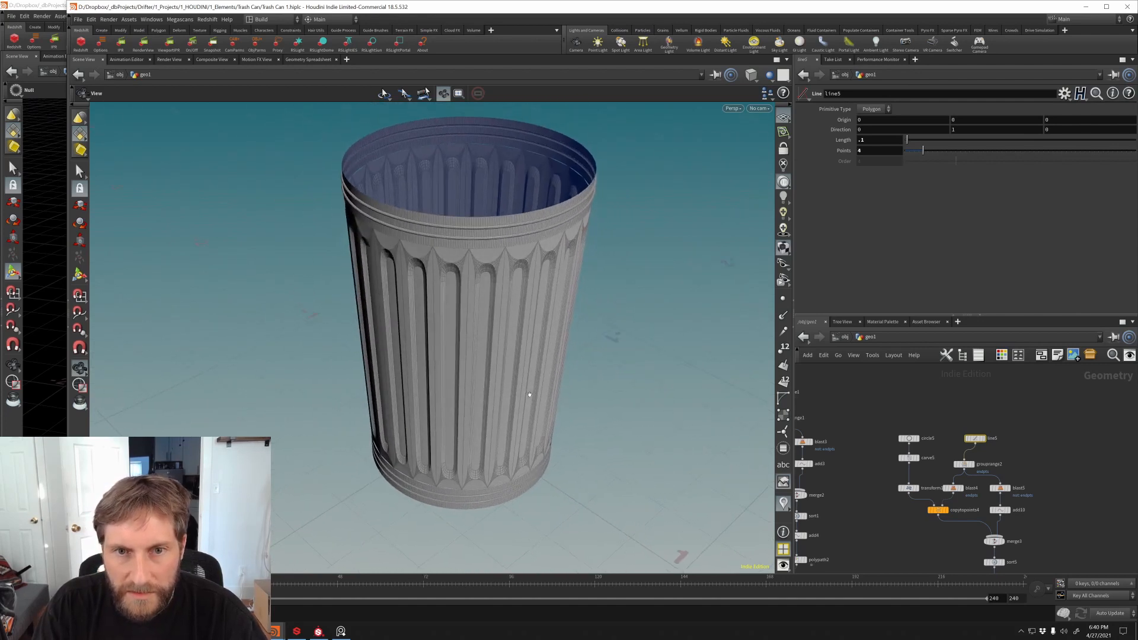
pyautogui.moveTo(536, 368); pyautogui.dragTo(529, 317, button='middle')
# Step: Insert a Clean node after transform8, enable Remove Groups with the pattern *, and check transform8's node info for groups
pyautogui.moveTo(932, 562); pyautogui.dragTo(992, 409, button='middle')
pyautogui.moveTo(874, 542); pyautogui.dragTo(983, 343, button='middle')
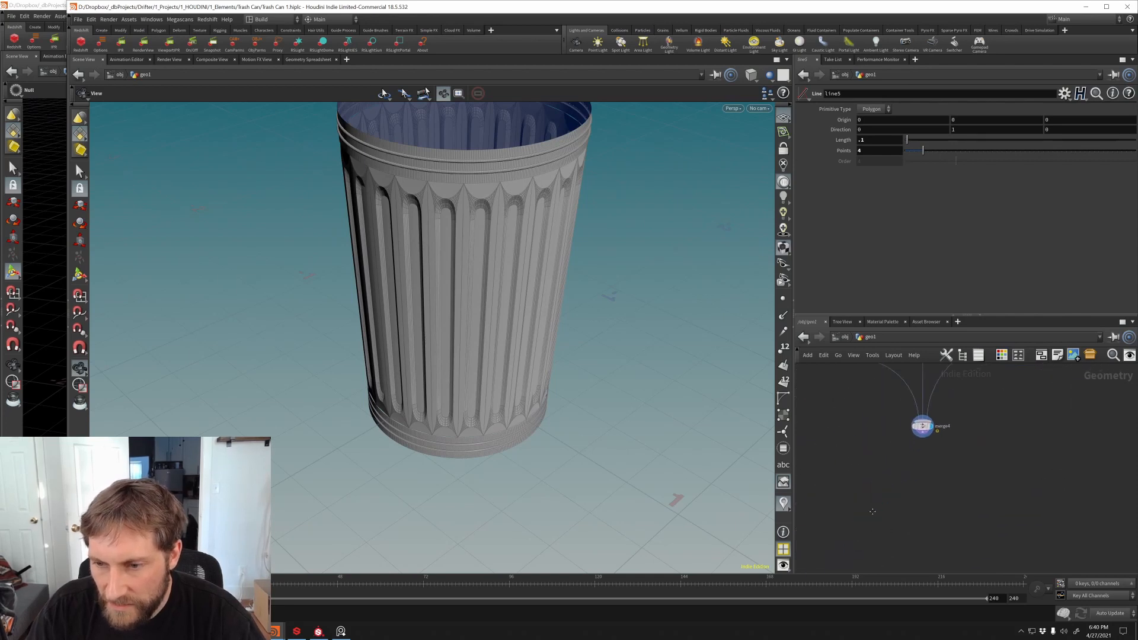
pyautogui.moveTo(905, 427); pyautogui.dragTo(873, 468, button='middle')
pyautogui.moveTo(999, 438); pyautogui.dragTo(876, 485, button='middle')
pyautogui.scroll(-5, 891, 486)
pyautogui.moveTo(1040, 451); pyautogui.dragTo(833, 500, button='middle')
pyautogui.moveTo(923, 481); pyautogui.dragTo(860, 518, button='middle')
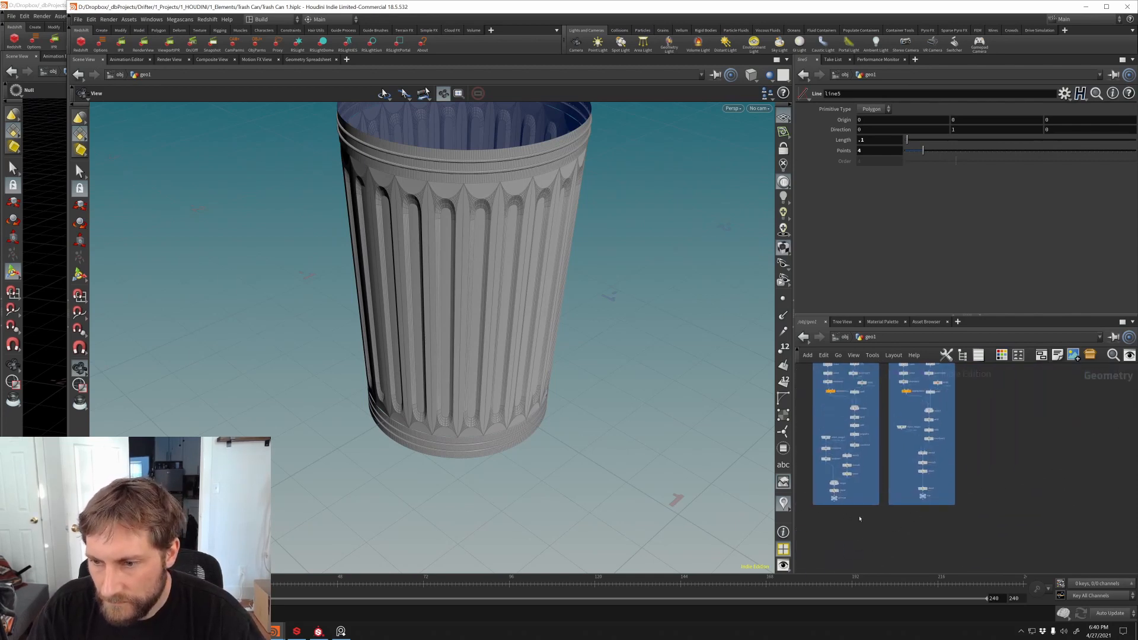
pyautogui.scroll(4, 883, 507)
pyautogui.moveTo(888, 465)
pyautogui.mouseDown(button='middle')
pyautogui.moveTo(1028, 440)
pyautogui.moveTo(918, 437)
pyautogui.moveTo(1065, 421)
pyautogui.mouseUp(button='middle')
pyautogui.moveTo(884, 477)
pyautogui.mouseDown(button='middle')
pyautogui.moveTo(919, 452)
pyautogui.moveTo(1066, 436)
pyautogui.moveTo(1029, 468)
pyautogui.mouseUp(button='middle')
pyautogui.moveTo(871, 541)
pyautogui.mouseDown(button='middle')
pyautogui.moveTo(939, 511)
pyautogui.moveTo(899, 564)
pyautogui.mouseUp(button='middle')
pyautogui.scroll(3, 869, 484)
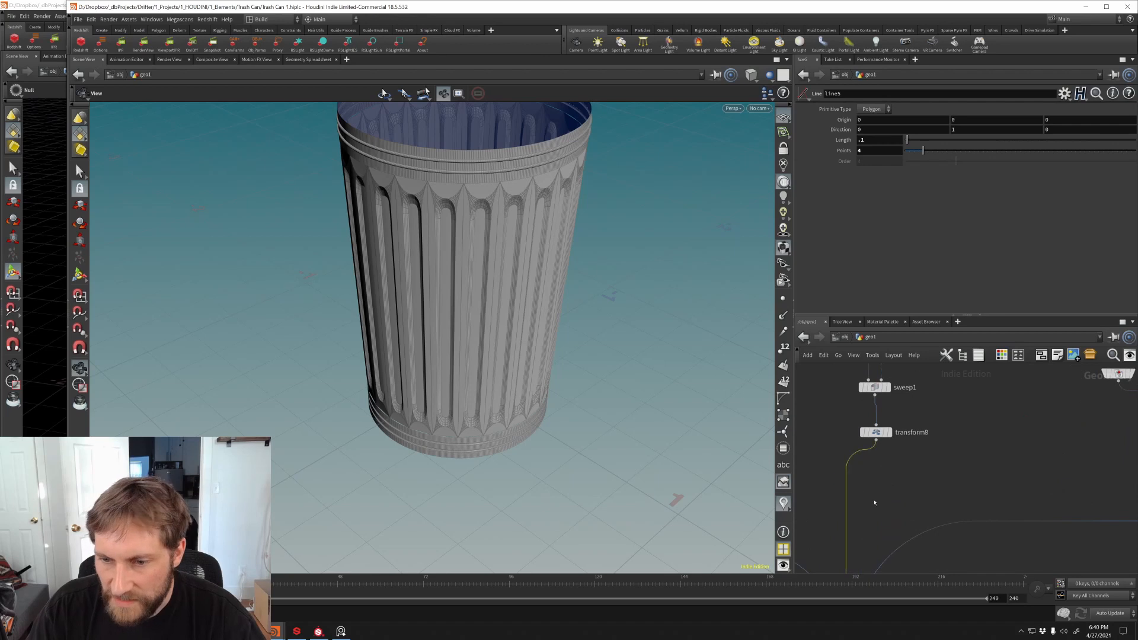
pyautogui.press('Tab')
pyautogui.write('clean')
pyautogui.press('Return')
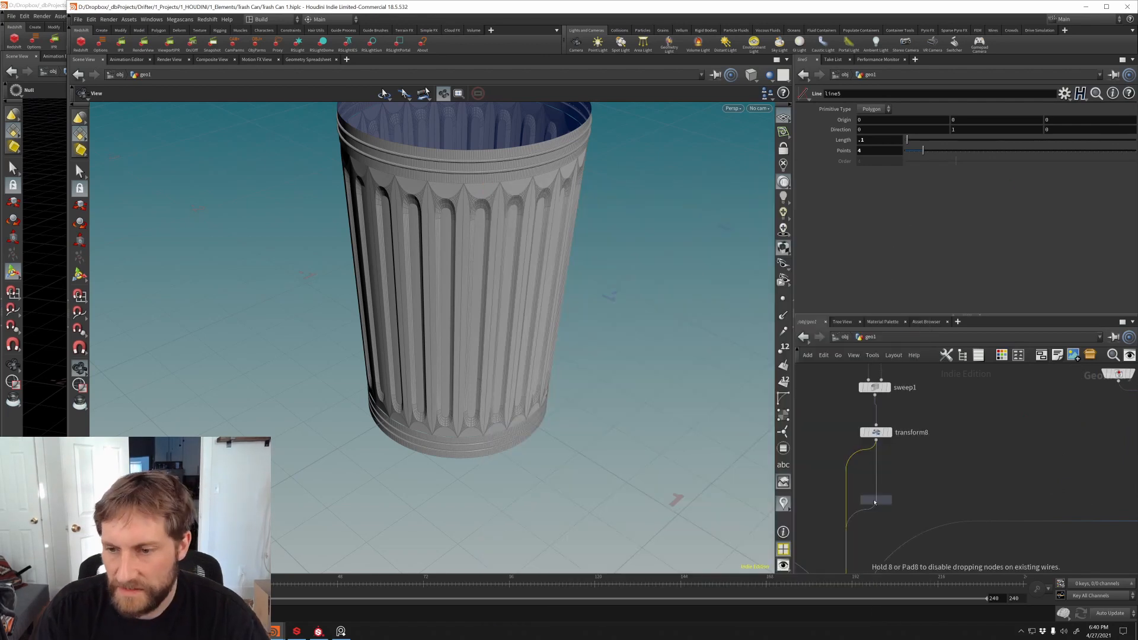
pyautogui.click(879, 469)
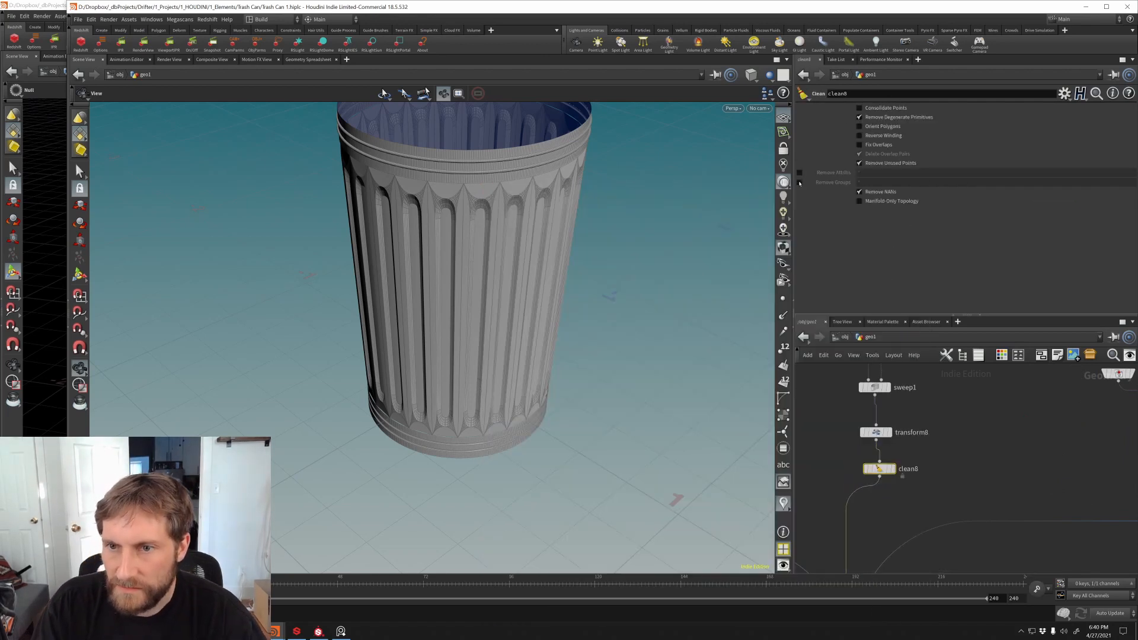
pyautogui.click(799, 182)
pyautogui.middleClick(878, 434)
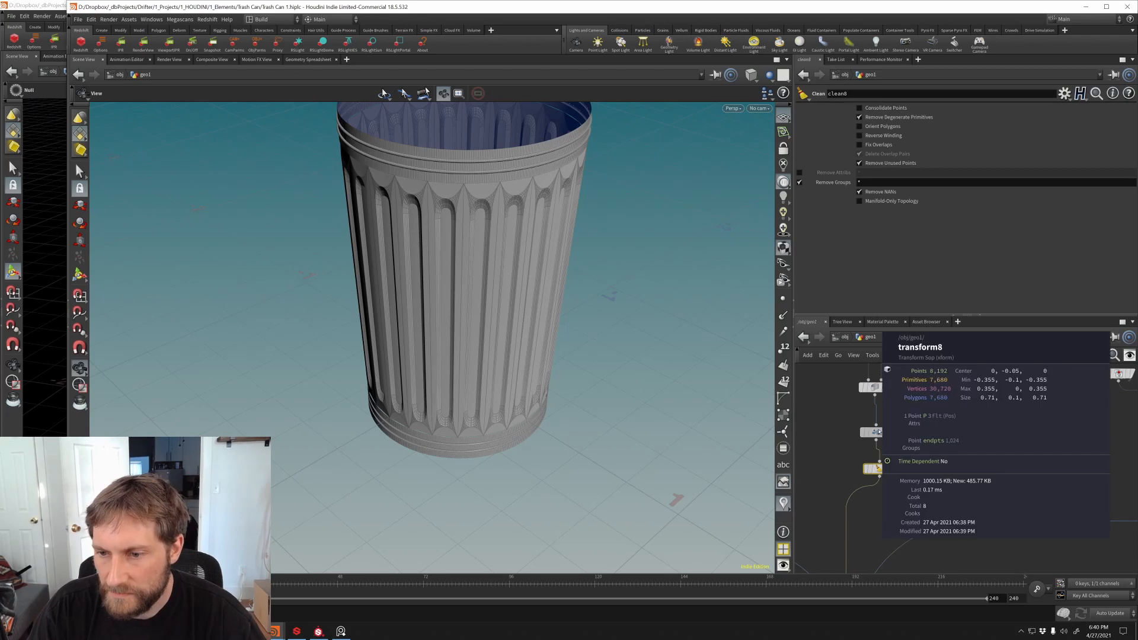
# Step: Duplicate the group-removing clean8 node and insert the copy after transform12 in the other band's branch
pyautogui.middleClick(879, 469)
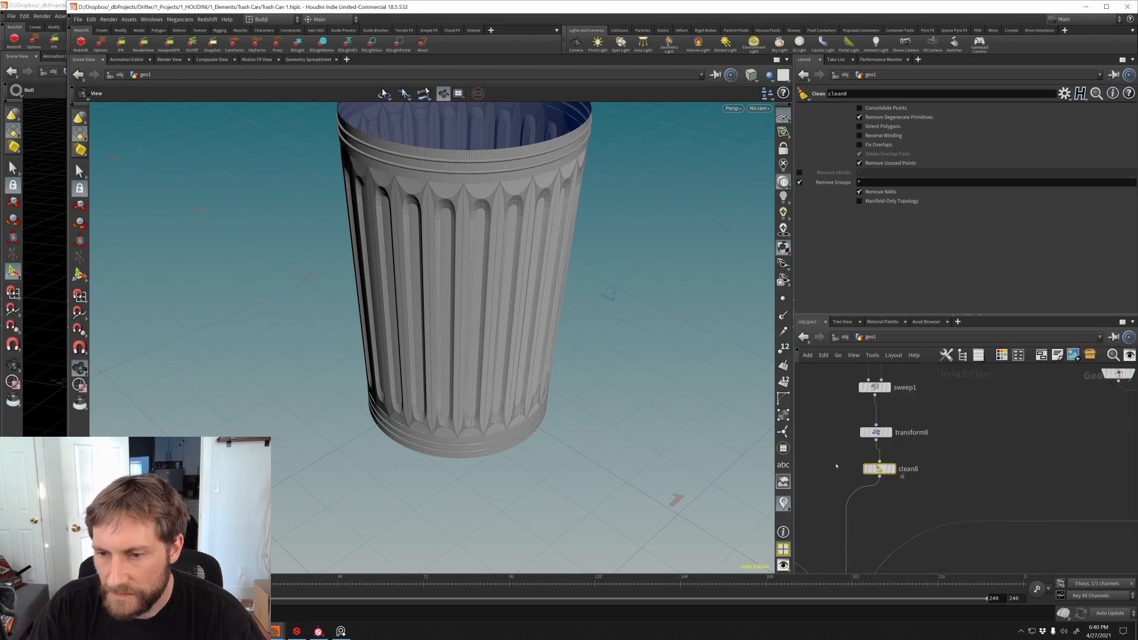
pyautogui.moveTo(1031, 441); pyautogui.dragTo(974, 399, button='middle')
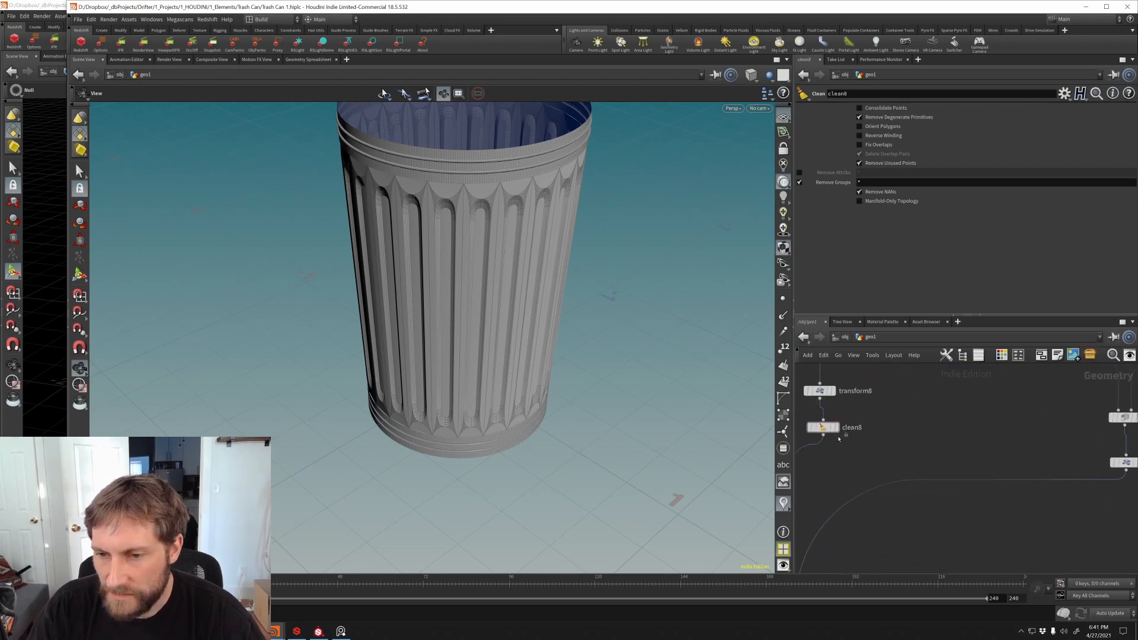
pyautogui.keyDown('alt'); pyautogui.moveTo(827, 431); pyautogui.dragTo(1034, 419); pyautogui.keyUp('alt')
pyautogui.moveTo(963, 394); pyautogui.dragTo(908, 397, button='middle')
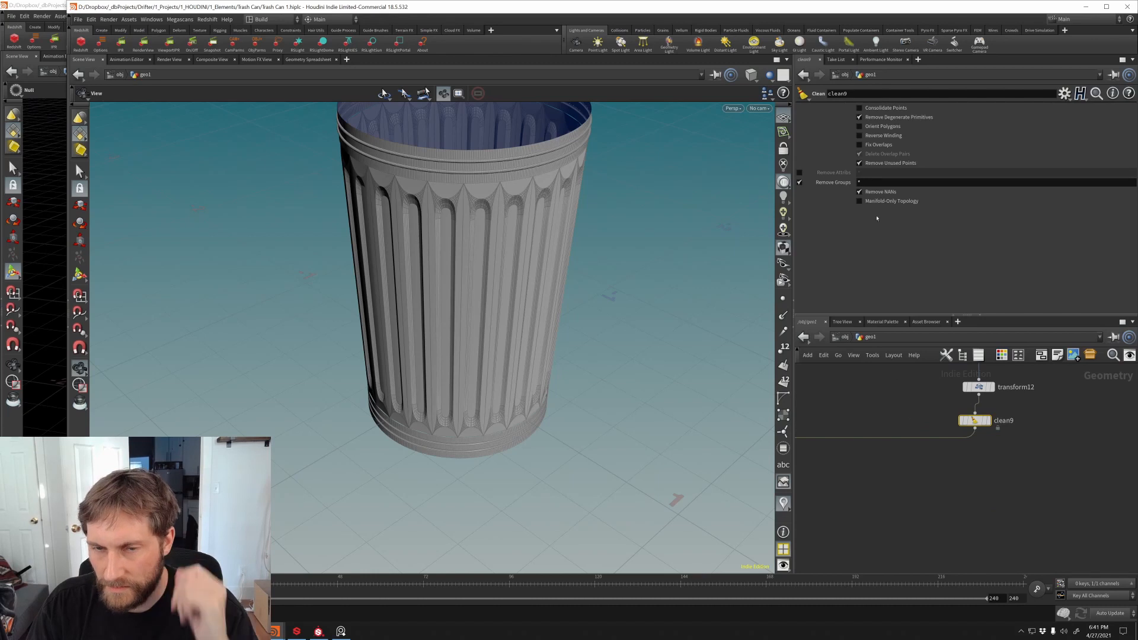
# Step: Delete the node below the two Clean nodes that merges the bands with the can body
pyautogui.moveTo(875, 411); pyautogui.dragTo(1005, 410, button='middle')
pyautogui.moveTo(871, 483)
pyautogui.mouseDown(button='middle')
pyautogui.moveTo(1004, 402)
pyautogui.moveTo(870, 497)
pyautogui.mouseUp(button='middle')
pyautogui.click(917, 469)
pyautogui.press('Delete')
pyautogui.moveTo(963, 490); pyautogui.dragTo(1135, 506, button='middle')
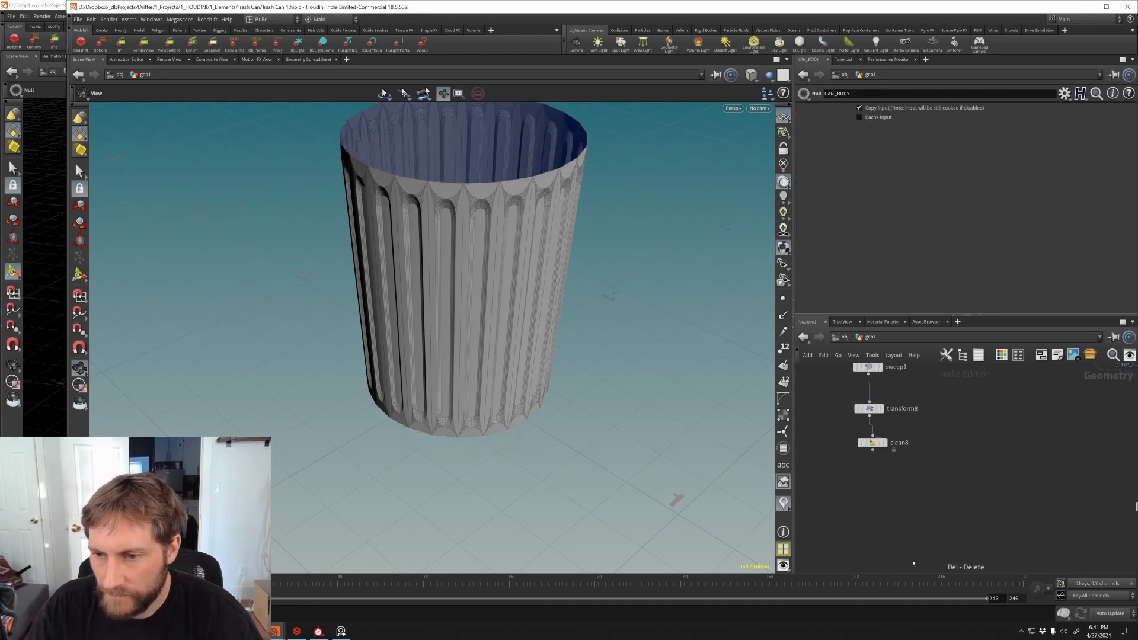
# Step: Add a Null after clean8 and name it brim
pyautogui.moveTo(922, 490); pyautogui.dragTo(880, 394, button='middle')
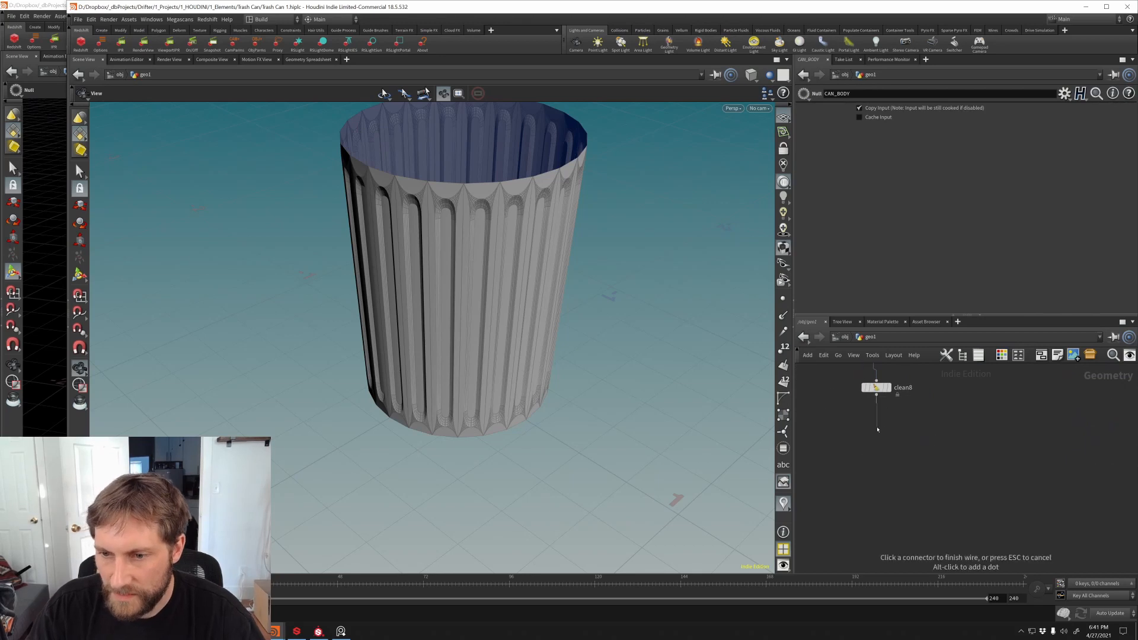
pyautogui.press('Tab')
pyautogui.write('nu')
pyautogui.press('Return')
pyautogui.click(877, 428)
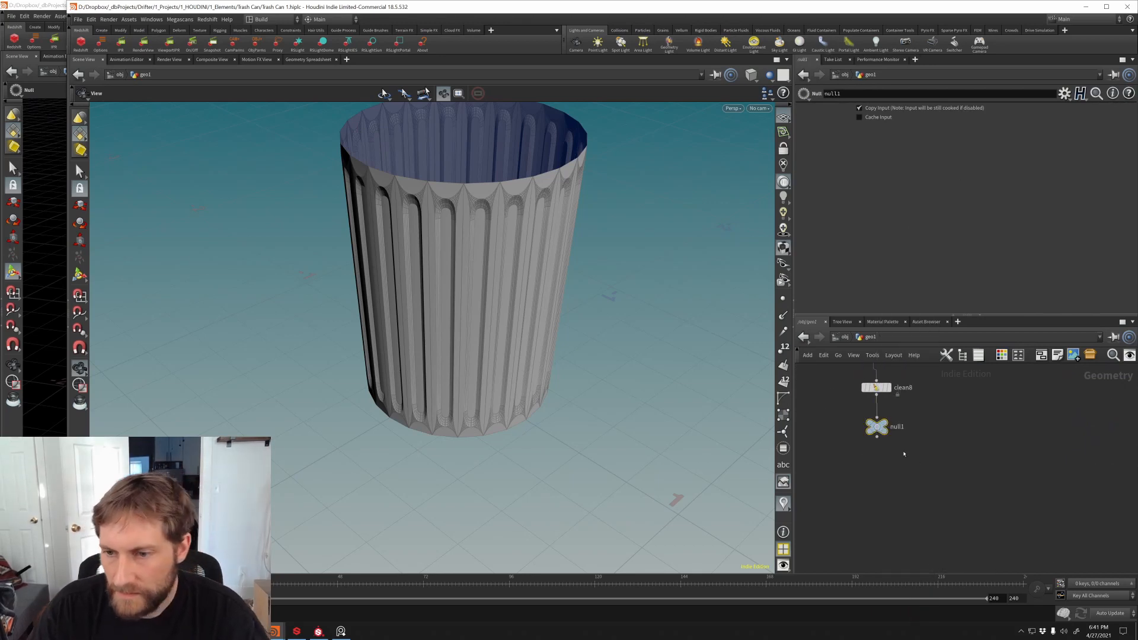
pyautogui.write('brim')
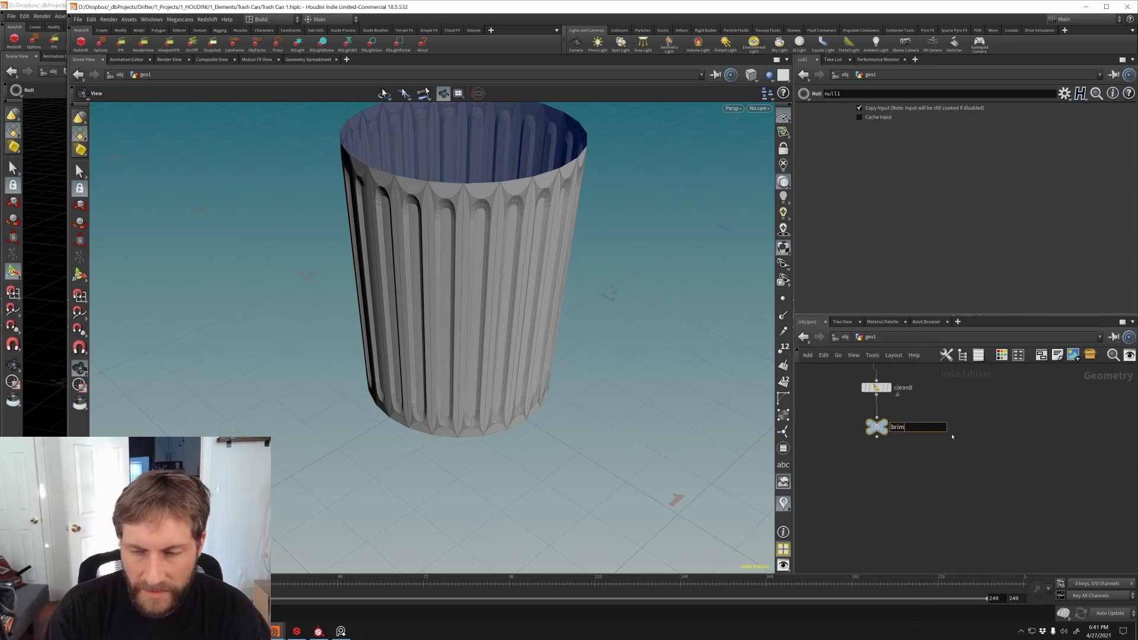
# Step: Duplicate the brim null, wire clean9 into the copy and rename it trim
pyautogui.click(876, 437)
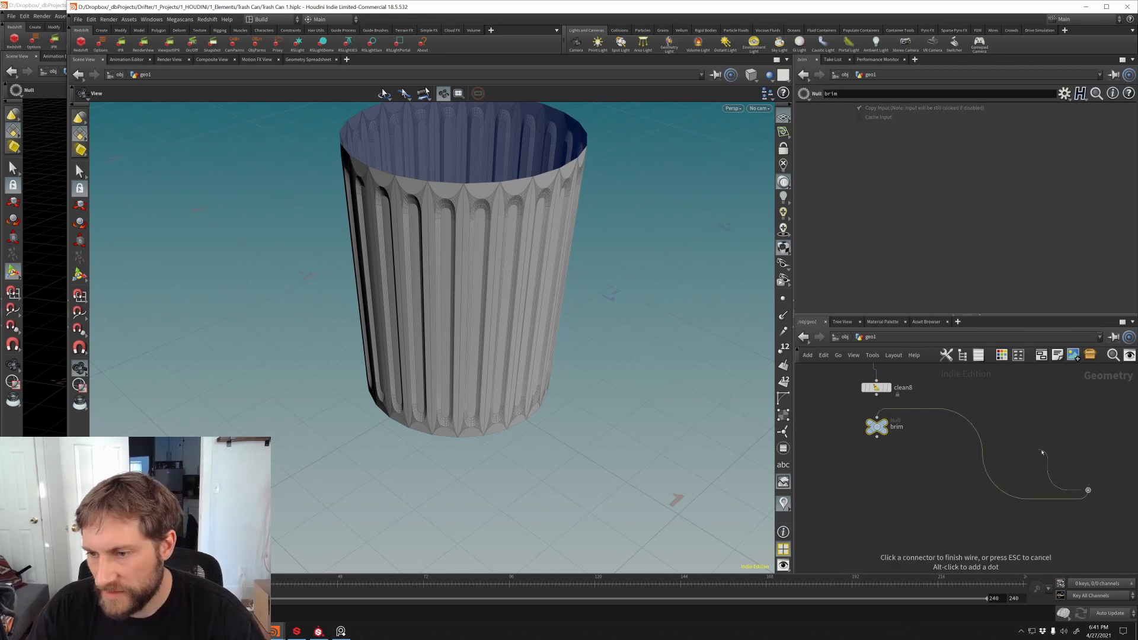
pyautogui.press('Escape')
pyautogui.keyDown('alt'); pyautogui.moveTo(878, 428); pyautogui.dragTo(1071, 487); pyautogui.keyUp('alt')
pyautogui.moveTo(1058, 450); pyautogui.dragTo(873, 425, button='middle')
pyautogui.moveTo(882, 461); pyautogui.dragTo(932, 485)
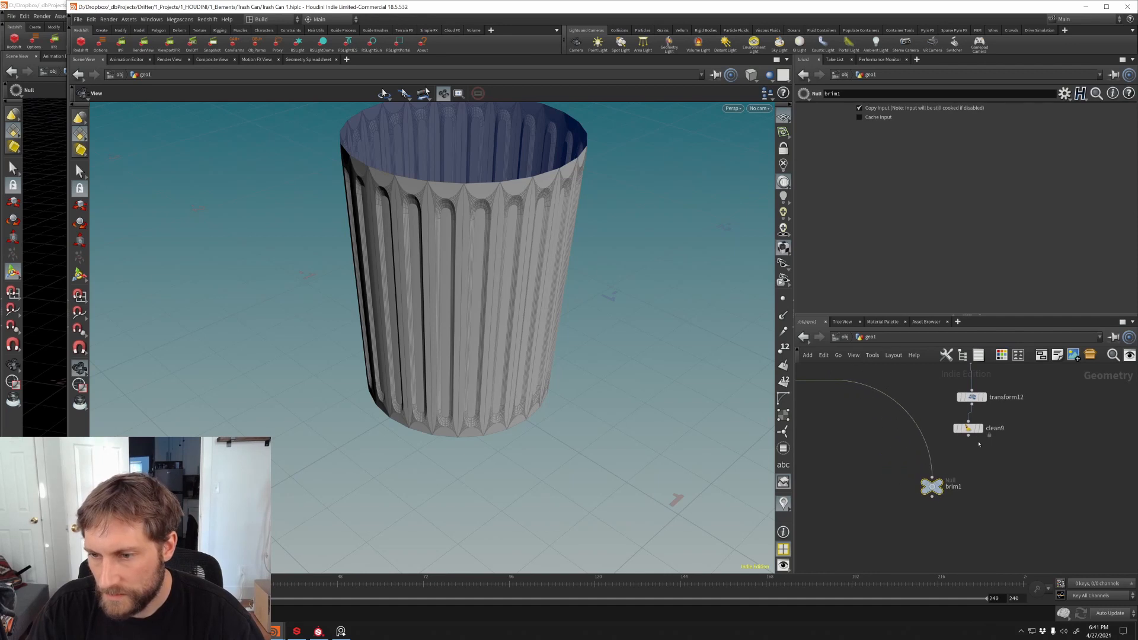
pyautogui.moveTo(968, 436); pyautogui.dragTo(931, 478)
pyautogui.press('F2')
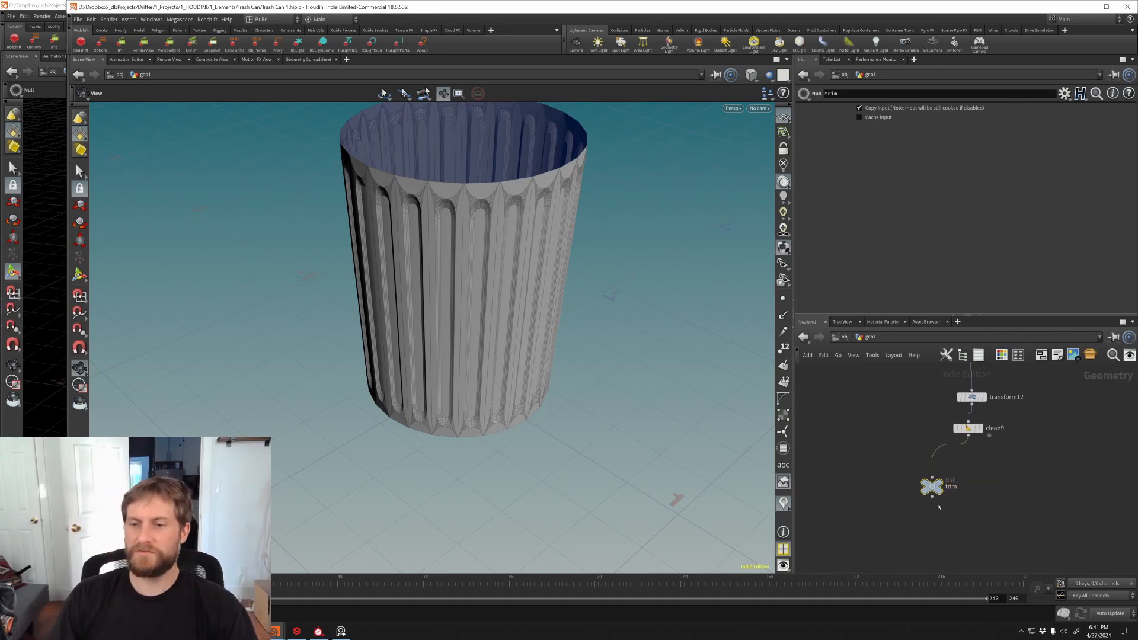
pyautogui.press('h')
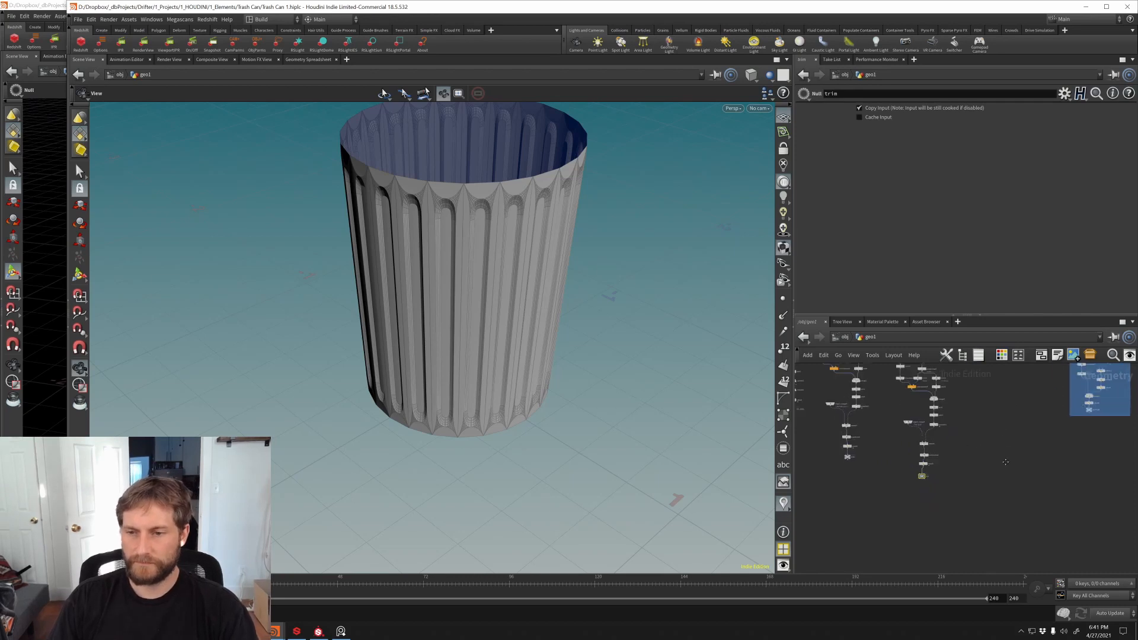
pyautogui.scroll(2, 1005, 462)
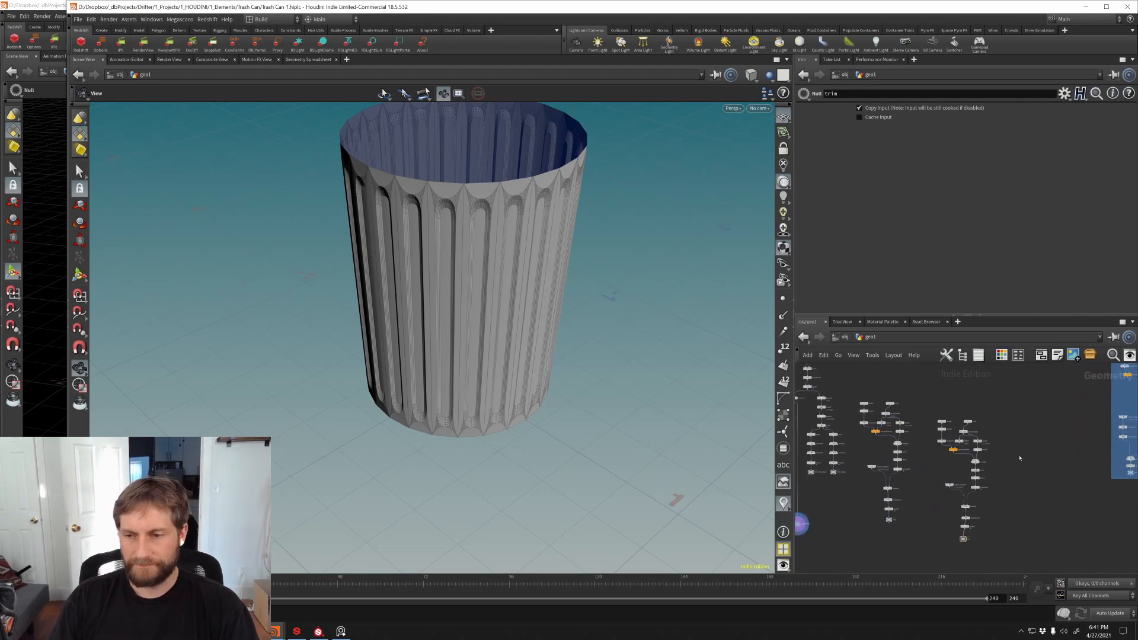
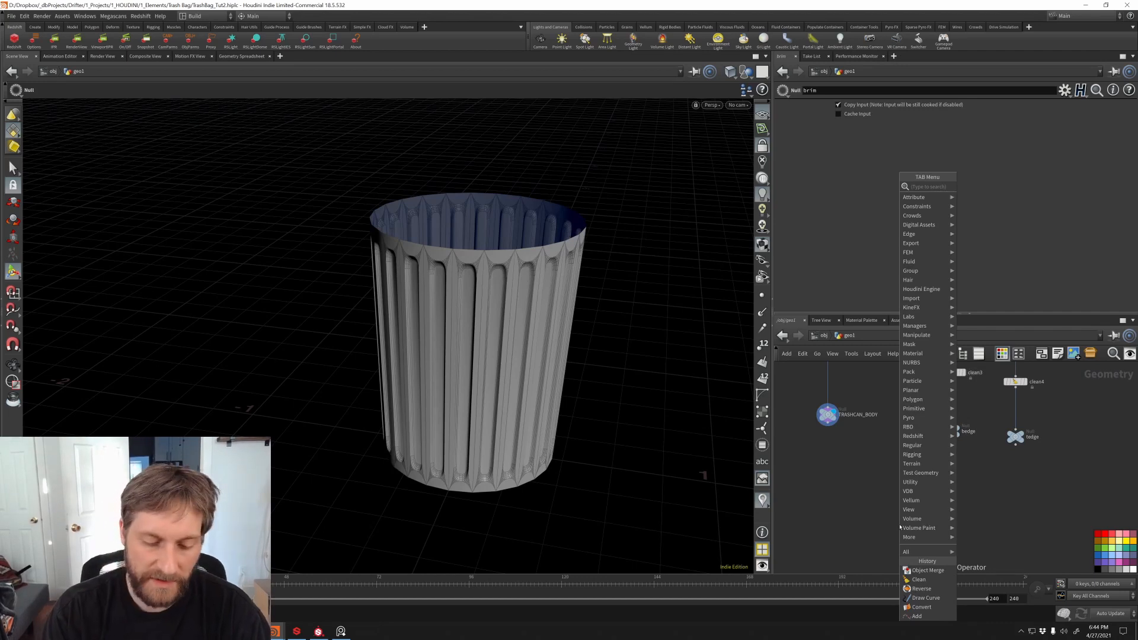
# Step: Create an Object Merge node below the network and set its first object to the TRASHCAN_BODY null
pyautogui.write('object')
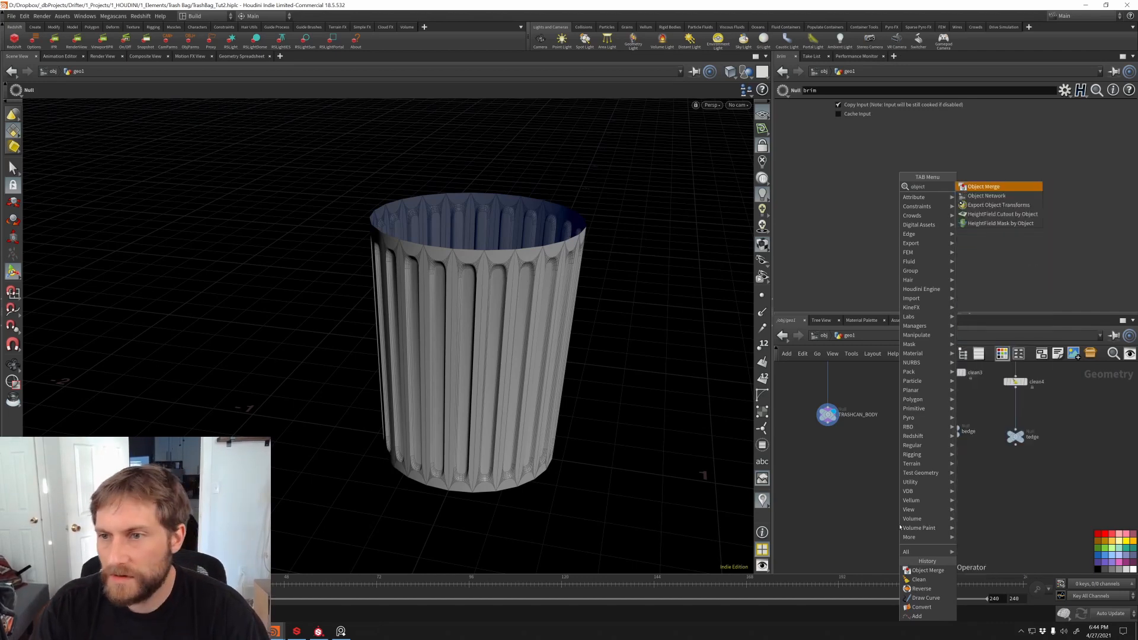
pyautogui.press('Return')
pyautogui.click(893, 478)
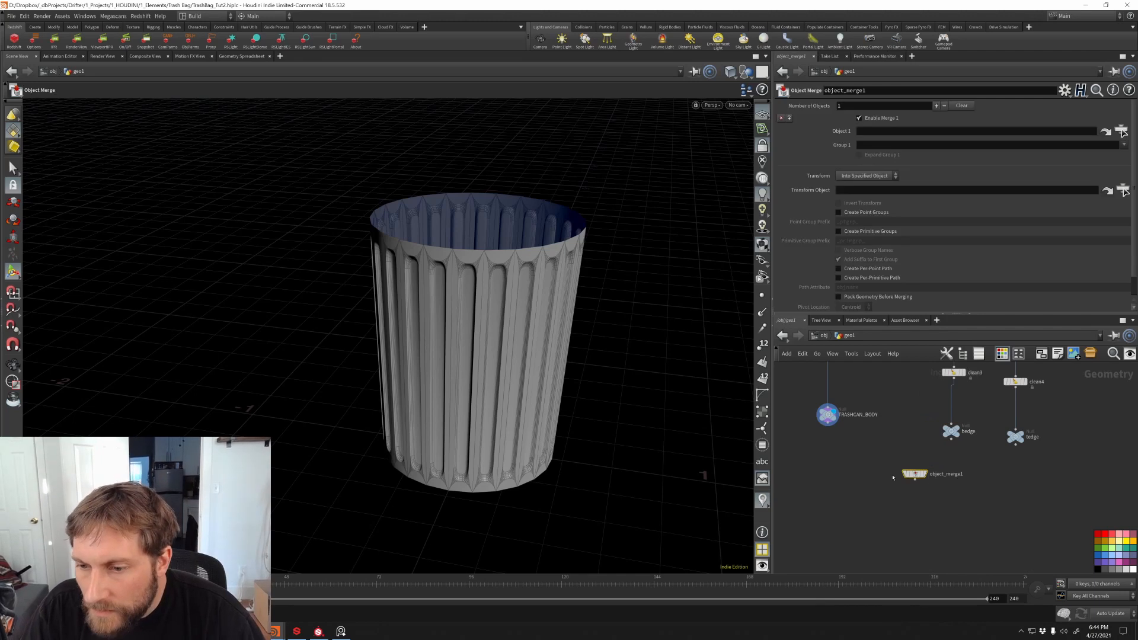
pyautogui.moveTo(840, 411); pyautogui.dragTo(871, 131)
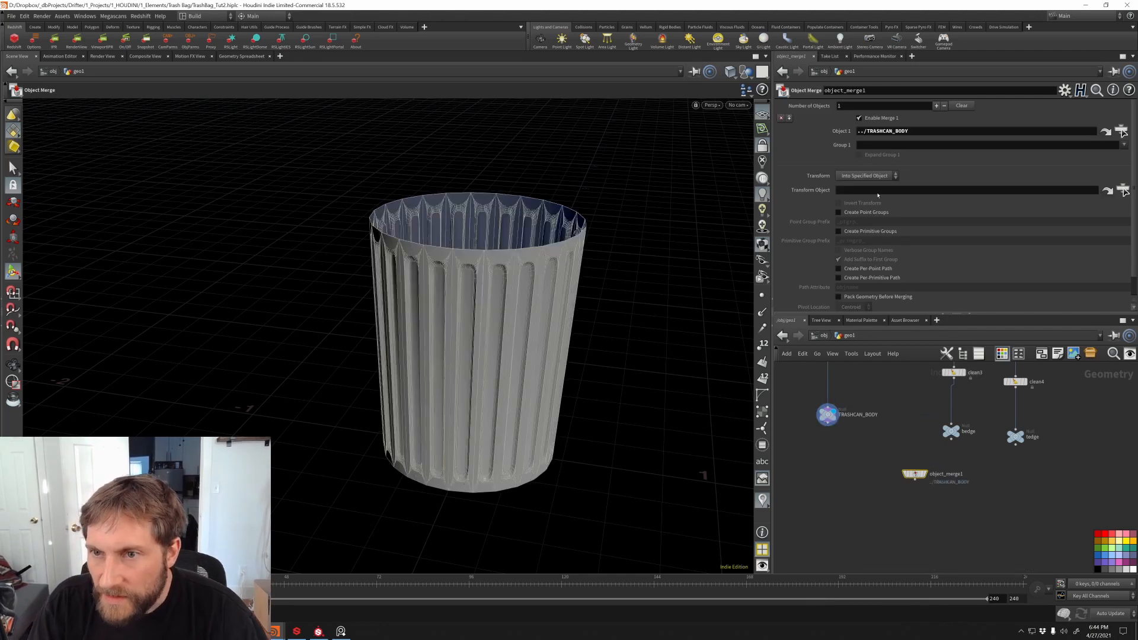
pyautogui.moveTo(958, 489); pyautogui.dragTo(917, 448, button='middle')
pyautogui.moveTo(874, 433); pyautogui.dragTo(875, 450)
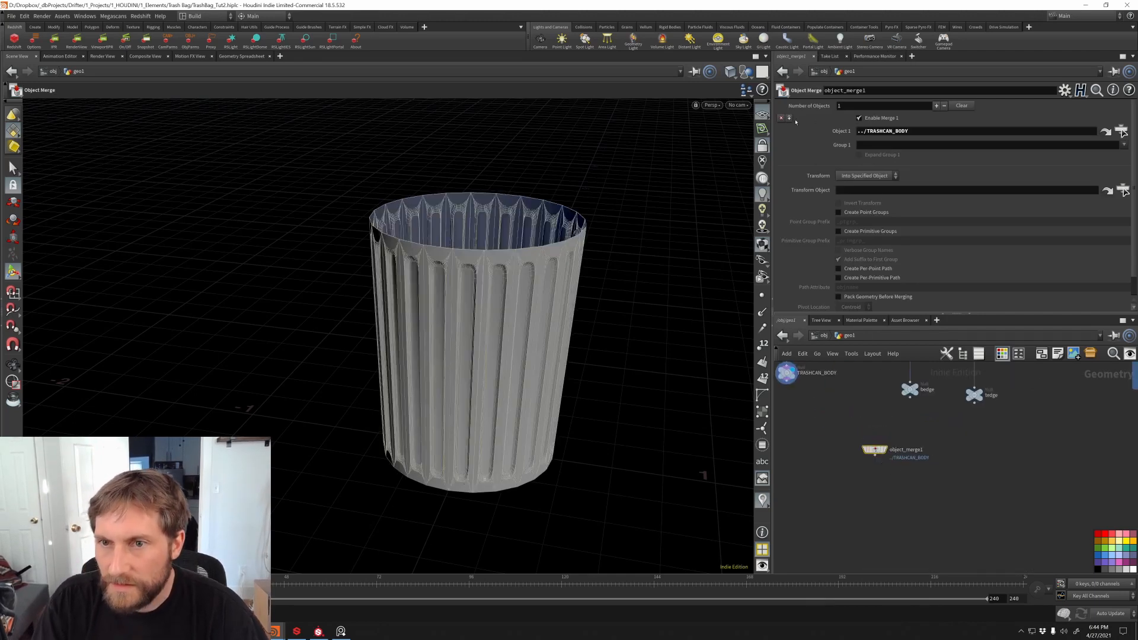
# Step: Add a second object entry to object_merge1 and point it to the brim null
pyautogui.click(936, 106)
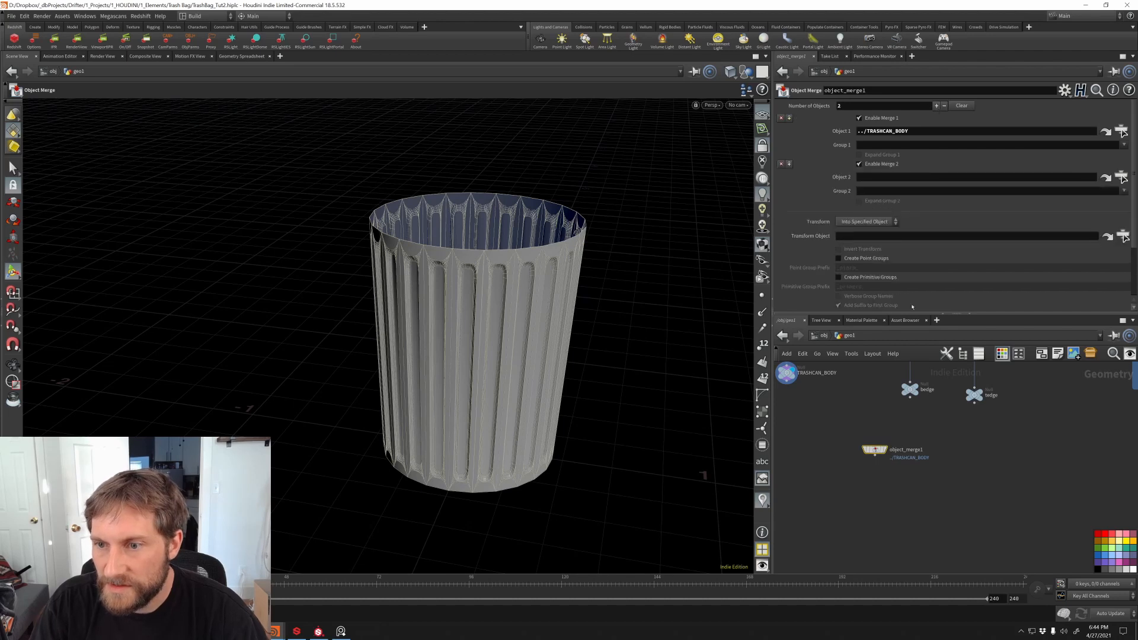
pyautogui.moveTo(918, 398)
pyautogui.mouseDown()
pyautogui.moveTo(898, 354)
pyautogui.moveTo(913, 396)
pyautogui.mouseUp()
pyautogui.click(994, 477)
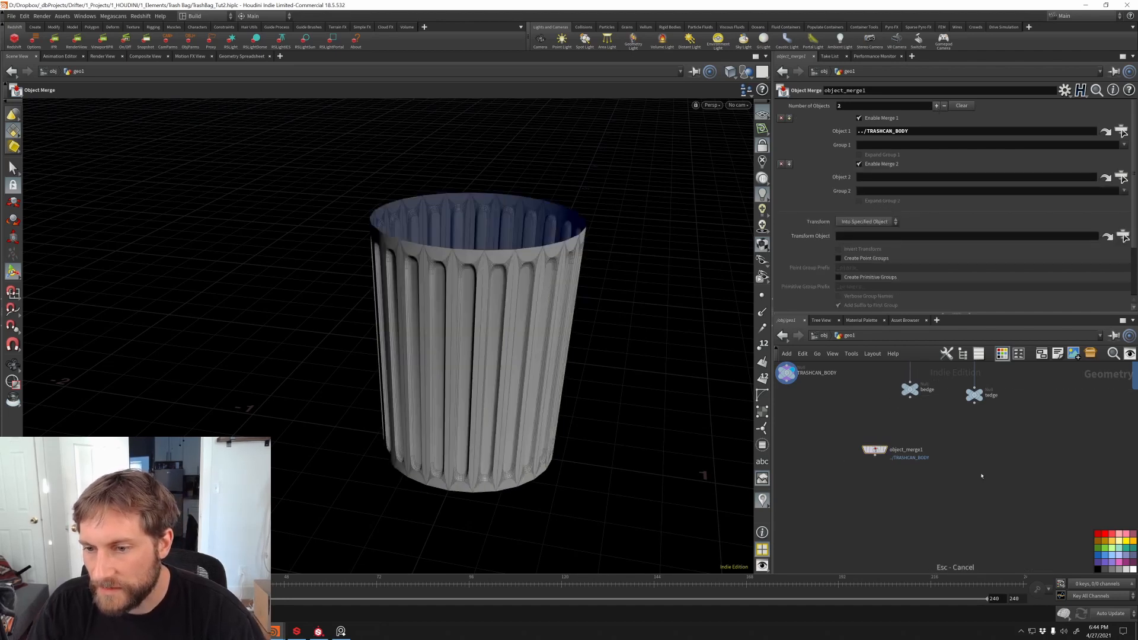
pyautogui.moveTo(875, 450); pyautogui.dragTo(1069, 436)
pyautogui.moveTo(1071, 379); pyautogui.dragTo(821, 429, button='middle')
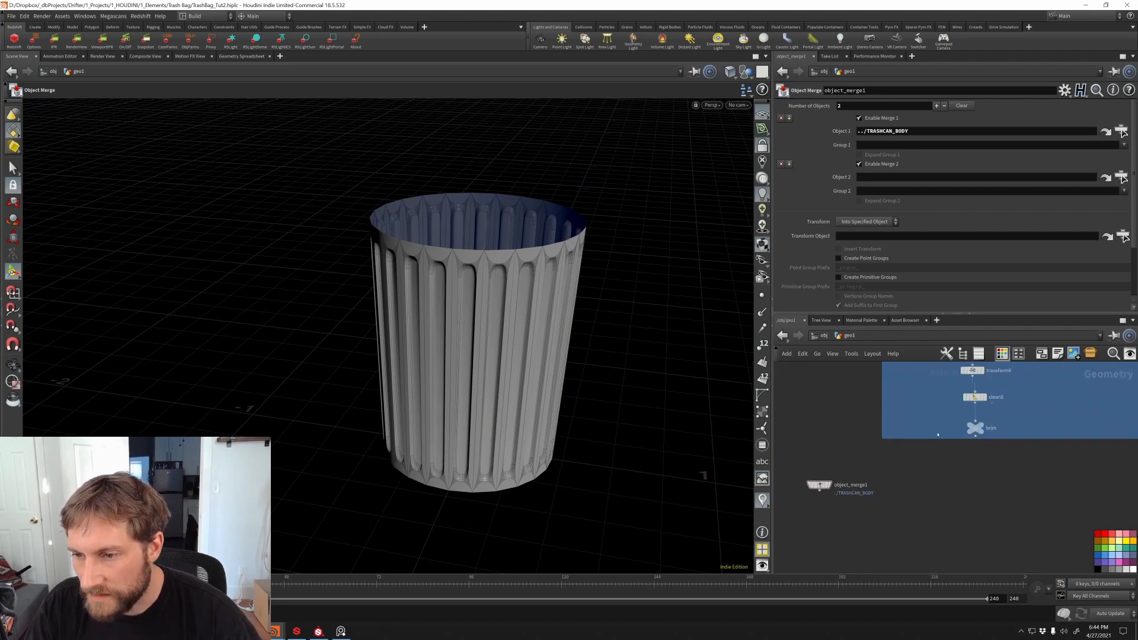
pyautogui.moveTo(975, 428); pyautogui.dragTo(875, 177)
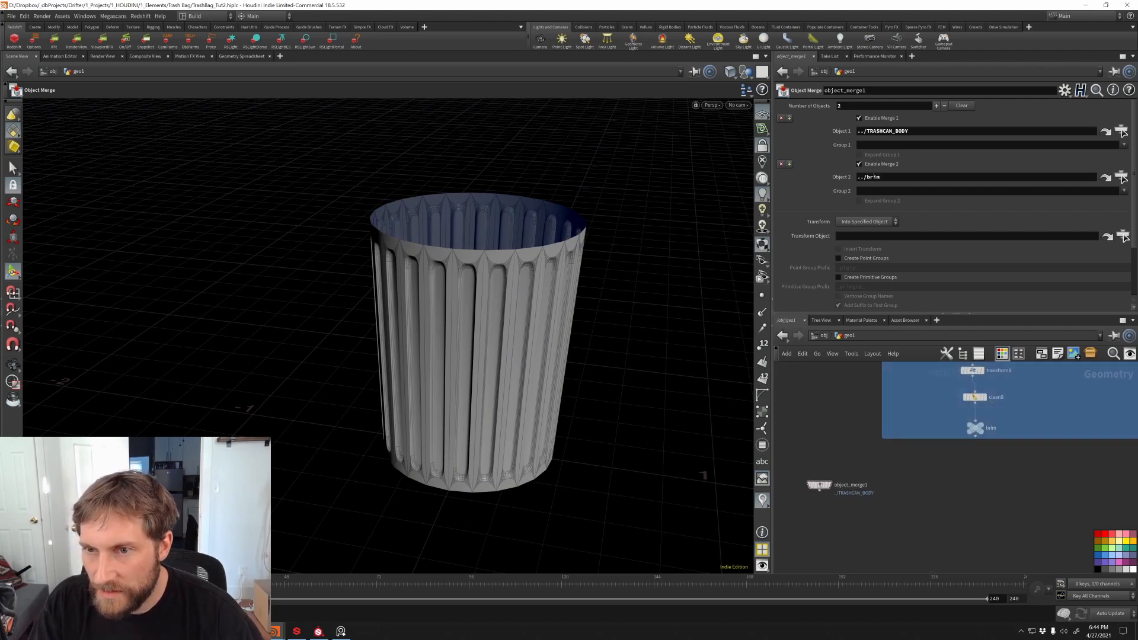
# Step: Add a third object entry pointing to the trim null and display object_merge1
pyautogui.click(937, 106)
pyautogui.moveTo(1085, 415); pyautogui.dragTo(923, 442, button='middle')
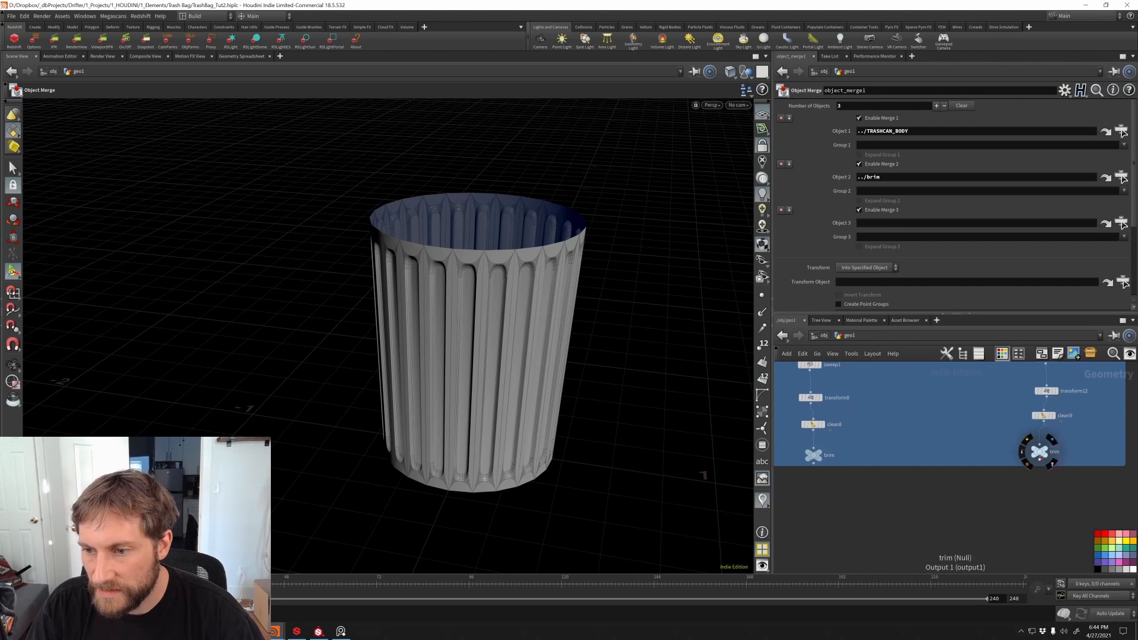
pyautogui.moveTo(1039, 453); pyautogui.dragTo(873, 224)
pyautogui.moveTo(899, 471); pyautogui.dragTo(1033, 468, button='middle')
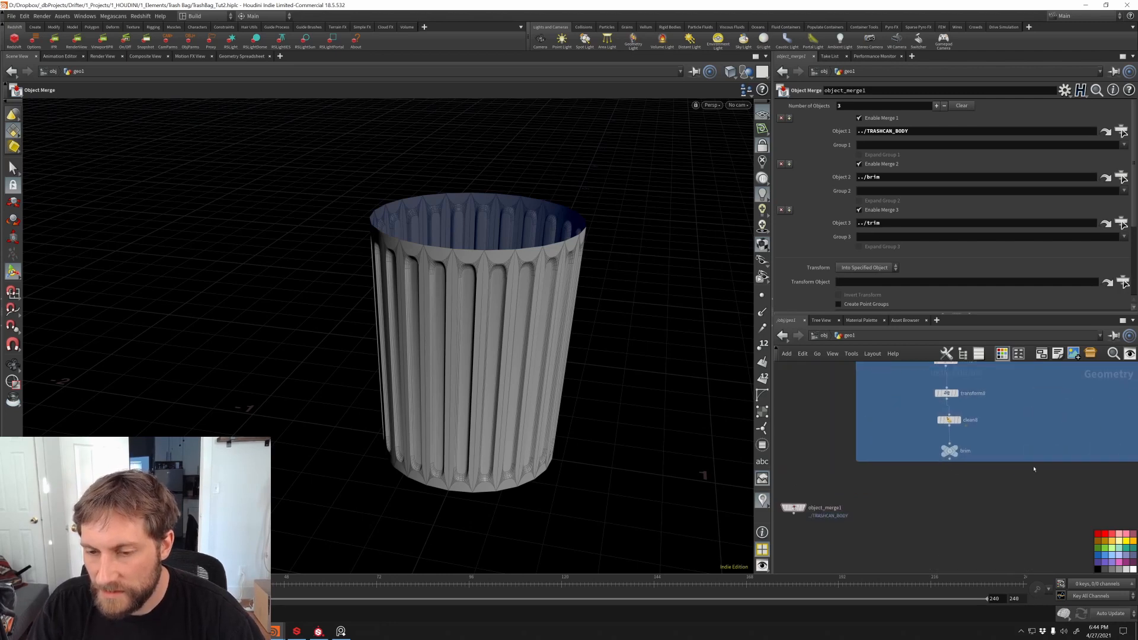
pyautogui.scroll(-1, 883, 509)
pyautogui.moveTo(871, 511); pyautogui.dragTo(950, 441, button='middle')
pyautogui.click(896, 438)
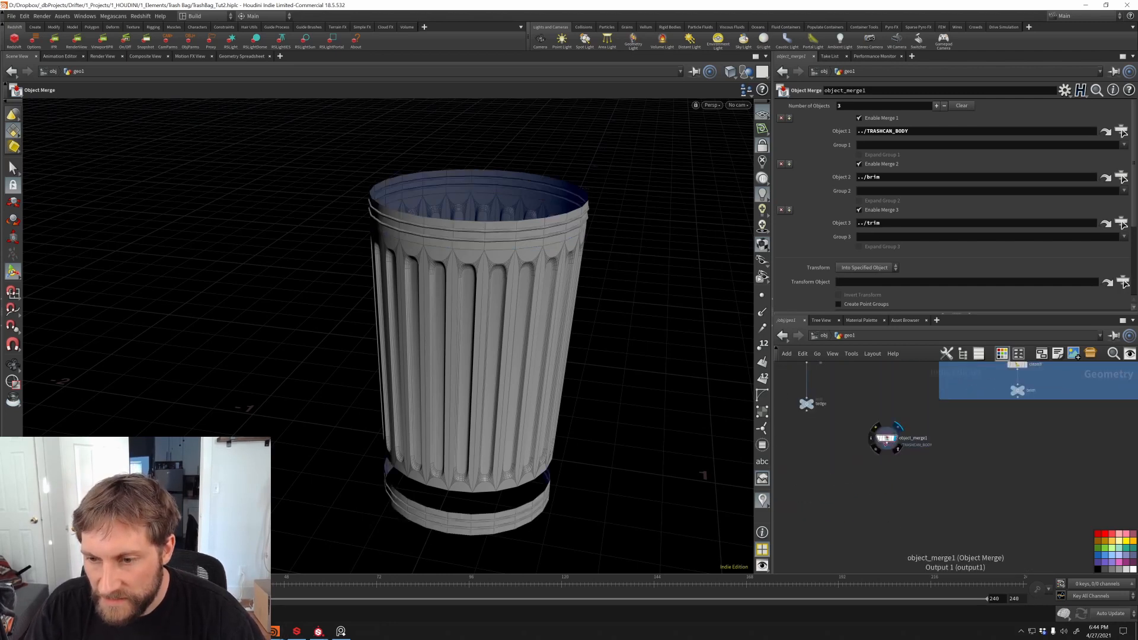
# Step: Reposition object_merge1 in the network just below the bedge and tedge nulls
pyautogui.moveTo(888, 439); pyautogui.dragTo(799, 455)
pyautogui.moveTo(833, 467); pyautogui.dragTo(916, 448, button='middle')
pyautogui.scroll(2, 883, 424)
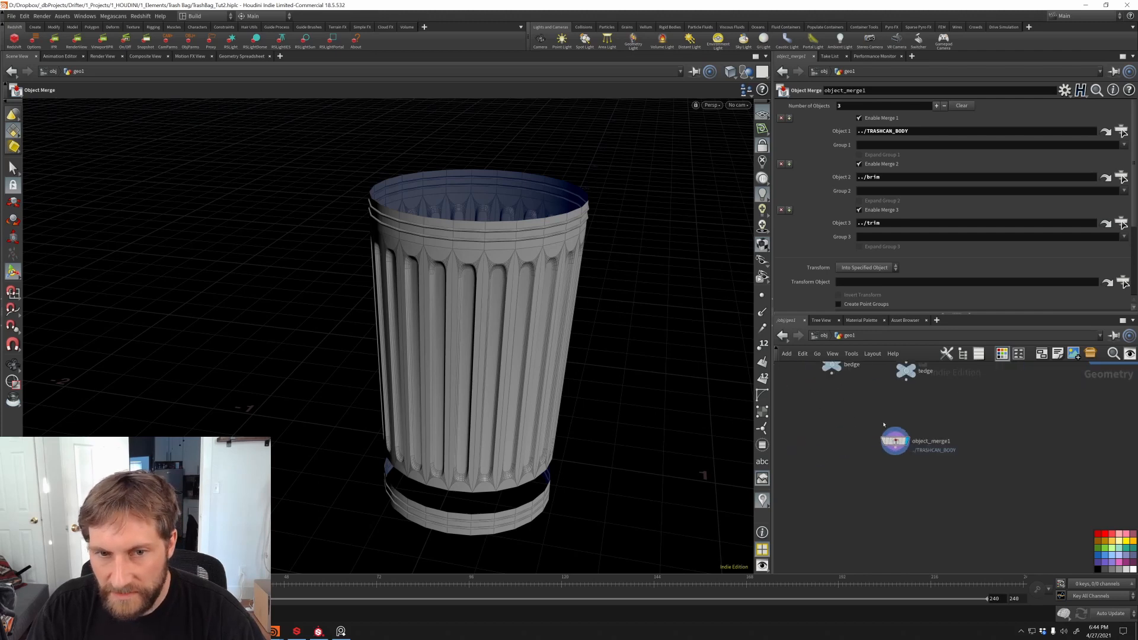
pyautogui.moveTo(867, 480); pyautogui.dragTo(812, 512, button='middle')
pyautogui.moveTo(839, 475); pyautogui.dragTo(869, 478)
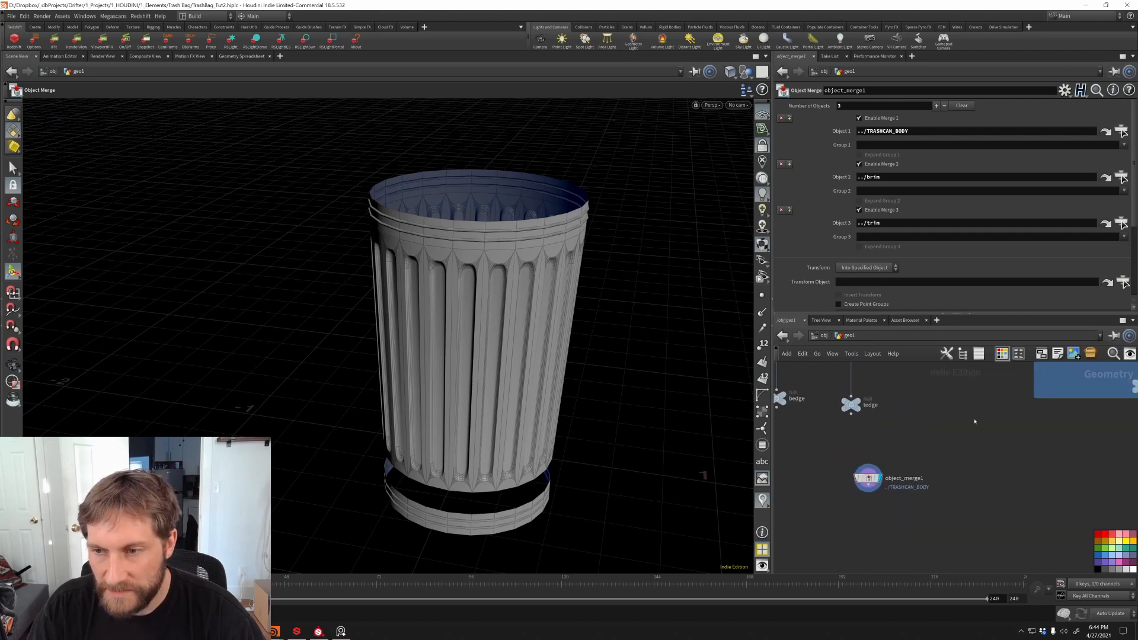
# Step: Select transform8 above the brim null and remove the line1 distance expression from its Translate Y
pyautogui.moveTo(1032, 400); pyautogui.dragTo(804, 517, button='middle')
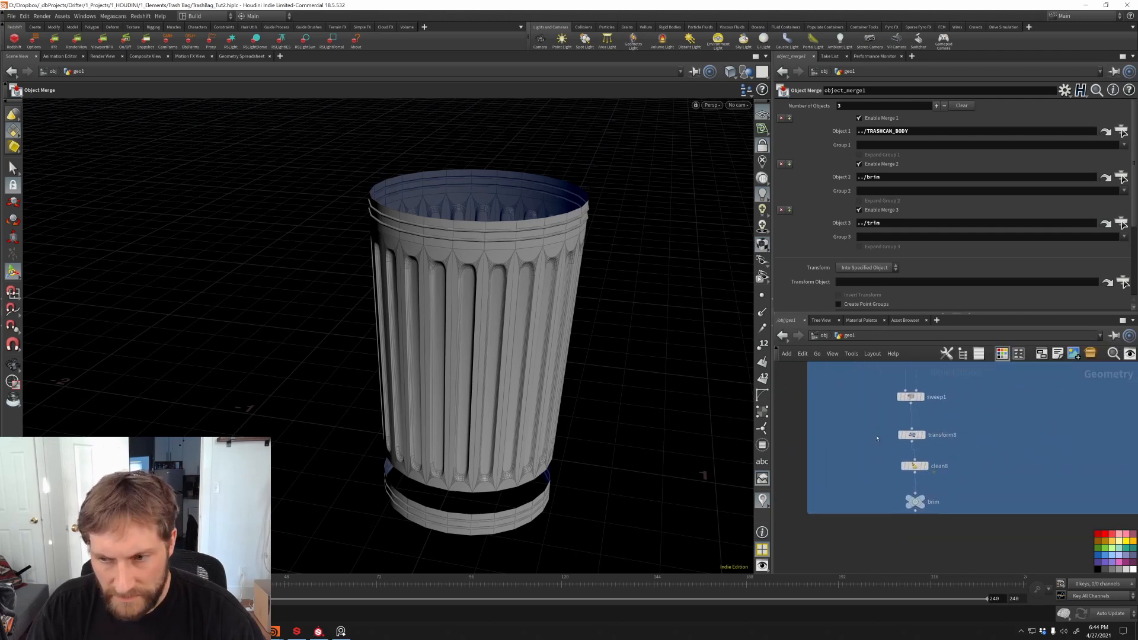
pyautogui.moveTo(877, 438); pyautogui.dragTo(871, 448, button='middle')
pyautogui.click(907, 445)
pyautogui.keyDown('alt'); pyautogui.moveTo(672, 489); pyautogui.dragTo(724, 445); pyautogui.keyUp('alt')
pyautogui.press('t')
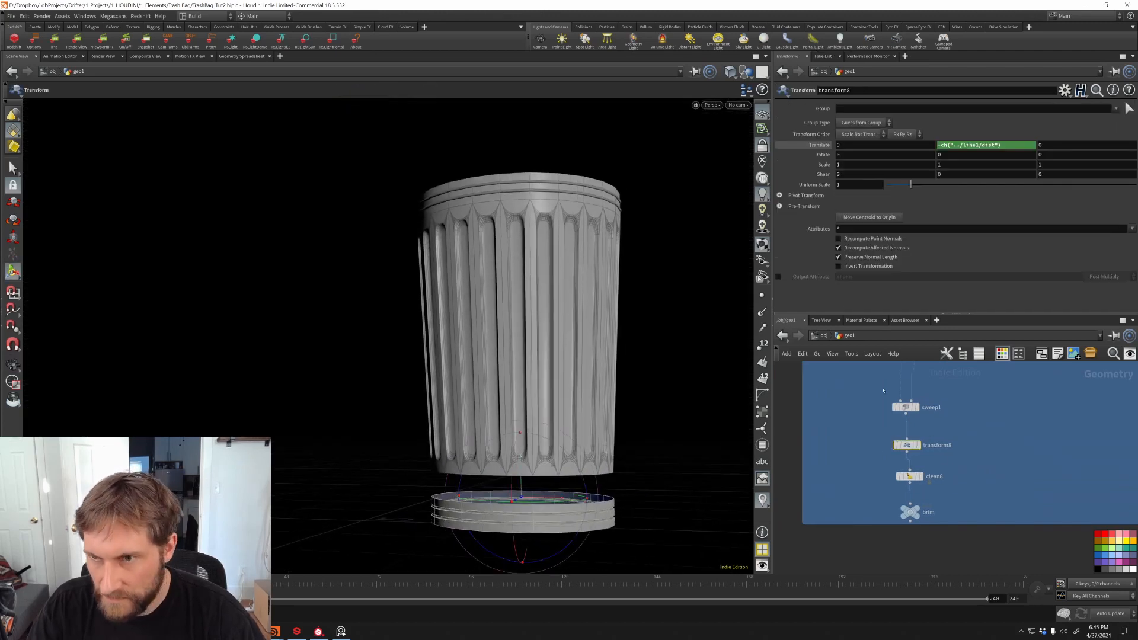
pyautogui.keyDown('ctrl'); pyautogui.keyDown('shift'); pyautogui.click(979, 146); pyautogui.keyUp('shift'); pyautogui.keyUp('ctrl')
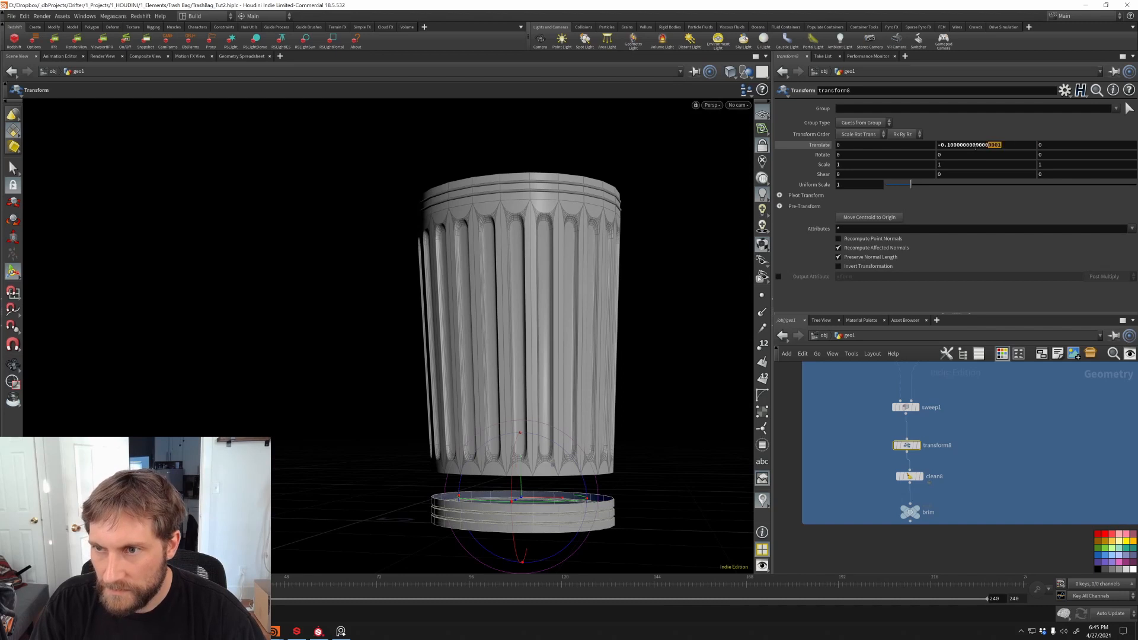
# Step: Set transform8's Translate Y to 0
pyautogui.moveTo(975, 147); pyautogui.dragTo(923, 159)
pyautogui.press('Return')
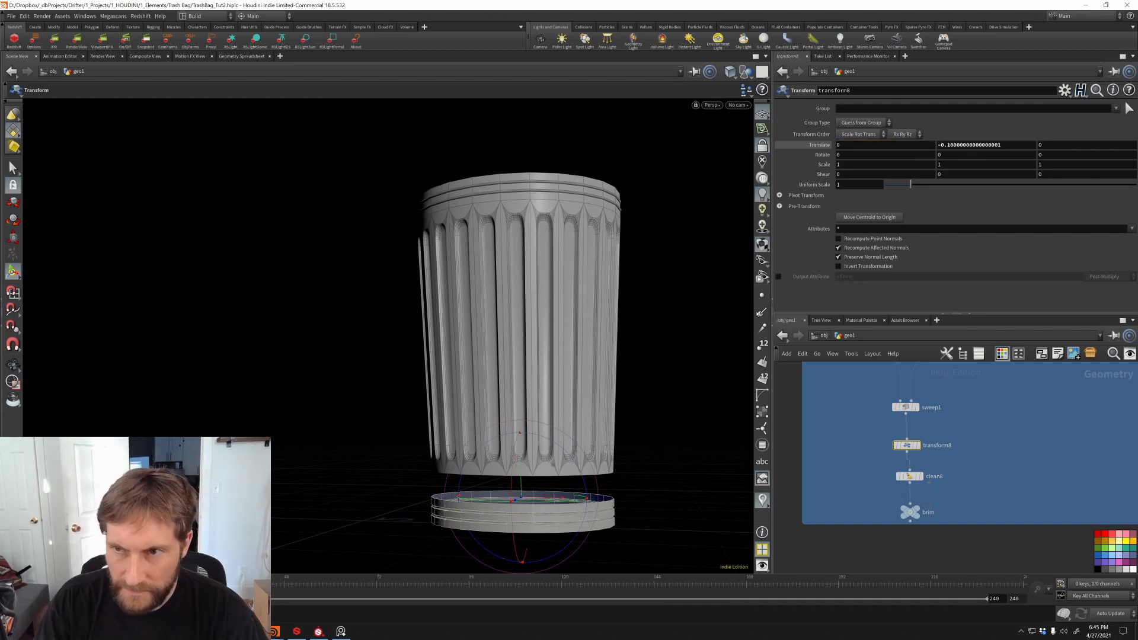
pyautogui.moveTo(1009, 147); pyautogui.dragTo(918, 157)
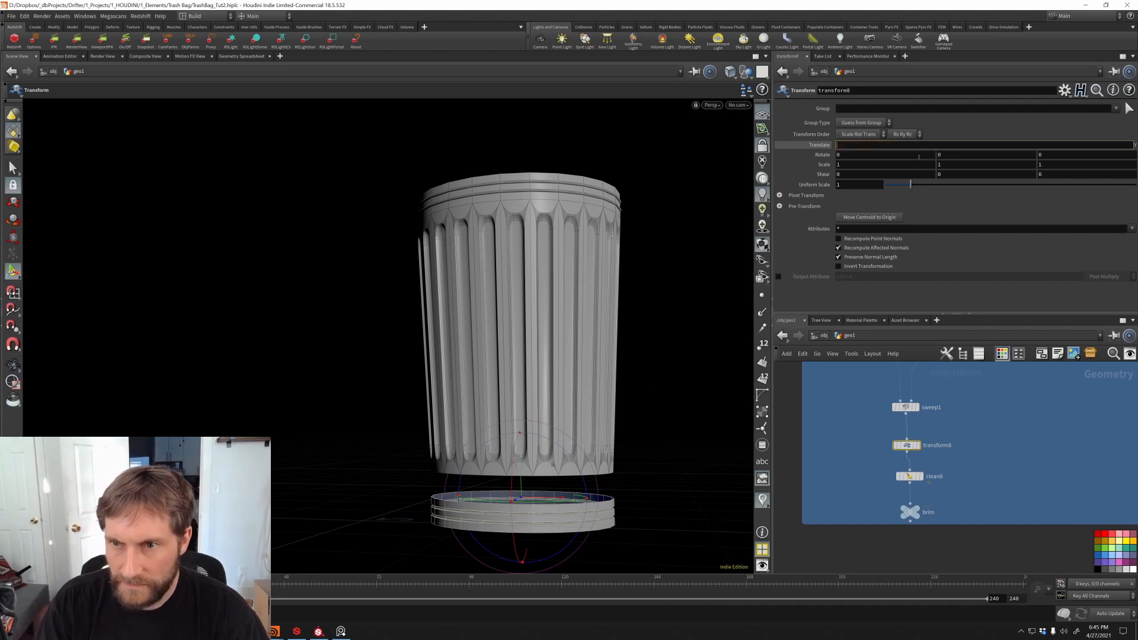
pyautogui.press('Escape')
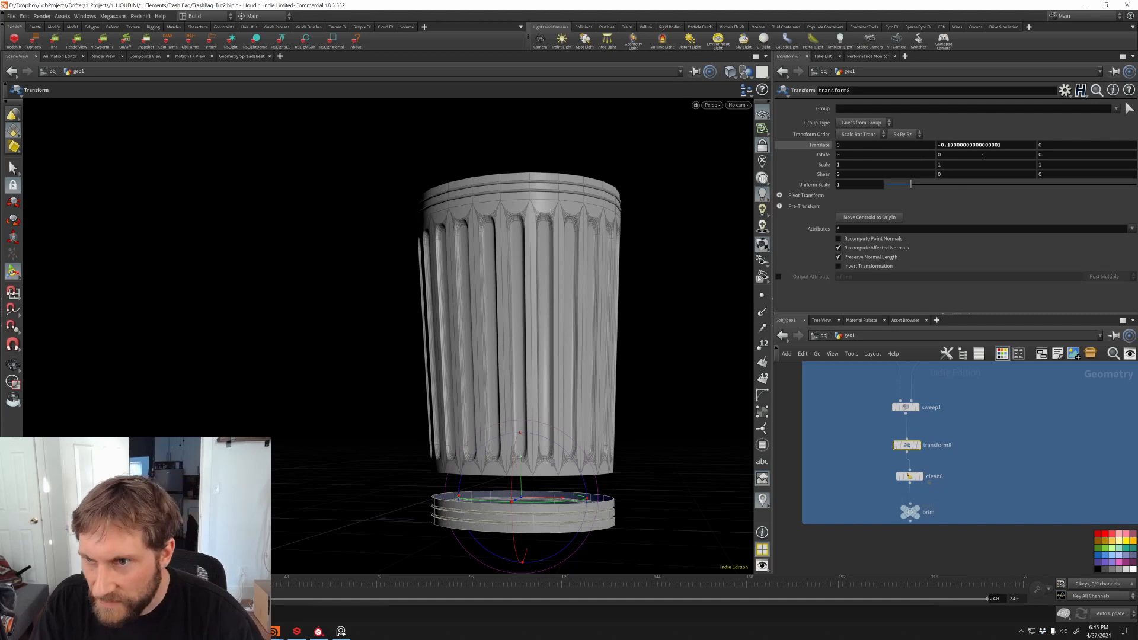
pyautogui.moveTo(1008, 146); pyautogui.dragTo(939, 144)
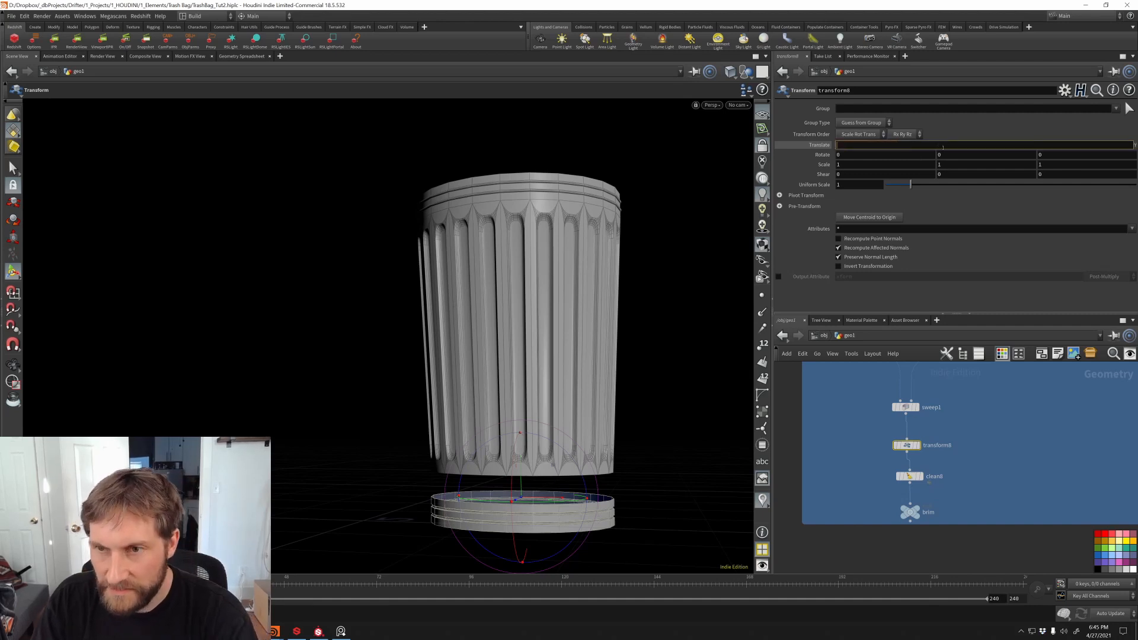
pyautogui.press('Return')
pyautogui.moveTo(512, 444); pyautogui.dragTo(580, 365)
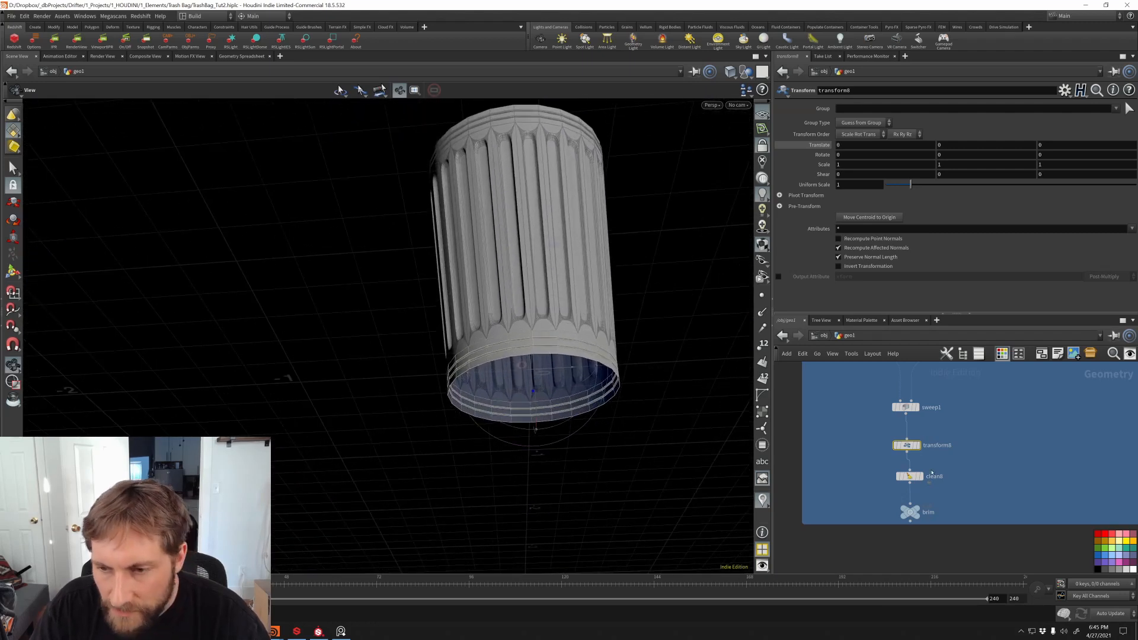
pyautogui.press('t')
pyautogui.scroll(-6, 923, 406)
pyautogui.scroll(5, 923, 407)
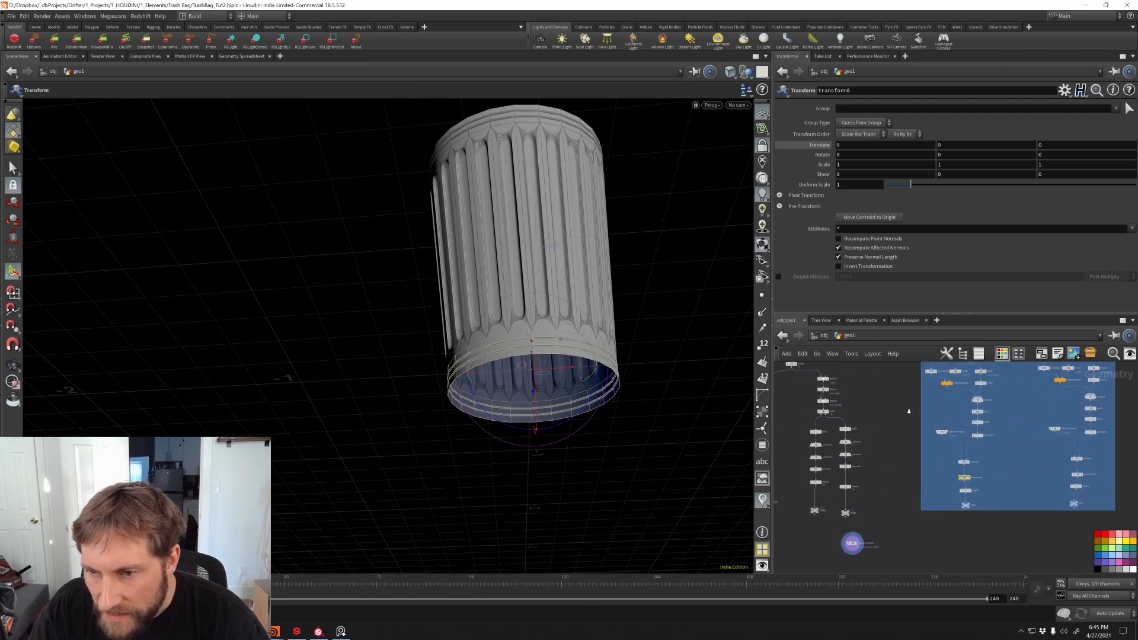
# Step: Move object_merge1 in the network so it sits just below the TRASHCAN_BODY null
pyautogui.moveTo(892, 384); pyautogui.dragTo(963, 339, button='middle')
pyautogui.scroll(2, 838, 440)
pyautogui.moveTo(924, 487); pyautogui.dragTo(853, 489)
pyautogui.moveTo(897, 472); pyautogui.dragTo(988, 518, button='middle')
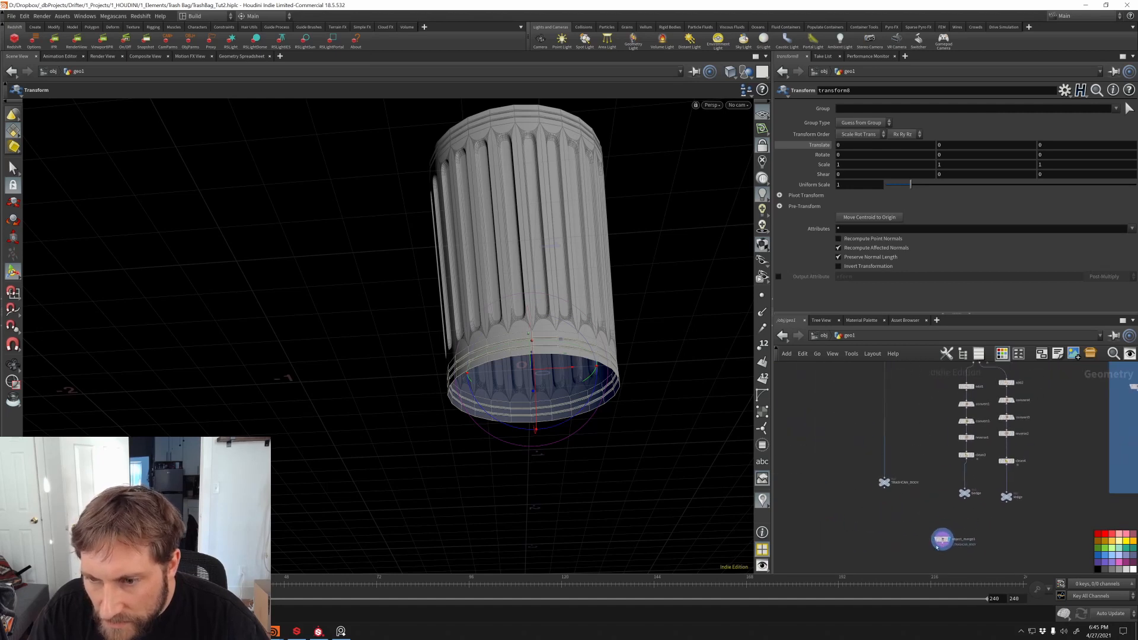
pyautogui.moveTo(940, 540); pyautogui.dragTo(902, 536)
pyautogui.moveTo(927, 448); pyautogui.dragTo(905, 468, button='middle')
pyautogui.scroll(2, 905, 468)
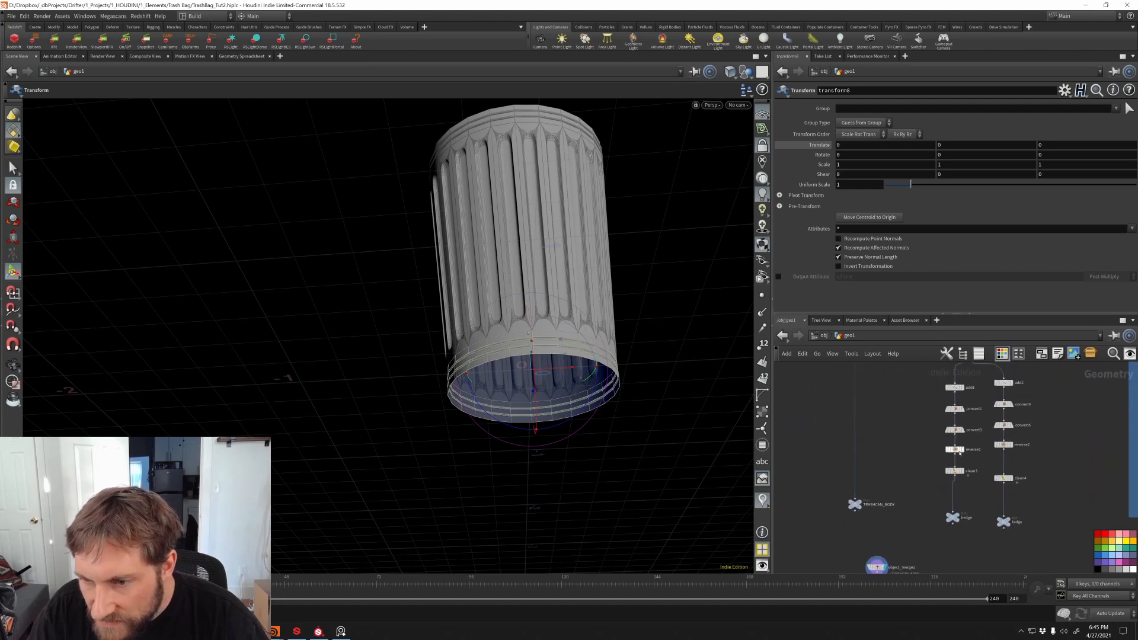
# Step: Display reverse1 and the convert node above it in turn to compare how the bottom disc appears
pyautogui.click(965, 440)
pyautogui.click(955, 450)
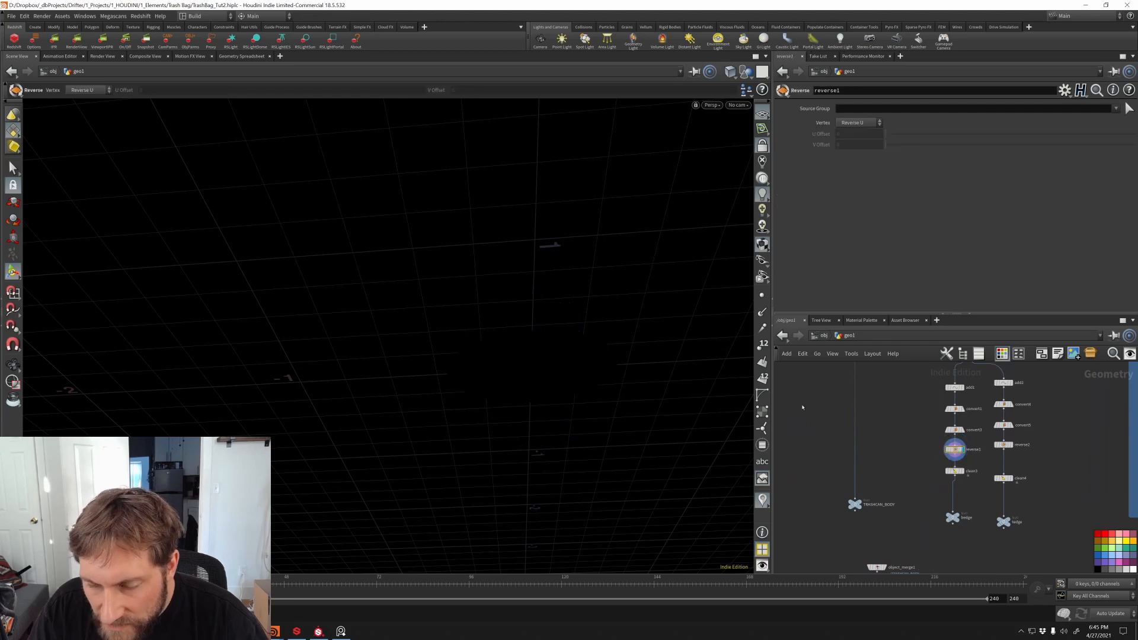
pyautogui.press('Return')
pyautogui.click(962, 430)
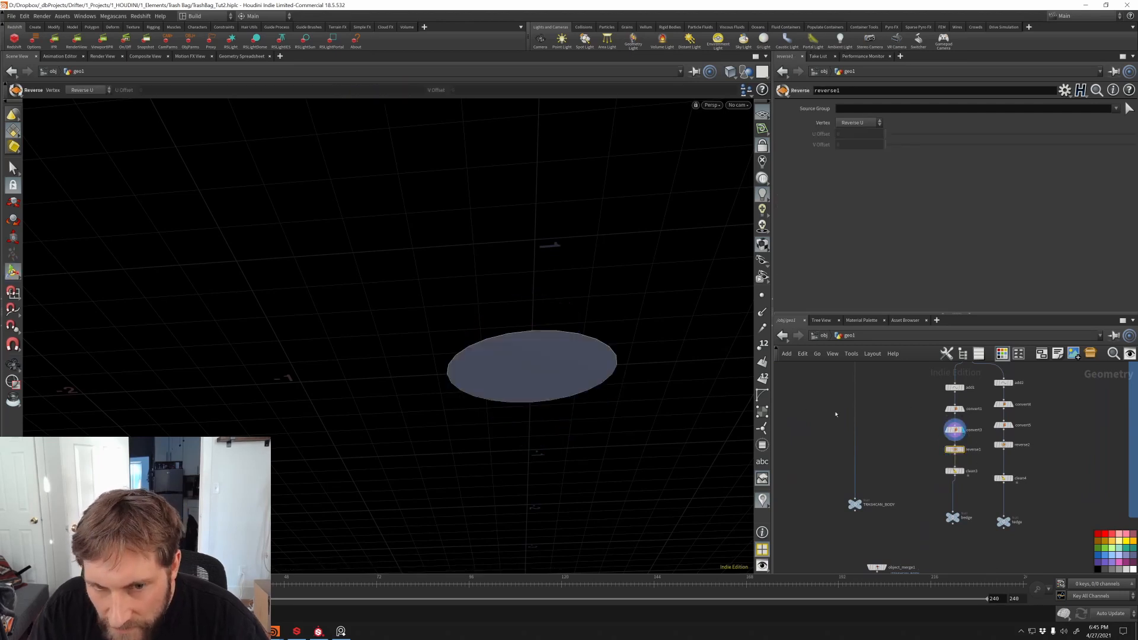
pyautogui.click(963, 450)
pyautogui.keyDown('alt'); pyautogui.moveTo(630, 363); pyautogui.dragTo(661, 391); pyautogui.keyUp('alt')
# Step: Shift clean3 down to make room and branch a null named BOTTOM off reverse1
pyautogui.moveTo(936, 480); pyautogui.dragTo(923, 430, button='middle')
pyautogui.moveTo(942, 423); pyautogui.dragTo(943, 433)
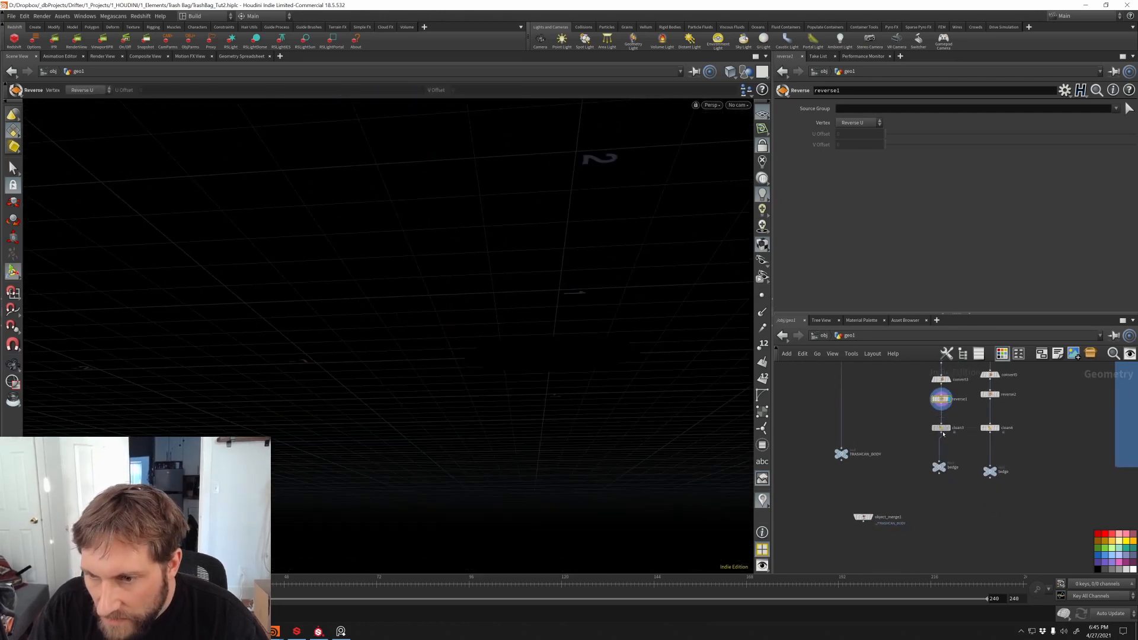
pyautogui.click(941, 408)
pyautogui.click(908, 419)
pyautogui.write('null')
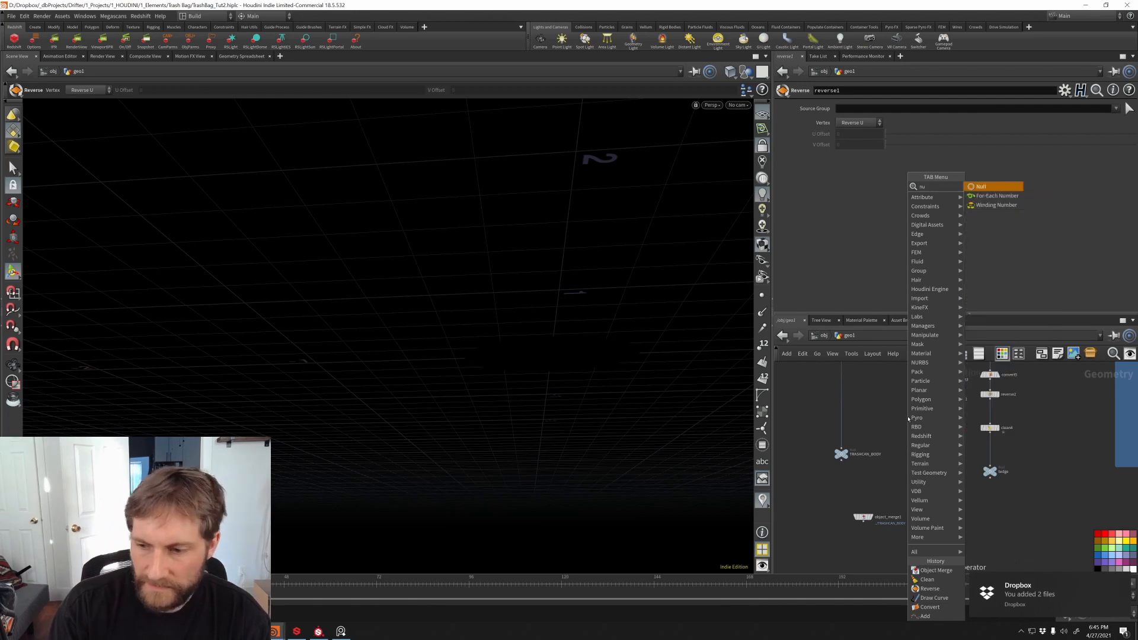
pyautogui.press('Return')
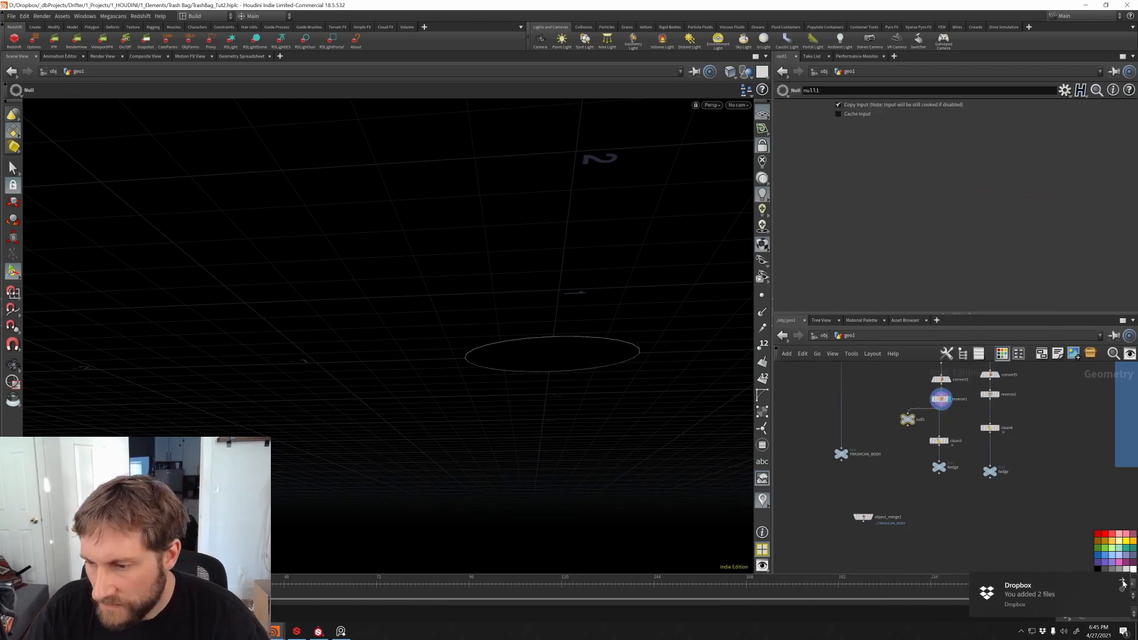
pyautogui.click(1122, 583)
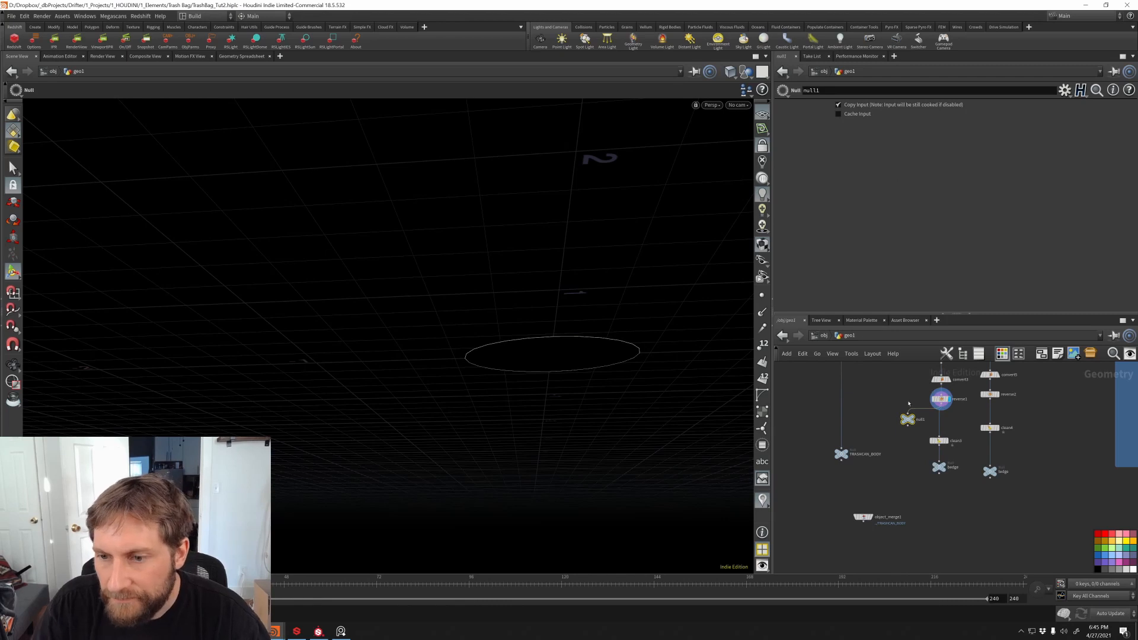
pyautogui.write('BOTTOM')
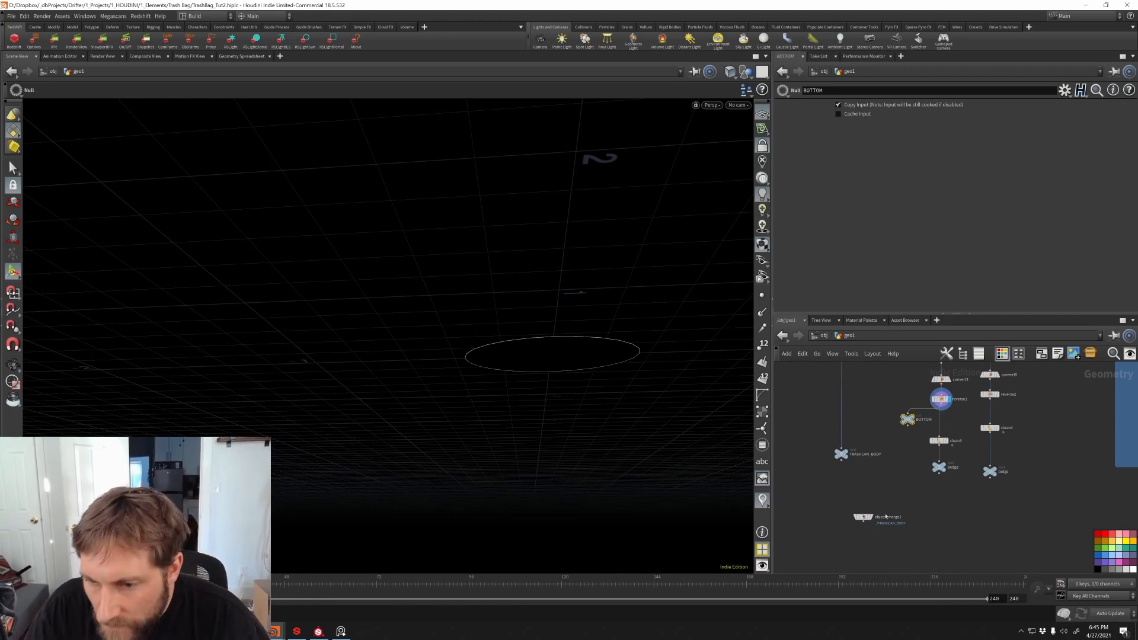
# Step: Add a fourth object entry to object_merge1 that points to the BOTTOM null
pyautogui.click(885, 518)
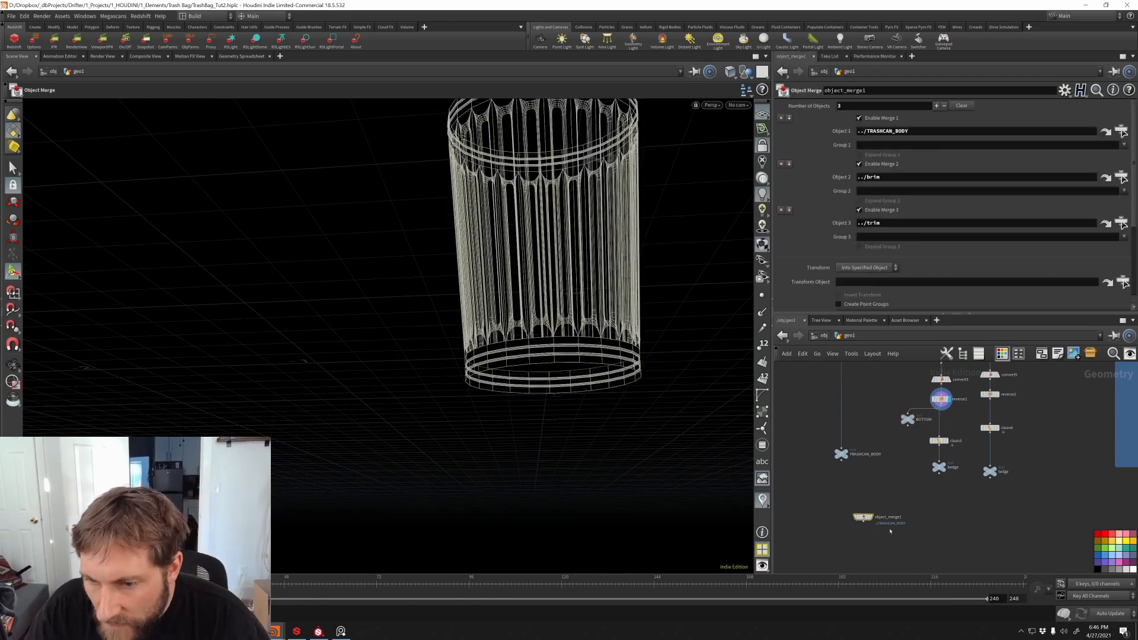
pyautogui.click(936, 106)
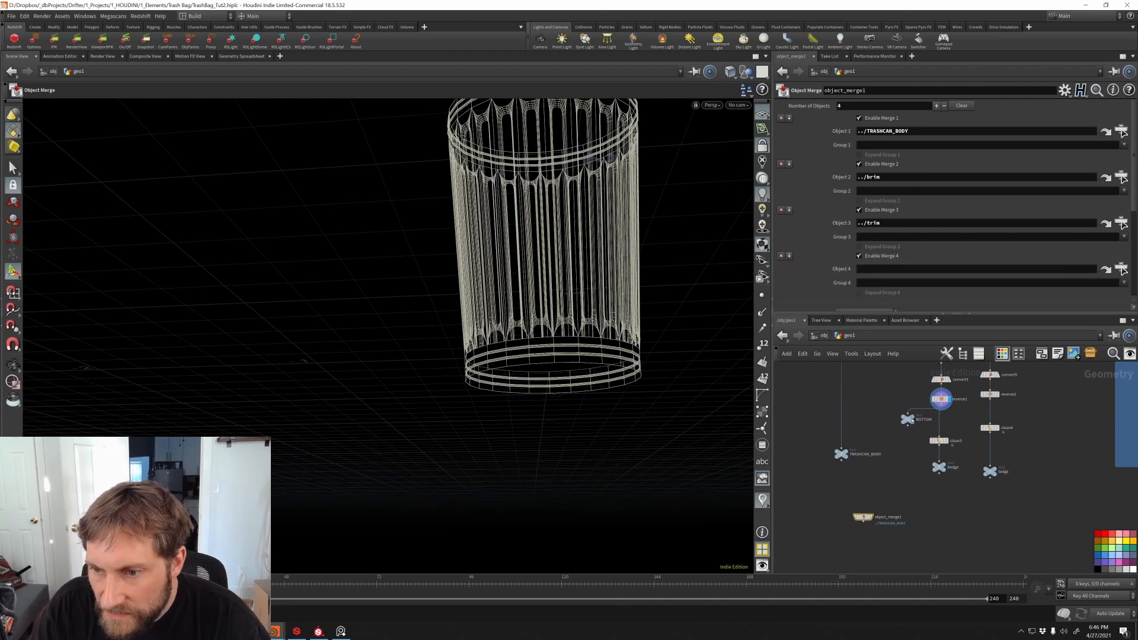
pyautogui.moveTo(907, 419); pyautogui.dragTo(874, 271)
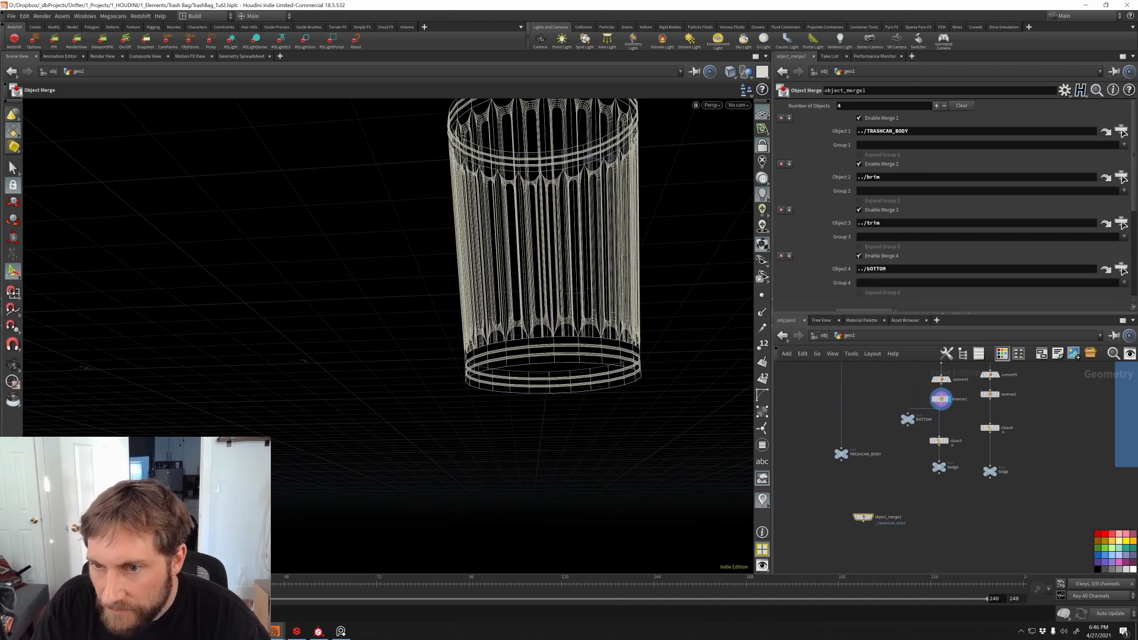
# Step: Rewire the BOTTOM null to take its input from clean3 and display object_merge1 to view the can's underside
pyautogui.moveTo(889, 488); pyautogui.dragTo(898, 443, button='middle')
pyautogui.click(883, 472)
pyautogui.keyDown('alt'); pyautogui.moveTo(670, 332); pyautogui.dragTo(658, 314); pyautogui.keyUp('alt')
pyautogui.keyDown('alt'); pyautogui.moveTo(658, 314); pyautogui.dragTo(634, 272); pyautogui.keyUp('alt')
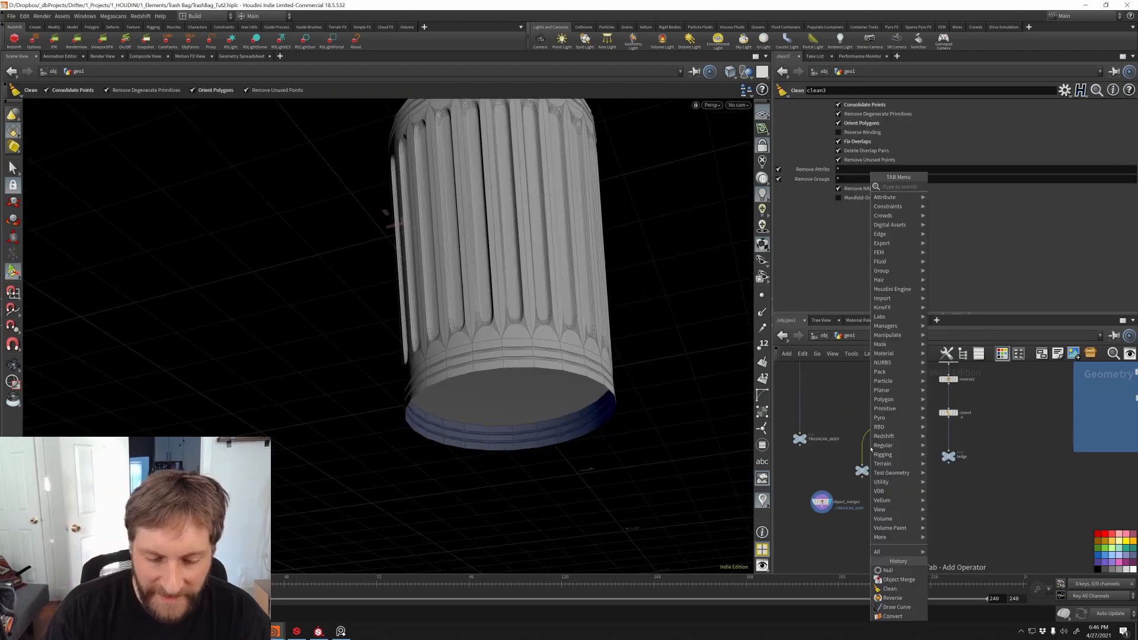
# Step: Insert a Transform node on the wire between clean3 and the BOTTOM null
pyautogui.write('trans')
pyautogui.press('Return')
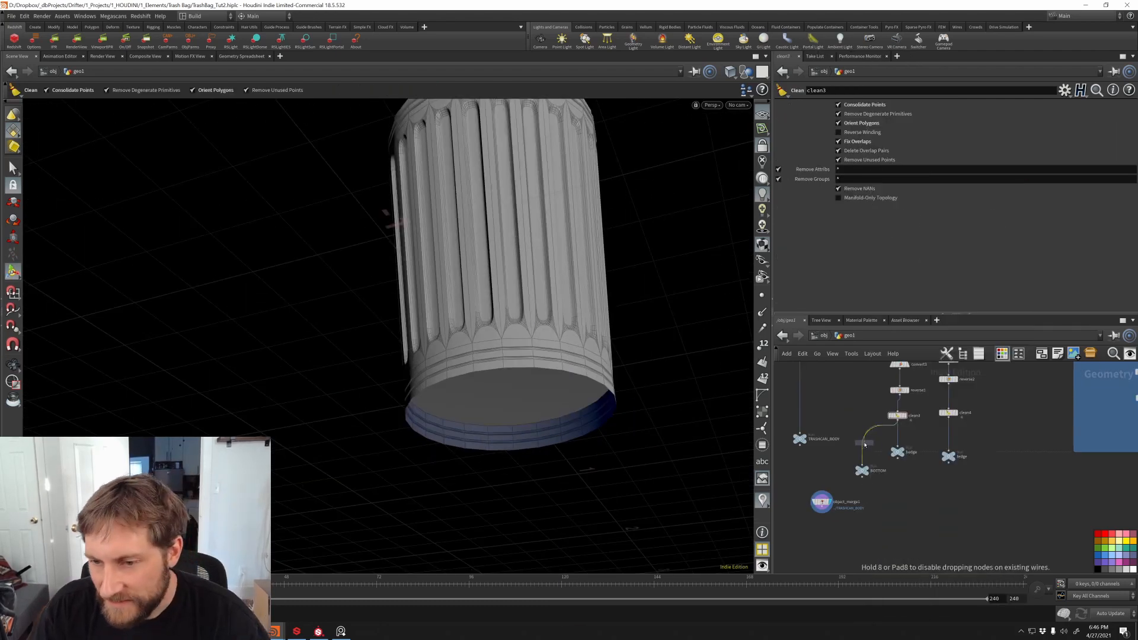
pyautogui.click(865, 443)
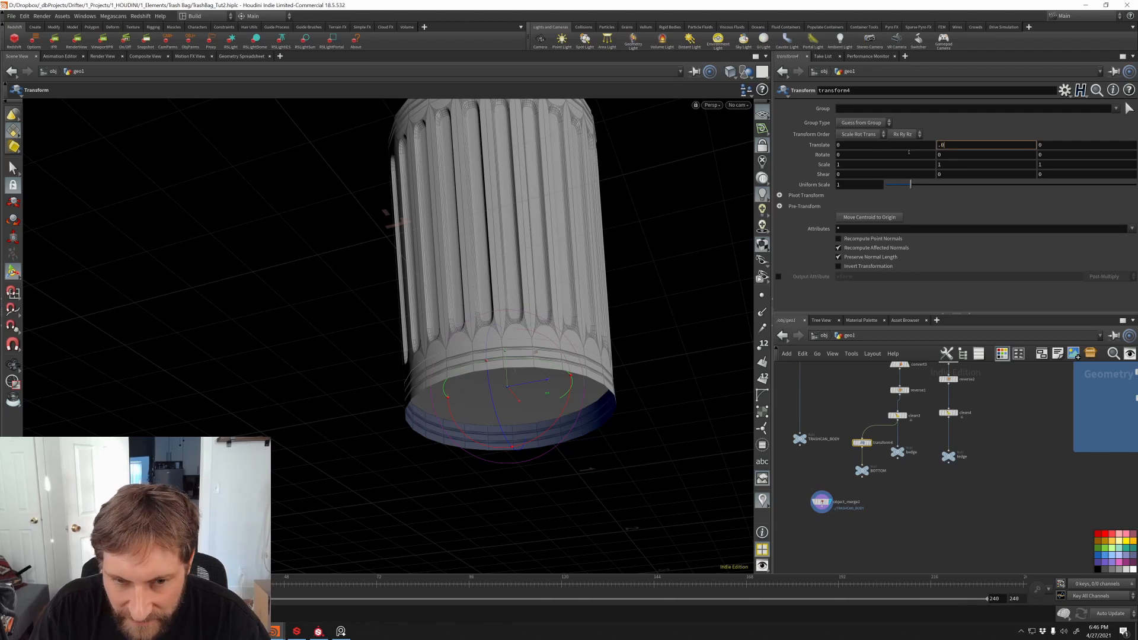
# Step: Lower the can's bottom disc by setting transform4's Translate Y to -.075
pyautogui.press('Return')
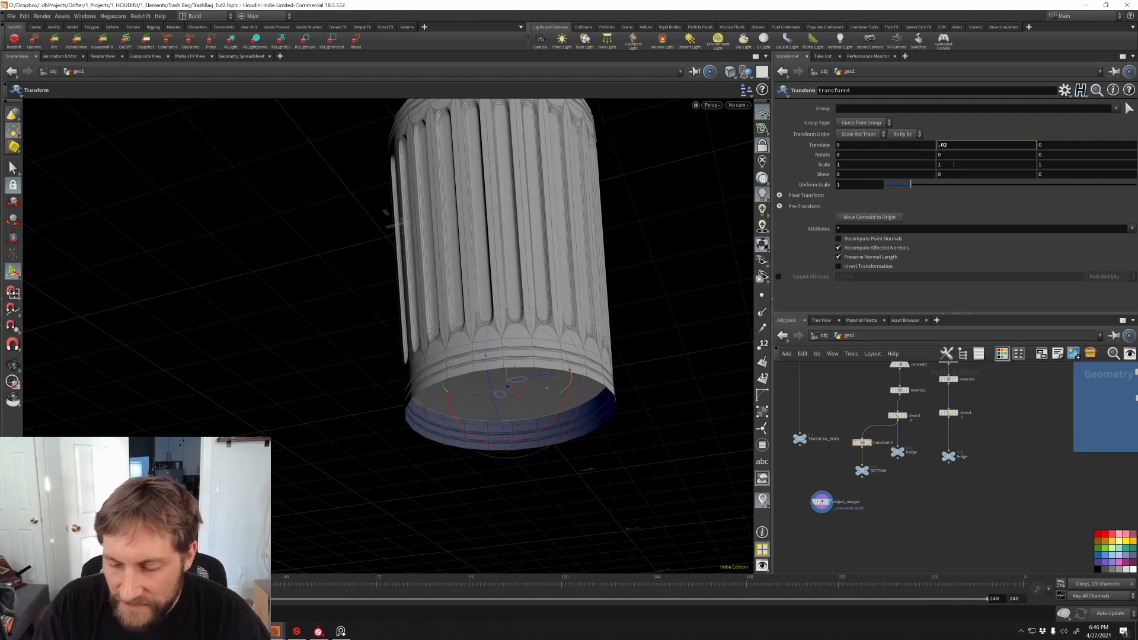
pyautogui.write('5')
pyautogui.press('Return')
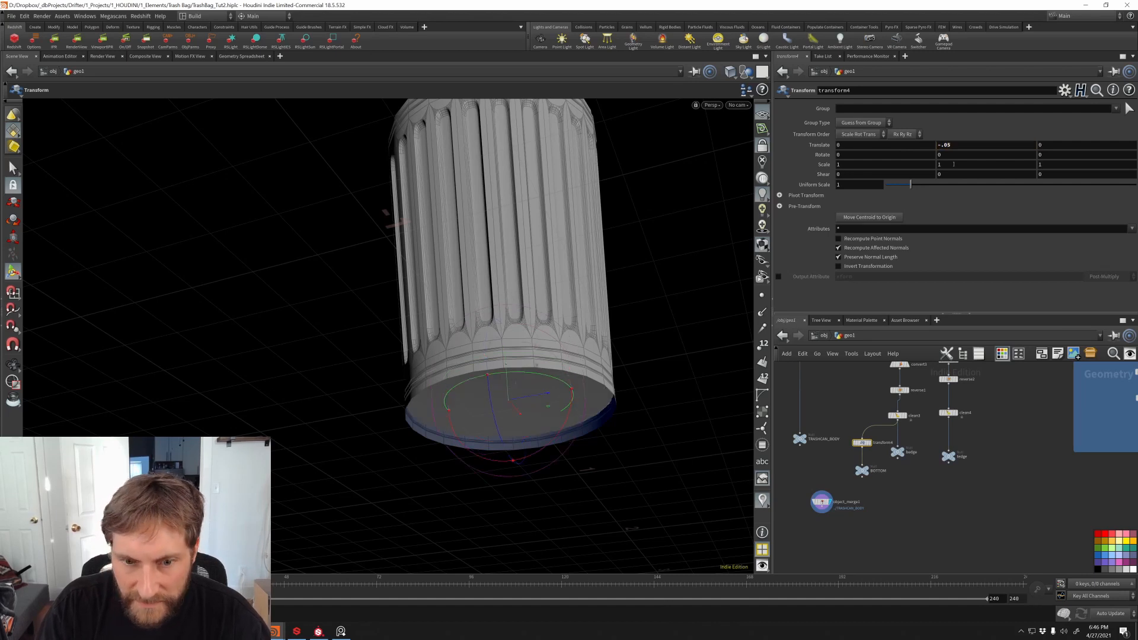
pyautogui.keyDown('alt'); pyautogui.moveTo(477, 402); pyautogui.dragTo(566, 367); pyautogui.keyUp('alt')
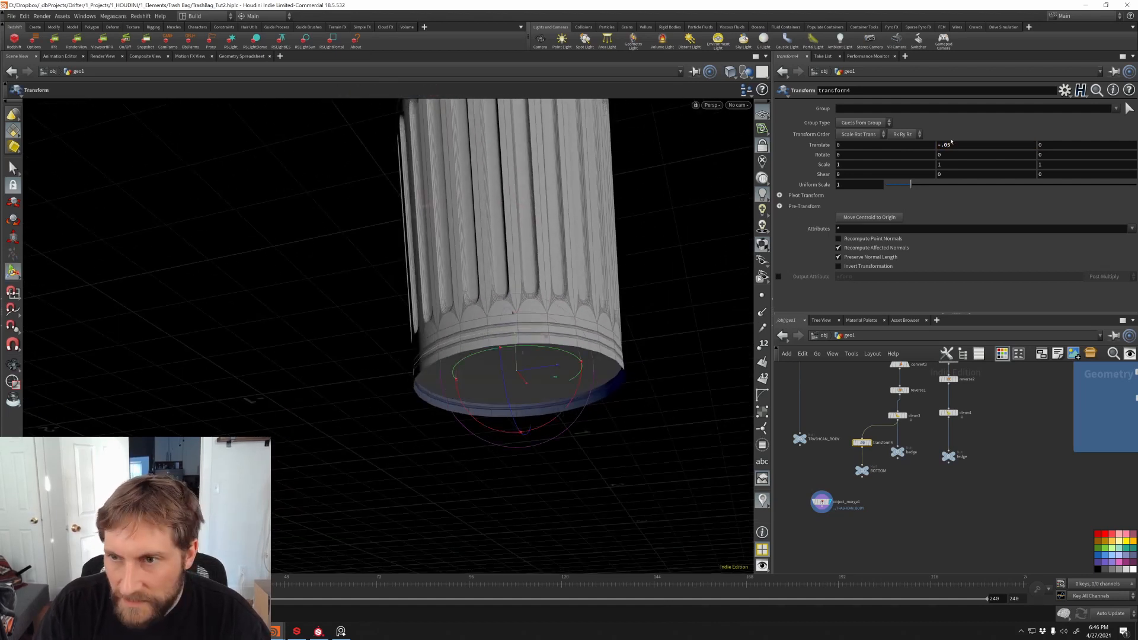
pyautogui.press('Return')
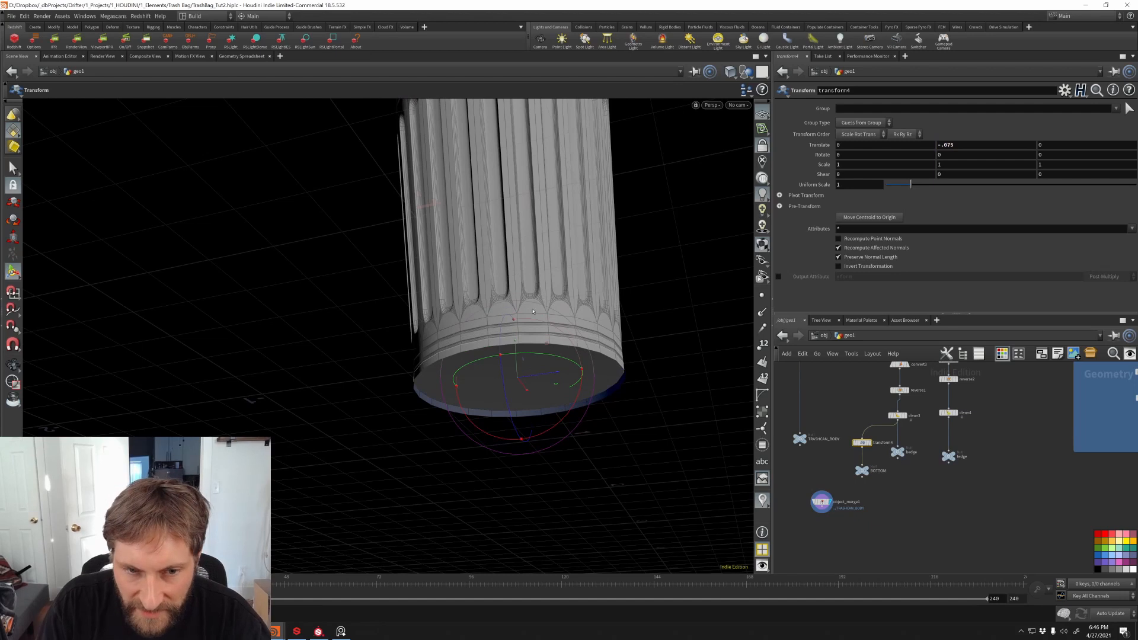
pyautogui.keyDown('alt'); pyautogui.moveTo(533, 311); pyautogui.dragTo(602, 354); pyautogui.keyUp('alt')
# Step: Move object_merge1 farther away from the BOTTOM null and view the whole merged can
pyautogui.moveTo(861, 537); pyautogui.dragTo(911, 500, button='middle')
pyautogui.moveTo(833, 445); pyautogui.dragTo(898, 484)
pyautogui.moveTo(870, 465); pyautogui.dragTo(830, 463)
pyautogui.moveTo(836, 505); pyautogui.dragTo(892, 463, button='middle')
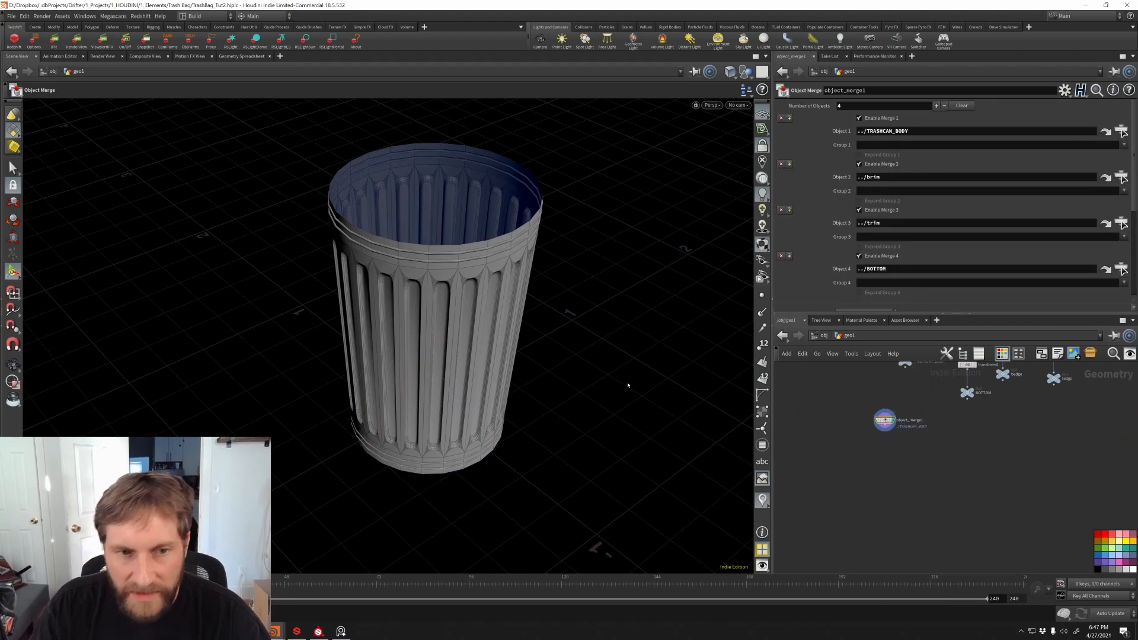
pyautogui.keyDown('alt'); pyautogui.moveTo(628, 385); pyautogui.dragTo(535, 314); pyautogui.keyUp('alt')
# Step: Enable Fix Overlaps on the clean4 node above the tedge null
pyautogui.moveTo(1023, 401); pyautogui.dragTo(959, 488, button='middle')
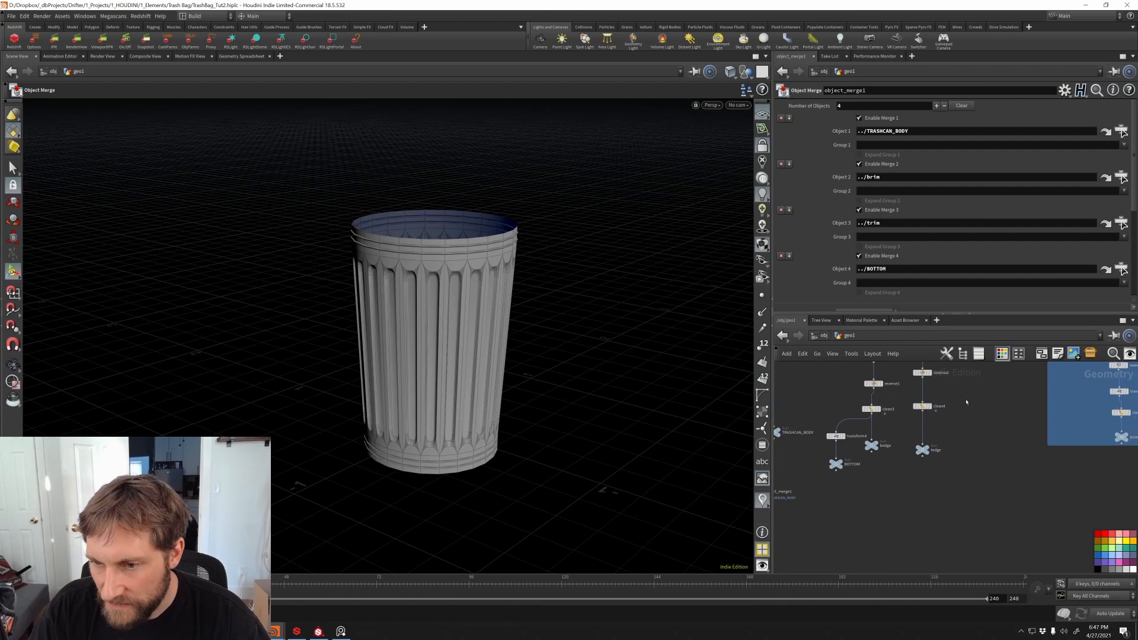
pyautogui.click(922, 407)
pyautogui.moveTo(867, 471); pyautogui.dragTo(948, 478, button='middle')
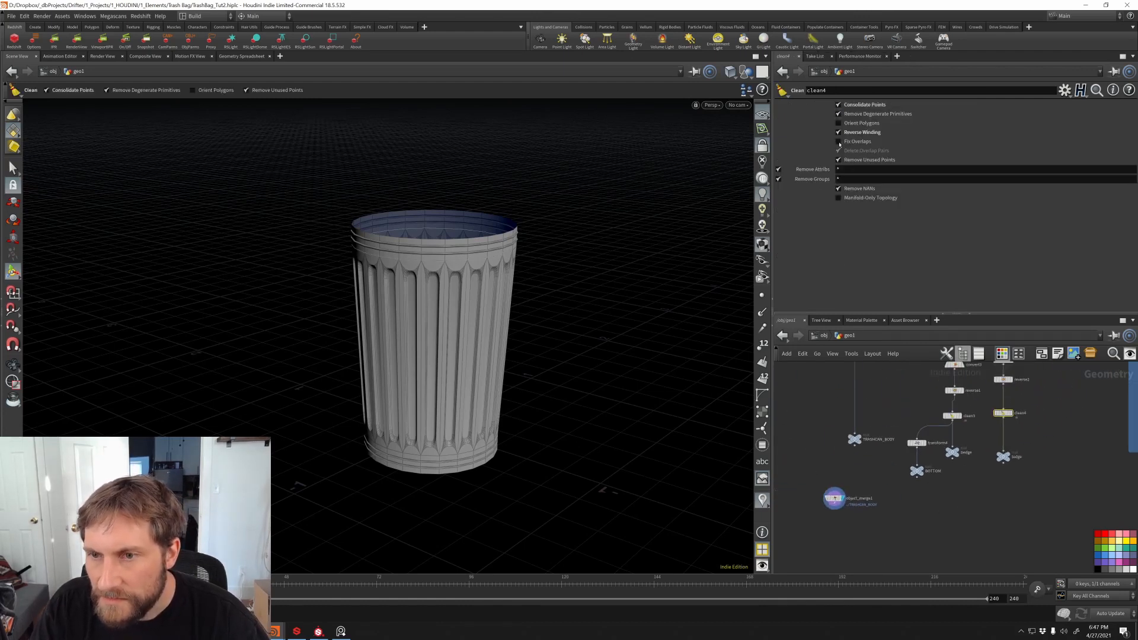
# Step: Check object_merge1's geometry information and append a Fuse node below it, displaying the result
pyautogui.moveTo(876, 524); pyautogui.dragTo(933, 446, button='middle')
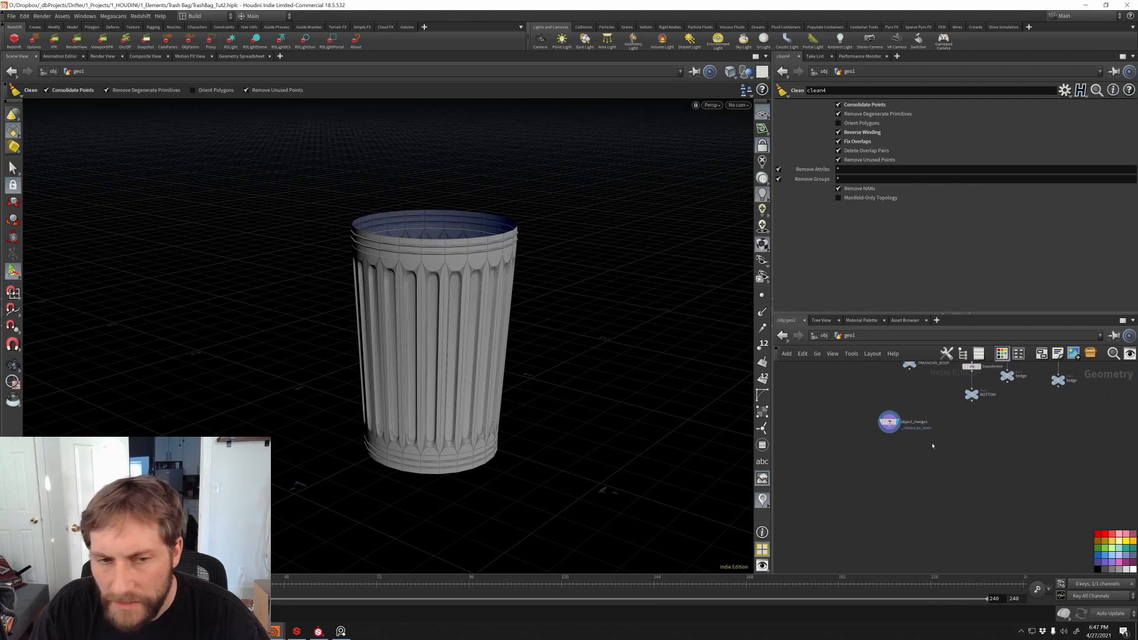
pyautogui.middleClick(889, 423)
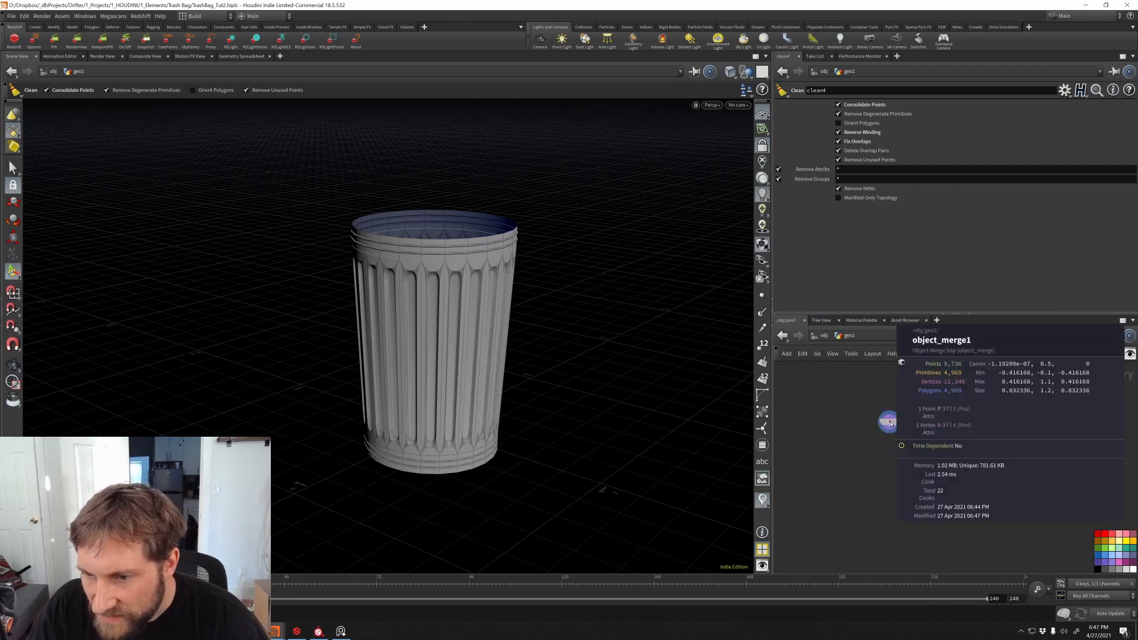
pyautogui.scroll(5, 871, 462)
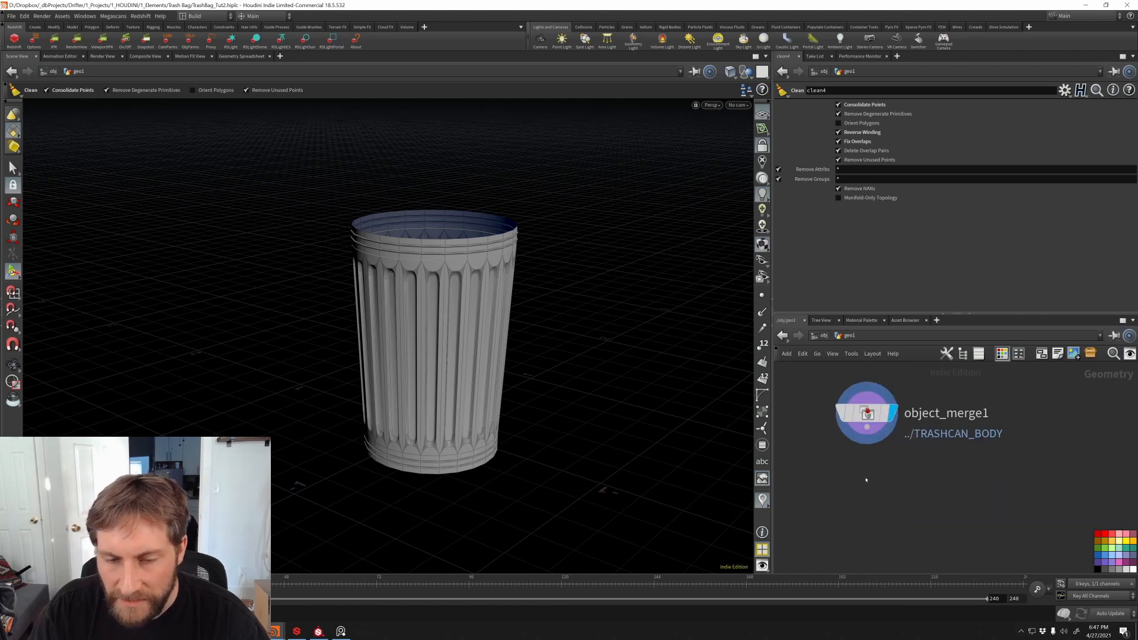
pyautogui.press('Tab')
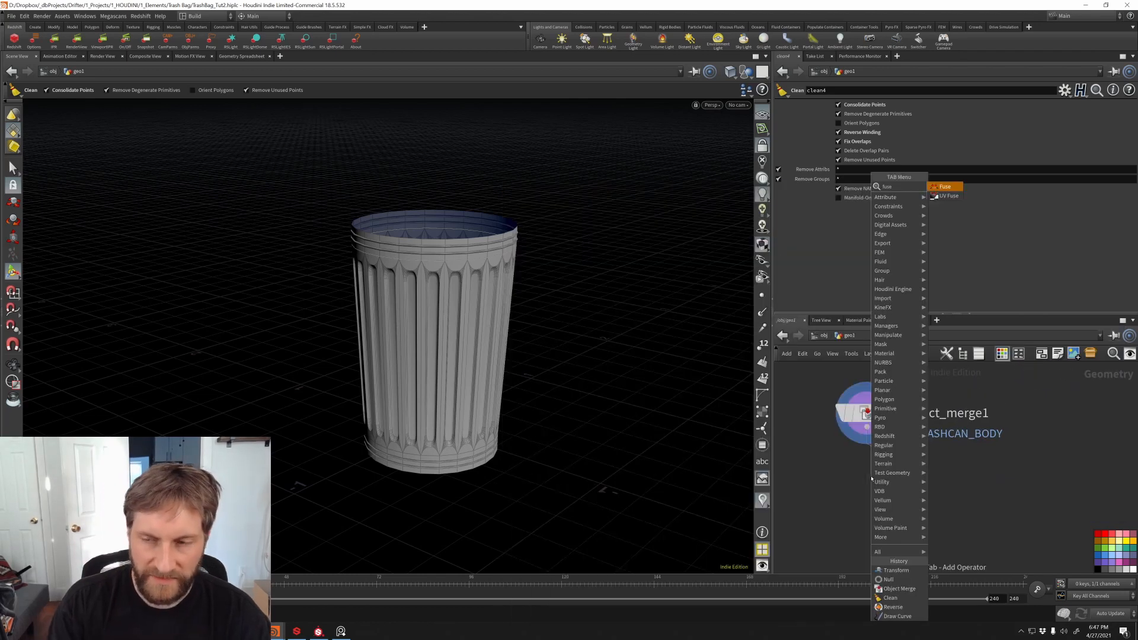
pyautogui.write('fuse')
pyautogui.press('Return')
pyautogui.click(866, 474)
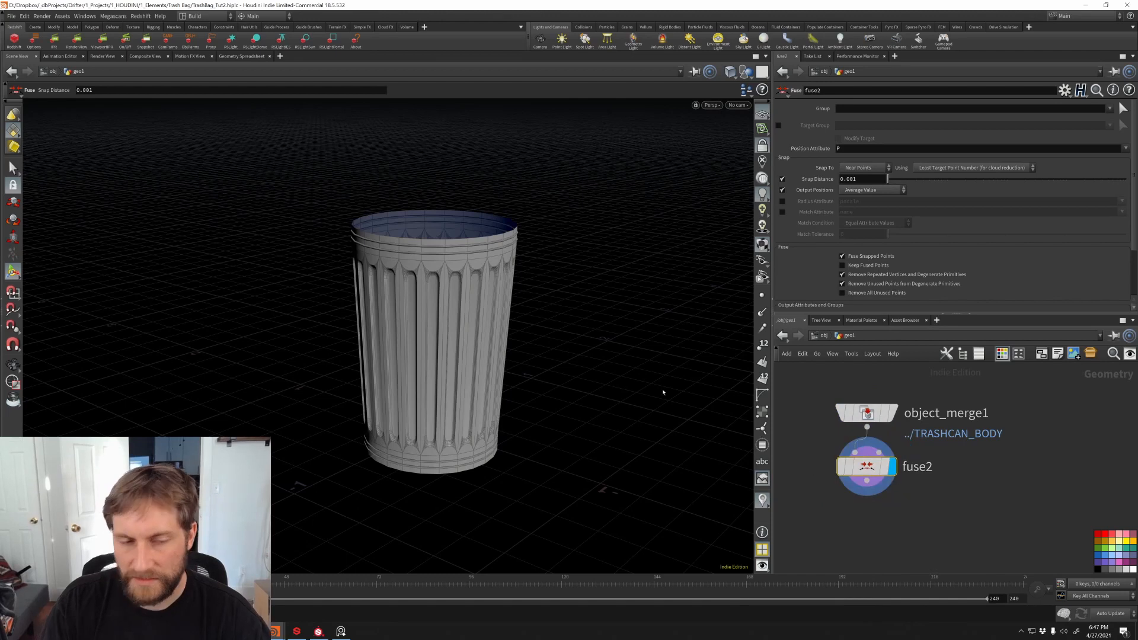
# Step: Examine the fused trash can's rim, interior and fluted sides from several angles
pyautogui.press('Escape')
pyautogui.moveTo(663, 392); pyautogui.dragTo(446, 238)
pyautogui.press('Return')
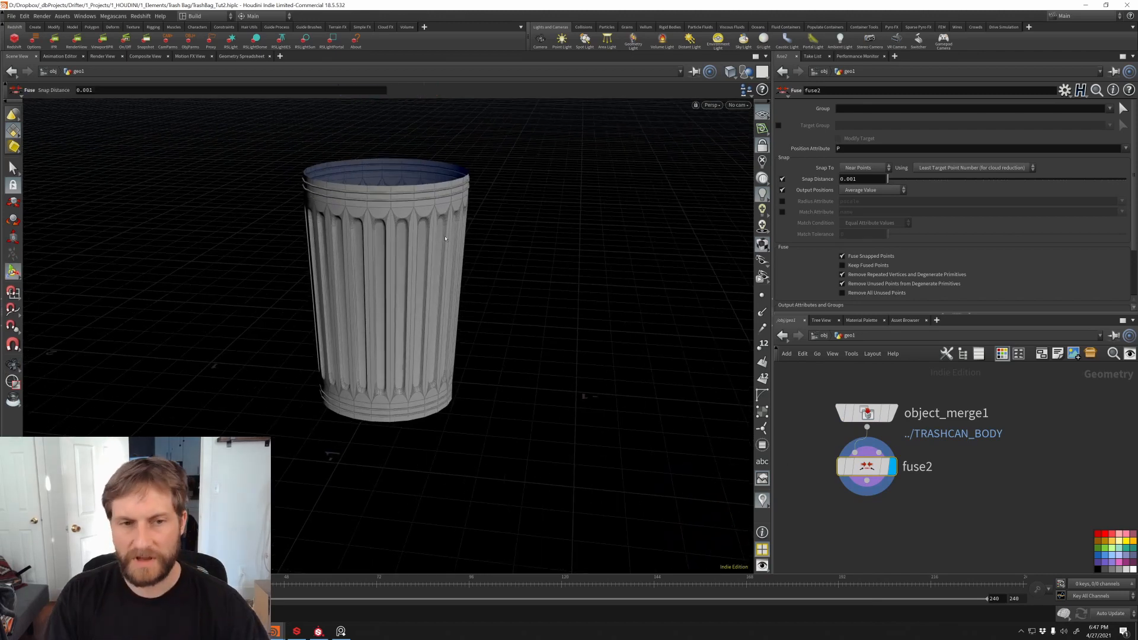
pyautogui.keyDown('alt'); pyautogui.moveTo(446, 239); pyautogui.dragTo(401, 364, button='middle'); pyautogui.keyUp('alt')
pyautogui.keyDown('alt'); pyautogui.moveTo(401, 363); pyautogui.dragTo(421, 331, button='right'); pyautogui.keyUp('alt')
pyautogui.keyDown('alt'); pyautogui.moveTo(420, 332); pyautogui.dragTo(510, 335); pyautogui.keyUp('alt')
pyautogui.keyDown('alt'); pyautogui.moveTo(510, 336); pyautogui.dragTo(485, 313, button='right'); pyautogui.keyUp('alt')
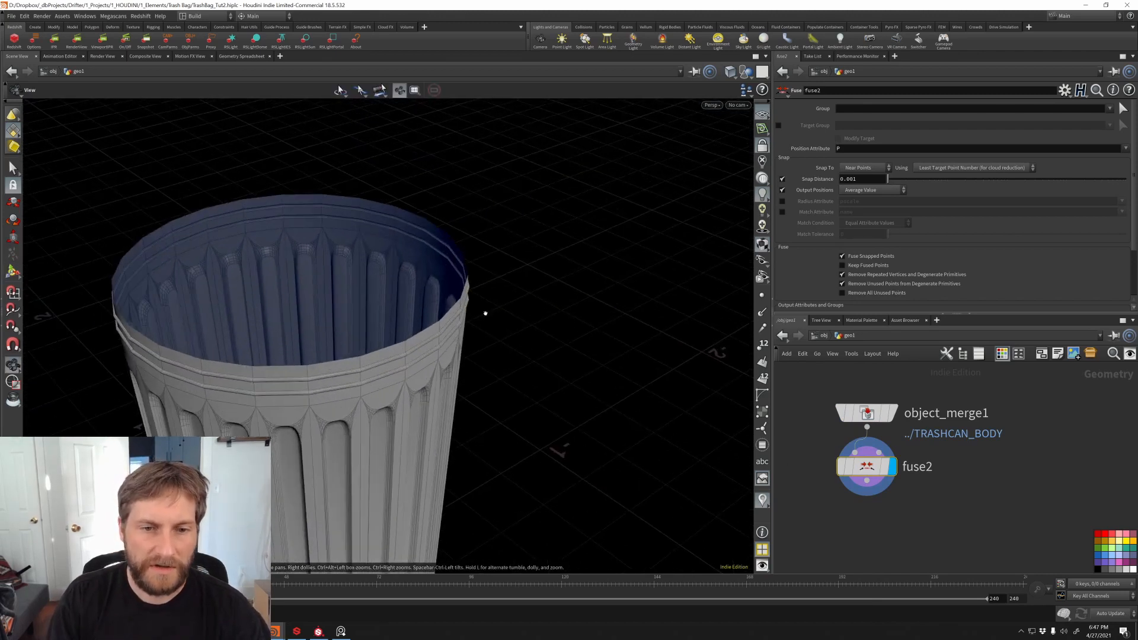
pyautogui.keyDown('alt'); pyautogui.moveTo(486, 313); pyautogui.dragTo(482, 374); pyautogui.keyUp('alt')
pyautogui.keyDown('alt'); pyautogui.moveTo(441, 379); pyautogui.dragTo(395, 477, button='right'); pyautogui.keyUp('alt')
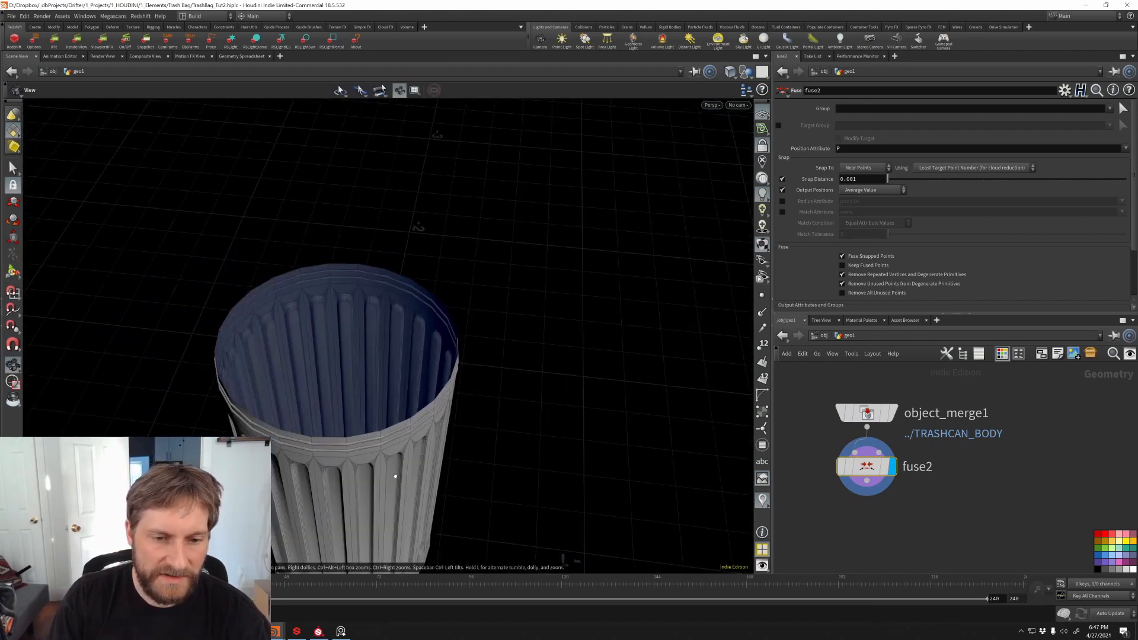
pyautogui.keyDown('alt'); pyautogui.moveTo(395, 476); pyautogui.dragTo(341, 363, button='middle'); pyautogui.keyUp('alt')
pyautogui.keyDown('alt'); pyautogui.moveTo(342, 363); pyautogui.dragTo(318, 351, button='right'); pyautogui.keyUp('alt')
pyautogui.keyDown('alt'); pyautogui.moveTo(318, 351); pyautogui.dragTo(346, 418); pyautogui.keyUp('alt')
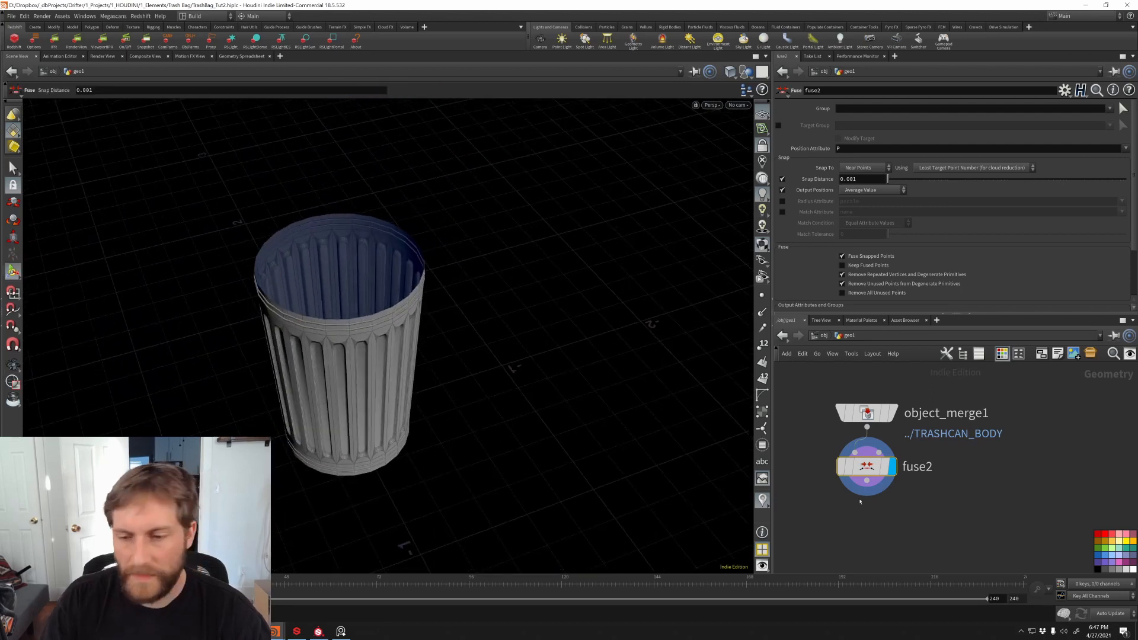
# Step: Append a PolyExtrude node after fuse2 and set its Distance to -.05
pyautogui.press('Tab')
pyautogui.write('p')
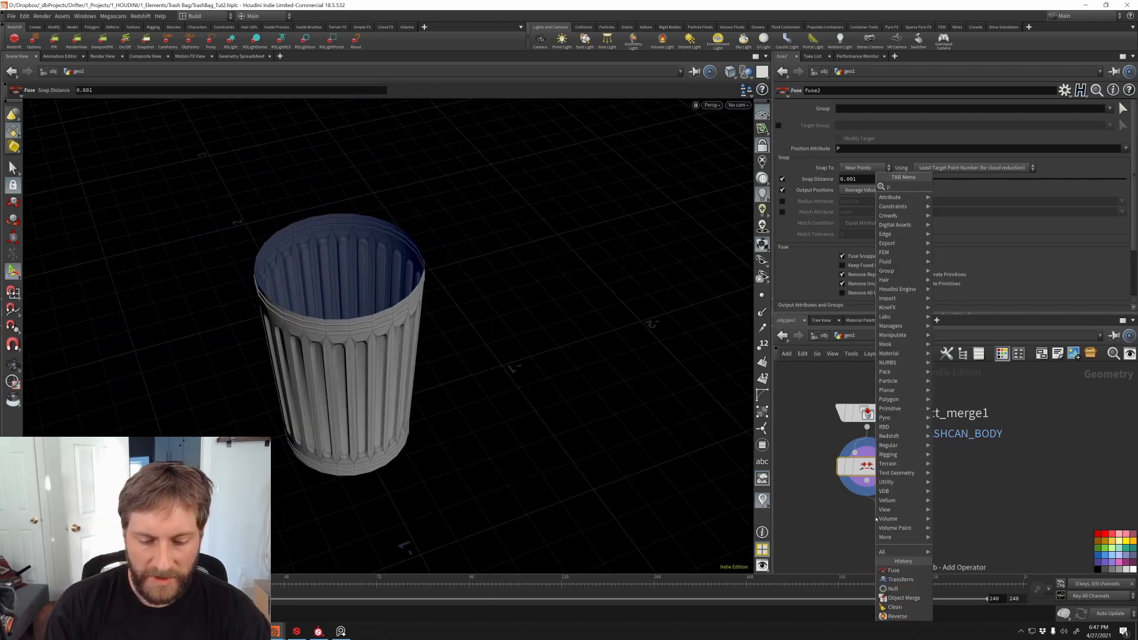
pyautogui.write('olyextr')
pyautogui.press('Return')
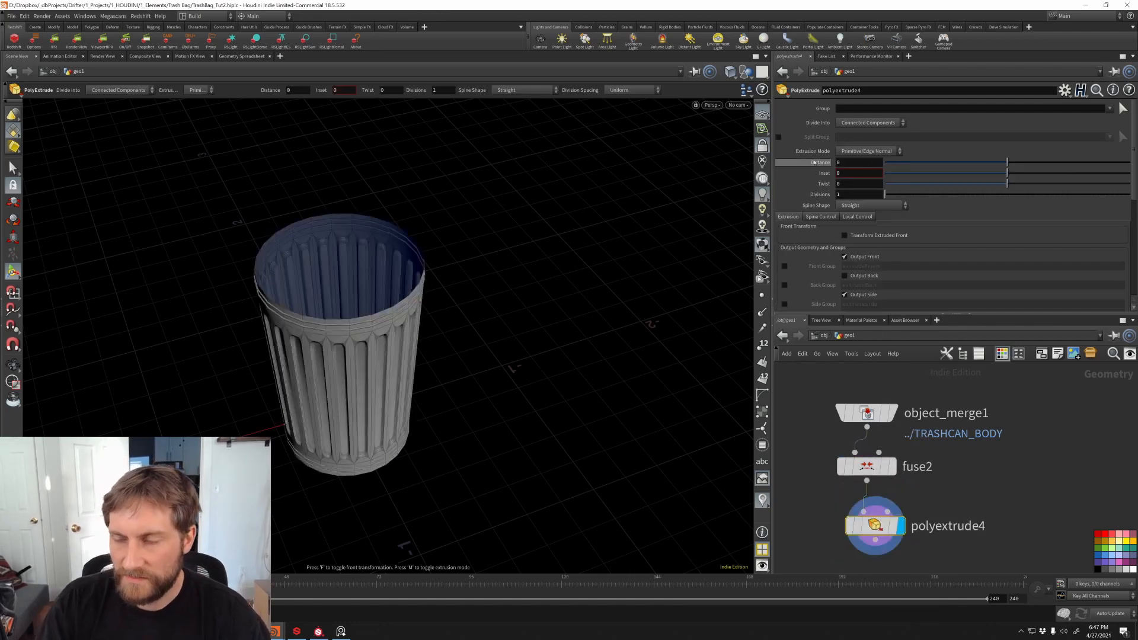
pyautogui.write('-')
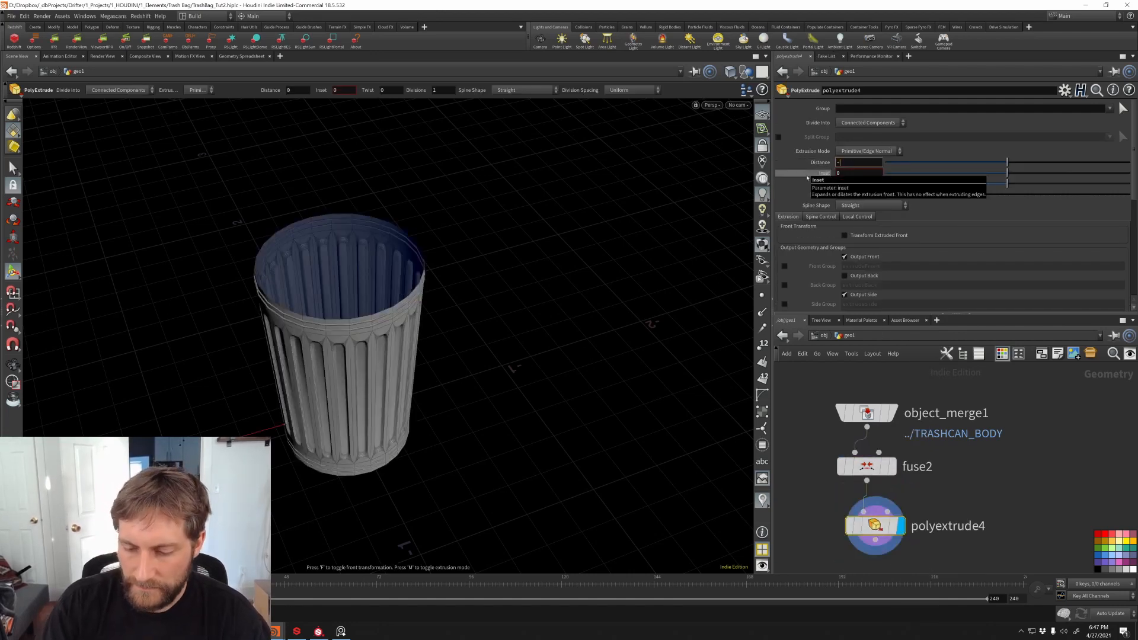
pyautogui.write('.05')
pyautogui.press('Return')
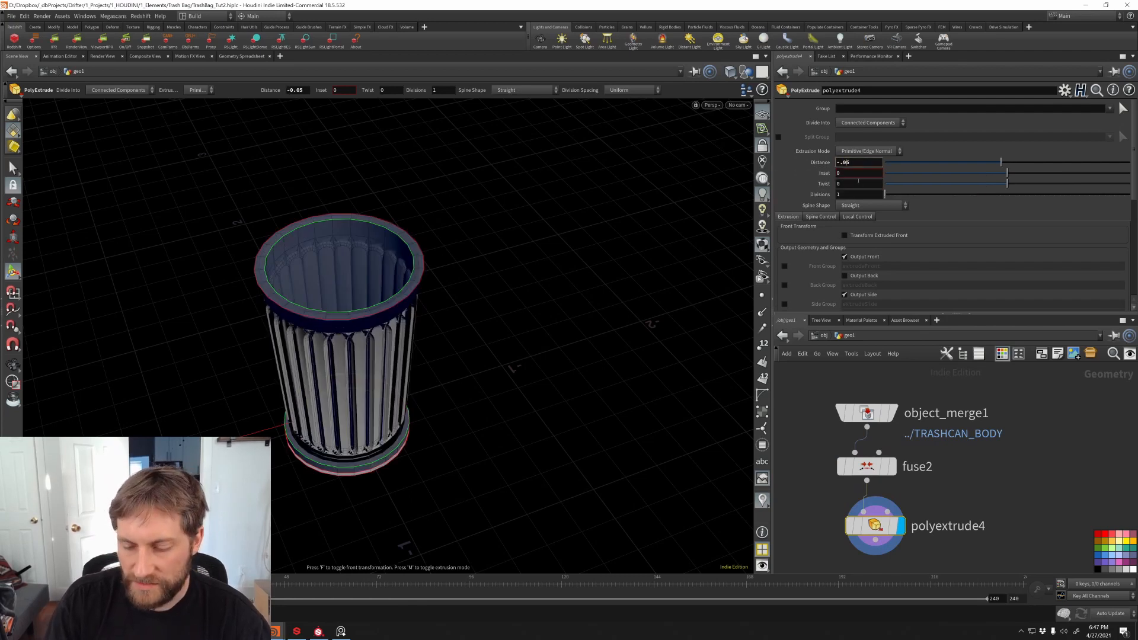
# Step: Set the PolyExtrude node's Distance to -.005 and enable Output Back
pyautogui.press('Return')
pyautogui.keyDown('alt'); pyautogui.moveTo(653, 323); pyautogui.dragTo(627, 399, button='right'); pyautogui.keyUp('alt')
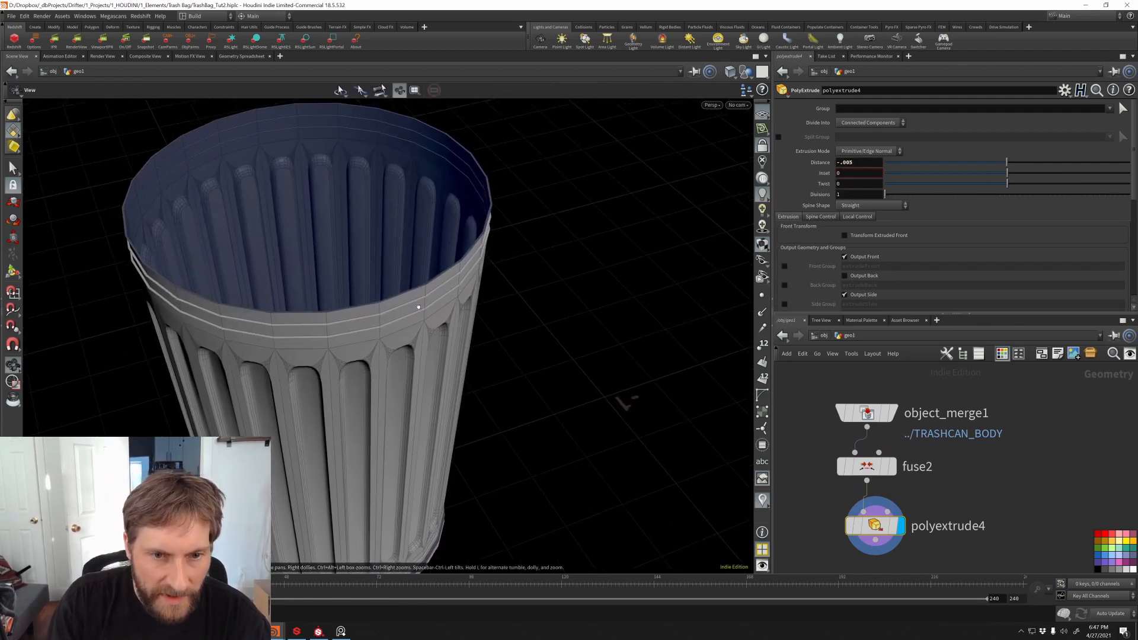
pyautogui.keyDown('alt'); pyautogui.moveTo(627, 399); pyautogui.dragTo(486, 274); pyautogui.keyUp('alt')
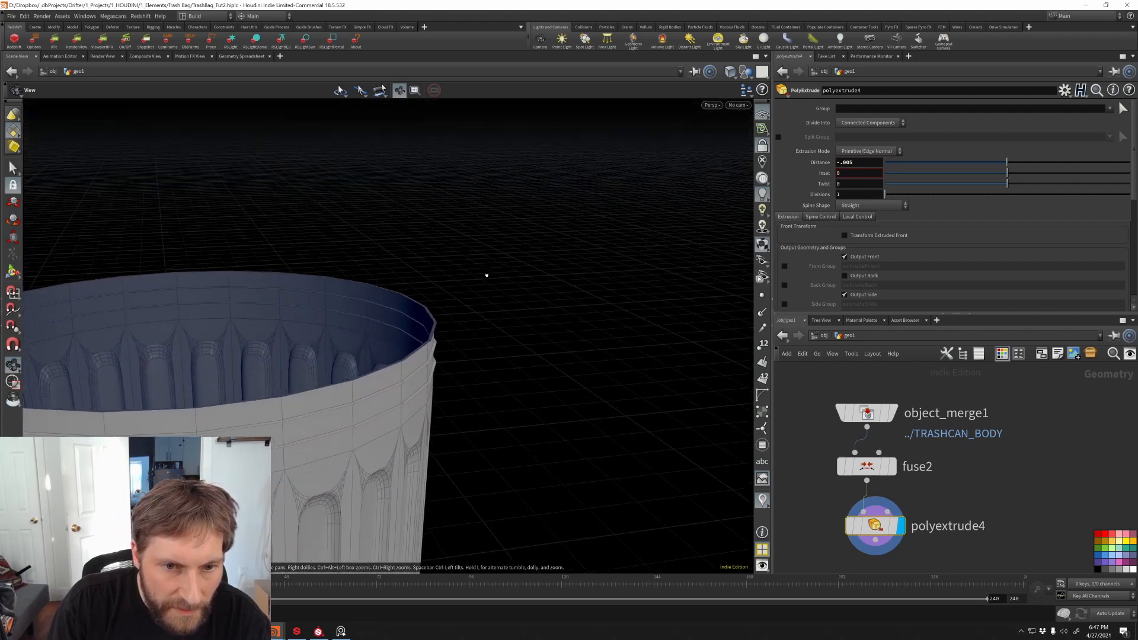
pyautogui.press('Return')
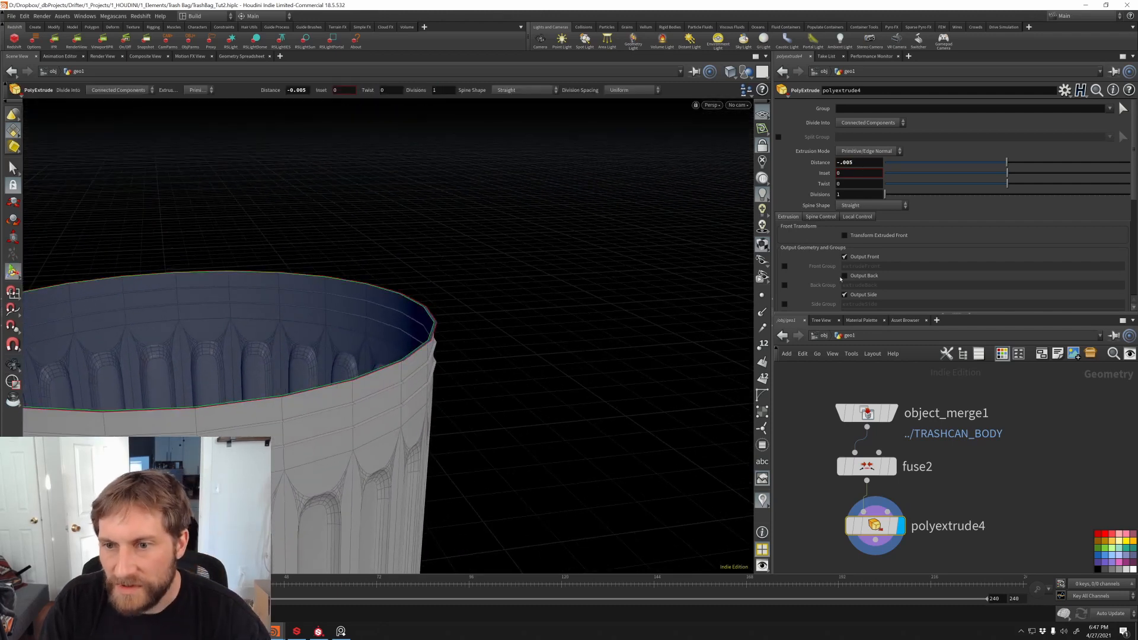
pyautogui.click(844, 276)
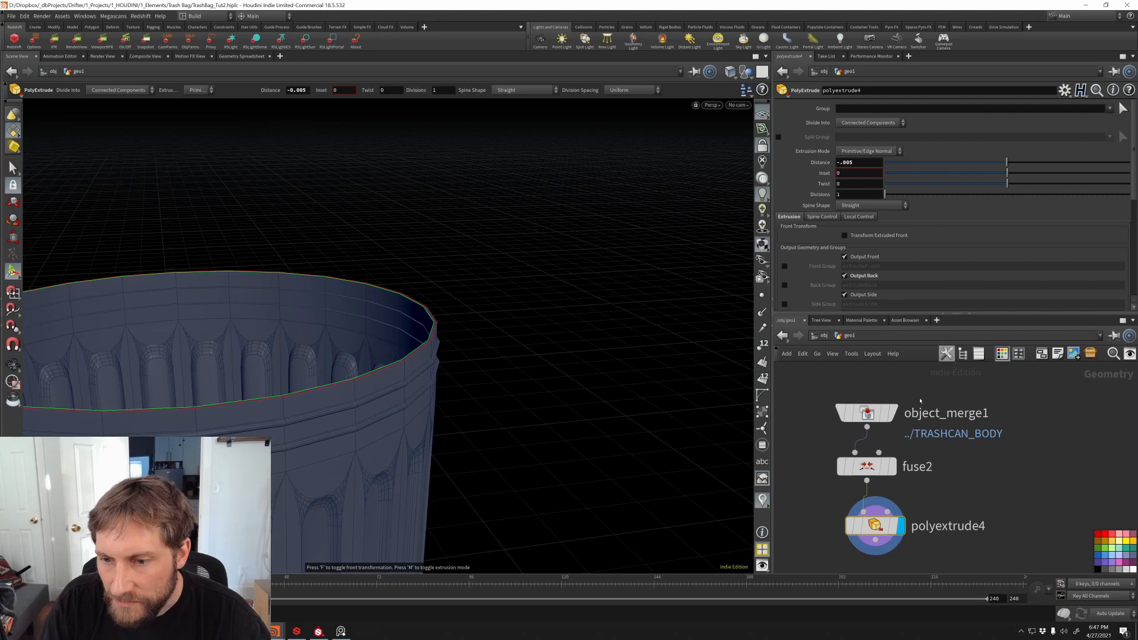
# Step: Append a Reverse node after polyextrude4 and display its result
pyautogui.moveTo(913, 533); pyautogui.dragTo(917, 387, button='middle')
pyautogui.click(879, 394)
pyautogui.press('Tab')
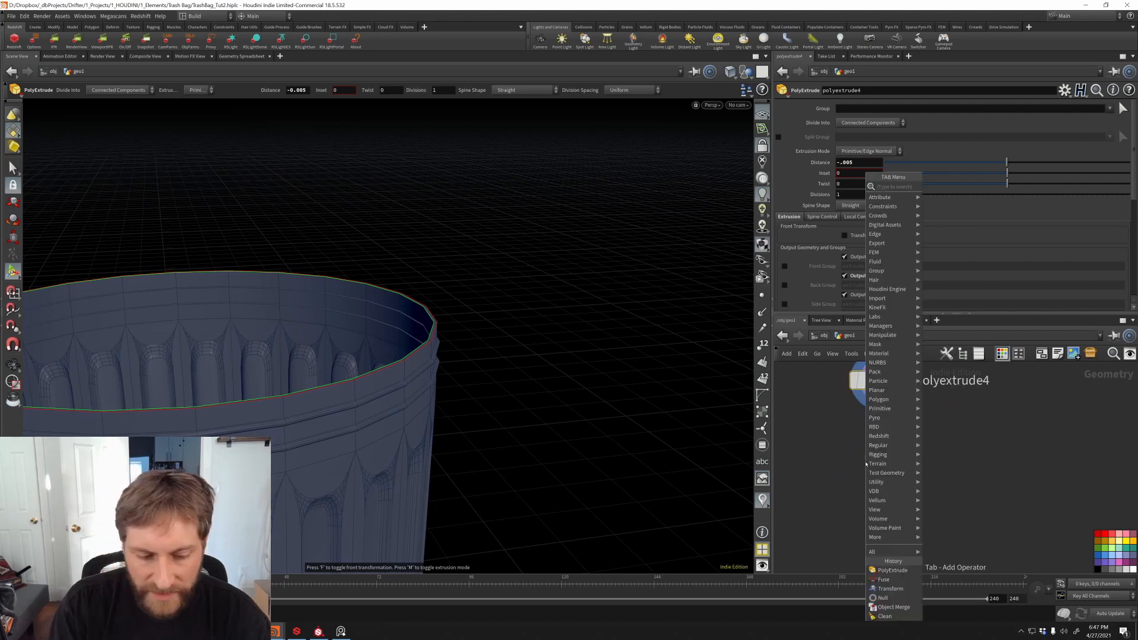
pyautogui.write('rever')
pyautogui.press('Return')
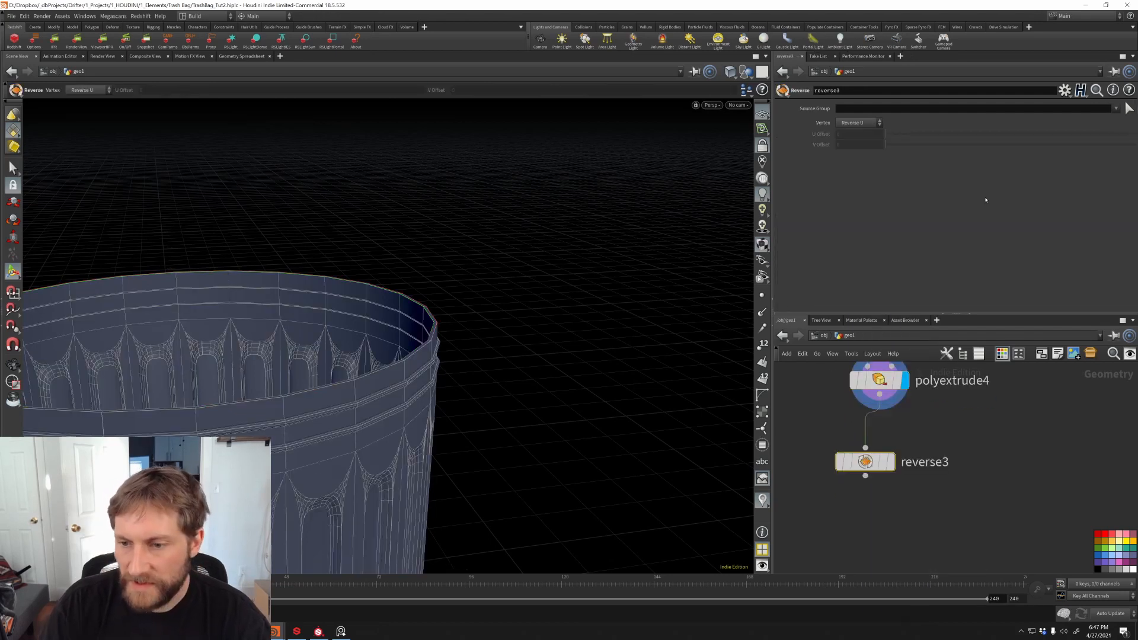
pyautogui.click(891, 462)
pyautogui.press('Escape')
pyautogui.moveTo(550, 389); pyautogui.dragTo(701, 403)
pyautogui.press('Return')
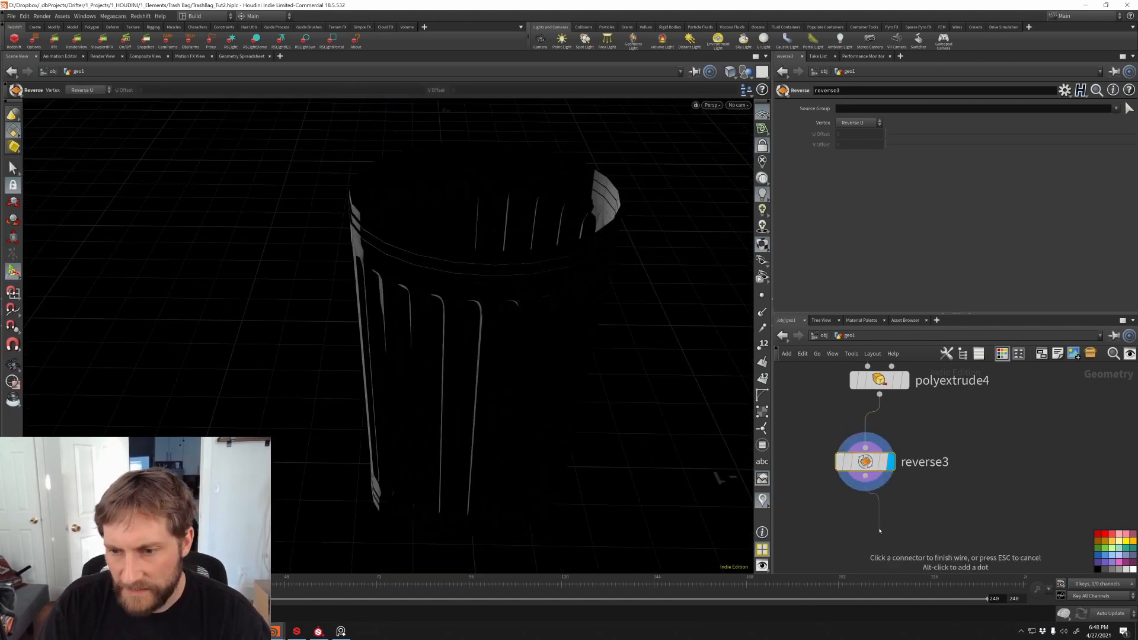
# Step: Append a Normal node after reverse3, display it and align the nodes in the network
pyautogui.press('Tab')
pyautogui.write('norm')
pyautogui.press('Return')
pyautogui.click(879, 529)
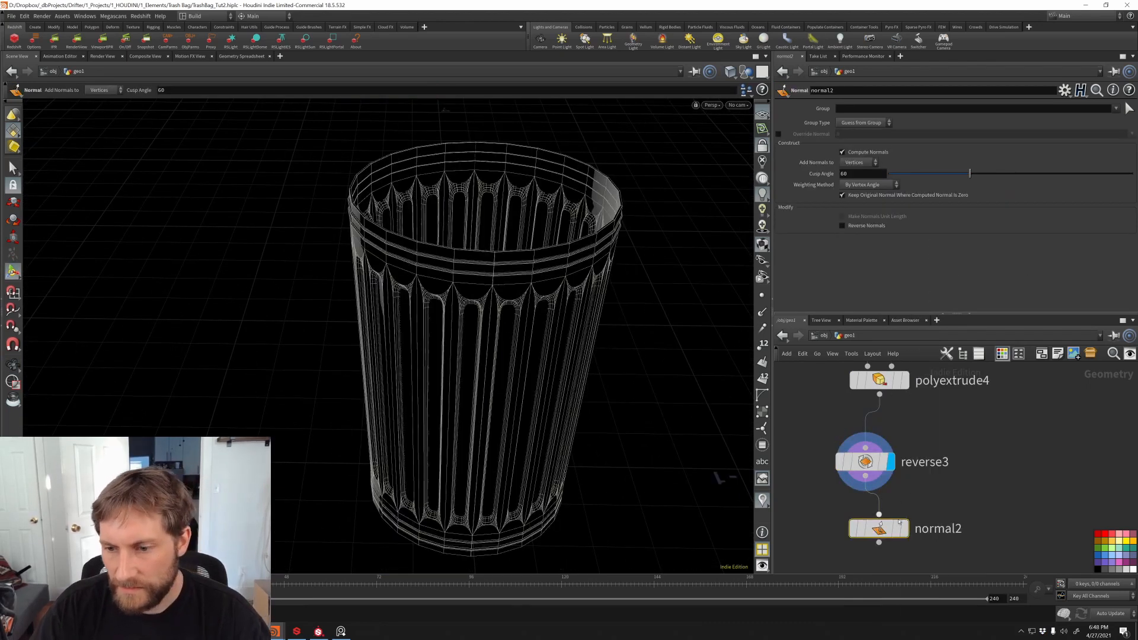
pyautogui.click(903, 528)
pyautogui.press('Escape')
pyautogui.moveTo(700, 462)
pyautogui.mouseDown()
pyautogui.moveTo(609, 443)
pyautogui.moveTo(432, 366)
pyautogui.moveTo(419, 374)
pyautogui.moveTo(451, 384)
pyautogui.moveTo(440, 406)
pyautogui.moveTo(430, 377)
pyautogui.moveTo(426, 397)
pyautogui.mouseUp()
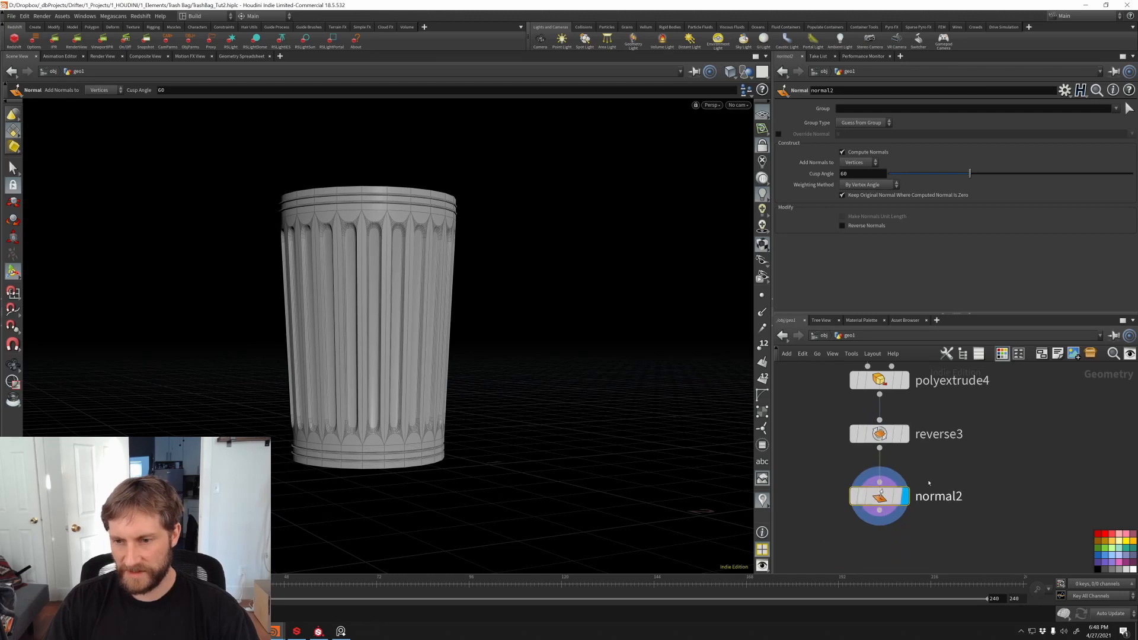
pyautogui.press('l')
# Step: Add a Transform node in the empty network area below the brim branch
pyautogui.scroll(-10, 945, 436)
pyautogui.scroll(5, 980, 510)
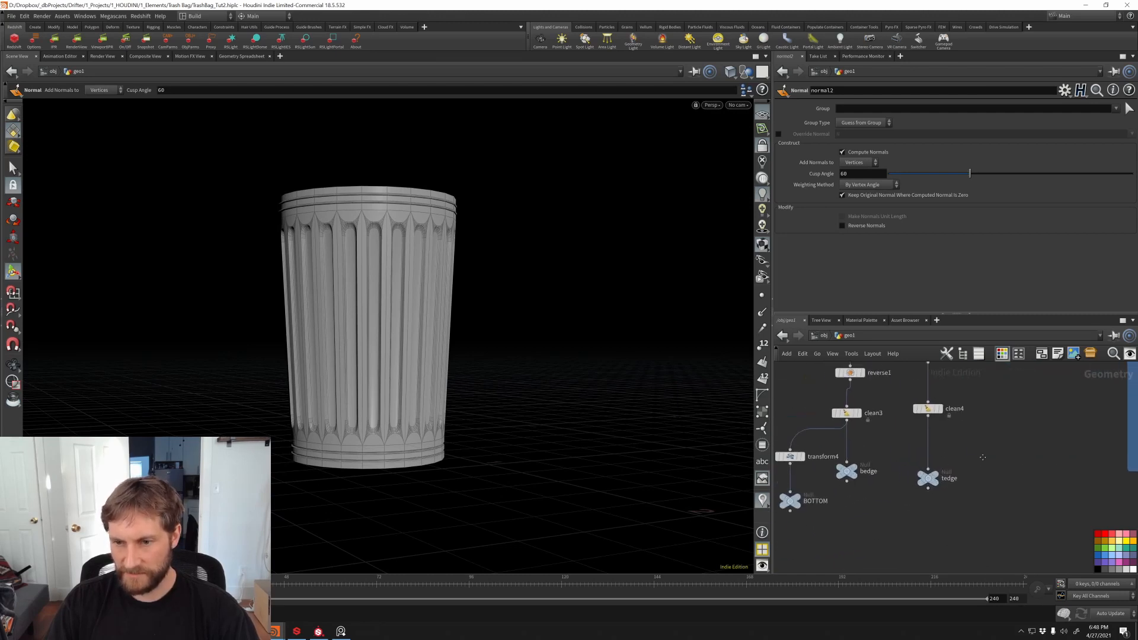
pyautogui.press('1')
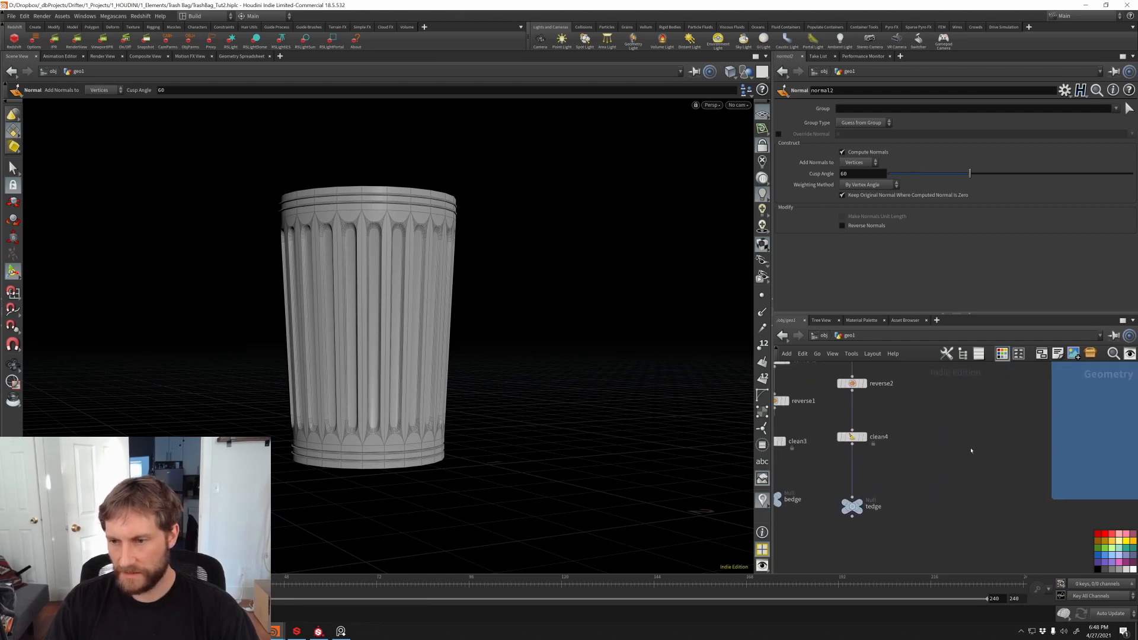
pyautogui.press('Tab')
pyautogui.write('transform')
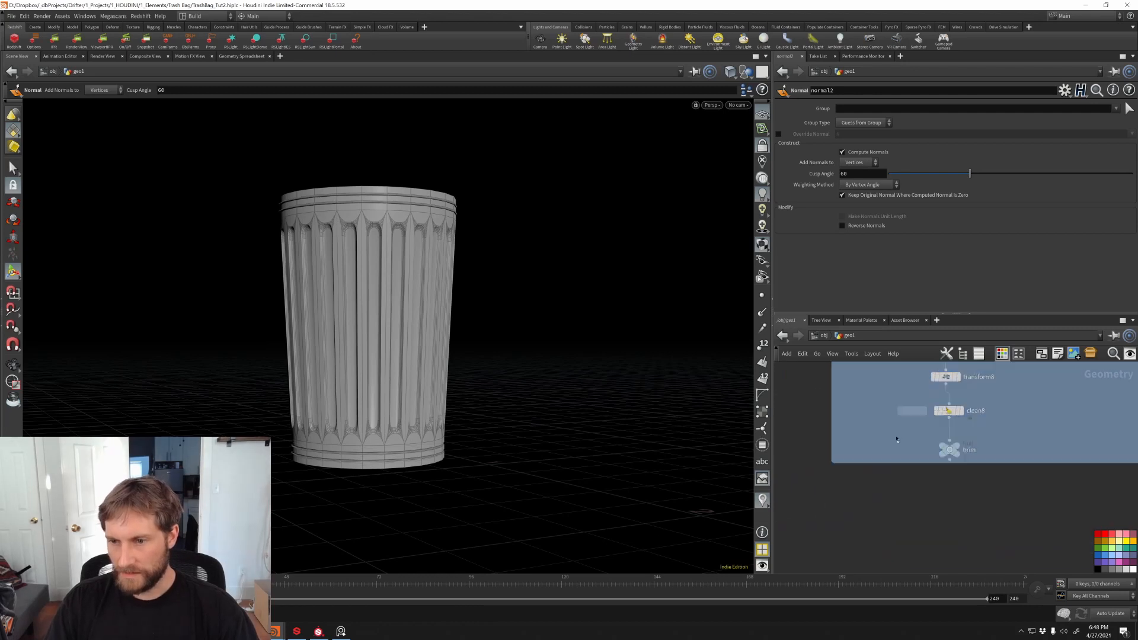
pyautogui.press('Return')
pyautogui.click(800, 533)
pyautogui.moveTo(851, 564); pyautogui.dragTo(981, 482, button='middle')
pyautogui.press('Delete')
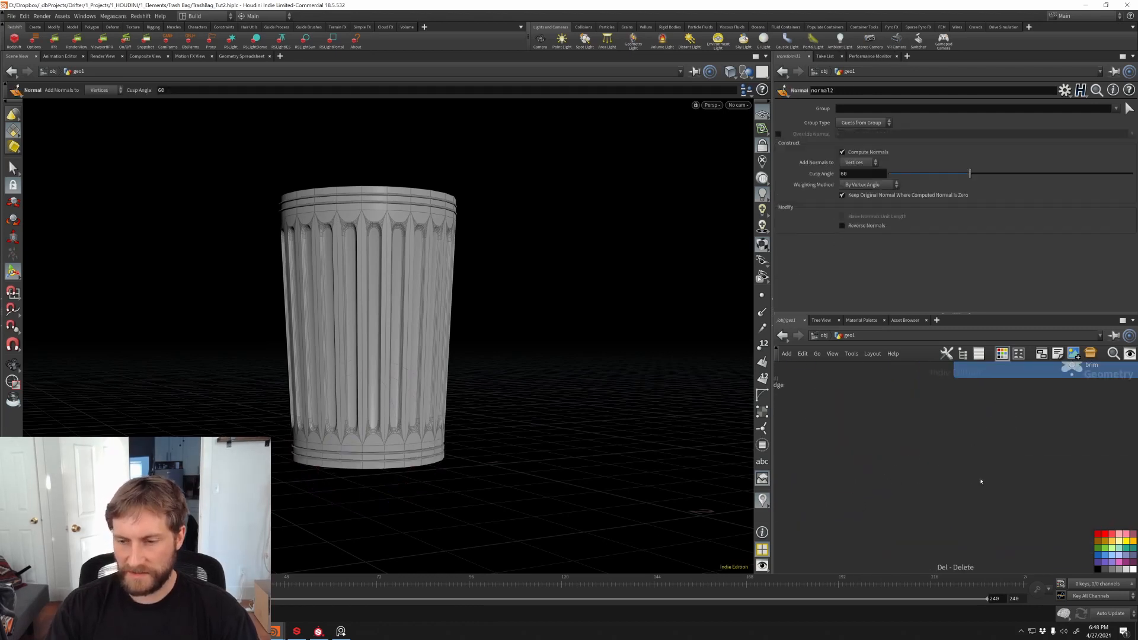
pyautogui.hotkey('ctrl', 'z')
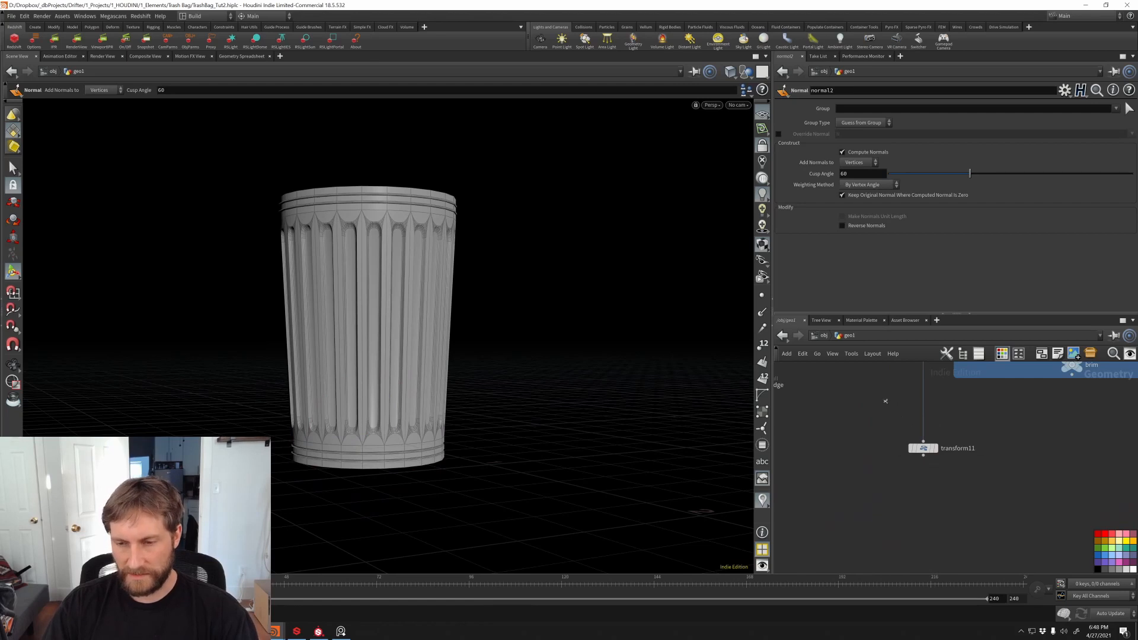
# Step: Copy the Length parameter of the line1 node in the brim's network box
pyautogui.scroll(-6, 847, 474)
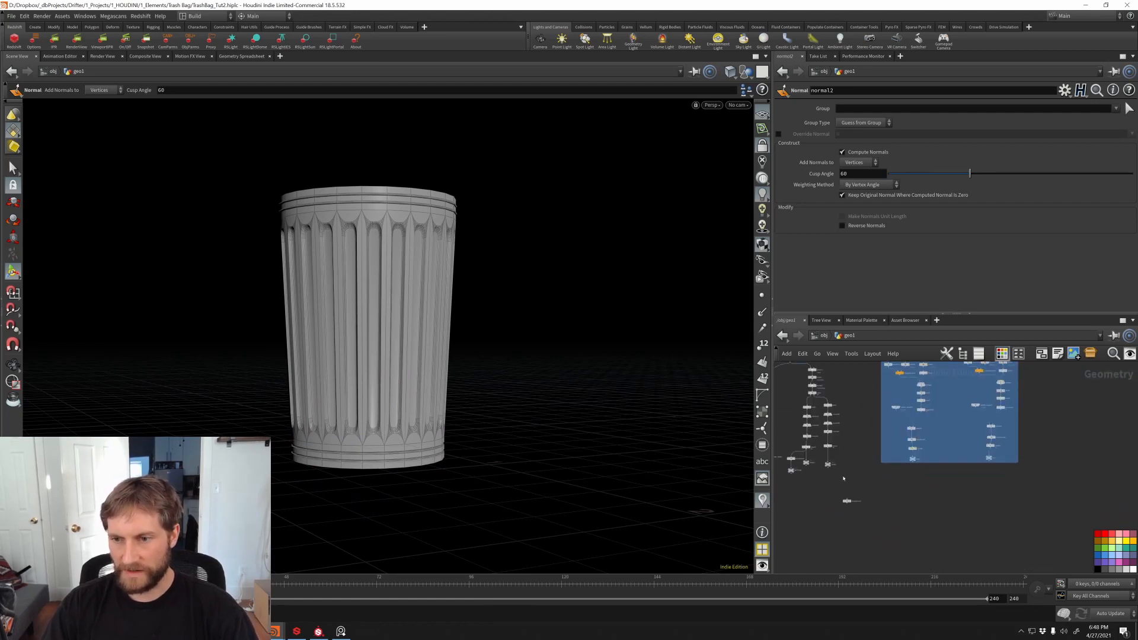
pyautogui.scroll(6, 895, 425)
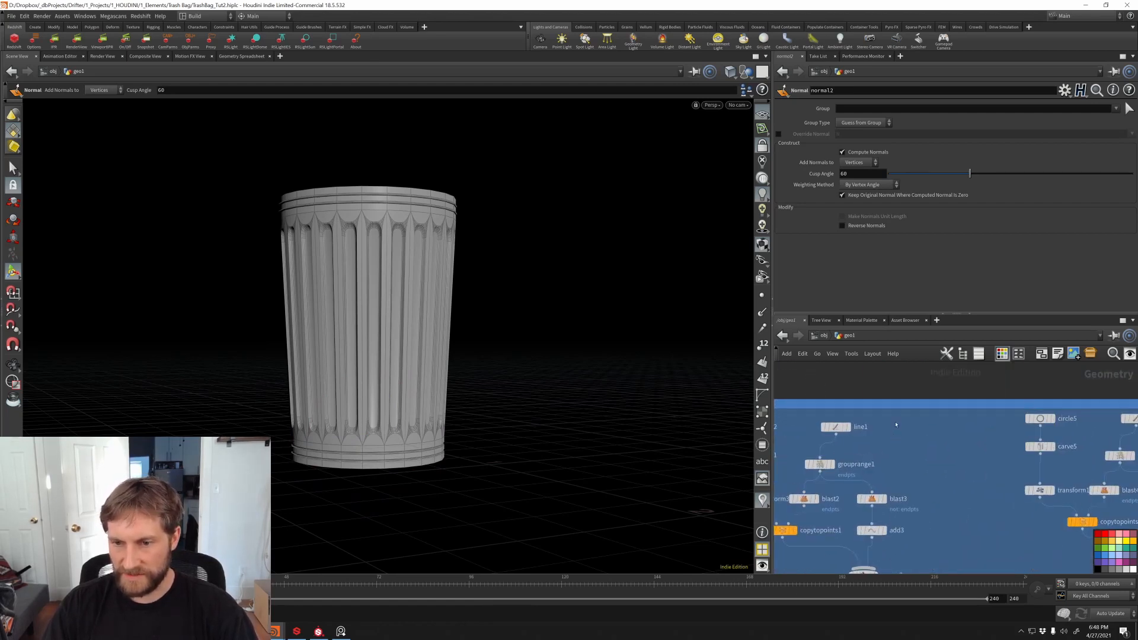
pyautogui.click(835, 427)
pyautogui.rightClick(854, 137)
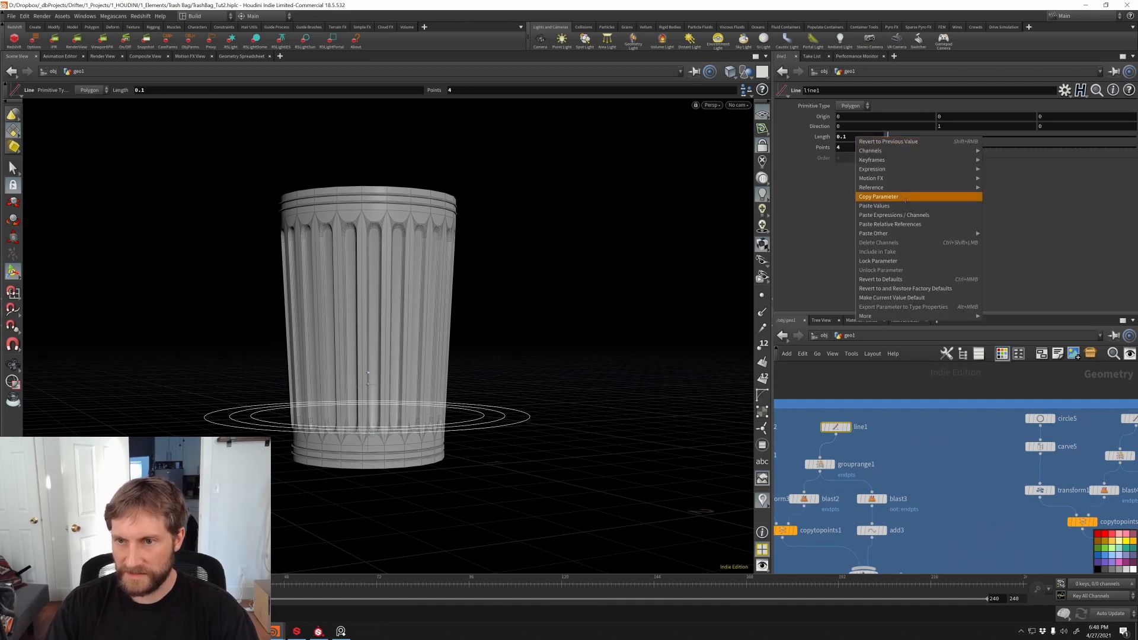
pyautogui.click(896, 198)
pyautogui.moveTo(871, 527); pyautogui.dragTo(953, 377, button='middle')
pyautogui.moveTo(842, 554); pyautogui.dragTo(966, 323, button='middle')
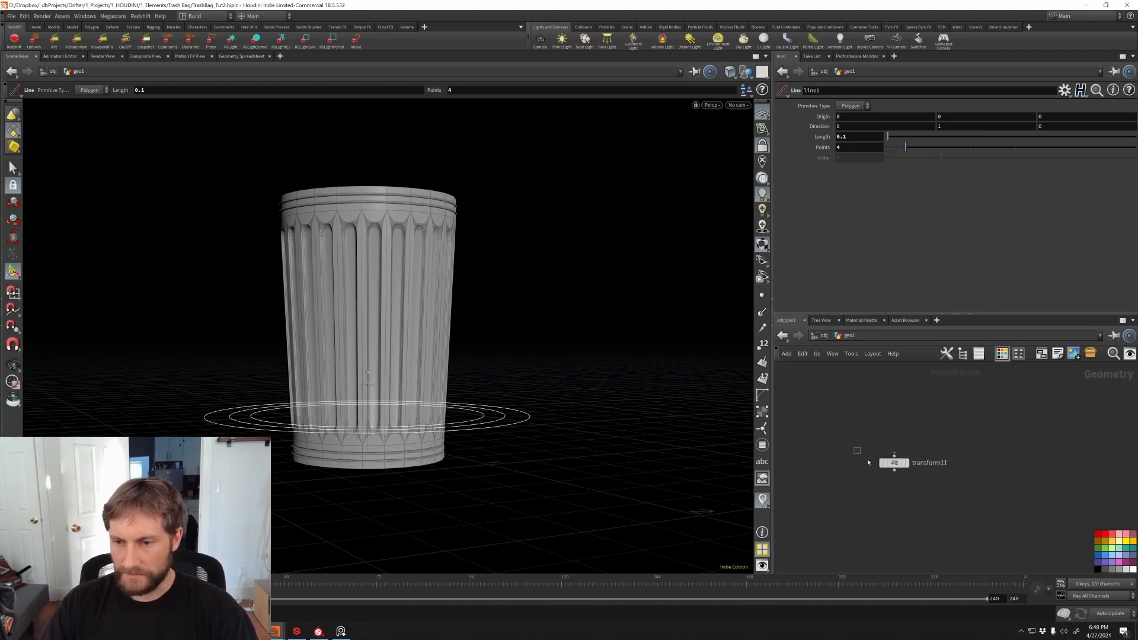
# Step: Paste the copied length as a relative reference into transform11's Translate Y and edit it to -ch("../line1/dist")/2
pyautogui.click(894, 462)
pyautogui.rightClick(949, 150)
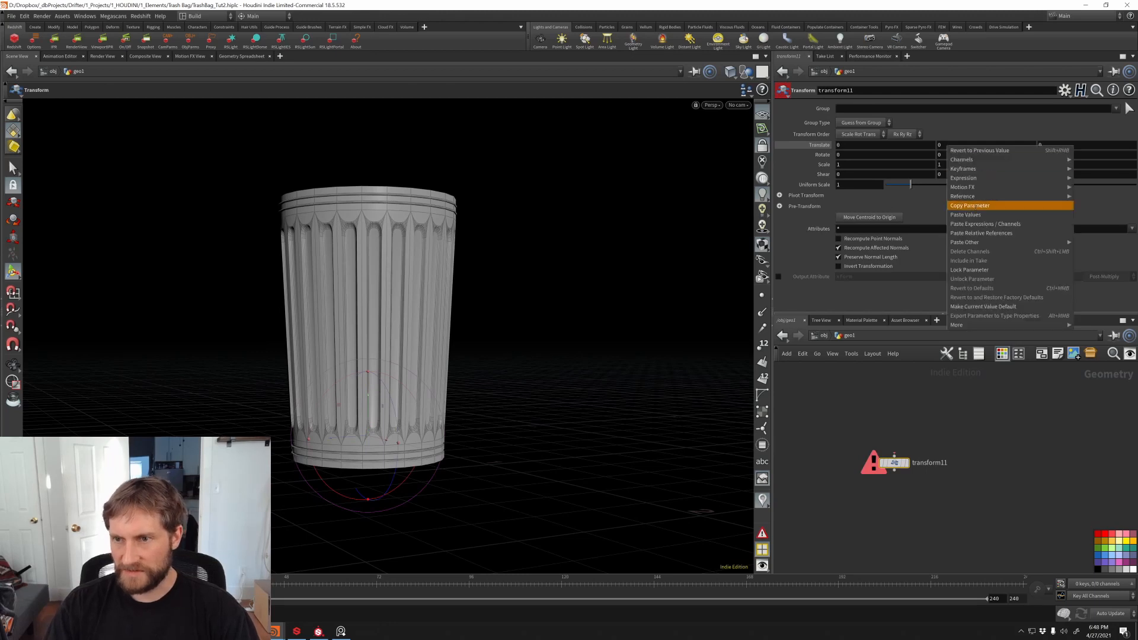
pyautogui.click(974, 233)
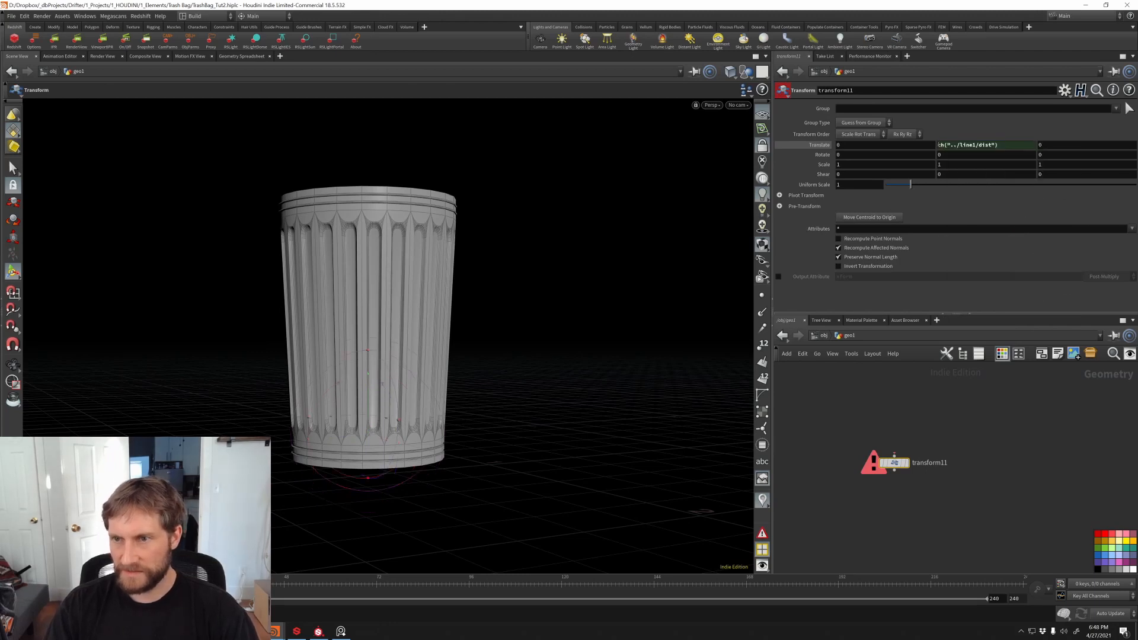
pyautogui.click(948, 146)
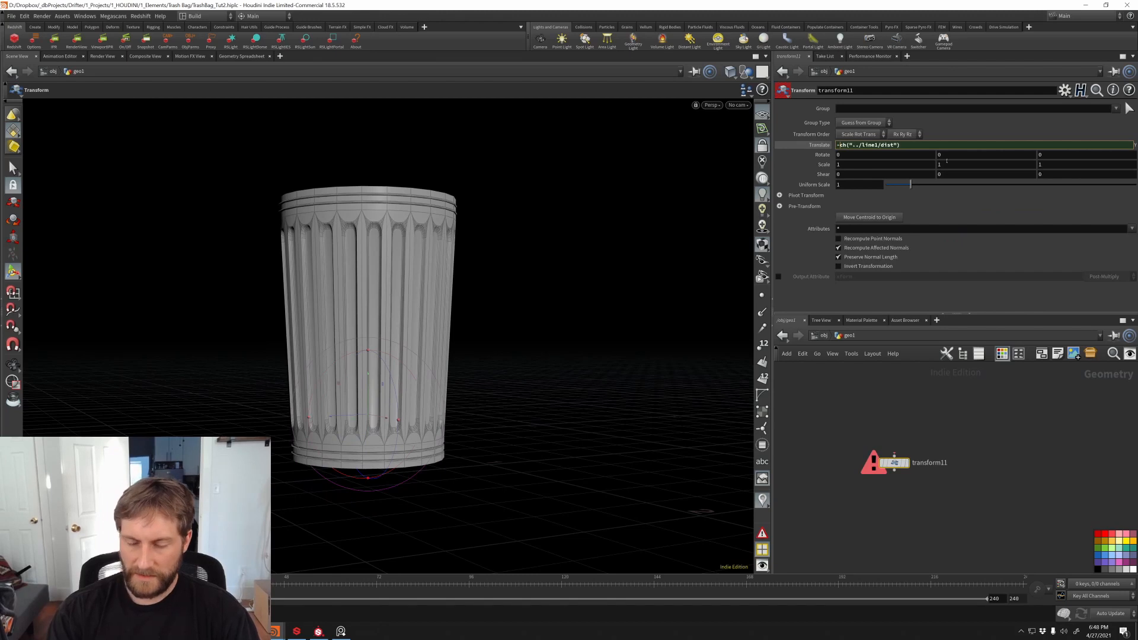
pyautogui.press('Return')
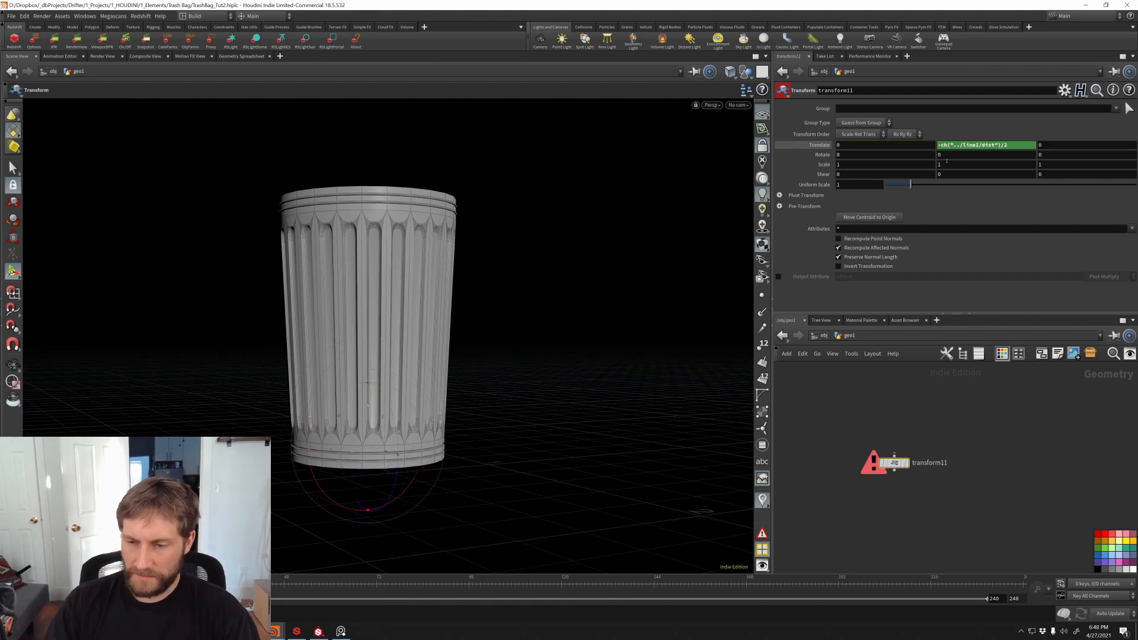
# Step: Move transform11 below normal2, connect it to normal2's output and display it
pyautogui.moveTo(840, 493); pyautogui.dragTo(944, 454, button='middle')
pyautogui.moveTo(1000, 426); pyautogui.dragTo(843, 470)
pyautogui.scroll(-7, 824, 466)
pyautogui.moveTo(820, 465); pyautogui.dragTo(904, 445, button='middle')
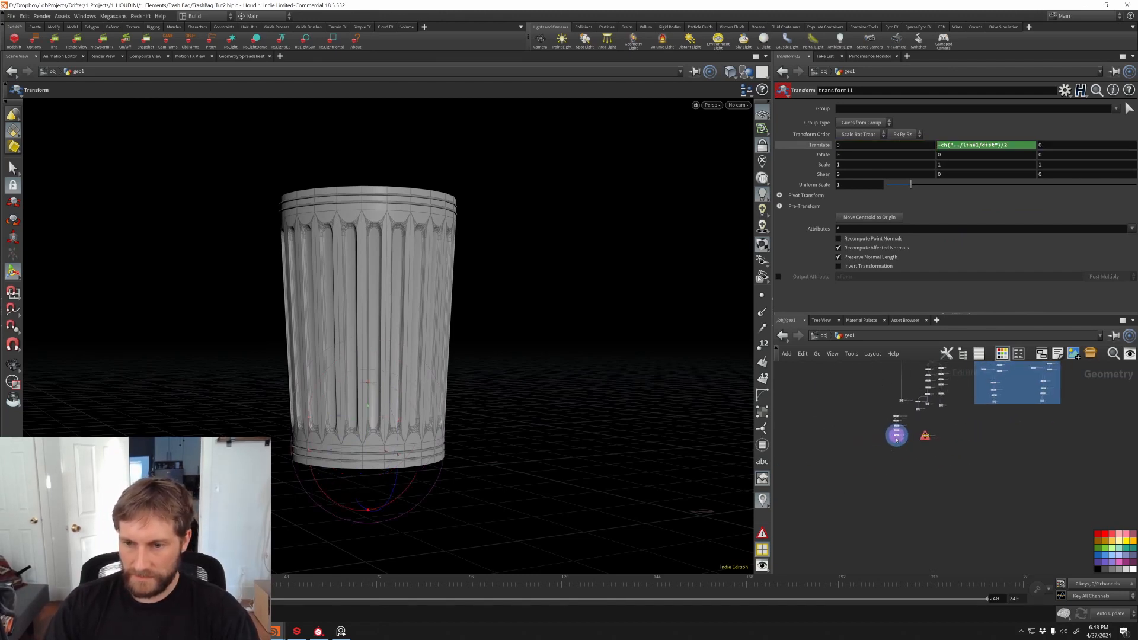
pyautogui.scroll(4, 899, 449)
pyautogui.moveTo(946, 403); pyautogui.dragTo(881, 483, button='middle')
pyautogui.scroll(1, 881, 483)
pyautogui.moveTo(937, 474); pyautogui.dragTo(825, 521)
pyautogui.scroll(5, 867, 480)
pyautogui.click(840, 534)
pyautogui.keyDown('alt'); pyautogui.moveTo(411, 453); pyautogui.dragTo(457, 393, button='middle'); pyautogui.keyUp('alt')
pyautogui.keyDown('alt'); pyautogui.moveTo(457, 393); pyautogui.dragTo(483, 409); pyautogui.keyUp('alt')
pyautogui.press('Return')
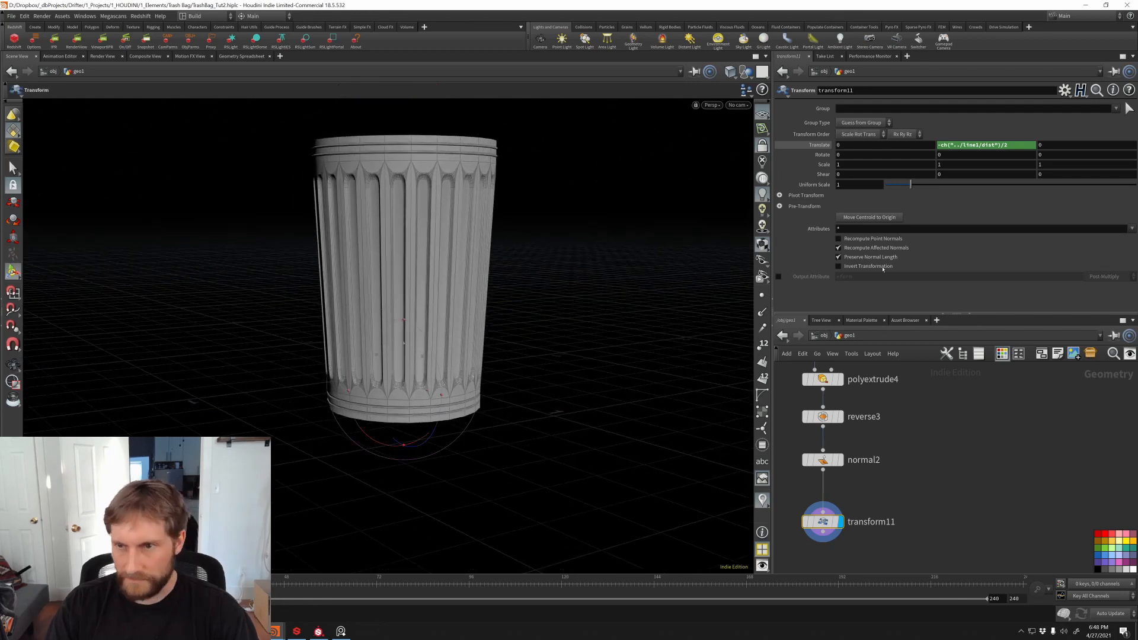
# Step: Remove the minus sign from transform11's Translate Y expression, making it ch("../line1/dist")/2
pyautogui.click(940, 145)
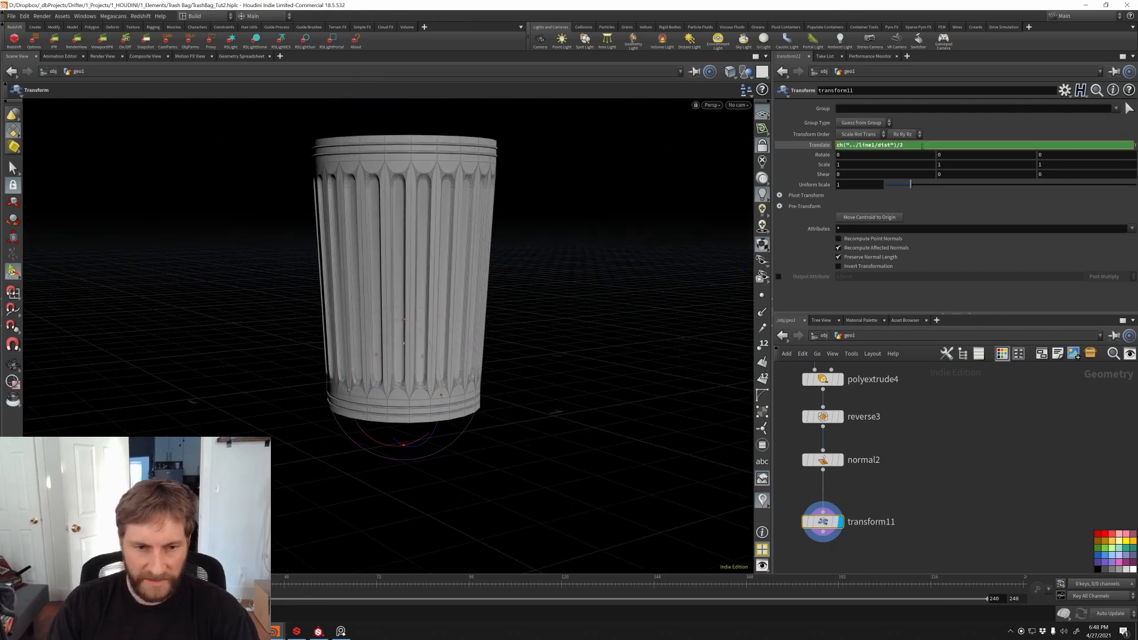
pyautogui.press('Return')
pyautogui.keyDown('alt'); pyautogui.moveTo(456, 379); pyautogui.dragTo(495, 385, button='right'); pyautogui.keyUp('alt')
pyautogui.keyDown('alt'); pyautogui.moveTo(495, 385); pyautogui.dragTo(584, 322); pyautogui.keyUp('alt')
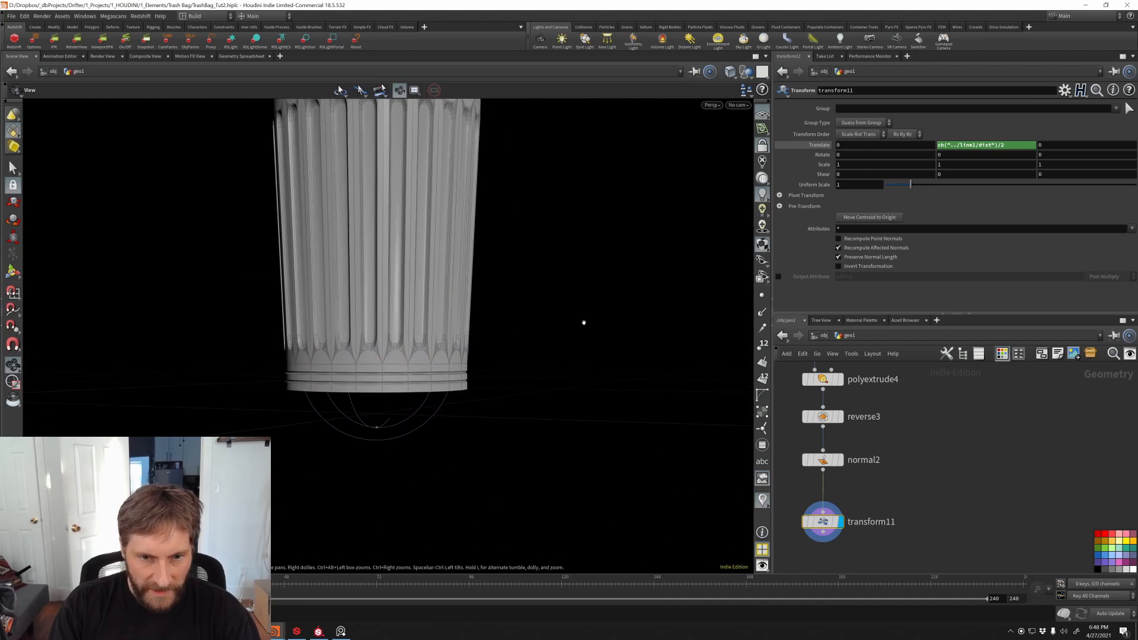
pyautogui.press('Return')
# Step: Remove the division from transform11's Translate Y expression, leaving ch("../line1/dist")
pyautogui.moveTo(1001, 145); pyautogui.dragTo(1030, 159)
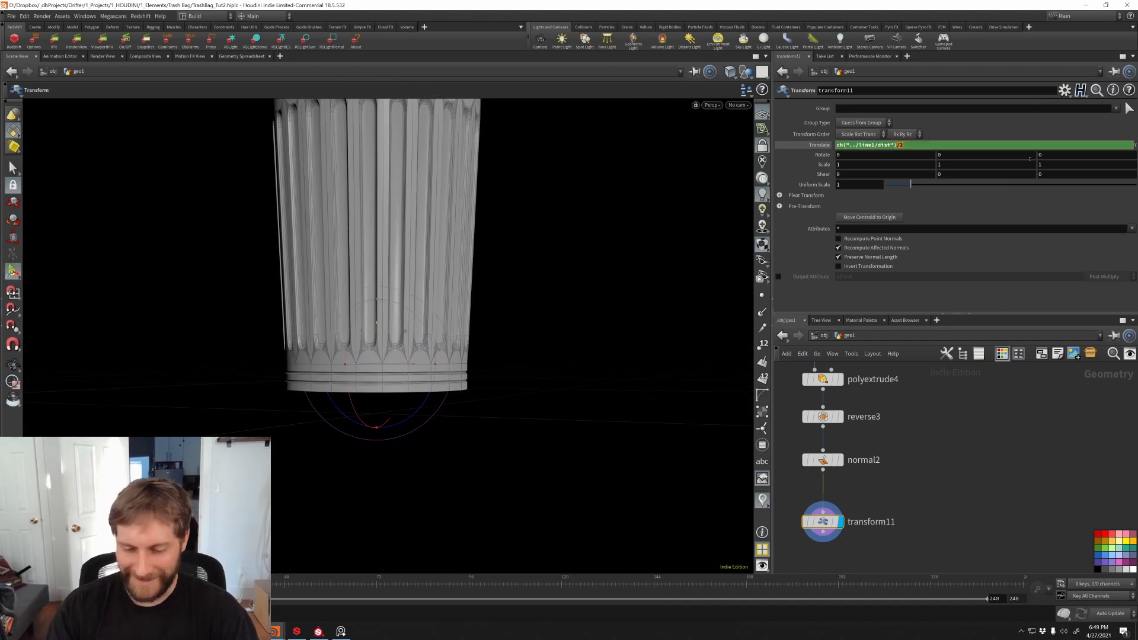
pyautogui.press('BackSpace')
pyautogui.press('Return')
# Step: Examine the finished trash can's base, fluted sides, rim and interior from several angles
pyautogui.keyDown('alt'); pyautogui.moveTo(443, 399); pyautogui.dragTo(428, 504); pyautogui.keyUp('alt')
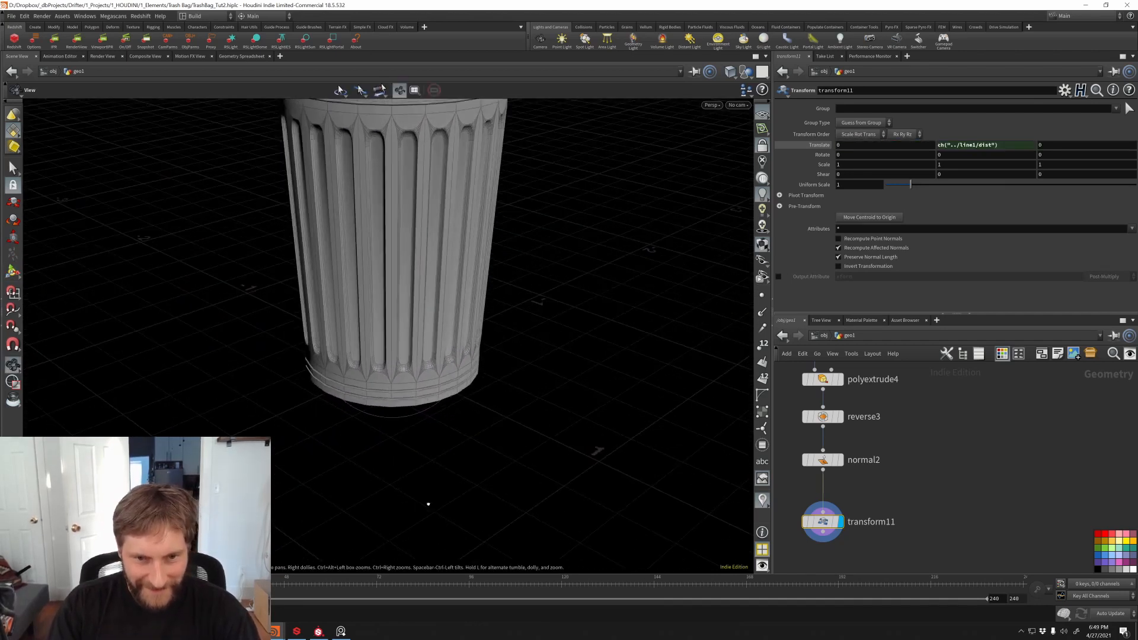
pyautogui.keyDown('alt'); pyautogui.moveTo(446, 385); pyautogui.dragTo(488, 414, button='middle'); pyautogui.keyUp('alt')
pyautogui.keyDown('alt'); pyautogui.moveTo(488, 414); pyautogui.dragTo(551, 415, button='right'); pyautogui.keyUp('alt')
pyautogui.keyDown('alt'); pyautogui.moveTo(616, 415); pyautogui.dragTo(541, 329); pyautogui.keyUp('alt')
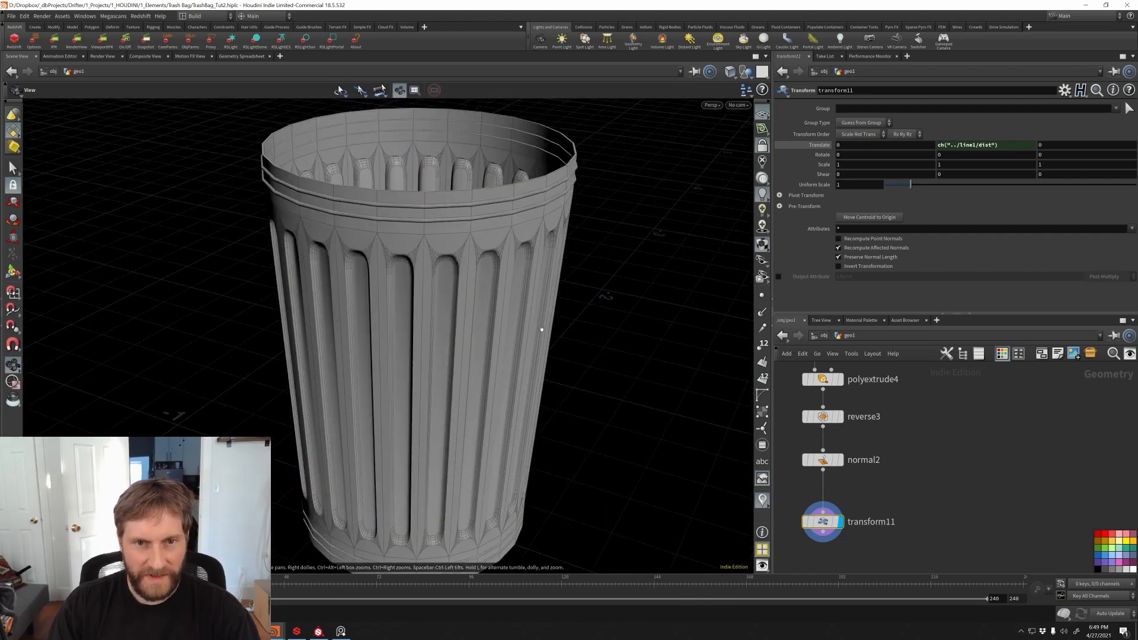
pyautogui.keyDown('alt'); pyautogui.moveTo(541, 329); pyautogui.dragTo(516, 363, button='right'); pyautogui.keyUp('alt')
pyautogui.keyDown('alt'); pyautogui.moveTo(516, 364); pyautogui.dragTo(460, 408); pyautogui.keyUp('alt')
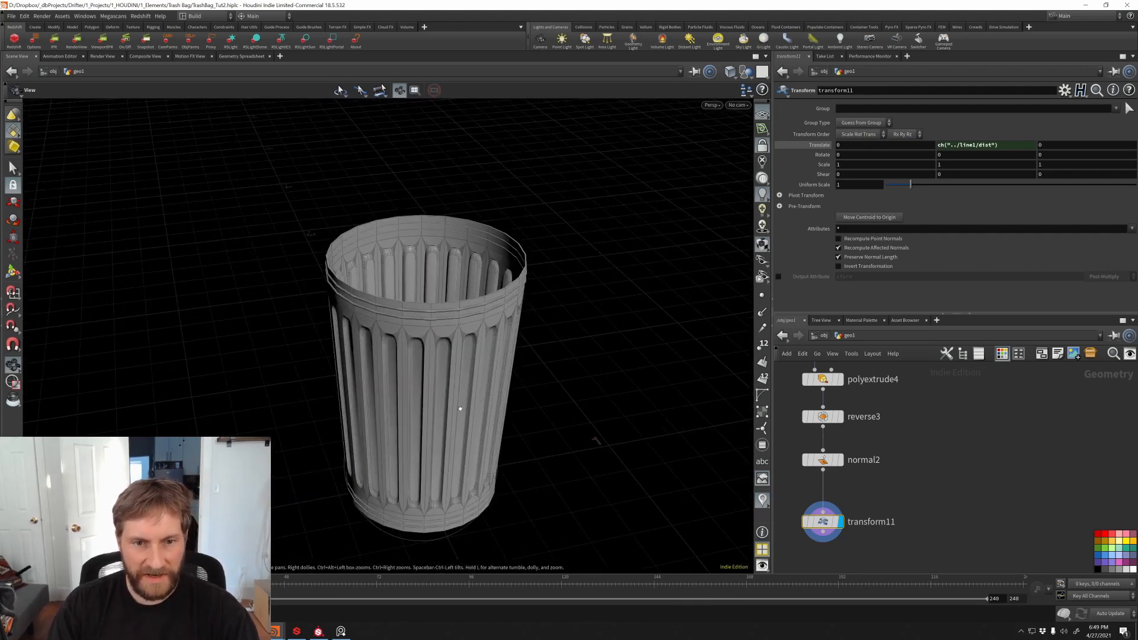
pyautogui.keyDown('alt'); pyautogui.moveTo(460, 409); pyautogui.dragTo(485, 326, button='middle'); pyautogui.keyUp('alt')
pyautogui.keyDown('alt'); pyautogui.moveTo(485, 325); pyautogui.dragTo(435, 270); pyautogui.keyUp('alt')
pyautogui.keyDown('alt'); pyautogui.moveTo(436, 270); pyautogui.dragTo(467, 259, button='right'); pyautogui.keyUp('alt')
pyautogui.keyDown('alt'); pyautogui.moveTo(468, 259); pyautogui.dragTo(463, 311, button='middle'); pyautogui.keyUp('alt')
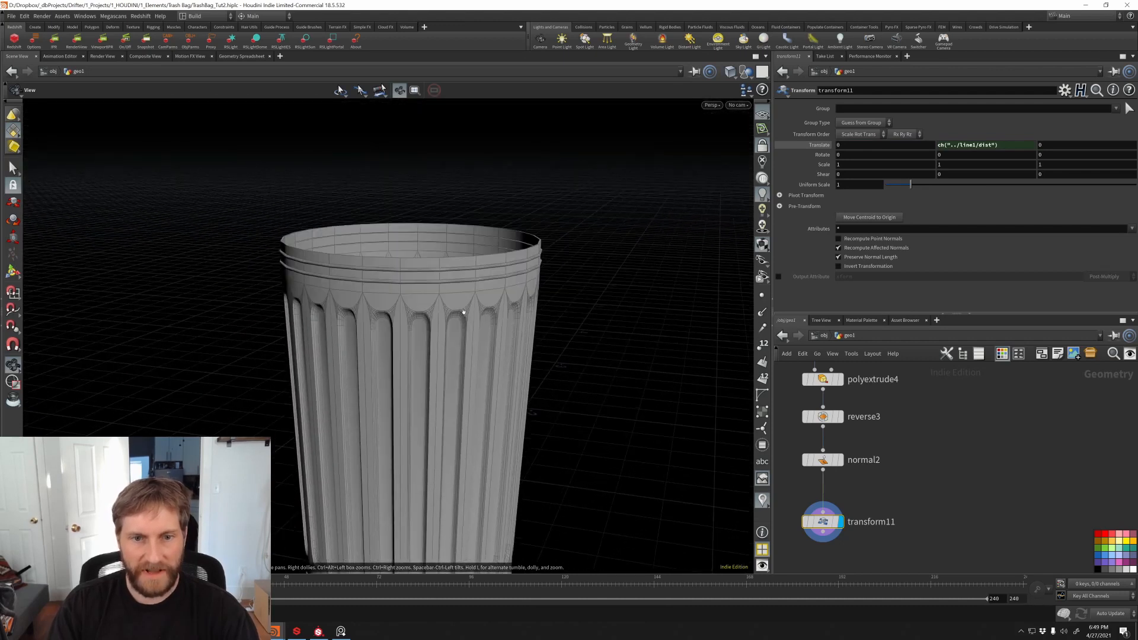
pyautogui.keyDown('alt'); pyautogui.moveTo(463, 311); pyautogui.dragTo(499, 238); pyautogui.keyUp('alt')
pyautogui.keyDown('alt'); pyautogui.moveTo(395, 321); pyautogui.dragTo(419, 381, button='middle'); pyautogui.keyUp('alt')
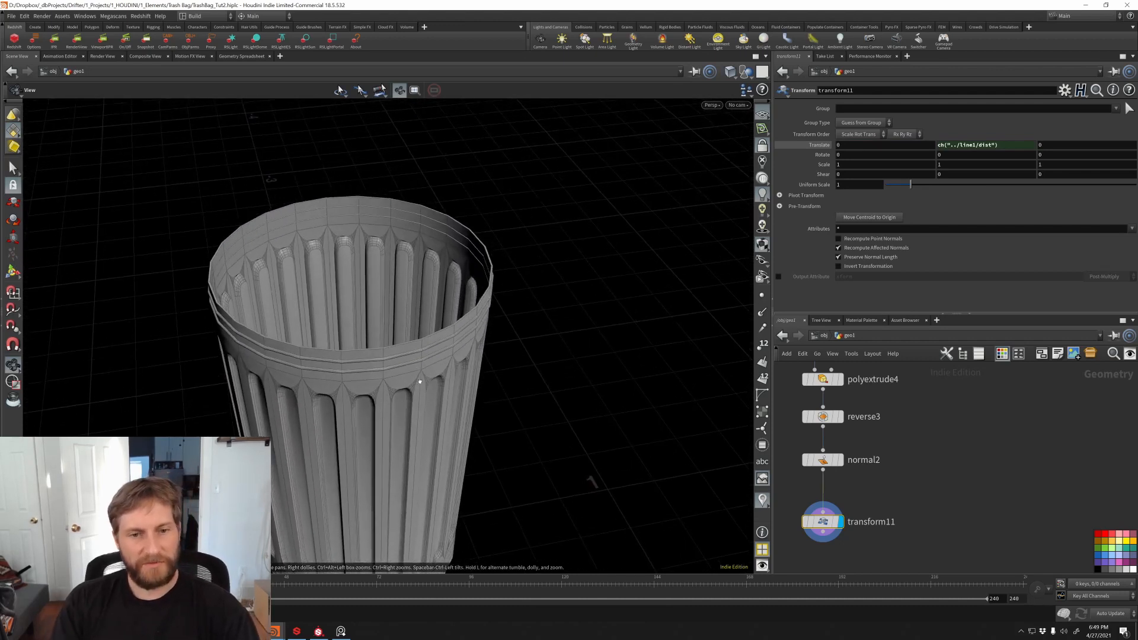
pyautogui.keyDown('alt'); pyautogui.moveTo(419, 381); pyautogui.dragTo(445, 350, button='right'); pyautogui.keyUp('alt')
pyautogui.keyDown('alt'); pyautogui.moveTo(445, 350); pyautogui.dragTo(483, 347); pyautogui.keyUp('alt')
pyautogui.keyDown('alt'); pyautogui.moveTo(483, 347); pyautogui.dragTo(404, 358, button='right'); pyautogui.keyUp('alt')
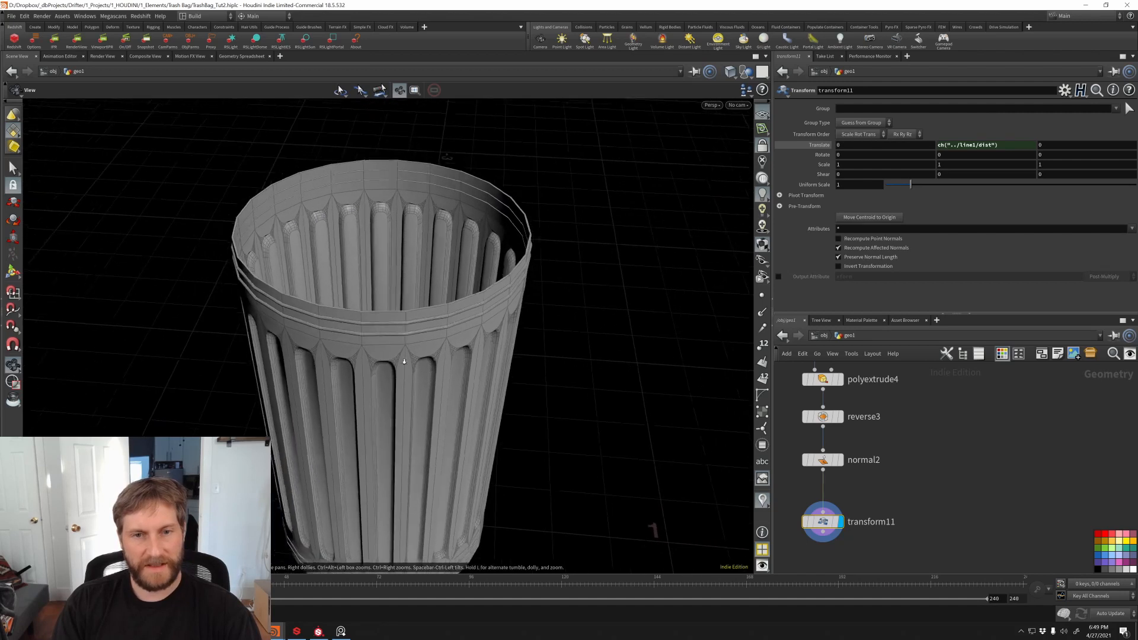
pyautogui.keyDown('alt'); pyautogui.moveTo(404, 358); pyautogui.dragTo(414, 440, button='middle'); pyautogui.keyUp('alt')
pyautogui.keyDown('alt'); pyautogui.moveTo(414, 440); pyautogui.dragTo(421, 414); pyautogui.keyUp('alt')
pyautogui.keyDown('alt'); pyautogui.moveTo(421, 413); pyautogui.dragTo(453, 308, button='middle'); pyautogui.keyUp('alt')
pyautogui.keyDown('alt'); pyautogui.moveTo(454, 308); pyautogui.dragTo(412, 341, button='right'); pyautogui.keyUp('alt')
pyautogui.keyDown('alt'); pyautogui.moveTo(412, 341); pyautogui.dragTo(396, 424, button='middle'); pyautogui.keyUp('alt')
pyautogui.keyDown('alt'); pyautogui.moveTo(396, 424); pyautogui.dragTo(413, 390); pyautogui.keyUp('alt')
pyautogui.keyDown('alt'); pyautogui.moveTo(399, 444); pyautogui.dragTo(396, 391, button='middle'); pyautogui.keyUp('alt')
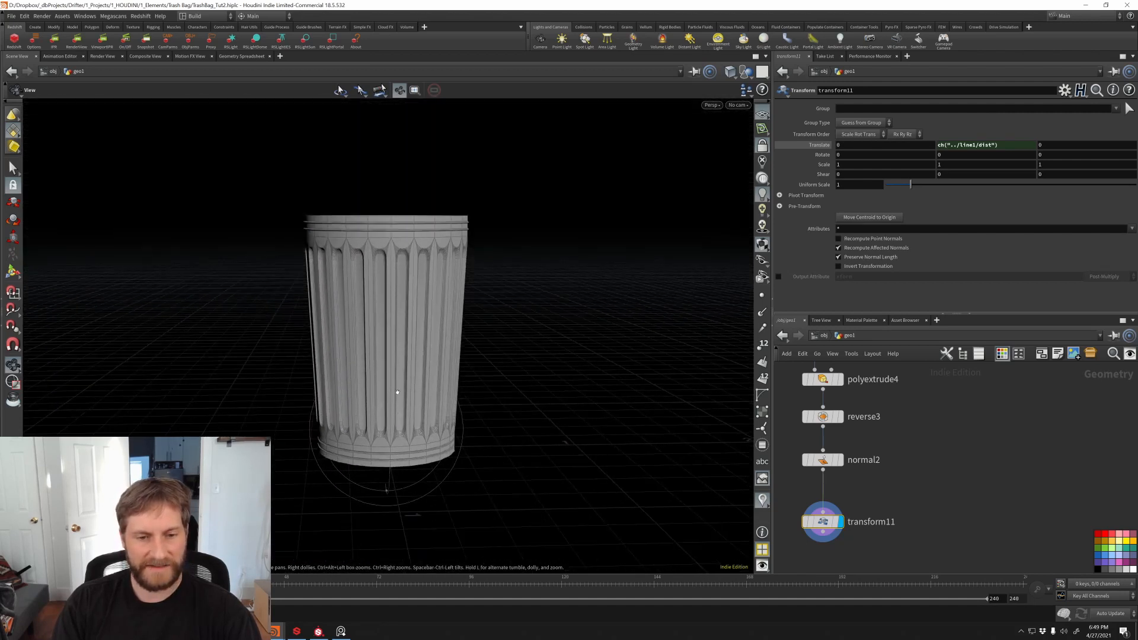
pyautogui.keyDown('alt'); pyautogui.moveTo(396, 391); pyautogui.dragTo(439, 381, button='right'); pyautogui.keyUp('alt')
pyautogui.keyDown('alt'); pyautogui.moveTo(412, 403); pyautogui.dragTo(399, 452, button='middle'); pyautogui.keyUp('alt')
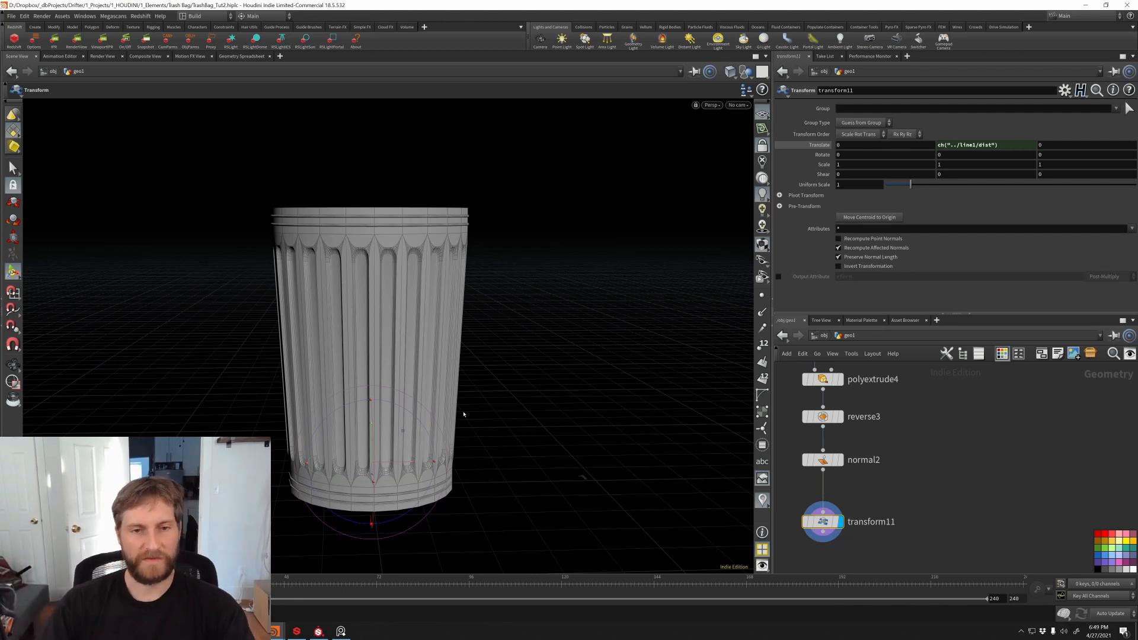
pyautogui.press('Escape')
pyautogui.moveTo(393, 459); pyautogui.dragTo(416, 391)
pyautogui.press('Return')
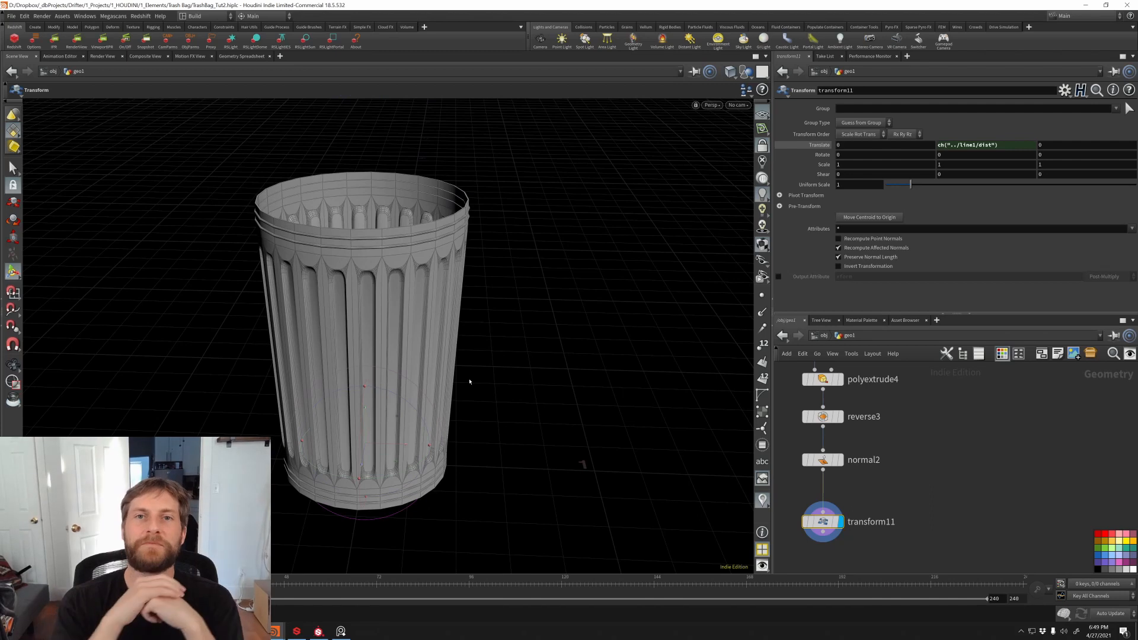